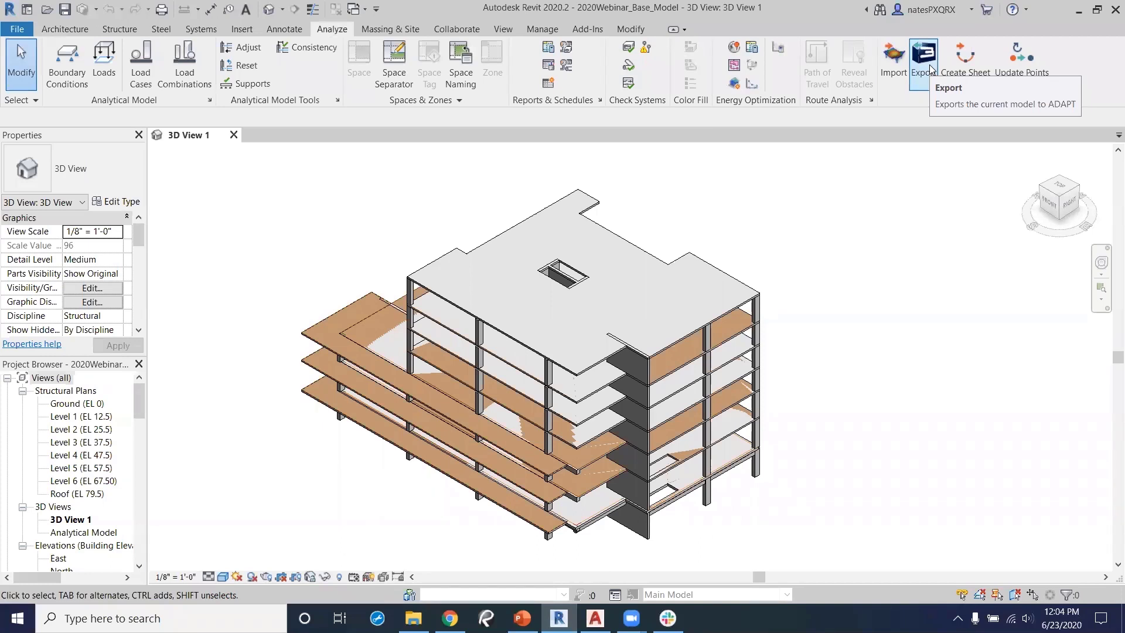
Start the ADAPT export with the default b and h column parameters and review its levels, components and load cases.
{"action": "left_click", "coordinate": [929, 65]}
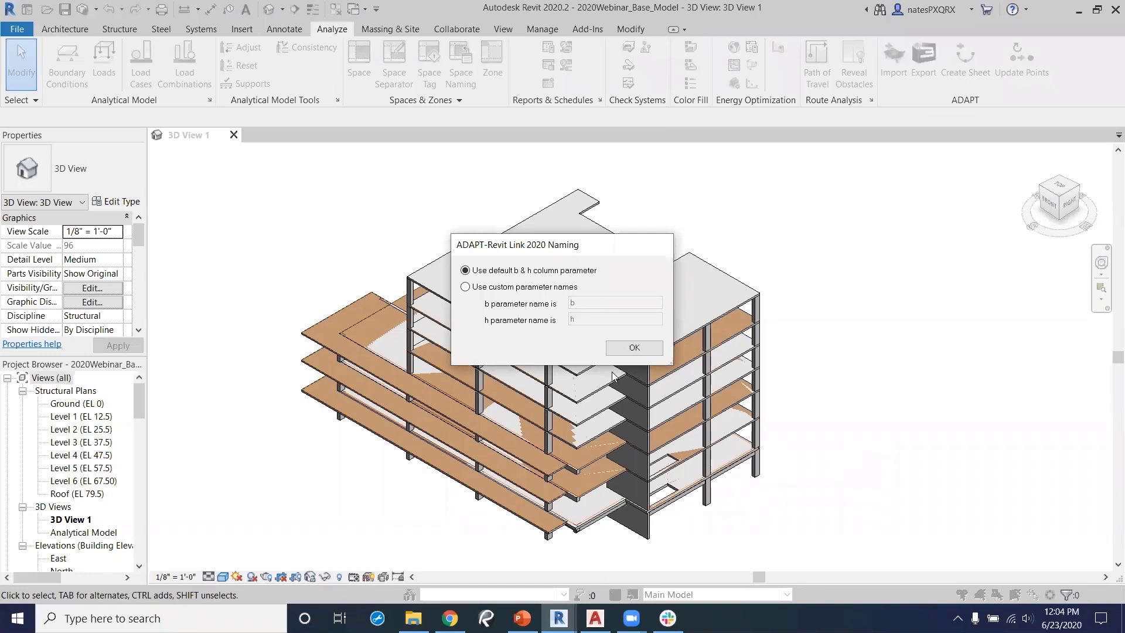
{"action": "left_click", "coordinate": [634, 350]}
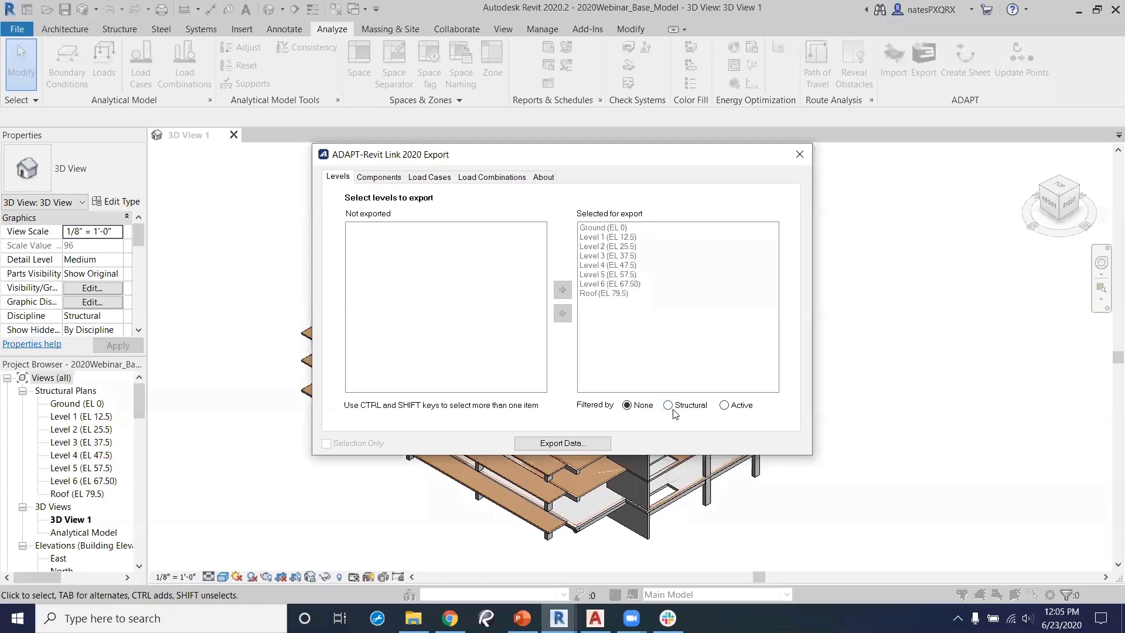
{"action": "left_click", "coordinate": [726, 407]}
{"action": "left_click", "coordinate": [375, 182]}
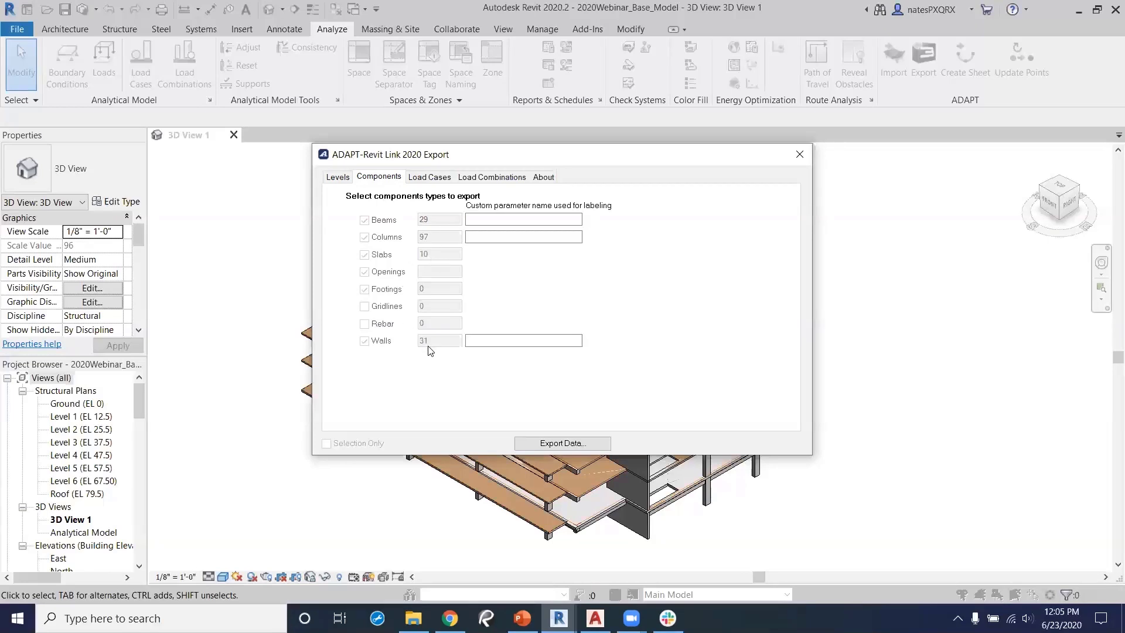
{"action": "left_click", "coordinate": [431, 179]}
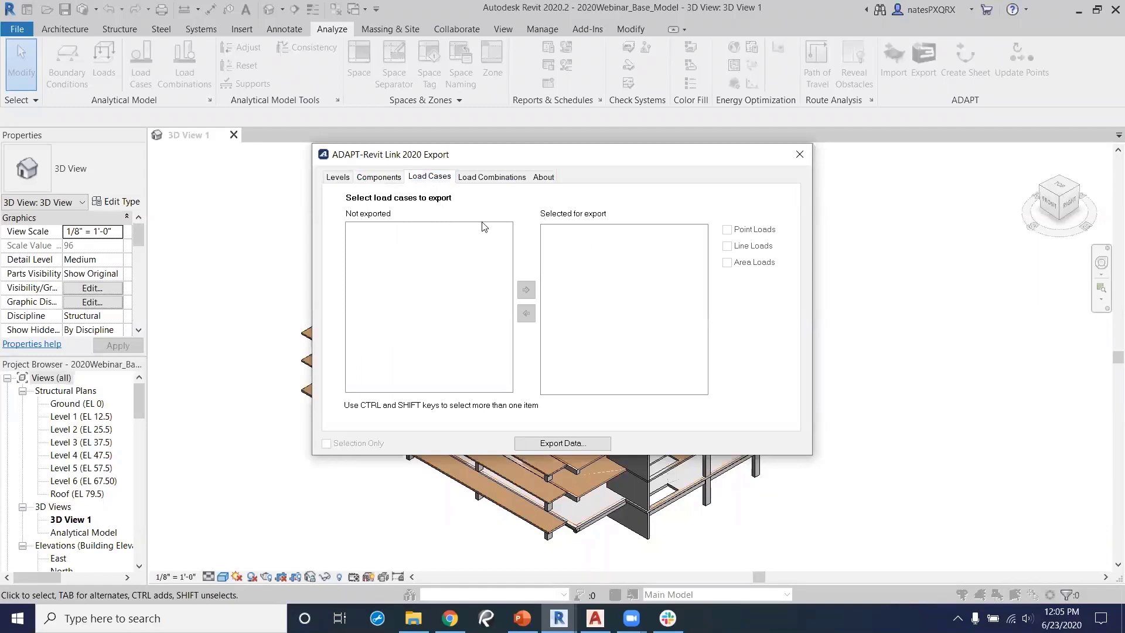
Exclude all load combinations, from Initial through Strength(Dead Load Only), from the ADAPT export.
{"action": "left_click", "coordinate": [484, 186]}
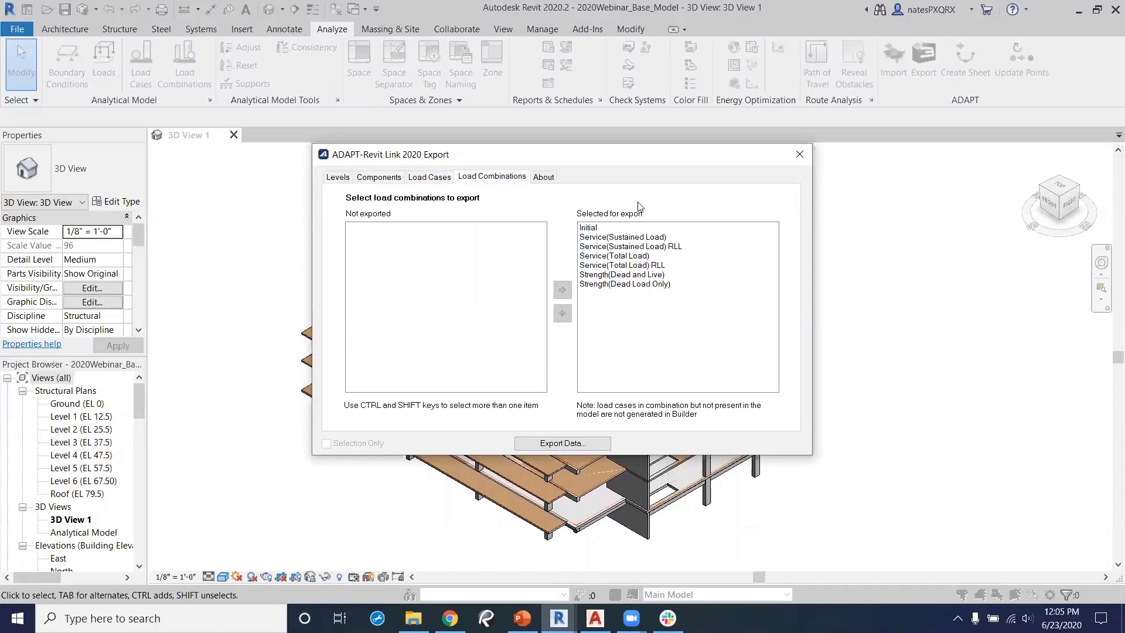
{"action": "left_click", "coordinate": [617, 228]}
{"action": "left_click", "coordinate": [628, 287], "text": "shift"}
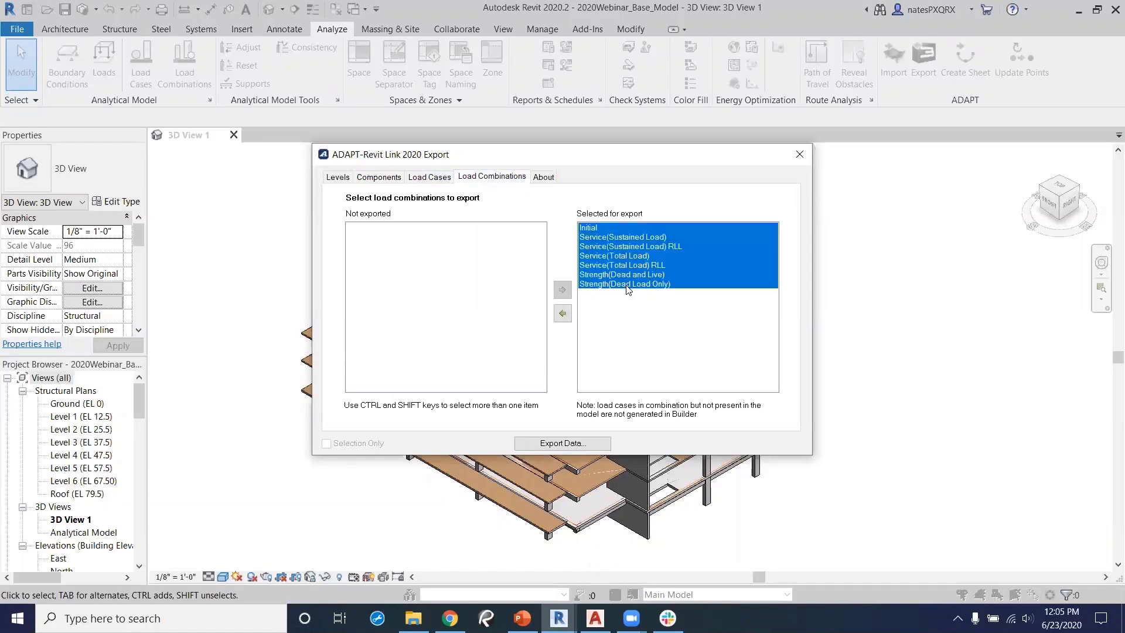
{"action": "left_click", "coordinate": [563, 315]}
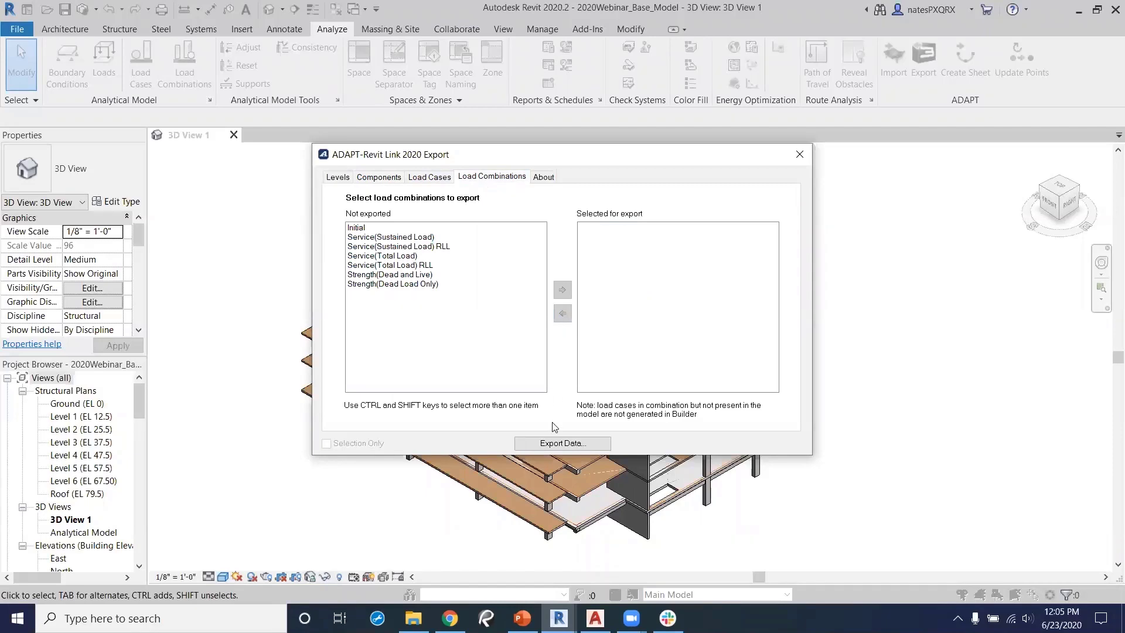
Export the model data to the Documents folder as an ADAPT Model Exchange file named Webinar.
{"action": "left_click", "coordinate": [570, 444]}
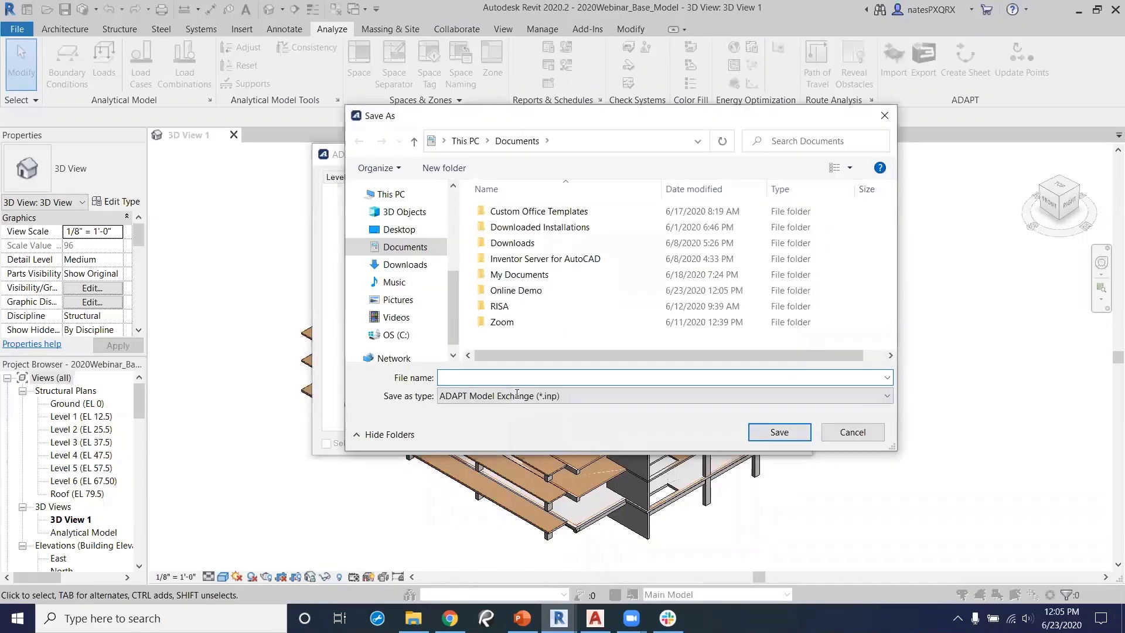
{"action": "type", "text": "Webinar"}
{"action": "left_click", "coordinate": [765, 434]}
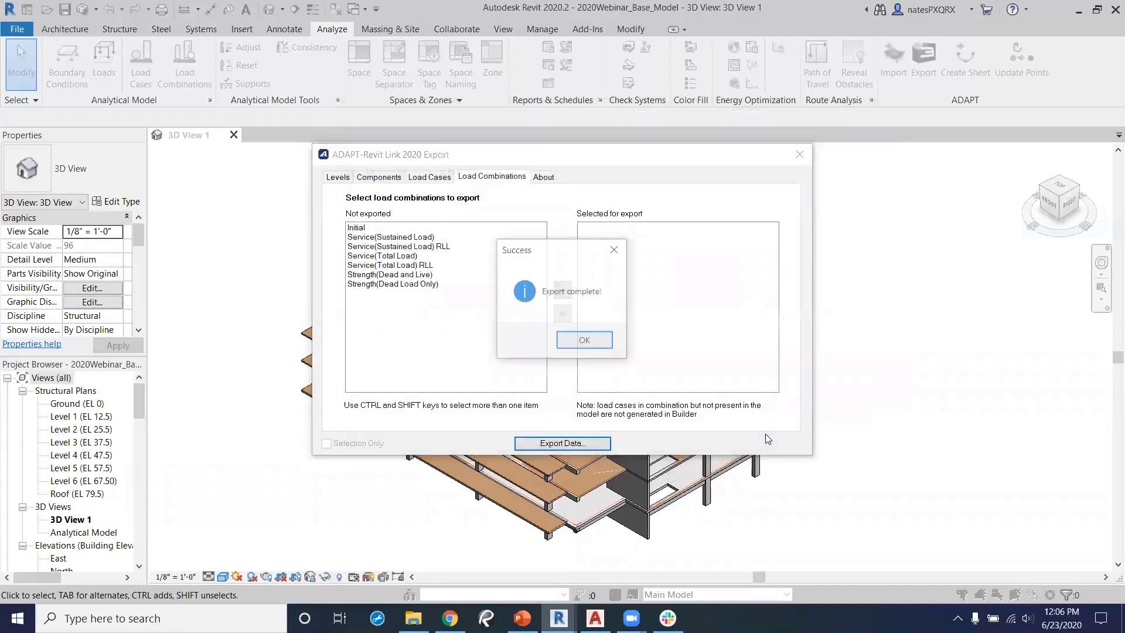
{"action": "left_click", "coordinate": [583, 340]}
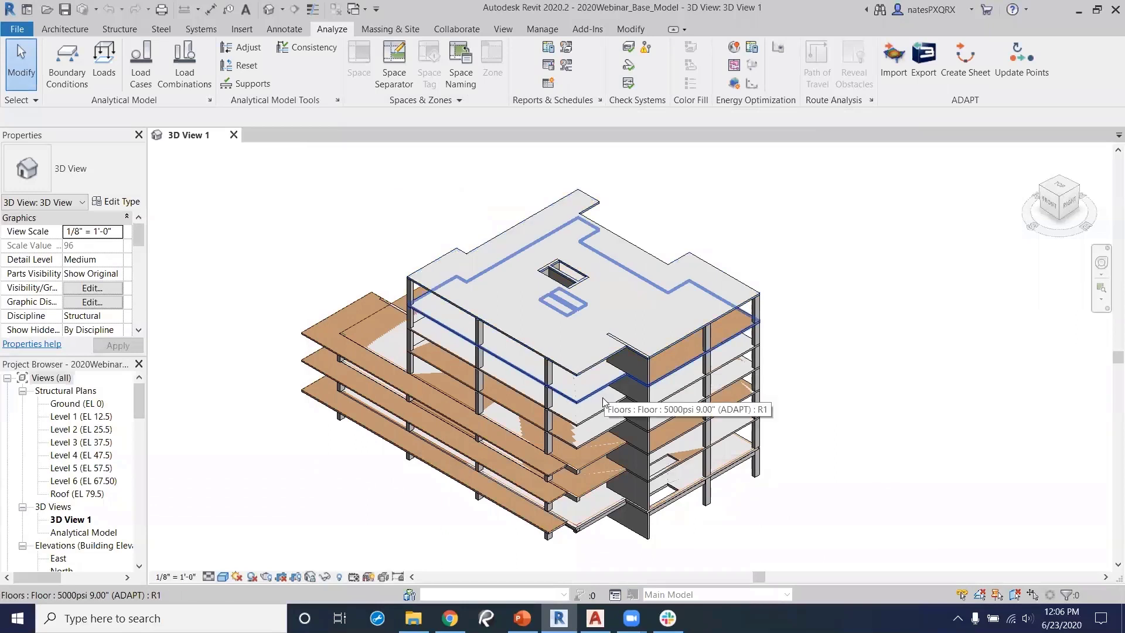
Switch to ADAPT-Builder 2019 and start it in RC mode, keeping Edge, Floor Pro and US units.
{"action": "left_click", "coordinate": [1077, 10]}
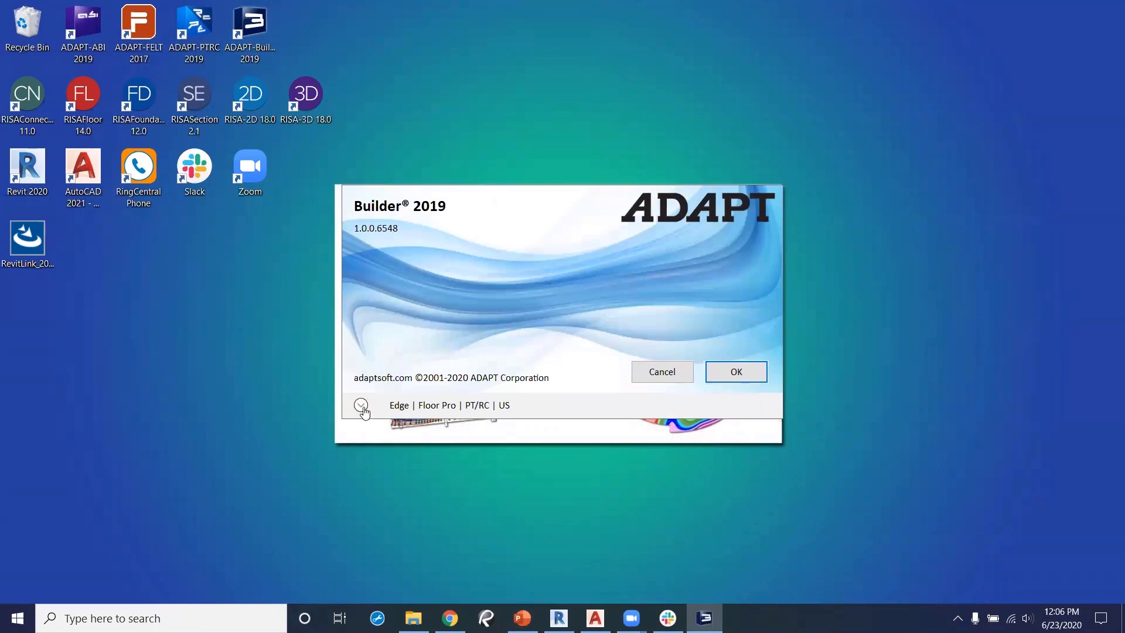
{"action": "left_click", "coordinate": [360, 405]}
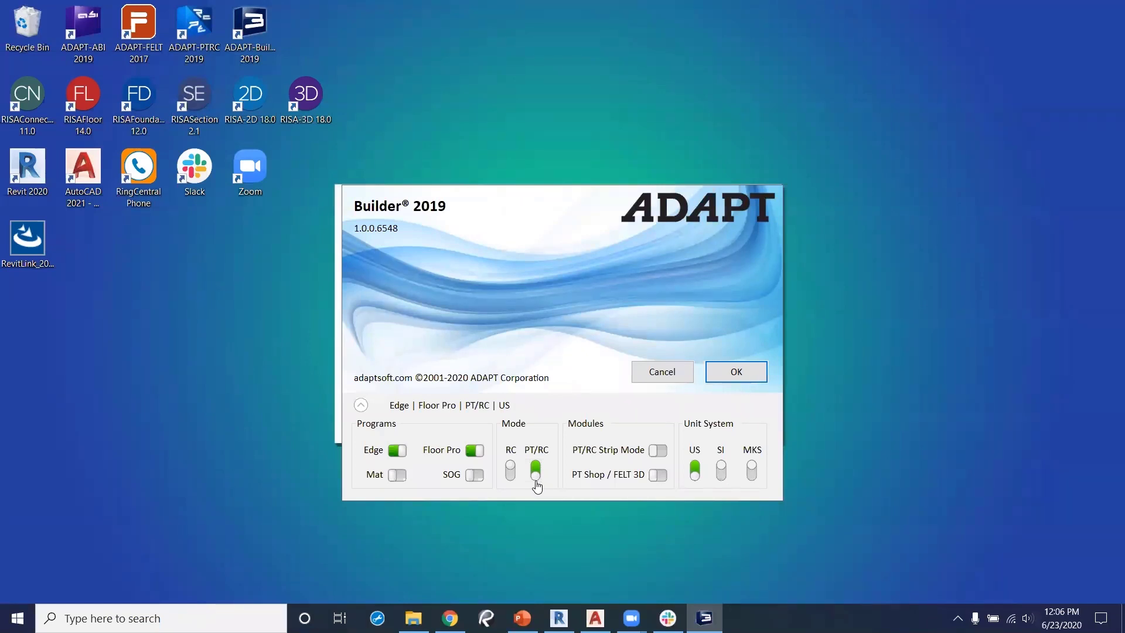
{"action": "left_click", "coordinate": [509, 471]}
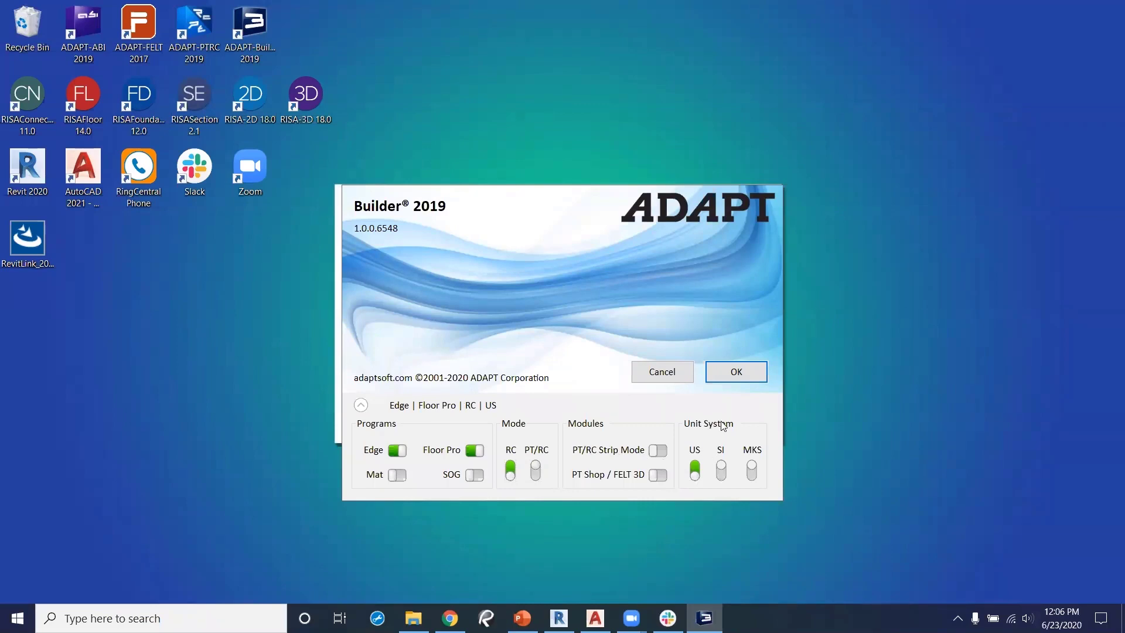
{"action": "left_click", "coordinate": [737, 371]}
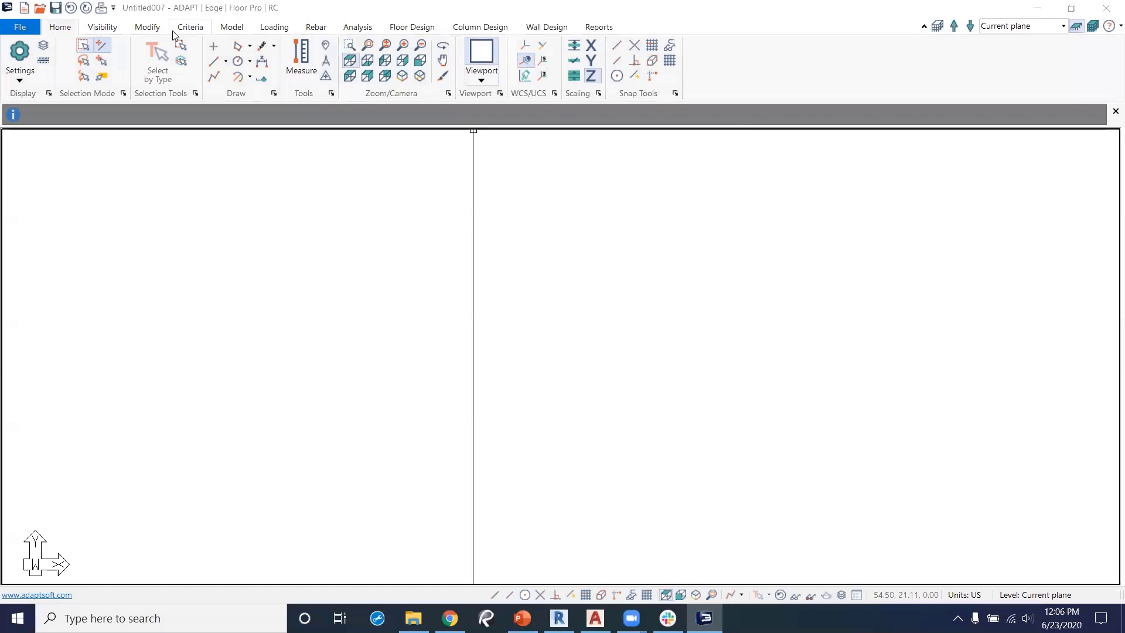
Choose Webinar.INP from the Documents folder as the INP file to import into the empty model.
{"action": "left_click", "coordinate": [233, 24]}
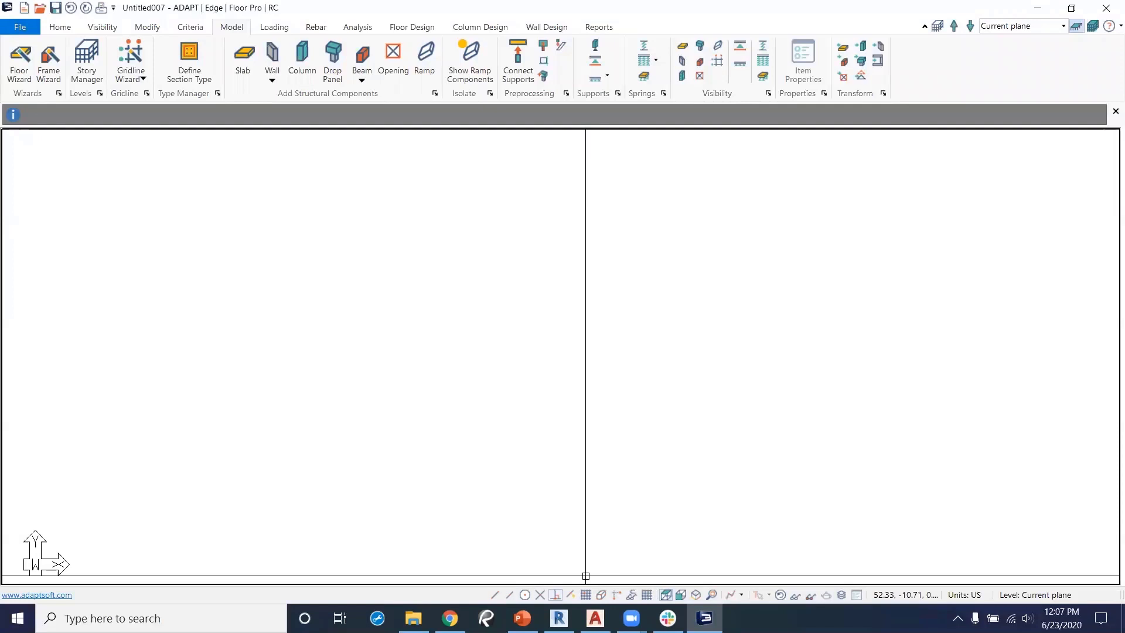
{"action": "left_click", "coordinate": [20, 28]}
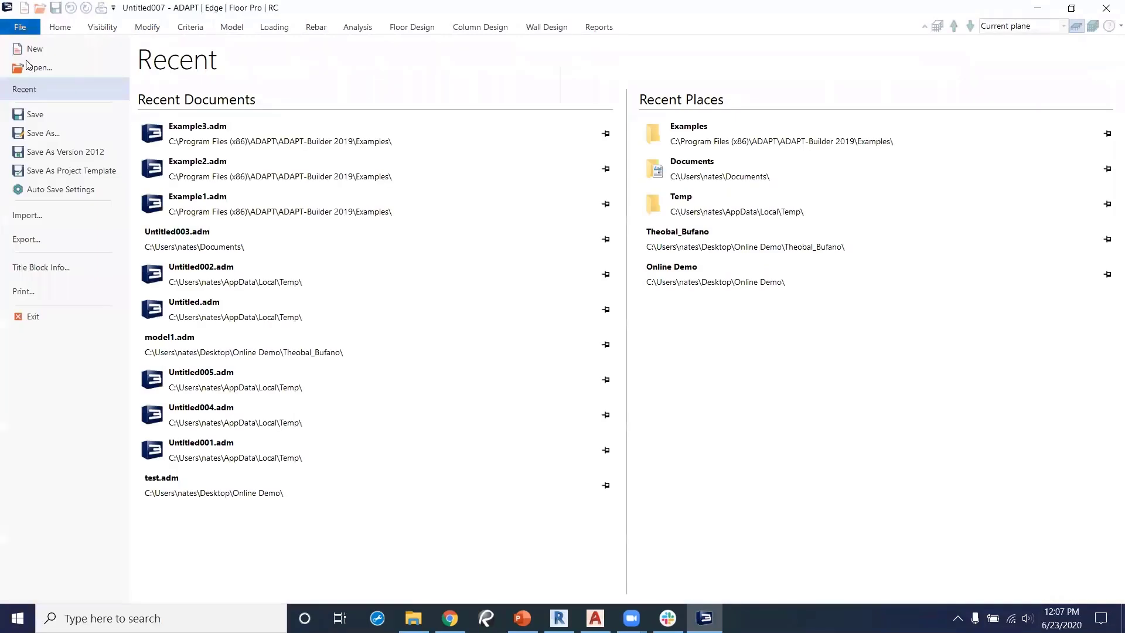
{"action": "left_click", "coordinate": [36, 225]}
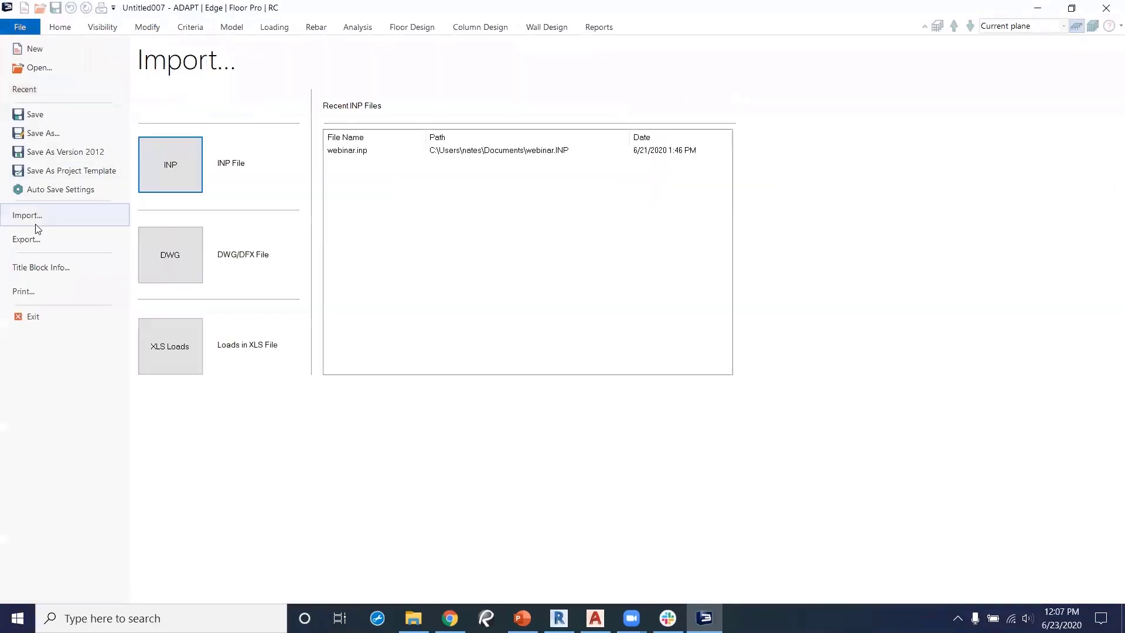
{"action": "left_click", "coordinate": [169, 166]}
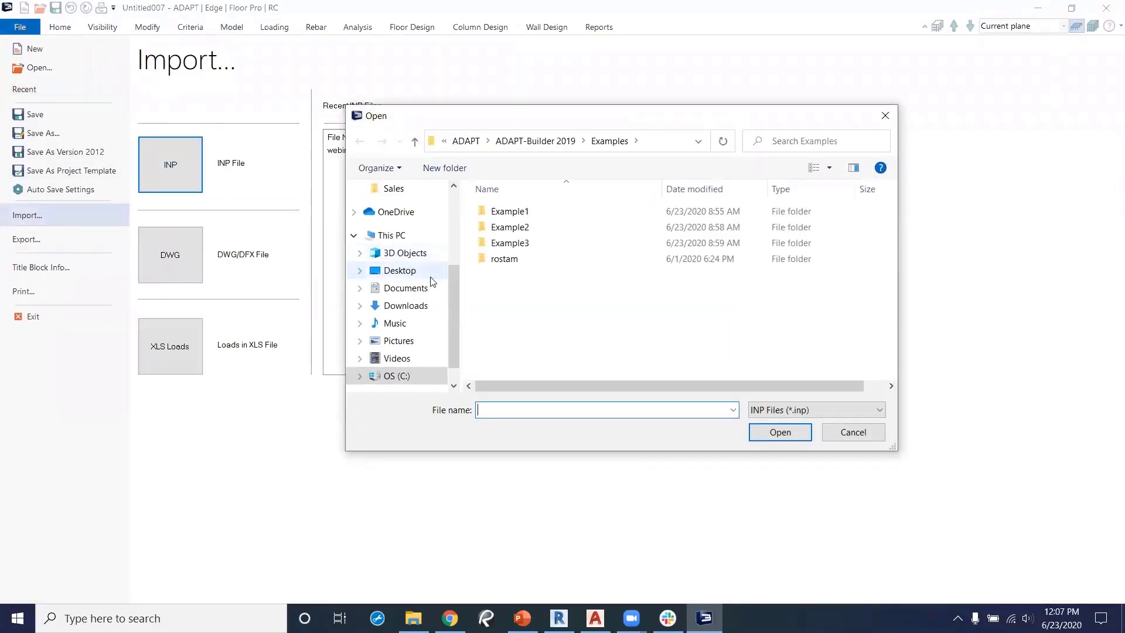
{"action": "left_click", "coordinate": [407, 289]}
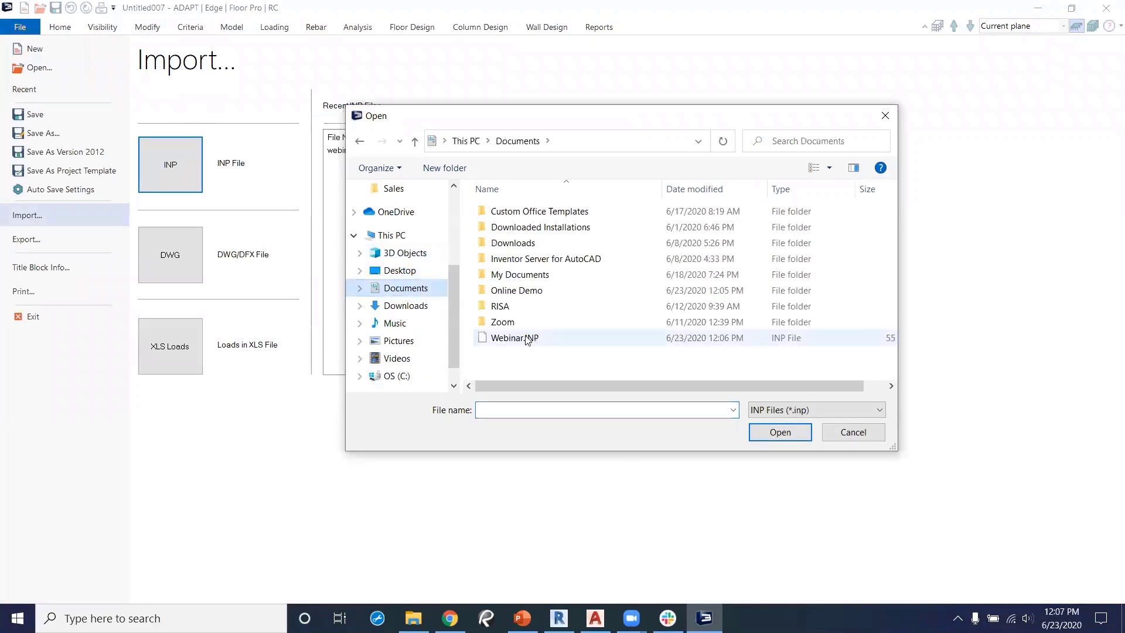
{"action": "left_click", "coordinate": [525, 338]}
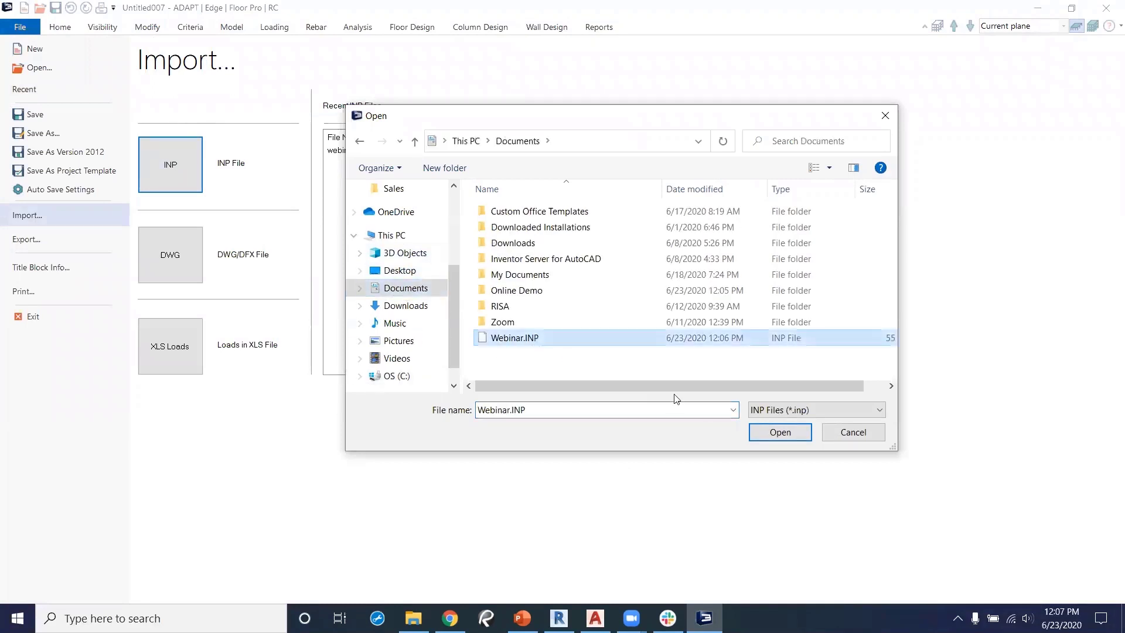
{"action": "left_click", "coordinate": [779, 434]}
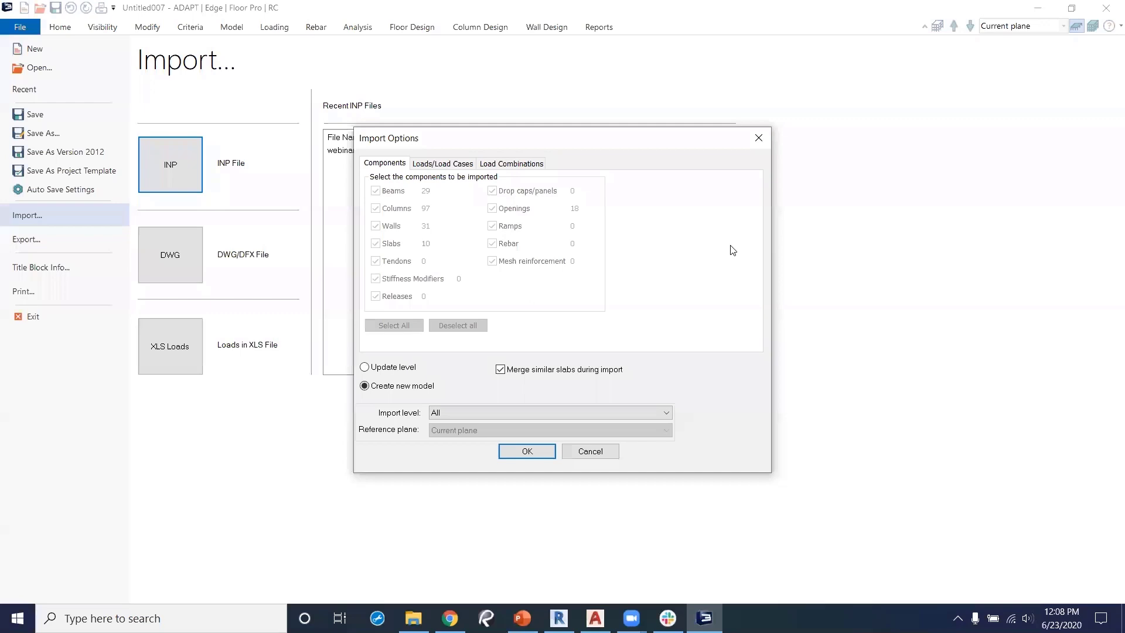
{"action": "left_click", "coordinate": [656, 413]}
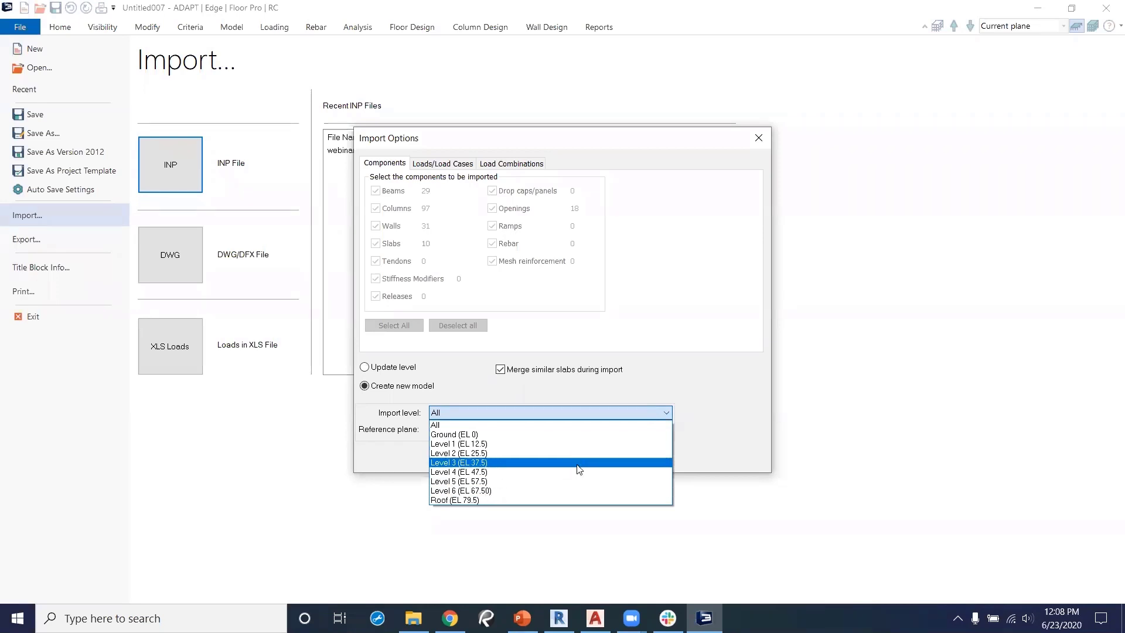
{"action": "left_click", "coordinate": [686, 392]}
{"action": "left_click", "coordinate": [364, 367]}
{"action": "left_click", "coordinate": [620, 413]}
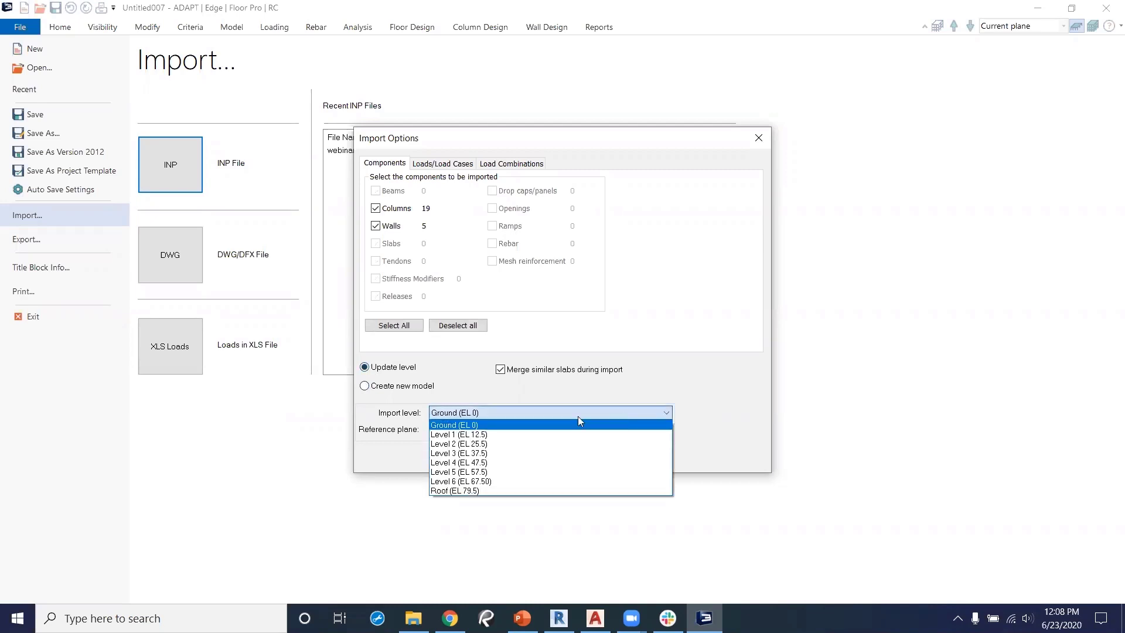
{"action": "left_click", "coordinate": [449, 453]}
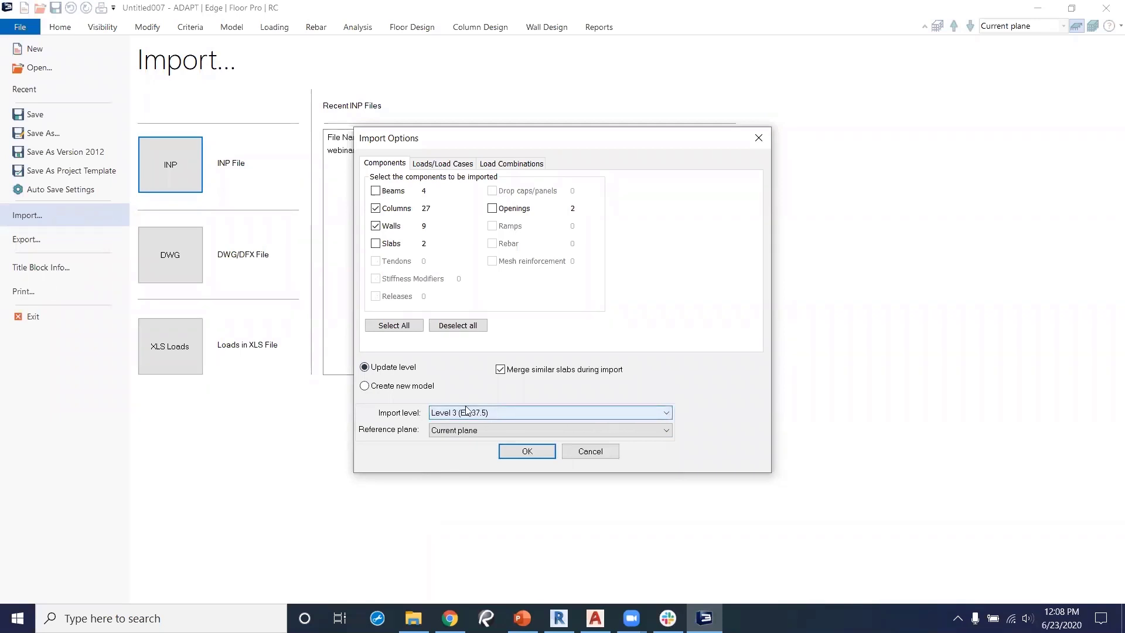
{"action": "left_click", "coordinate": [376, 226]}
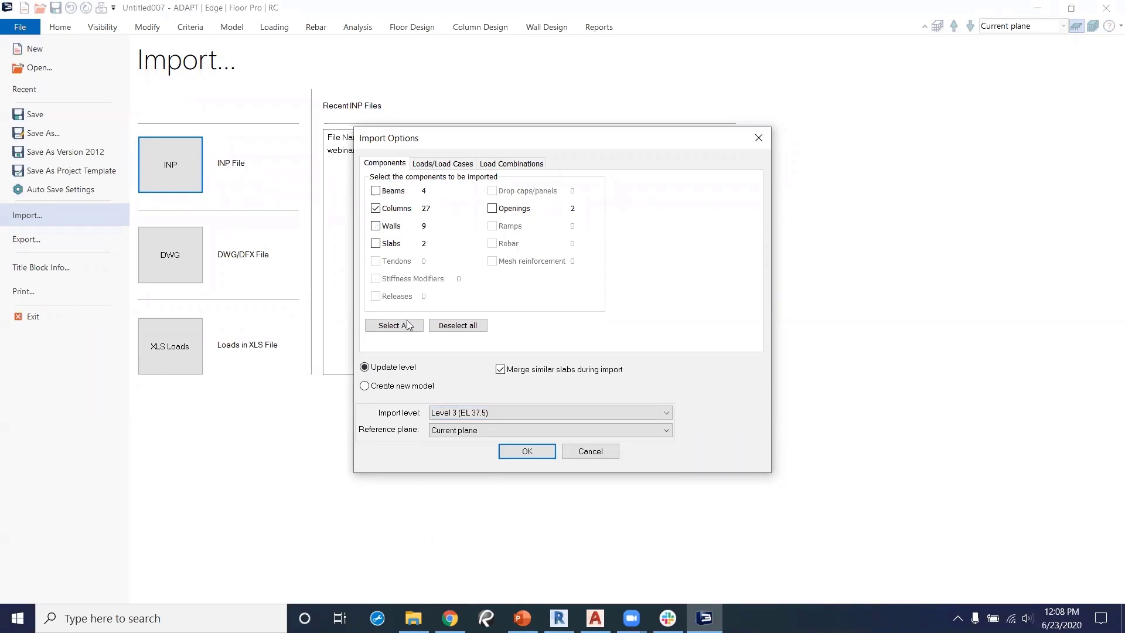
{"action": "left_click", "coordinate": [364, 386]}
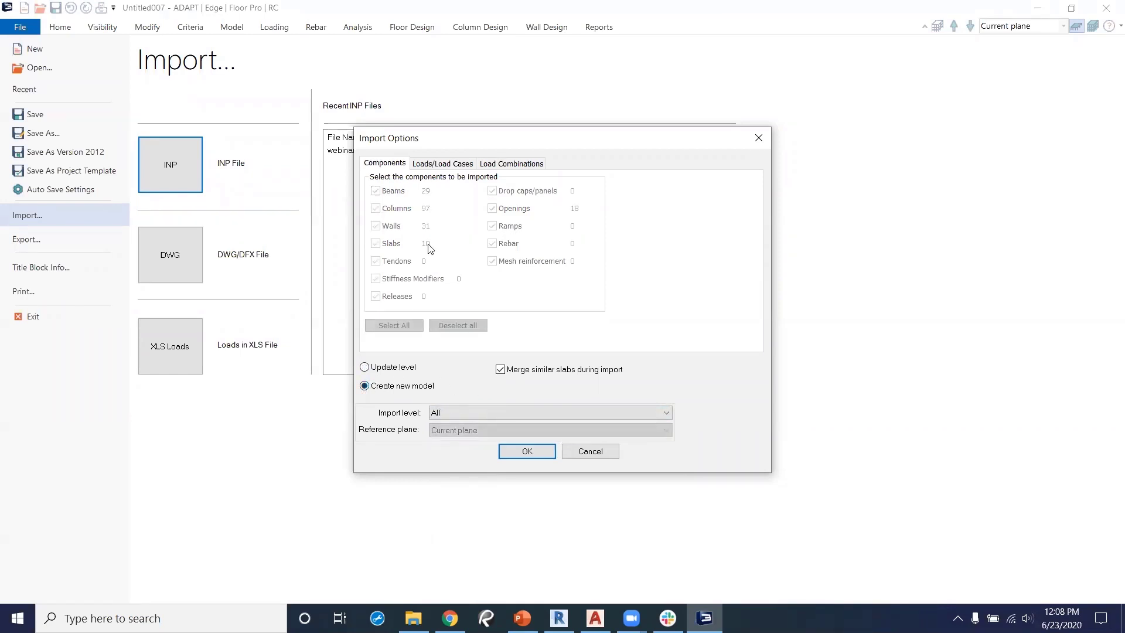
Review the import's load cases and combinations, and import all levels as a new model with similar slabs merged.
{"action": "left_click", "coordinate": [440, 166]}
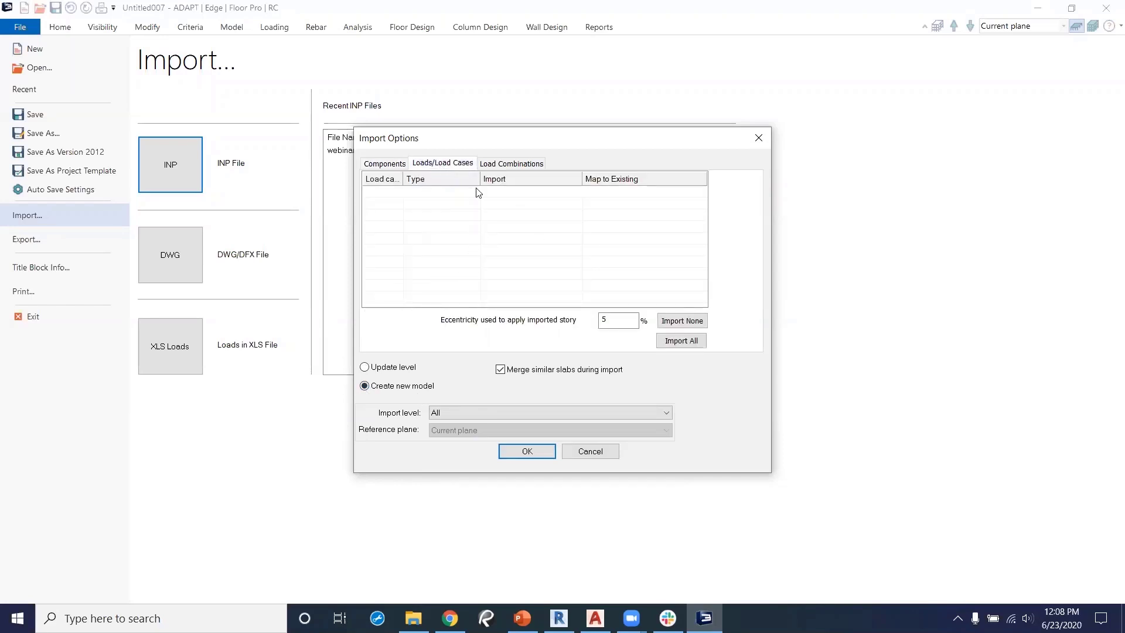
{"action": "left_click", "coordinate": [514, 162]}
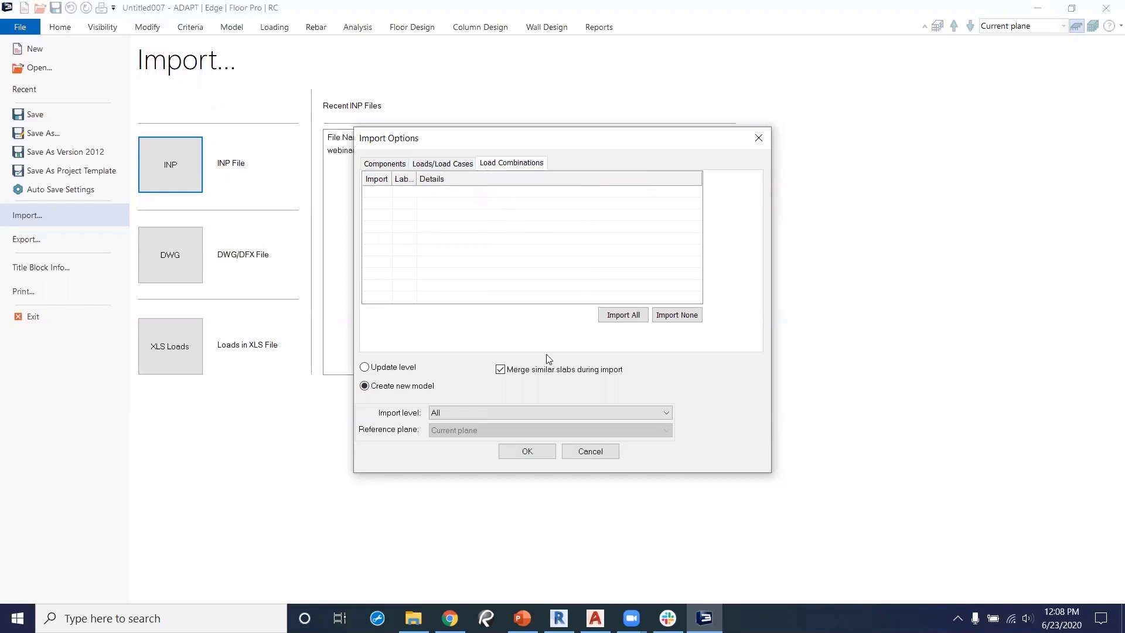
{"action": "left_click", "coordinate": [526, 452]}
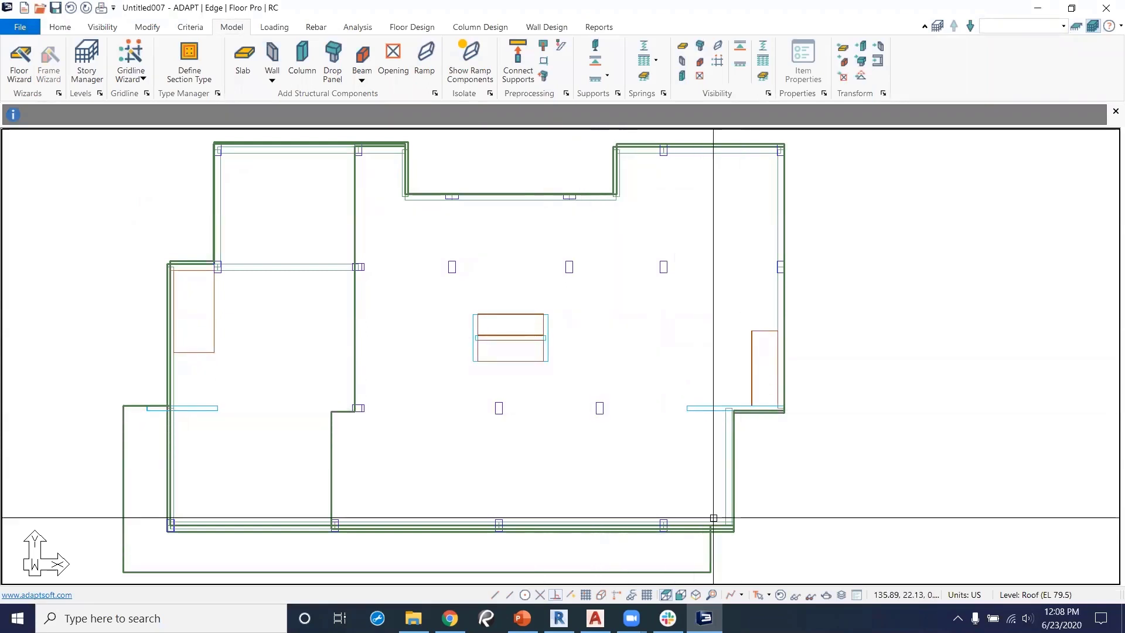
Examine the imported building in isometric view and as a rendered solid model, and close the solid model viewer.
{"action": "left_click", "coordinate": [696, 595]}
{"action": "scroll", "coordinate": [625, 330], "scroll_direction": "up", "scroll_amount": 5}
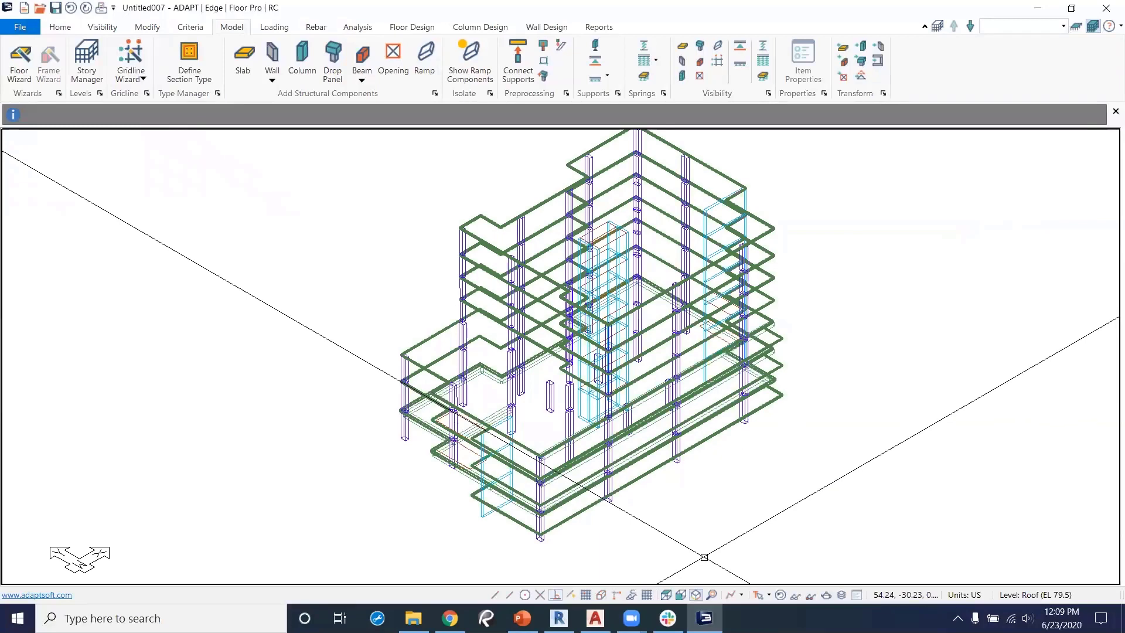
{"action": "left_click", "coordinate": [827, 594]}
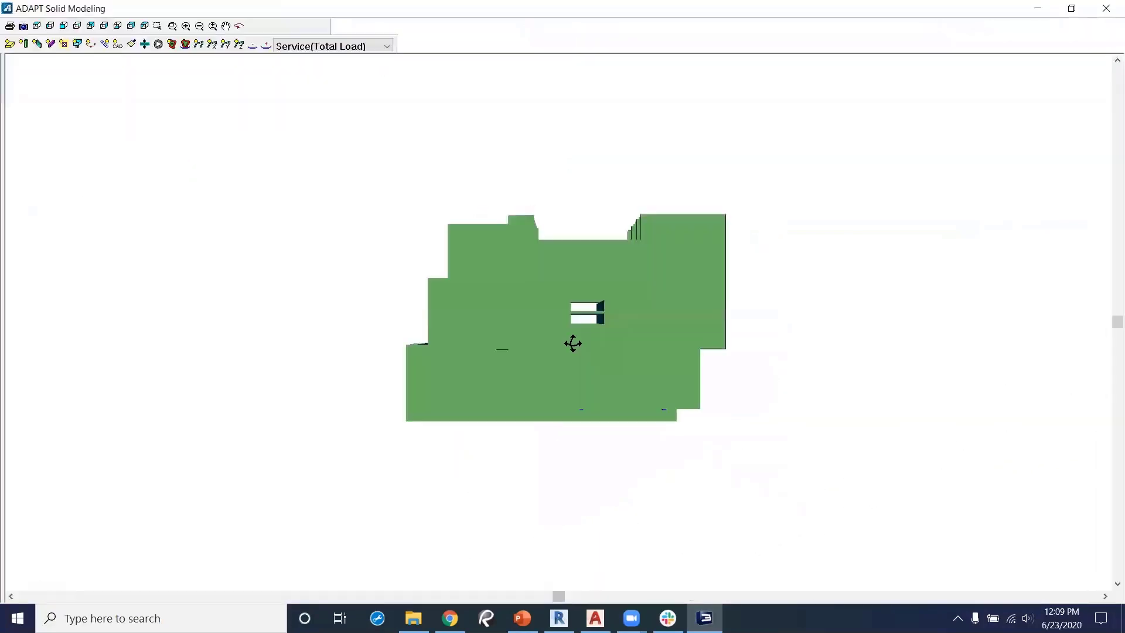
{"action": "left_click_drag", "start_coordinate": [570, 394], "coordinate": [469, 433]}
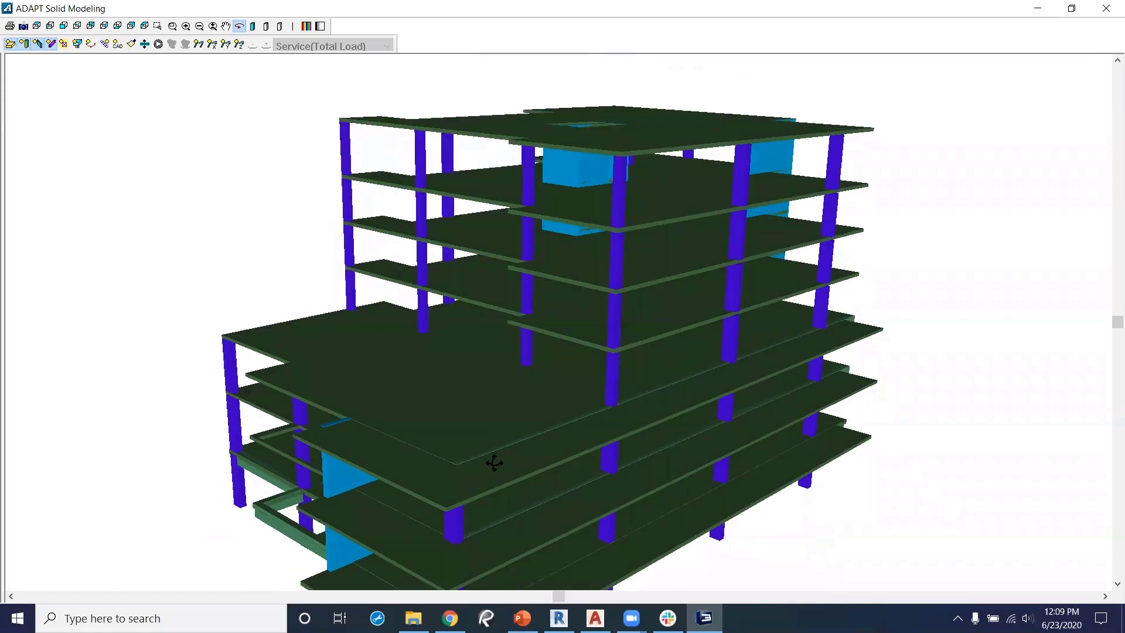
{"action": "scroll", "coordinate": [494, 463], "scroll_direction": "up", "scroll_amount": 2}
{"action": "scroll", "coordinate": [575, 384], "scroll_direction": "down", "scroll_amount": 3}
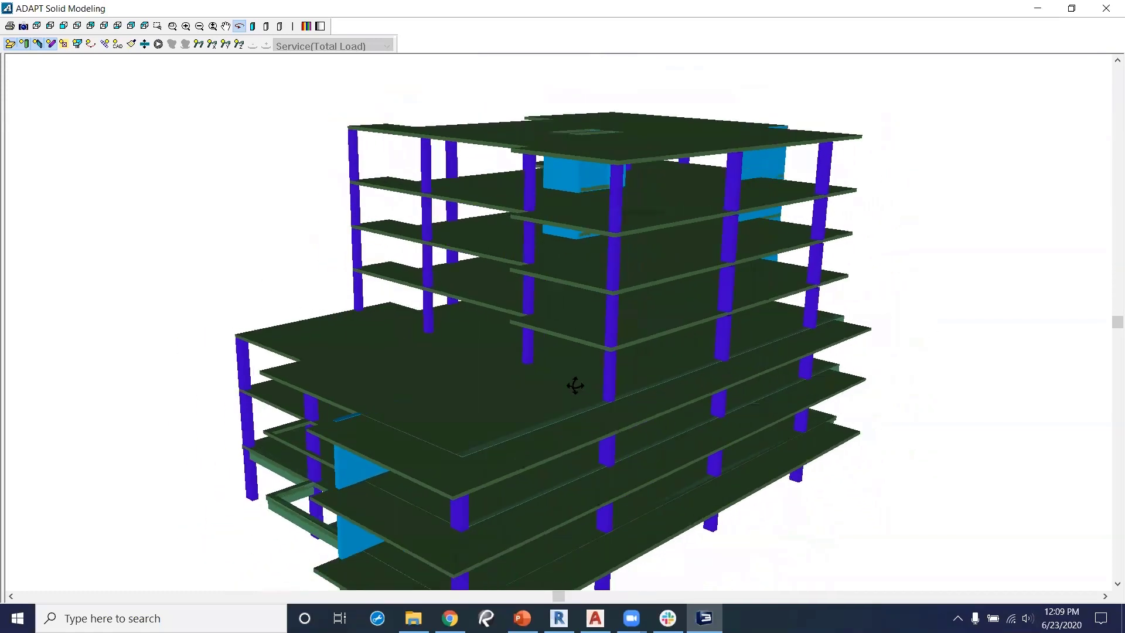
{"action": "scroll", "coordinate": [574, 385], "scroll_direction": "down", "scroll_amount": 1}
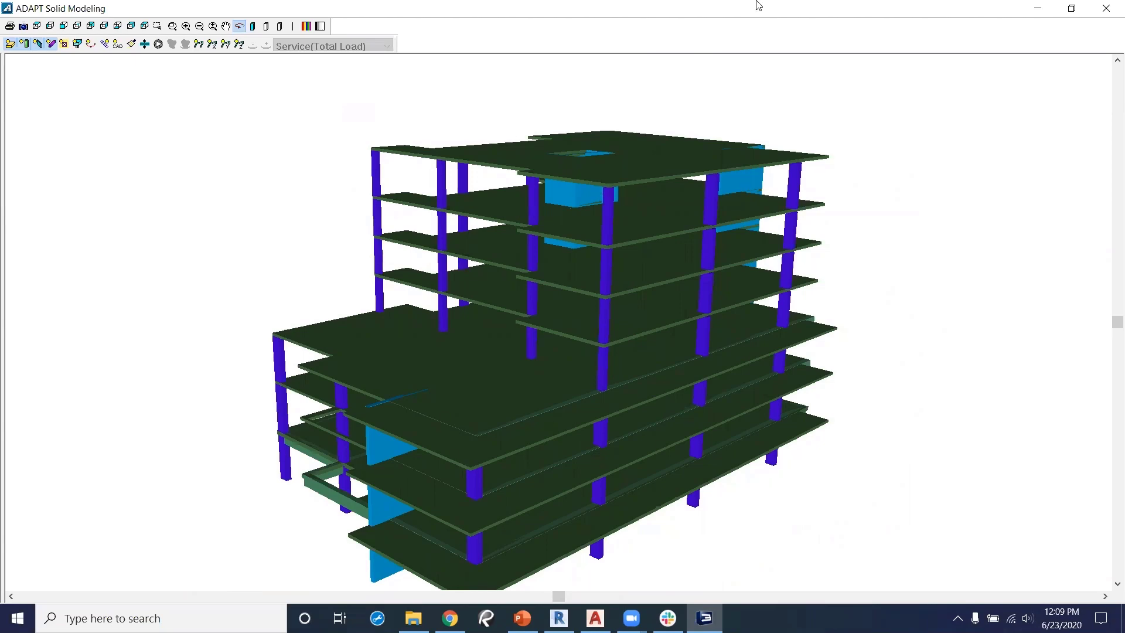
{"action": "left_click", "coordinate": [1106, 8]}
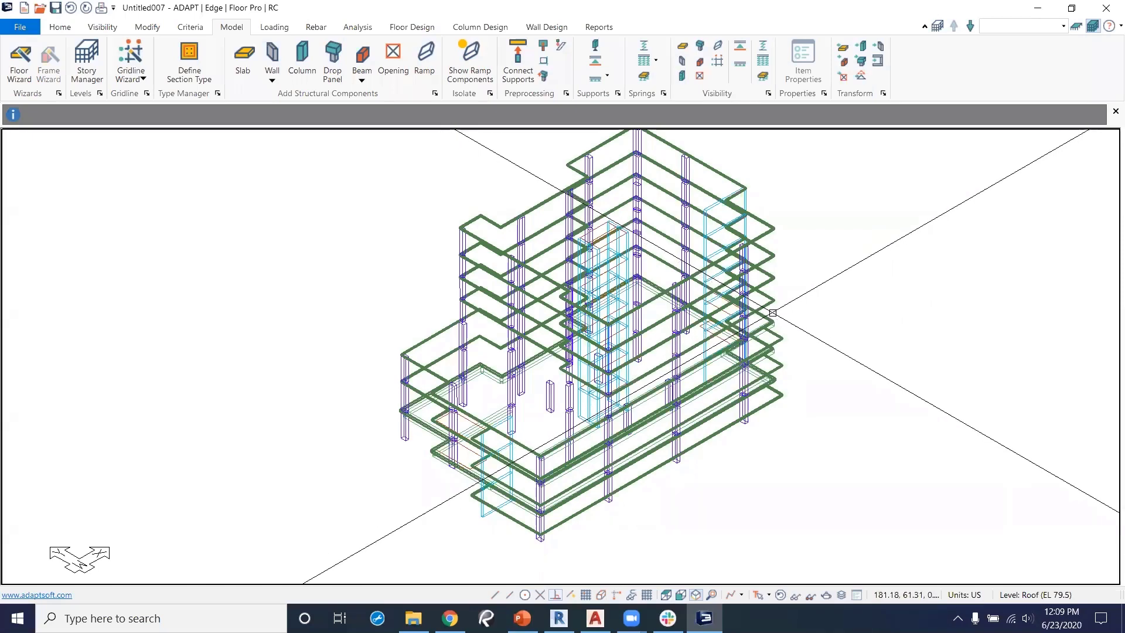
Create a new model from the default settings without saving the changes to Untitled007.
{"action": "left_click", "coordinate": [24, 10]}
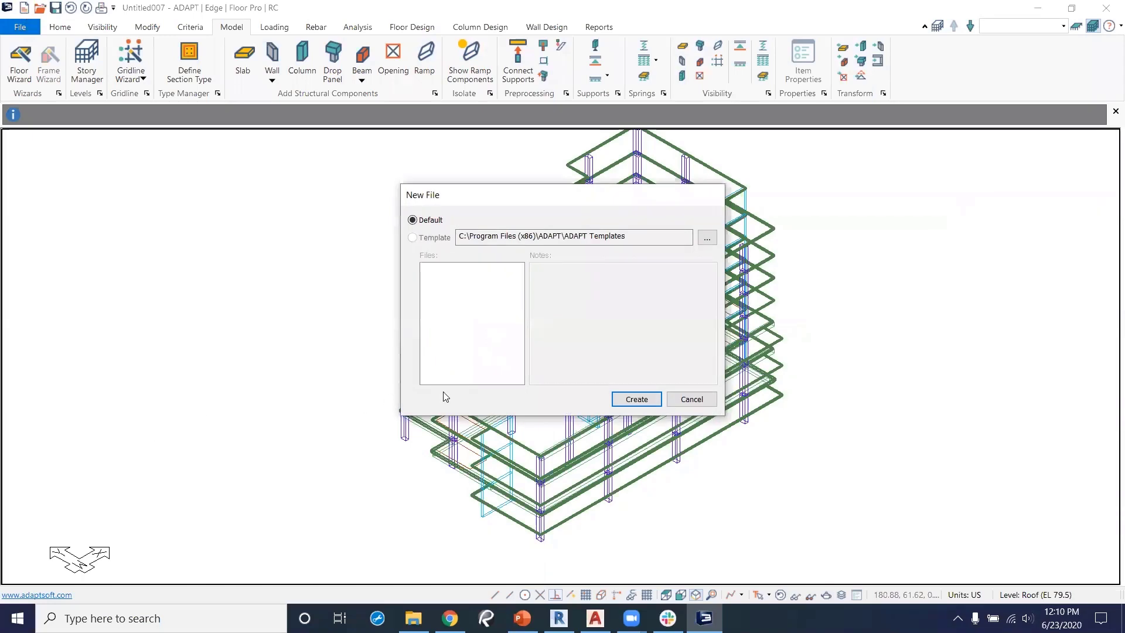
{"action": "left_click", "coordinate": [637, 403]}
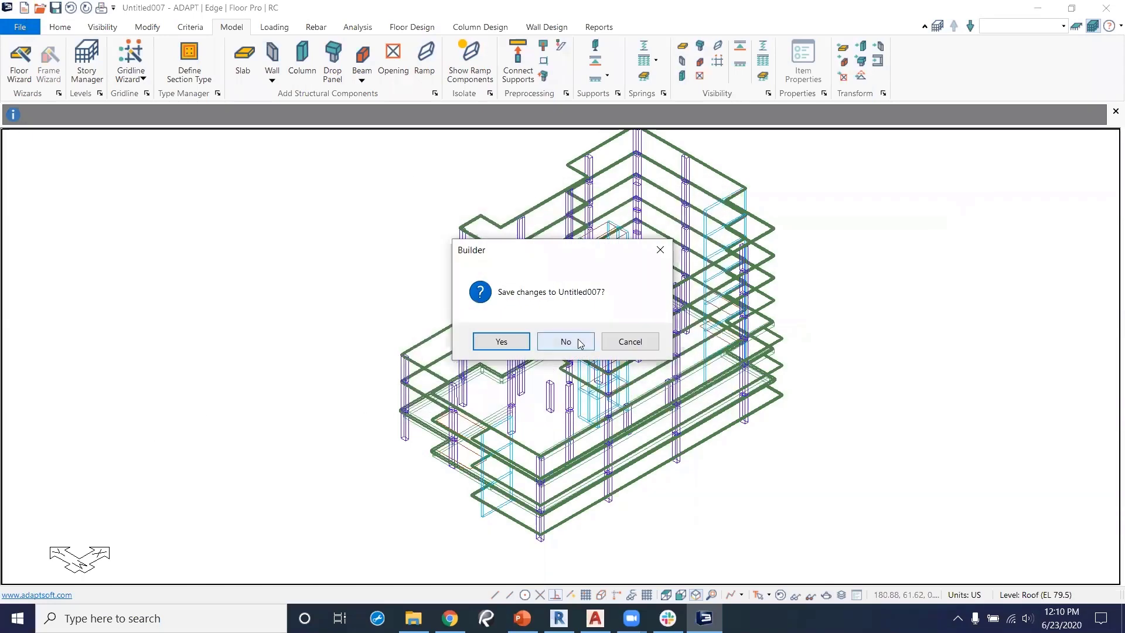
{"action": "left_click", "coordinate": [576, 339]}
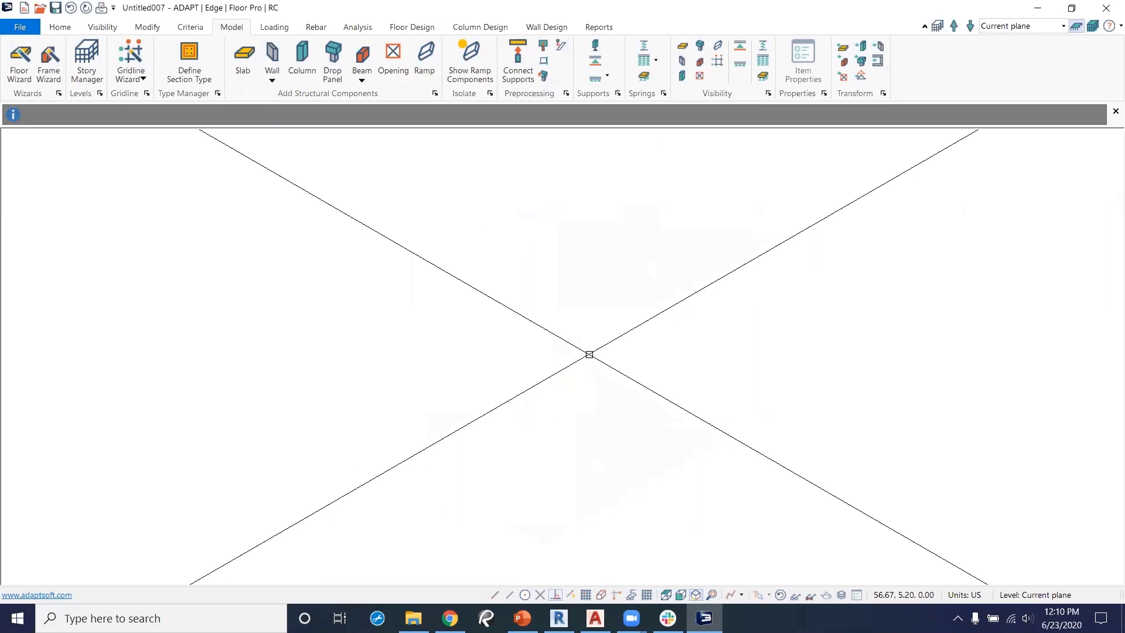
Import the Levels1_3 DWG from the Documents folder with calibration of imported objects enabled and the group set to Typical Level CAD.
{"action": "left_click", "coordinate": [14, 26]}
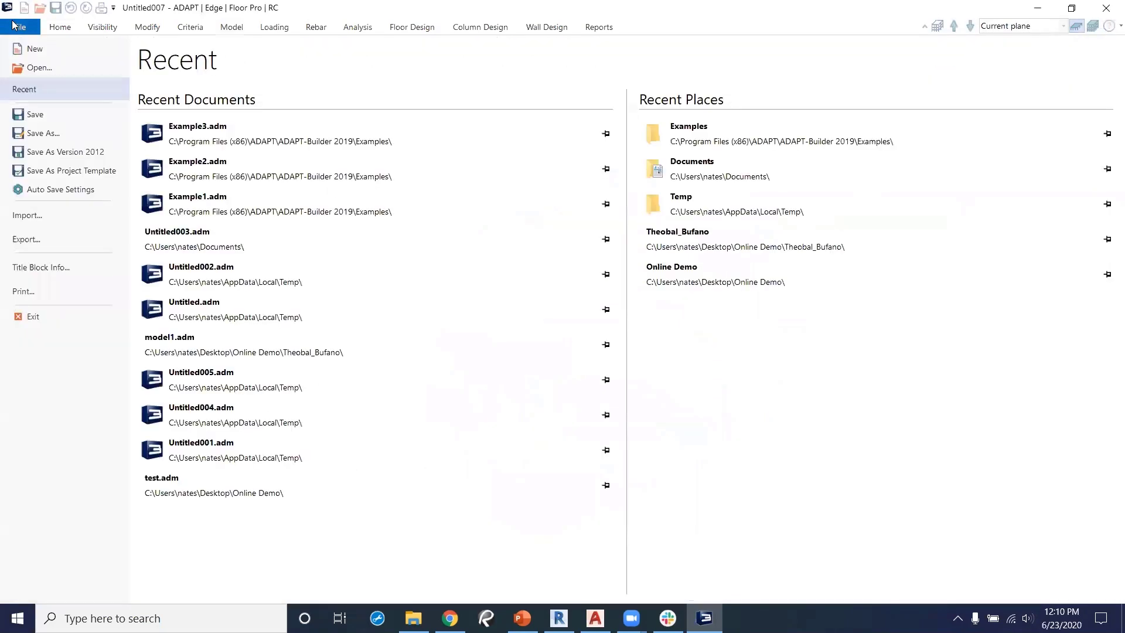
{"action": "left_click", "coordinate": [34, 216]}
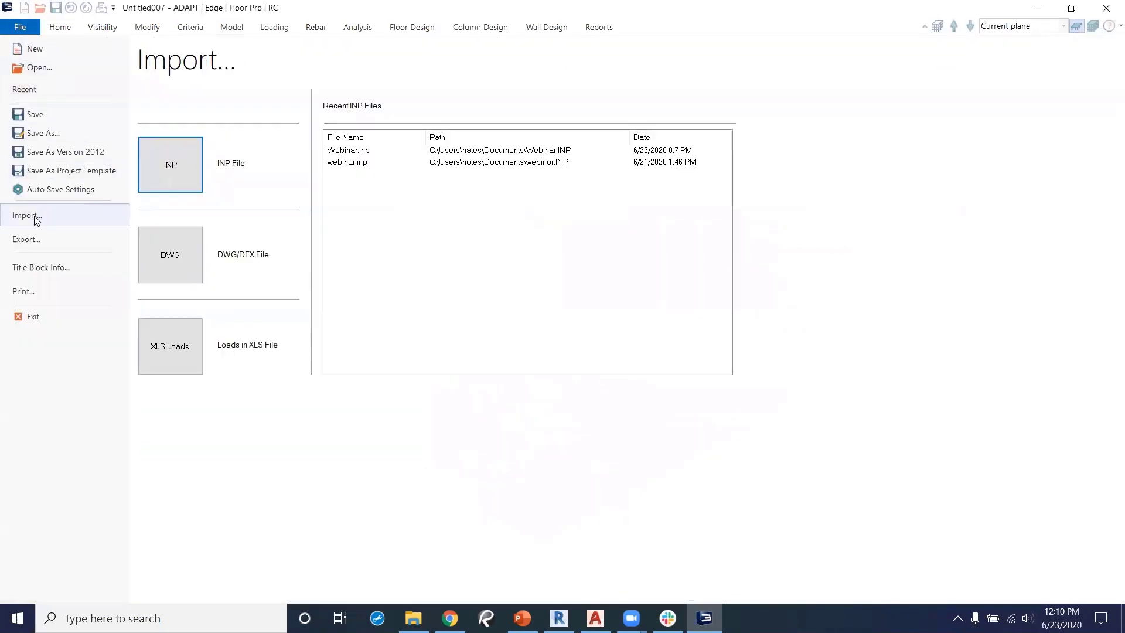
{"action": "left_click", "coordinate": [179, 271]}
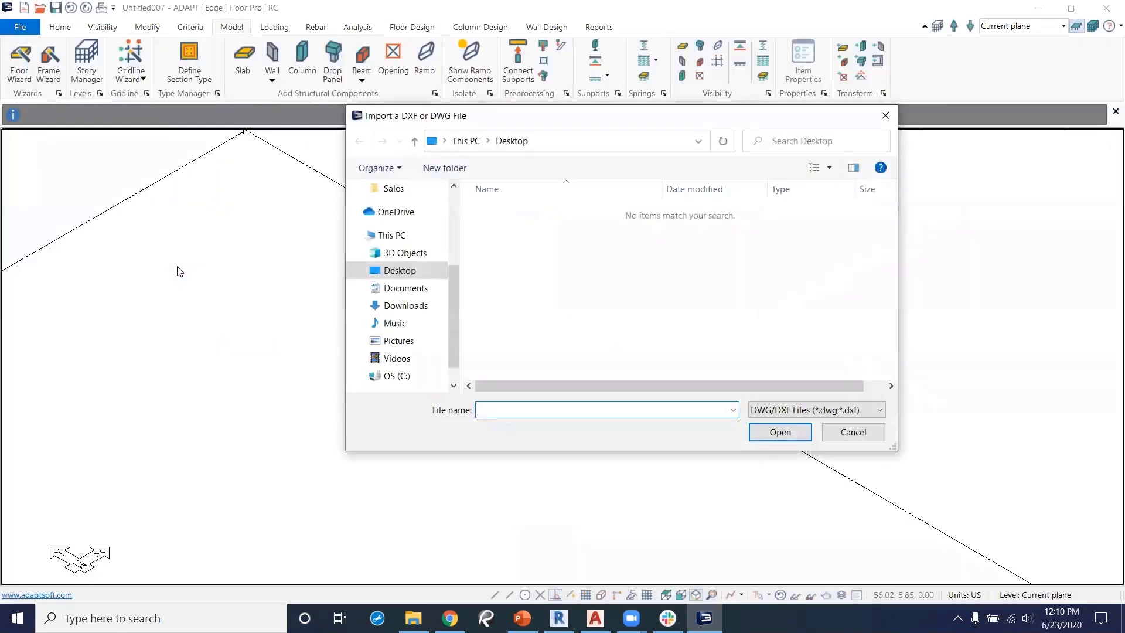
{"action": "left_click", "coordinate": [403, 287]}
{"action": "left_click", "coordinate": [508, 338]}
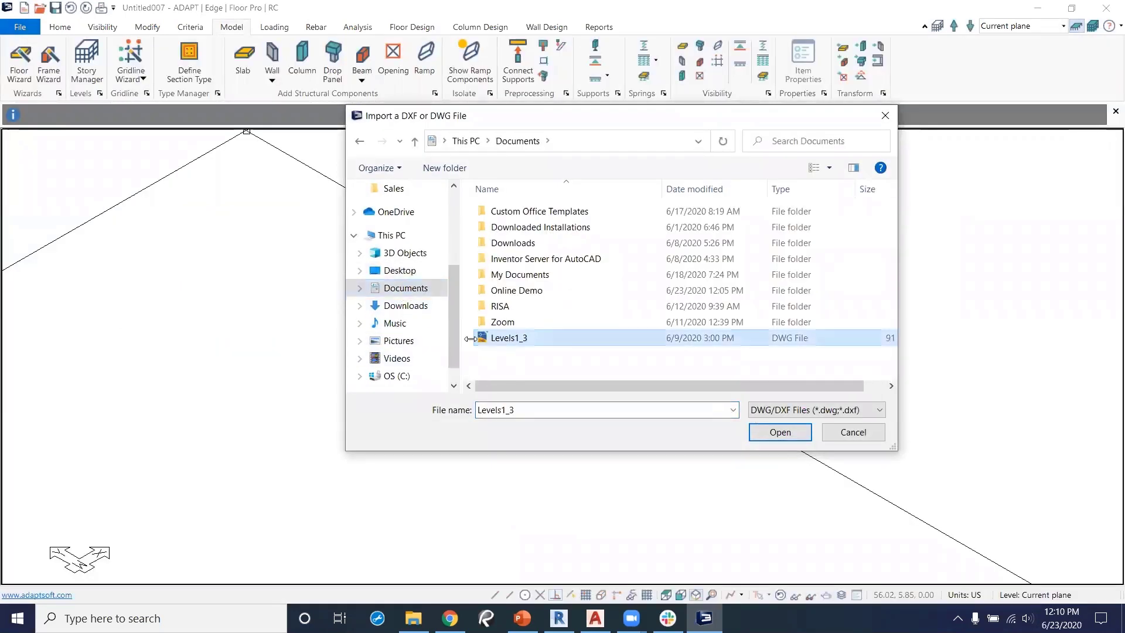
{"action": "left_click", "coordinate": [773, 433]}
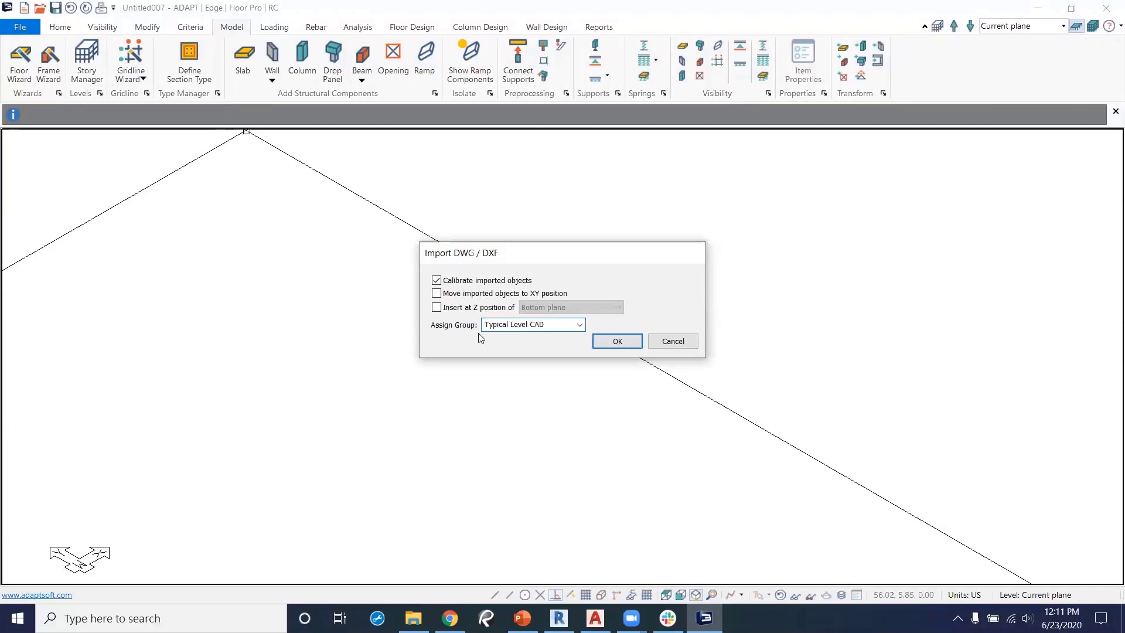
{"action": "left_click", "coordinate": [617, 341]}
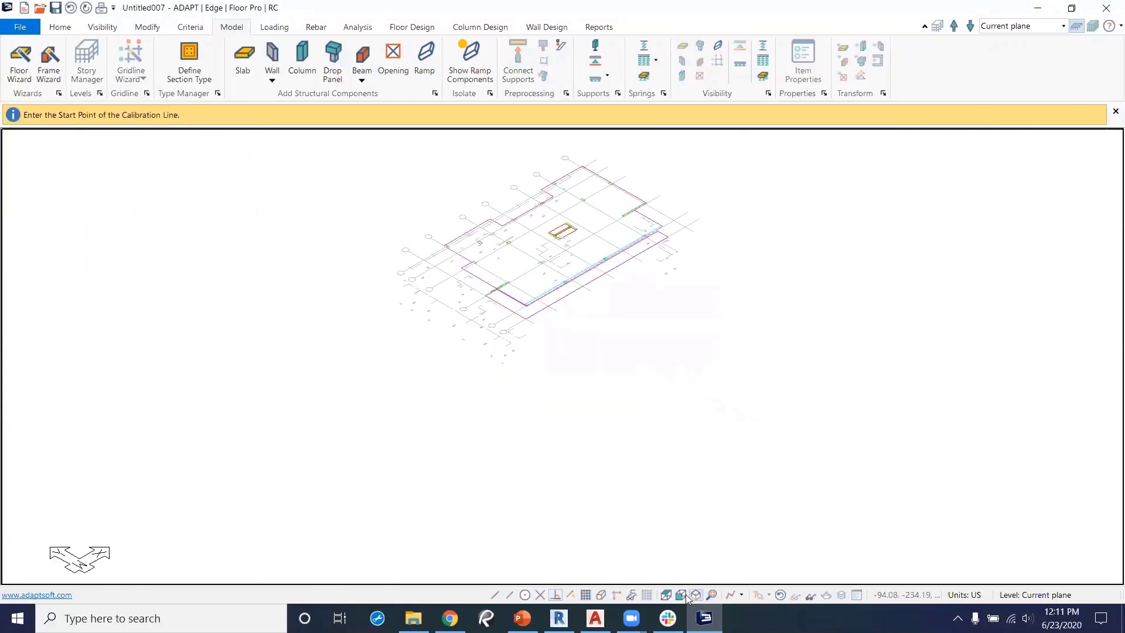
In top view, calibrate the imported drawing between grid intersections A-6 and B-6 with a correct distance of 20 ft.
{"action": "left_click", "coordinate": [666, 595]}
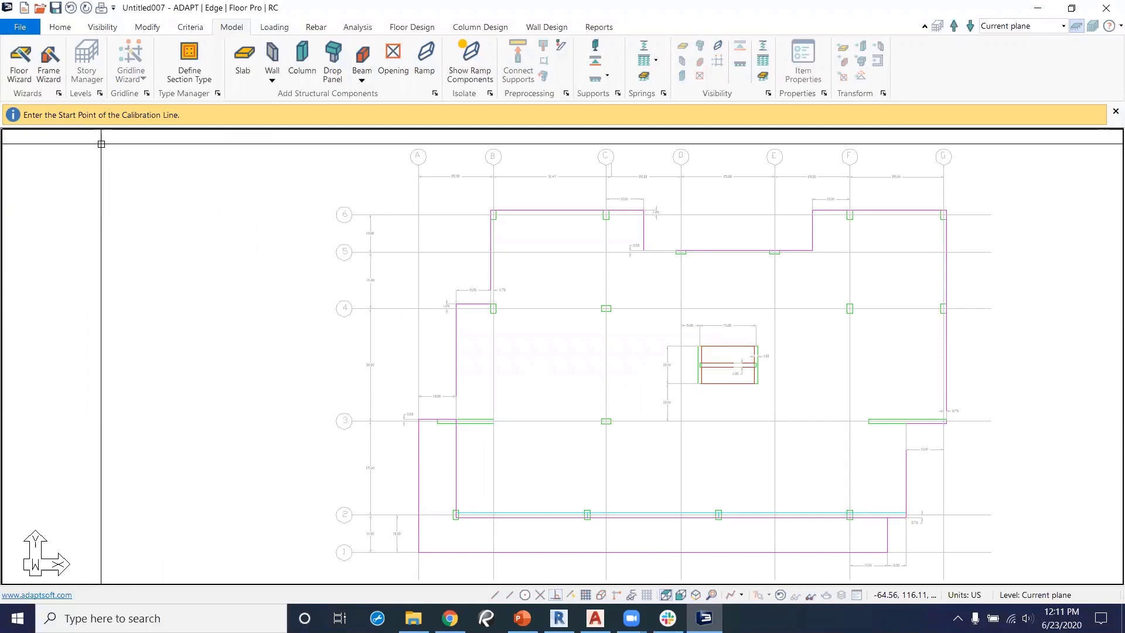
{"action": "scroll", "coordinate": [322, 294], "scroll_direction": "up", "scroll_amount": 3}
{"action": "scroll", "coordinate": [433, 332], "scroll_direction": "up", "scroll_amount": 4}
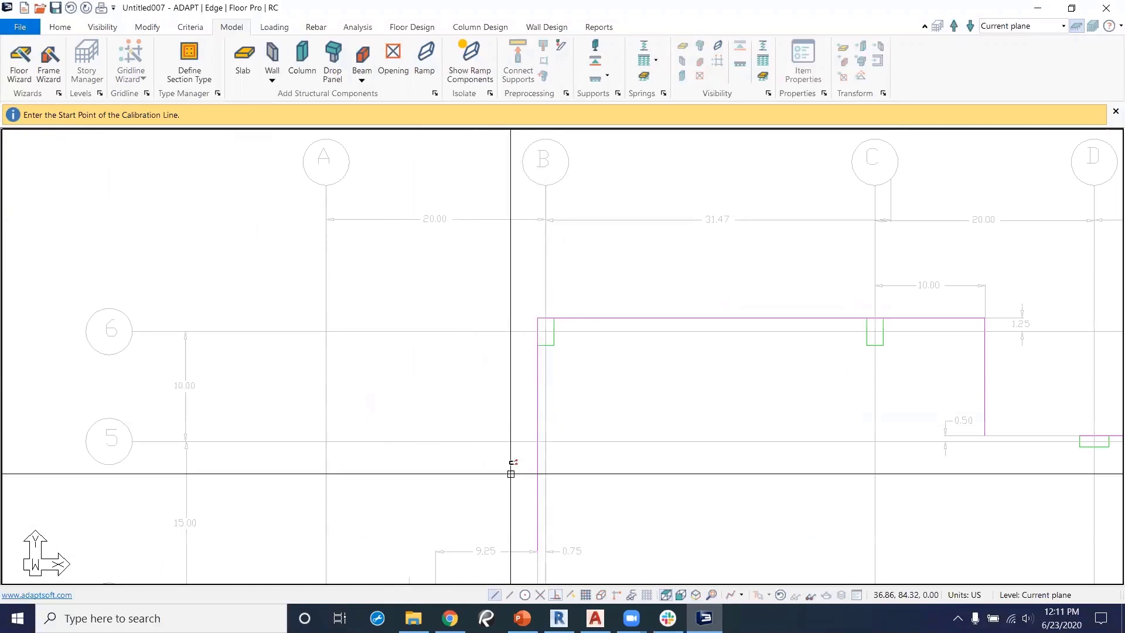
{"action": "left_click", "coordinate": [326, 332]}
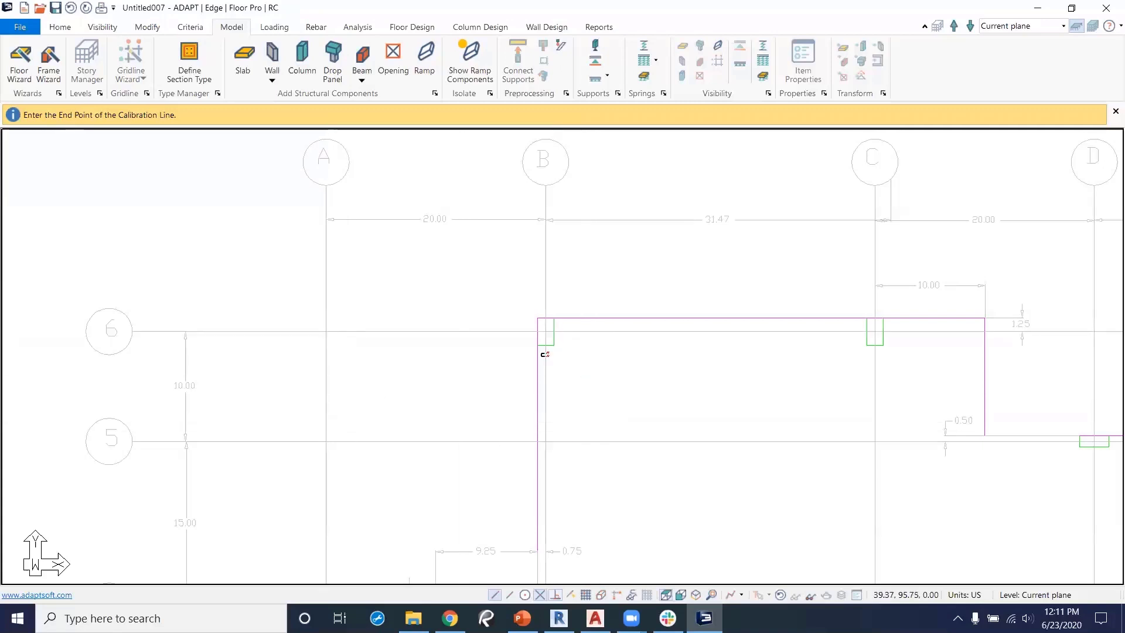
{"action": "left_click", "coordinate": [545, 332]}
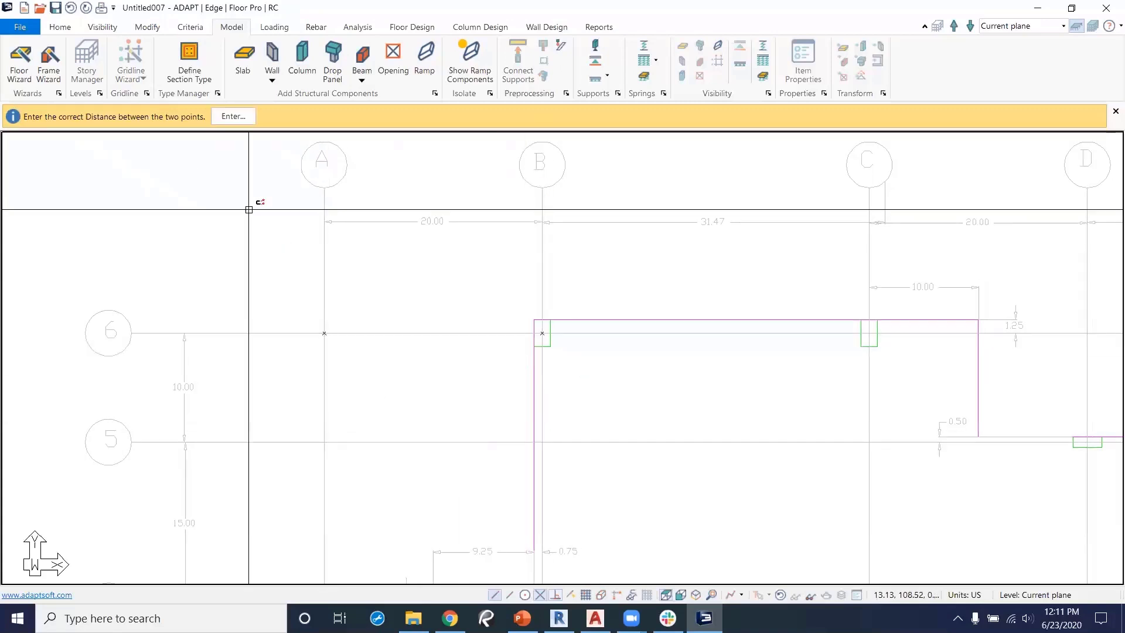
{"action": "left_click", "coordinate": [232, 116]}
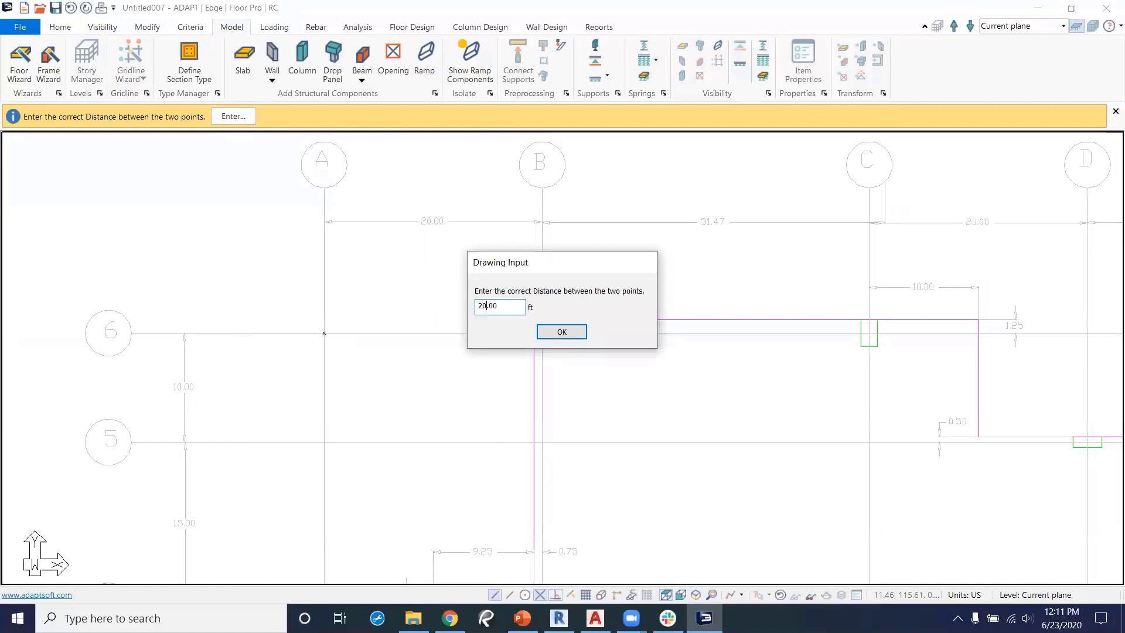
{"action": "left_click", "coordinate": [559, 331]}
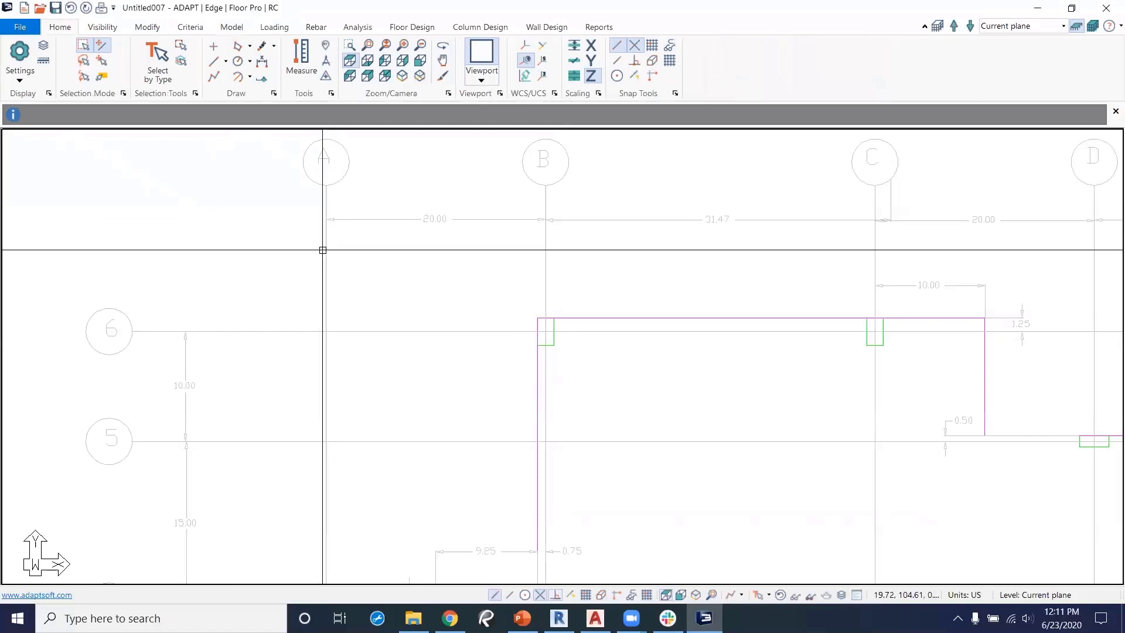
Measure the distance along gridline A between gridlines 6 and 5, and clear the measurement.
{"action": "left_click", "coordinate": [304, 59]}
{"action": "middle_click_drag", "start_coordinate": [359, 414], "coordinate": [344, 283]}
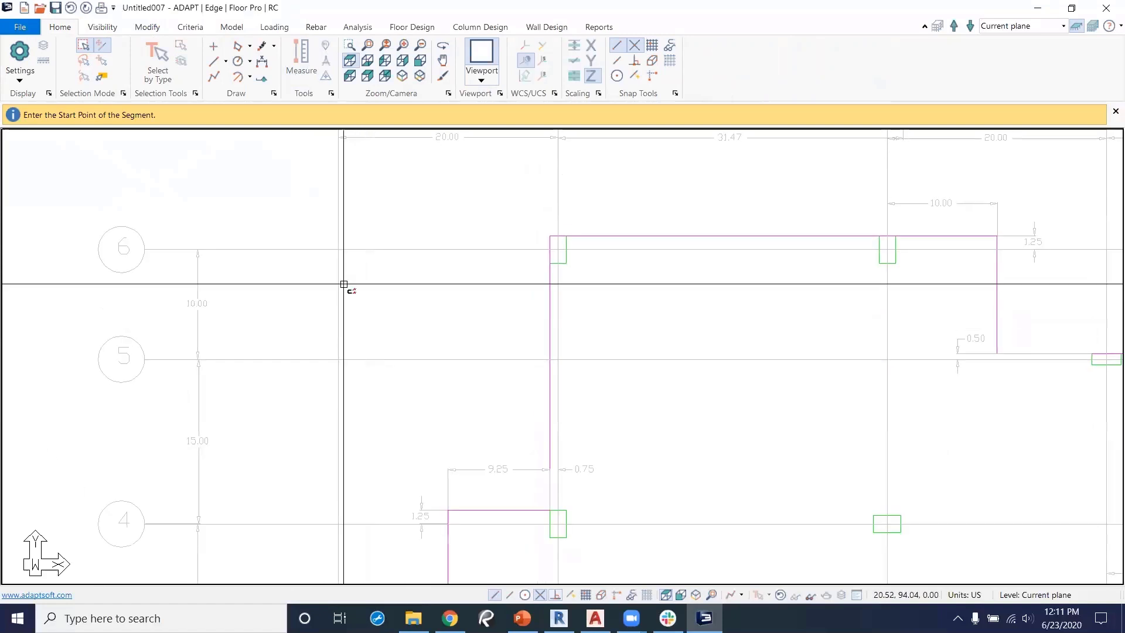
{"action": "left_click", "coordinate": [338, 248]}
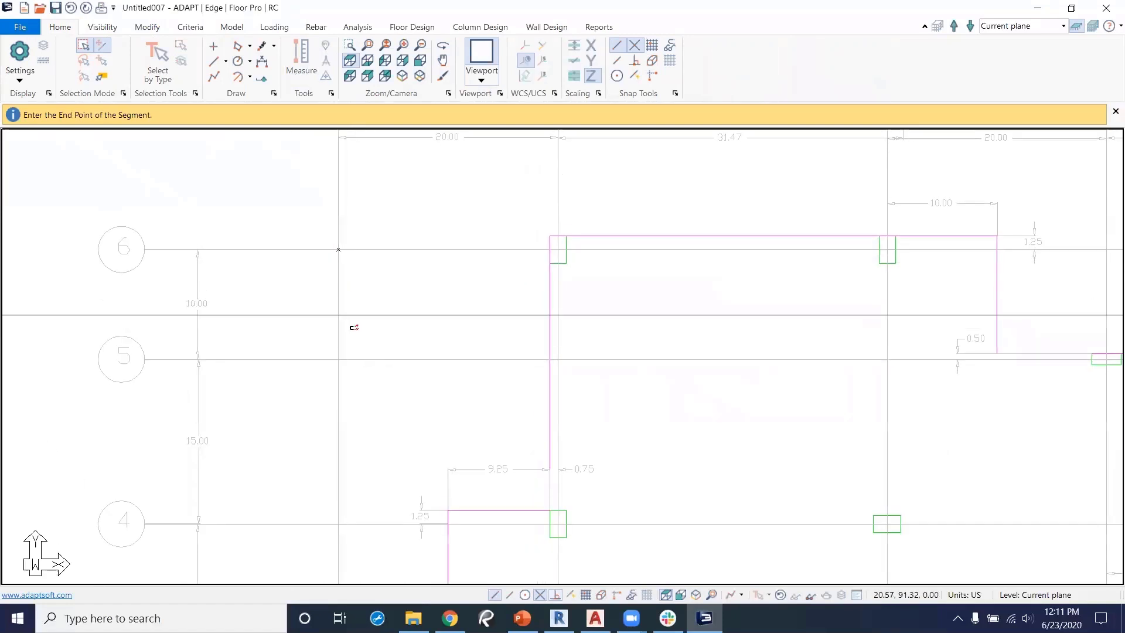
{"action": "left_click", "coordinate": [339, 368]}
{"action": "middle_click_drag", "start_coordinate": [469, 352], "coordinate": [399, 374]}
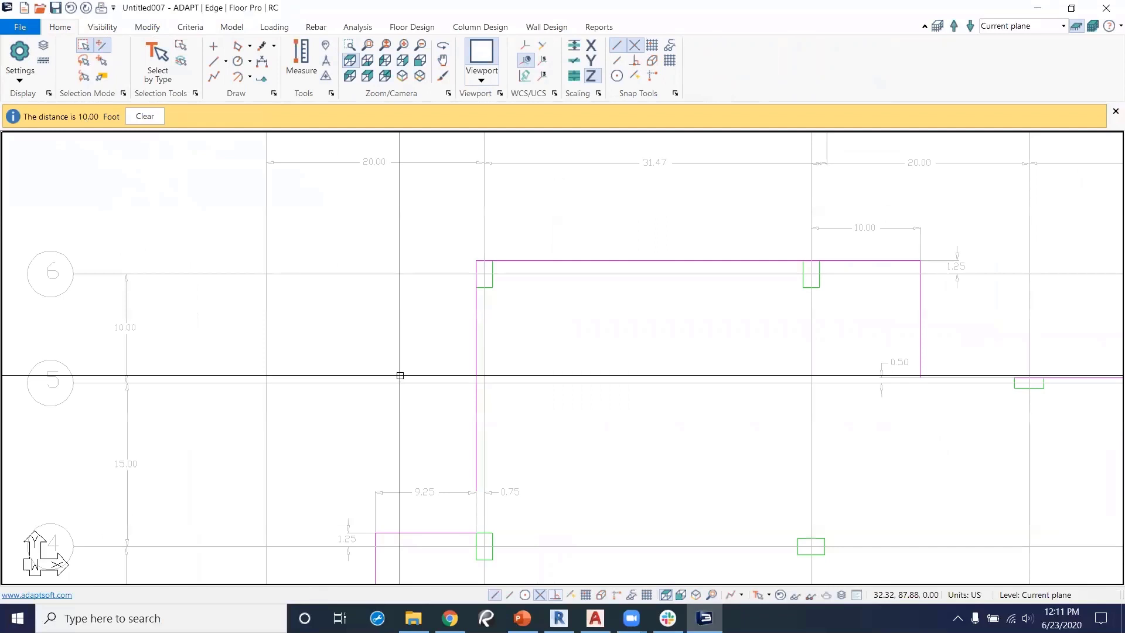
{"action": "left_click", "coordinate": [155, 114]}
Inspect the layer and group properties of the line on gridline 4, and close its properties.
{"action": "scroll", "coordinate": [229, 332], "scroll_direction": "down", "scroll_amount": 3}
{"action": "scroll", "coordinate": [344, 395], "scroll_direction": "down", "scroll_amount": 2}
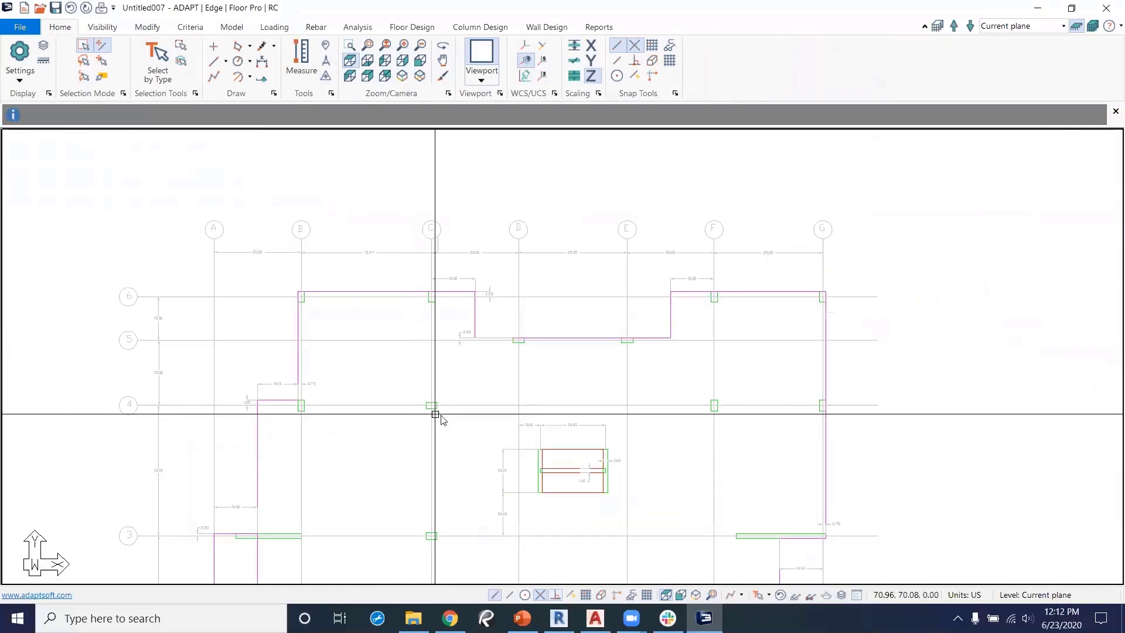
{"action": "middle_click_drag", "start_coordinate": [432, 409], "coordinate": [497, 281]}
{"action": "middle_click_drag", "start_coordinate": [441, 351], "coordinate": [514, 383]}
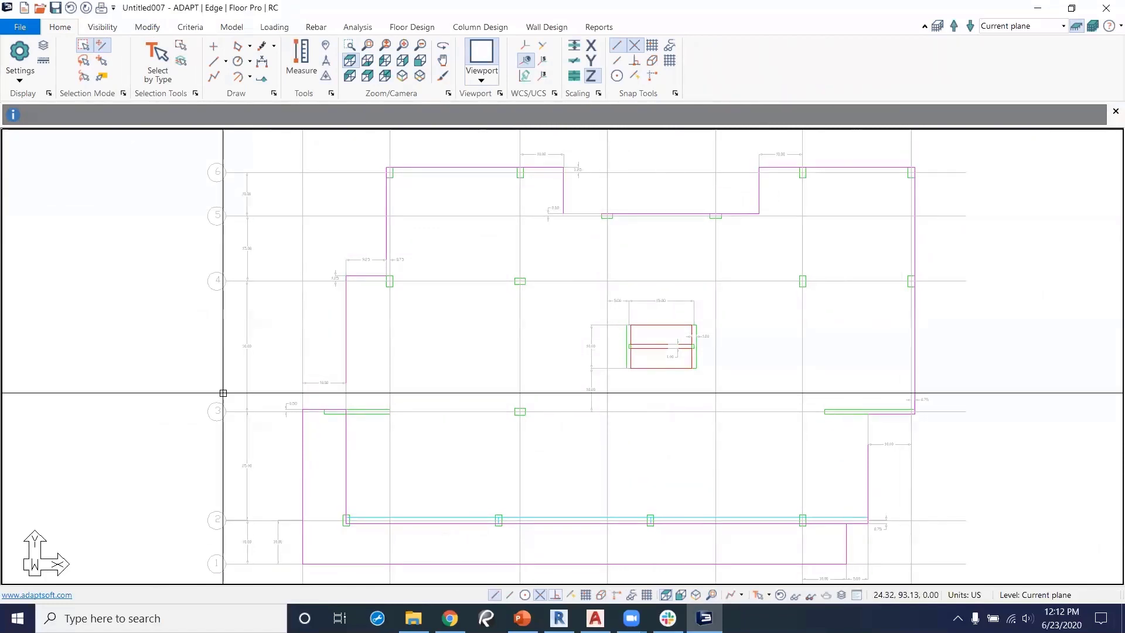
{"action": "double_click", "coordinate": [275, 279]}
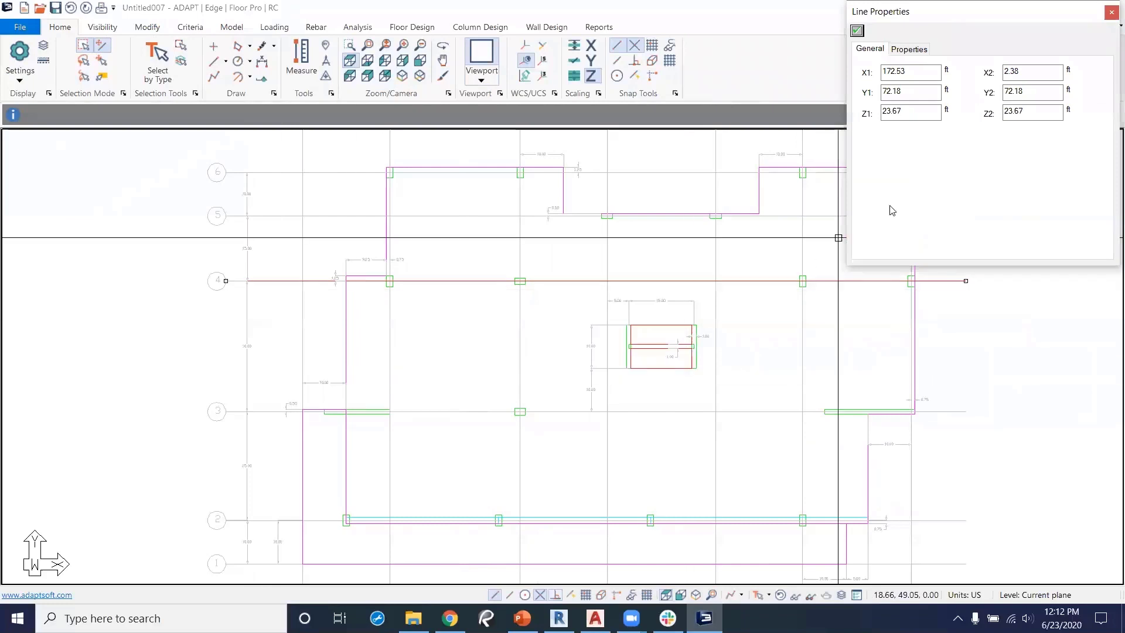
{"action": "left_click", "coordinate": [912, 49]}
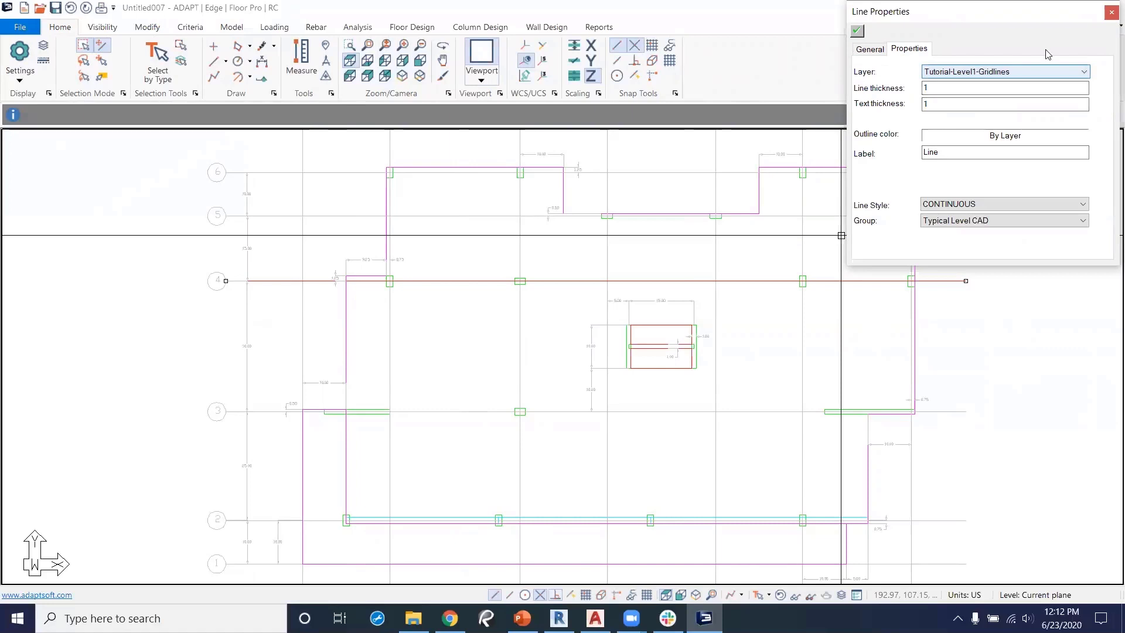
{"action": "left_click", "coordinate": [1111, 13]}
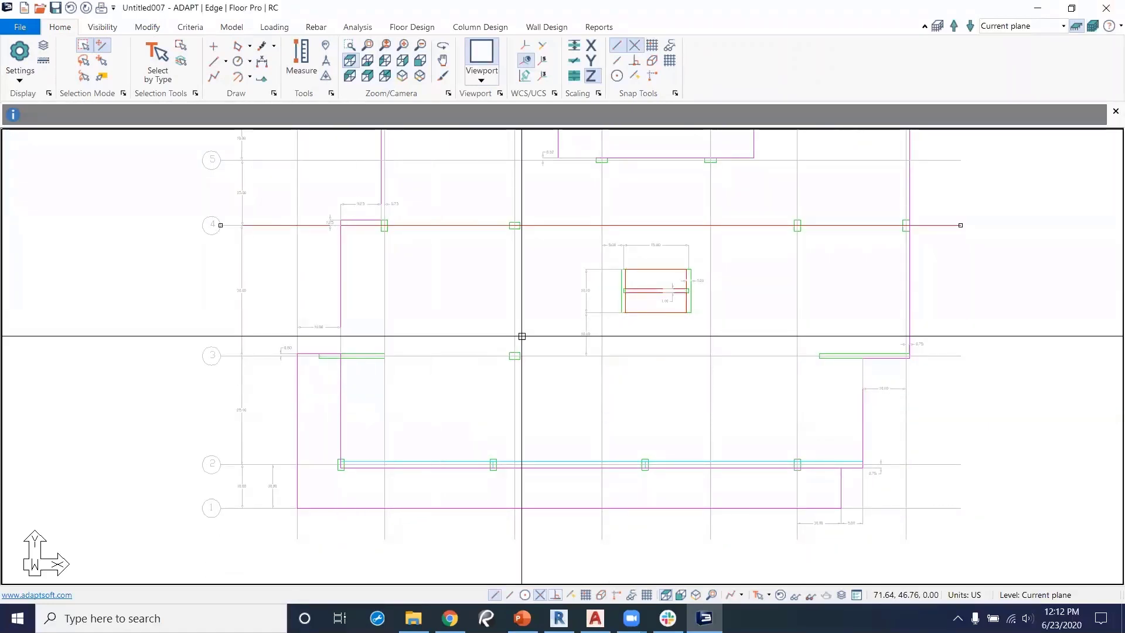
Turn off the Tutorial-Level1-Gridlines layer to hide the imported gridlines.
{"action": "left_click", "coordinate": [104, 29]}
{"action": "left_click", "coordinate": [64, 30]}
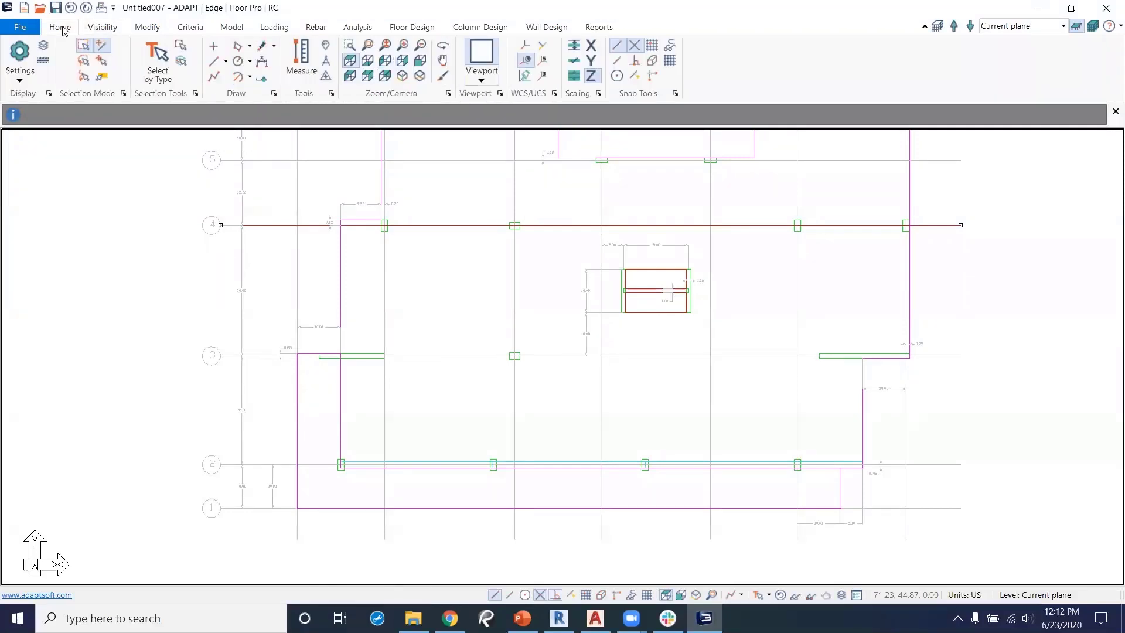
{"action": "left_click", "coordinate": [44, 50]}
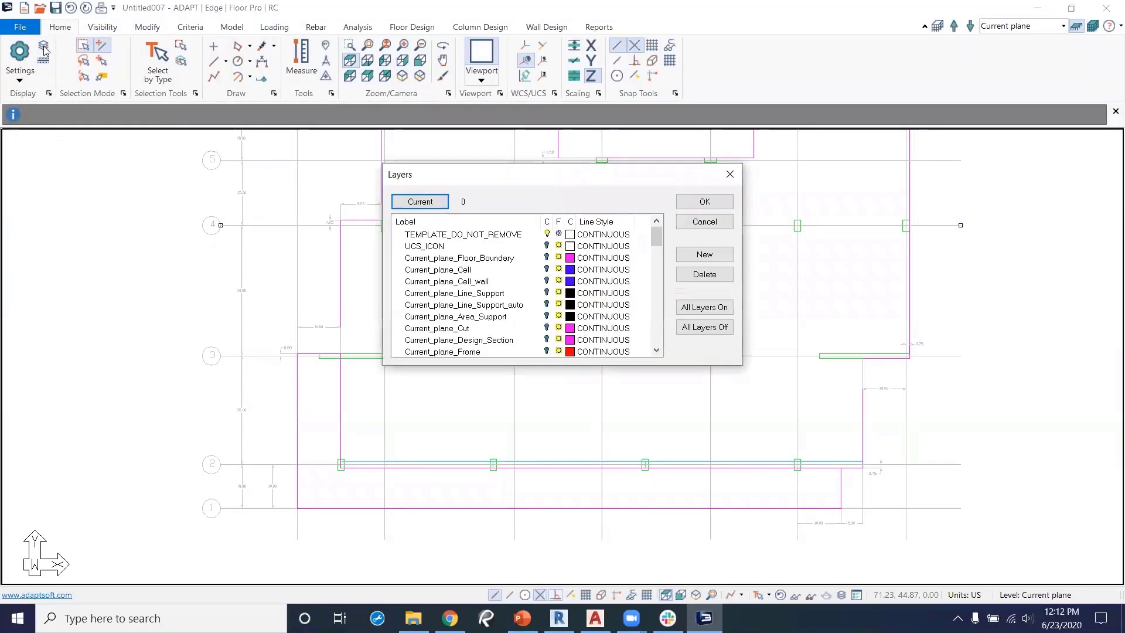
{"action": "scroll", "coordinate": [481, 308], "scroll_direction": "down", "scroll_amount": 10}
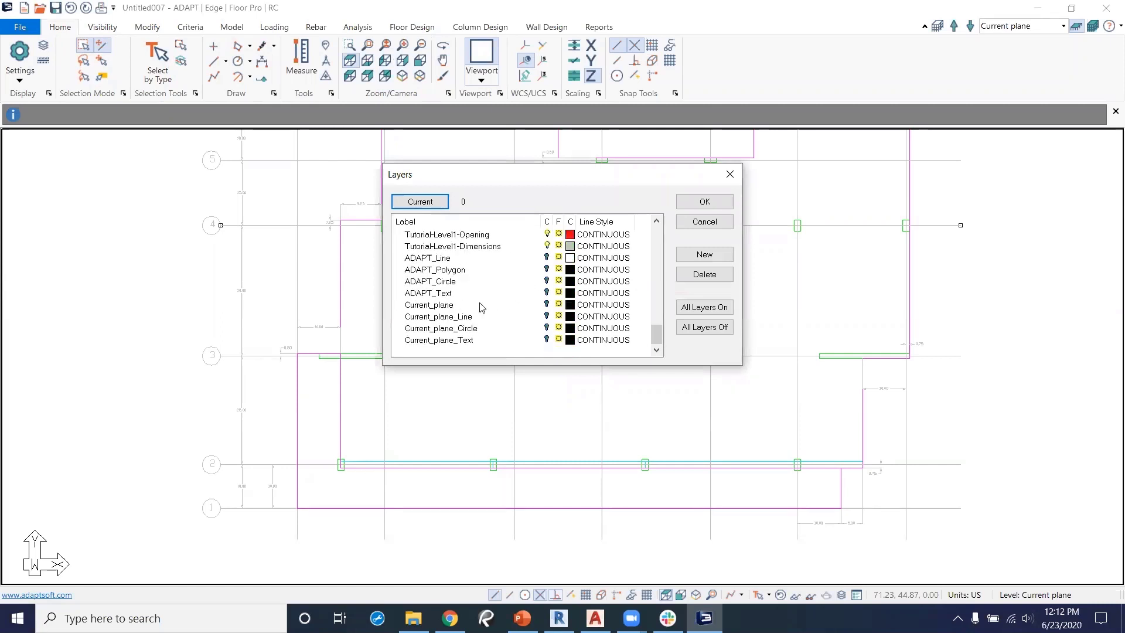
{"action": "scroll", "coordinate": [492, 316], "scroll_direction": "up", "scroll_amount": 2}
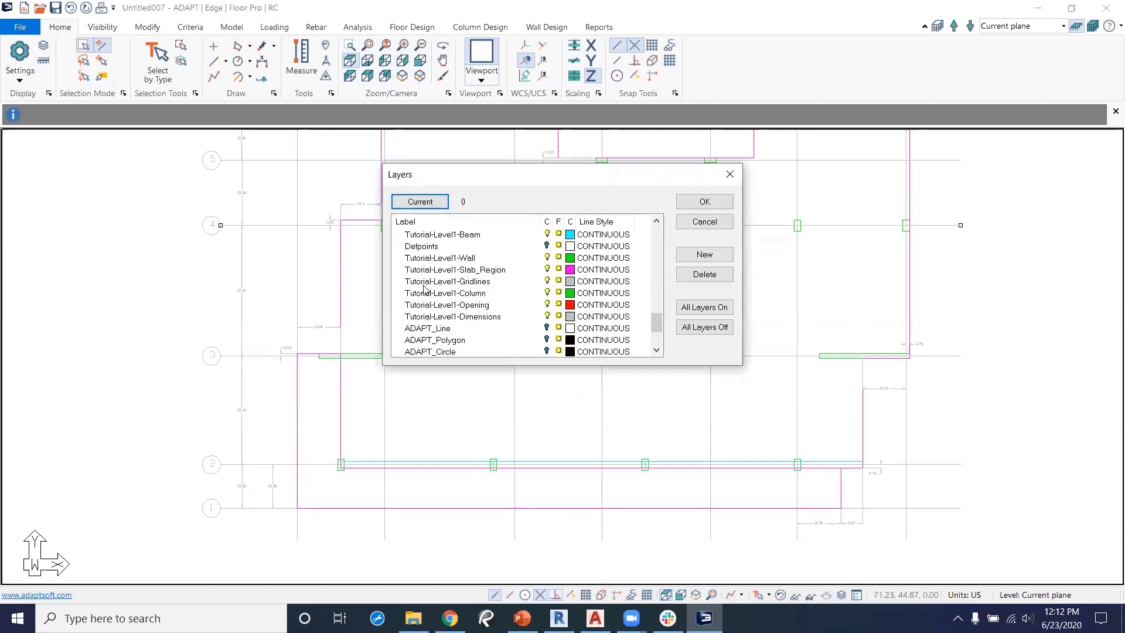
{"action": "left_click", "coordinate": [547, 281]}
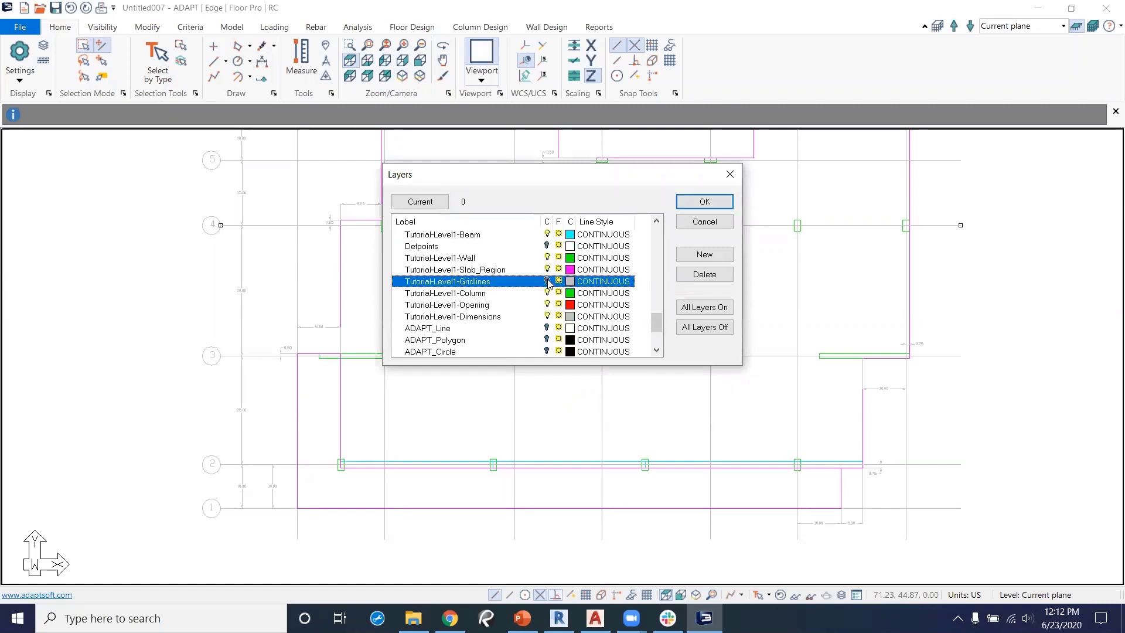
{"action": "left_click", "coordinate": [712, 206]}
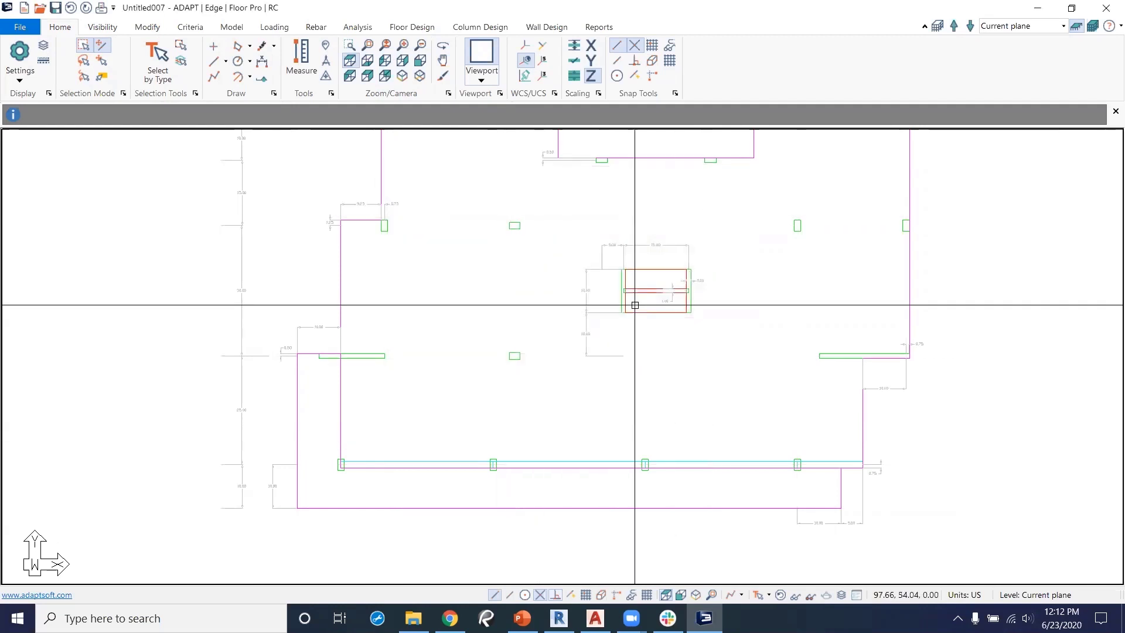
Select the main slab outline polygon of the imported drawing and transform it into a slab region.
{"action": "scroll", "coordinate": [552, 350], "scroll_direction": "up", "scroll_amount": 2}
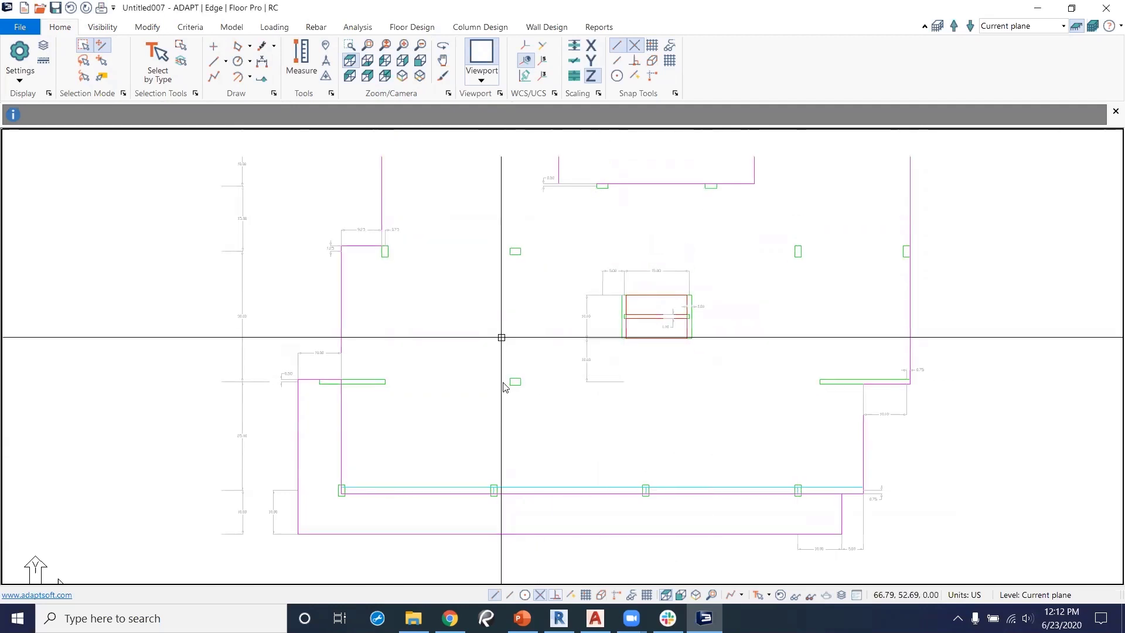
{"action": "left_click", "coordinate": [392, 261]}
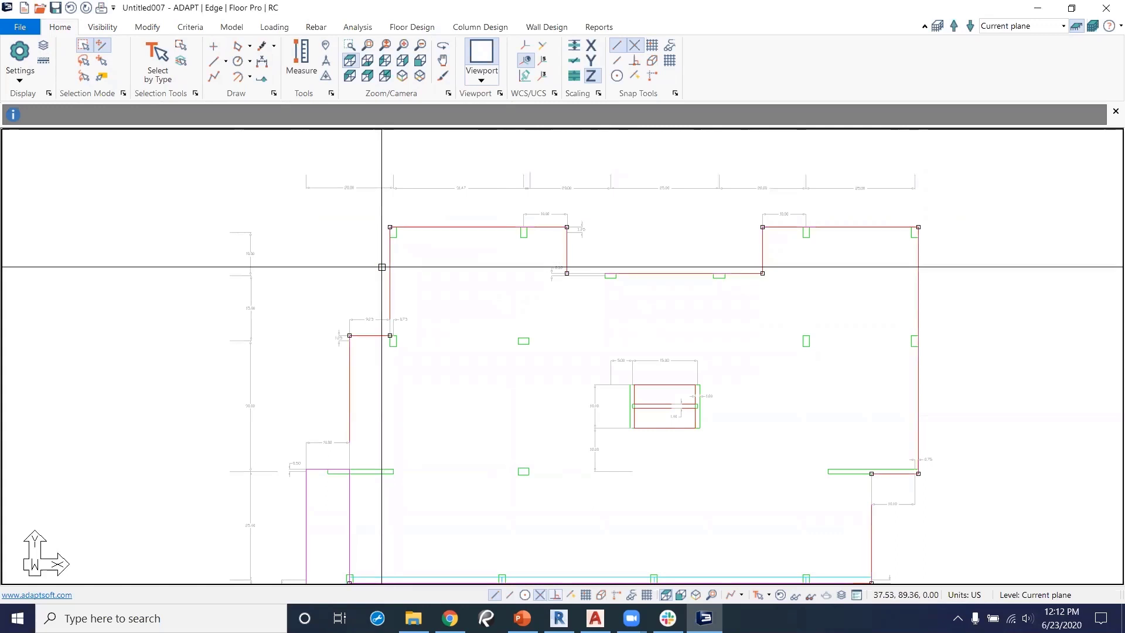
{"action": "scroll", "coordinate": [511, 345], "scroll_direction": "down", "scroll_amount": 1}
{"action": "scroll", "coordinate": [511, 345], "scroll_direction": "down", "scroll_amount": 2}
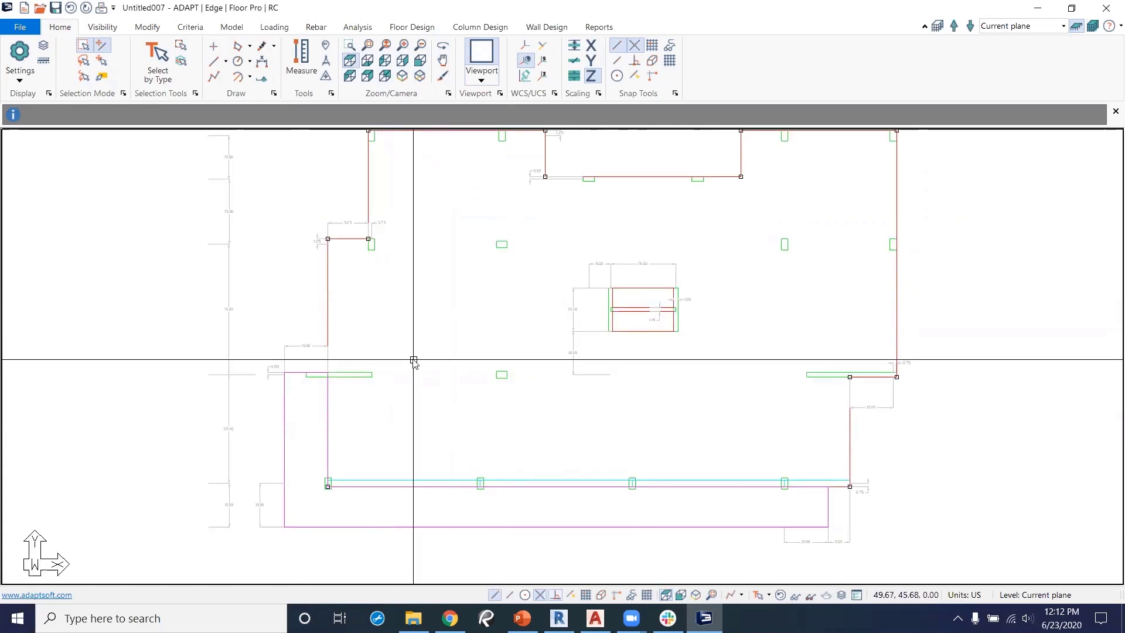
{"action": "scroll", "coordinate": [437, 423], "scroll_direction": "up", "scroll_amount": 1}
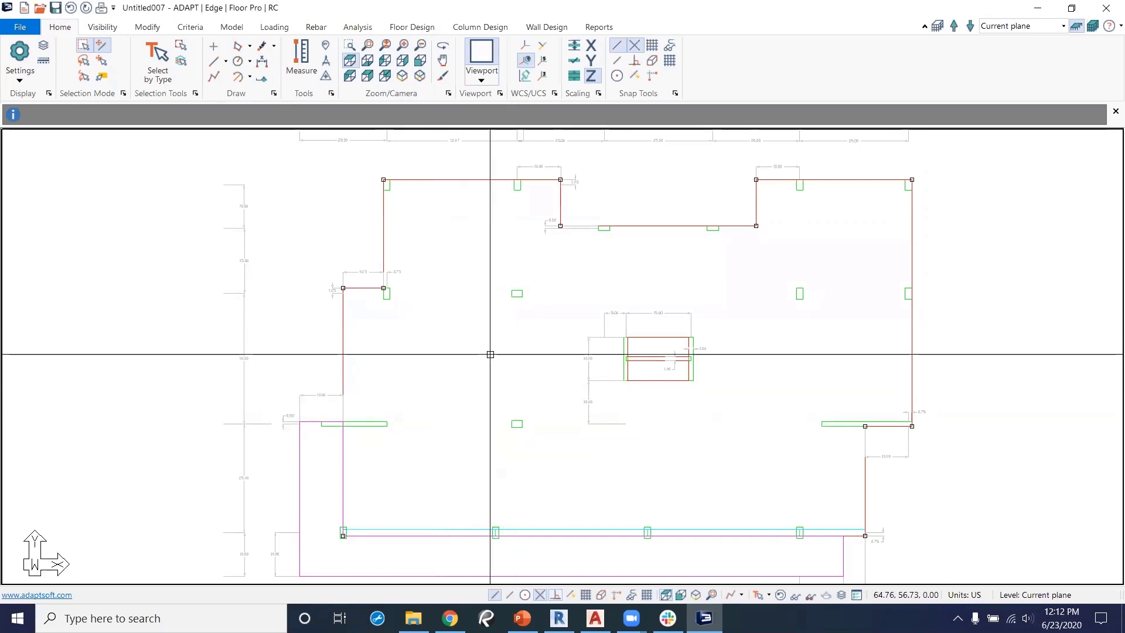
{"action": "left_click", "coordinate": [234, 25]}
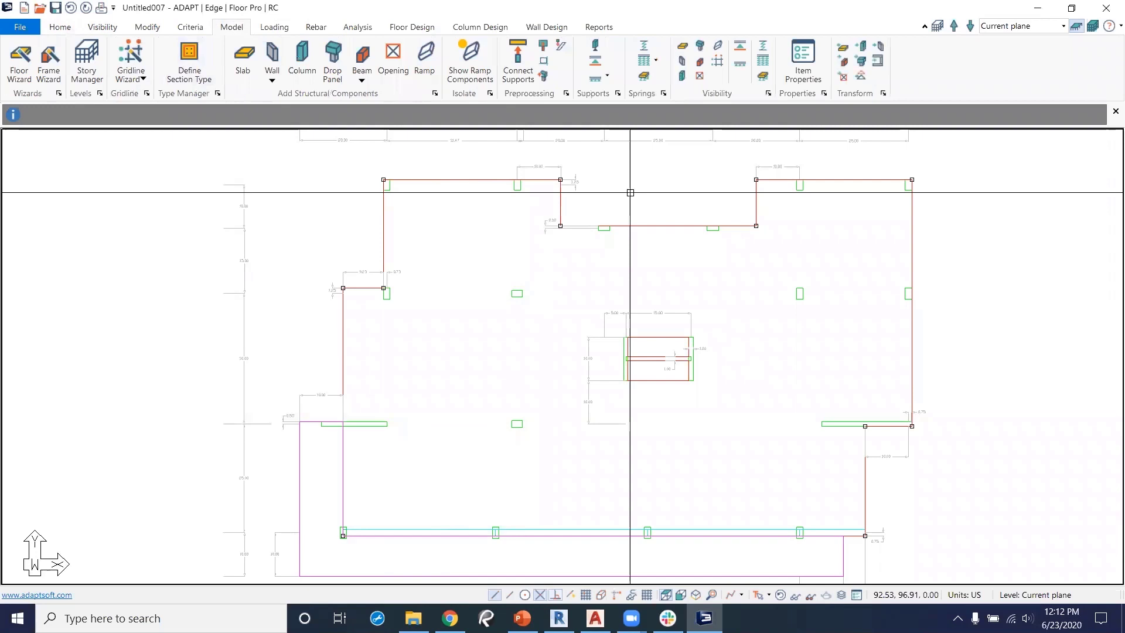
{"action": "left_click", "coordinate": [842, 50]}
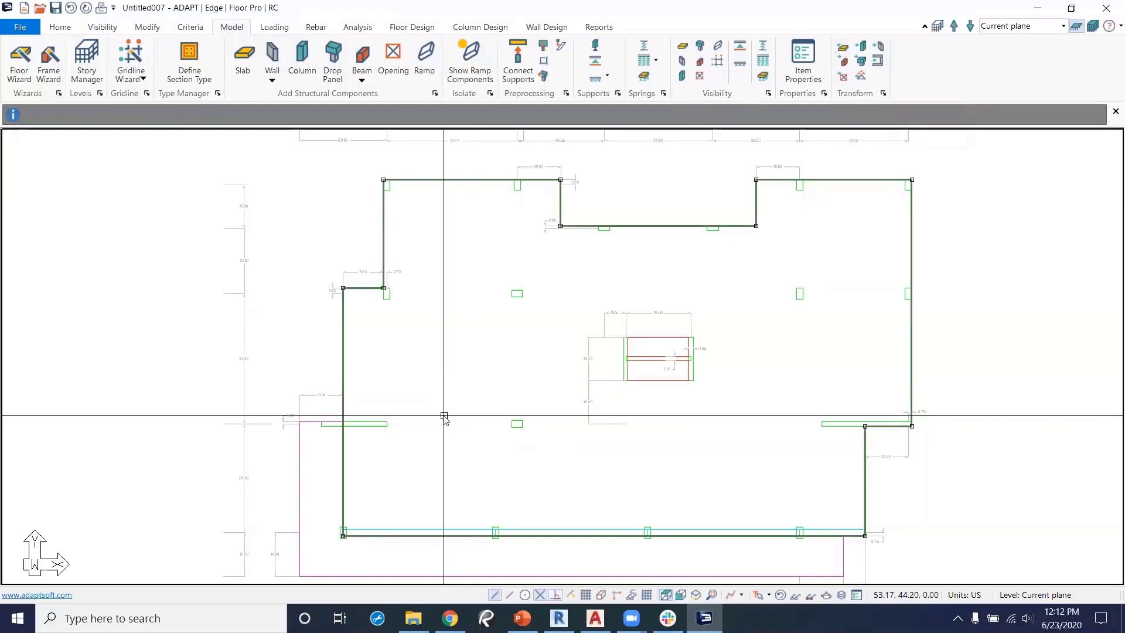
Select the L-shaped outline around the main slab's lower-left corner and transform it into a slab region.
{"action": "middle_click_drag", "start_coordinate": [444, 414], "coordinate": [478, 301]}
{"action": "left_click", "coordinate": [333, 369]}
{"action": "middle_click_drag", "start_coordinate": [475, 280], "coordinate": [412, 440]}
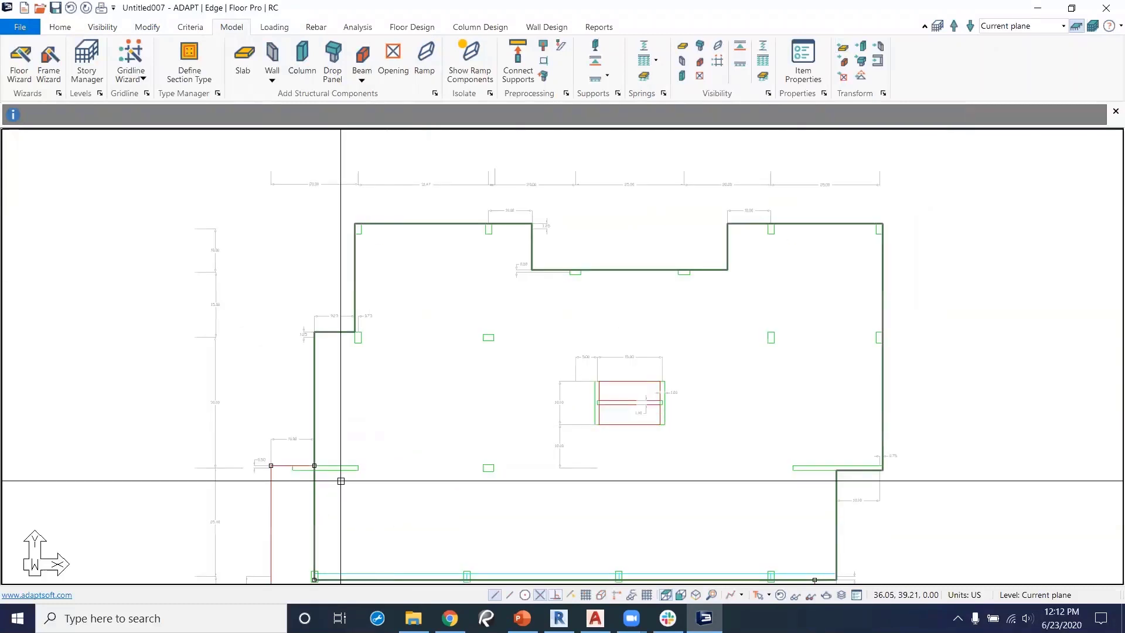
{"action": "middle_click_drag", "start_coordinate": [341, 481], "coordinate": [352, 396]}
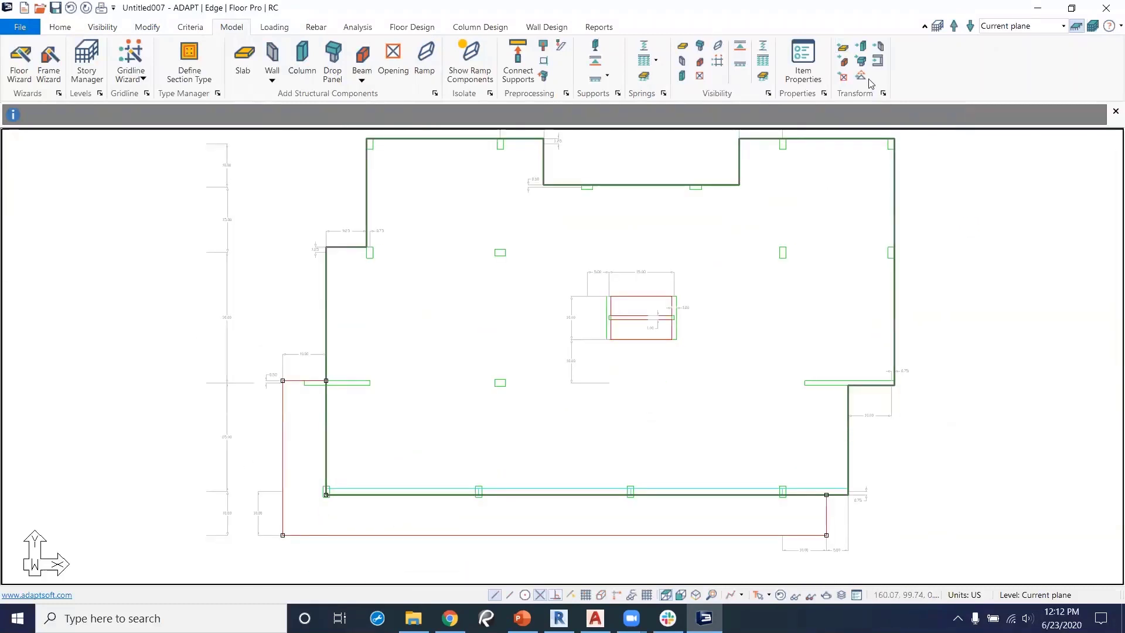
{"action": "left_click", "coordinate": [843, 53]}
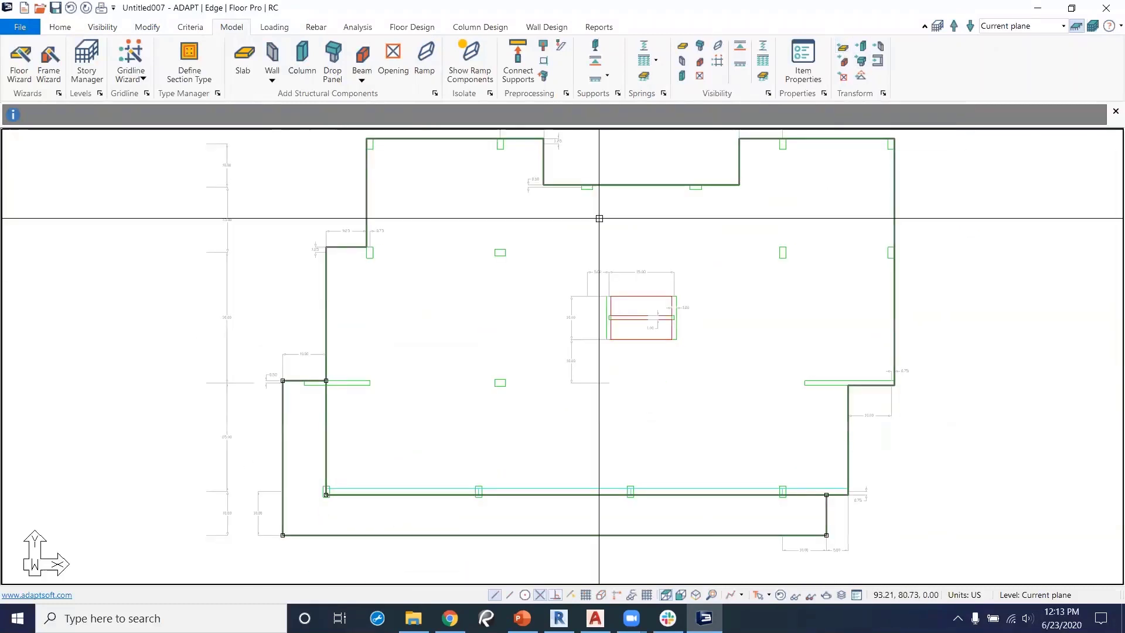
{"action": "middle_click_drag", "start_coordinate": [442, 298], "coordinate": [437, 335]}
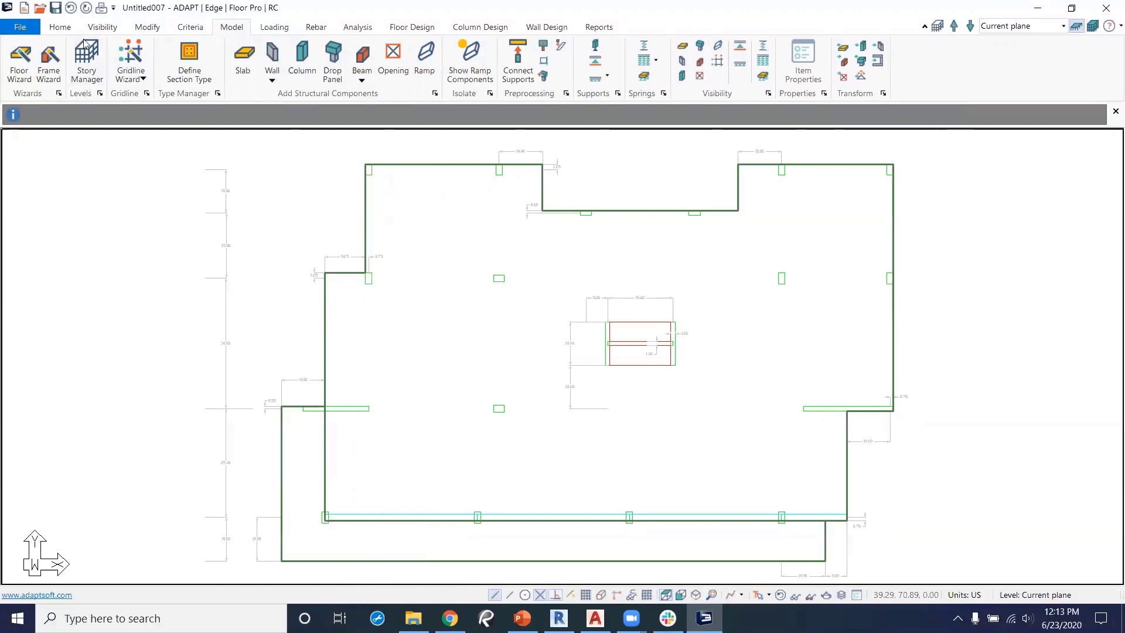
Select all outlines on the Tutorial-Level1-Column layer and transform them into columns.
{"action": "left_click", "coordinate": [65, 30]}
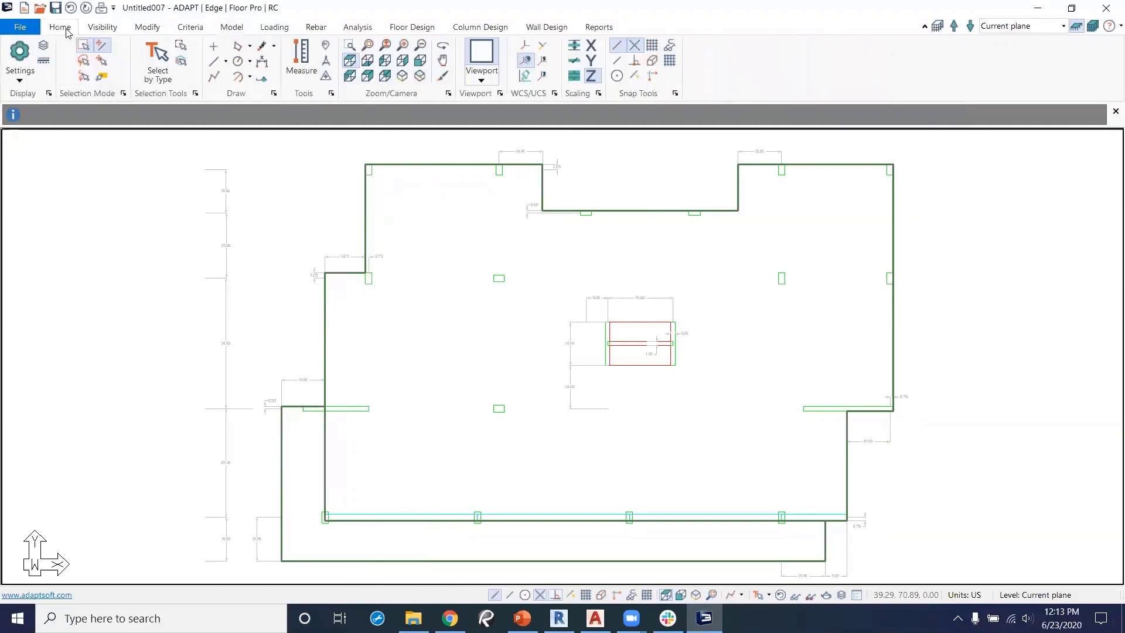
{"action": "left_click", "coordinate": [183, 62]}
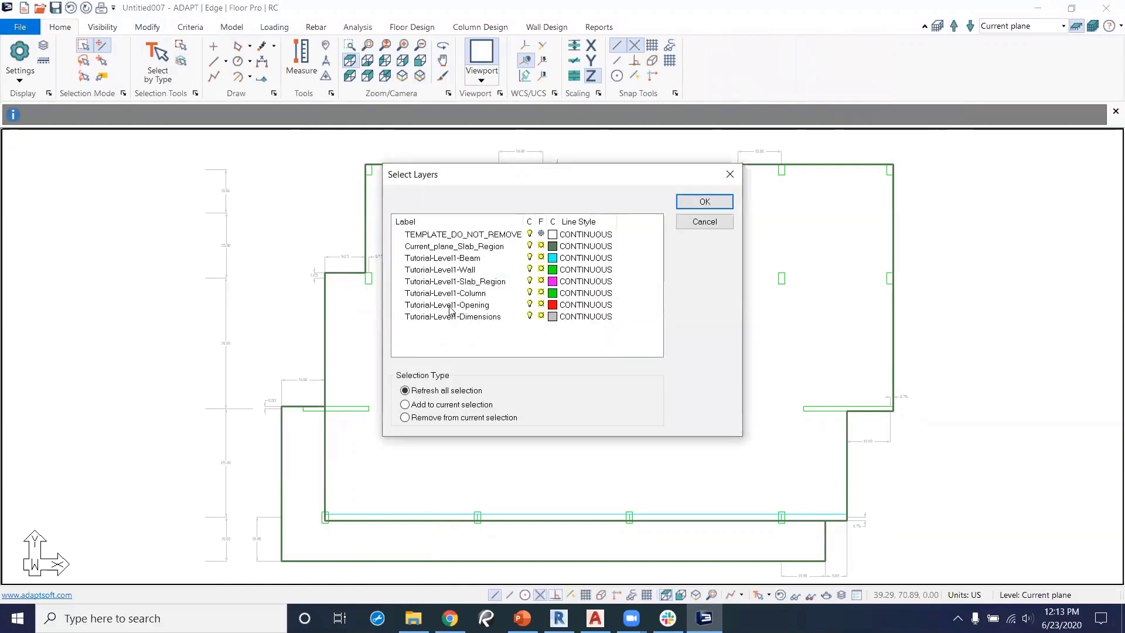
{"action": "left_click", "coordinate": [422, 296]}
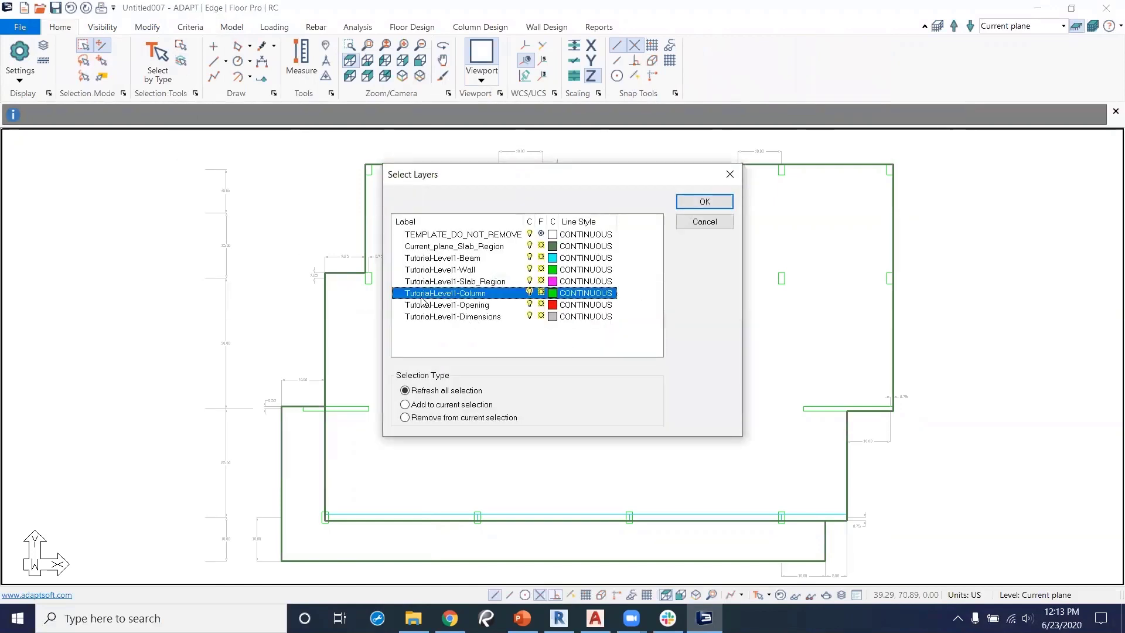
{"action": "left_click", "coordinate": [703, 202]}
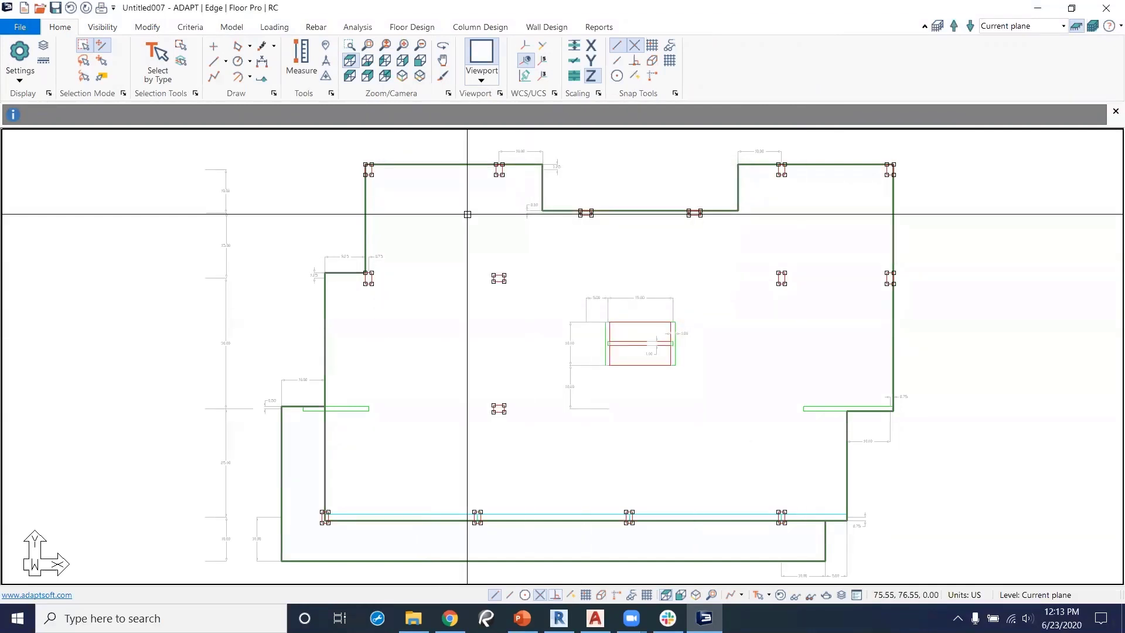
{"action": "left_click", "coordinate": [225, 28]}
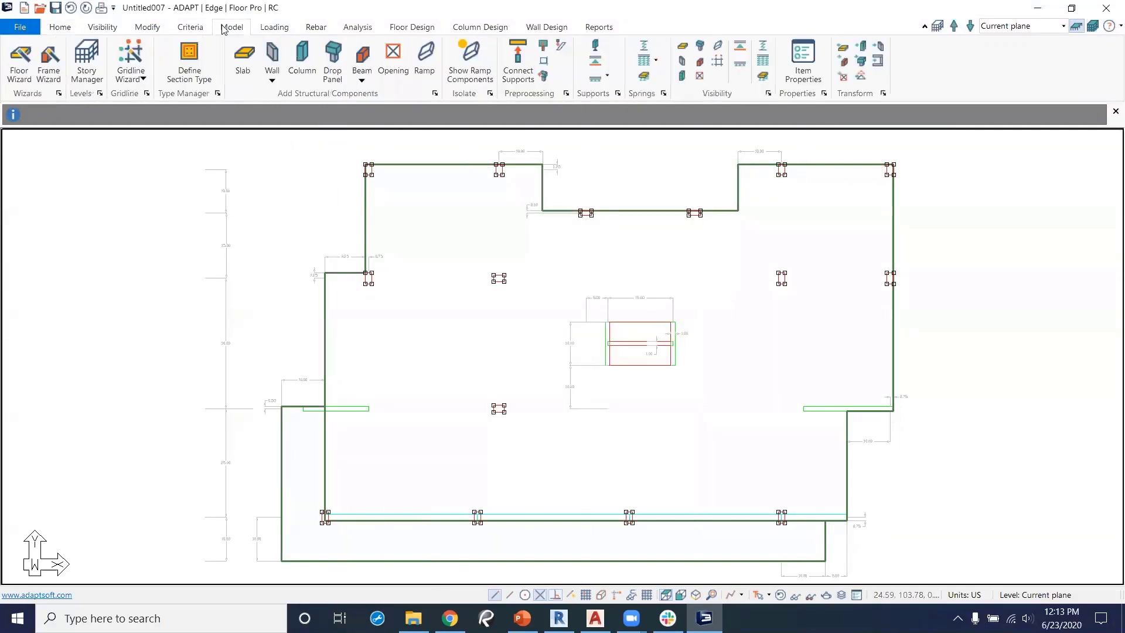
{"action": "left_click", "coordinate": [864, 51]}
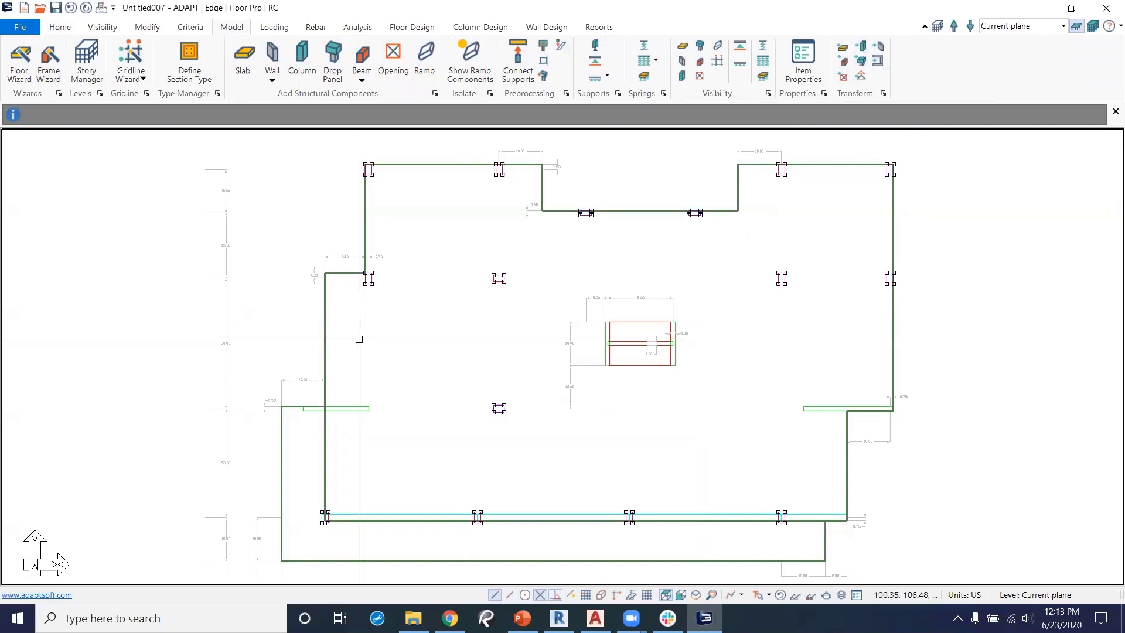
Select all outlines on the Tutorial-Level1-Wall layer and transform them into walls.
{"action": "middle_click_drag", "start_coordinate": [456, 375], "coordinate": [438, 313]}
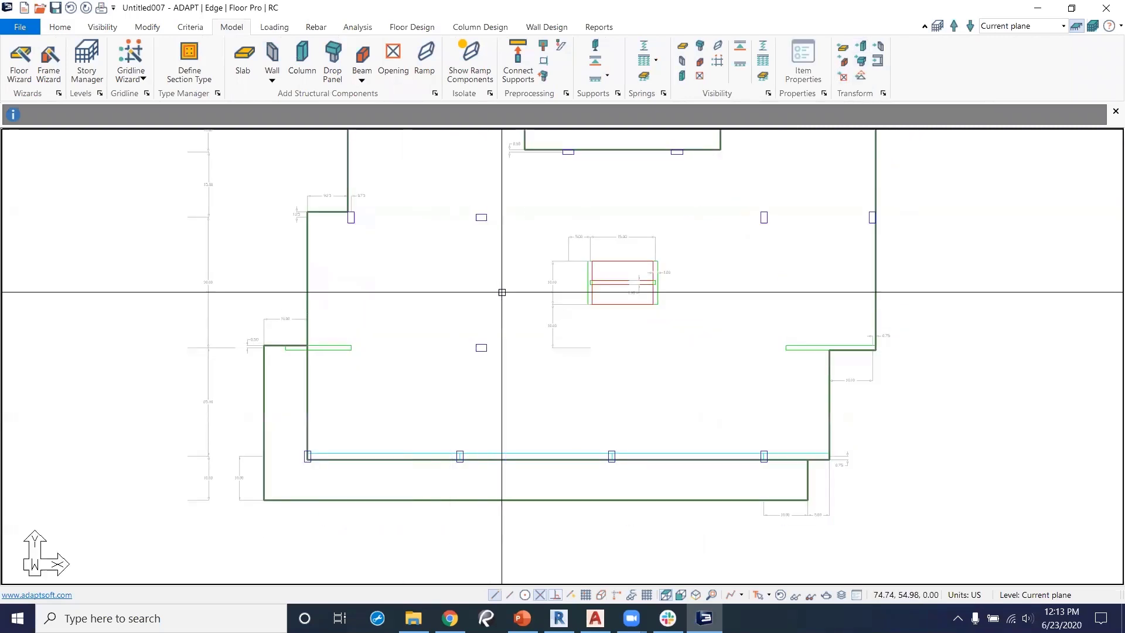
{"action": "scroll", "coordinate": [569, 308], "scroll_direction": "up", "scroll_amount": 3}
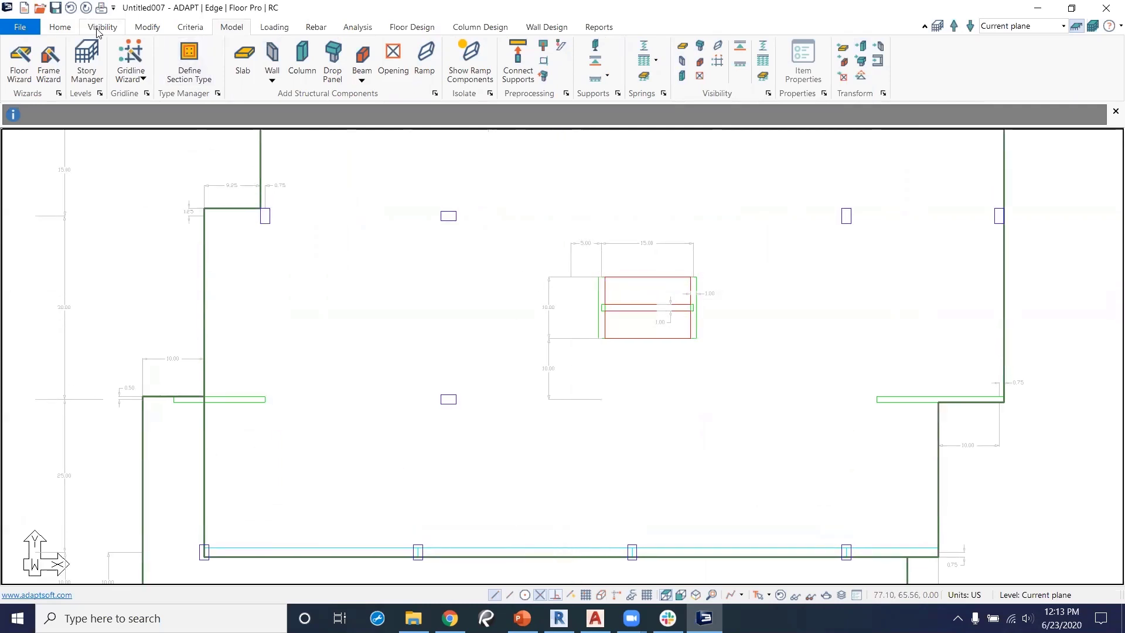
{"action": "left_click", "coordinate": [60, 27]}
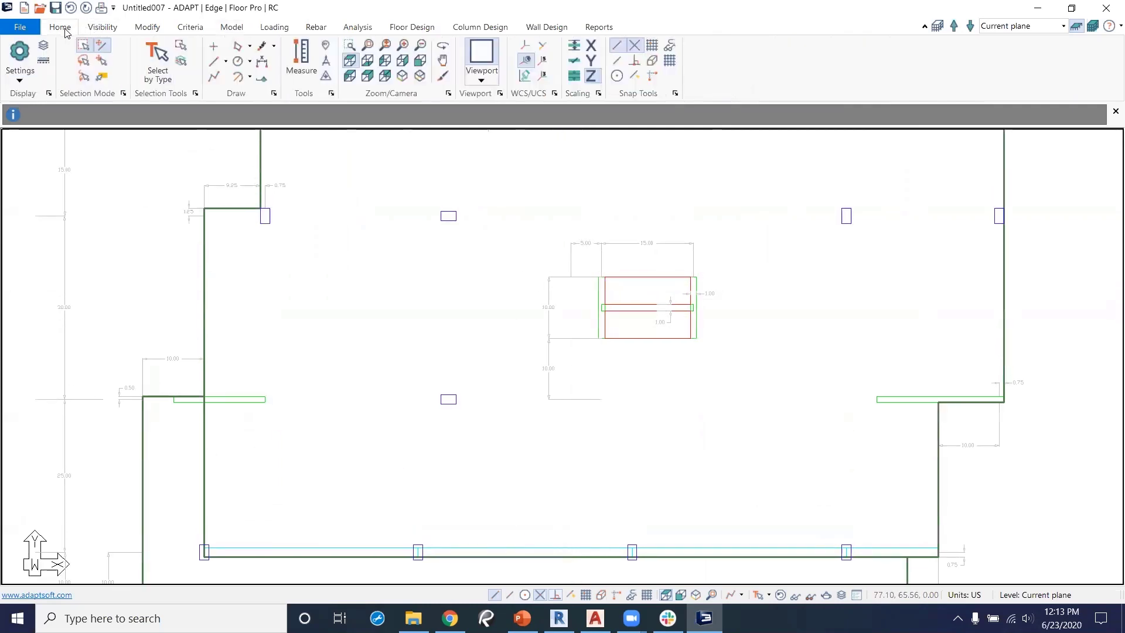
{"action": "left_click", "coordinate": [180, 45]}
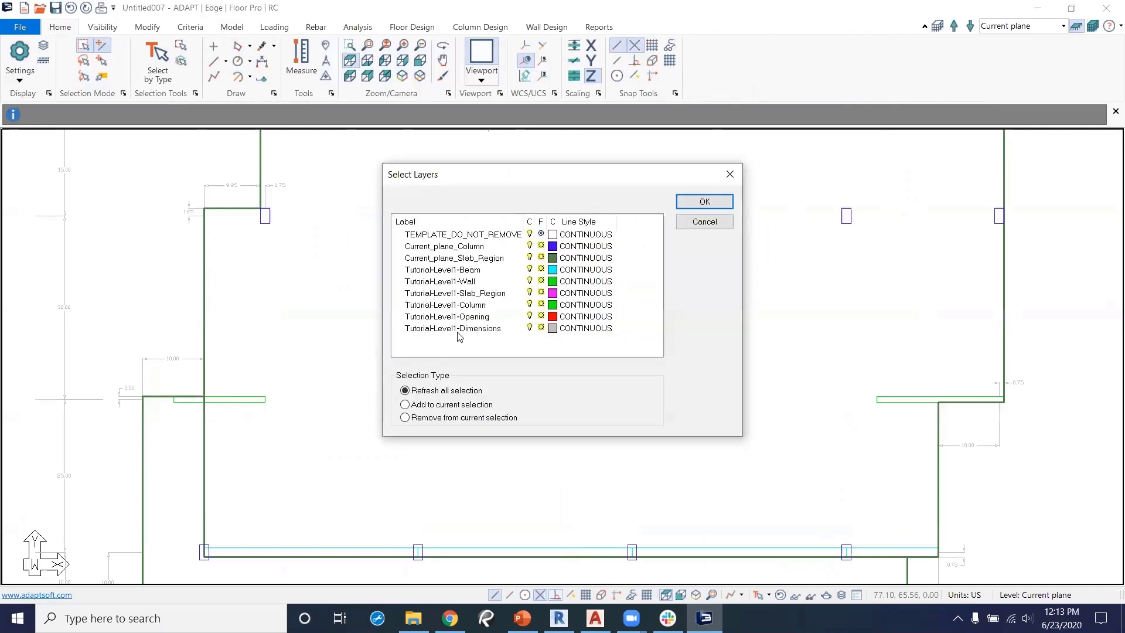
{"action": "left_click", "coordinate": [455, 284]}
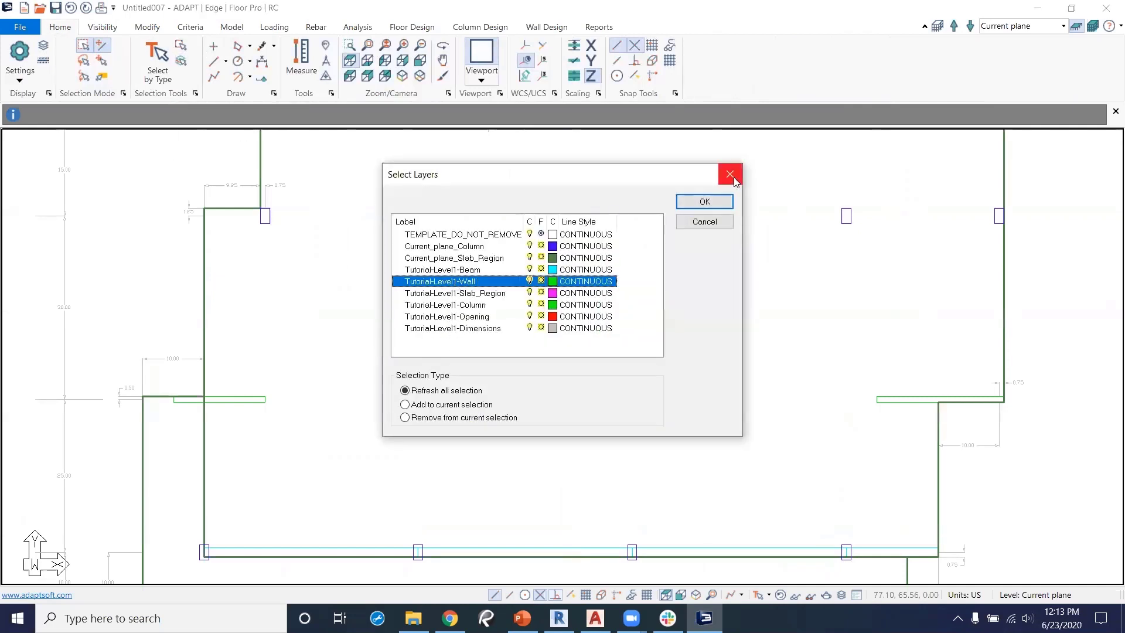
{"action": "left_click", "coordinate": [704, 201]}
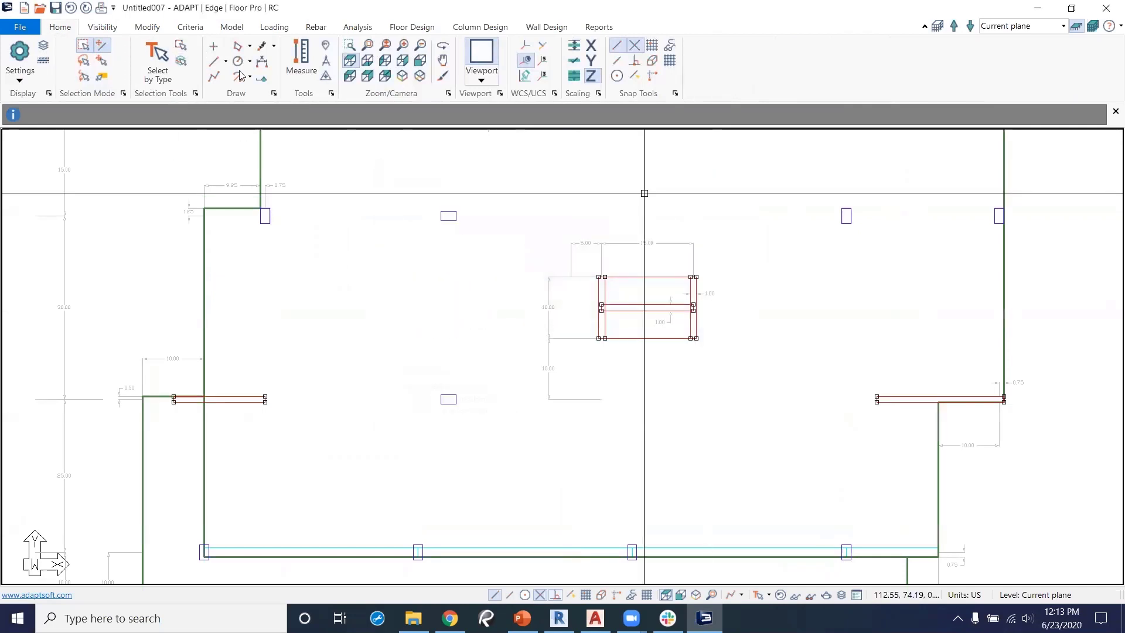
{"action": "left_click", "coordinate": [232, 27]}
{"action": "left_click", "coordinate": [879, 47]}
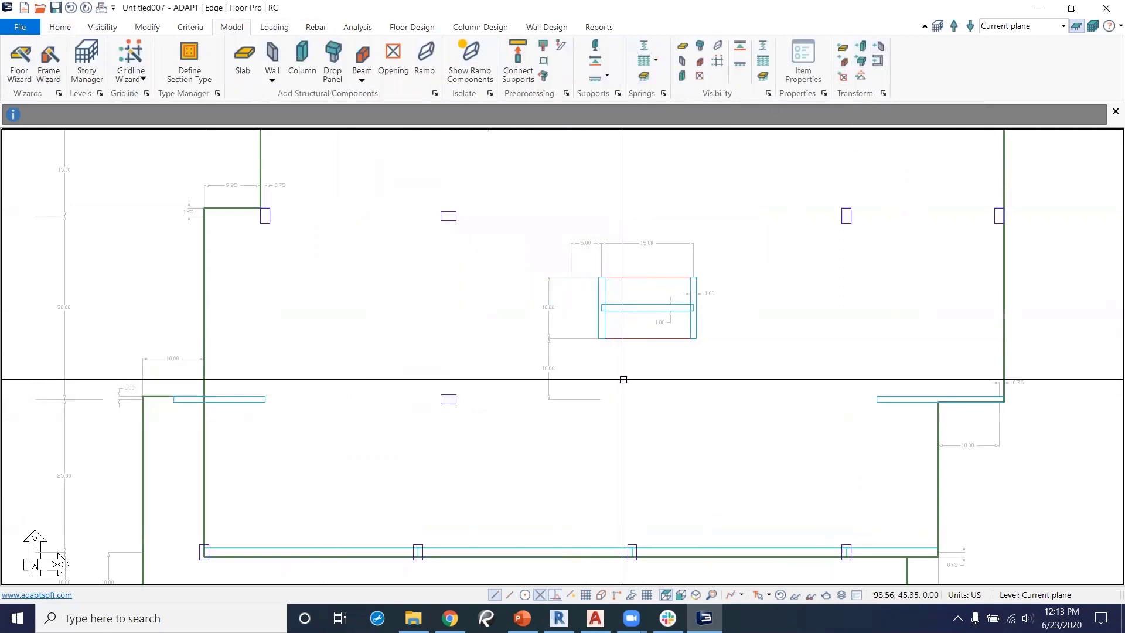
Transform the two core opening outlines into openings and the beam outlines along the main slab's lower edge into beams.
{"action": "left_click", "coordinate": [639, 275]}
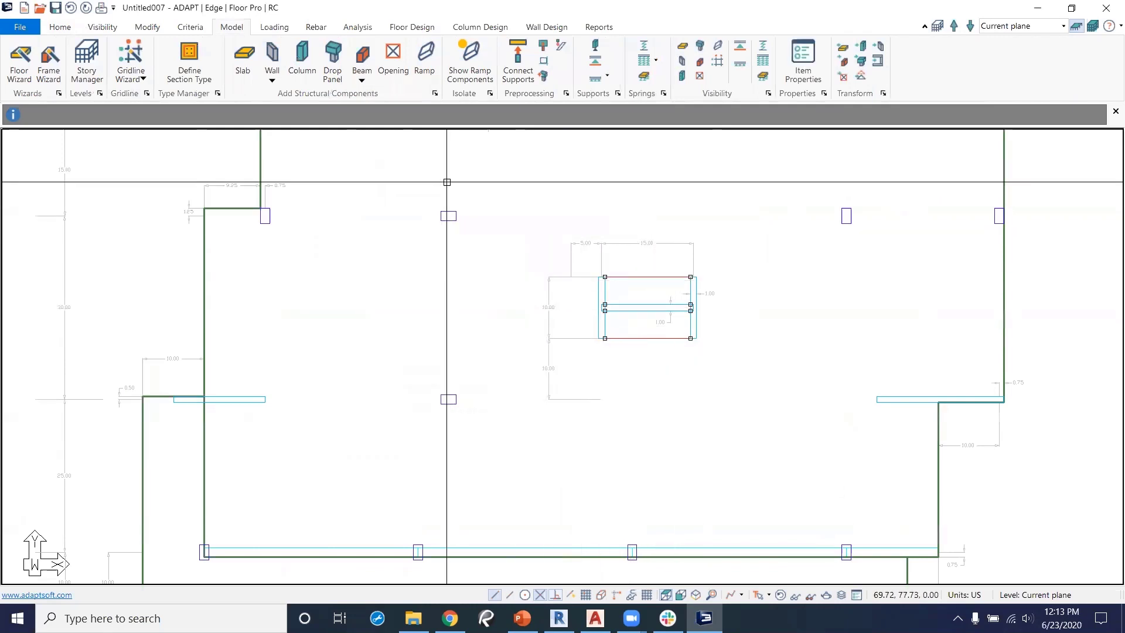
{"action": "left_click", "coordinate": [843, 76]}
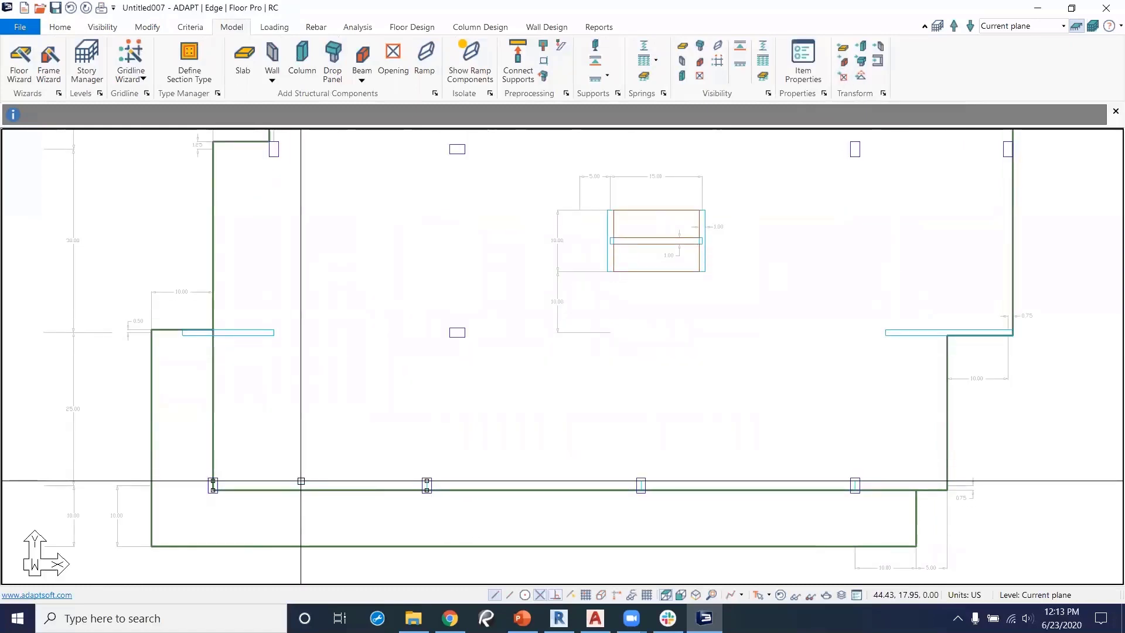
{"action": "left_click", "coordinate": [895, 481]}
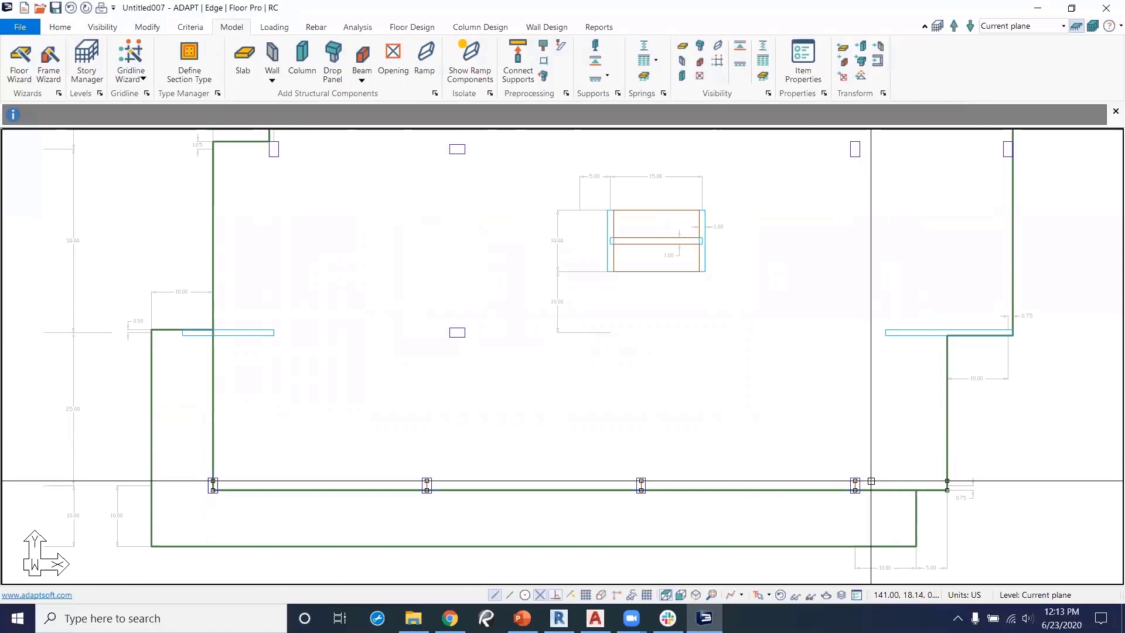
{"action": "left_click", "coordinate": [843, 61]}
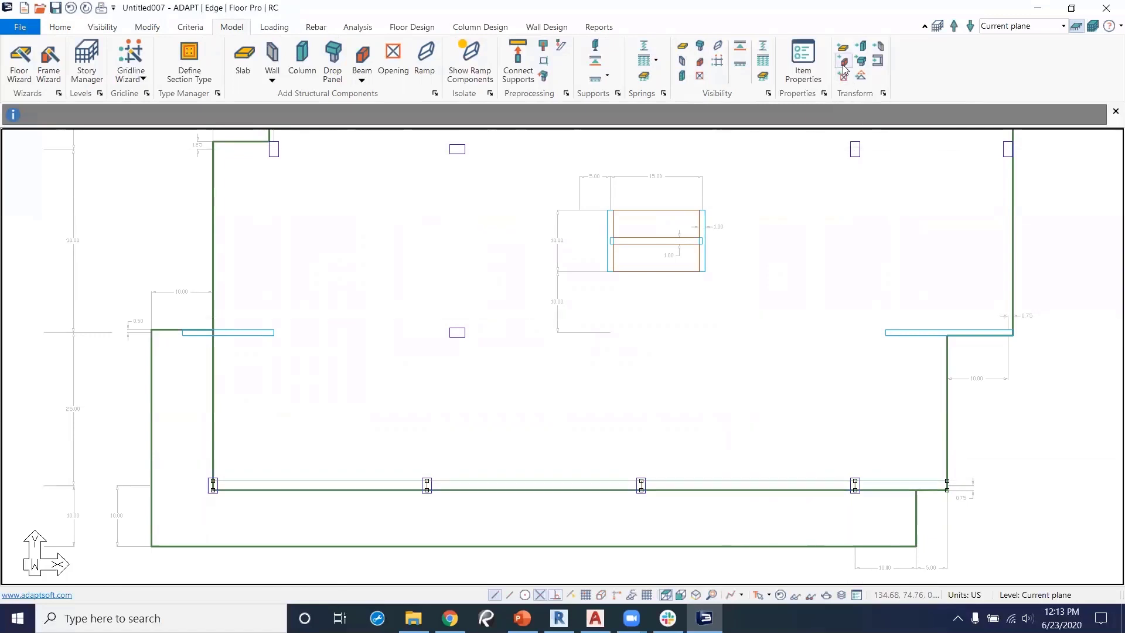
{"action": "left_click", "coordinate": [740, 388]}
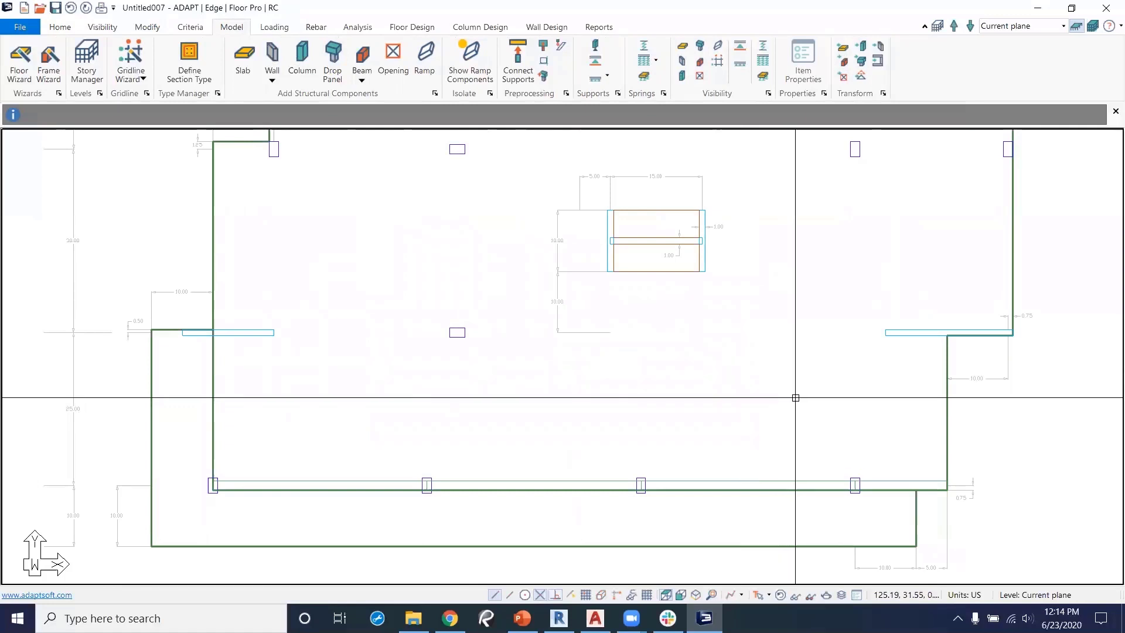
Draw a roughly square four-corner slab, about 15 ft on a side, inside the main slab to the west of the core walls.
{"action": "scroll", "coordinate": [696, 437], "scroll_direction": "up", "scroll_amount": 2}
{"action": "scroll", "coordinate": [598, 450], "scroll_direction": "up", "scroll_amount": 1}
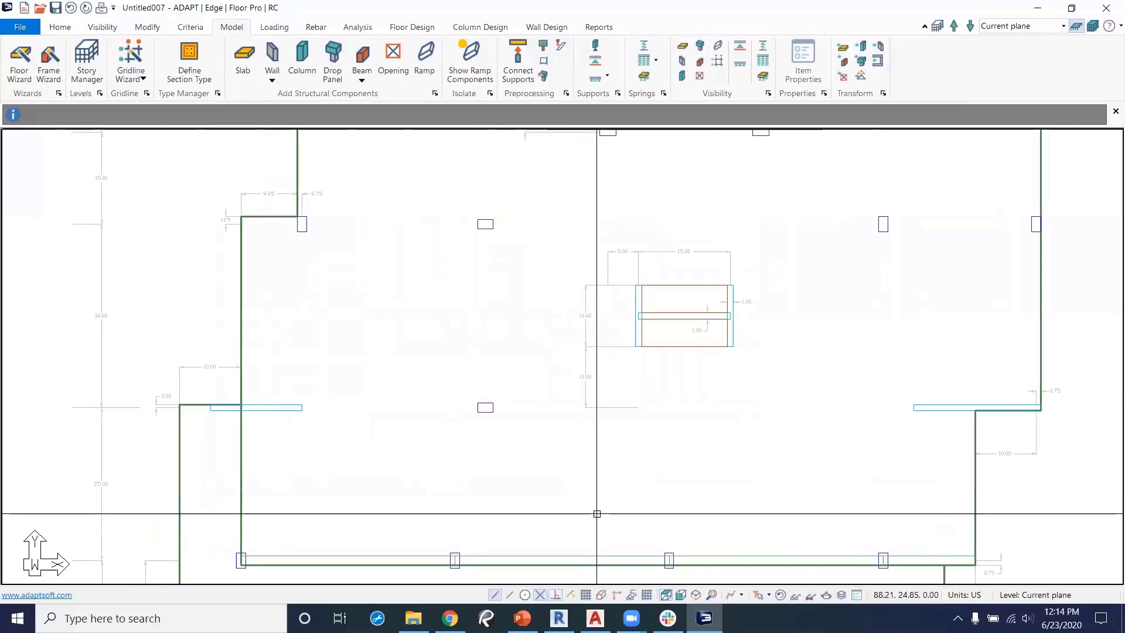
{"action": "left_click", "coordinate": [245, 59]}
{"action": "middle_click_drag", "start_coordinate": [431, 419], "coordinate": [459, 402]}
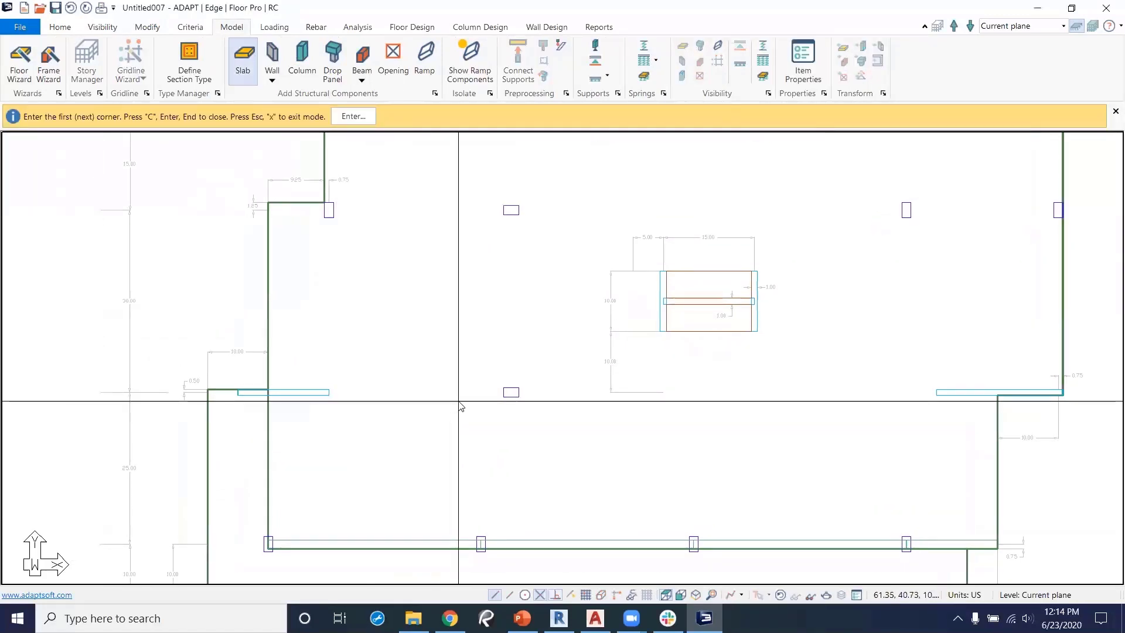
{"action": "left_click", "coordinate": [390, 267]}
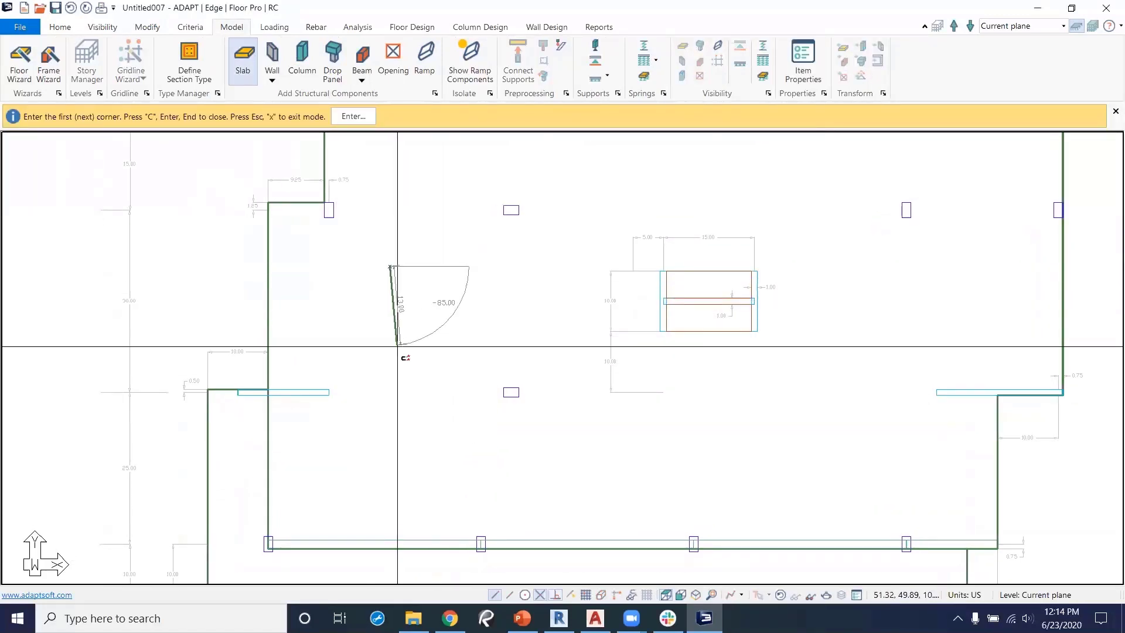
{"action": "left_click", "coordinate": [389, 357]}
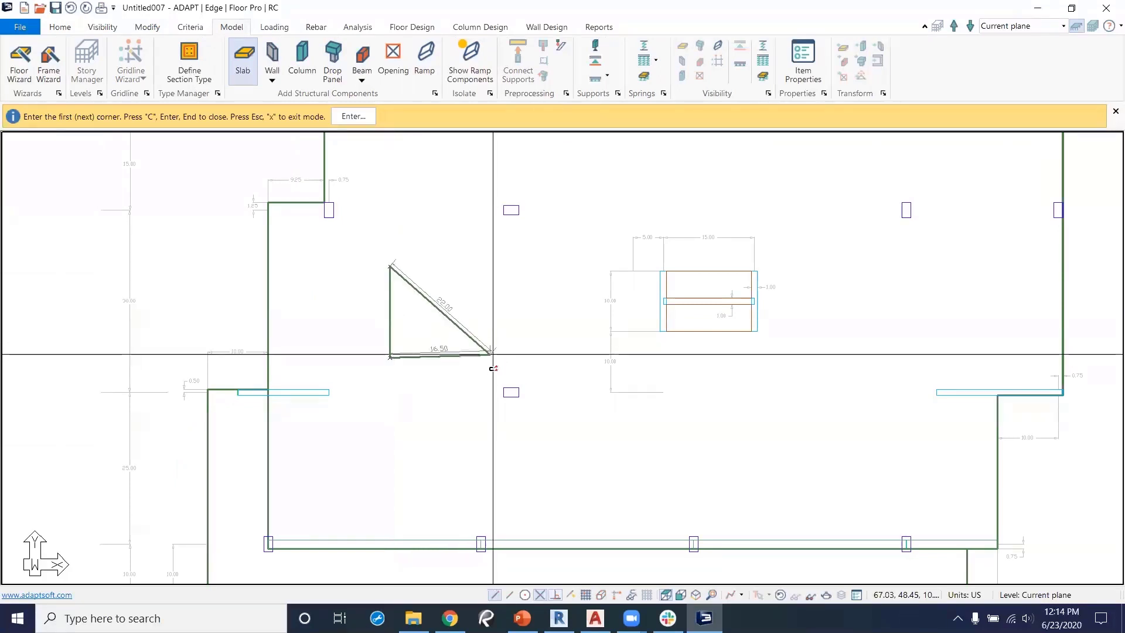
{"action": "left_click", "coordinate": [484, 357]}
{"action": "left_click", "coordinate": [484, 268]}
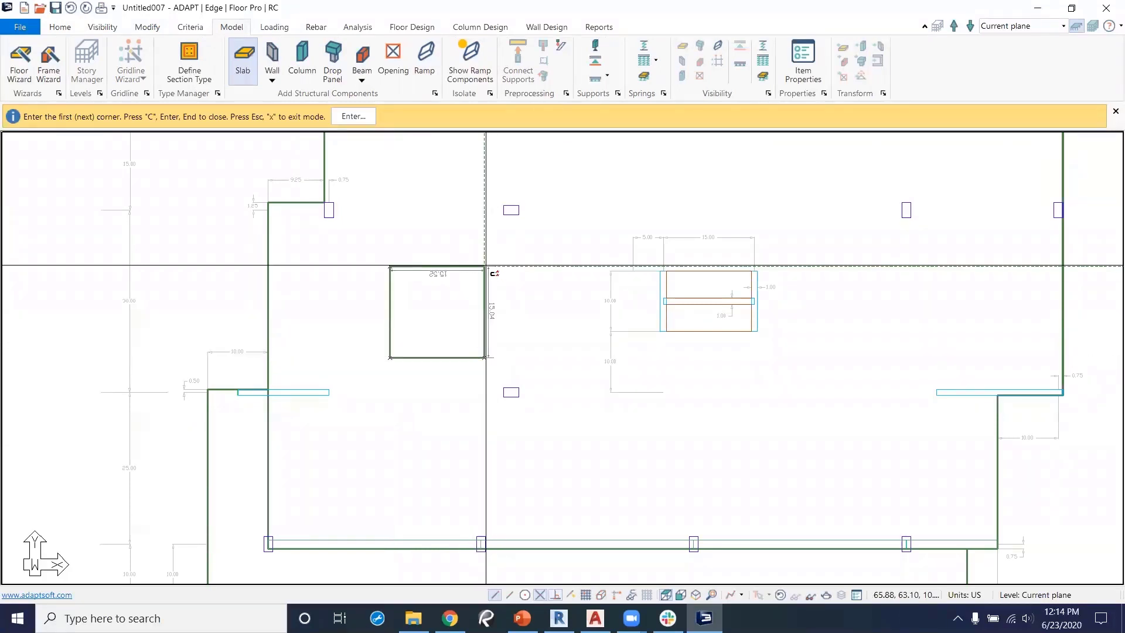
{"action": "right_click", "coordinate": [553, 314]}
{"action": "left_click", "coordinate": [586, 339]}
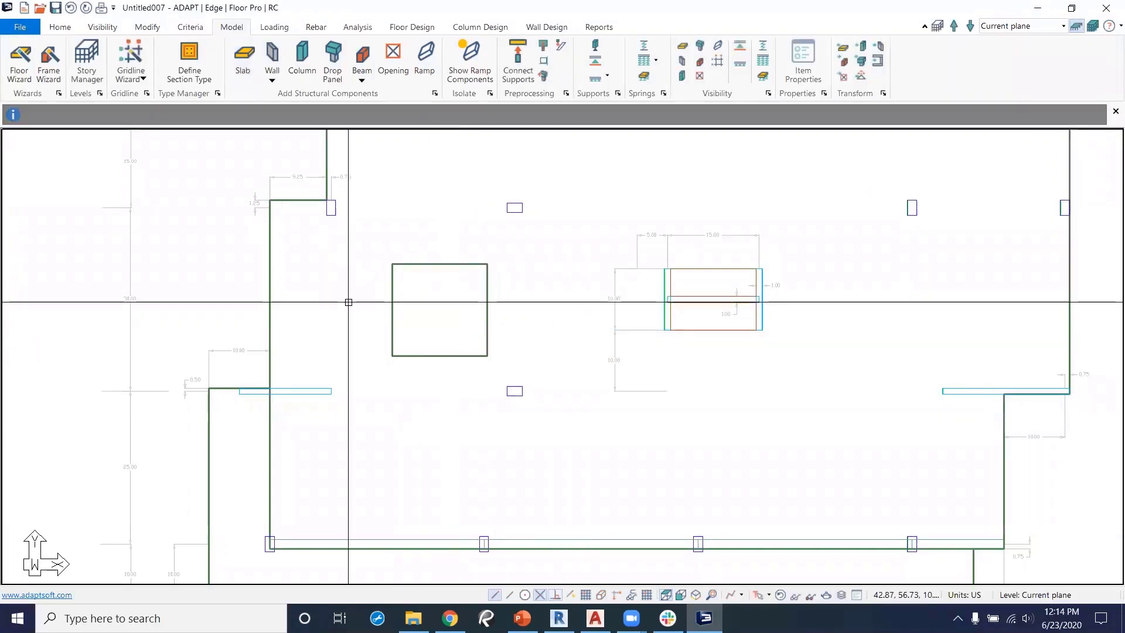
Turn off the Typical Level CAD group in the group library to hide the imported drawing.
{"action": "middle_click_drag", "start_coordinate": [424, 334], "coordinate": [413, 399]}
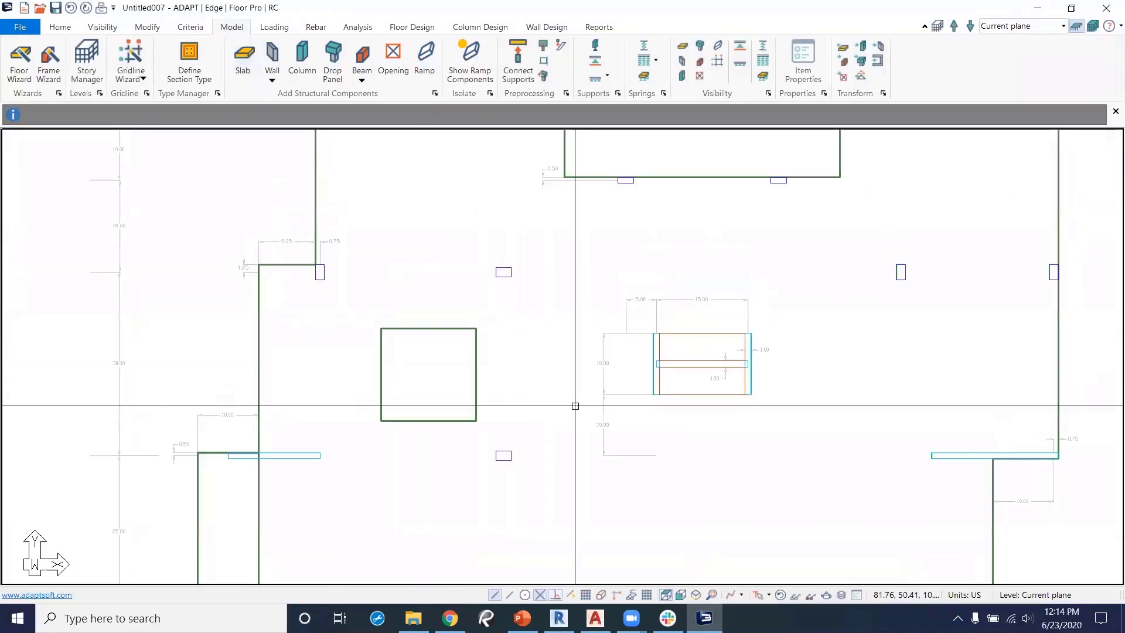
{"action": "middle_click_drag", "start_coordinate": [596, 417], "coordinate": [593, 412]}
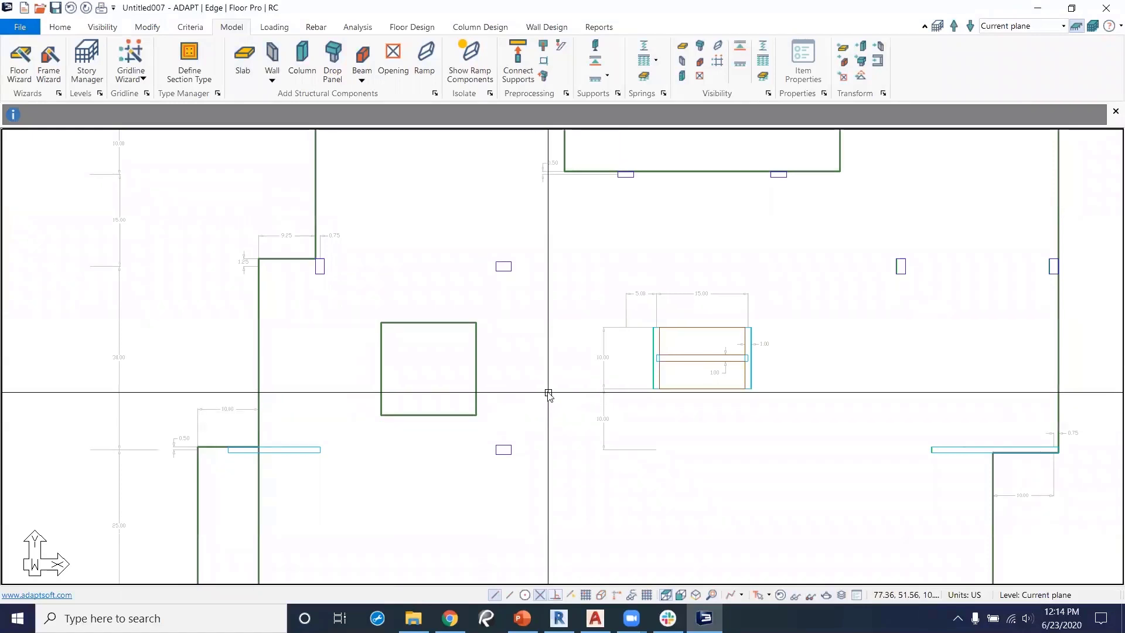
{"action": "left_click", "coordinate": [61, 27]}
{"action": "left_click", "coordinate": [94, 28]}
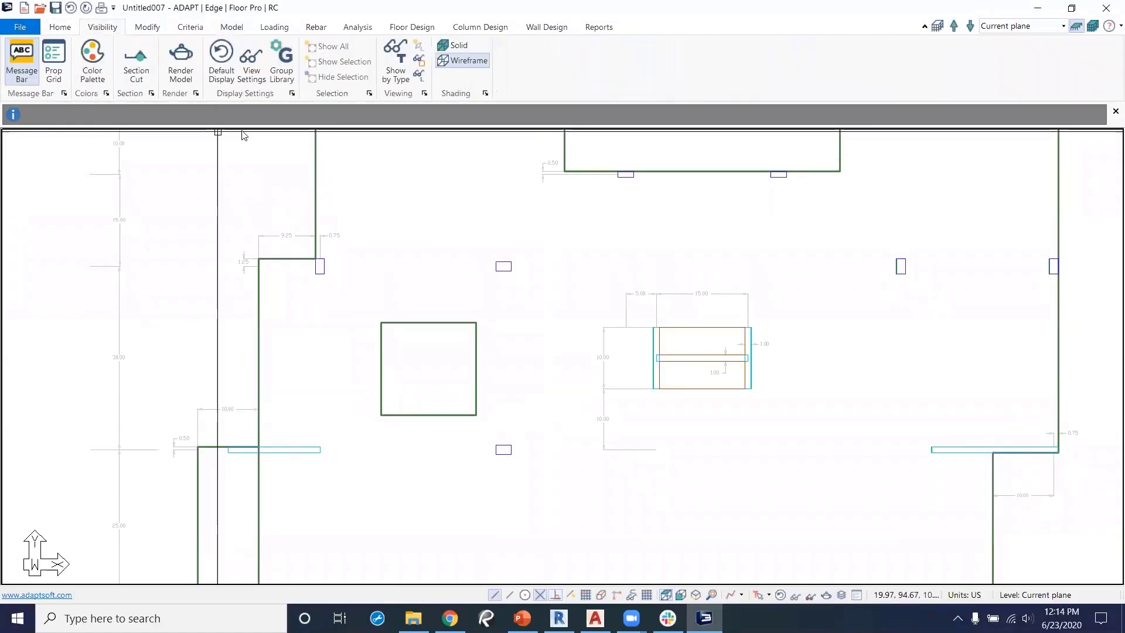
{"action": "left_click", "coordinate": [277, 68]}
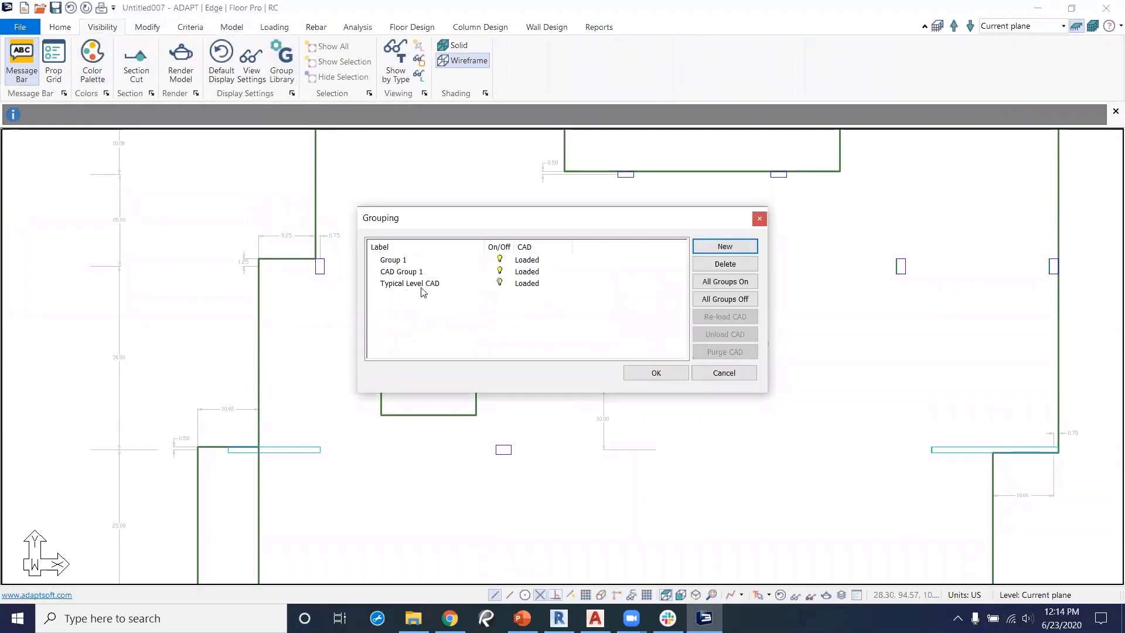
{"action": "left_click", "coordinate": [499, 283]}
{"action": "left_click", "coordinate": [499, 285]}
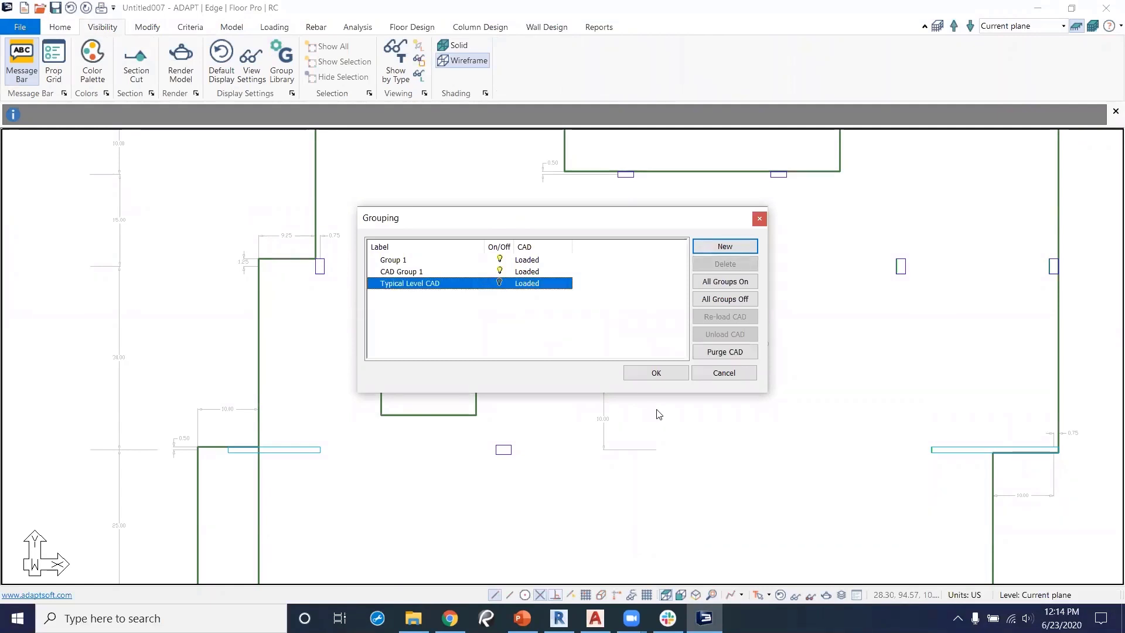
{"action": "left_click", "coordinate": [655, 372]}
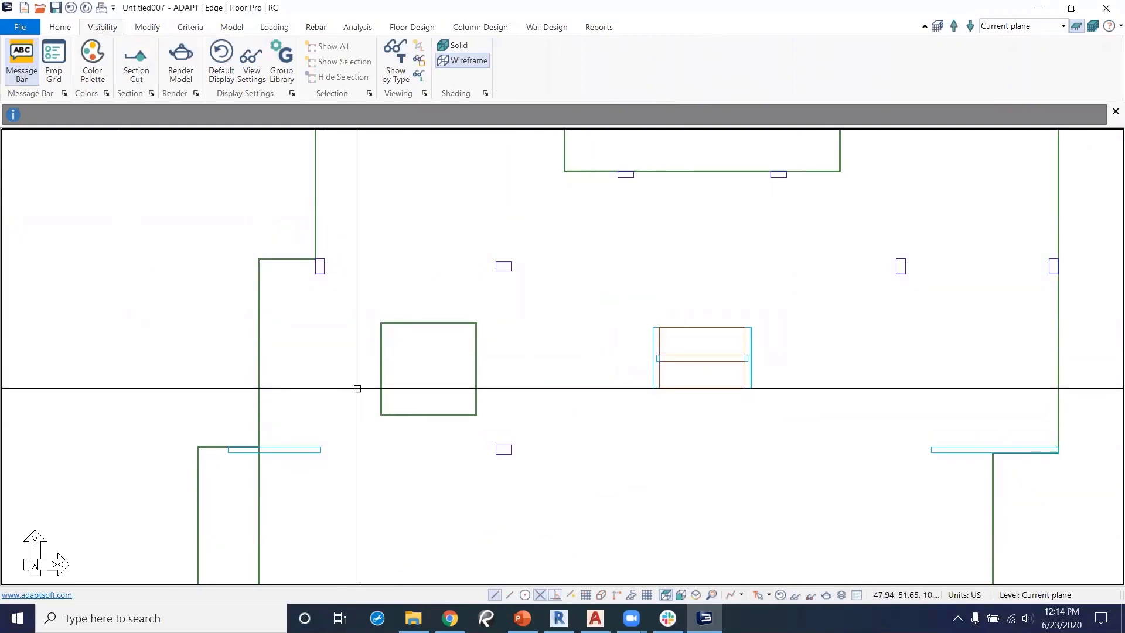
Check the main slab's thickness and vertical start offset in its properties.
{"action": "left_click", "coordinate": [258, 358]}
{"action": "double_click", "coordinate": [258, 358]}
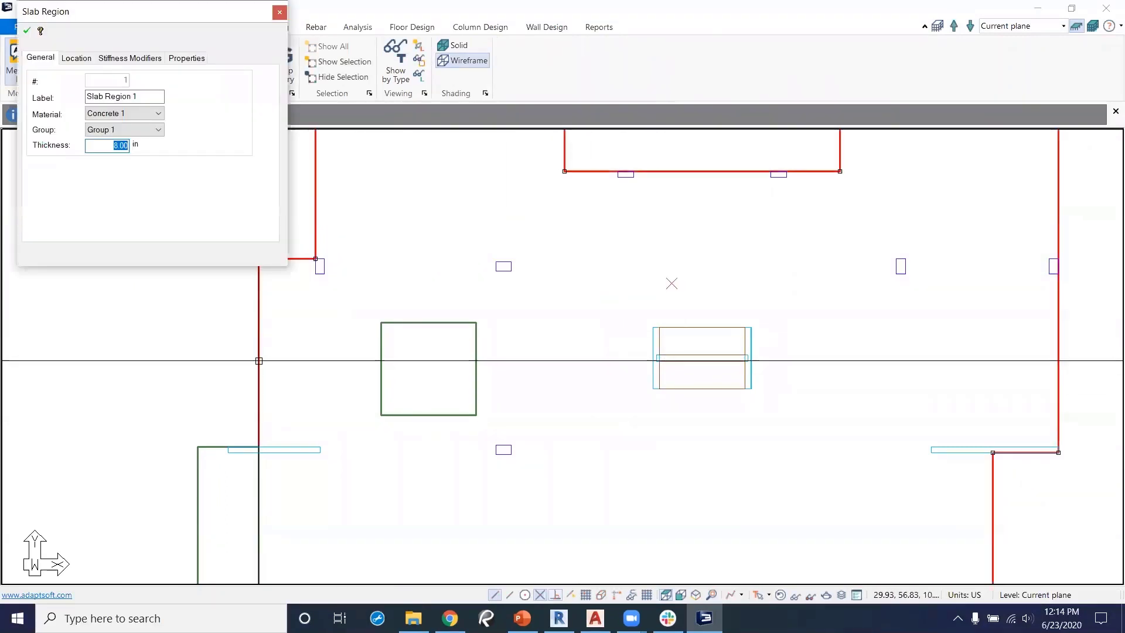
{"action": "left_click", "coordinate": [85, 58]}
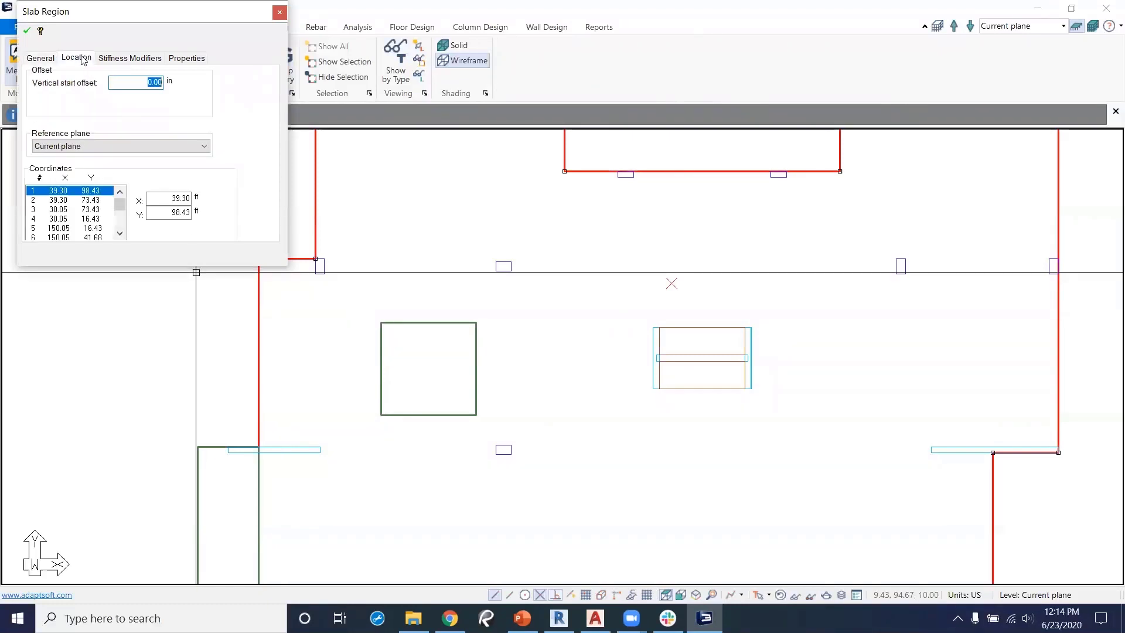
{"action": "left_click", "coordinate": [280, 13]}
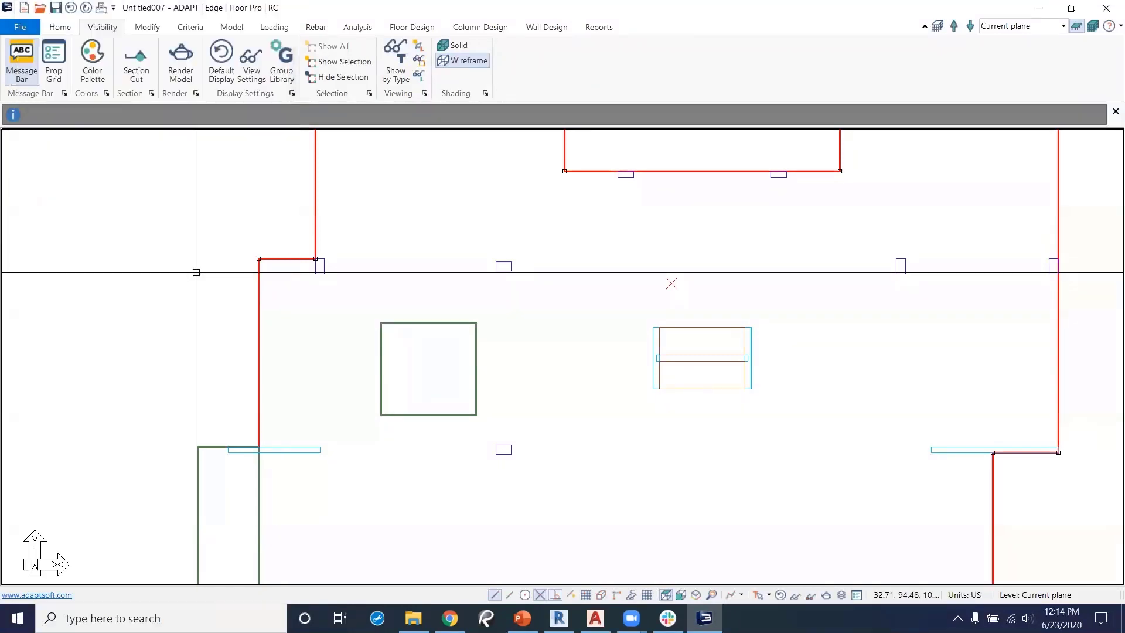
Set the inner square slab's thickness to 6 in and its vertical start offset to 2 in.
{"action": "double_click", "coordinate": [381, 367]}
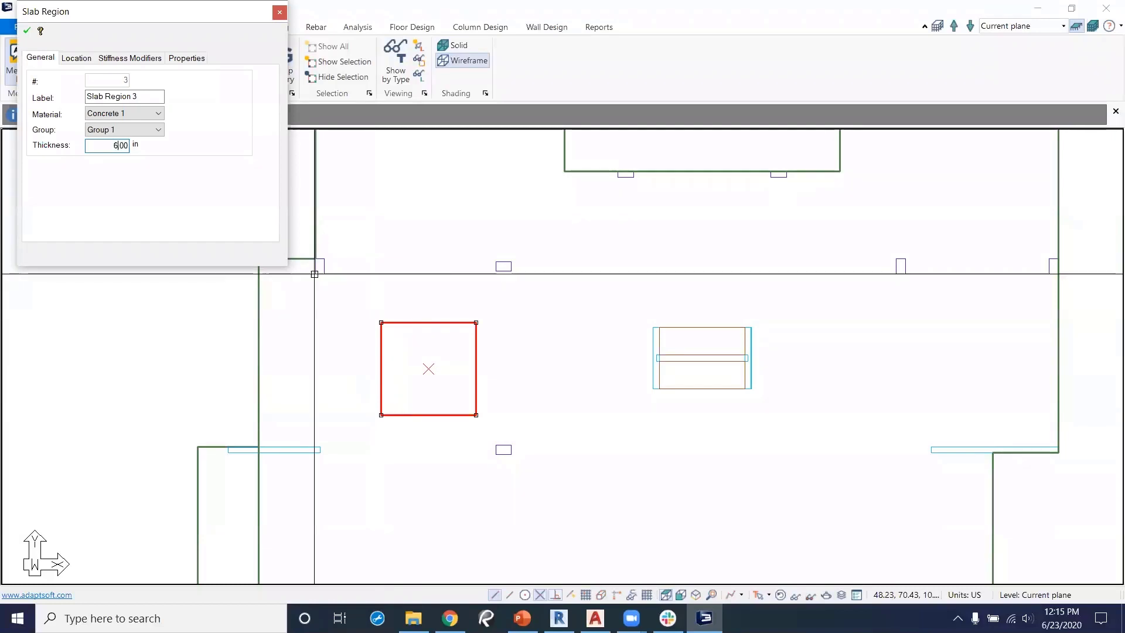
{"action": "left_click", "coordinate": [77, 58]}
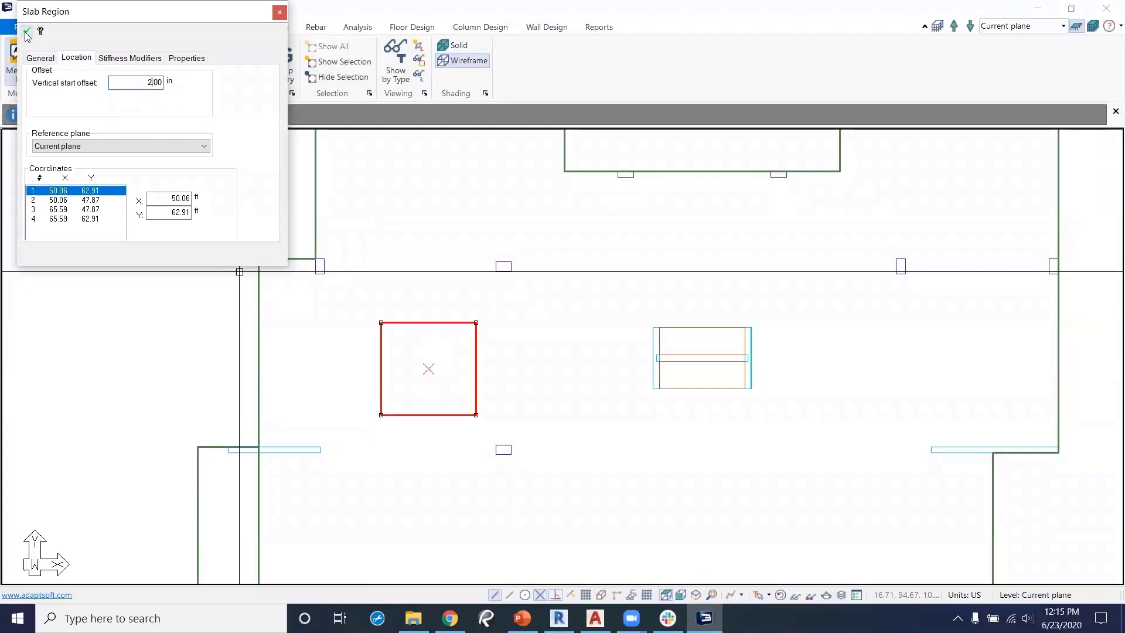
{"action": "left_click", "coordinate": [279, 12]}
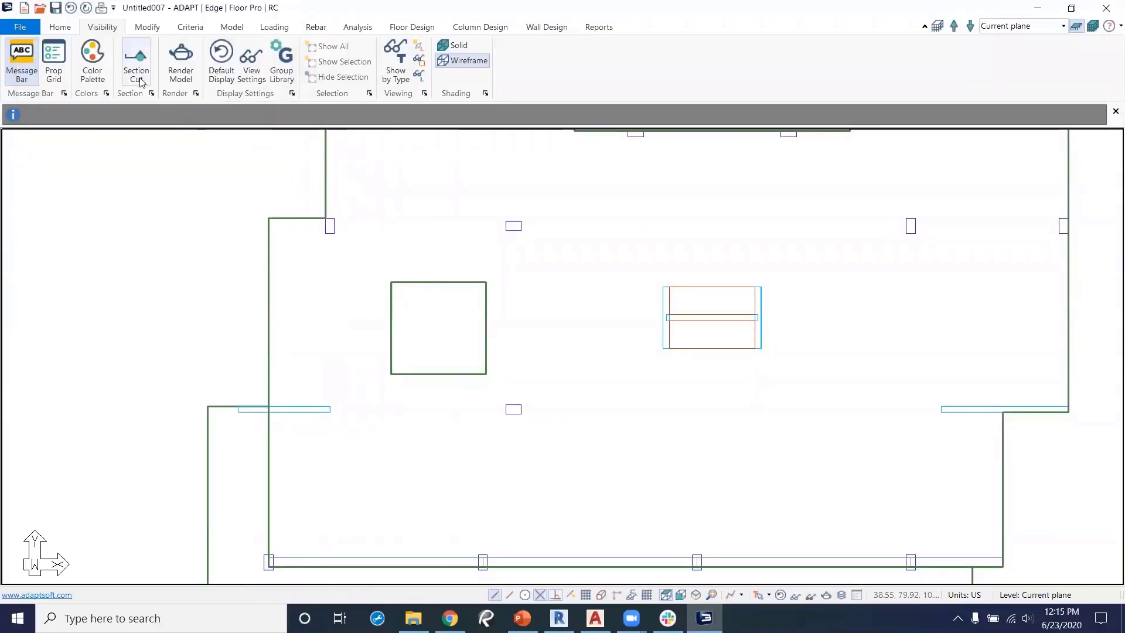
Cut a section about 28 ft long north–south through the square slab, place it west of the building and examine its stepped profile.
{"action": "left_click", "coordinate": [138, 58]}
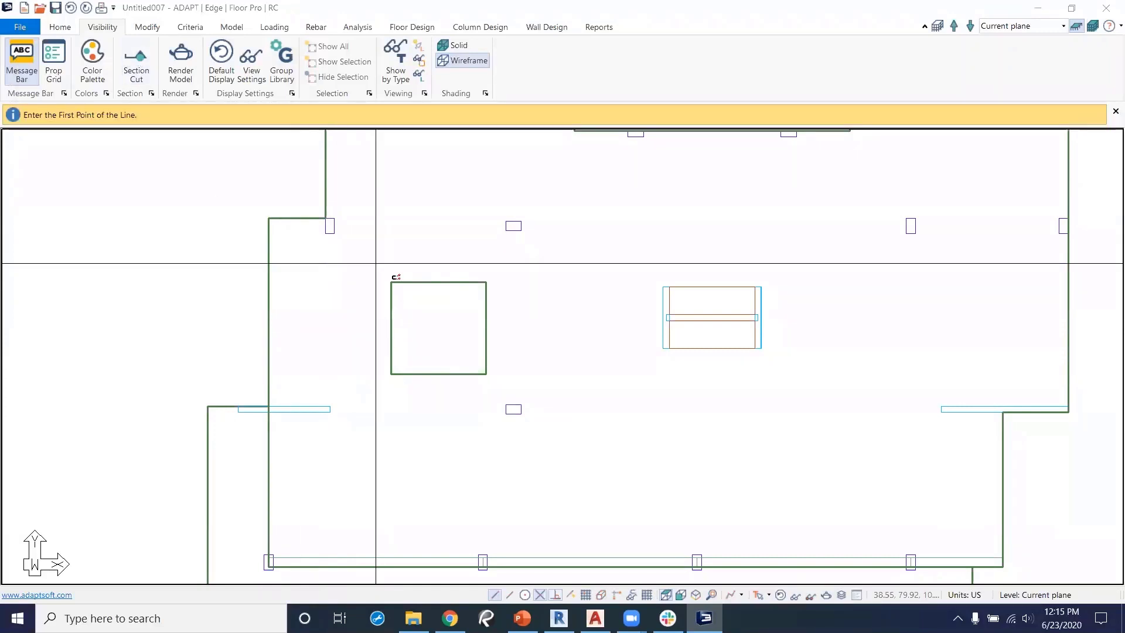
{"action": "left_click", "coordinate": [437, 225]}
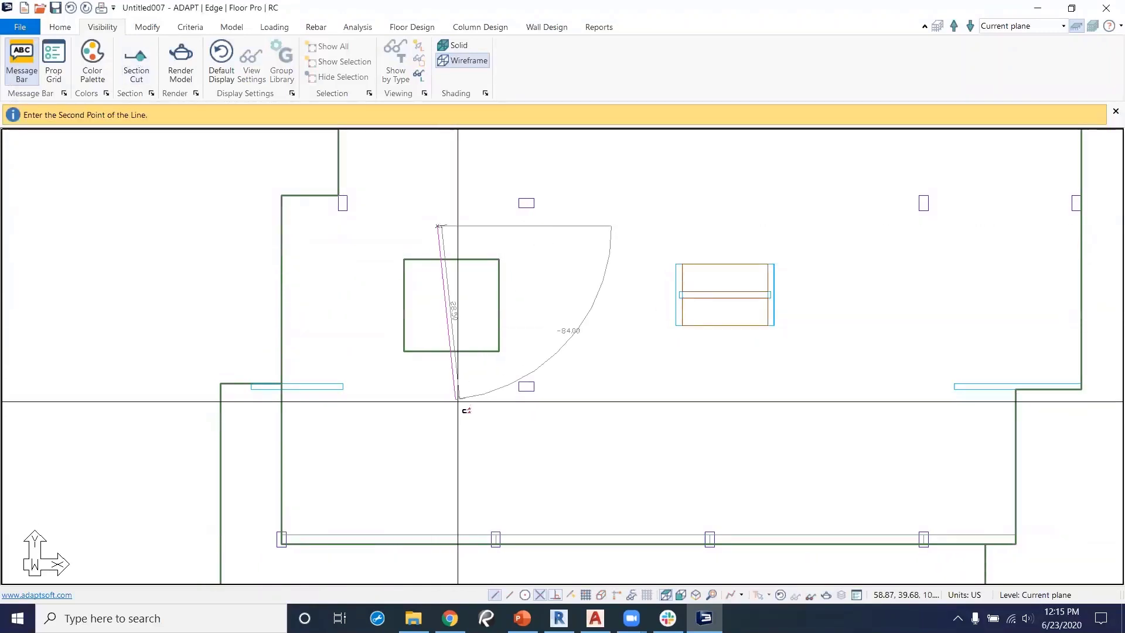
{"action": "left_click", "coordinate": [456, 399]}
{"action": "middle_click_drag", "start_coordinate": [375, 377], "coordinate": [718, 446]}
{"action": "left_click", "coordinate": [171, 313]}
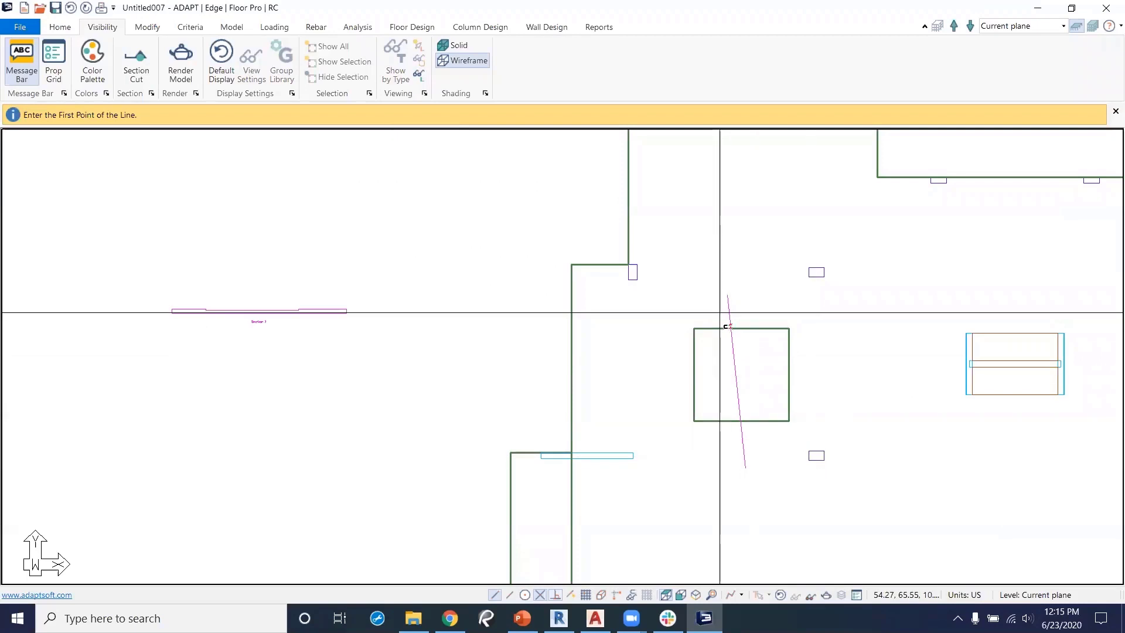
{"action": "scroll", "coordinate": [287, 375], "scroll_direction": "up", "scroll_amount": 4}
{"action": "scroll", "coordinate": [194, 302], "scroll_direction": "up", "scroll_amount": 2}
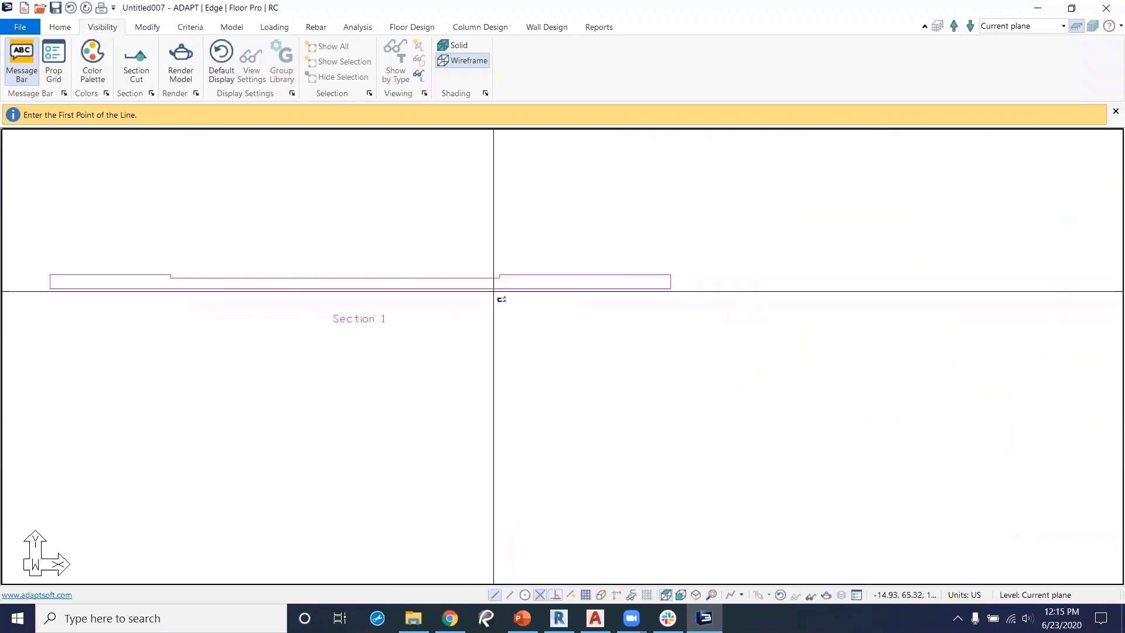
{"action": "middle_click_drag", "start_coordinate": [498, 289], "coordinate": [373, 257]}
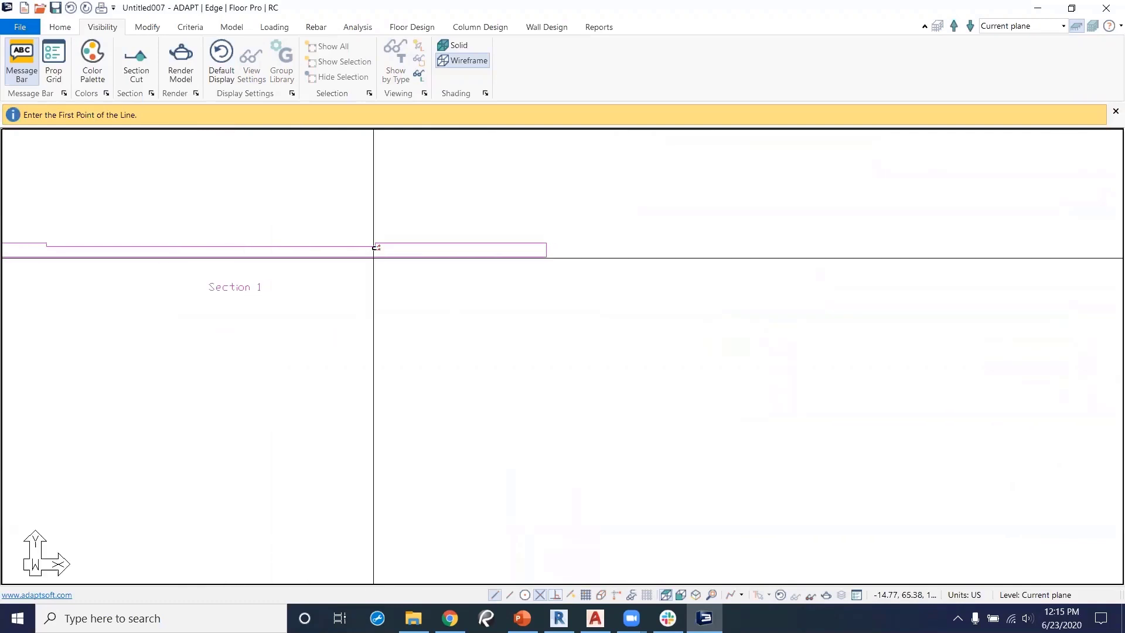
{"action": "right_click", "coordinate": [402, 322]}
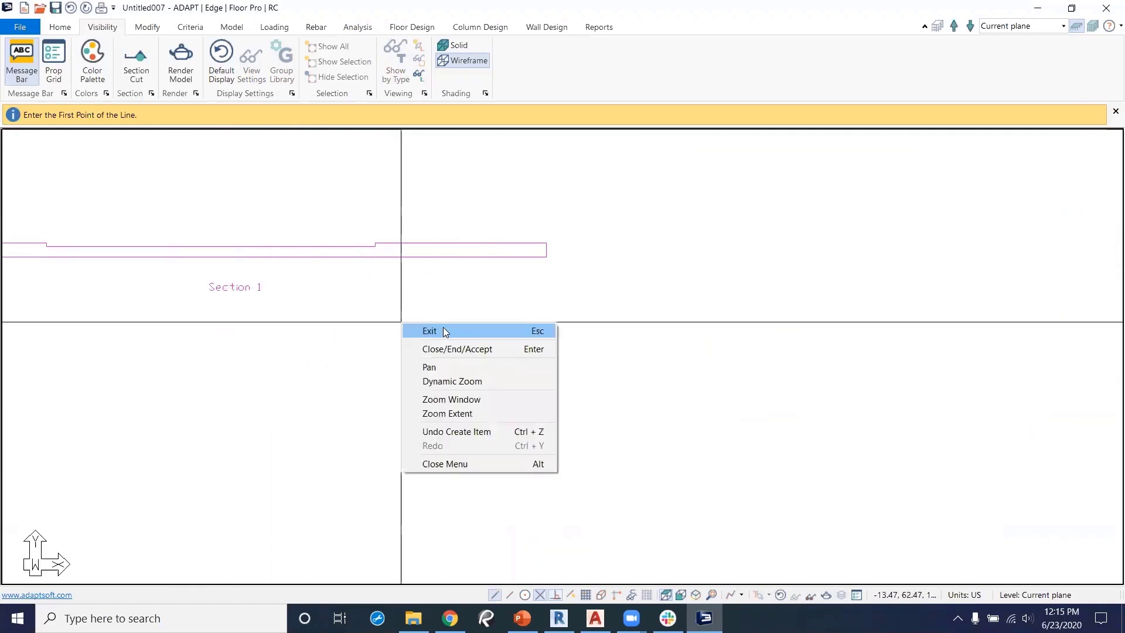
{"action": "left_click", "coordinate": [445, 332]}
Delete the section cut through the square slab.
{"action": "scroll", "coordinate": [384, 309], "scroll_direction": "down", "scroll_amount": 3}
{"action": "middle_click_drag", "start_coordinate": [873, 359], "coordinate": [802, 350]}
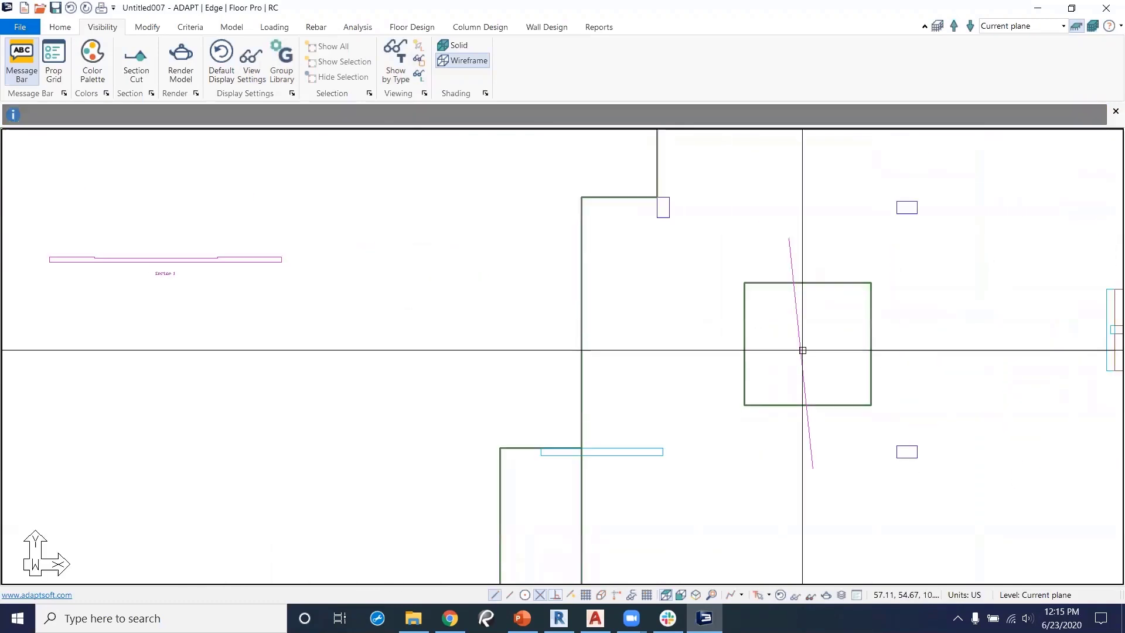
{"action": "left_click", "coordinate": [808, 351]}
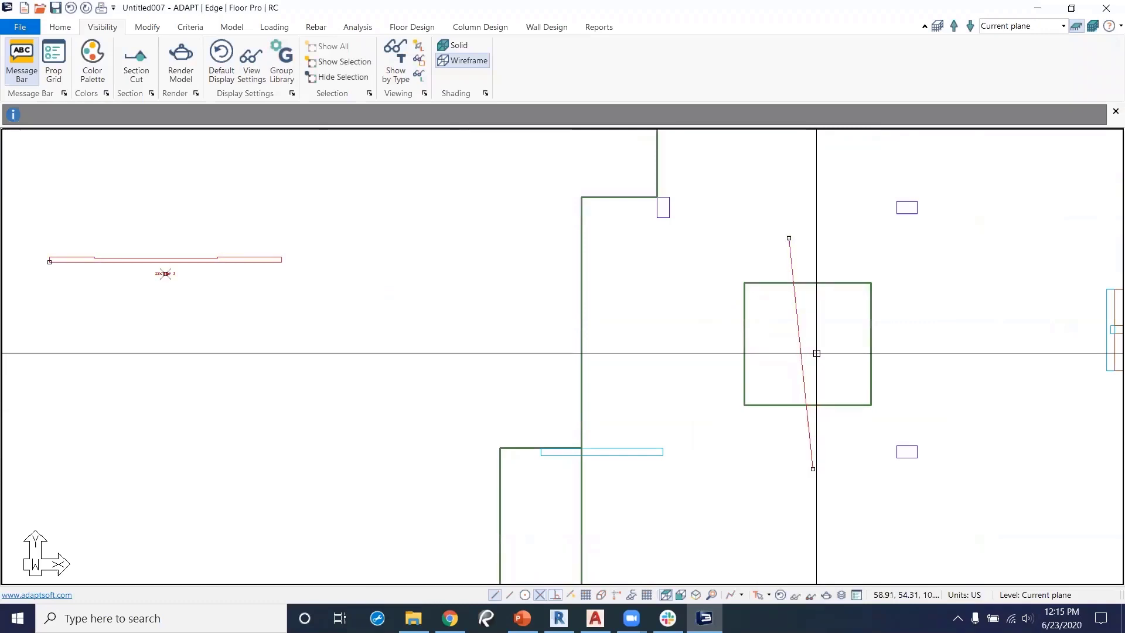
{"action": "key", "text": "Delete"}
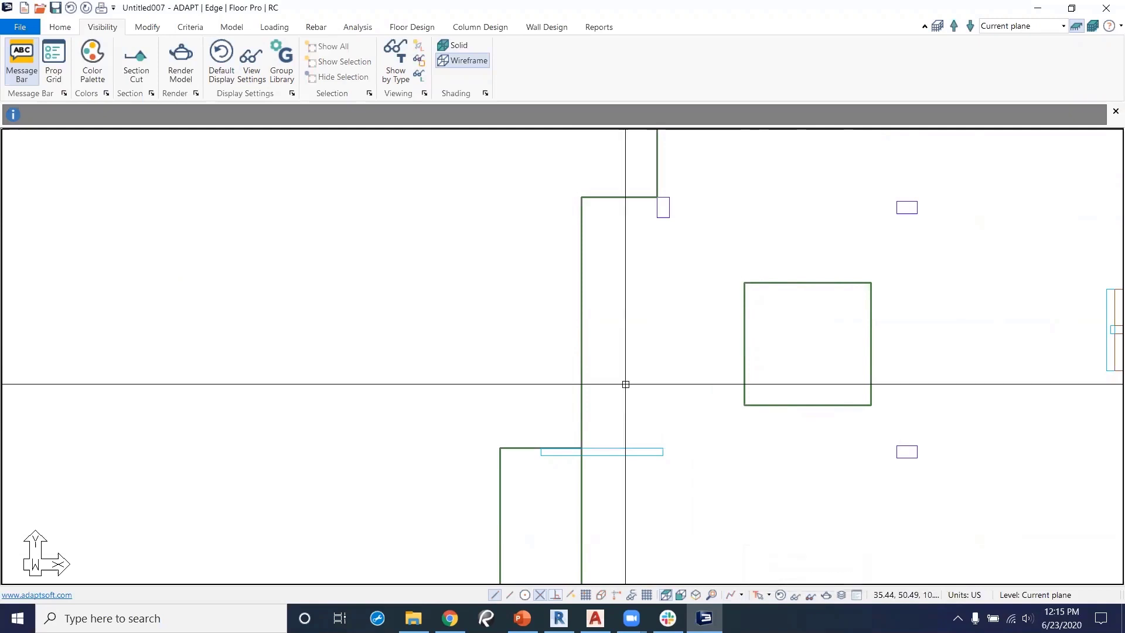
Set the thickness of the outer slab wrapping the main slab's southwest corner to 7 in and review its vertical start offset.
{"action": "middle_click_drag", "start_coordinate": [703, 443], "coordinate": [646, 362]}
{"action": "scroll", "coordinate": [681, 303], "scroll_direction": "down", "scroll_amount": 2}
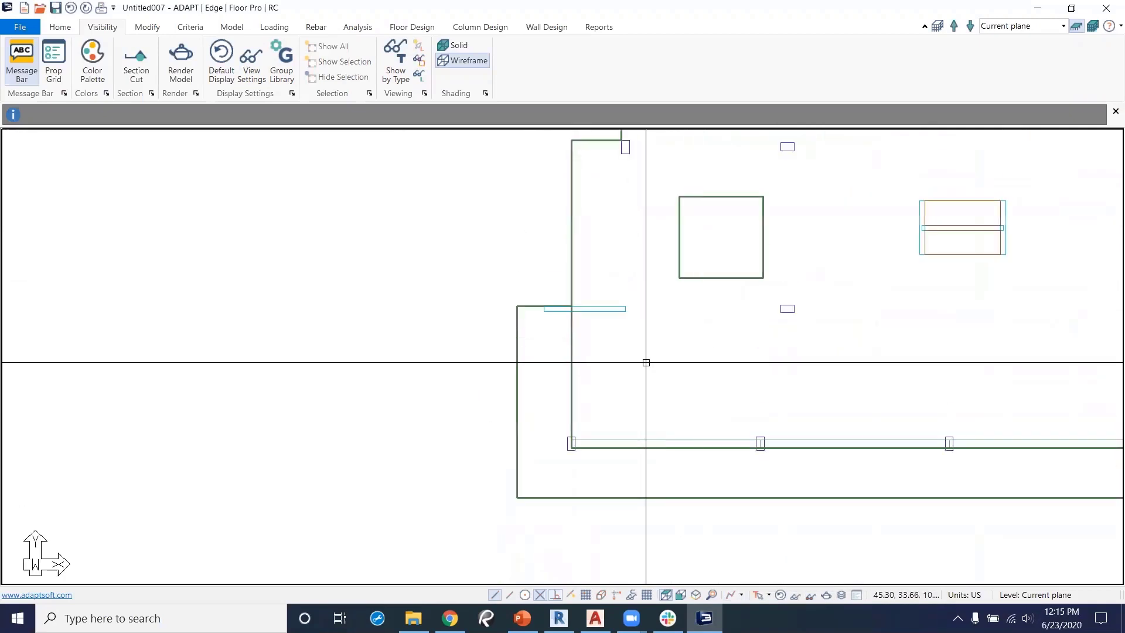
{"action": "double_click", "coordinate": [516, 419]}
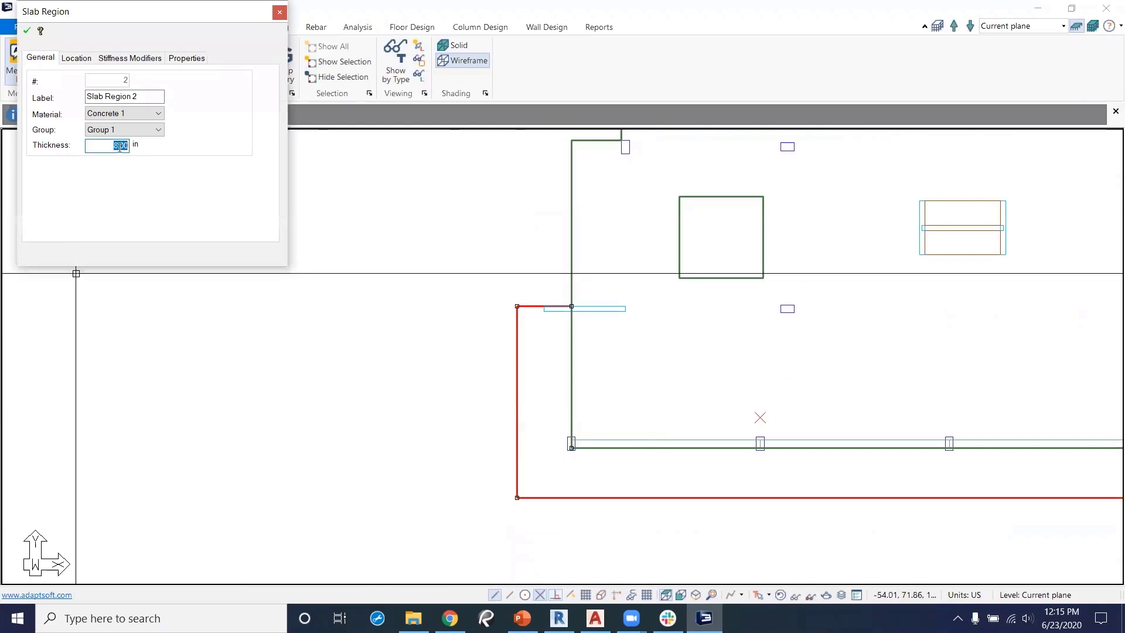
{"action": "left_click", "coordinate": [82, 60]}
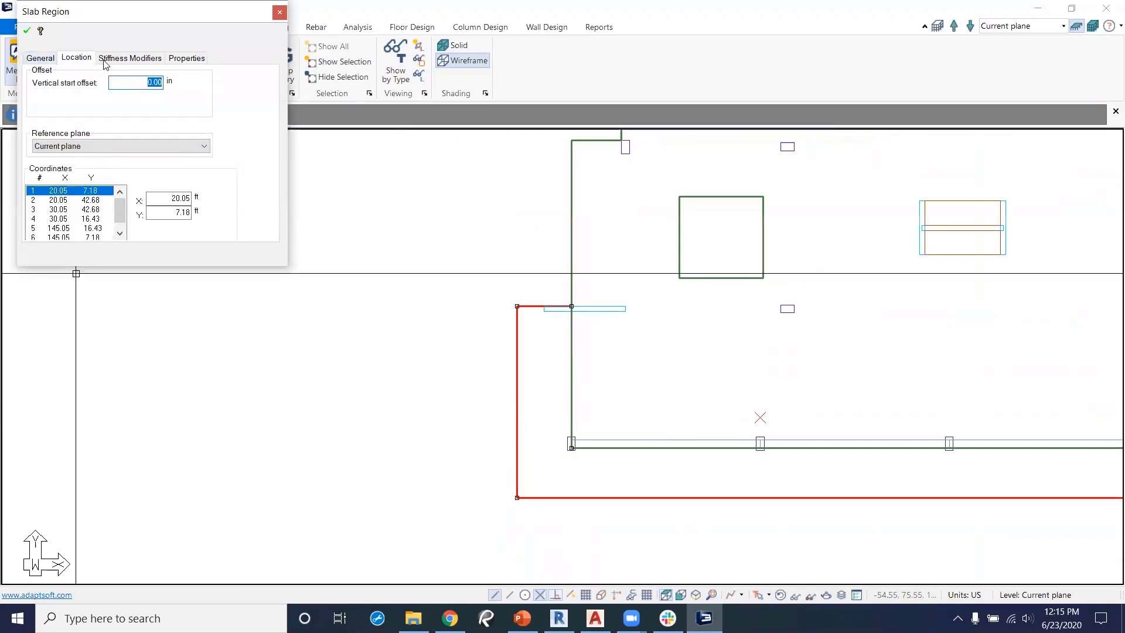
{"action": "left_click", "coordinate": [41, 57]}
{"action": "type", "text": "7.00"}
{"action": "left_click", "coordinate": [27, 31]}
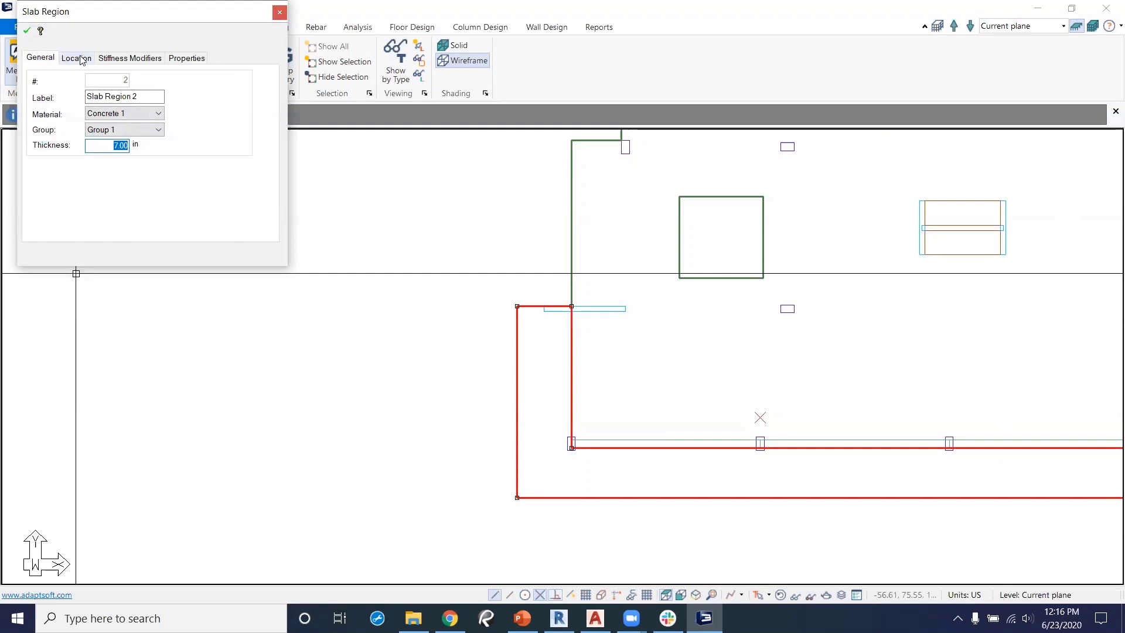
{"action": "left_click", "coordinate": [78, 54]}
{"action": "left_click", "coordinate": [279, 12]}
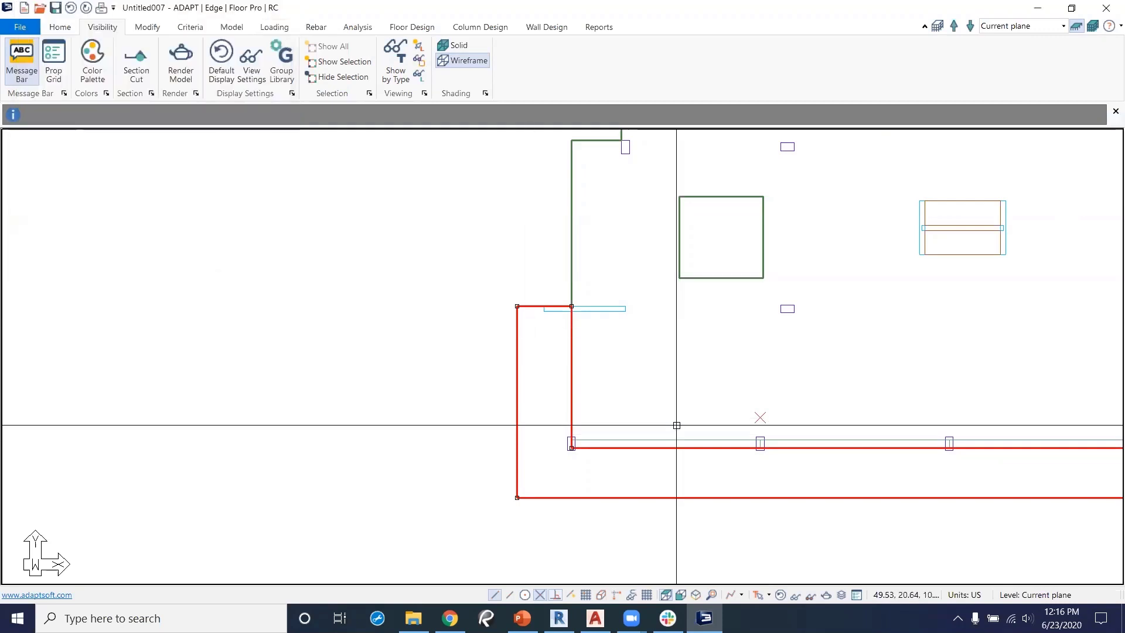
Switch to the front elevation and examine how the walls and columns meet the slabs at the current plane.
{"action": "middle_click_drag", "start_coordinate": [666, 414], "coordinate": [583, 397]}
{"action": "scroll", "coordinate": [490, 427], "scroll_direction": "up", "scroll_amount": 2}
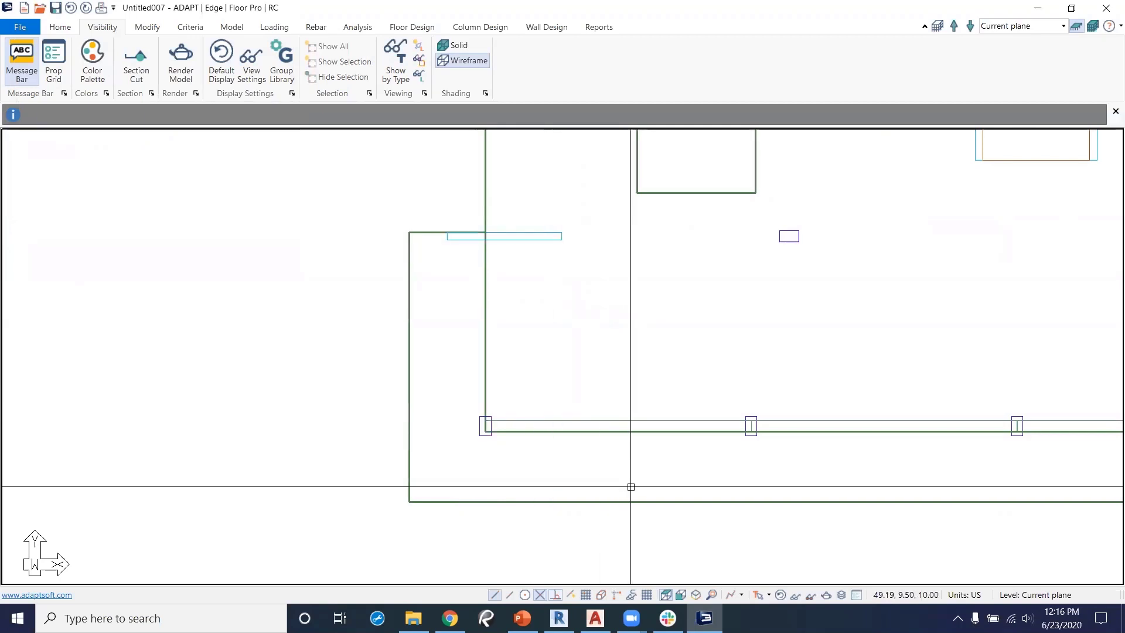
{"action": "left_click", "coordinate": [680, 594]}
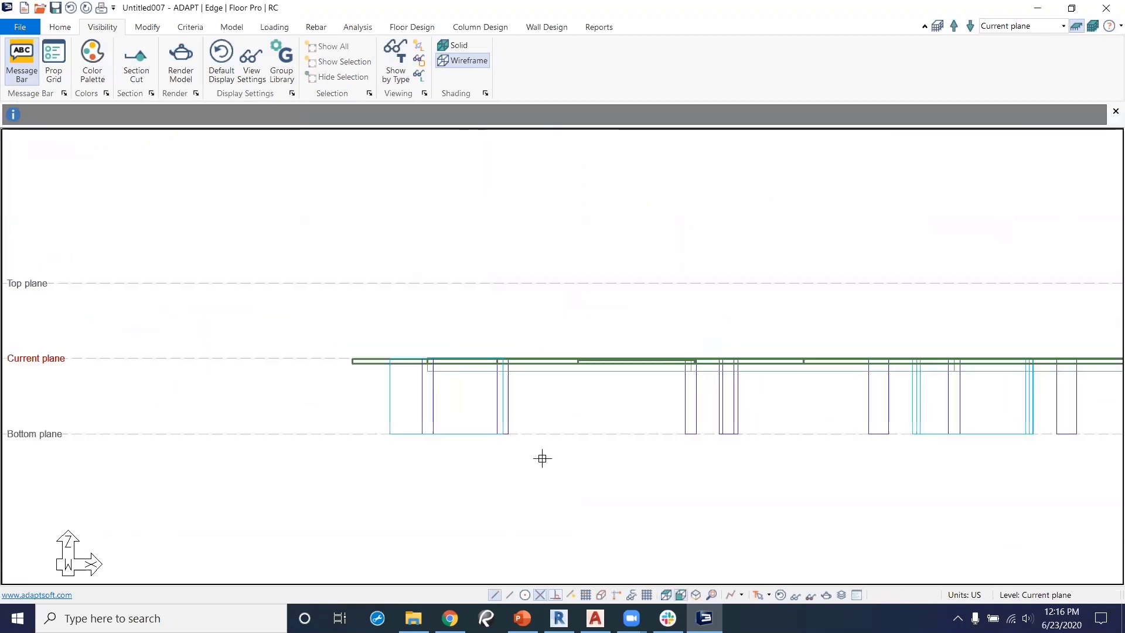
{"action": "scroll", "coordinate": [374, 380], "scroll_direction": "up", "scroll_amount": 2}
{"action": "scroll", "coordinate": [402, 395], "scroll_direction": "up", "scroll_amount": 5}
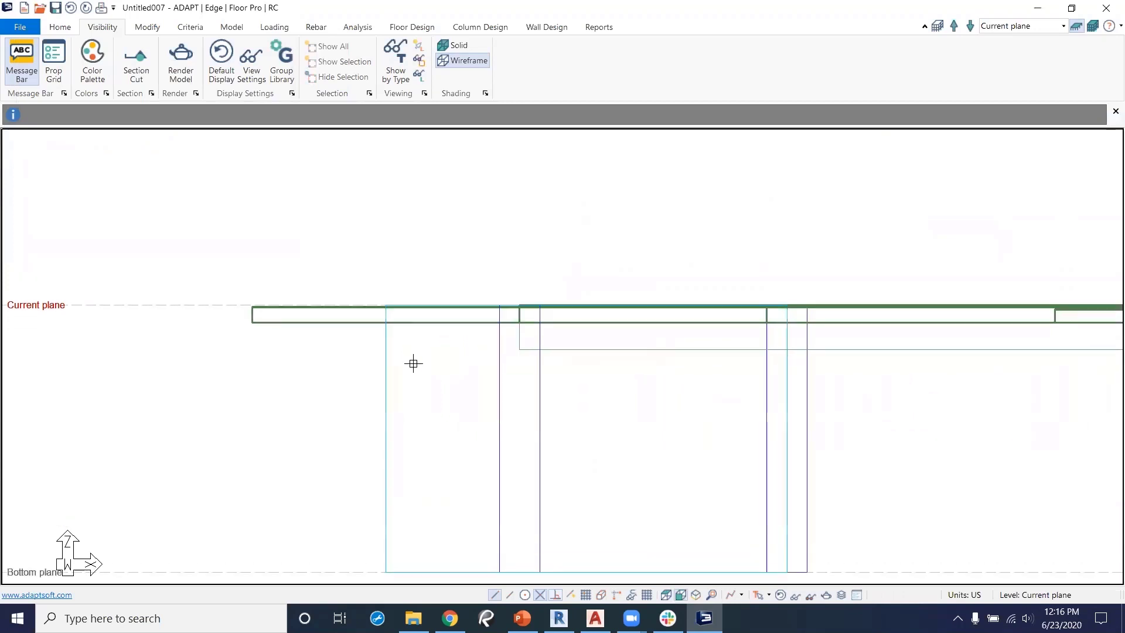
{"action": "scroll", "coordinate": [504, 384], "scroll_direction": "up", "scroll_amount": 3}
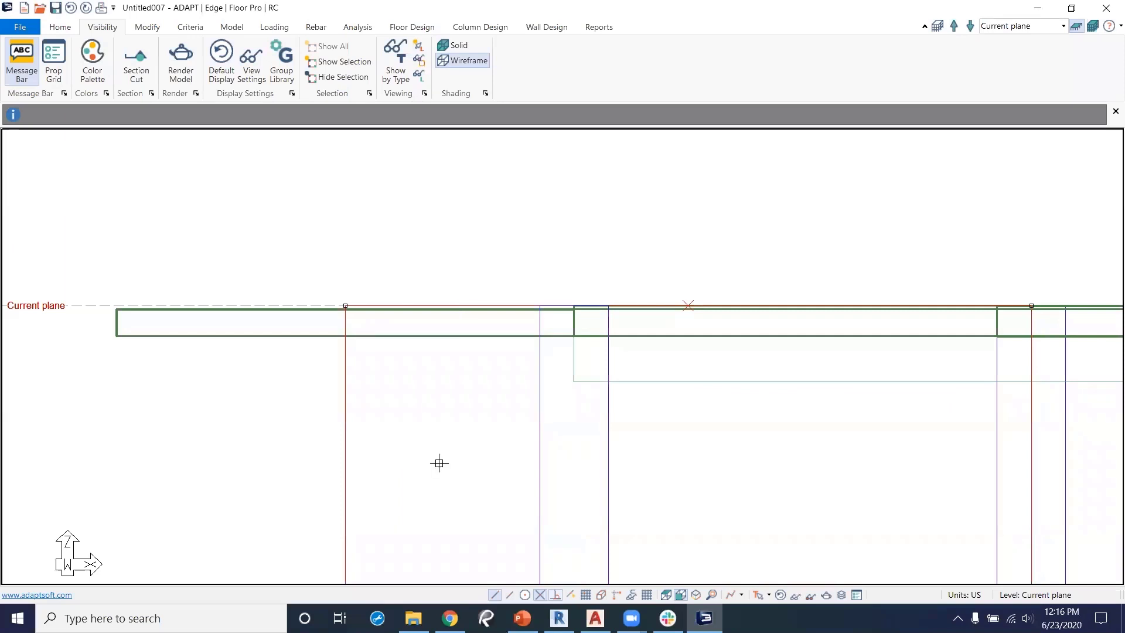
{"action": "scroll", "coordinate": [361, 231], "scroll_direction": "down", "scroll_amount": 4}
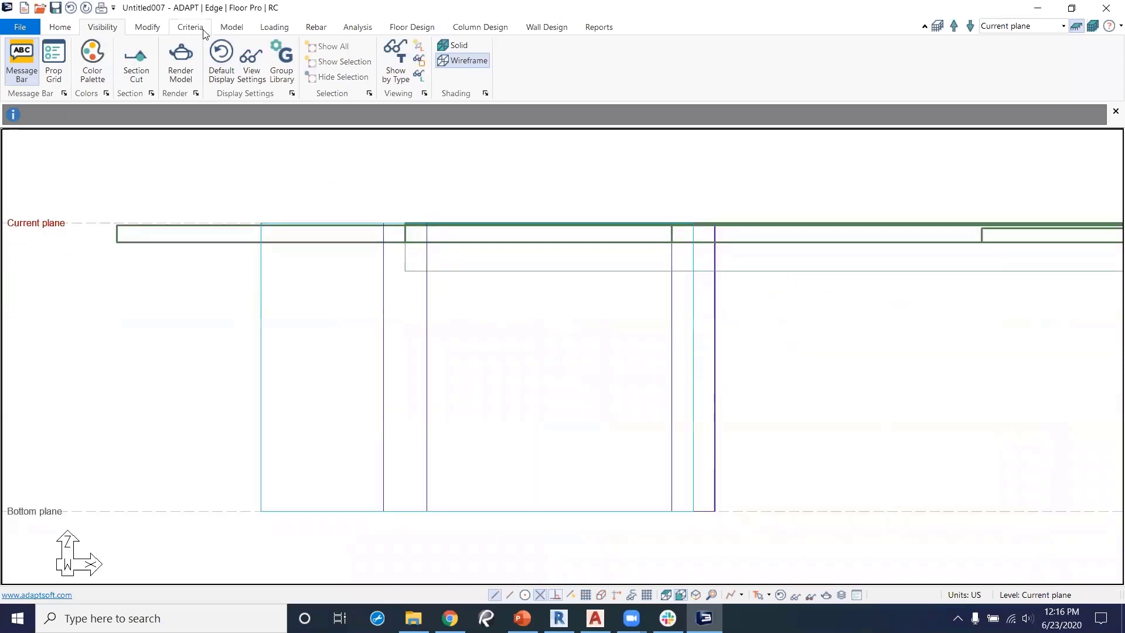
Connect the supports so the walls and columns end at the underside of the slabs.
{"action": "left_click", "coordinate": [227, 29]}
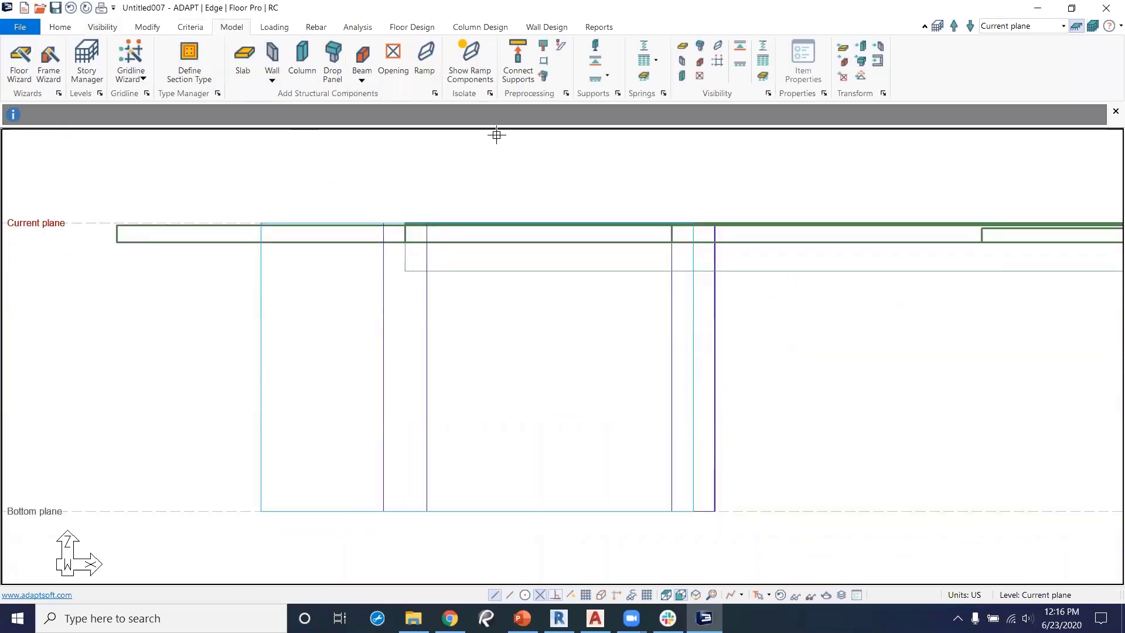
{"action": "left_click", "coordinate": [519, 66]}
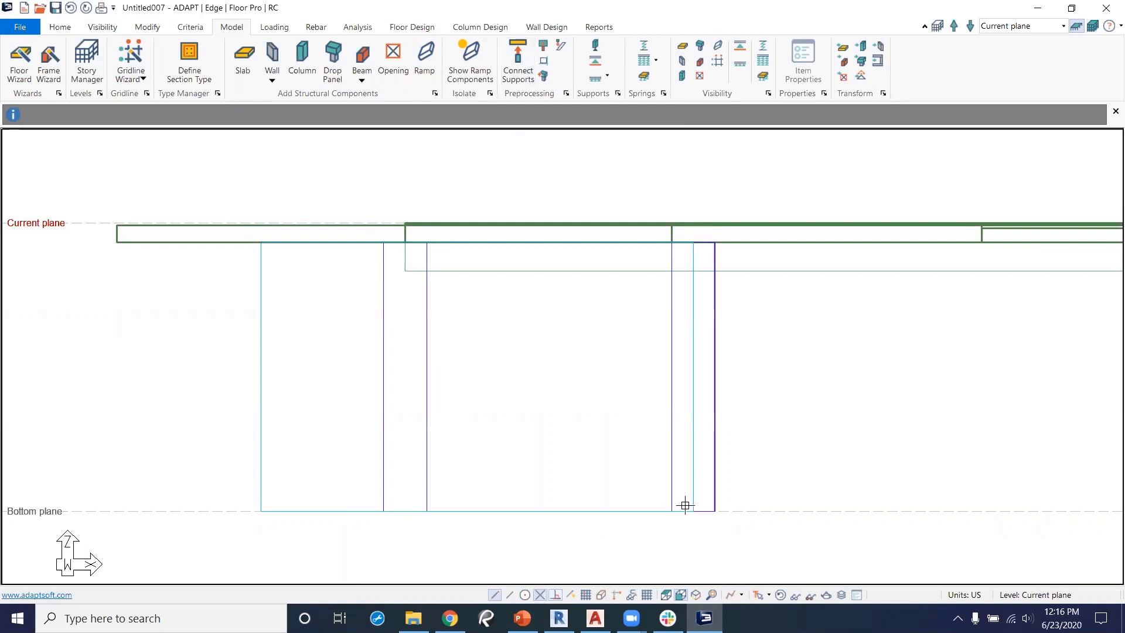
{"action": "scroll", "coordinate": [457, 442], "scroll_direction": "down", "scroll_amount": 5}
{"action": "scroll", "coordinate": [683, 429], "scroll_direction": "down", "scroll_amount": 3}
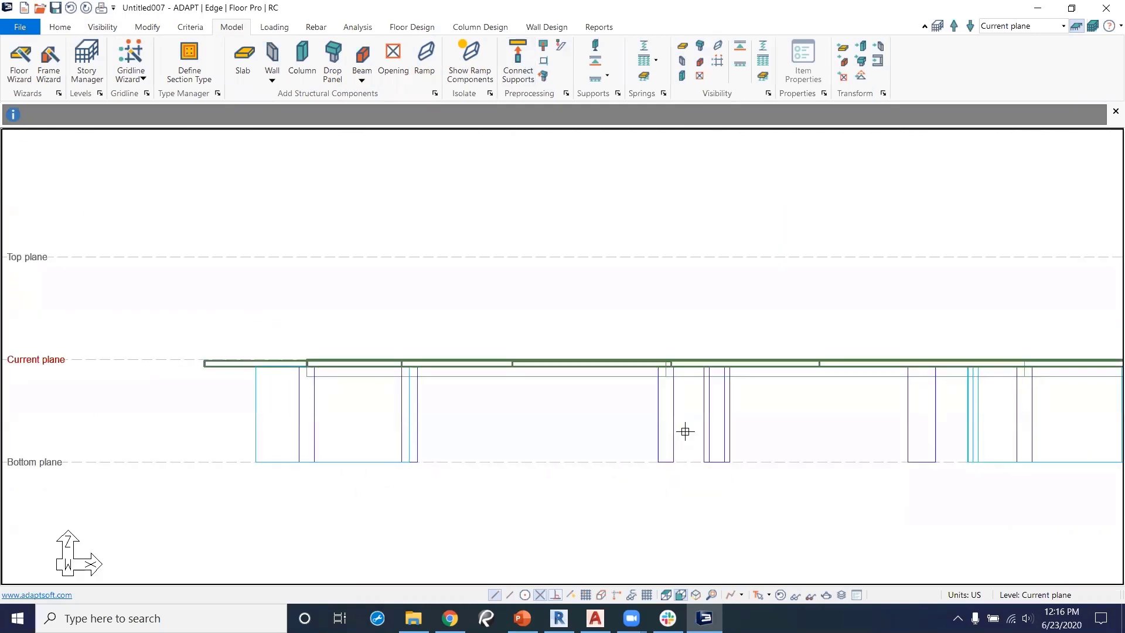
{"action": "scroll", "coordinate": [668, 409], "scroll_direction": "up", "scroll_amount": 1}
{"action": "middle_click_drag", "start_coordinate": [668, 409], "coordinate": [609, 405]}
{"action": "scroll", "coordinate": [609, 404], "scroll_direction": "down", "scroll_amount": 1}
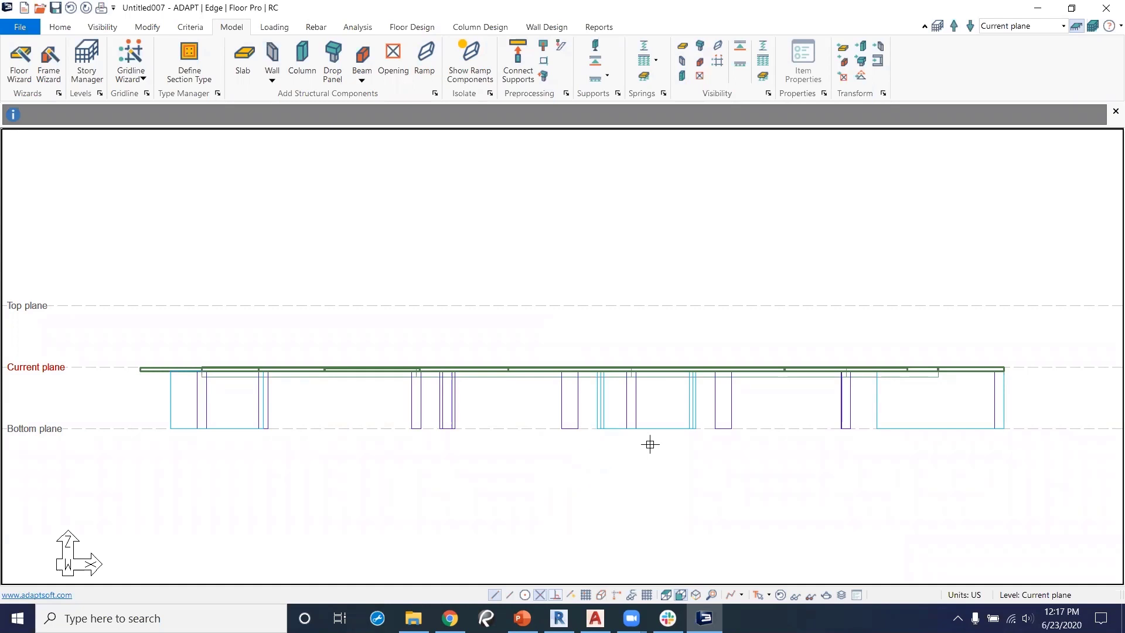
Add two reference planes above the top plane, each 10 ft high.
{"action": "left_click", "coordinate": [1076, 27]}
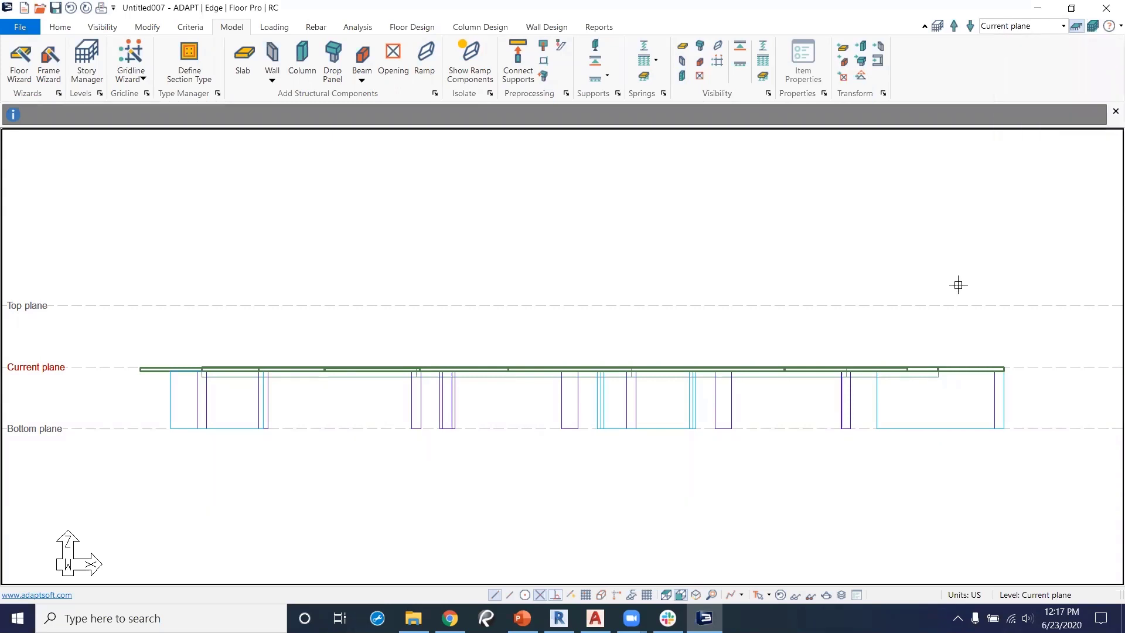
{"action": "left_click", "coordinate": [937, 27]}
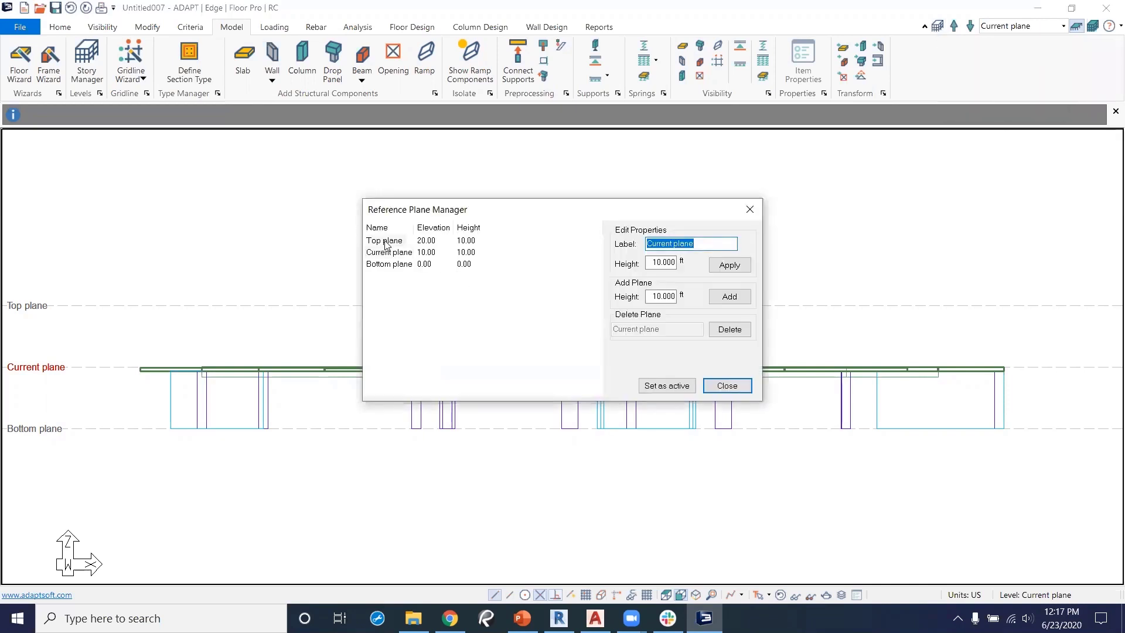
{"action": "left_click", "coordinate": [385, 241]}
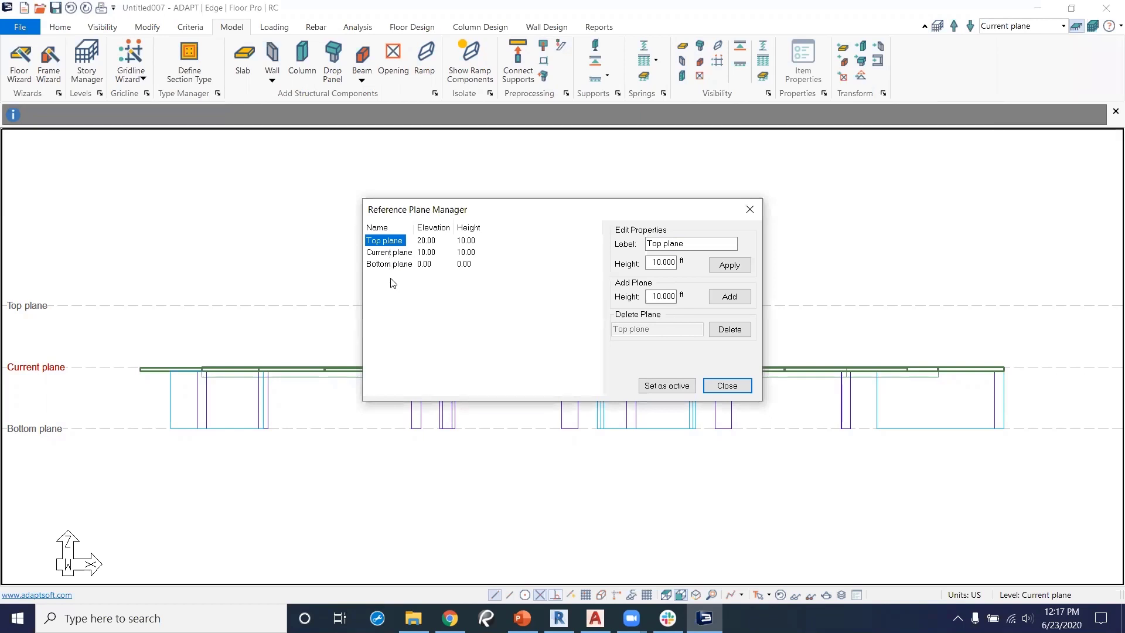
{"action": "left_click", "coordinate": [729, 297]}
{"action": "left_click", "coordinate": [729, 297]}
Rename the uppermost reference plane as Roof and close the Reference Plane Manager.
{"action": "left_click", "coordinate": [696, 242]}
{"action": "type", "text": "Roof"}
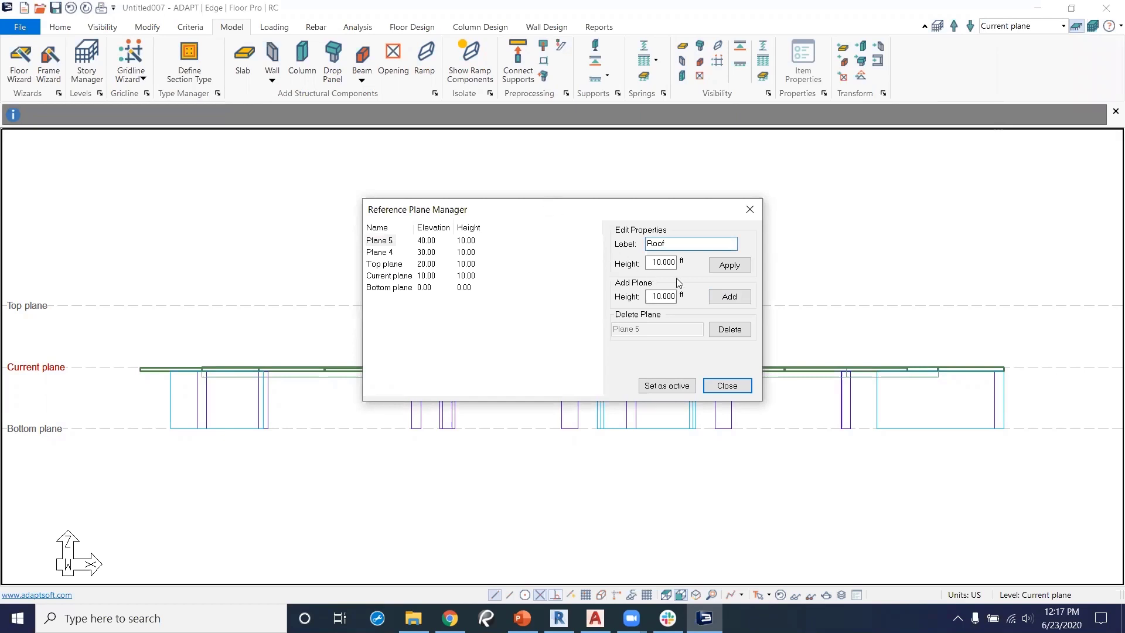
{"action": "left_click", "coordinate": [728, 265]}
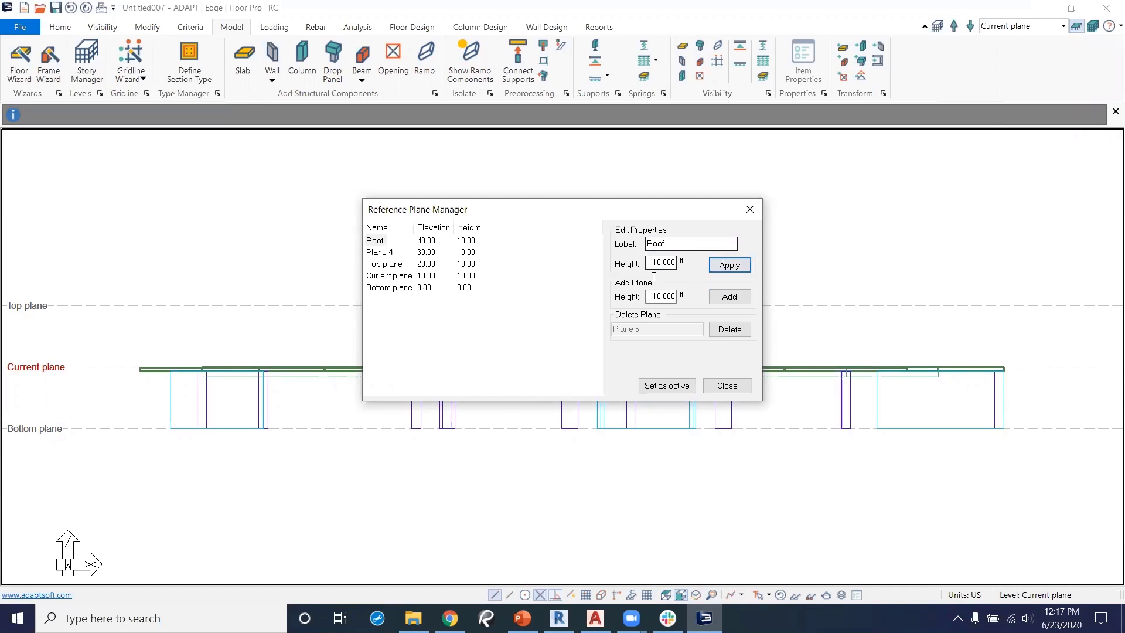
{"action": "left_click", "coordinate": [726, 385]}
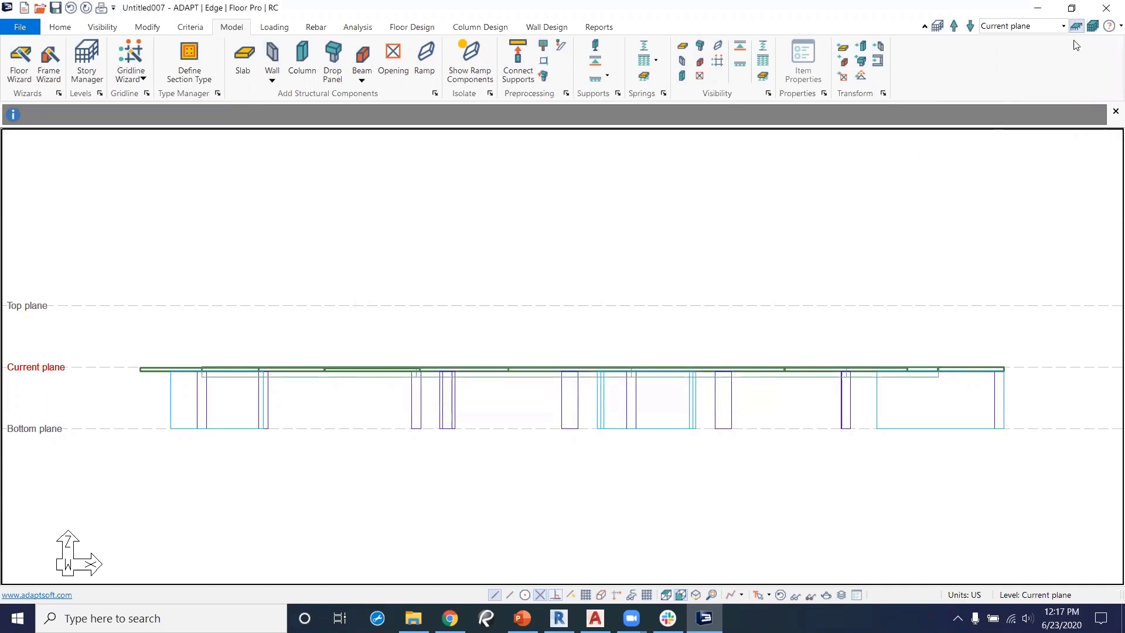
Display all levels, select the whole floor with its supports, and copy it up 3 times to the existing planes.
{"action": "left_click", "coordinate": [1092, 25]}
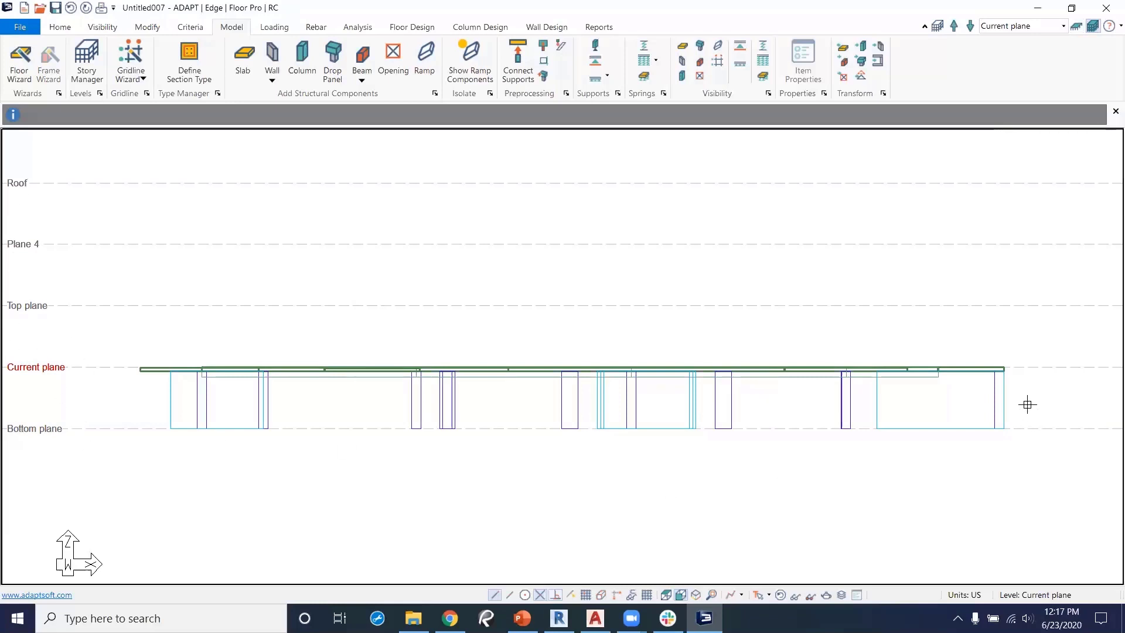
{"action": "left_click_drag", "start_coordinate": [1038, 397], "coordinate": [123, 294]}
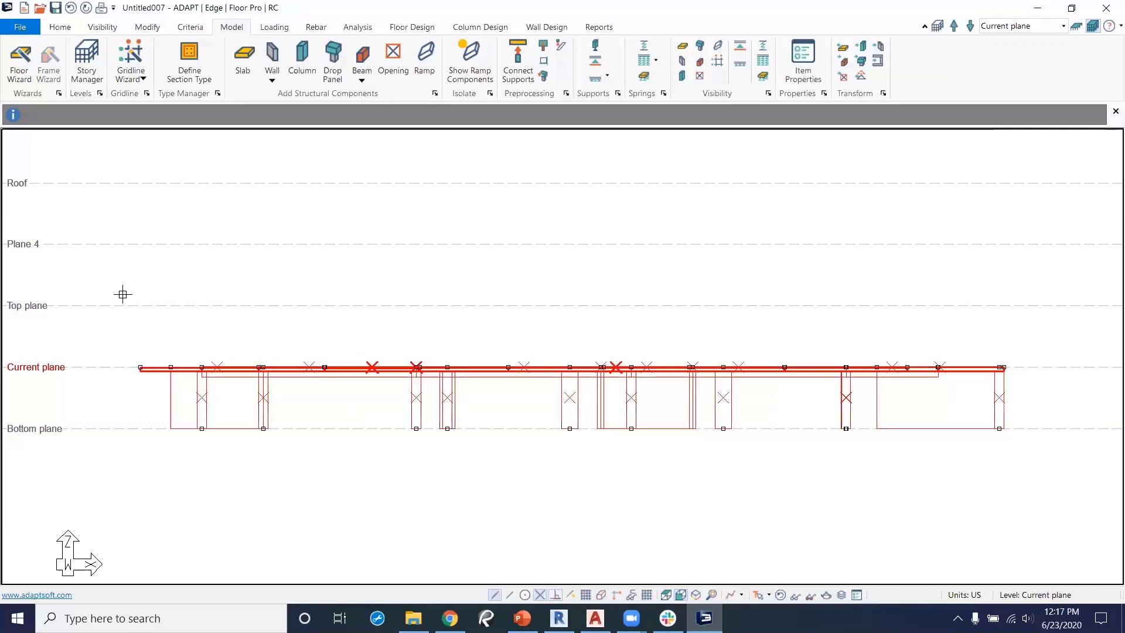
{"action": "left_click", "coordinate": [141, 29]}
{"action": "left_click", "coordinate": [354, 59]}
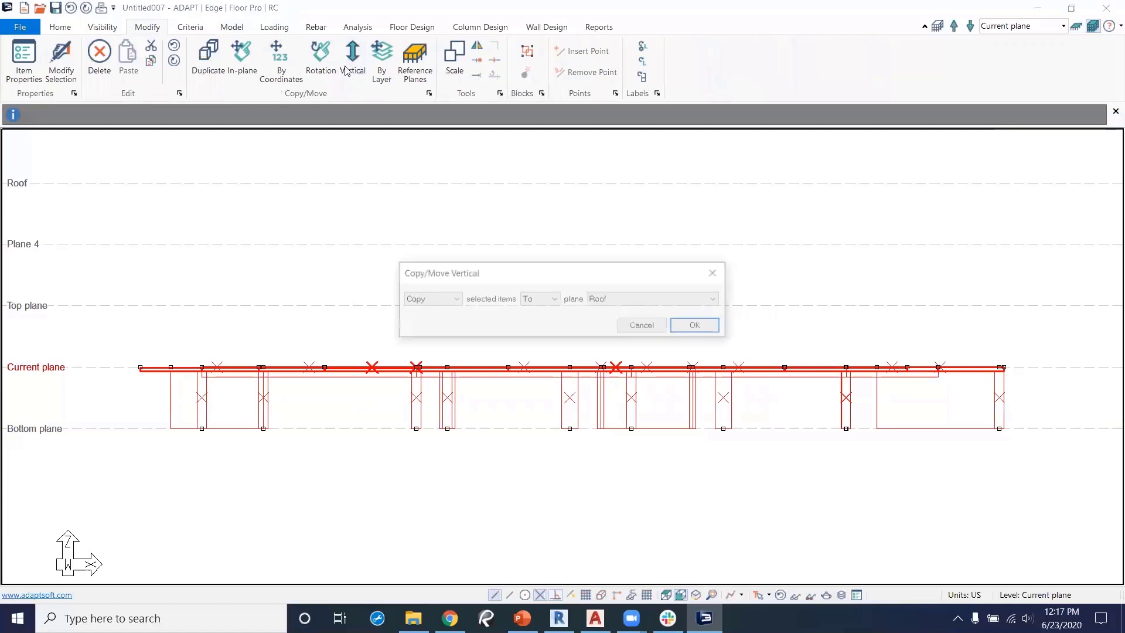
{"action": "left_click", "coordinate": [556, 300]}
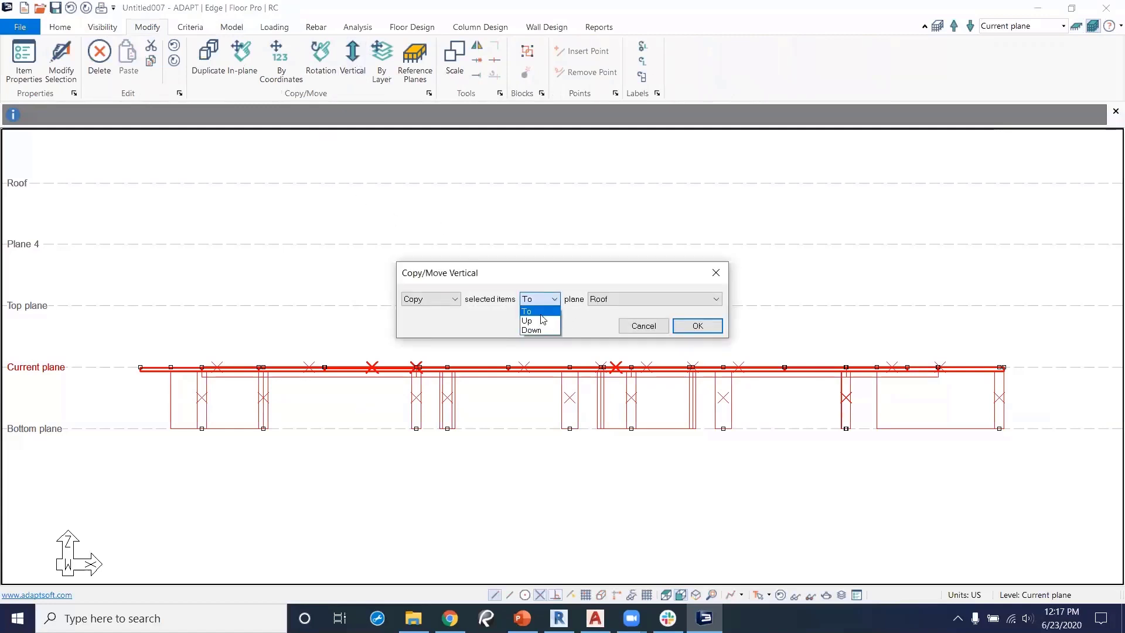
{"action": "left_click", "coordinate": [533, 317]}
{"action": "double_click", "coordinate": [581, 300]}
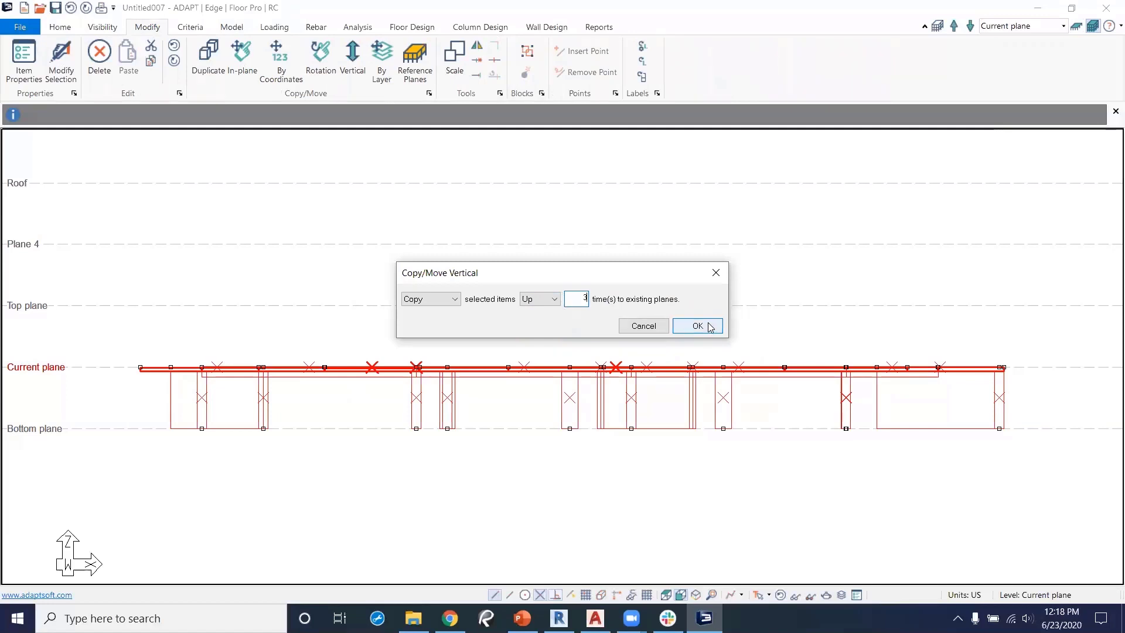
{"action": "left_click", "coordinate": [690, 326]}
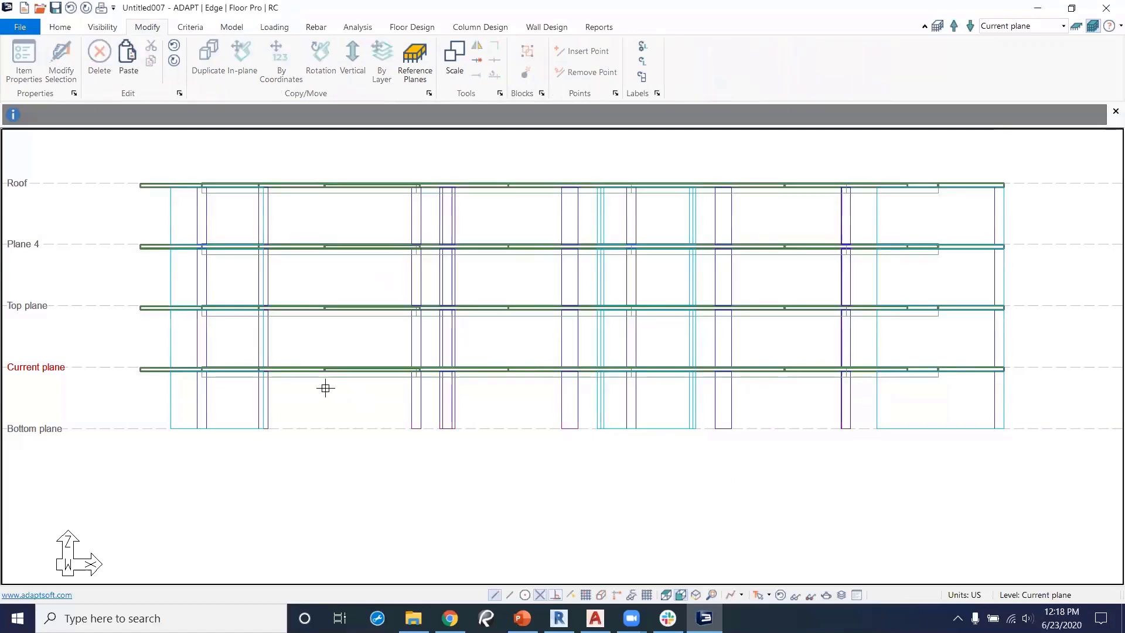
Connect the supports across all levels and check how the copied walls and columns meet the slabs up to the Roof.
{"action": "middle_click_drag", "start_coordinate": [325, 388], "coordinate": [535, 447]}
{"action": "scroll", "coordinate": [389, 414], "scroll_direction": "up", "scroll_amount": 4}
{"action": "scroll", "coordinate": [418, 393], "scroll_direction": "up", "scroll_amount": 8}
{"action": "scroll", "coordinate": [580, 389], "scroll_direction": "down", "scroll_amount": 6}
{"action": "scroll", "coordinate": [588, 385], "scroll_direction": "up", "scroll_amount": 4}
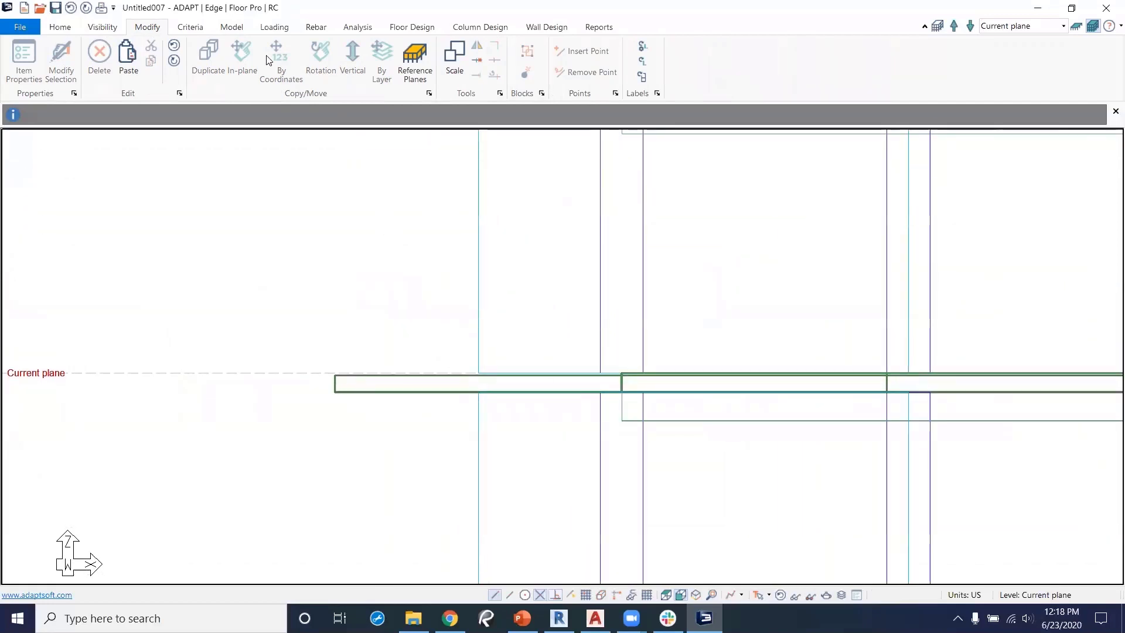
{"action": "left_click", "coordinate": [231, 27]}
{"action": "left_click", "coordinate": [513, 63]}
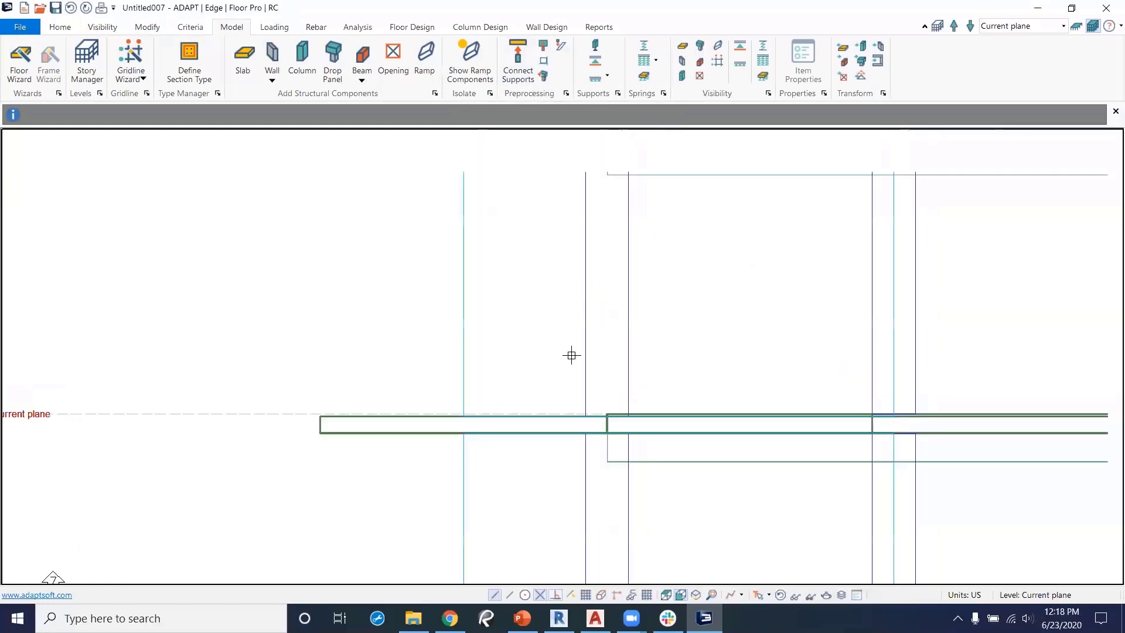
{"action": "middle_click_drag", "start_coordinate": [497, 362], "coordinate": [412, 364]}
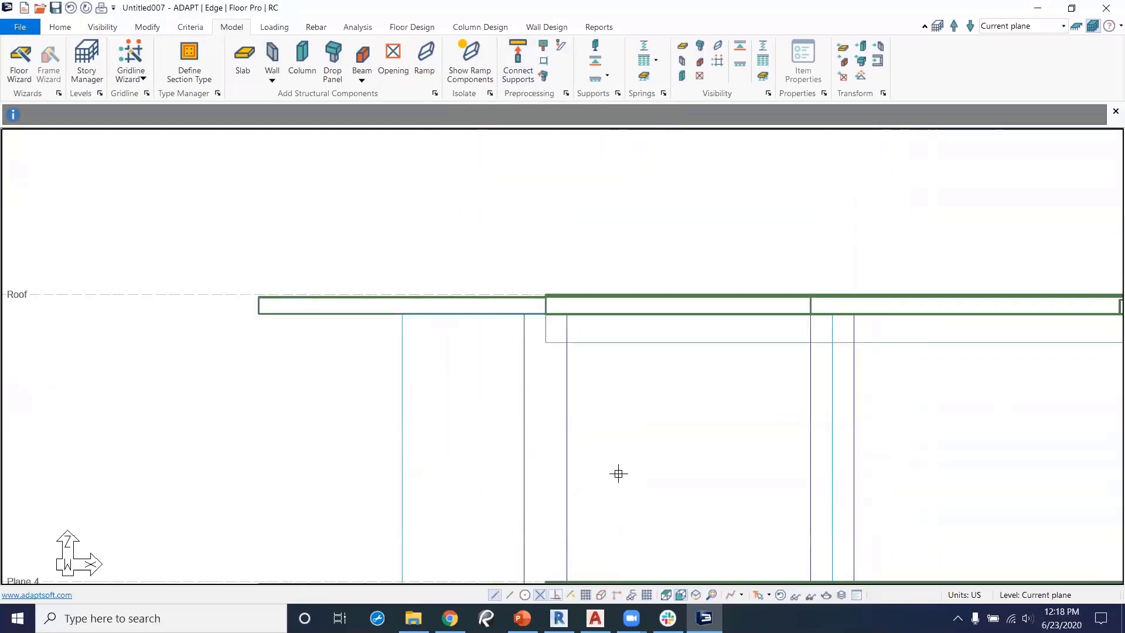
{"action": "middle_click_drag", "start_coordinate": [618, 472], "coordinate": [399, 294]}
{"action": "scroll", "coordinate": [399, 293], "scroll_direction": "down", "scroll_amount": 3}
{"action": "scroll", "coordinate": [604, 396], "scroll_direction": "down", "scroll_amount": 6}
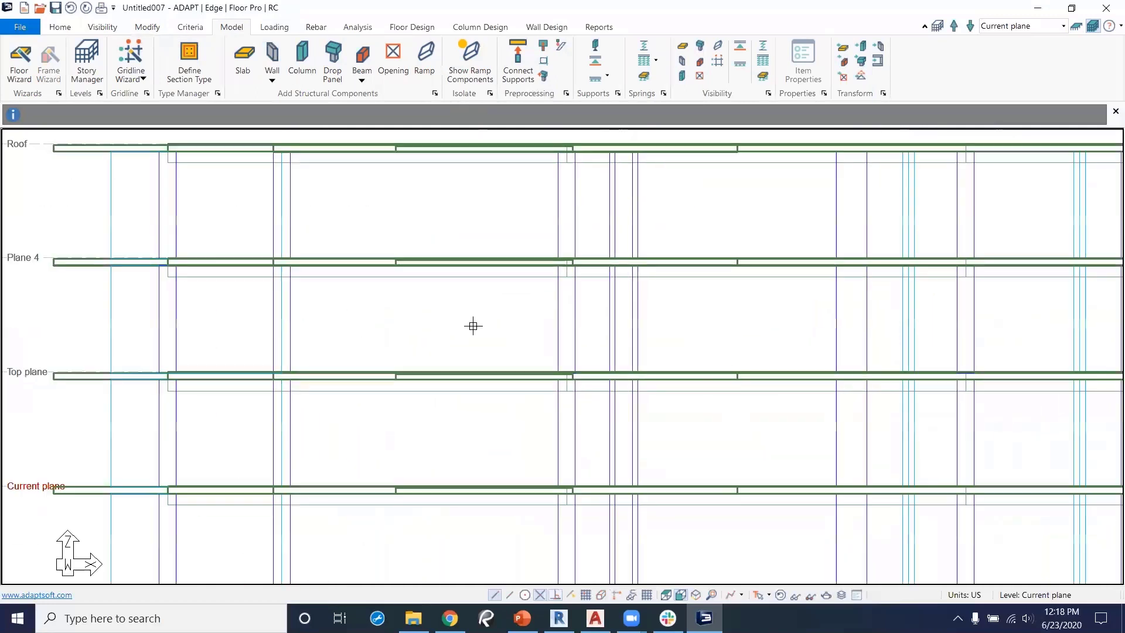
{"action": "scroll", "coordinate": [530, 349], "scroll_direction": "down", "scroll_amount": 1}
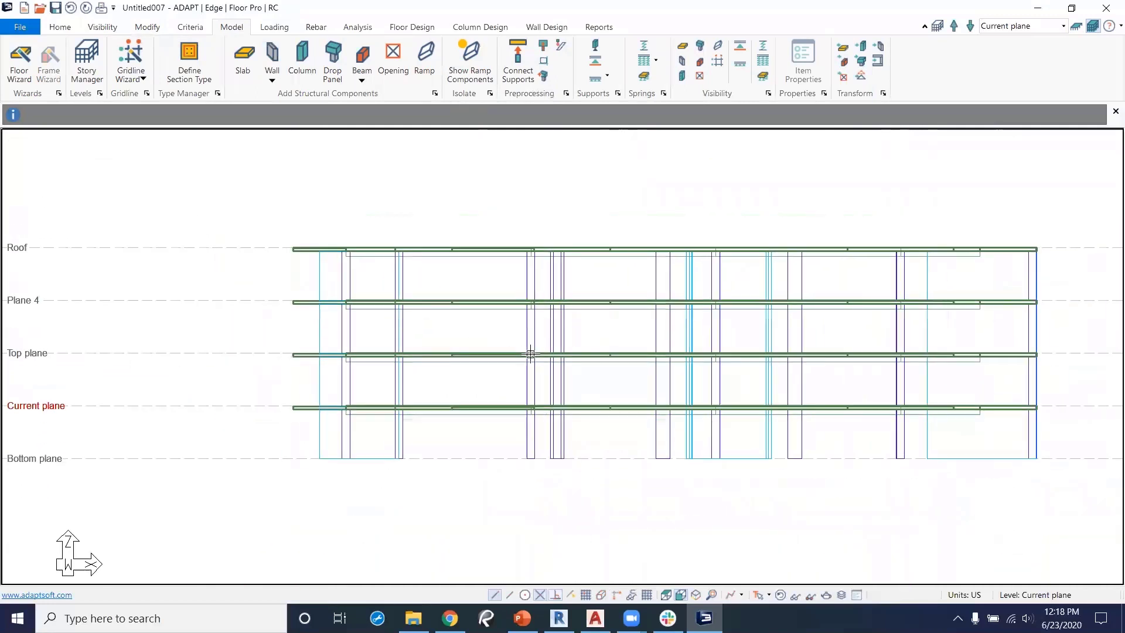
{"action": "scroll", "coordinate": [545, 392], "scroll_direction": "down", "scroll_amount": 3}
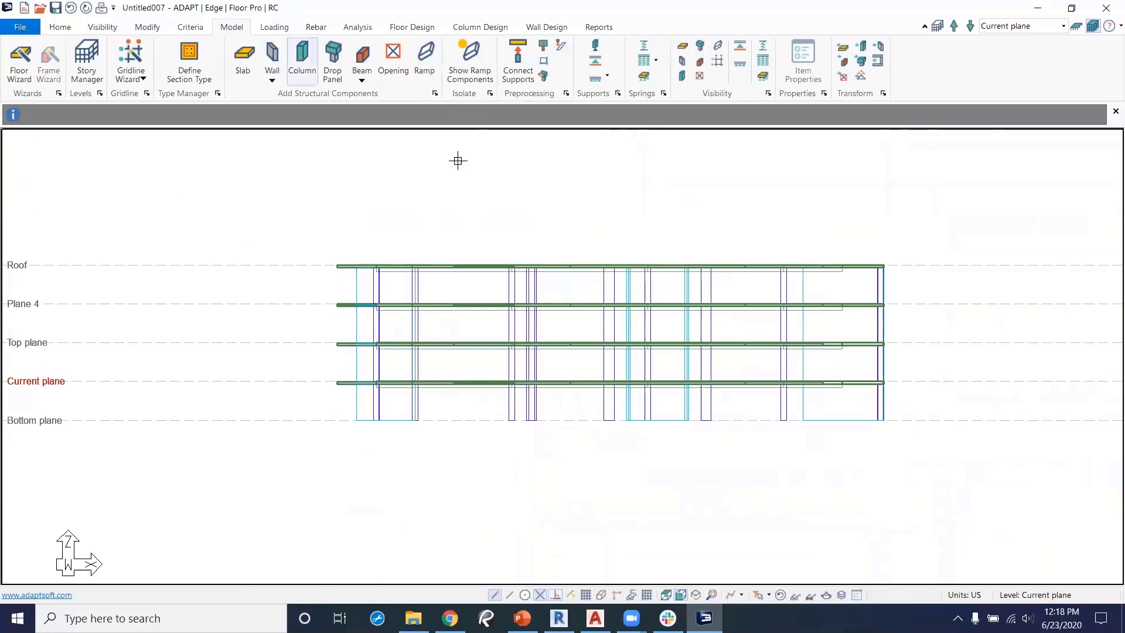
{"action": "left_click", "coordinate": [61, 28]}
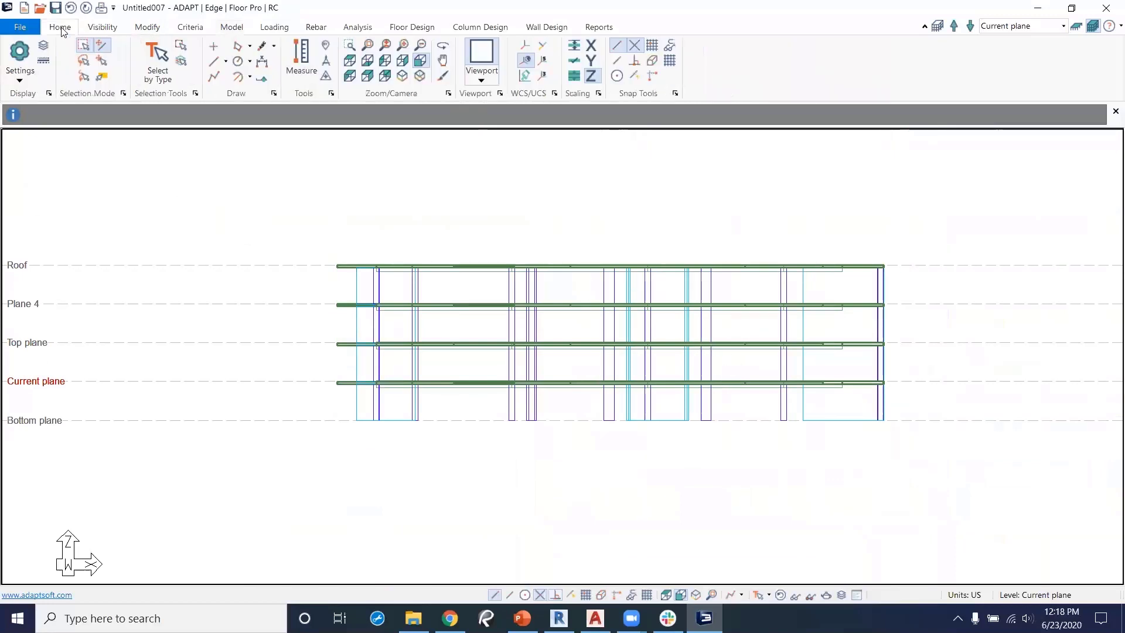
{"action": "left_click", "coordinate": [156, 66]}
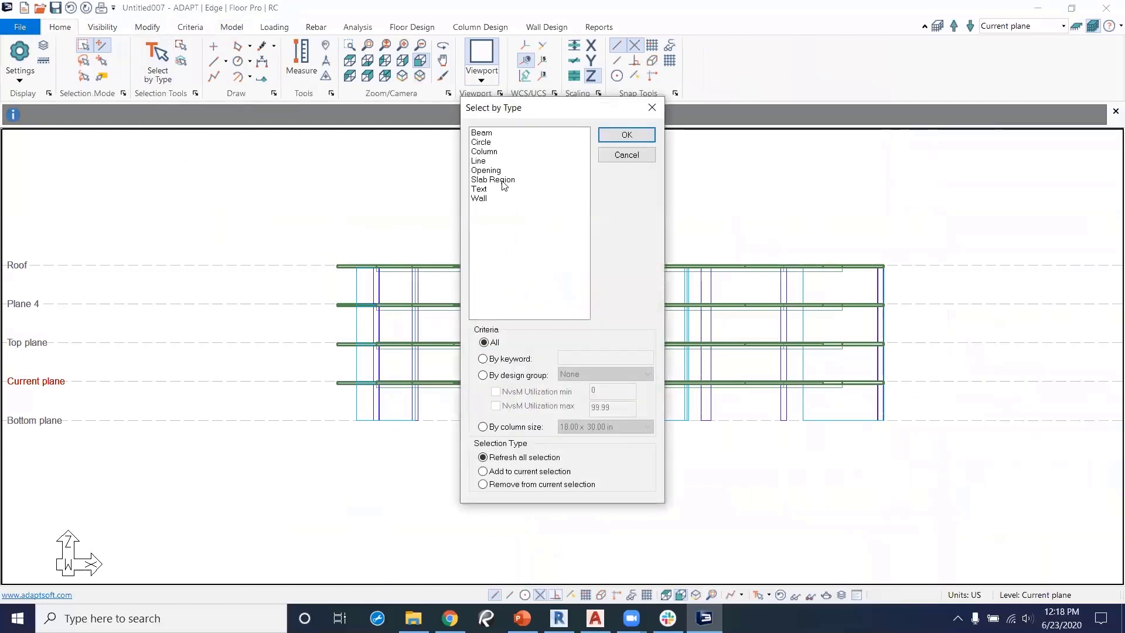
{"action": "left_click", "coordinate": [647, 155]}
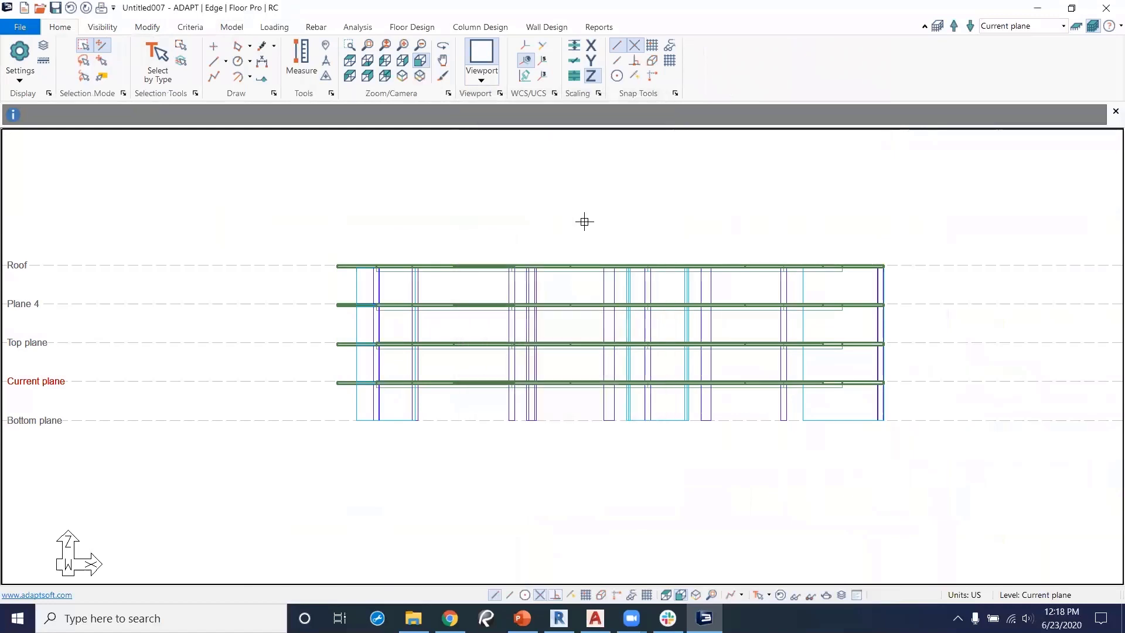
Select both slab regions on every level in plan and create dead load patch loads of 0.01 ksf on them.
{"action": "left_click", "coordinate": [666, 593]}
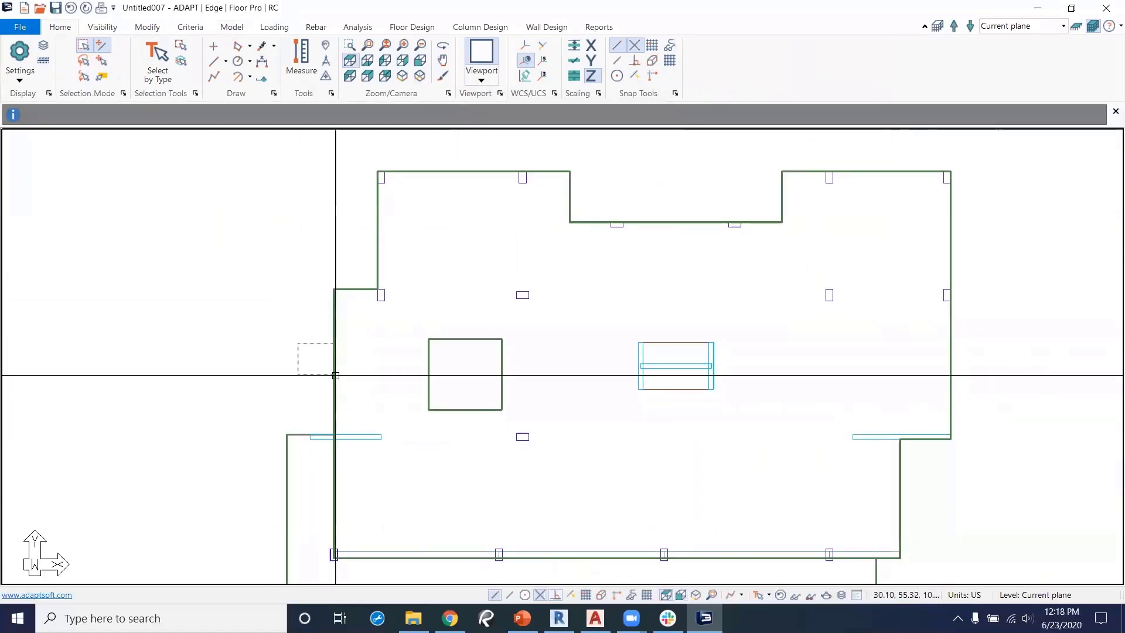
{"action": "left_click", "coordinate": [334, 427]}
{"action": "left_click", "coordinate": [296, 505]}
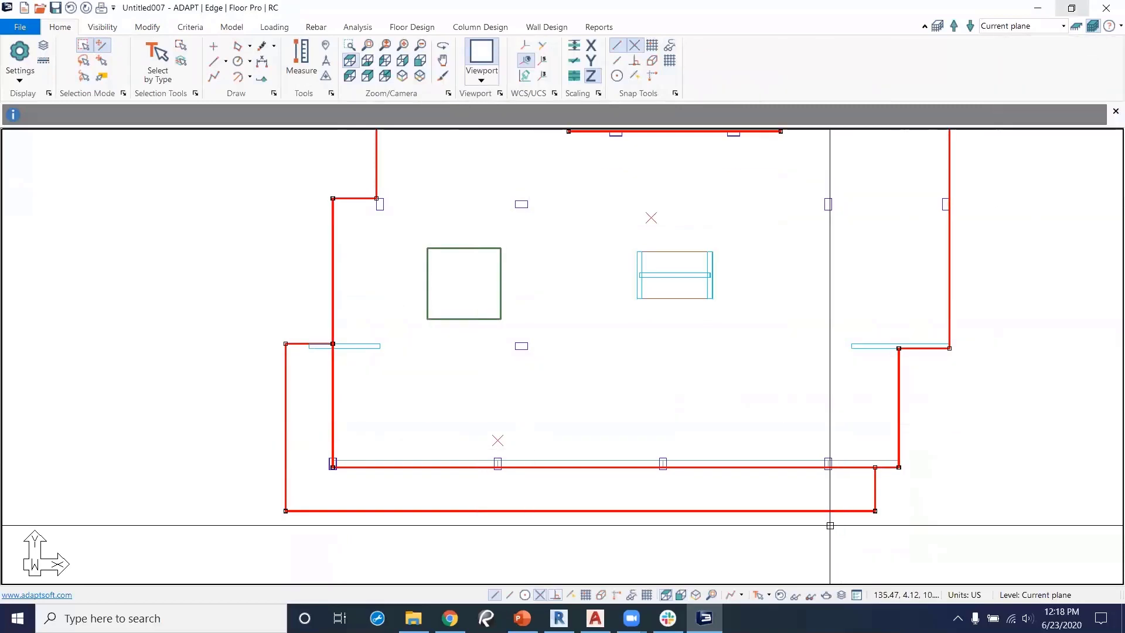
{"action": "left_click", "coordinate": [696, 595]}
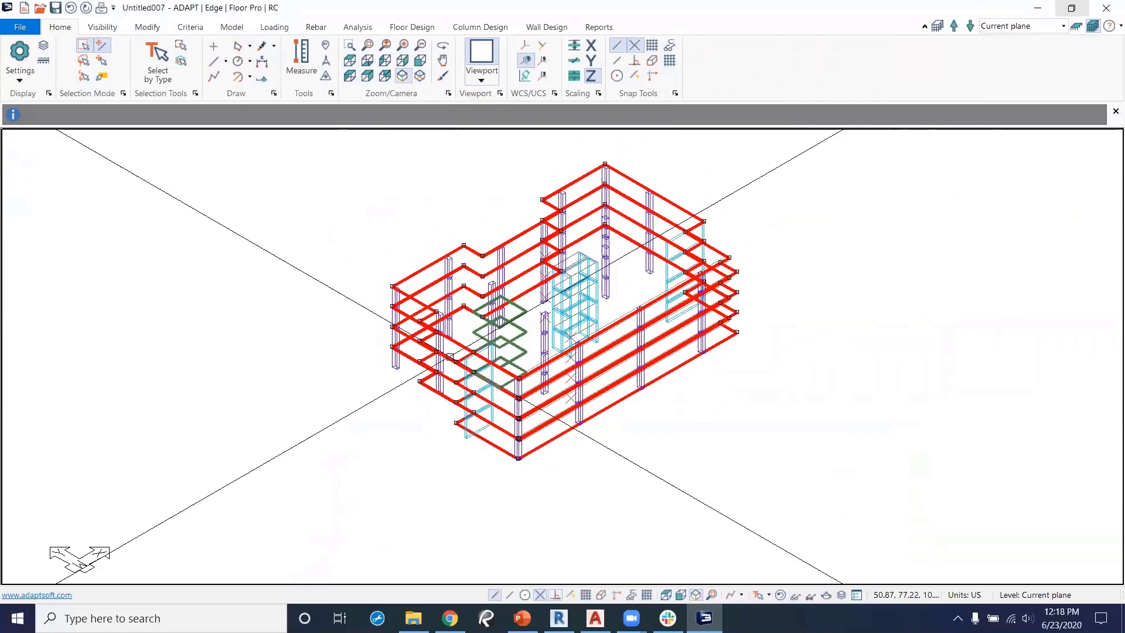
{"action": "left_click", "coordinate": [279, 29]}
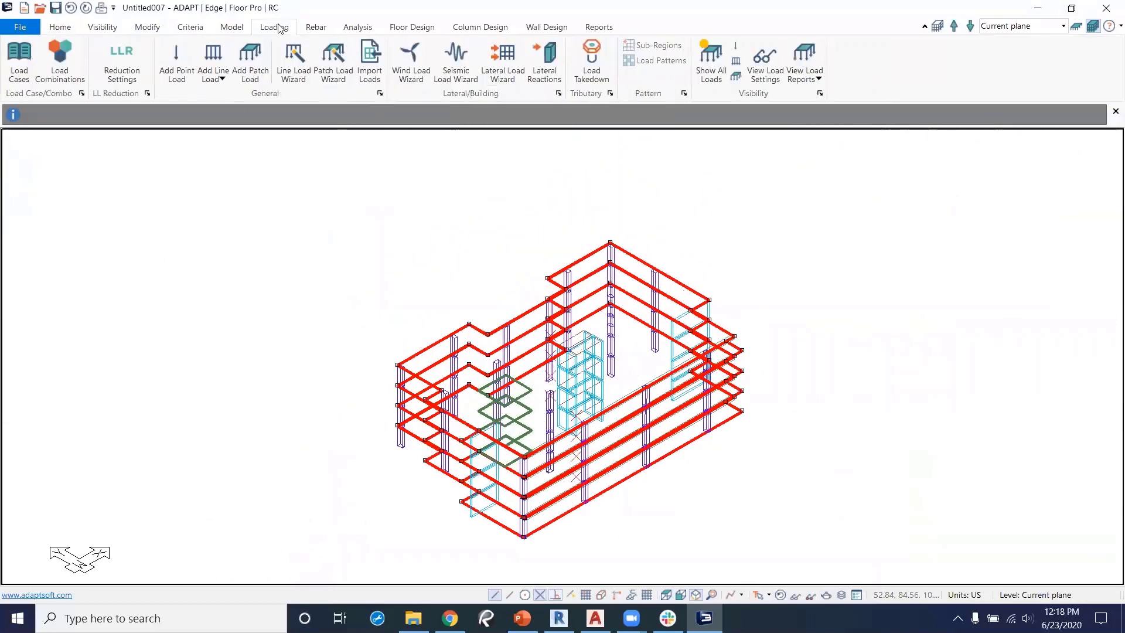
{"action": "left_click", "coordinate": [333, 78]}
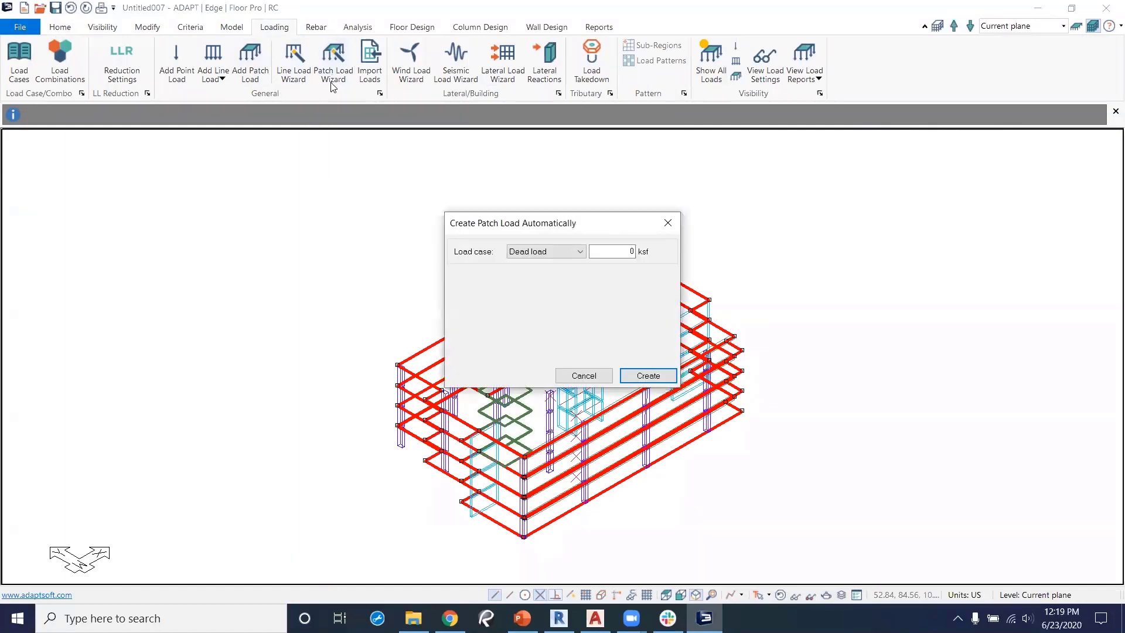
{"action": "double_click", "coordinate": [618, 250]}
{"action": "type", "text": ".01"}
{"action": "left_click", "coordinate": [654, 376]}
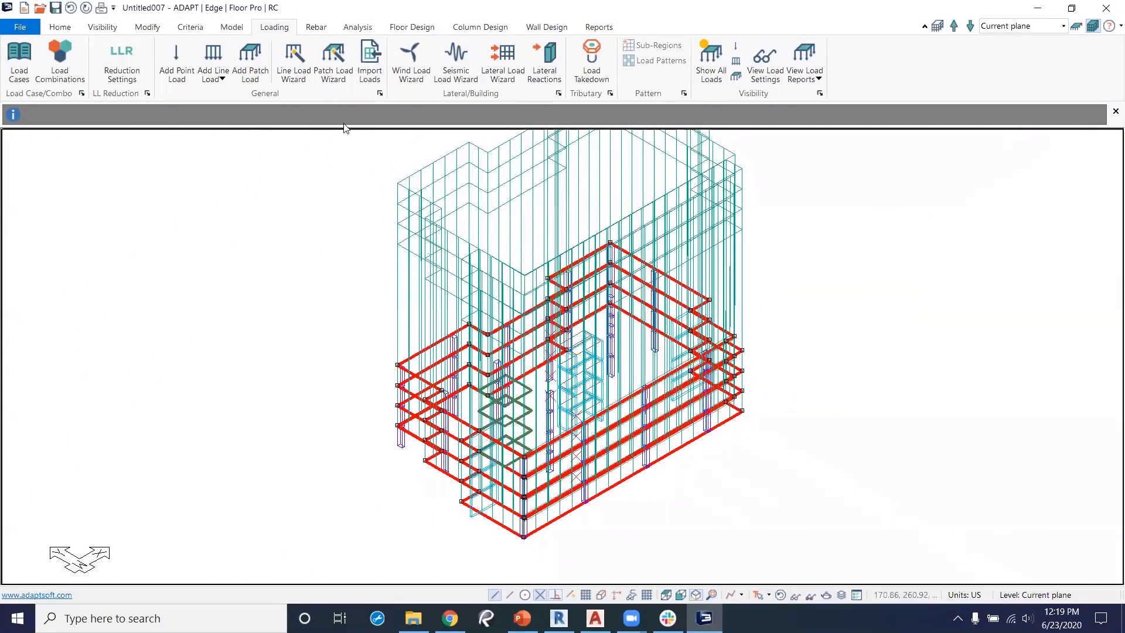
Create live load patch loads of 0.04 ksf on the selected slab regions.
{"action": "left_click", "coordinate": [332, 61]}
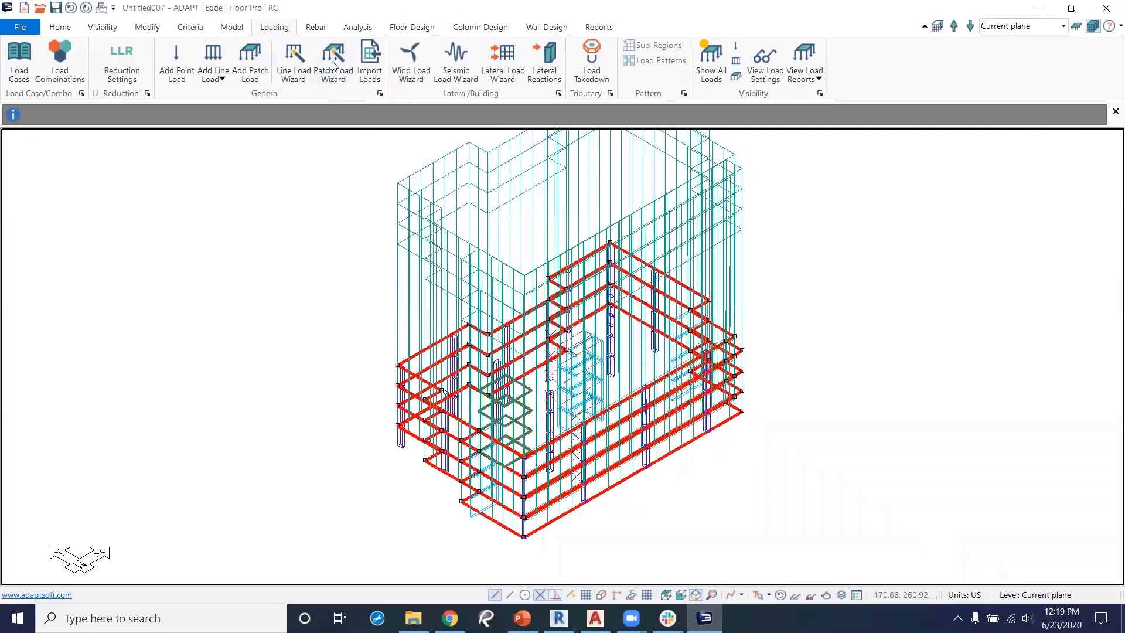
{"action": "left_click", "coordinate": [561, 256]}
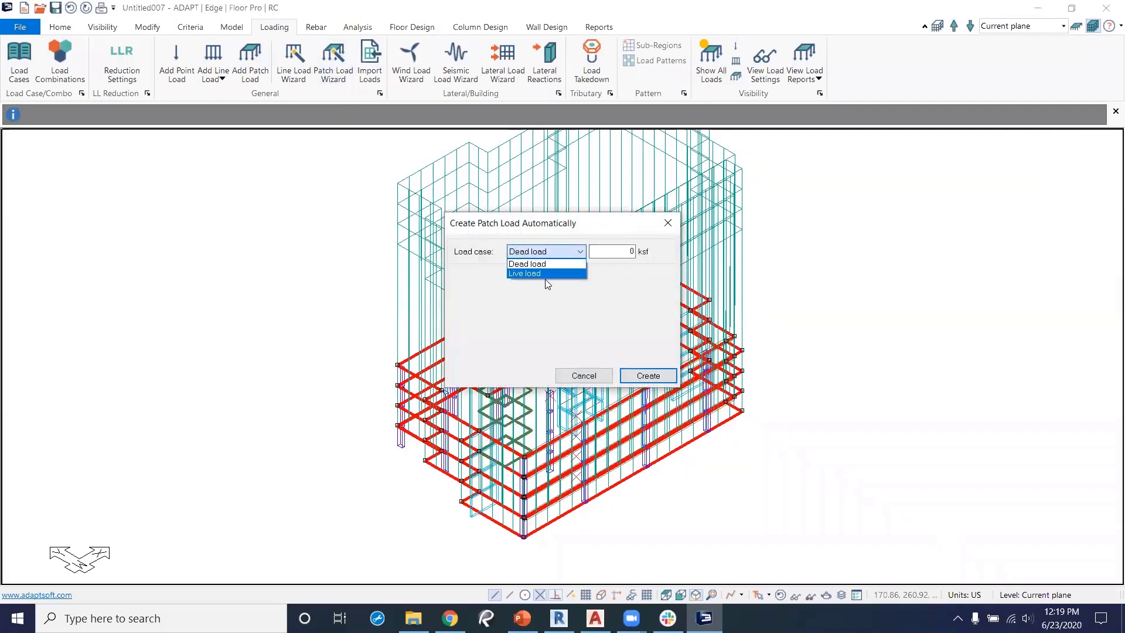
{"action": "left_click", "coordinate": [553, 271]}
{"action": "left_click", "coordinate": [609, 252]}
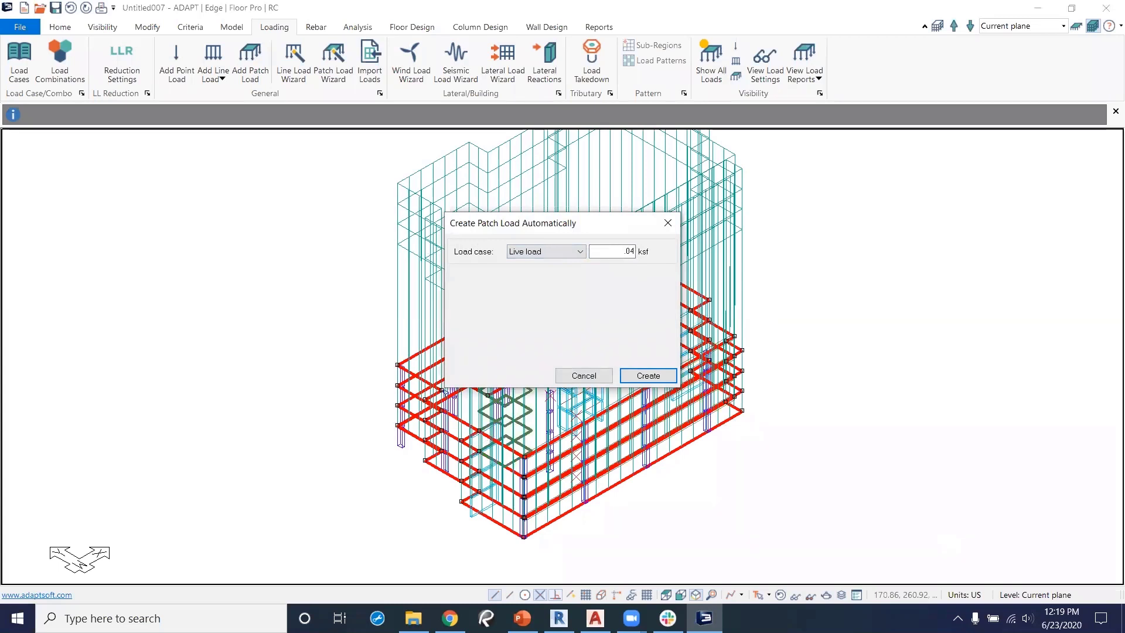
{"action": "left_click", "coordinate": [665, 379]}
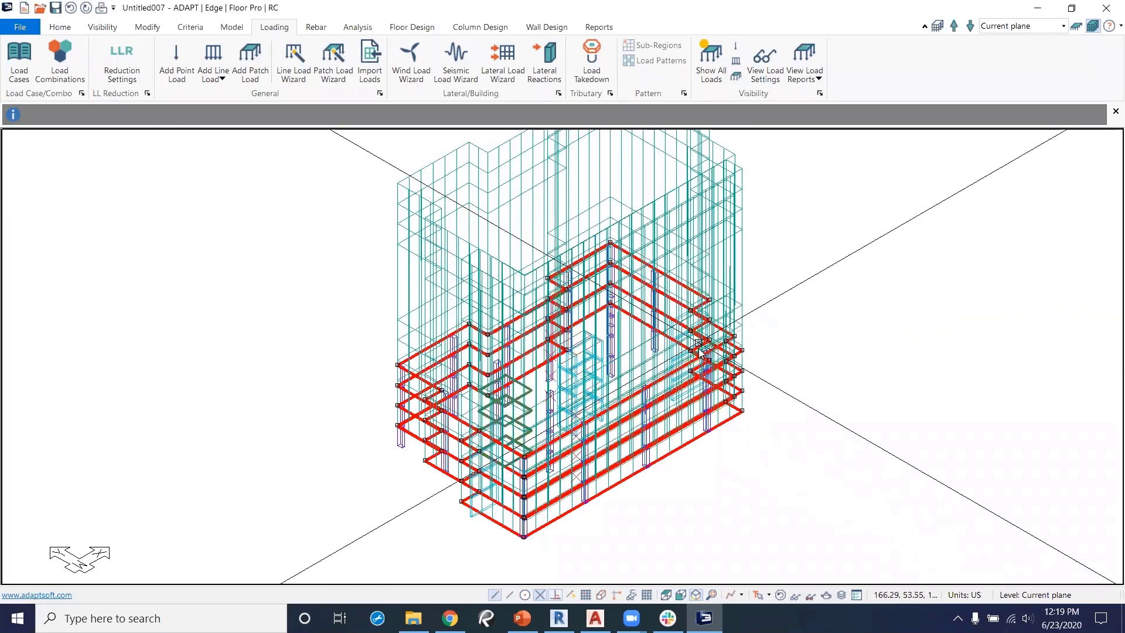
Set the display symbol size of patch loads to 3 in.
{"action": "left_click", "coordinate": [797, 597]}
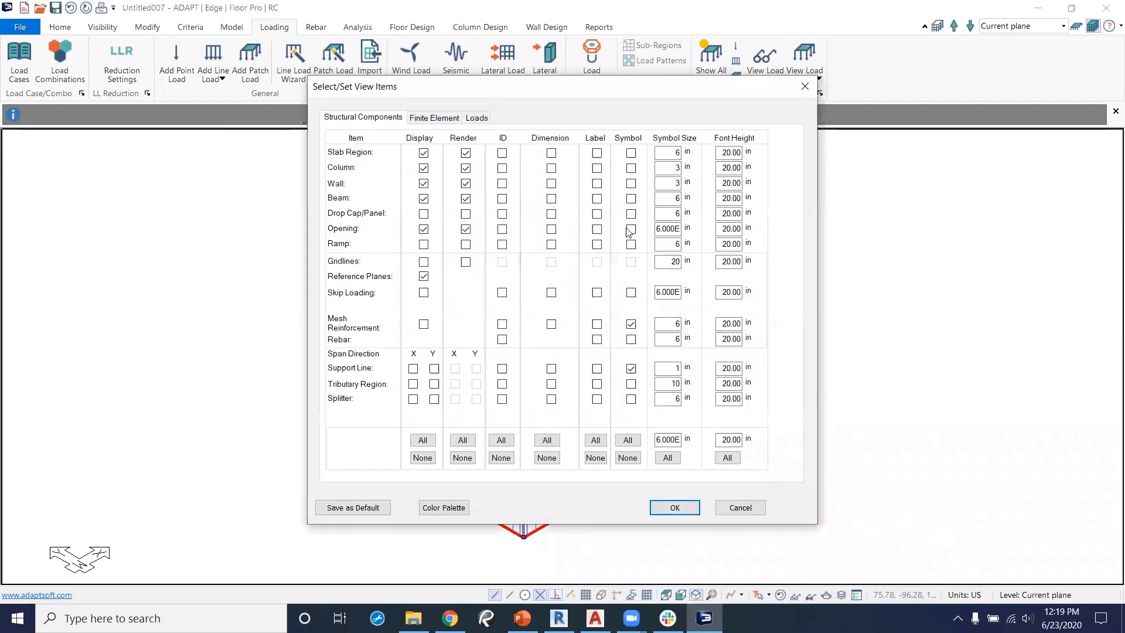
{"action": "left_click", "coordinate": [477, 119]}
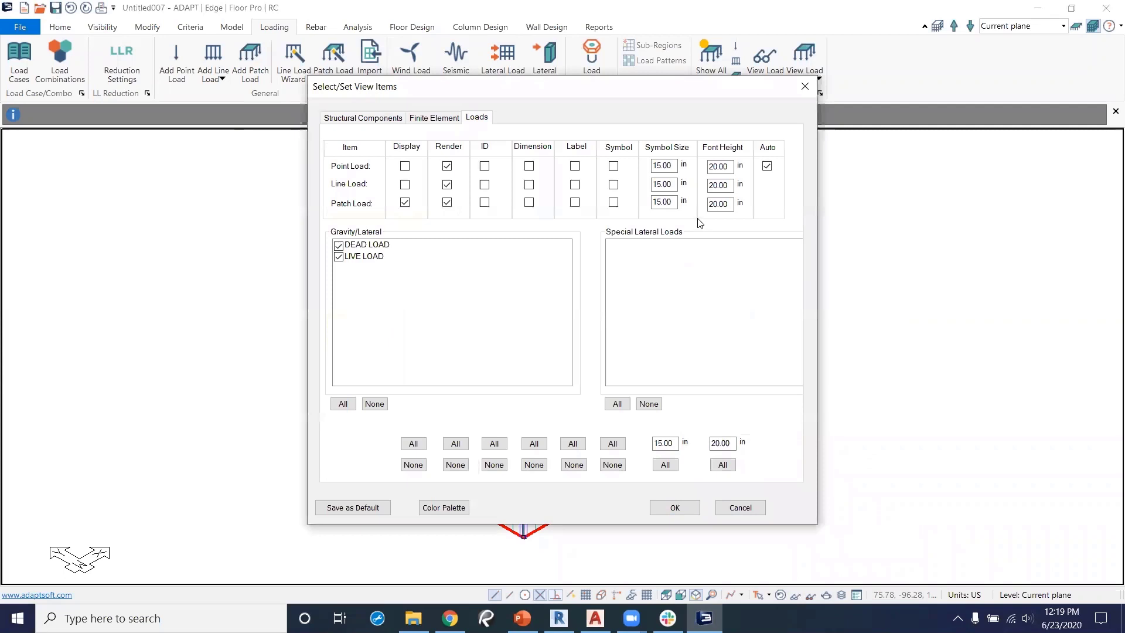
{"action": "double_click", "coordinate": [675, 203]}
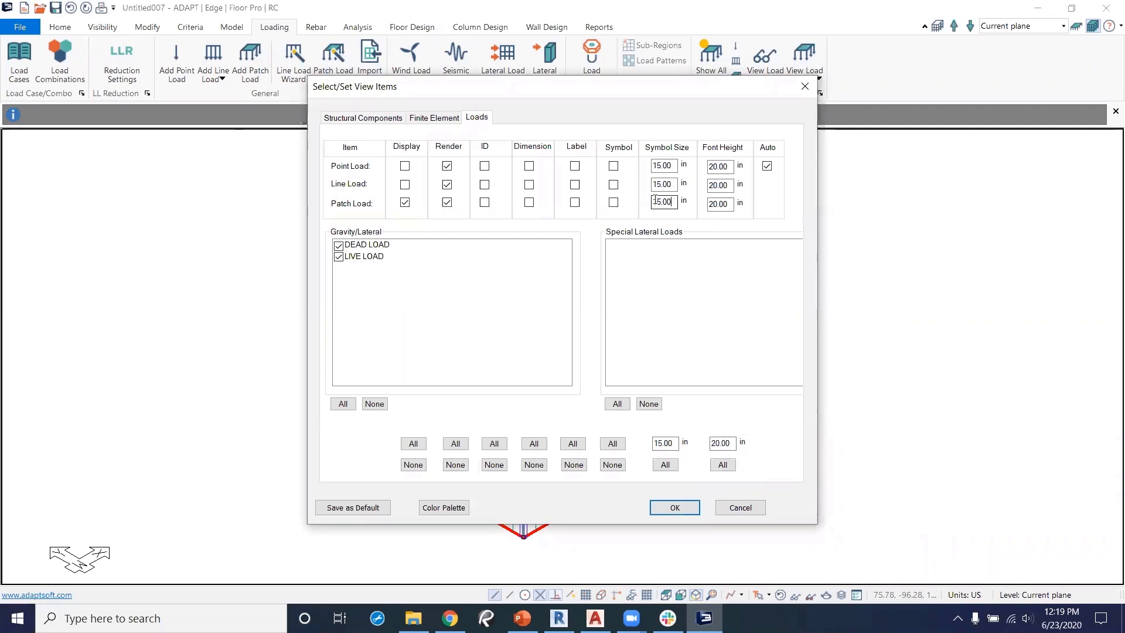
{"action": "type", "text": "3"}
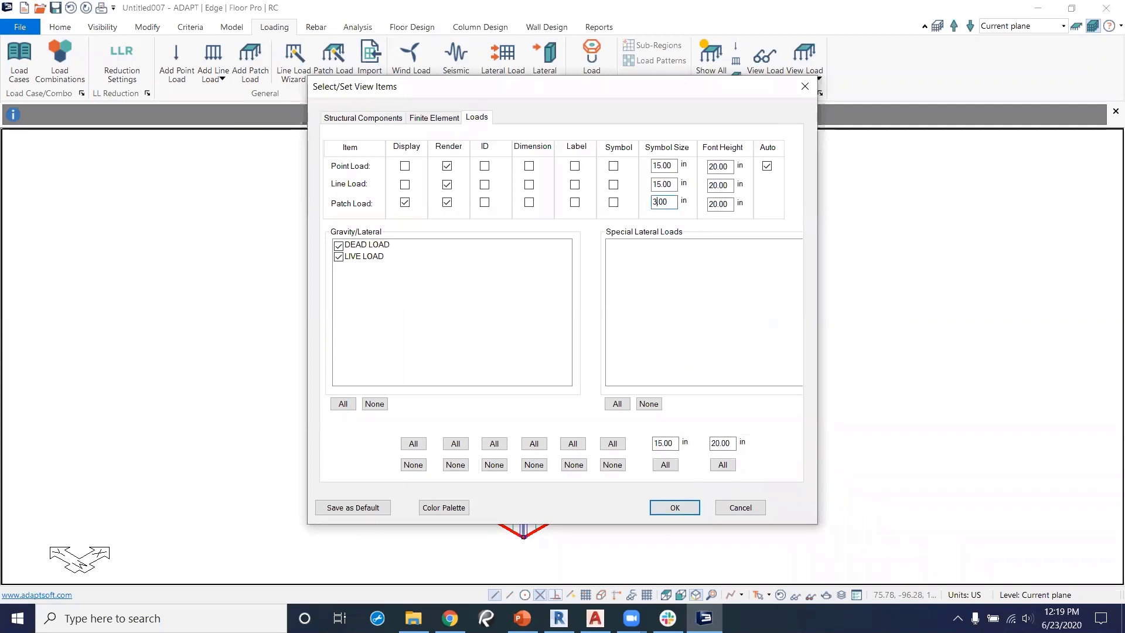
{"action": "left_click", "coordinate": [673, 507]}
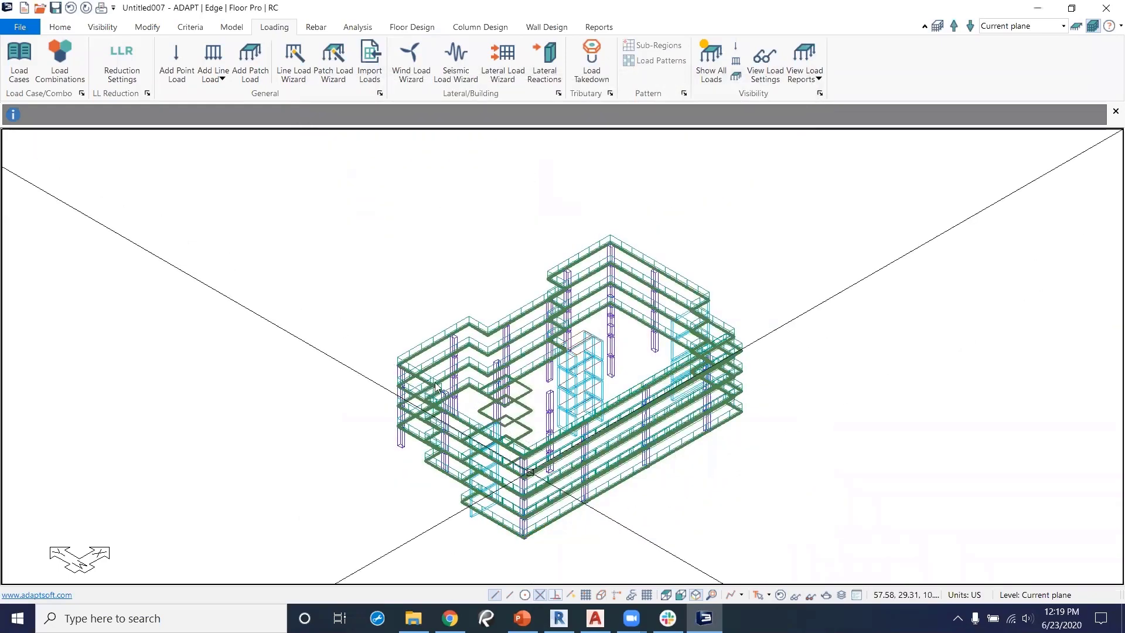
Inspect the properties of the two overlapping patch loads on the uppermost slab, checking their load case and magnitude.
{"action": "scroll", "coordinate": [568, 363], "scroll_direction": "up", "scroll_amount": 10}
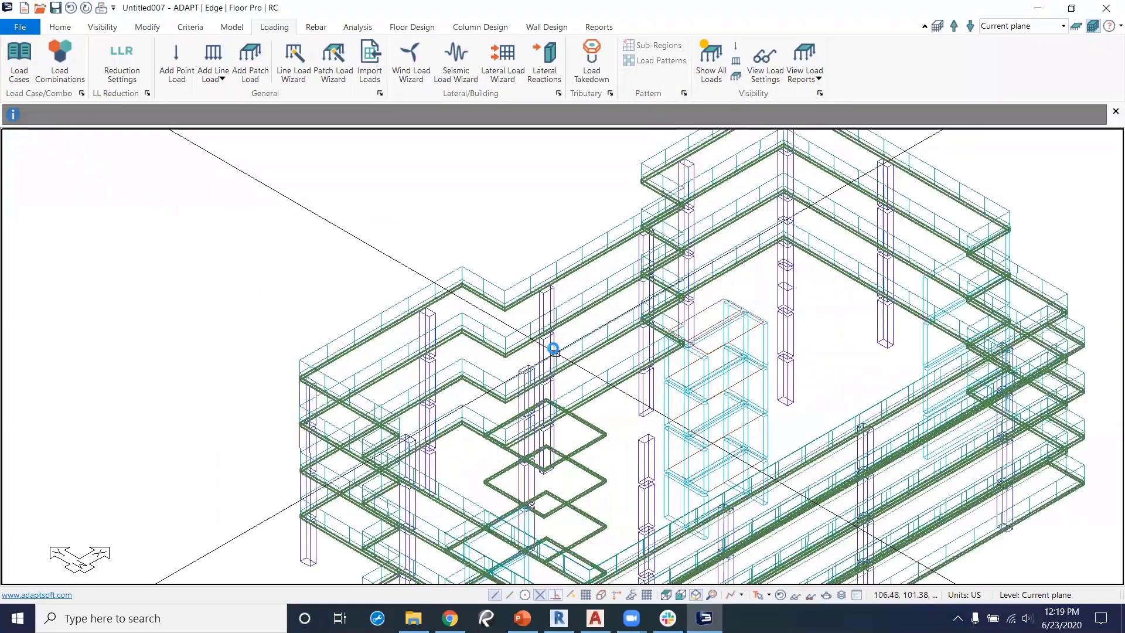
{"action": "scroll", "coordinate": [495, 251], "scroll_direction": "up", "scroll_amount": 3}
{"action": "double_click", "coordinate": [497, 253]}
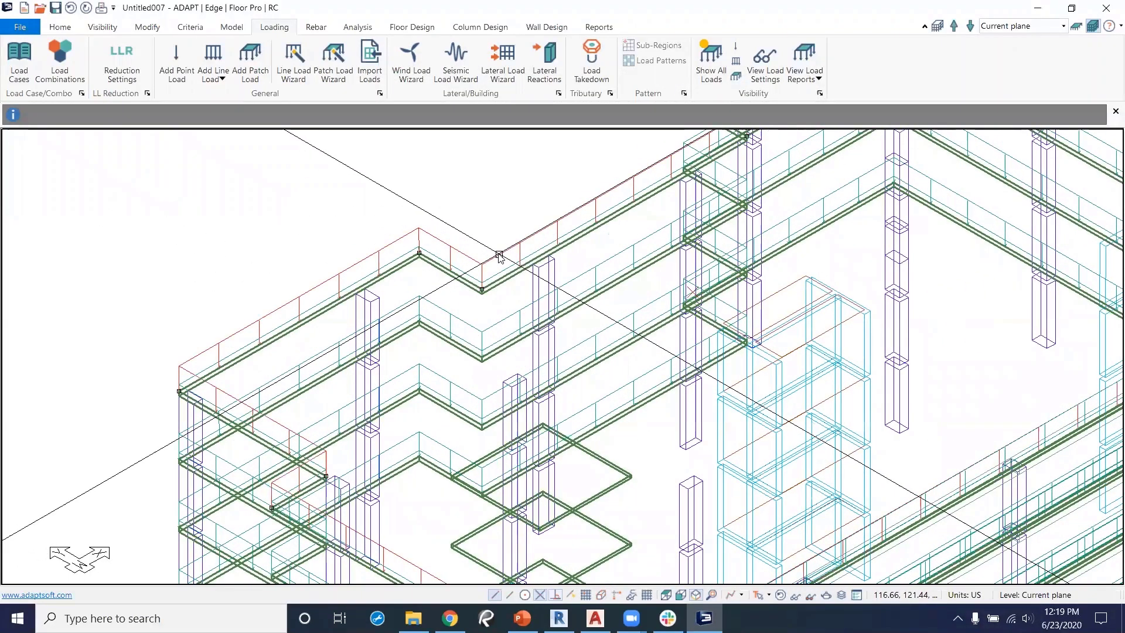
{"action": "left_click_drag", "start_coordinate": [337, 12], "coordinate": [298, 17]}
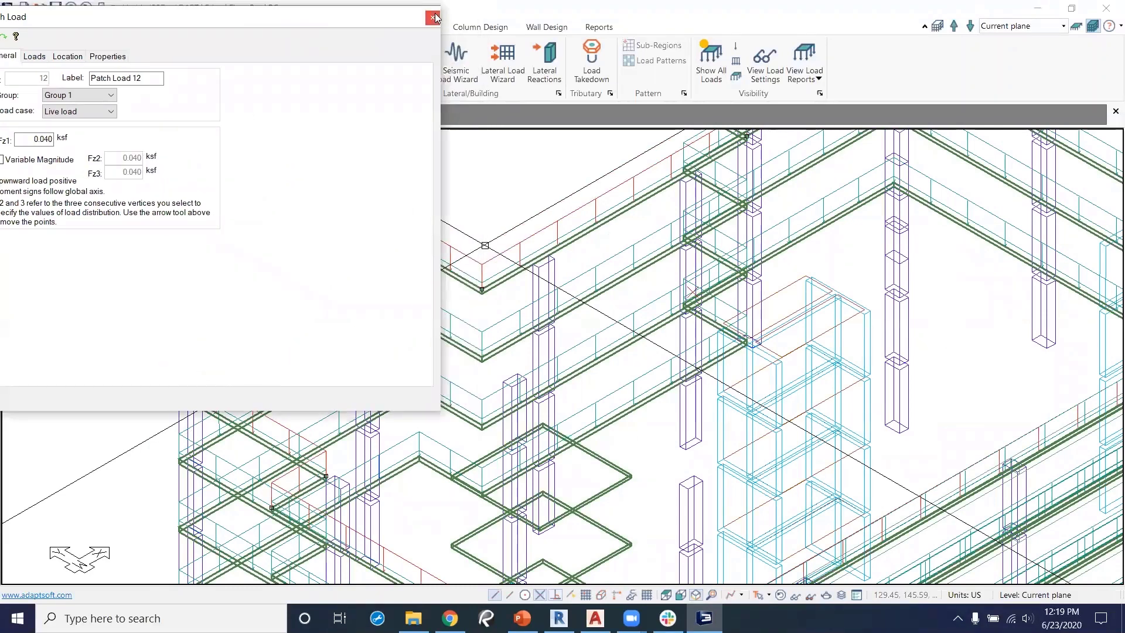
{"action": "left_click", "coordinate": [497, 257]}
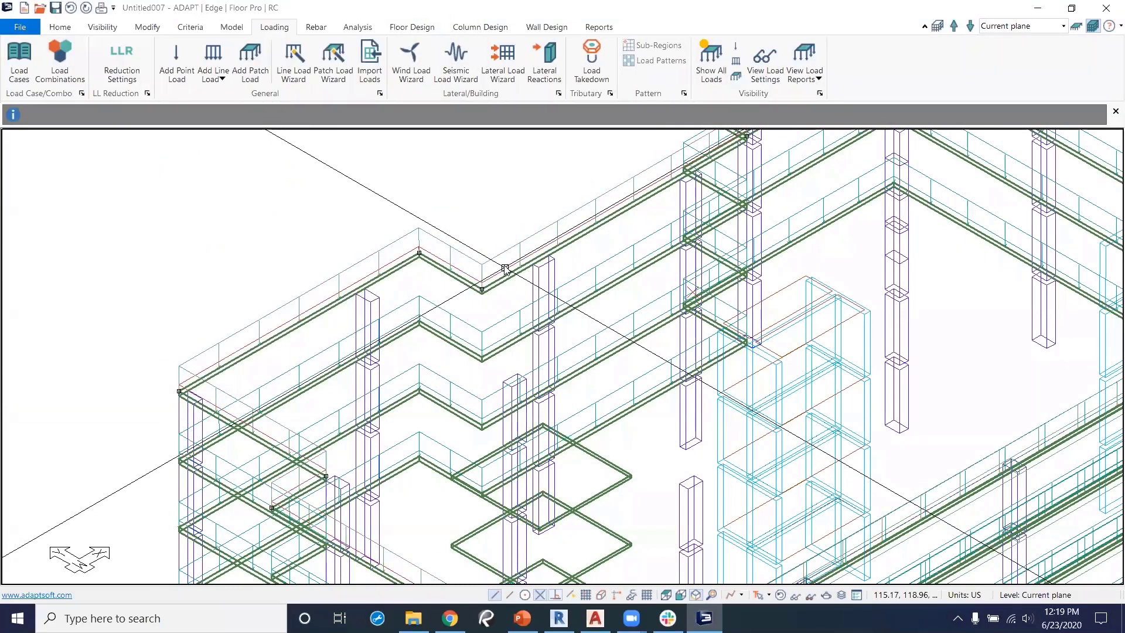
{"action": "double_click", "coordinate": [505, 267]}
{"action": "left_click", "coordinate": [471, 12]}
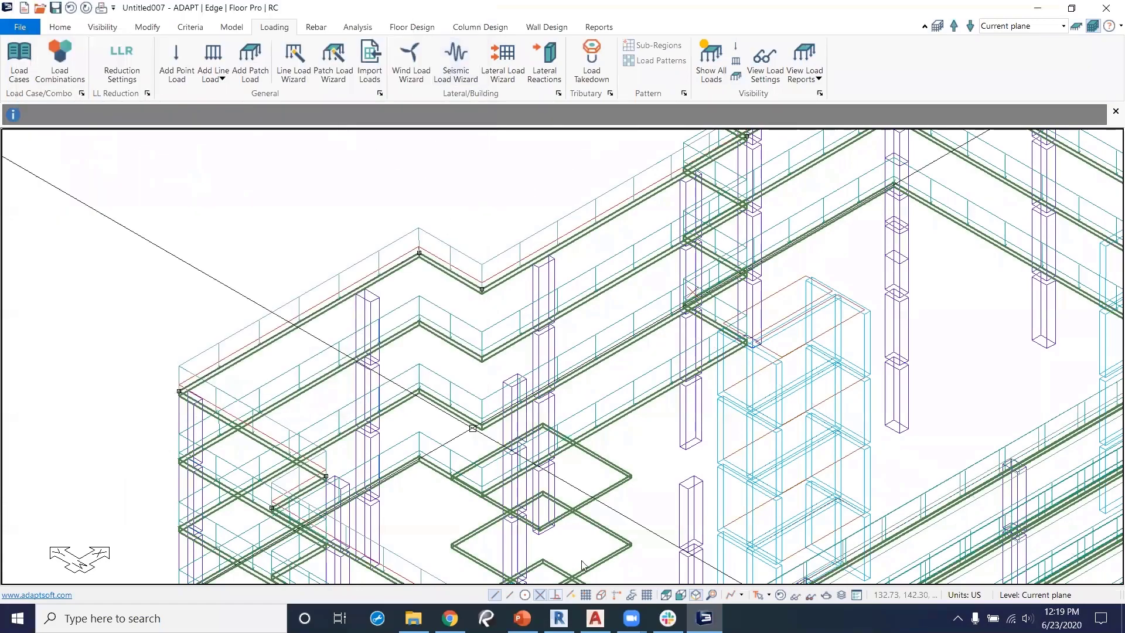
Generate ASCE 7-10 wind forces at 0 degrees from Roof to Bottom plane, with a 100 mph basic wind speed, as new load case Wind.
{"action": "middle_click_drag", "start_coordinate": [622, 433], "coordinate": [568, 350]}
{"action": "scroll", "coordinate": [568, 350], "scroll_direction": "down", "scroll_amount": 2}
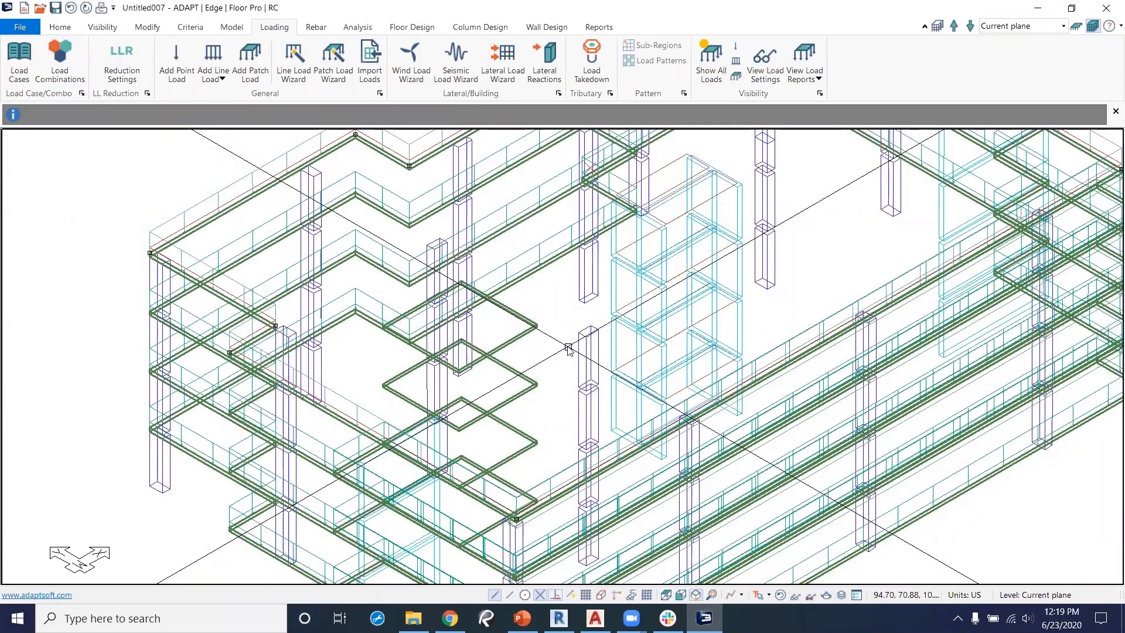
{"action": "scroll", "coordinate": [620, 384], "scroll_direction": "down", "scroll_amount": 3}
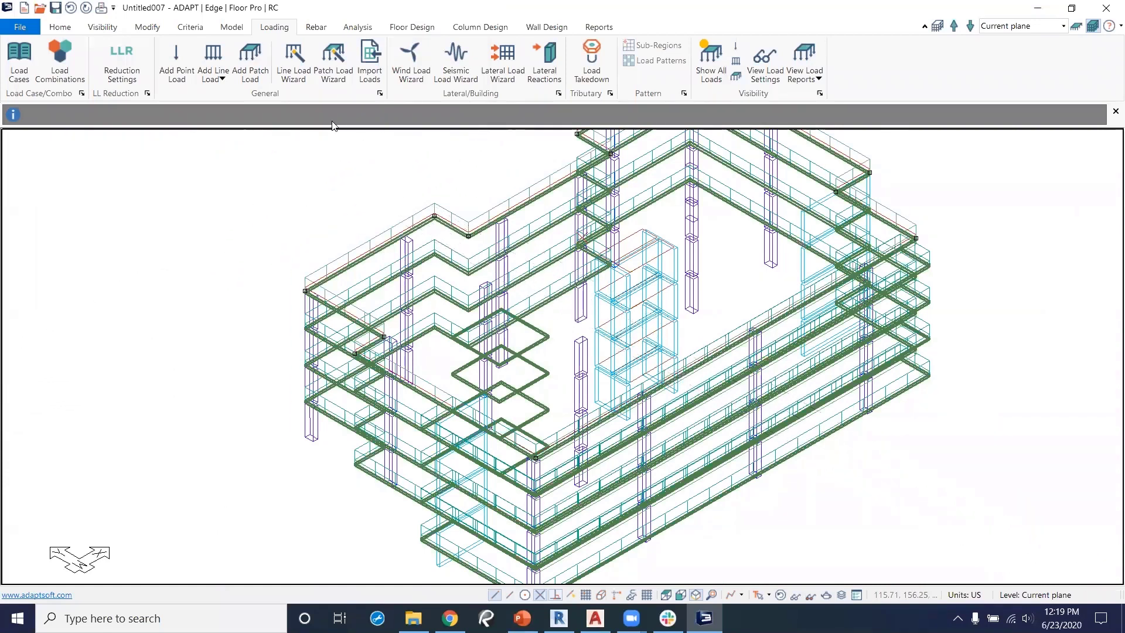
{"action": "left_click", "coordinate": [425, 63]}
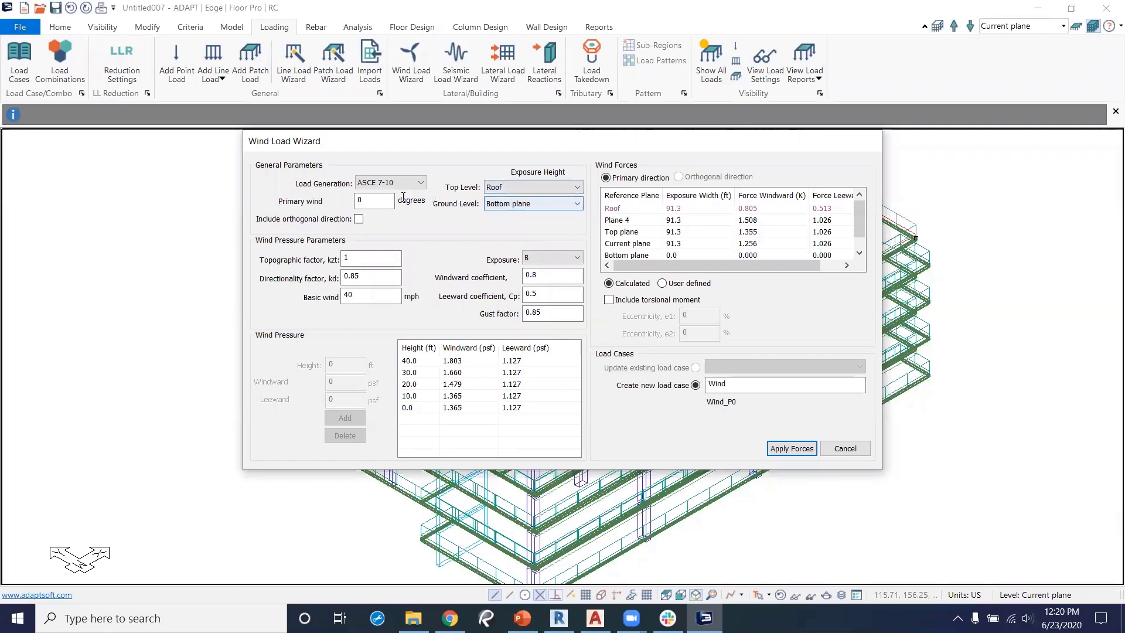
{"action": "double_click", "coordinate": [364, 297]}
{"action": "type", "text": "100"}
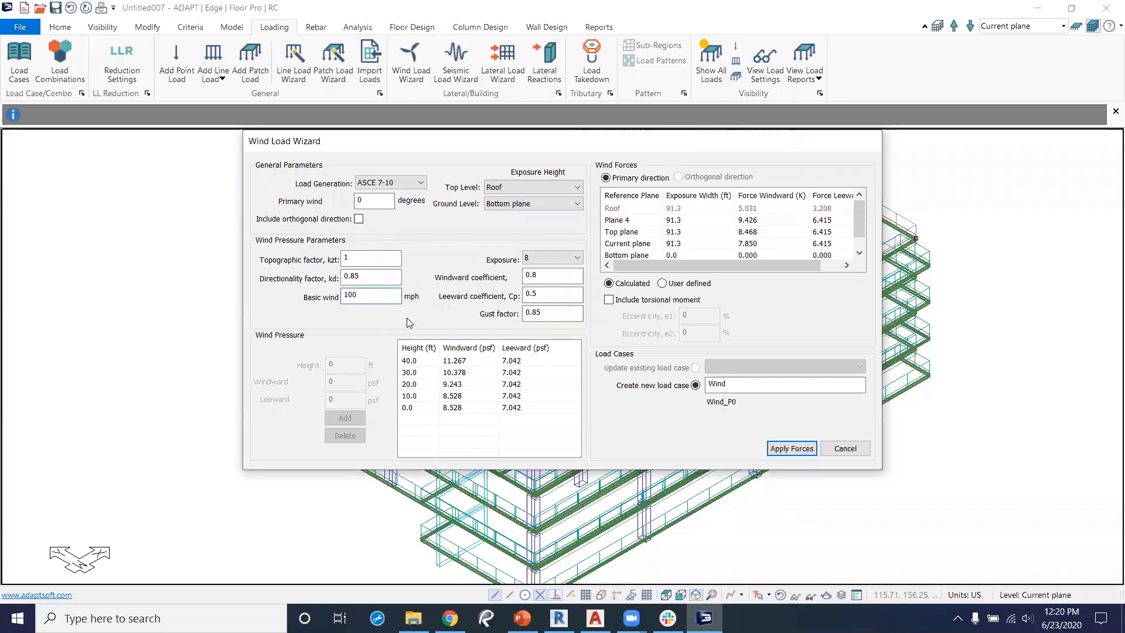
{"action": "left_click", "coordinate": [784, 446]}
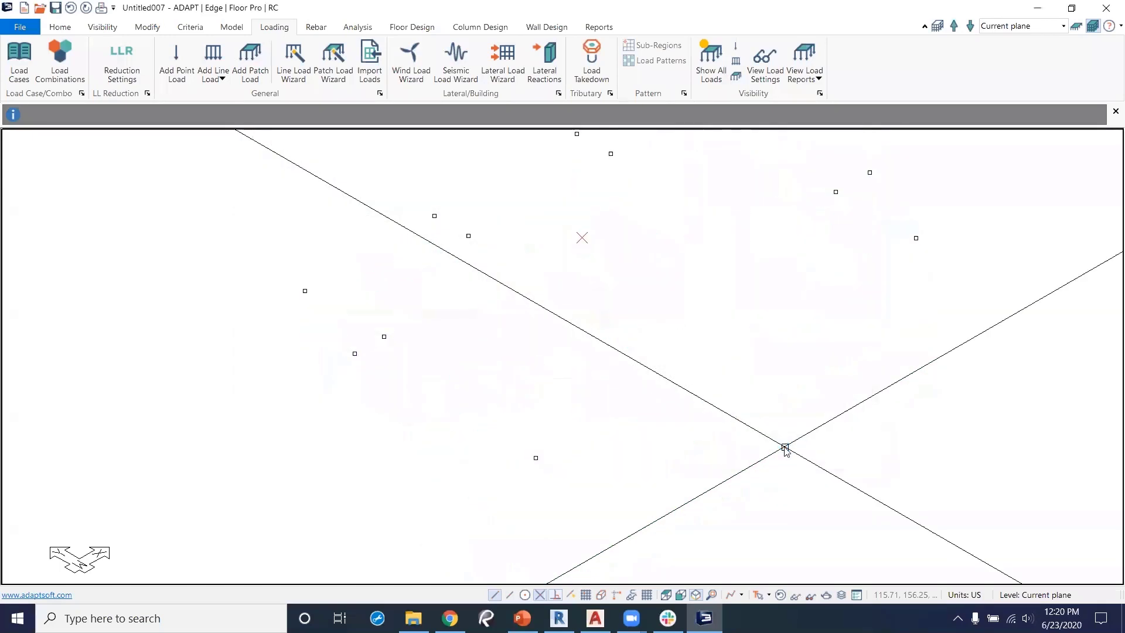
Check the generated wind loads in plan and isometric views and turn off the display of all loads.
{"action": "left_click", "coordinate": [666, 594]}
{"action": "scroll", "coordinate": [557, 394], "scroll_direction": "down", "scroll_amount": 4}
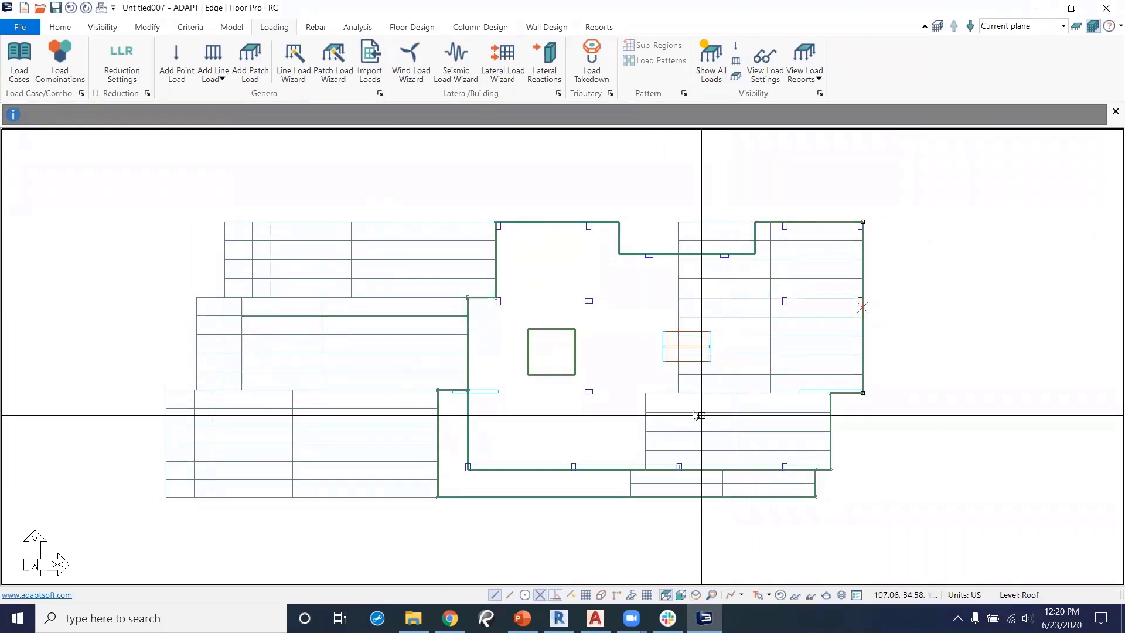
{"action": "left_click", "coordinate": [690, 595]}
{"action": "scroll", "coordinate": [642, 318], "scroll_direction": "up", "scroll_amount": 9}
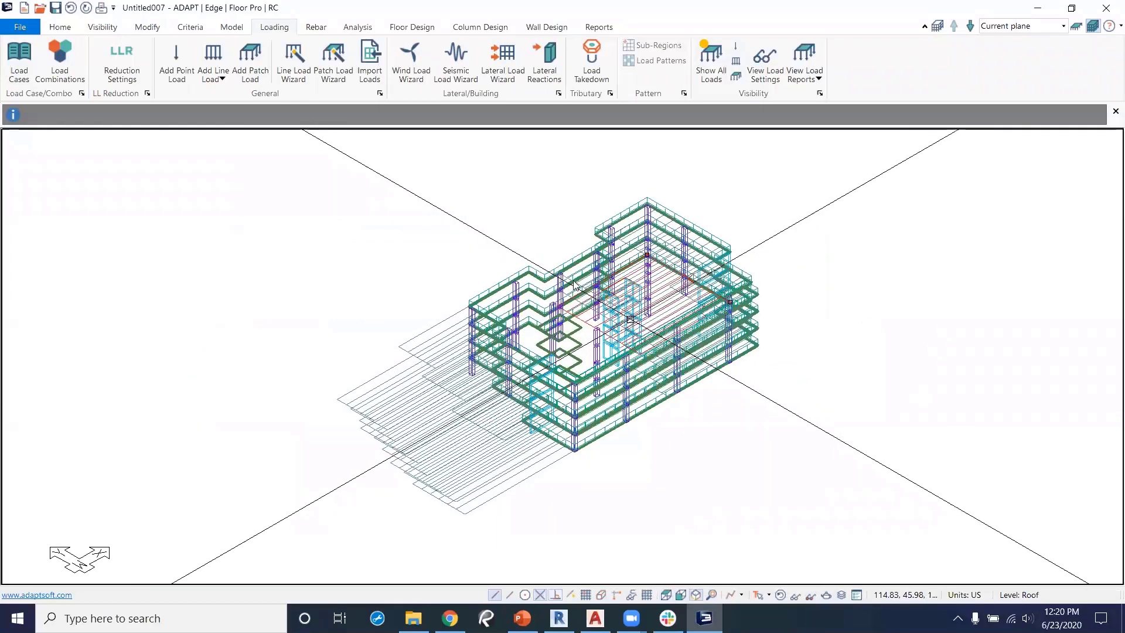
{"action": "key", "text": "Escape"}
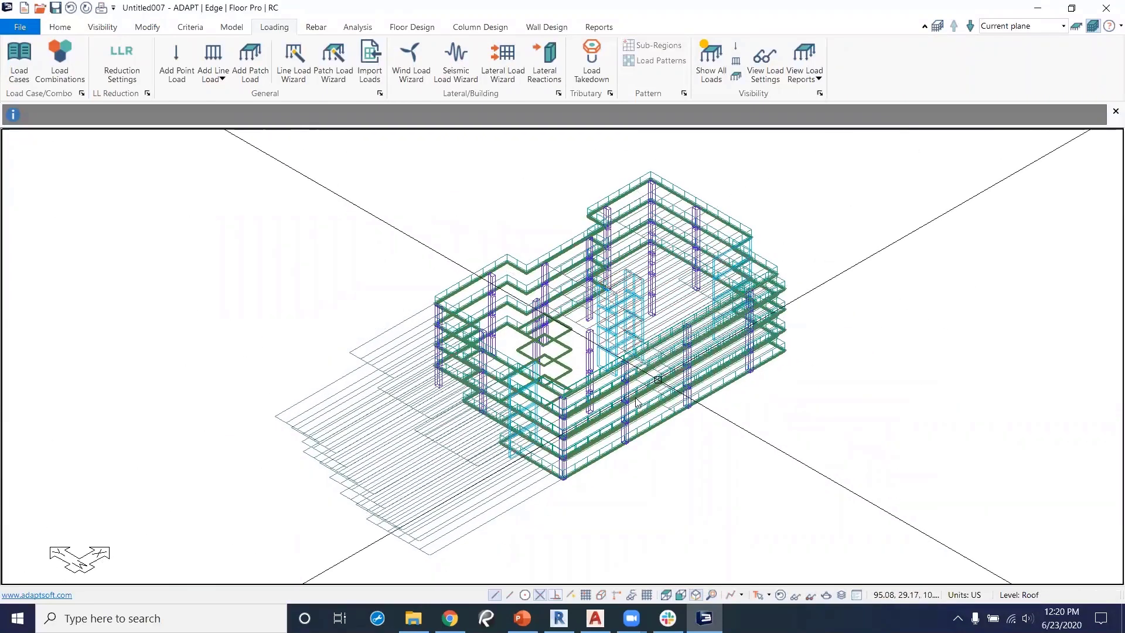
{"action": "left_click", "coordinate": [781, 598]}
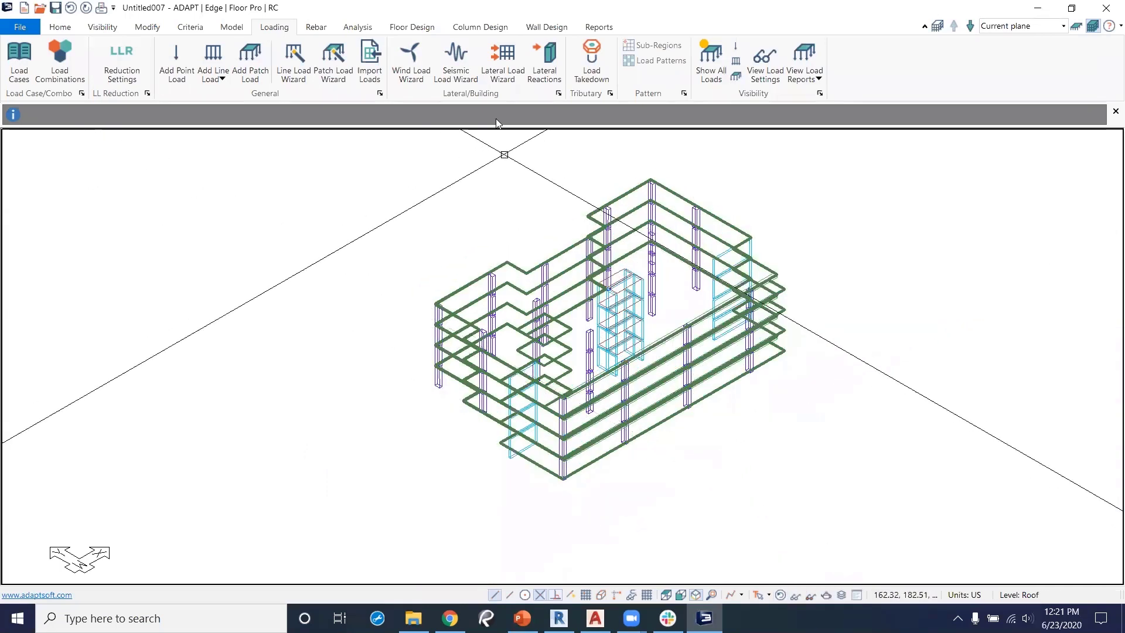
Create an ASCE 7-10 seismic load case EQx in the 0-degree direction with 5% eccentricity and check that it is available for updating.
{"action": "left_click", "coordinate": [452, 72]}
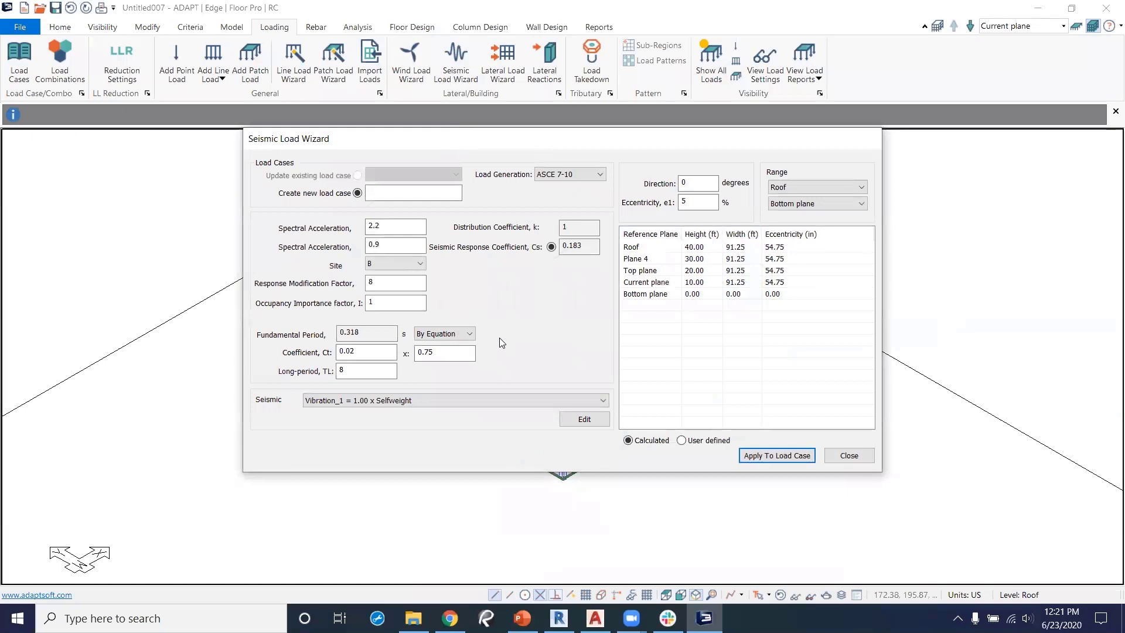
{"action": "left_click", "coordinate": [418, 196]}
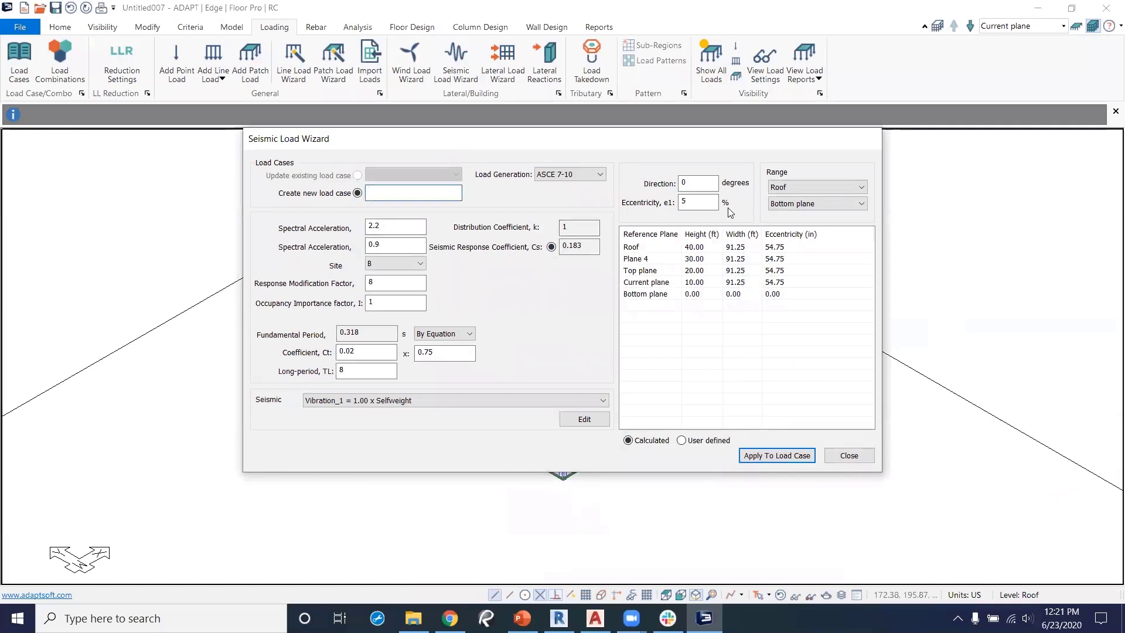
{"action": "type", "text": "EQX"}
{"action": "left_click", "coordinate": [774, 457]}
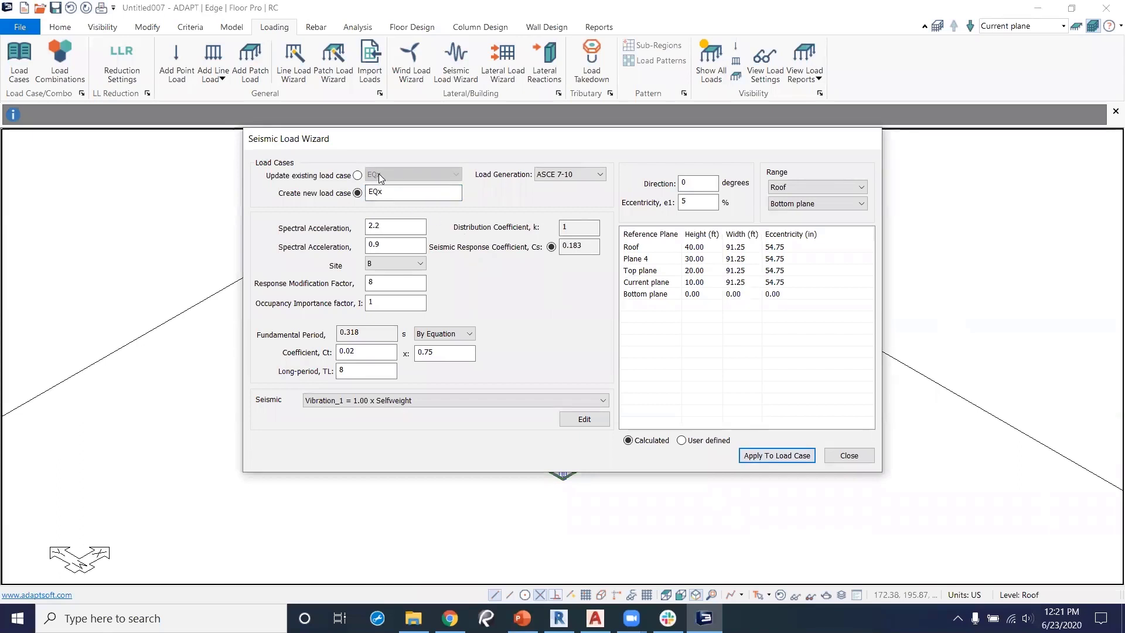
{"action": "left_click", "coordinate": [357, 176]}
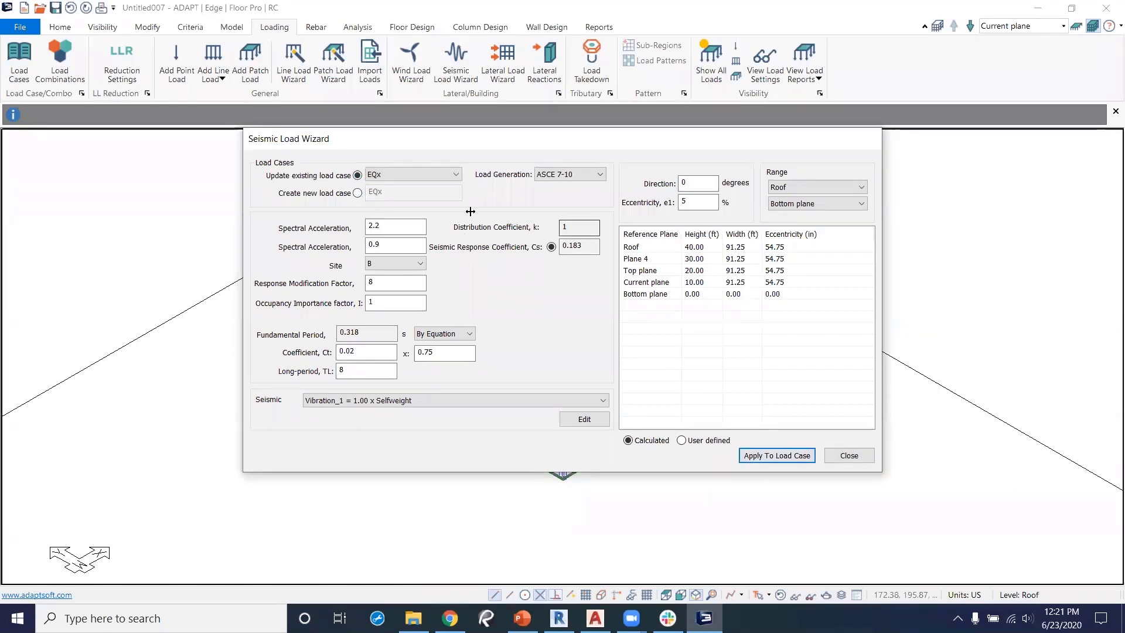
{"action": "left_click", "coordinate": [848, 456]}
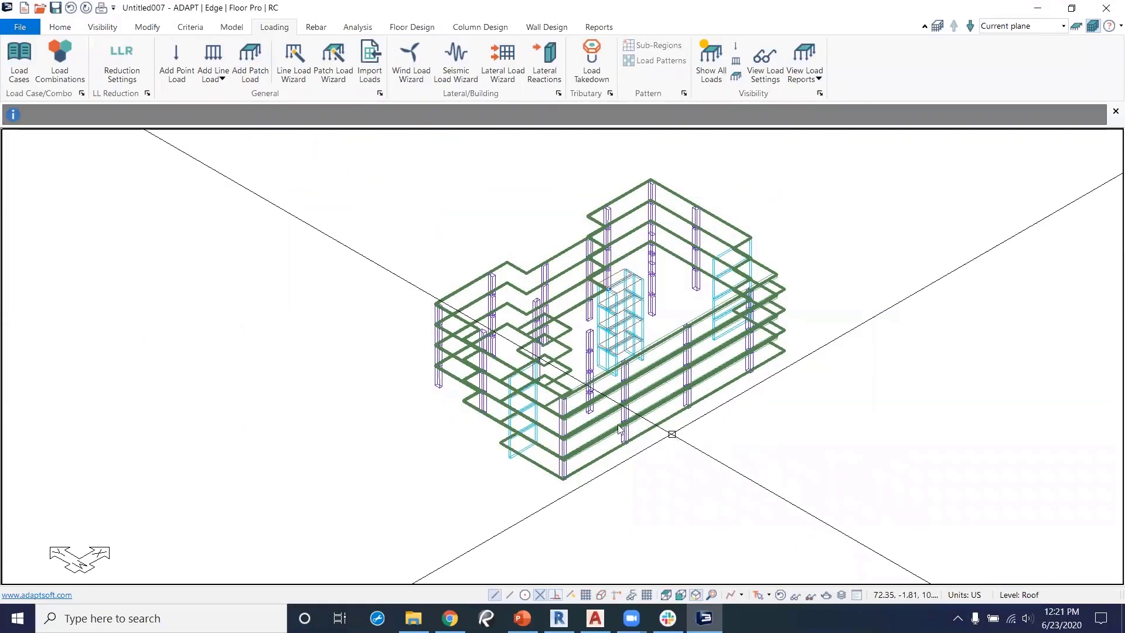
Add a new load combination with the STRENGTH design option and label it WindX.
{"action": "left_click", "coordinate": [66, 61]}
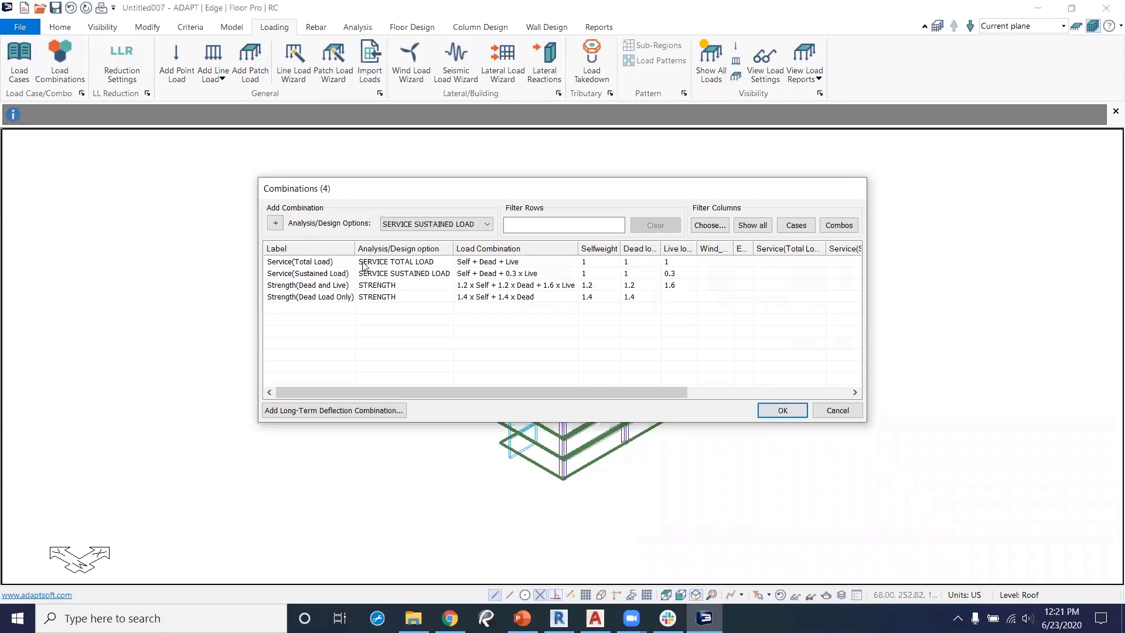
{"action": "left_click", "coordinate": [474, 225]}
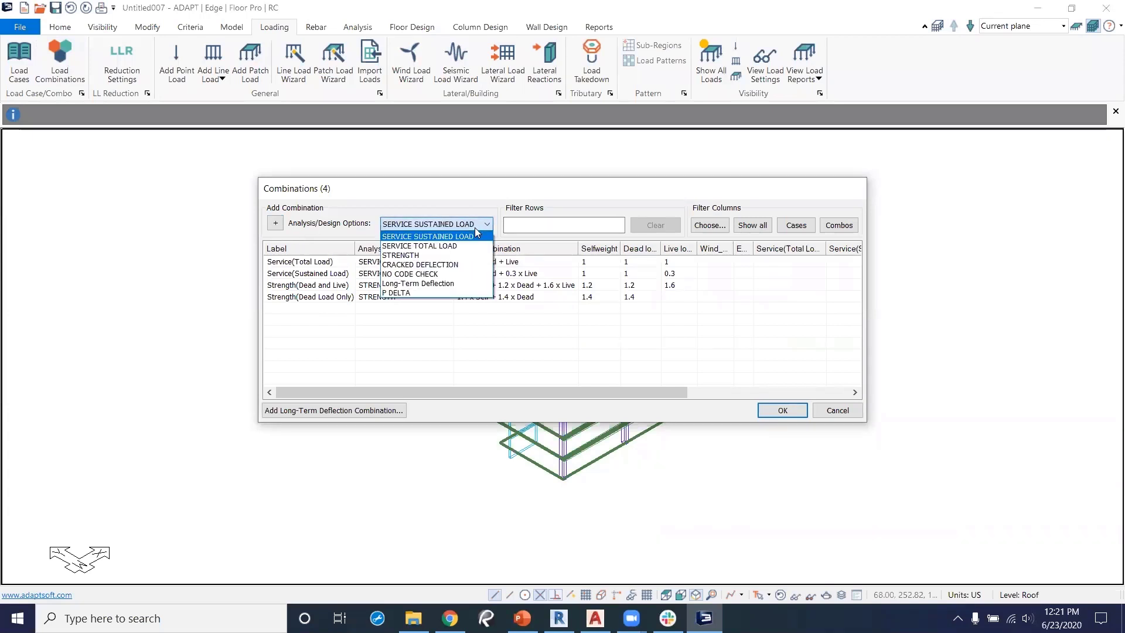
{"action": "left_click", "coordinate": [413, 256]}
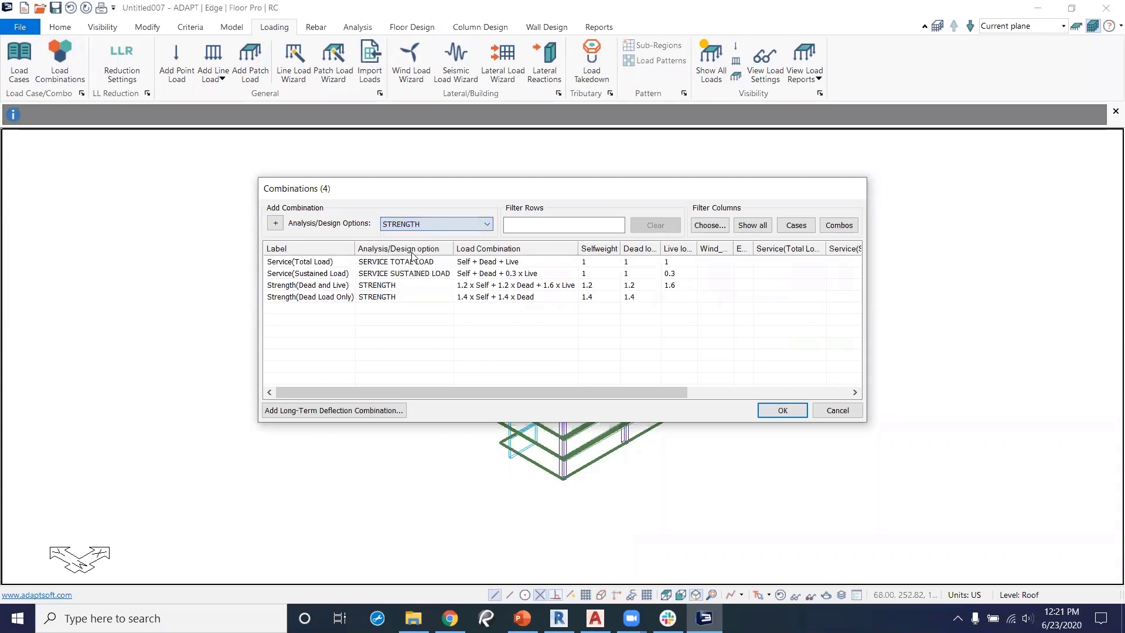
{"action": "left_click", "coordinate": [275, 223]}
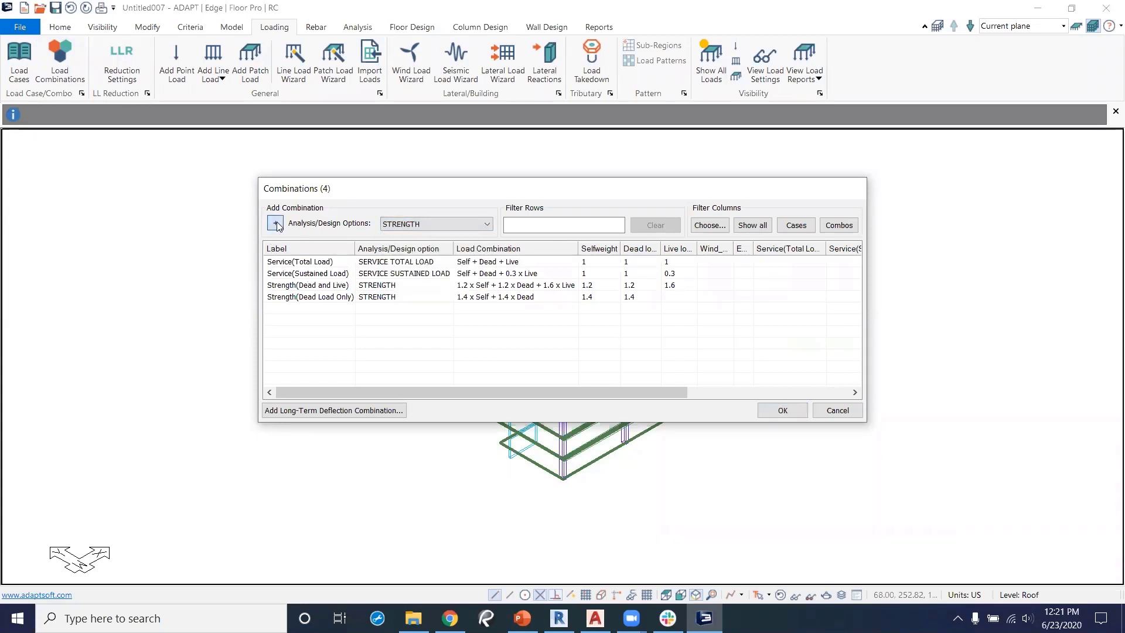
{"action": "left_click", "coordinate": [317, 311]}
{"action": "left_click", "coordinate": [317, 308]}
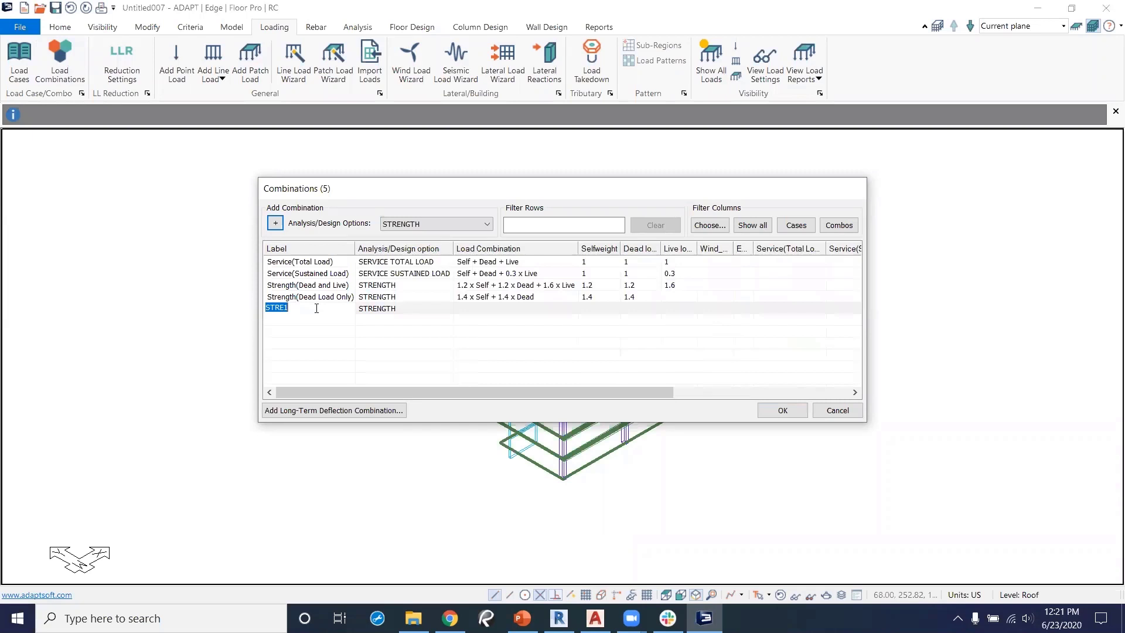
{"action": "type", "text": "WindX"}
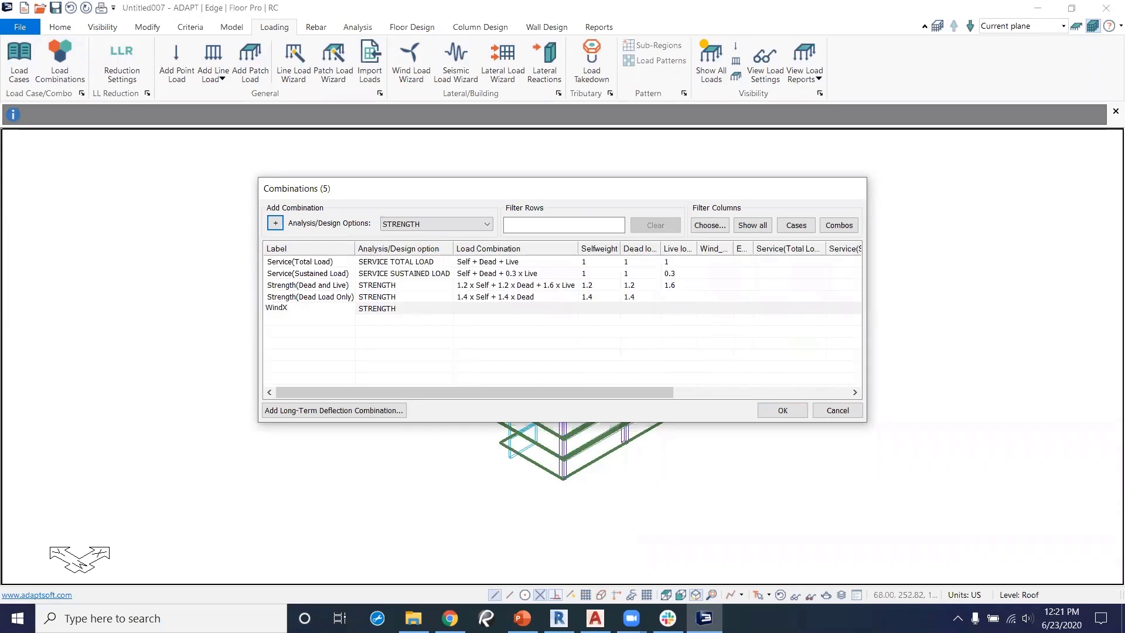
Set the WindX combination factors to 0.9 for selfweight, 0.9 for dead load and 1 for wind.
{"action": "left_click", "coordinate": [515, 311]}
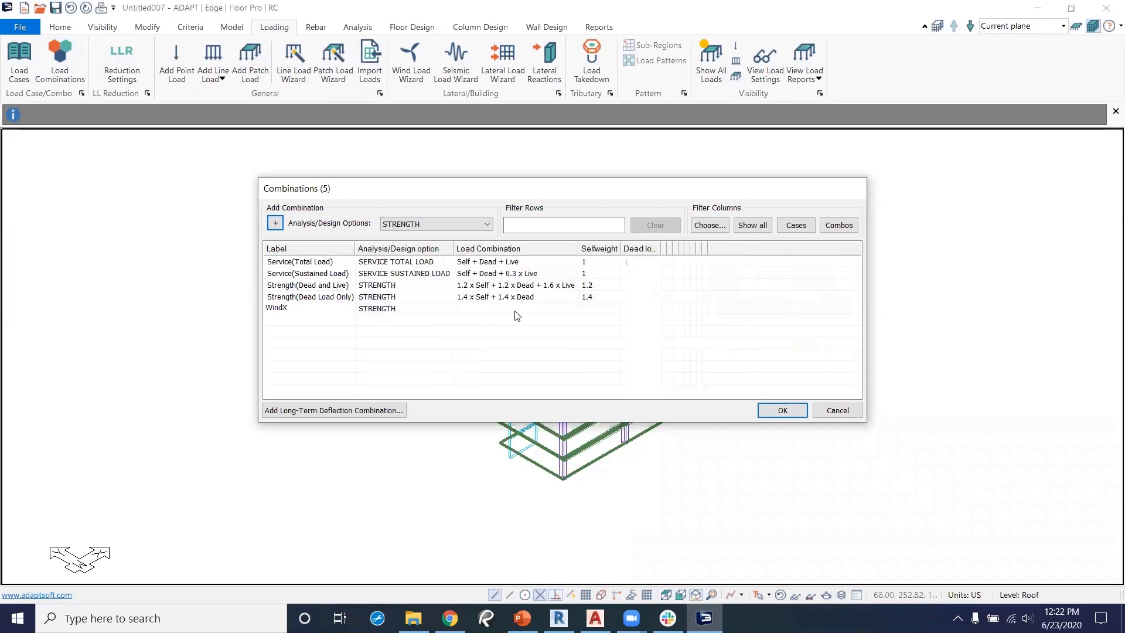
{"action": "left_click", "coordinate": [602, 310]}
{"action": "left_click", "coordinate": [602, 311]}
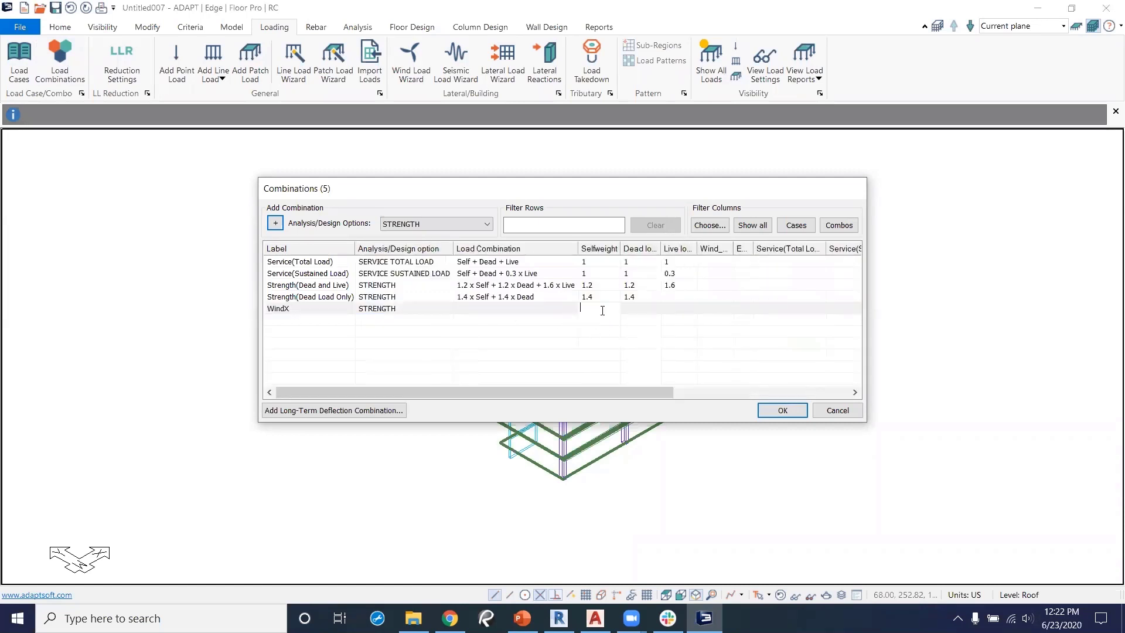
{"action": "type", "text": "0.9"}
{"action": "left_click", "coordinate": [637, 308]}
{"action": "left_click", "coordinate": [637, 308]}
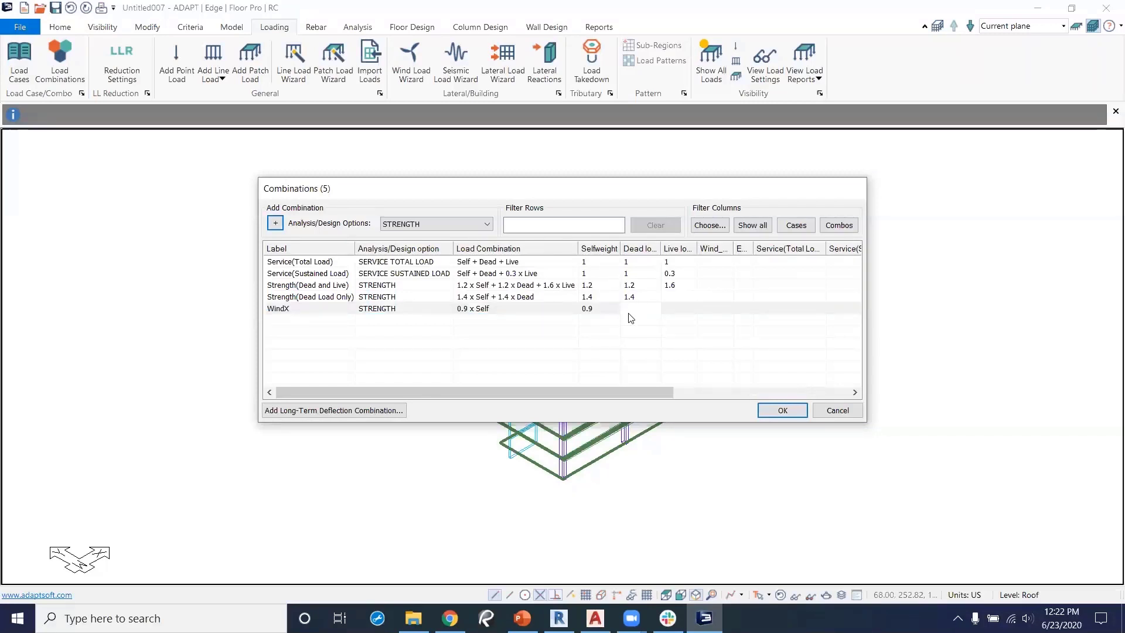
{"action": "type", "text": "0.9"}
{"action": "left_click", "coordinate": [669, 309]}
{"action": "left_click", "coordinate": [669, 308]}
{"action": "left_click", "coordinate": [711, 310]}
{"action": "left_click", "coordinate": [711, 310]}
{"action": "key", "text": "Return"}
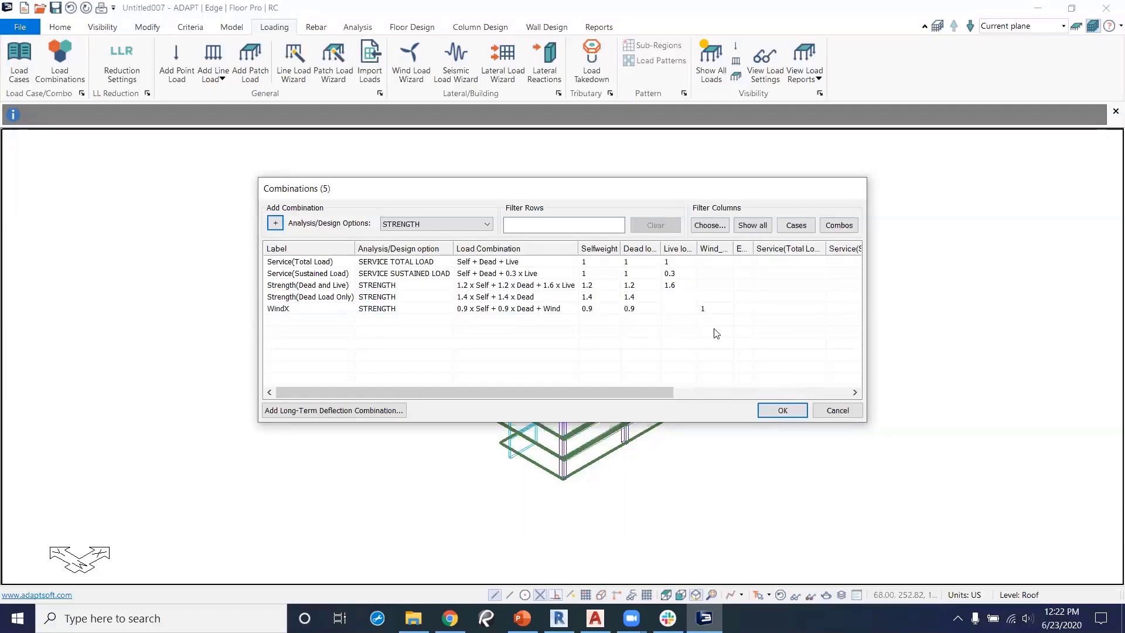
Clone the WindX combination and label the copy SeismicX.
{"action": "right_click", "coordinate": [290, 311]}
{"action": "left_click", "coordinate": [338, 318]}
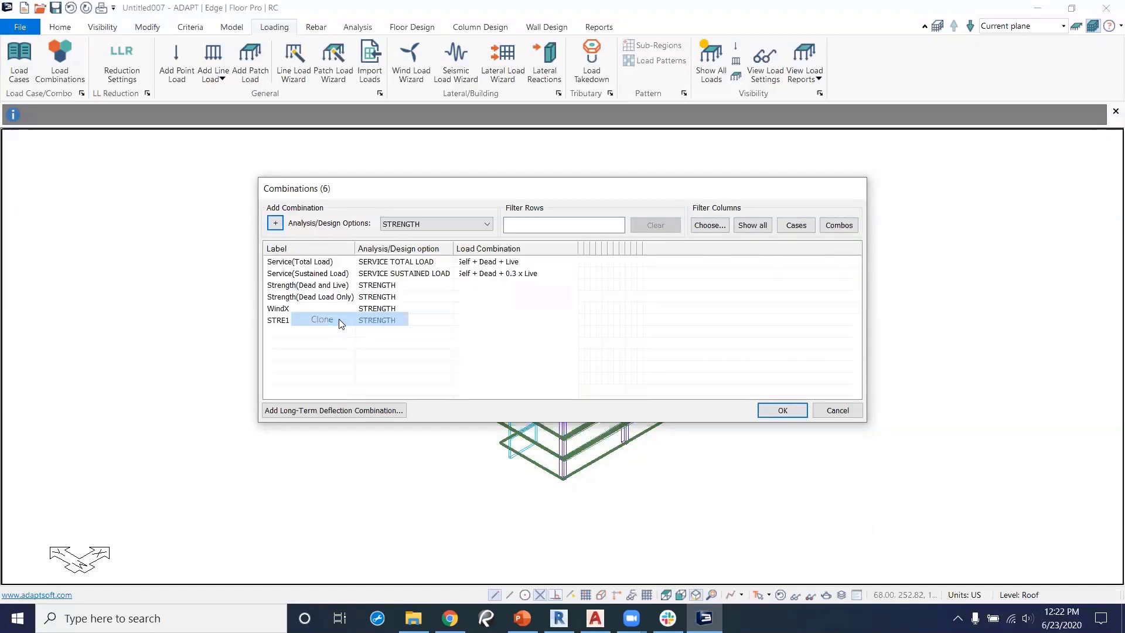
{"action": "left_click", "coordinate": [291, 320]}
{"action": "left_click", "coordinate": [291, 320]}
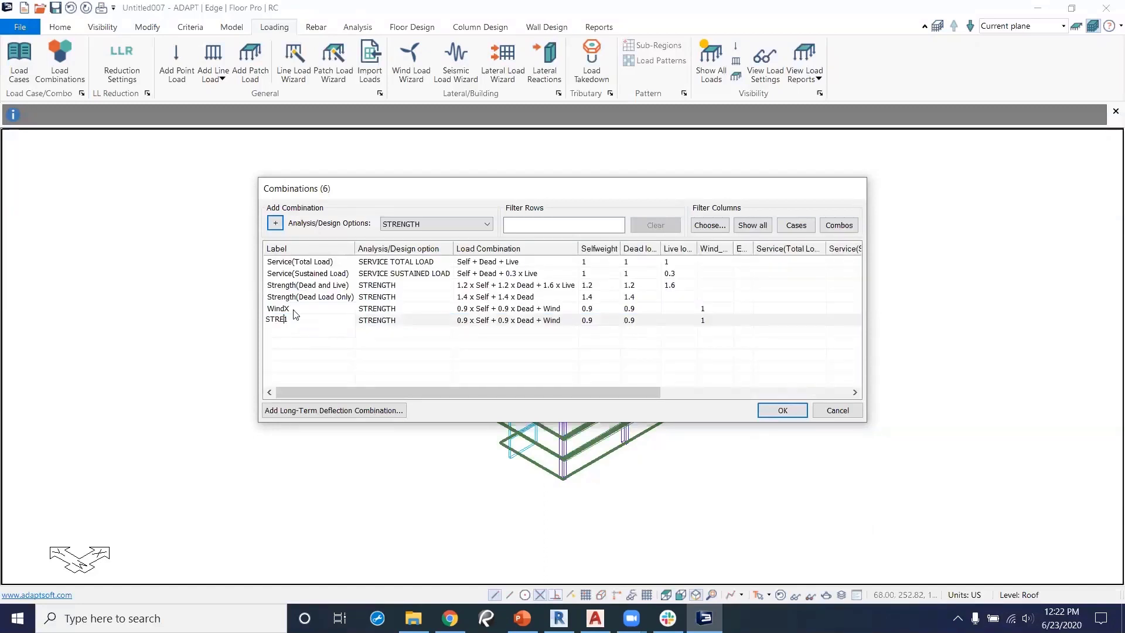
{"action": "left_click_drag", "start_coordinate": [273, 324], "coordinate": [267, 322]}
{"action": "type", "text": "Seismi"}
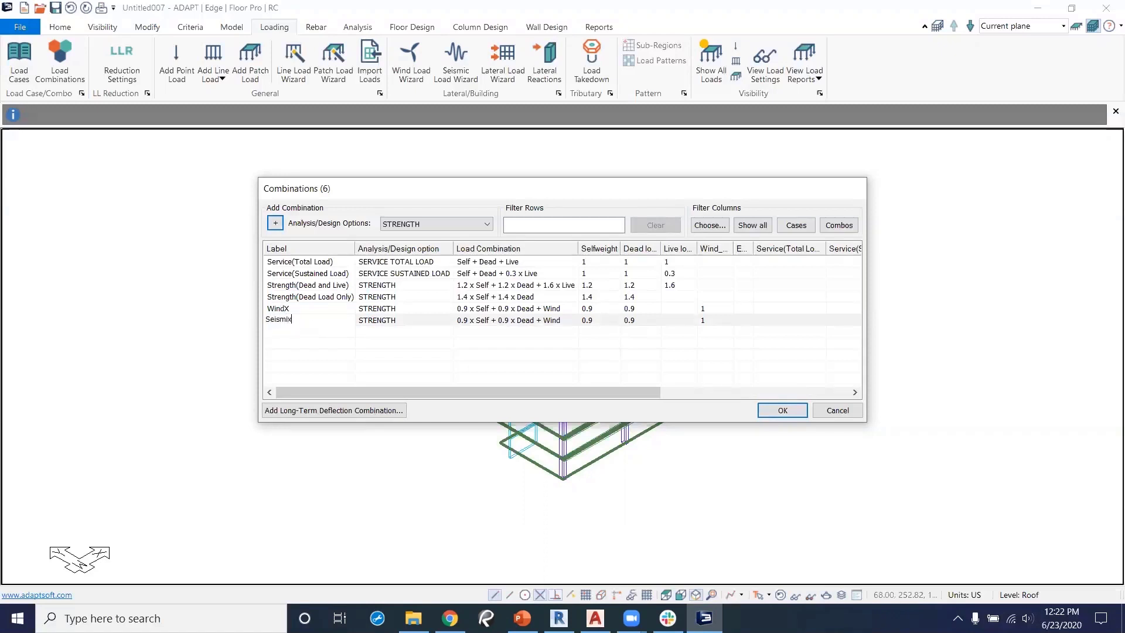
{"action": "type", "text": "cX"}
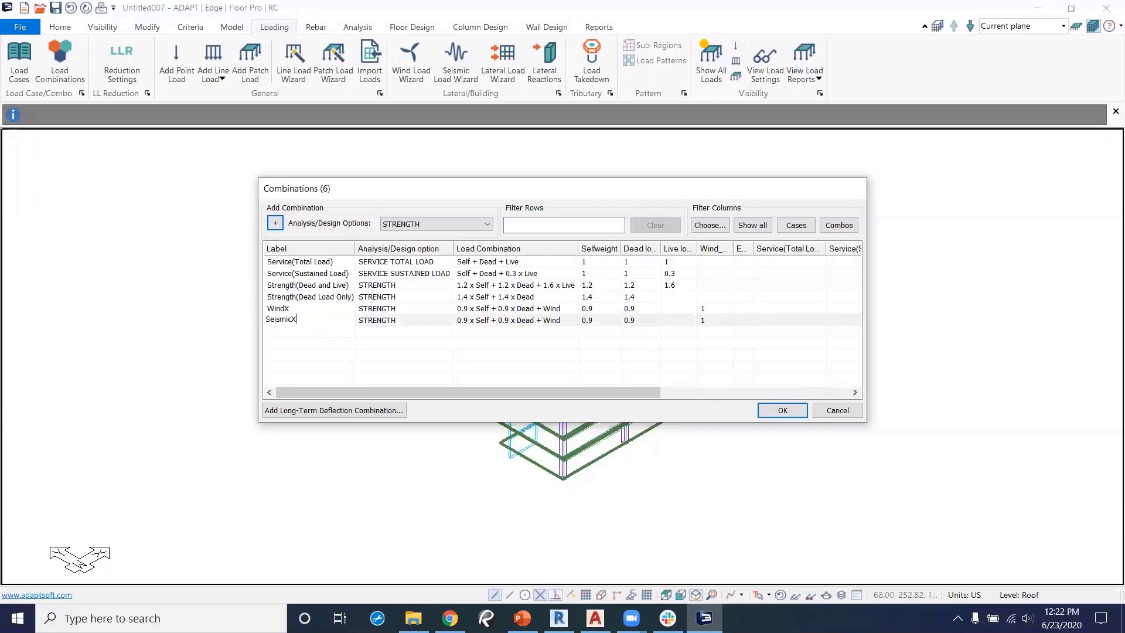
In SeismicX, remove the wind factor and set the EQx factor to 1, then save the load combinations.
{"action": "left_click", "coordinate": [726, 321]}
{"action": "left_click", "coordinate": [725, 322]}
{"action": "key", "text": "BackSpace"}
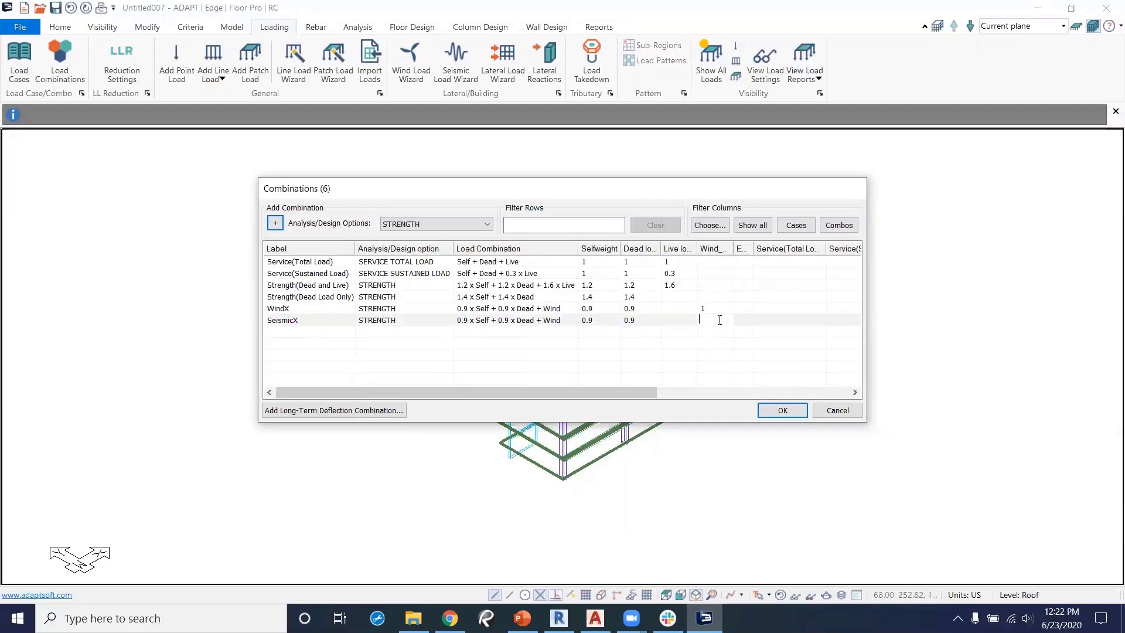
{"action": "left_click", "coordinate": [747, 326]}
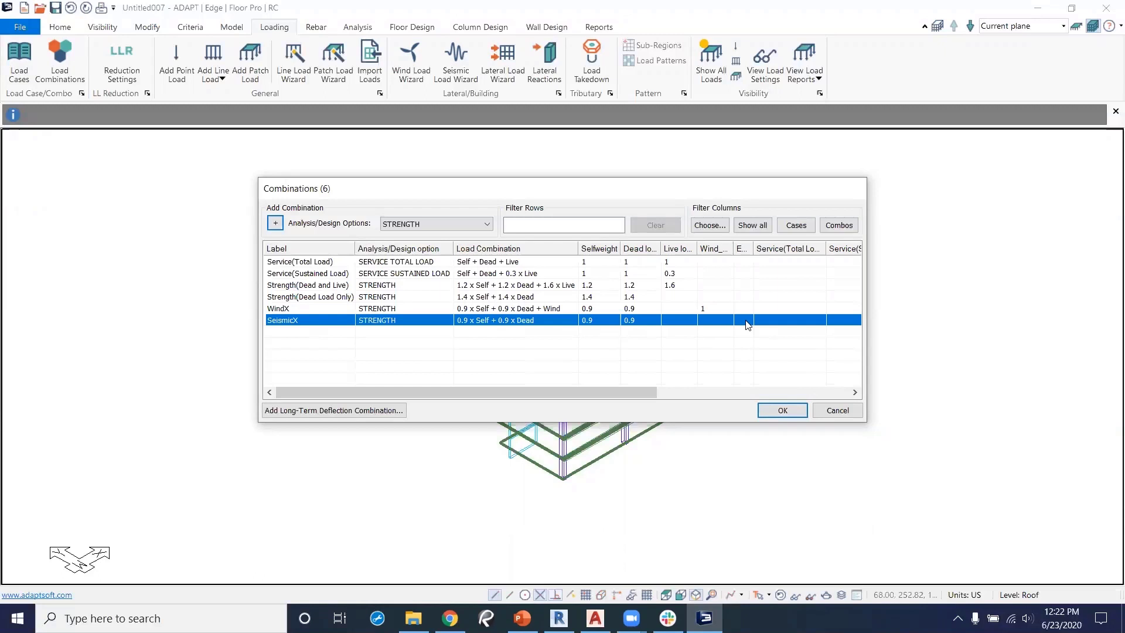
{"action": "left_click", "coordinate": [746, 321]}
{"action": "type", "text": "1"}
{"action": "left_click", "coordinate": [751, 337]}
{"action": "left_click_drag", "start_coordinate": [751, 248], "coordinate": [775, 249]}
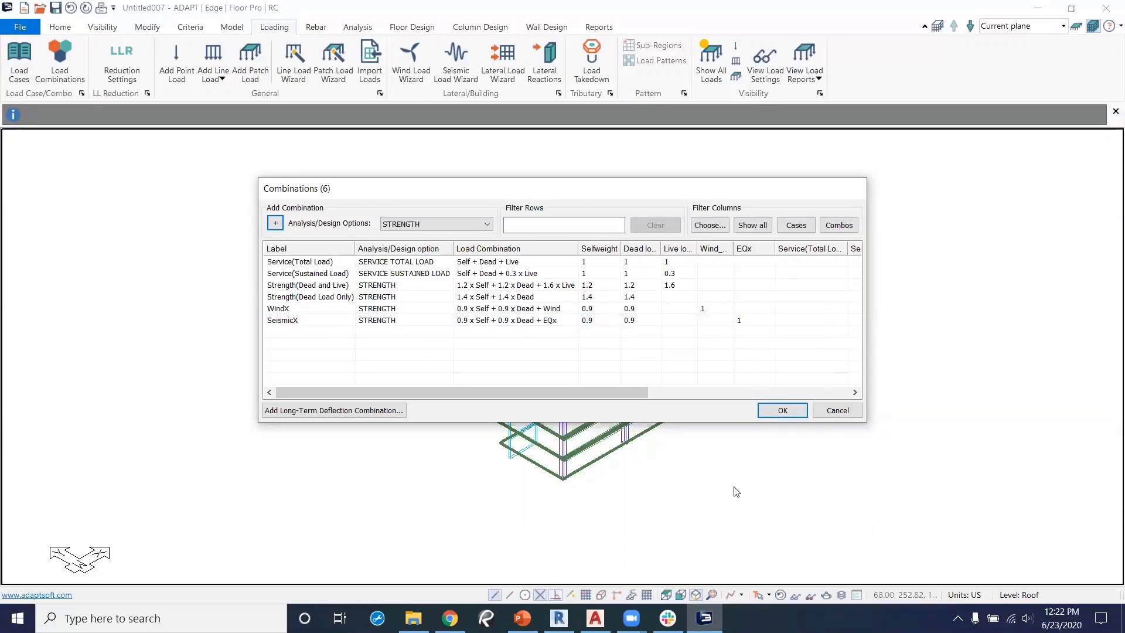
{"action": "left_click", "coordinate": [783, 410]}
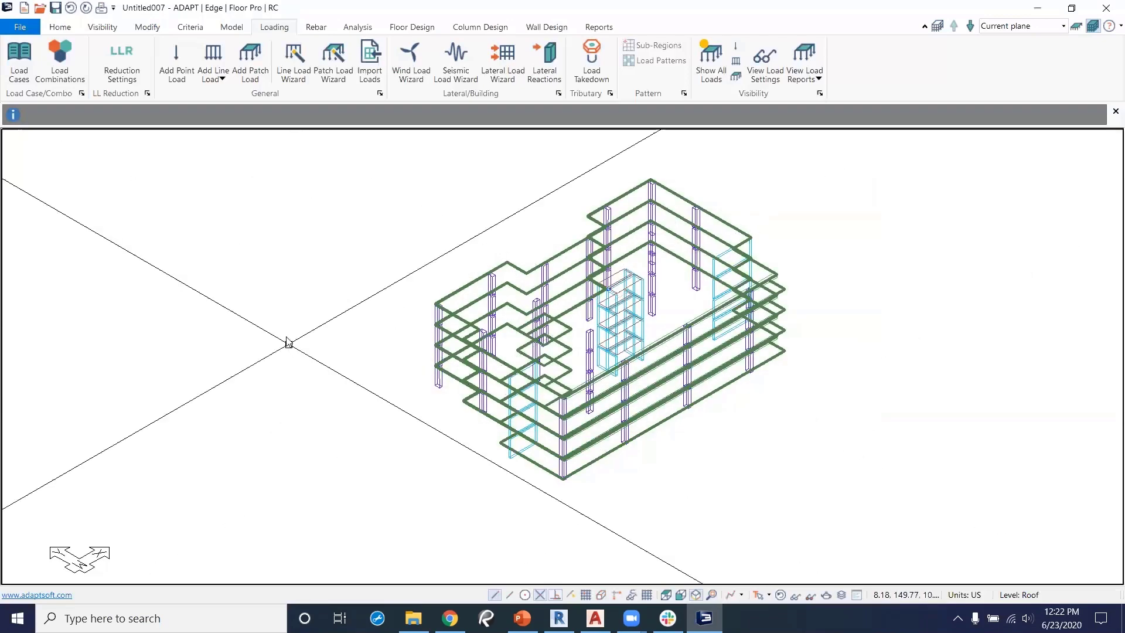
Review the general and building load cases in the load case library and reopen the load combinations.
{"action": "left_click", "coordinate": [26, 61]}
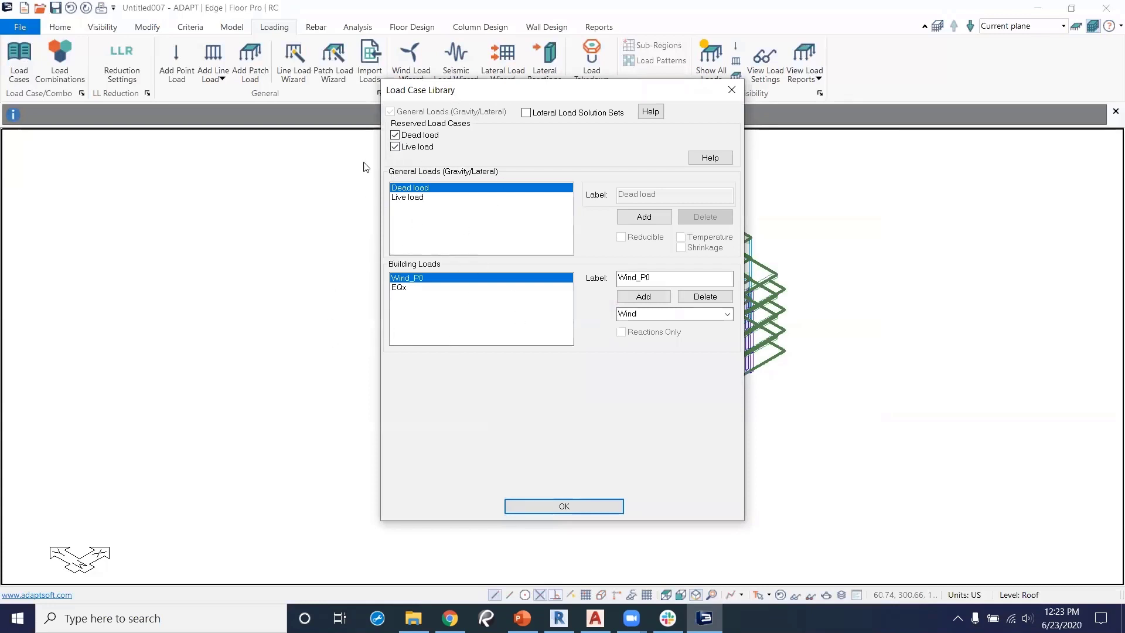
{"action": "left_click", "coordinate": [584, 508]}
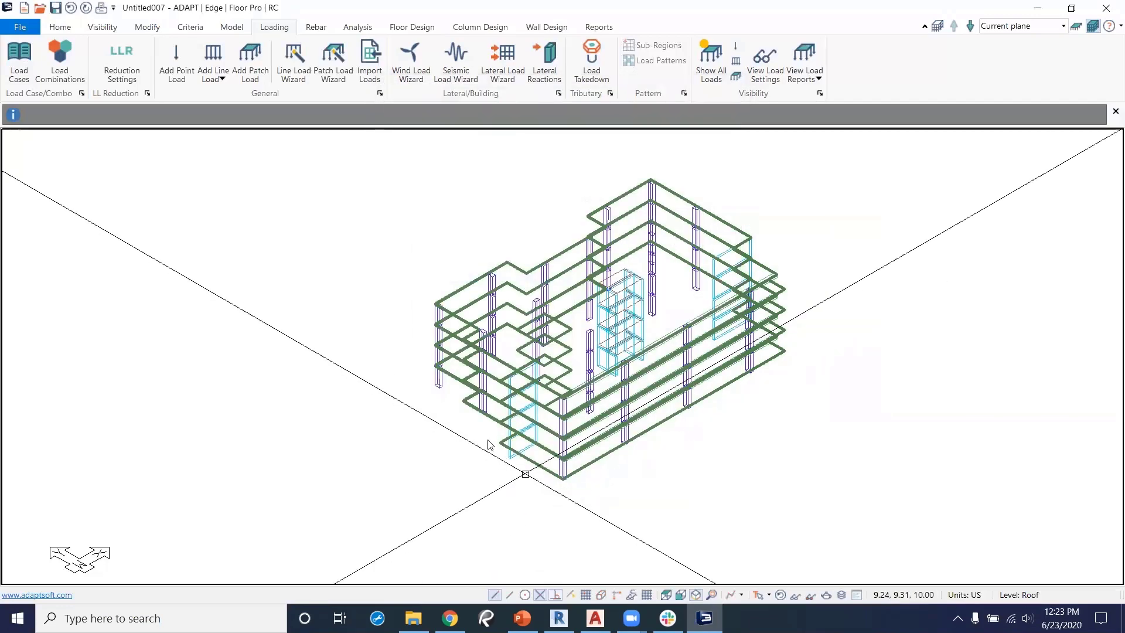
{"action": "left_click", "coordinate": [60, 79]}
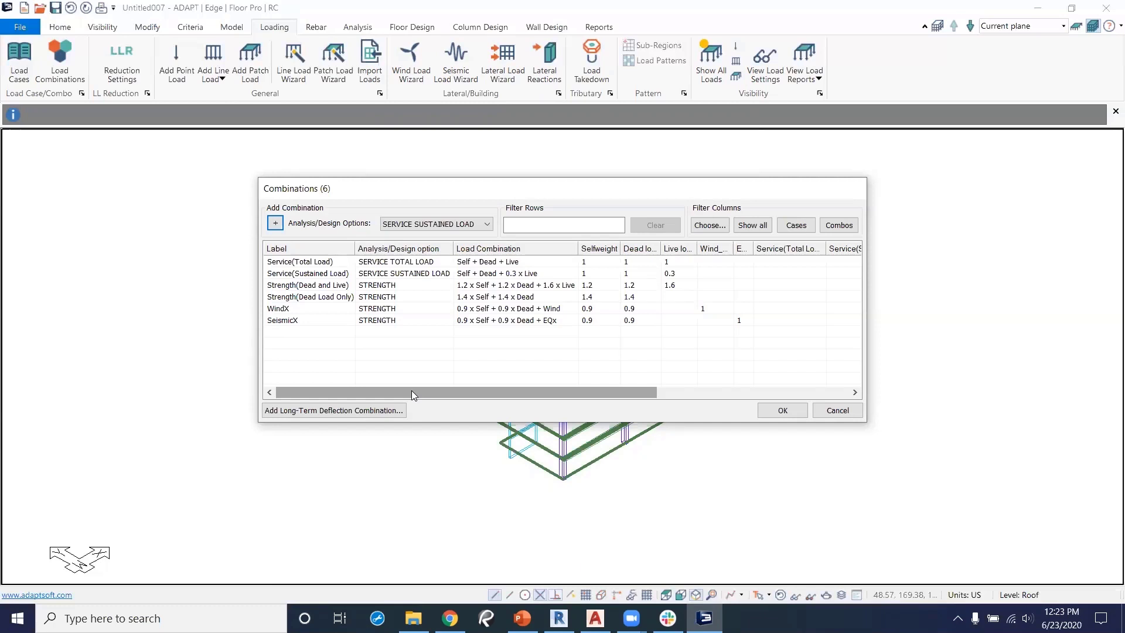
Close the load combinations and save the model as Webinar in the Documents folder.
{"action": "left_click", "coordinate": [782, 412]}
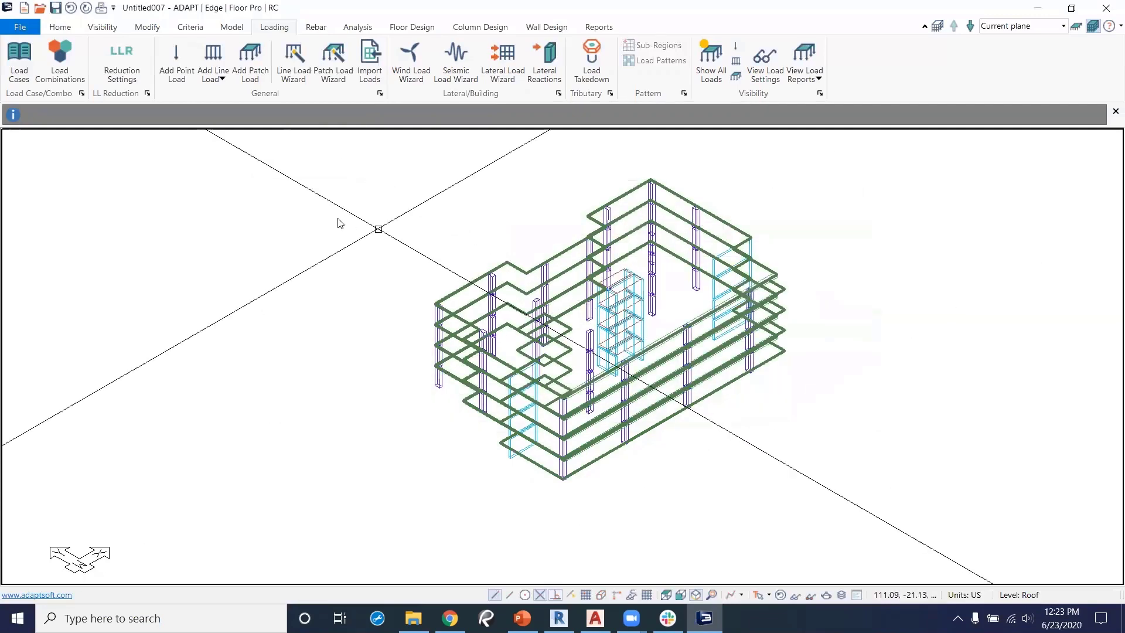
{"action": "left_click", "coordinate": [18, 27]}
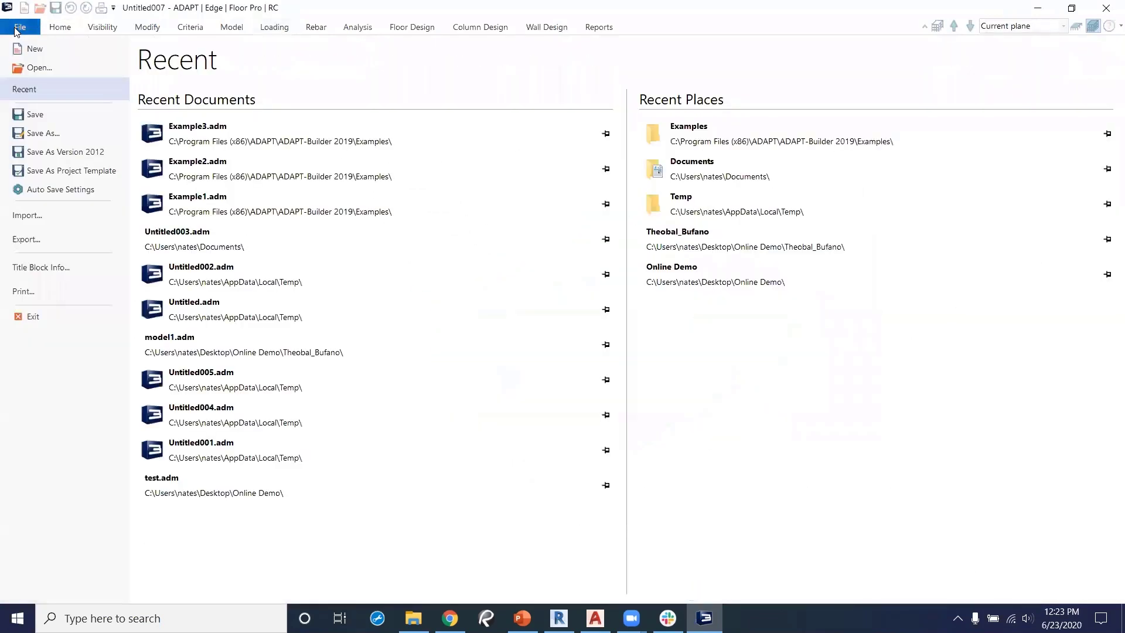
{"action": "left_click", "coordinate": [35, 114]}
{"action": "left_click", "coordinate": [398, 247]}
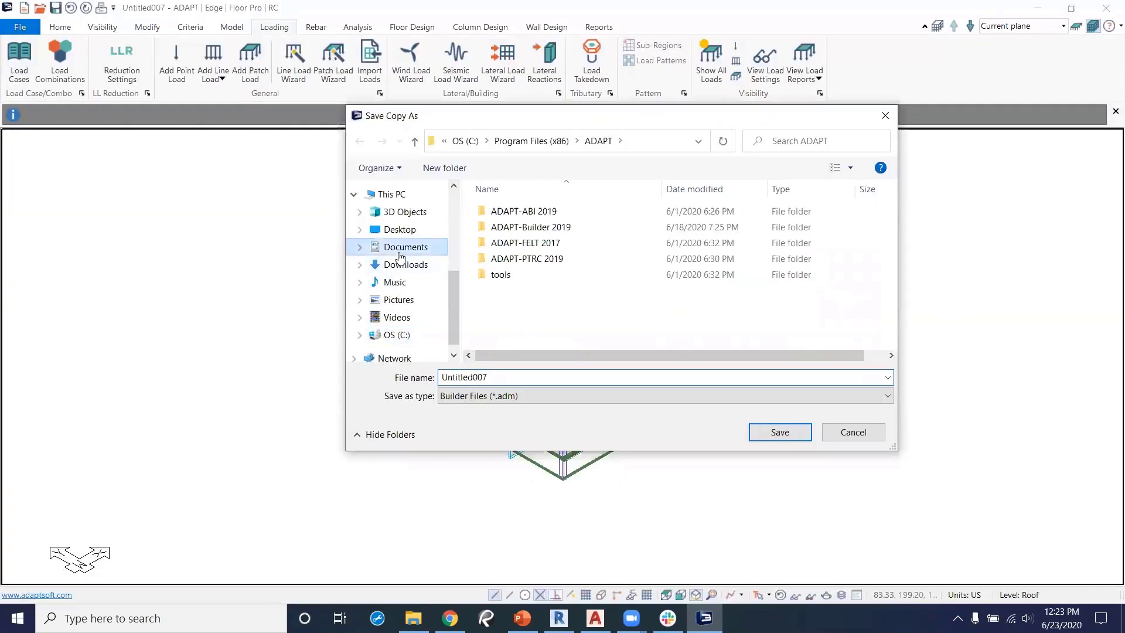
{"action": "double_click", "coordinate": [506, 377]}
{"action": "type", "text": "Webi"}
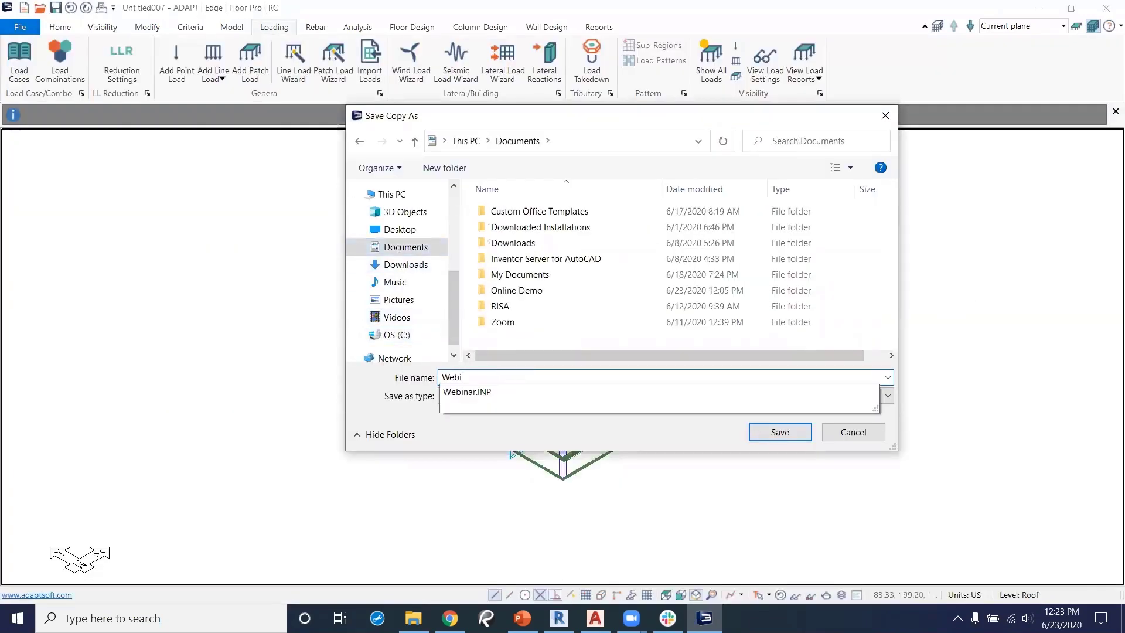
{"action": "type", "text": "nar"}
{"action": "left_click", "coordinate": [779, 431]}
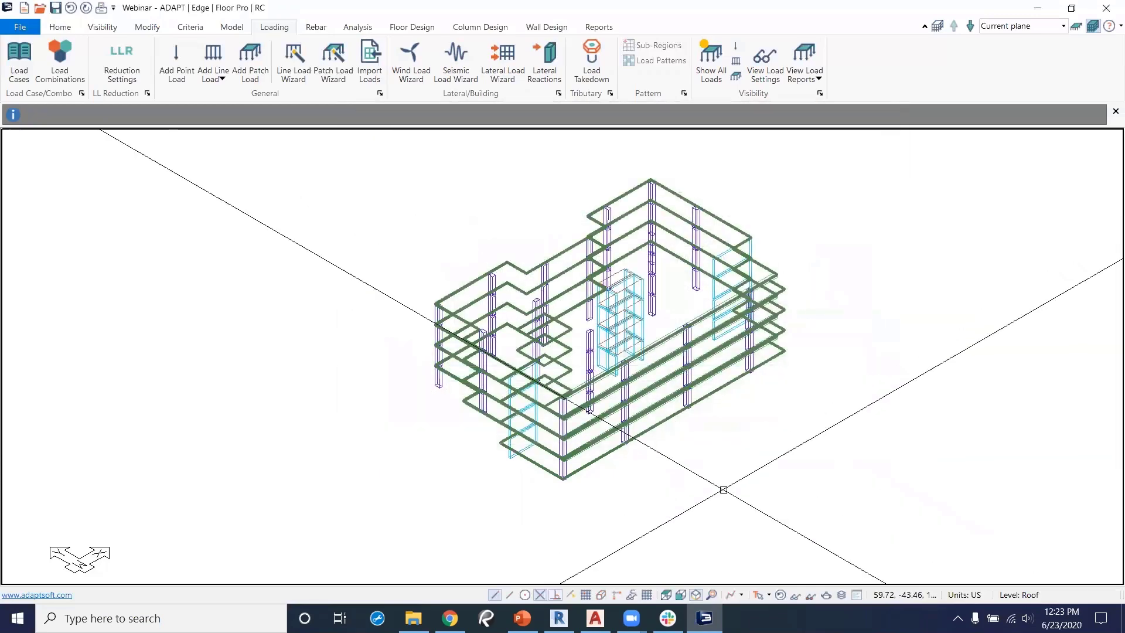
Add a second concrete material with a 28-day cylinder strength of 5000 psi.
{"action": "left_click", "coordinate": [195, 24]}
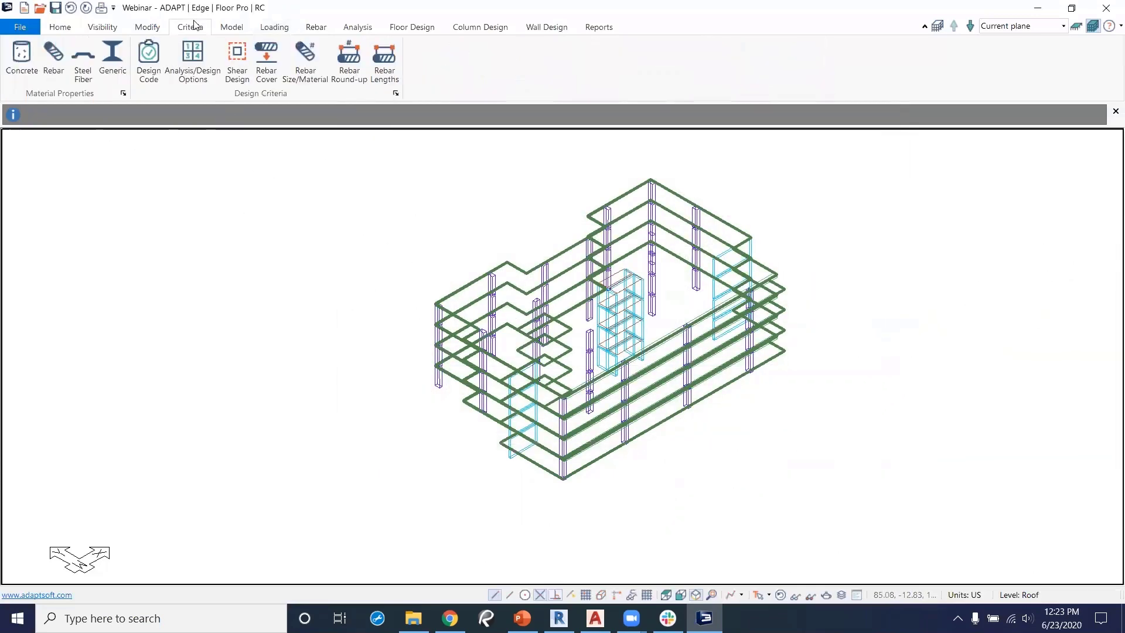
{"action": "left_click", "coordinate": [22, 56]}
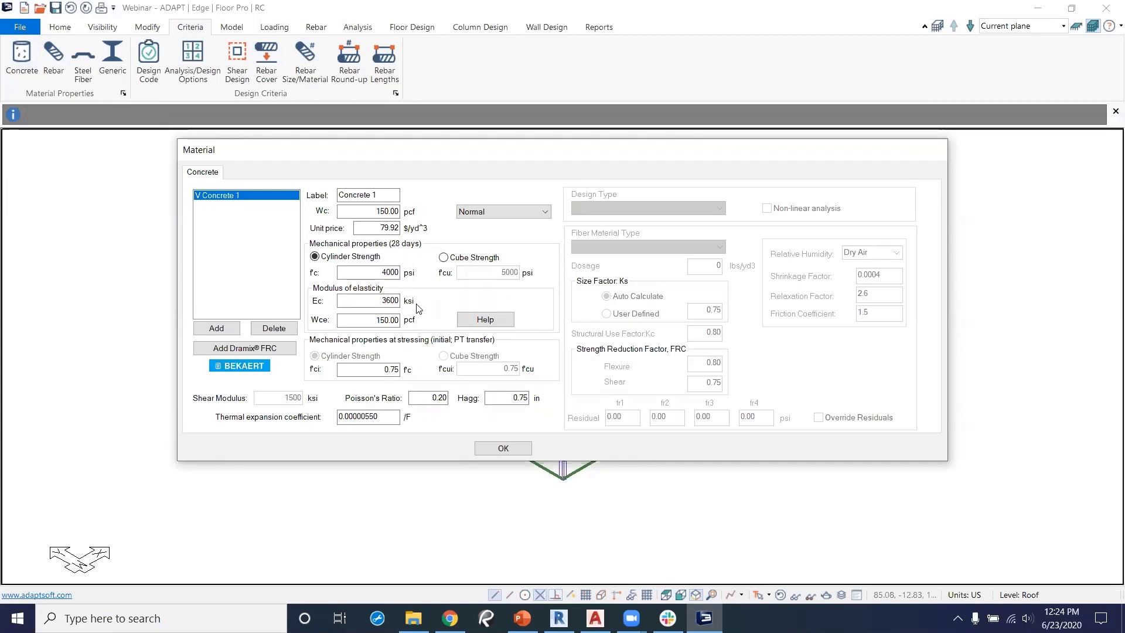
{"action": "left_click", "coordinate": [218, 328]}
{"action": "left_click", "coordinate": [393, 274]}
{"action": "double_click", "coordinate": [394, 274]}
{"action": "type", "text": "500"}
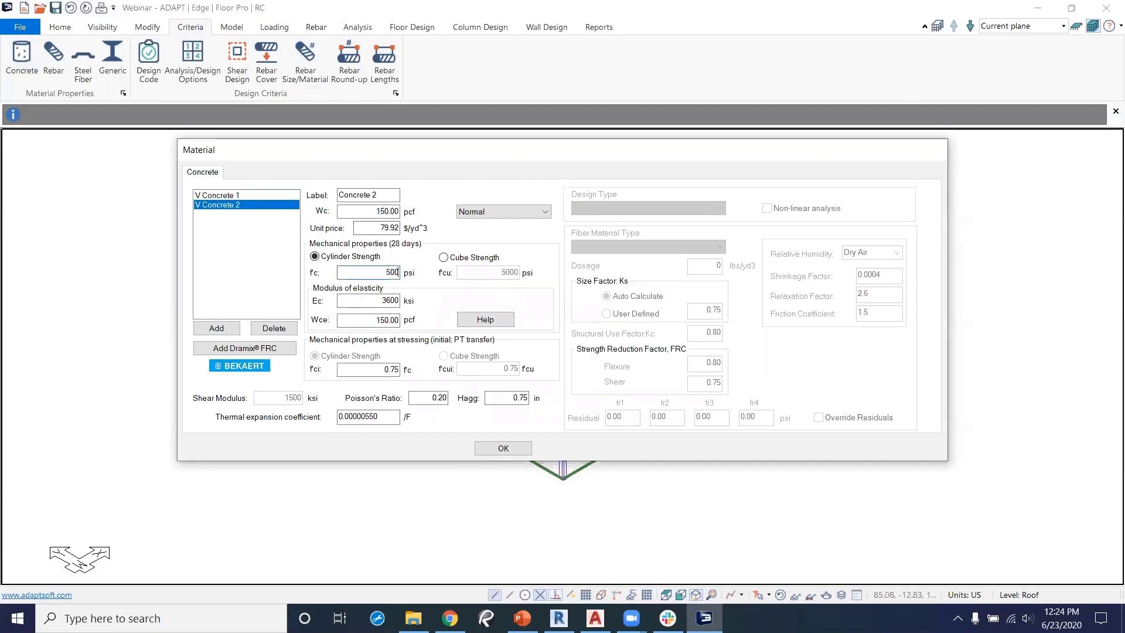
{"action": "left_click", "coordinate": [384, 304]}
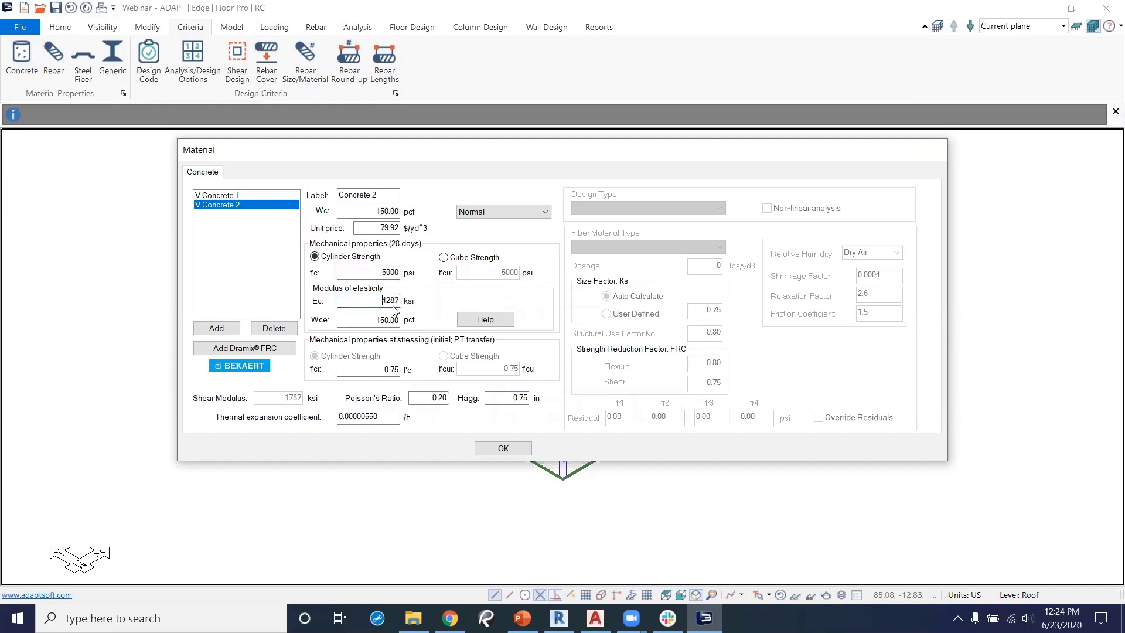
Label the new concrete material 5000psi and save the material definitions.
{"action": "key", "text": "shift+Tab"}
{"action": "key", "text": "shift+Tab"}
{"action": "key", "text": "shift+Tab"}
{"action": "key", "text": "shift+Tab"}
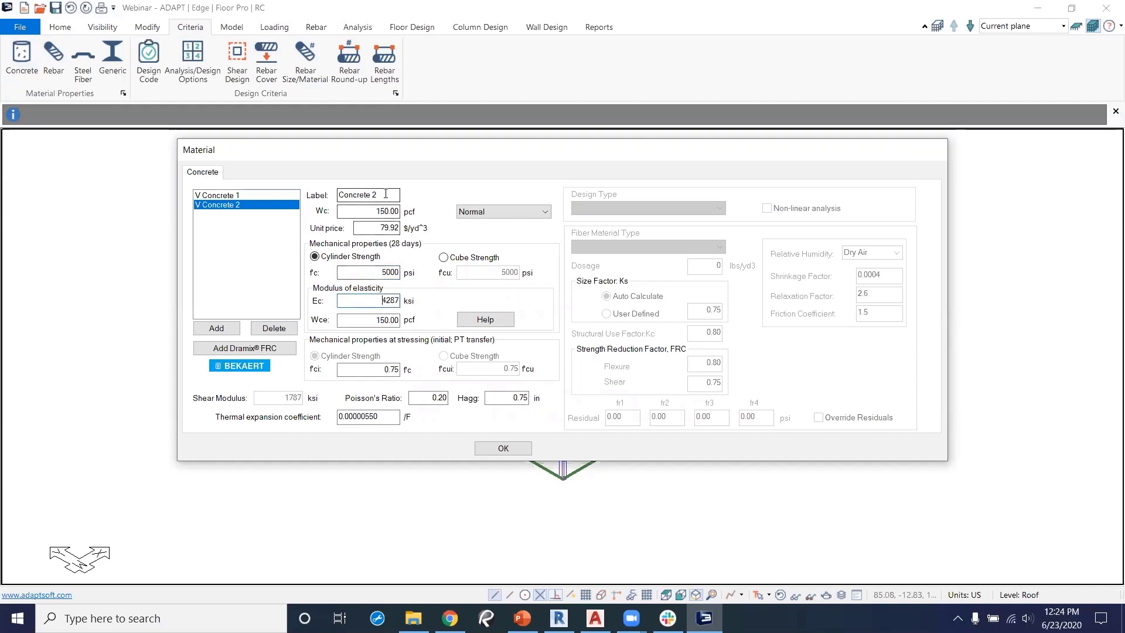
{"action": "type", "text": "5000ps"}
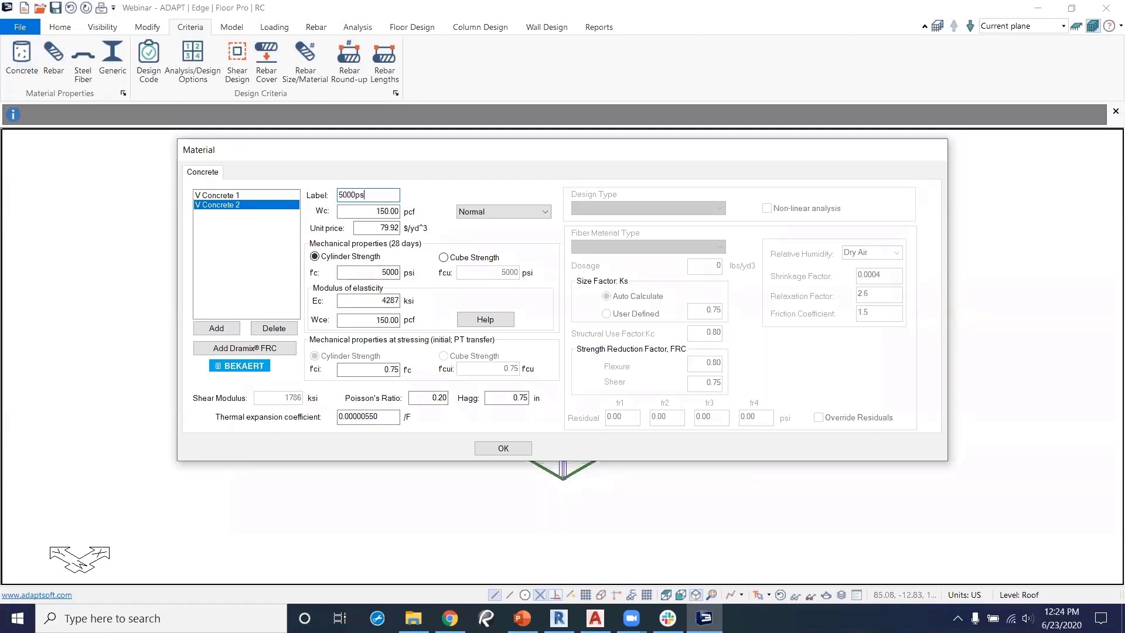
{"action": "type", "text": "i"}
{"action": "left_click", "coordinate": [505, 448]}
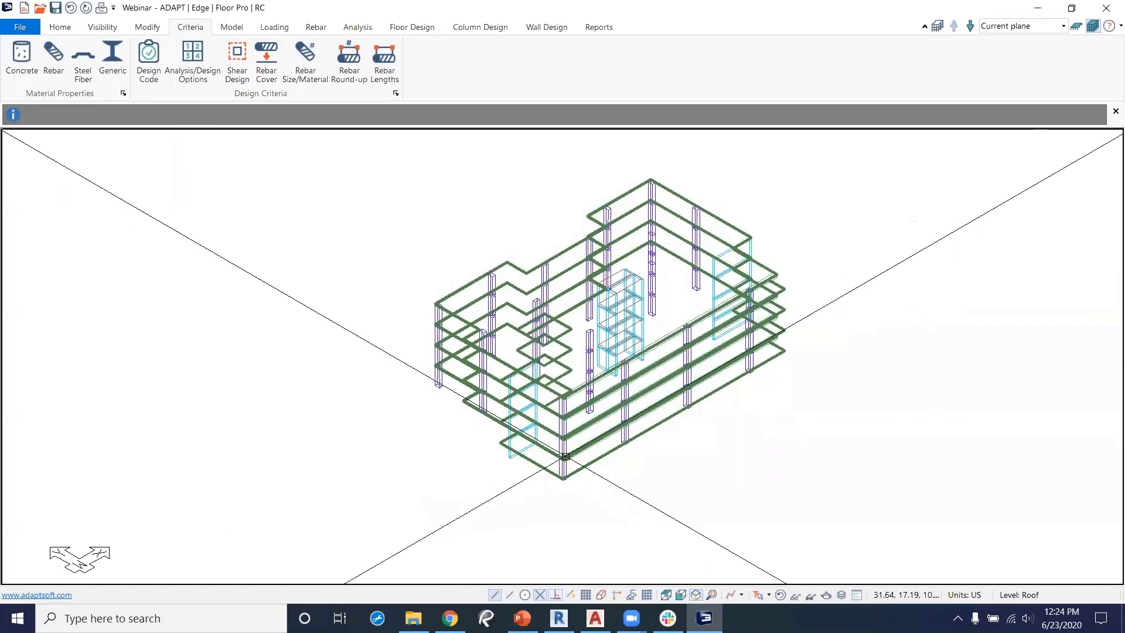
Check the material assignment of an upper-level column and review the mild steel rebar material properties.
{"action": "double_click", "coordinate": [488, 285]}
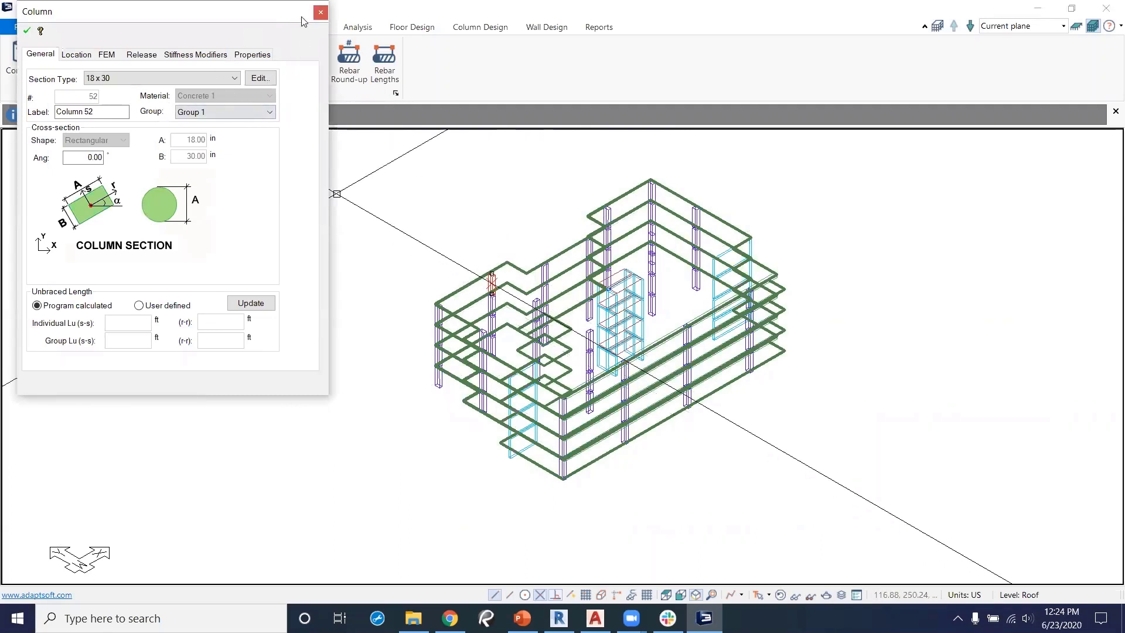
{"action": "left_click", "coordinate": [320, 12]}
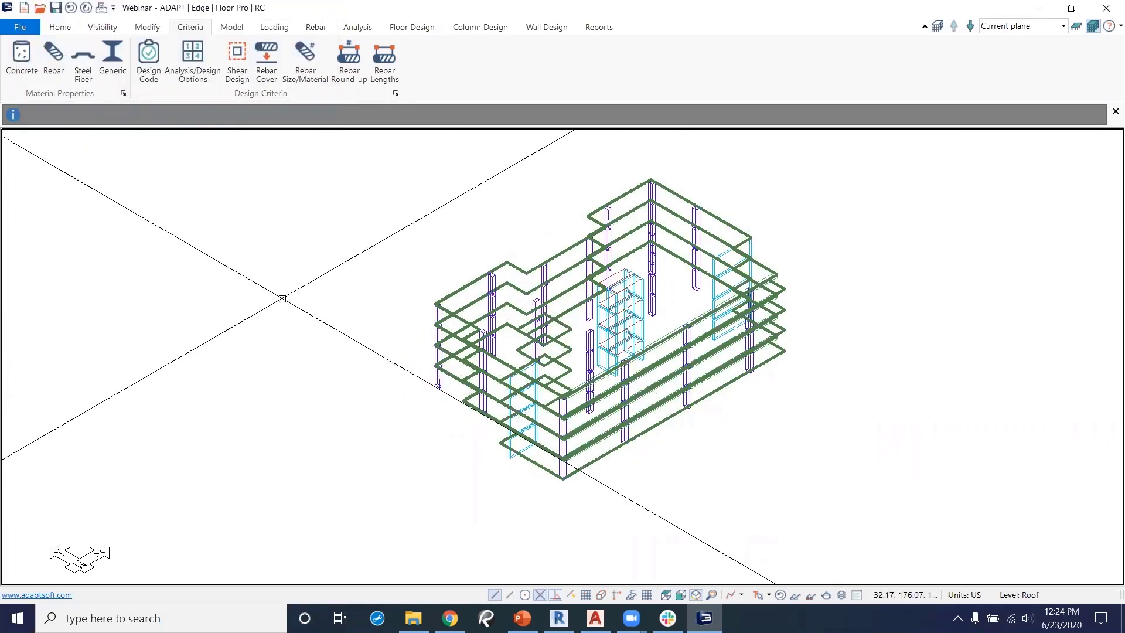
{"action": "left_click", "coordinate": [57, 65]}
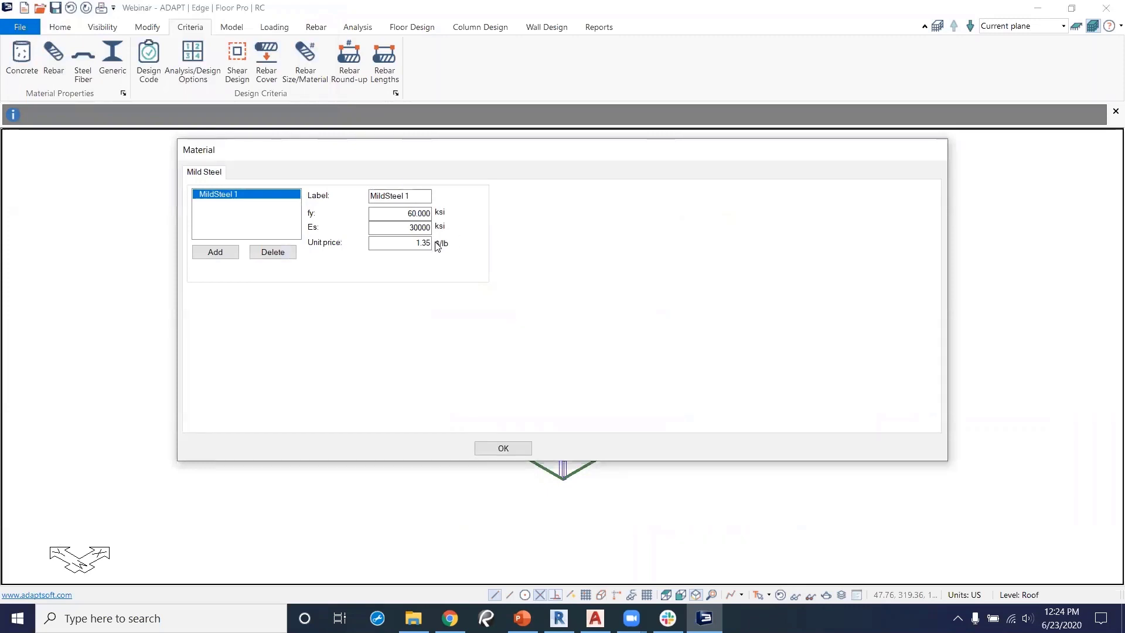
{"action": "left_click", "coordinate": [502, 448]}
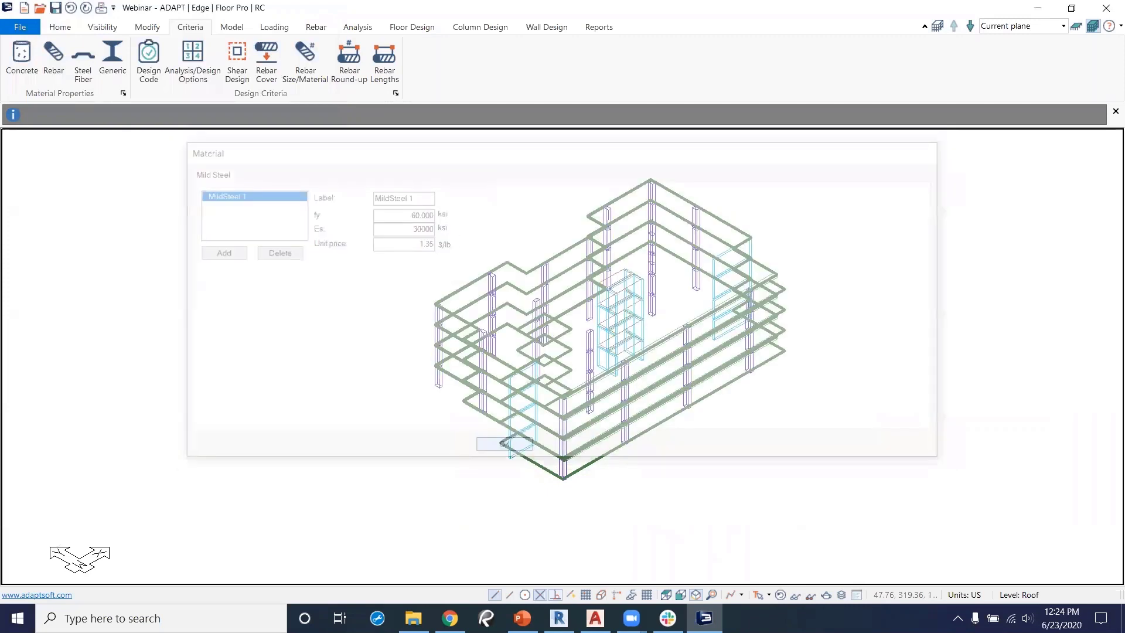
Add a Dramix FRC concrete material with the Elevated slab design type and save it.
{"action": "left_click", "coordinate": [82, 65]}
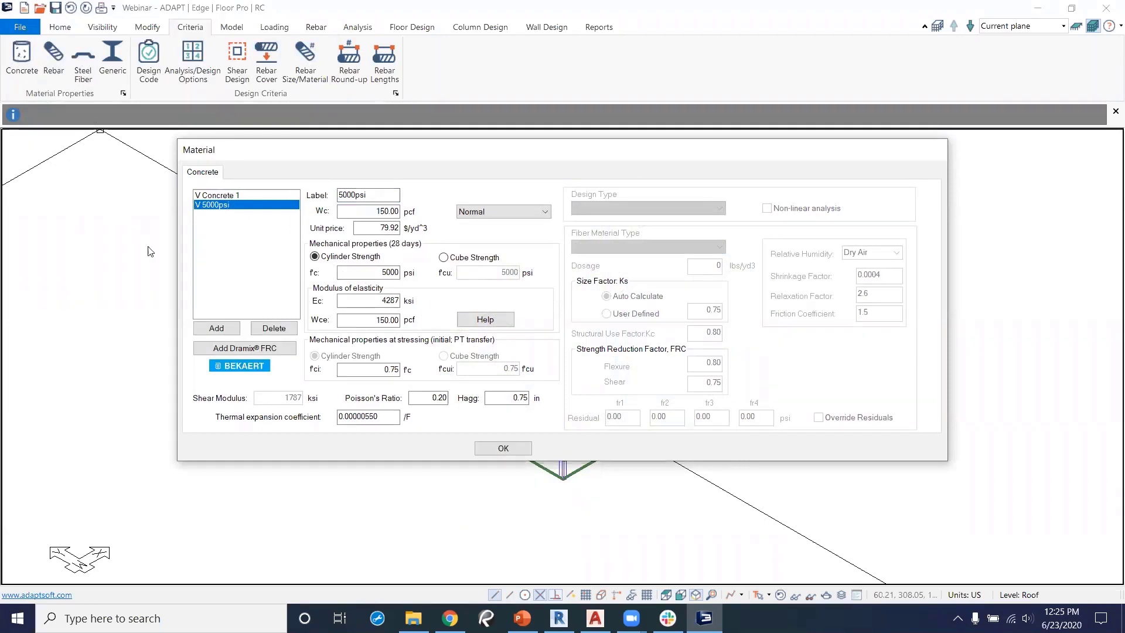
{"action": "left_click", "coordinate": [245, 348]}
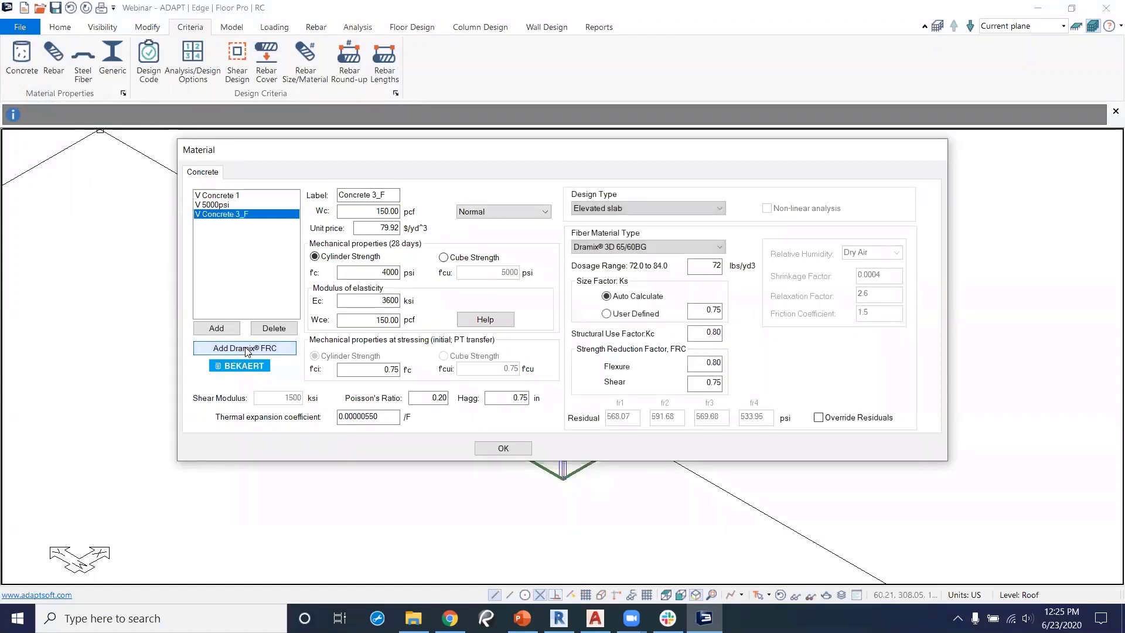
{"action": "left_click", "coordinate": [678, 209]}
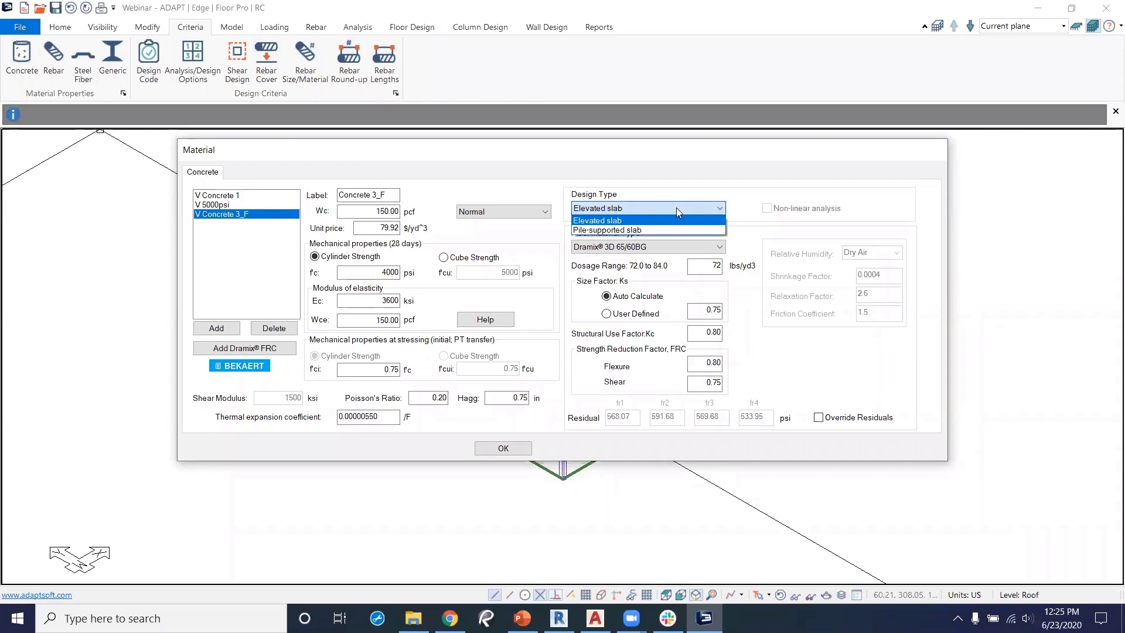
{"action": "left_click", "coordinate": [717, 204]}
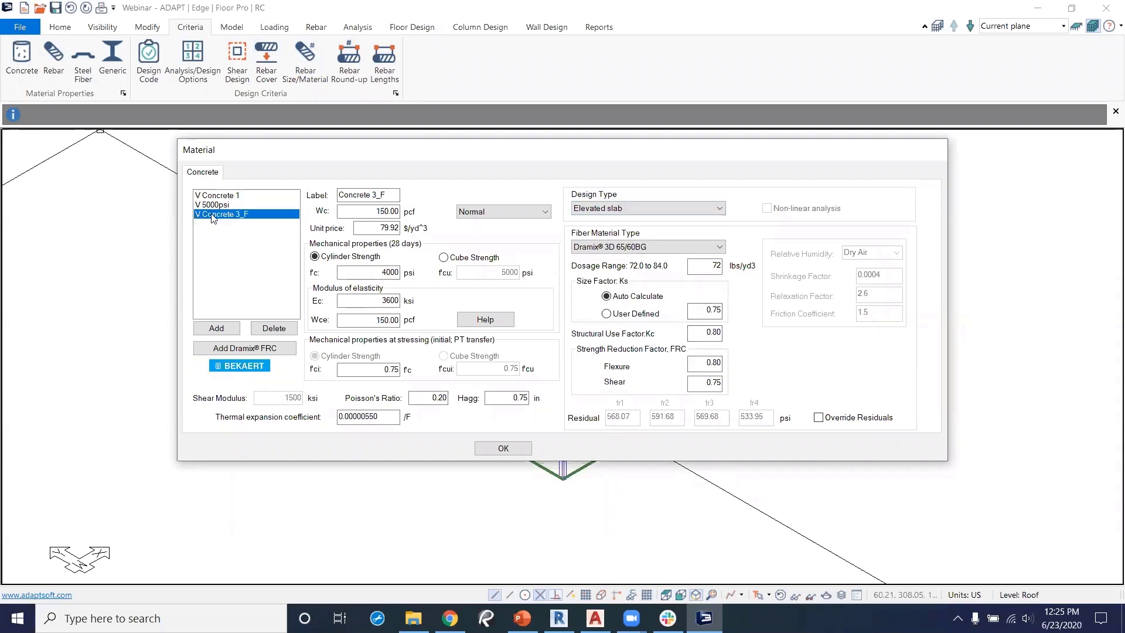
{"action": "left_click", "coordinate": [519, 449]}
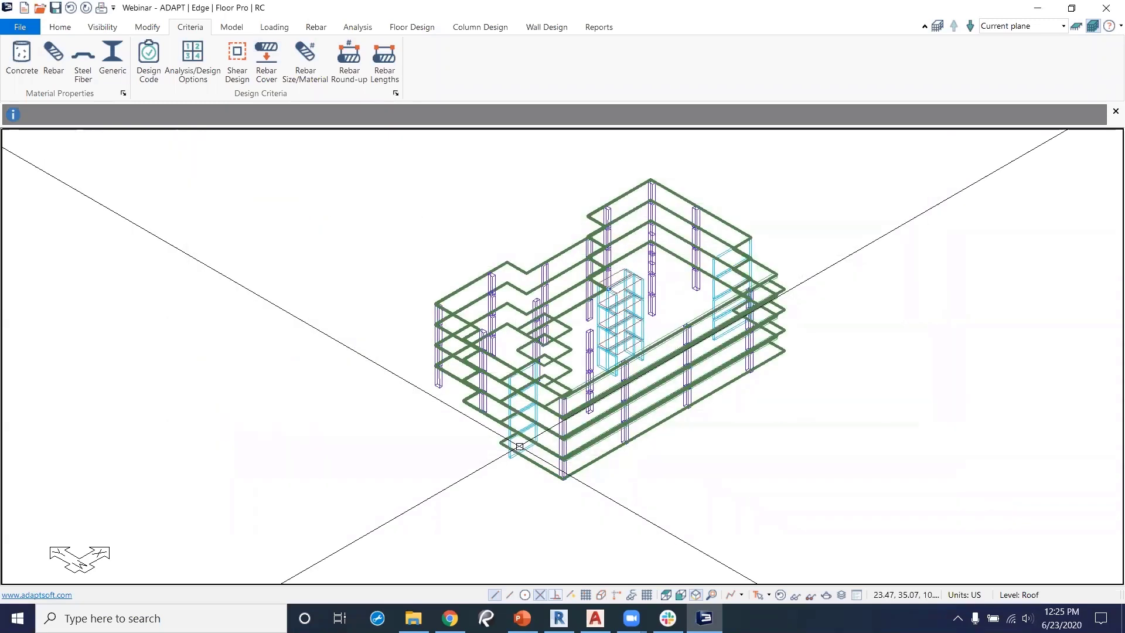
Set the Multi-Level support condition to fixed in position and rotationally fixed, and switch the support display back to Single-Level.
{"action": "left_click", "coordinate": [198, 56]}
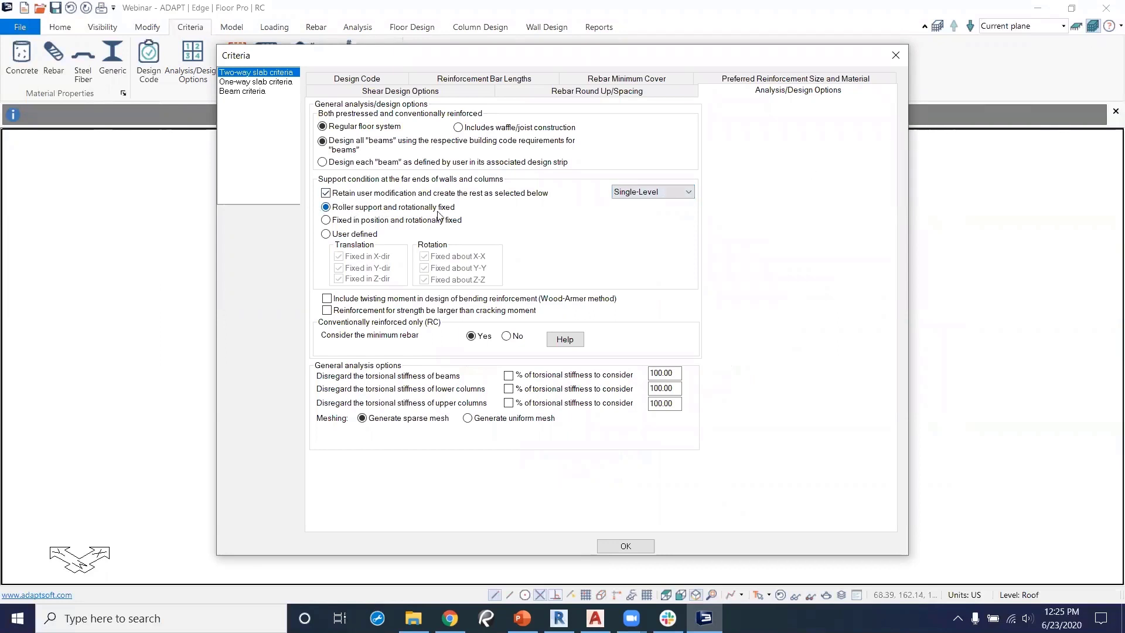
{"action": "left_click", "coordinate": [665, 192]}
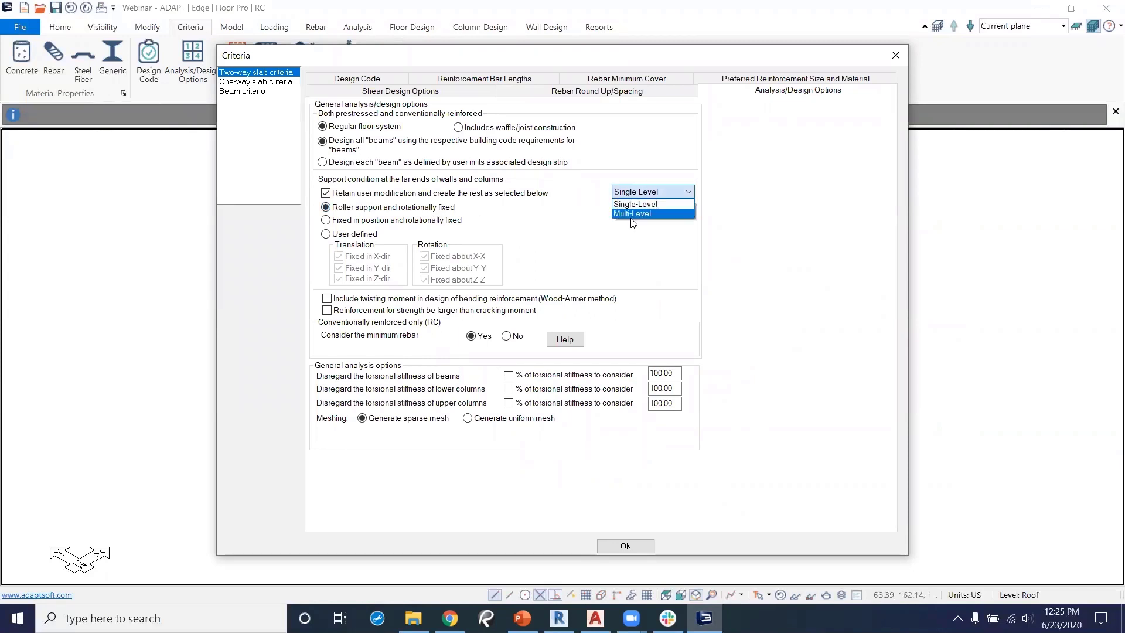
{"action": "left_click", "coordinate": [636, 217]}
{"action": "left_click", "coordinate": [326, 222]}
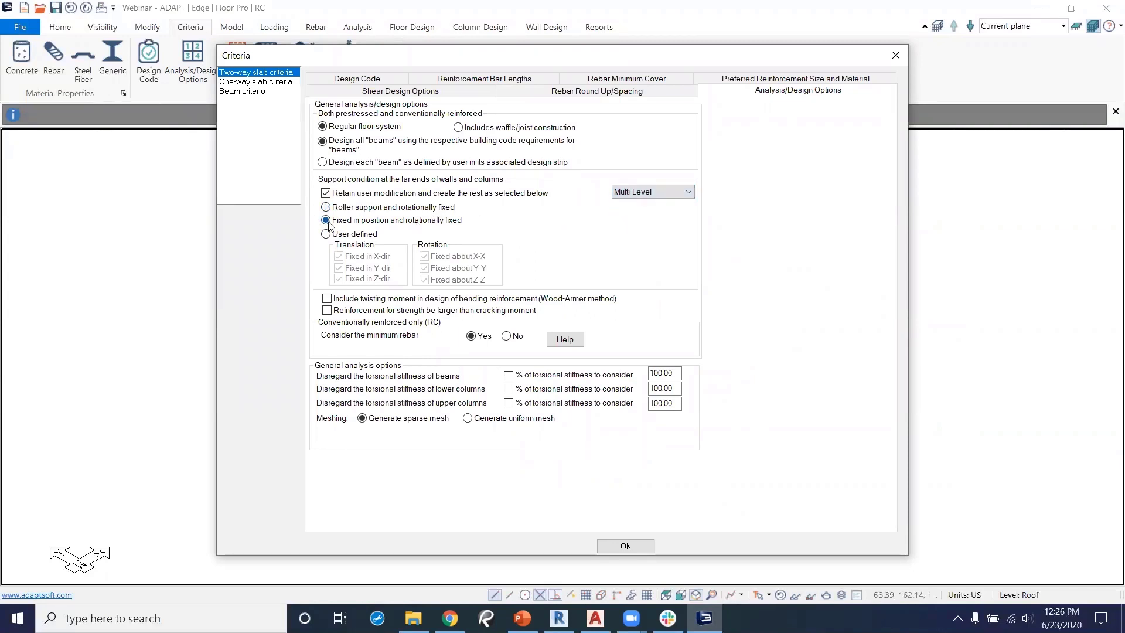
{"action": "left_click", "coordinate": [689, 193]}
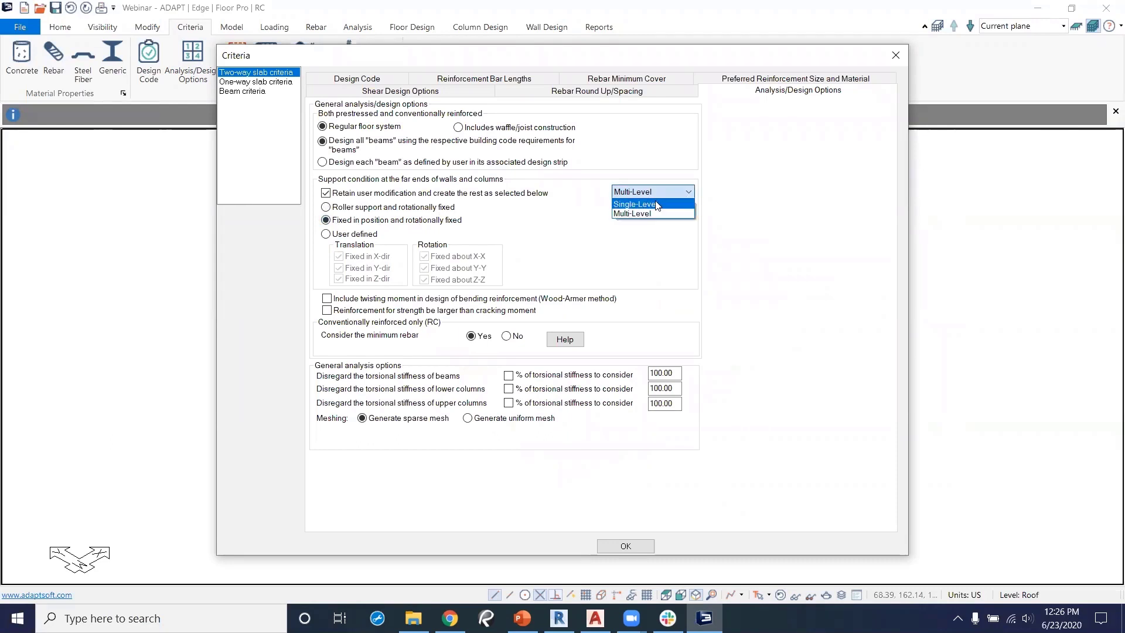
{"action": "left_click", "coordinate": [658, 205]}
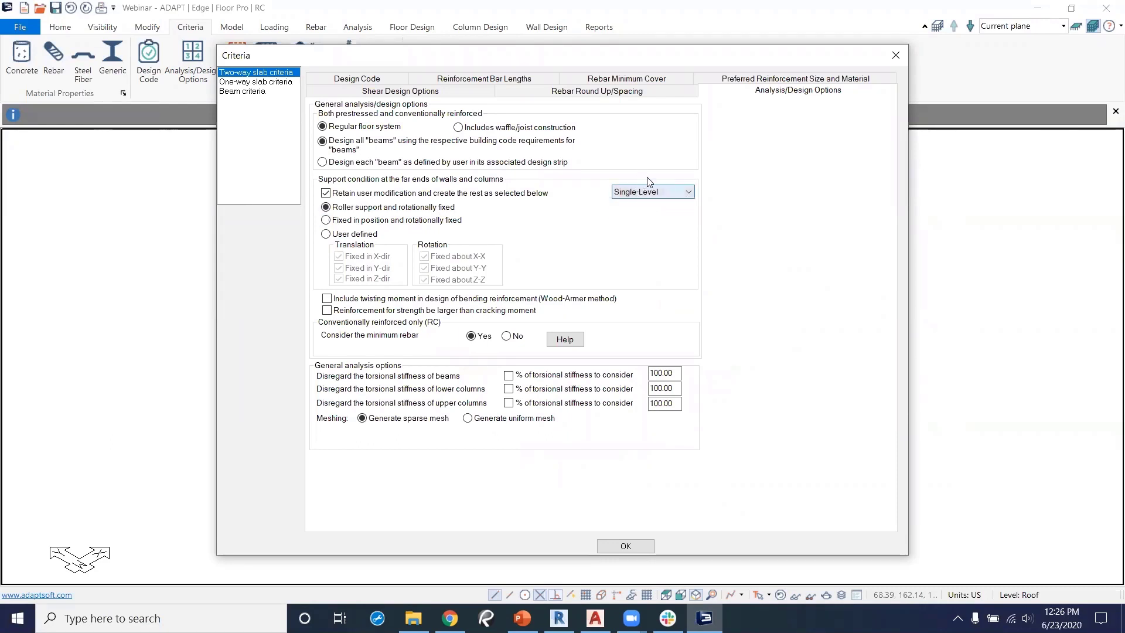
Review the design code, keep studs for two-way shear reinforcement, and limit rail spacing to 2 x effective depth.
{"action": "left_click", "coordinate": [384, 80]}
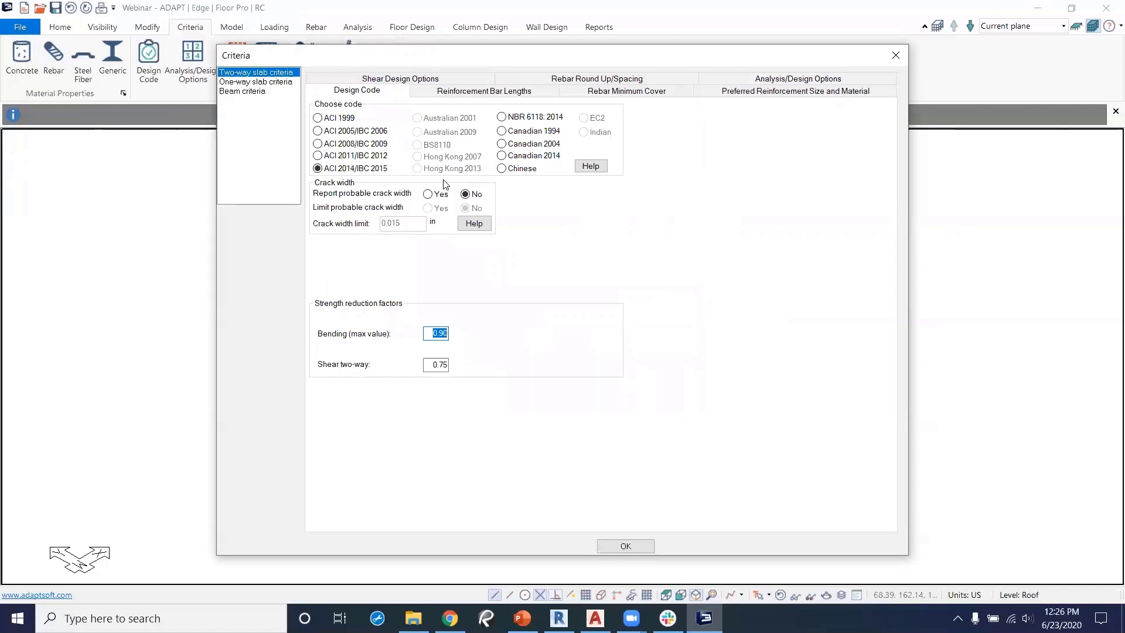
{"action": "left_click", "coordinate": [422, 84]}
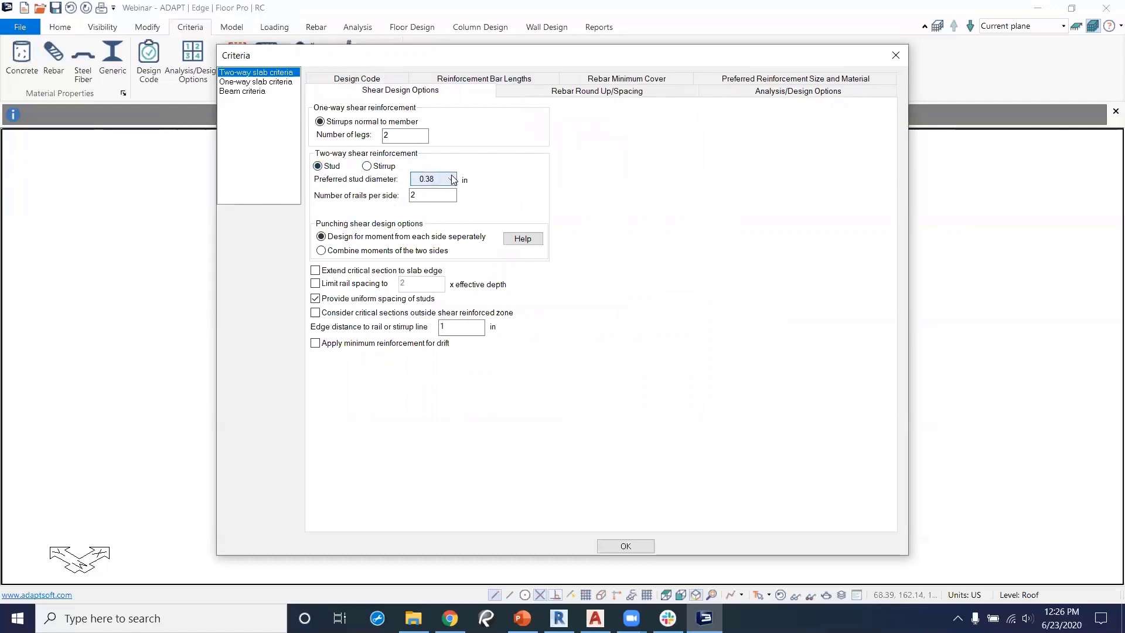
{"action": "left_click", "coordinate": [367, 167]}
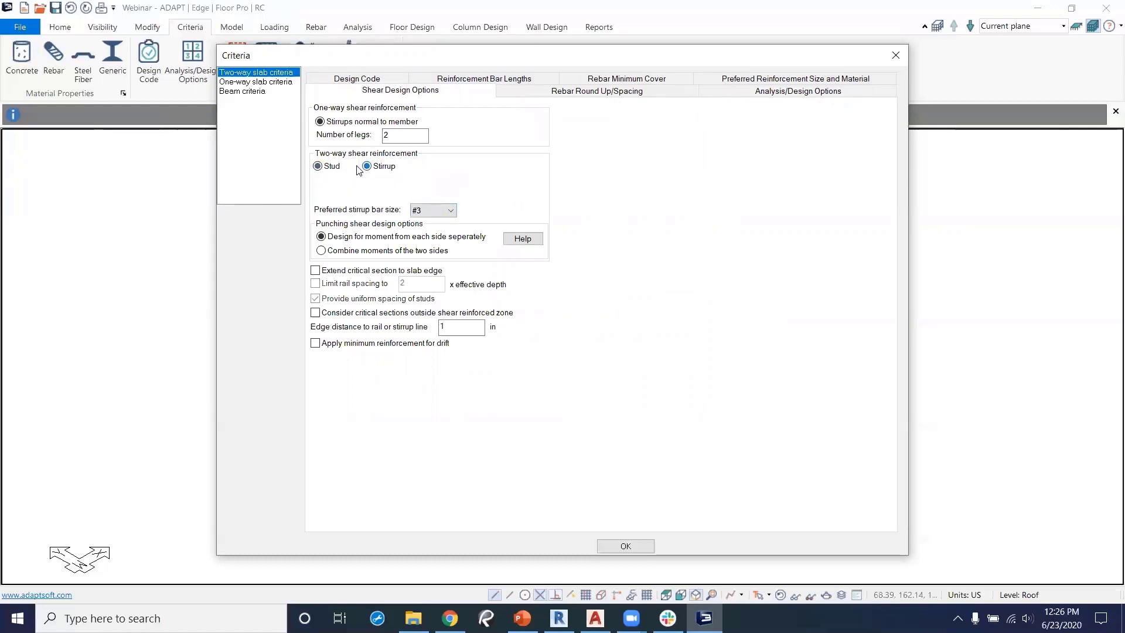
{"action": "left_click", "coordinate": [318, 167]}
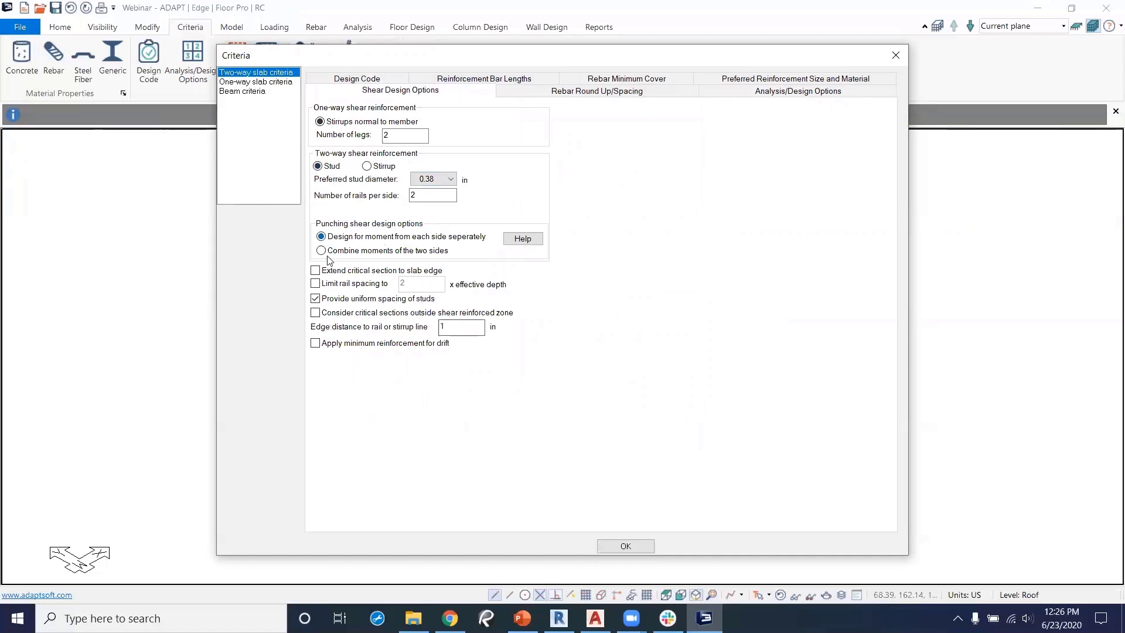
{"action": "left_click", "coordinate": [315, 286]}
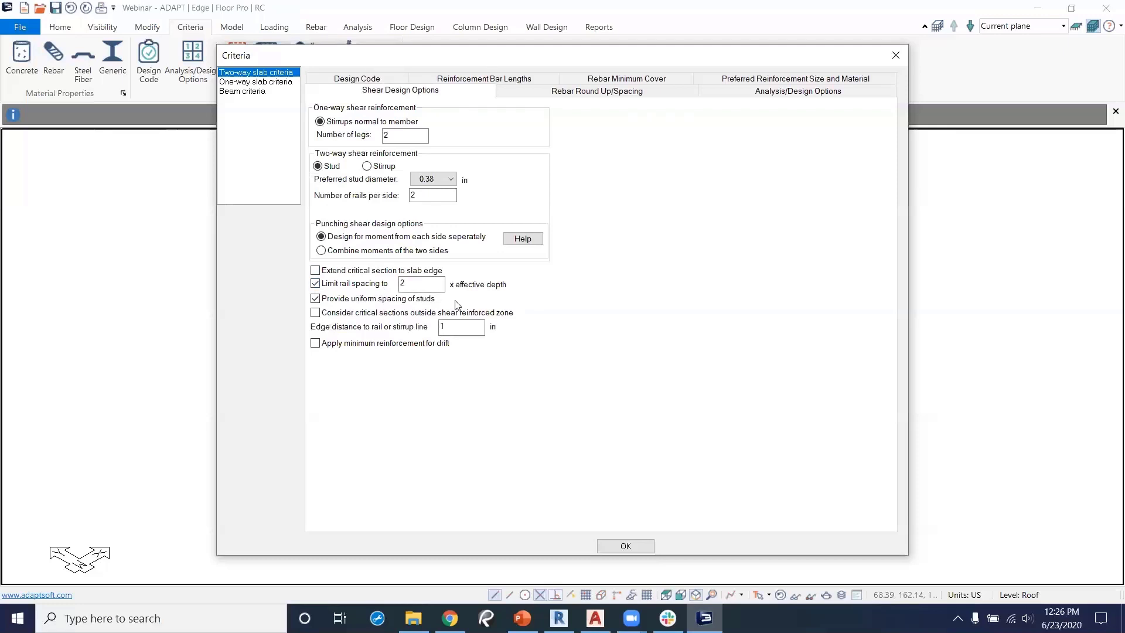
Review the two-way slab criteria for bar lengths, rebar round-up and spacing, minimum cover, and preferred reinforcement sizes and materials.
{"action": "left_click", "coordinate": [489, 81]}
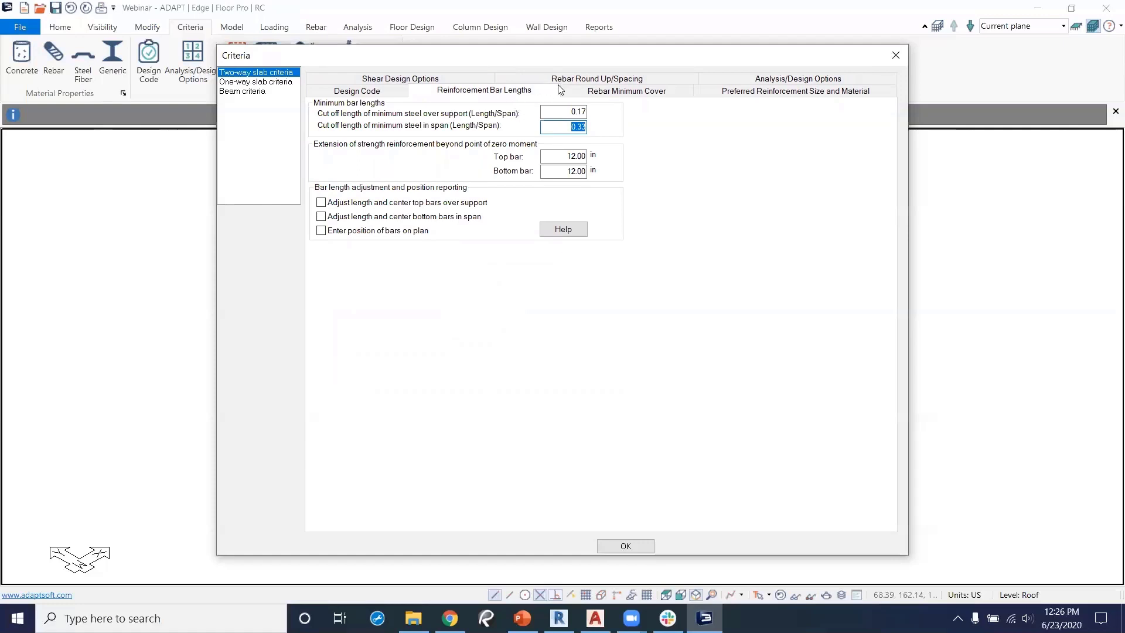
{"action": "left_click", "coordinate": [593, 78]}
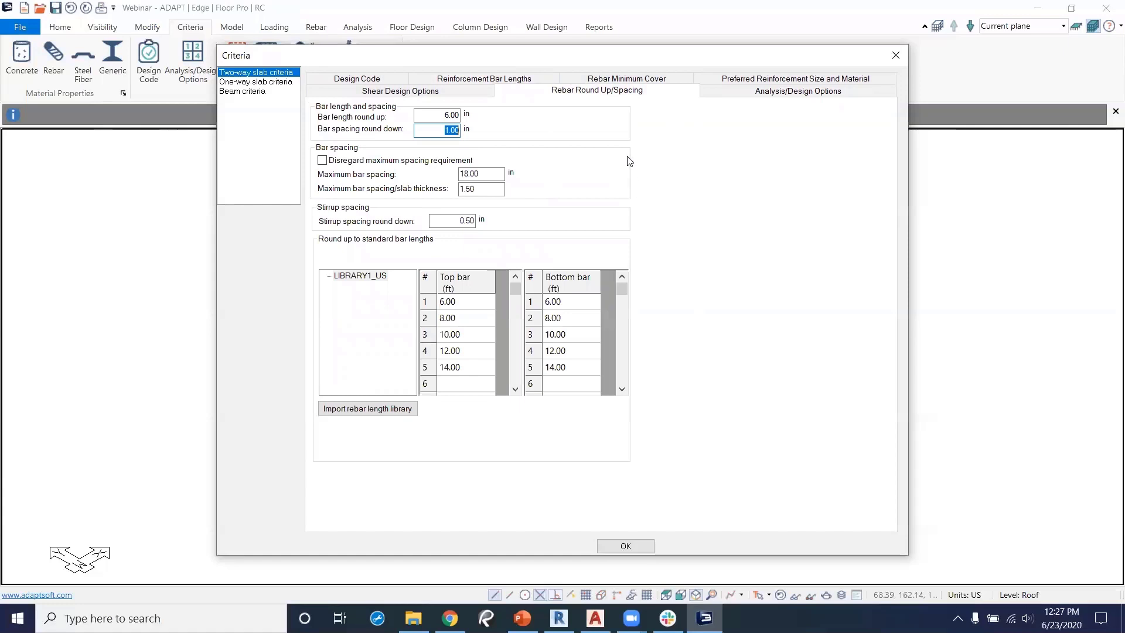
{"action": "left_click", "coordinate": [640, 79]}
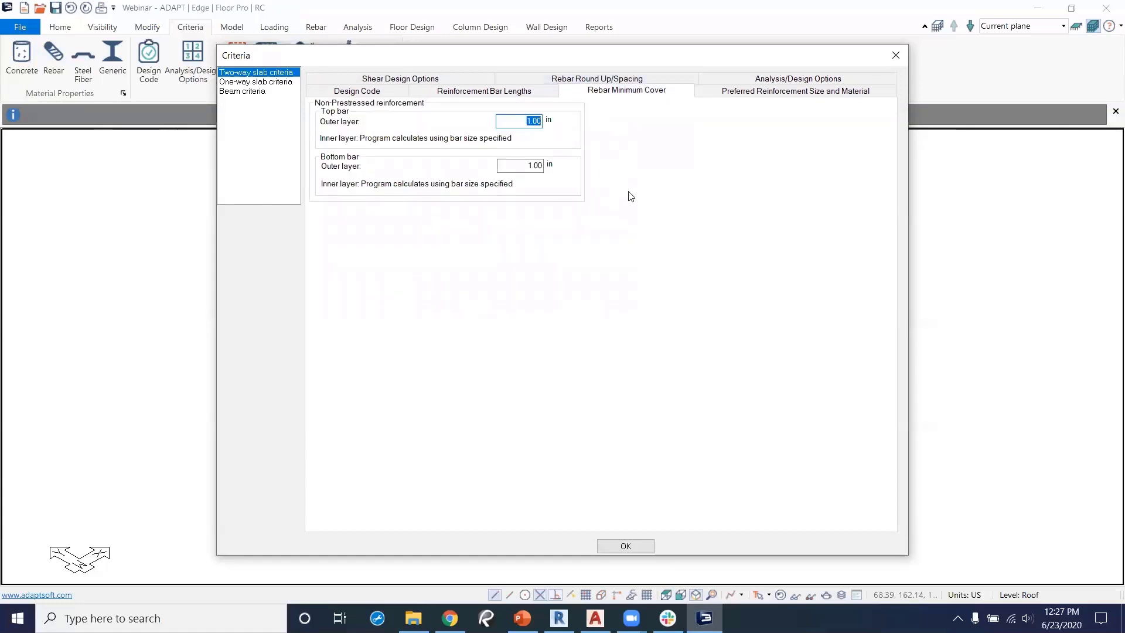
{"action": "left_click", "coordinate": [778, 94]}
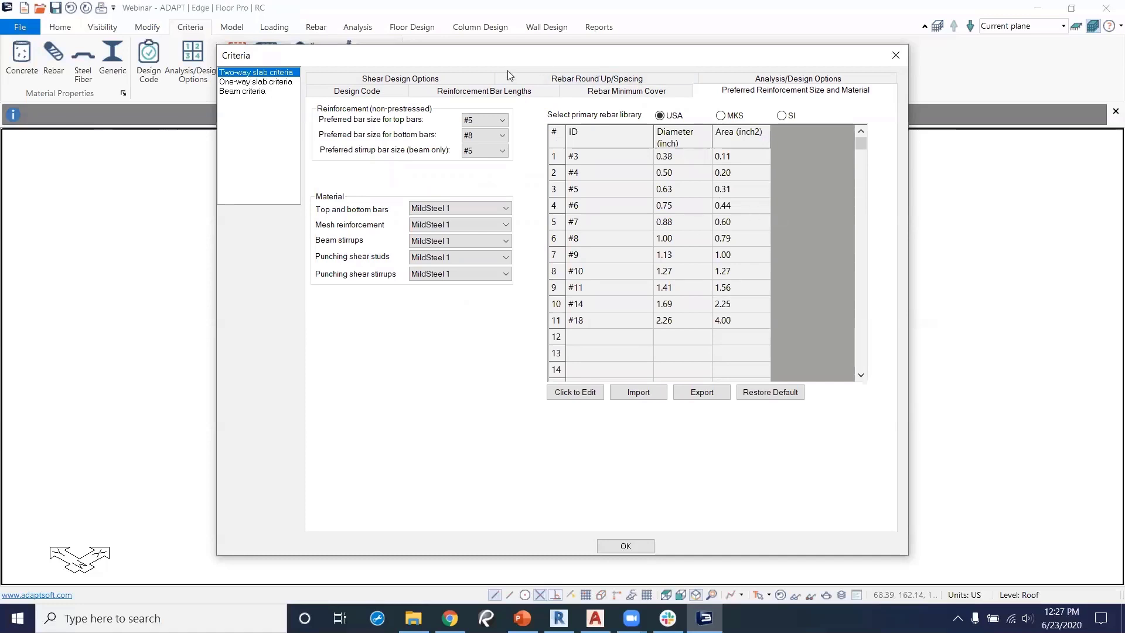
Set the preferred bottom bar size to #10 in the beam criteria, check the two-way slab criteria, and accept the settings.
{"action": "left_click", "coordinate": [245, 94]}
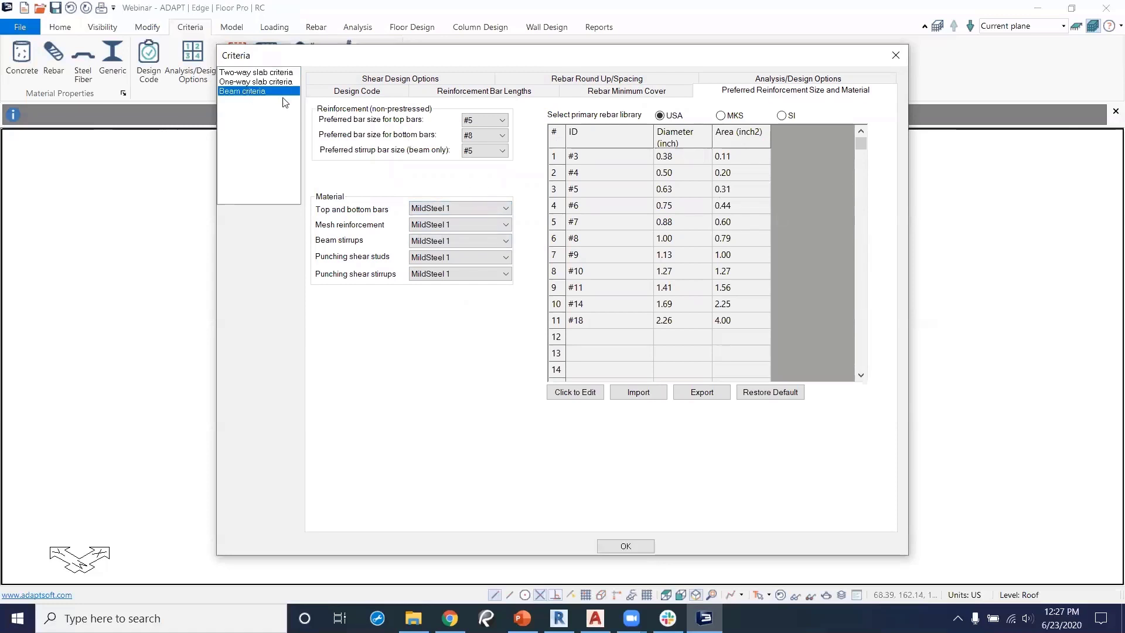
{"action": "left_click", "coordinate": [492, 136]}
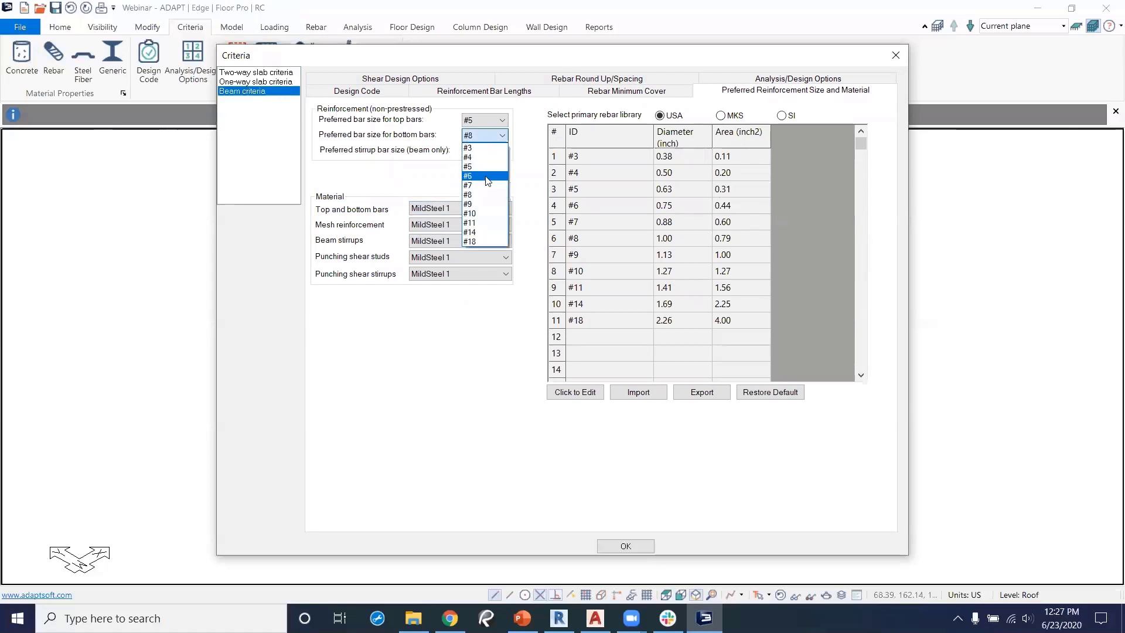
{"action": "left_click", "coordinate": [476, 214]}
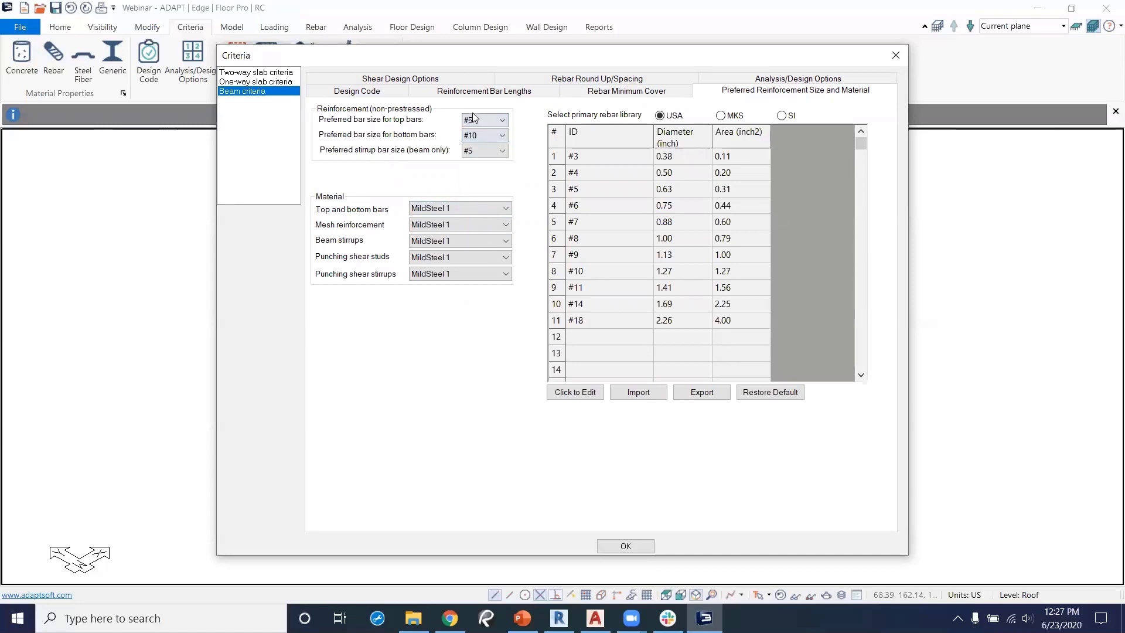
{"action": "left_click", "coordinate": [245, 74]}
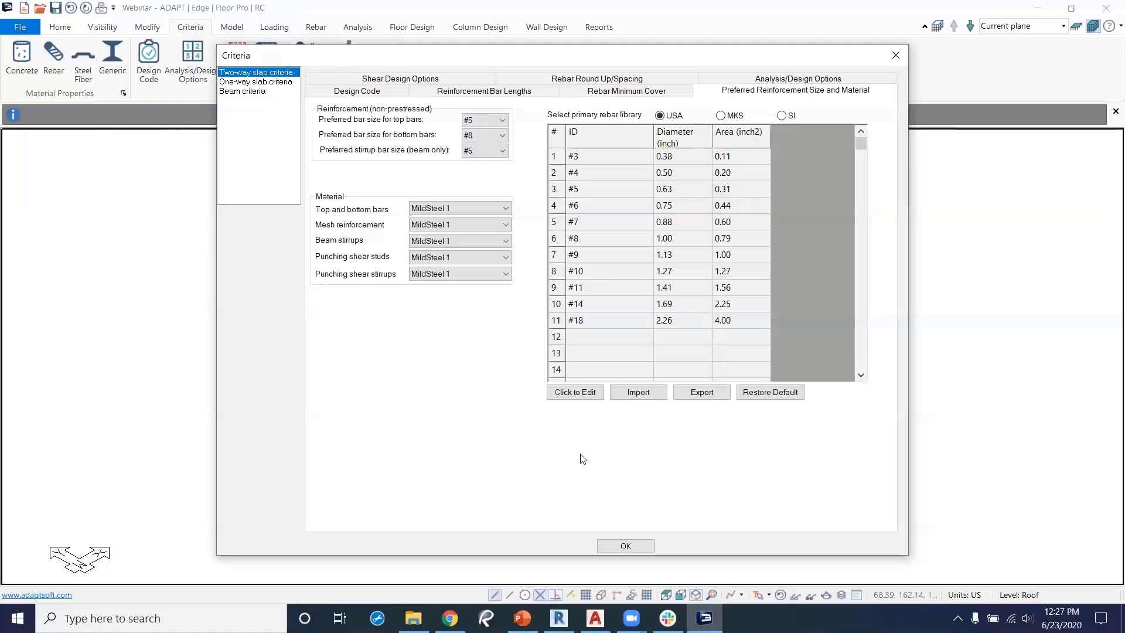
{"action": "left_click", "coordinate": [637, 546]}
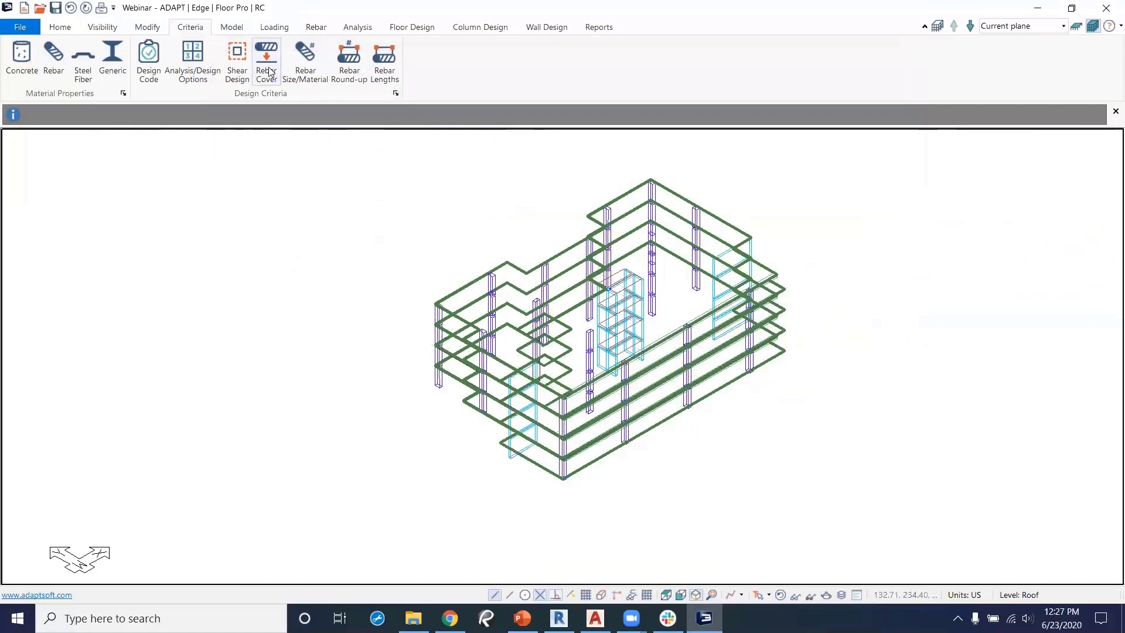
Mesh the slabs on all levels with the Simplified method, a 3 ft sparse cell size and automatic node shifting.
{"action": "left_click", "coordinate": [357, 27]}
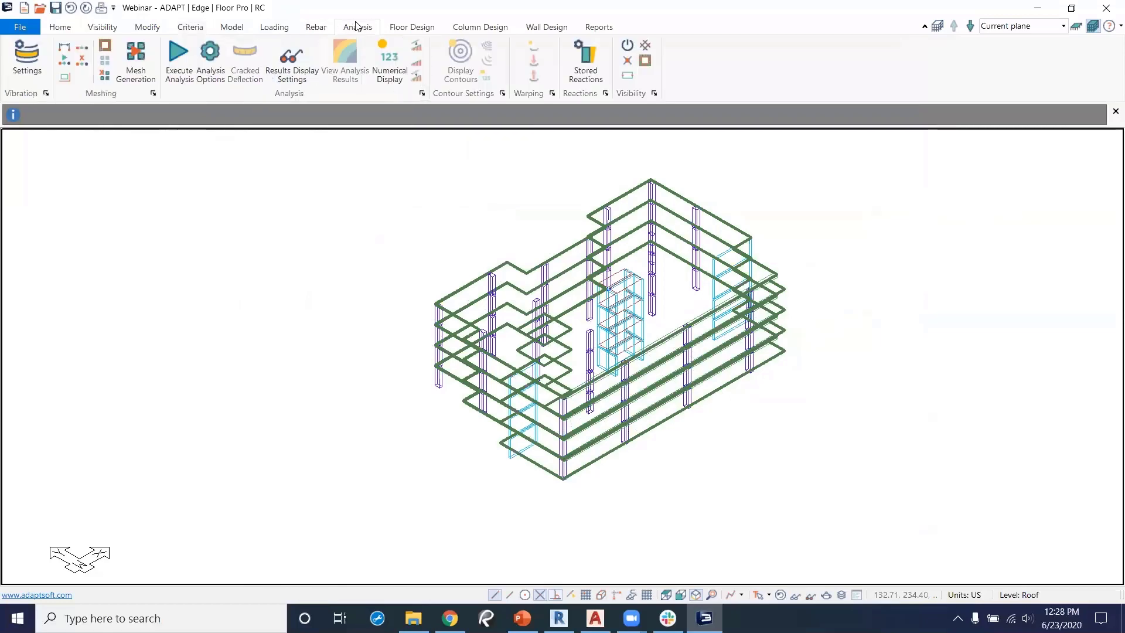
{"action": "left_click", "coordinate": [144, 70]}
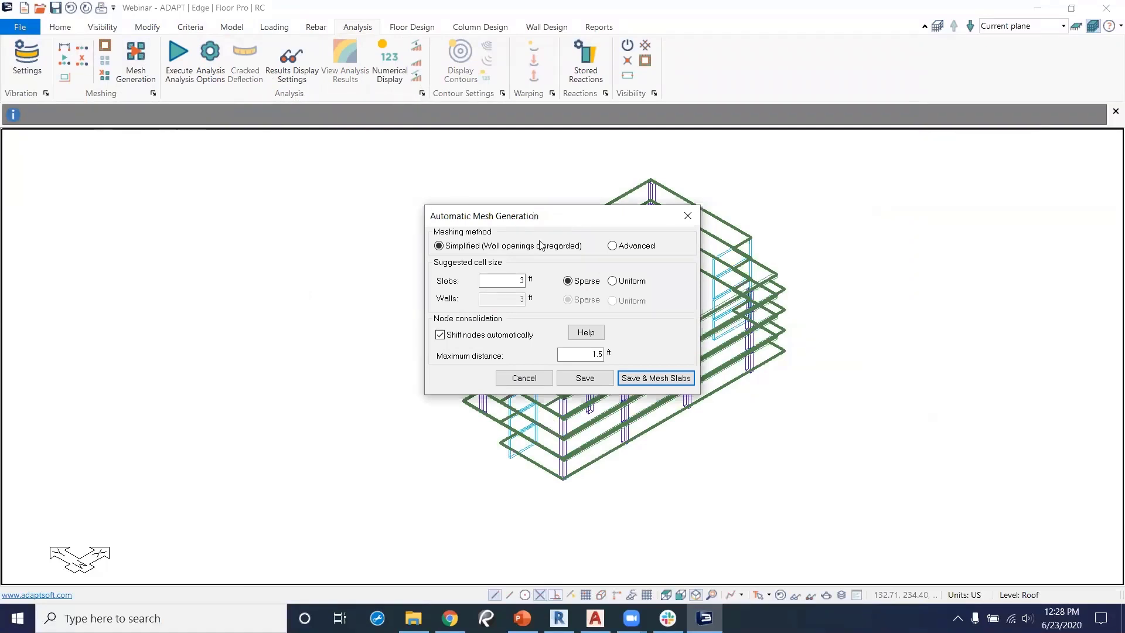
{"action": "left_click_drag", "start_coordinate": [582, 216], "coordinate": [383, 185]}
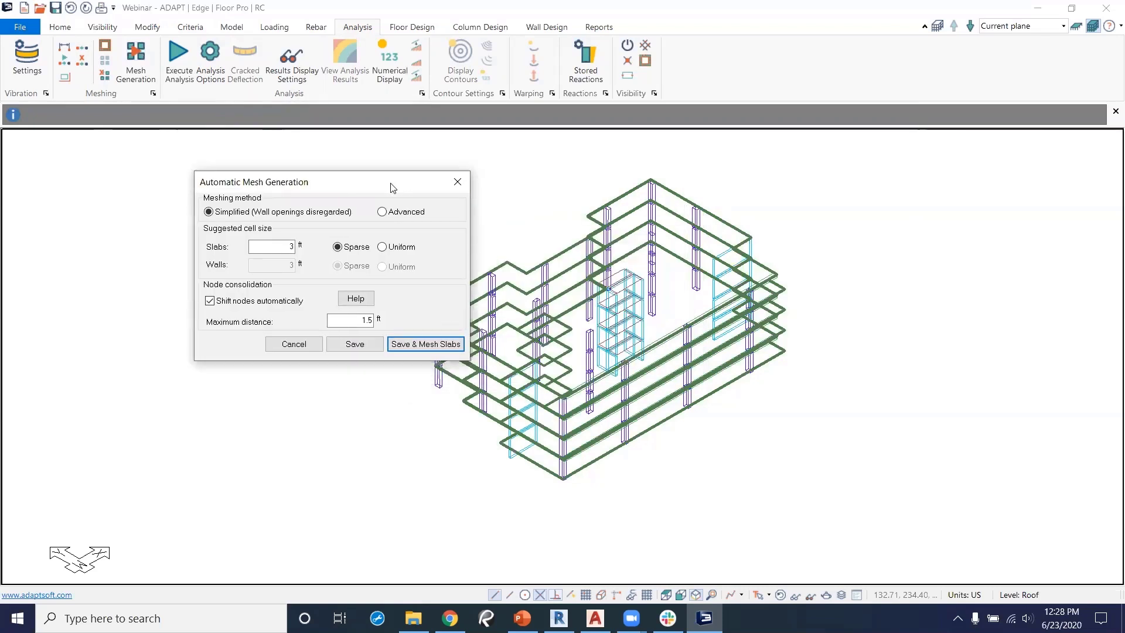
{"action": "left_click_drag", "start_coordinate": [392, 187], "coordinate": [311, 182]}
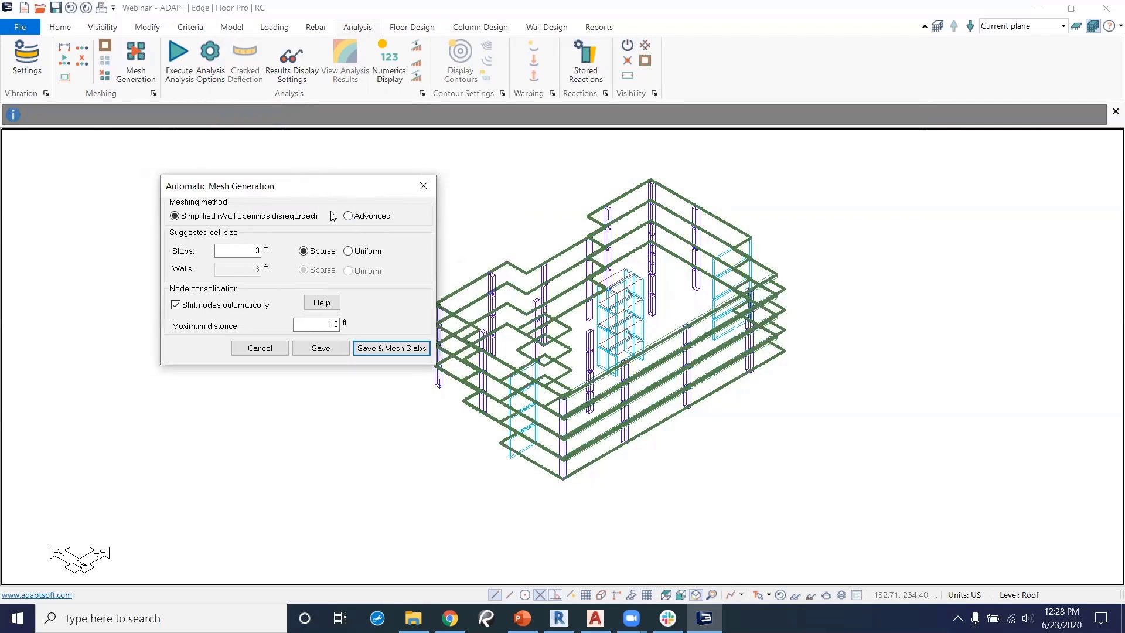
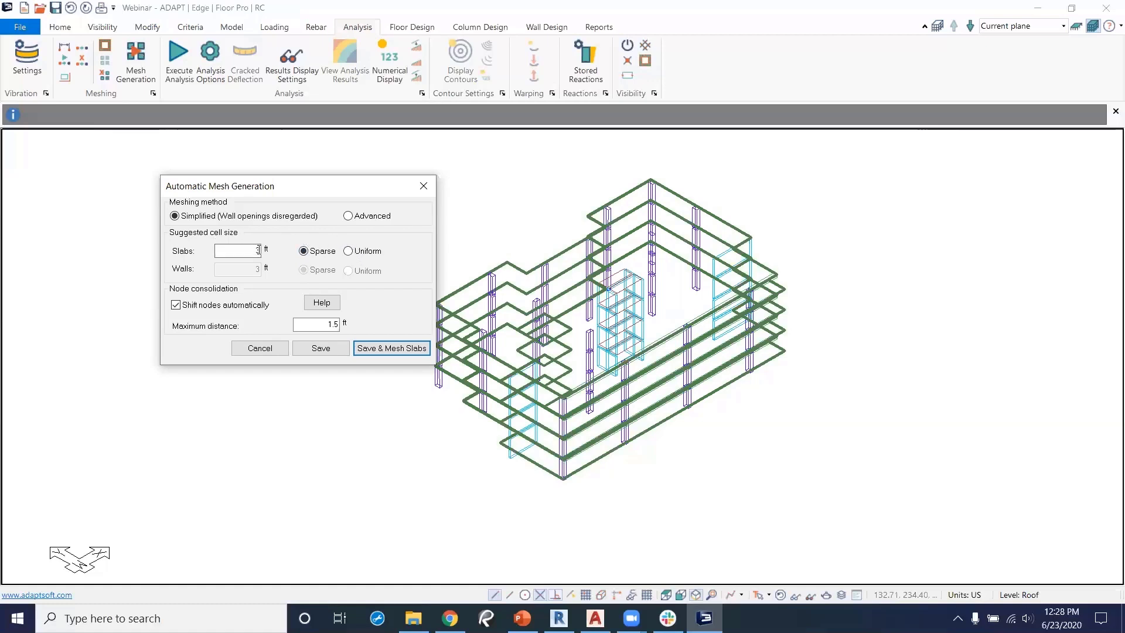
{"action": "left_click", "coordinate": [249, 250]}
{"action": "double_click", "coordinate": [258, 250]}
{"action": "key", "text": "BackSpace"}
{"action": "type", "text": "3"}
{"action": "left_click", "coordinate": [403, 349]}
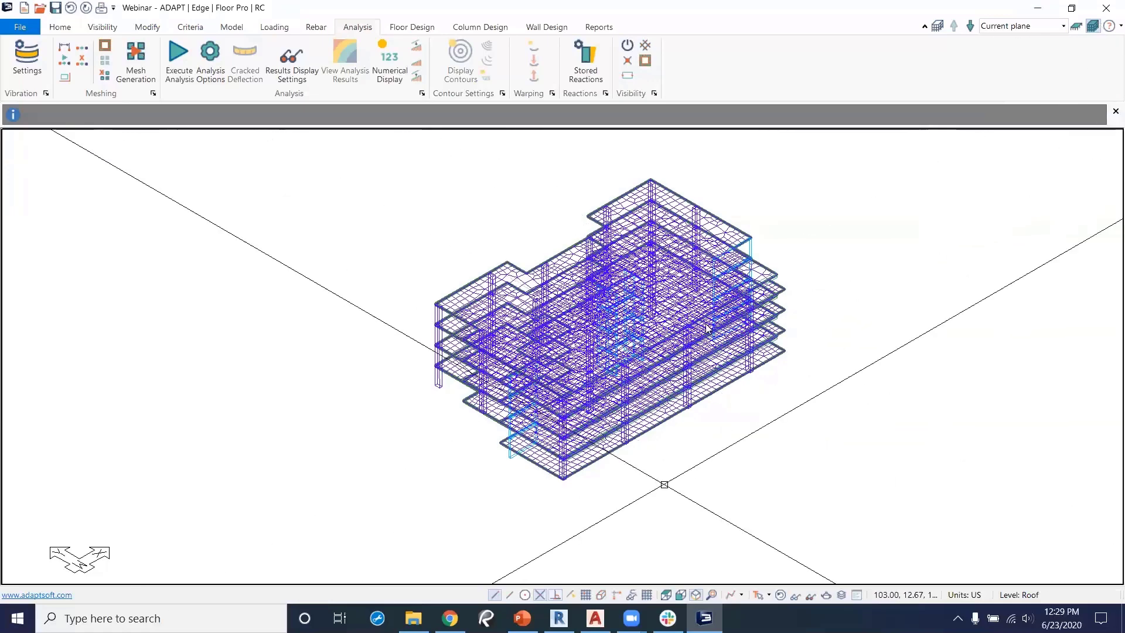
Hide the finite element mesh and show only Plane 4 in top view in single-level mode.
{"action": "left_click", "coordinate": [650, 43]}
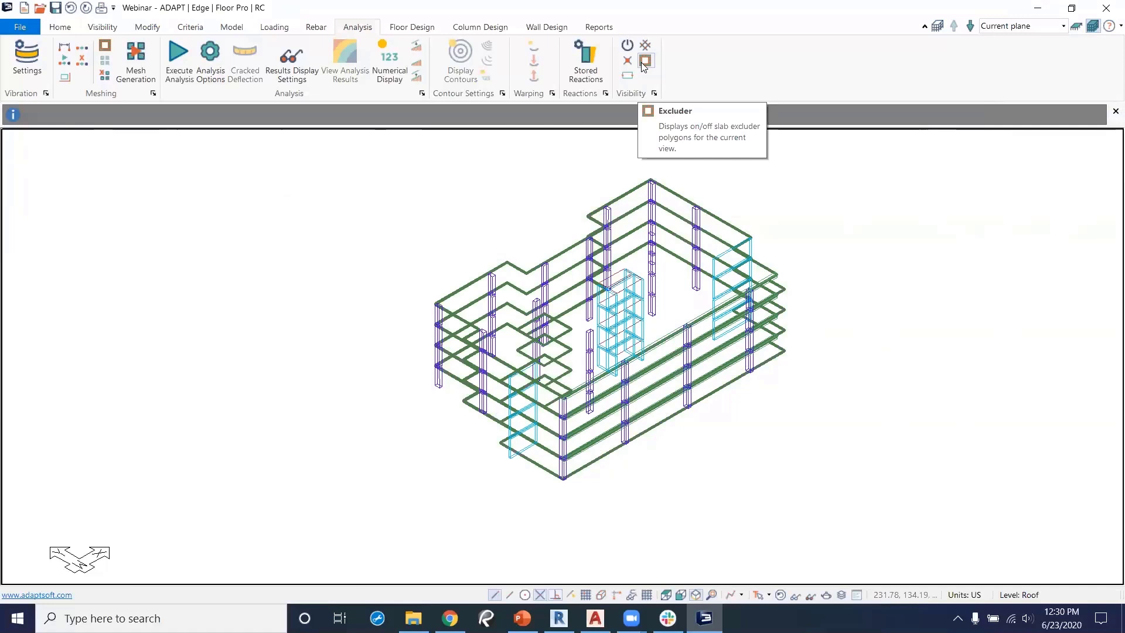
{"action": "left_click", "coordinate": [1075, 26]}
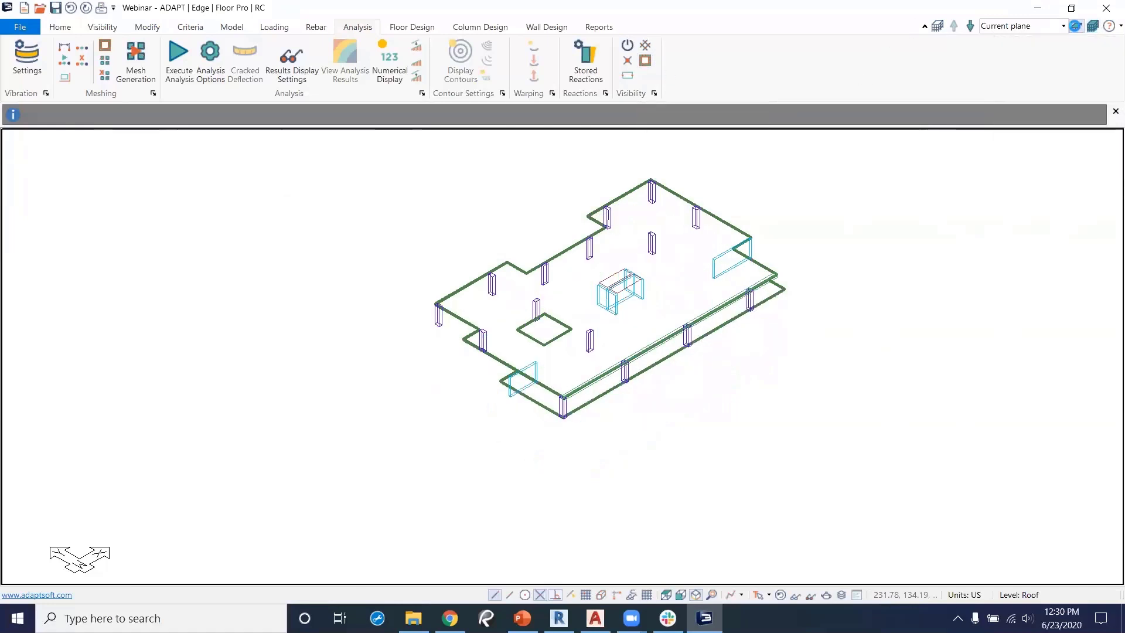
{"action": "left_click", "coordinate": [1063, 26]}
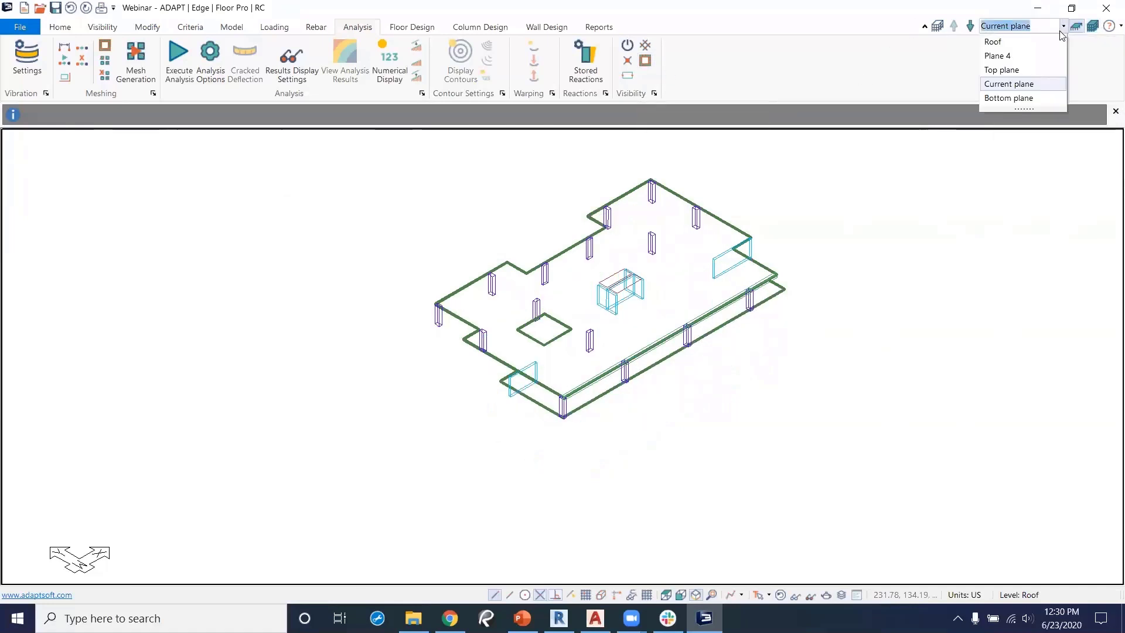
{"action": "left_click", "coordinate": [1022, 58]}
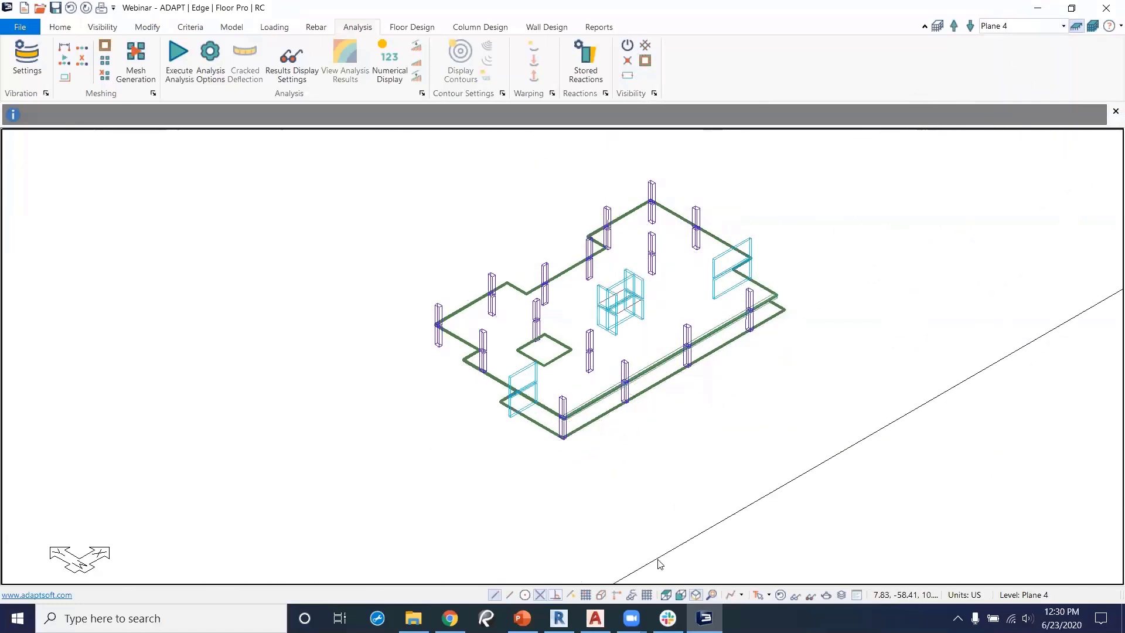
{"action": "left_click", "coordinate": [666, 595]}
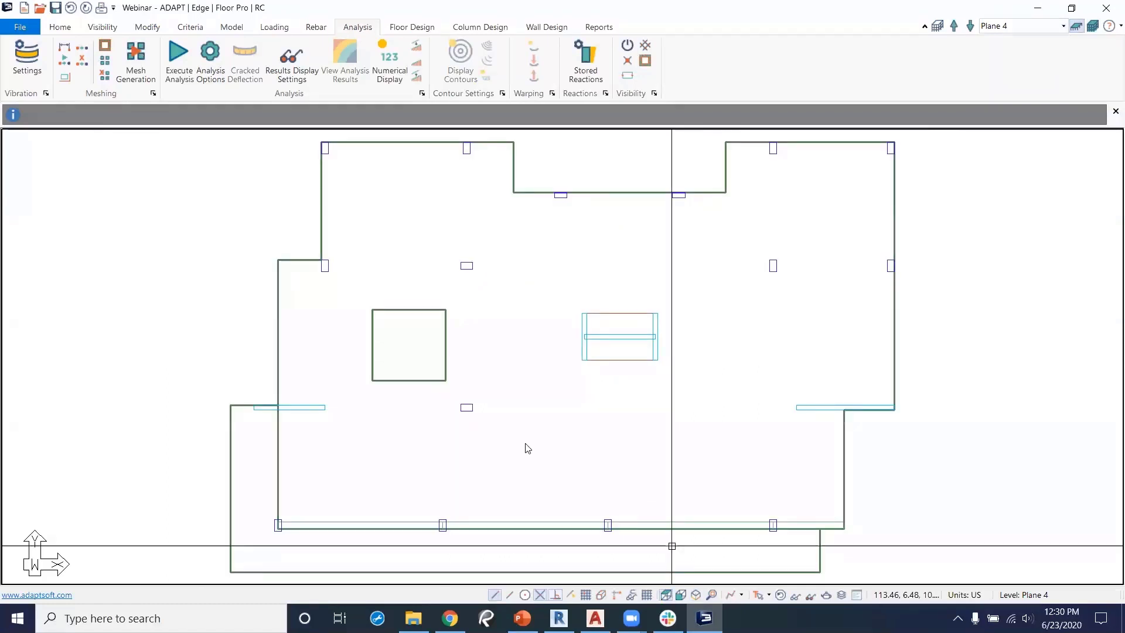
{"action": "scroll", "coordinate": [580, 402], "scroll_direction": "down", "scroll_amount": 2}
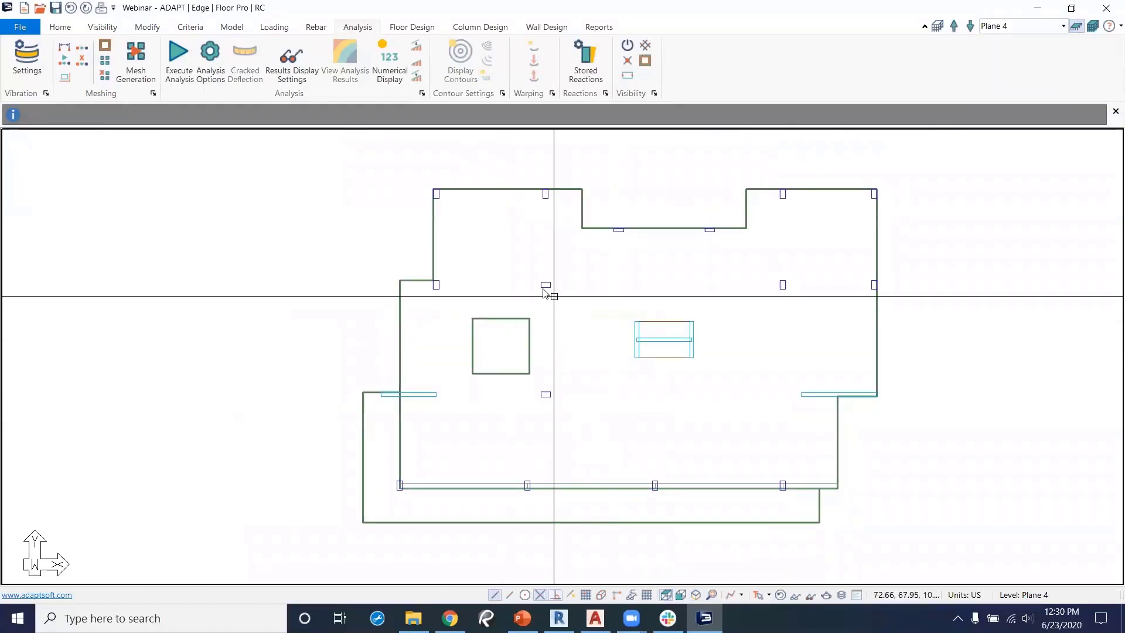
Analyze Plane 4 for the Service(Total Load) and Strength(Dead and Live) combinations with uncracked stiffness, and save the solution.
{"action": "left_click", "coordinate": [183, 72]}
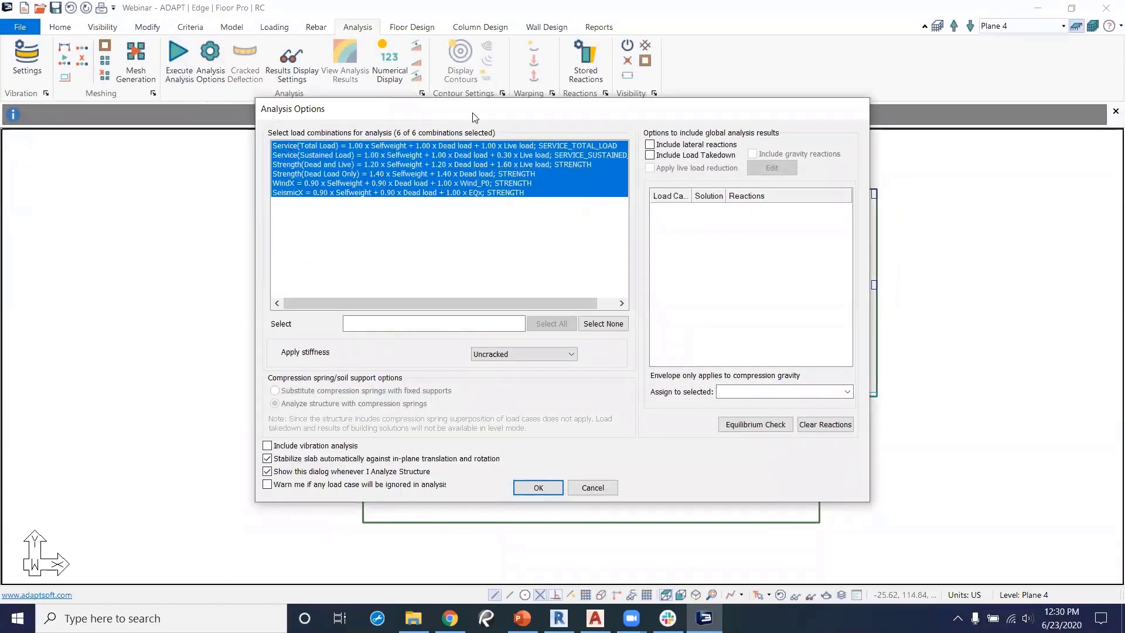
{"action": "left_click", "coordinate": [307, 143]}
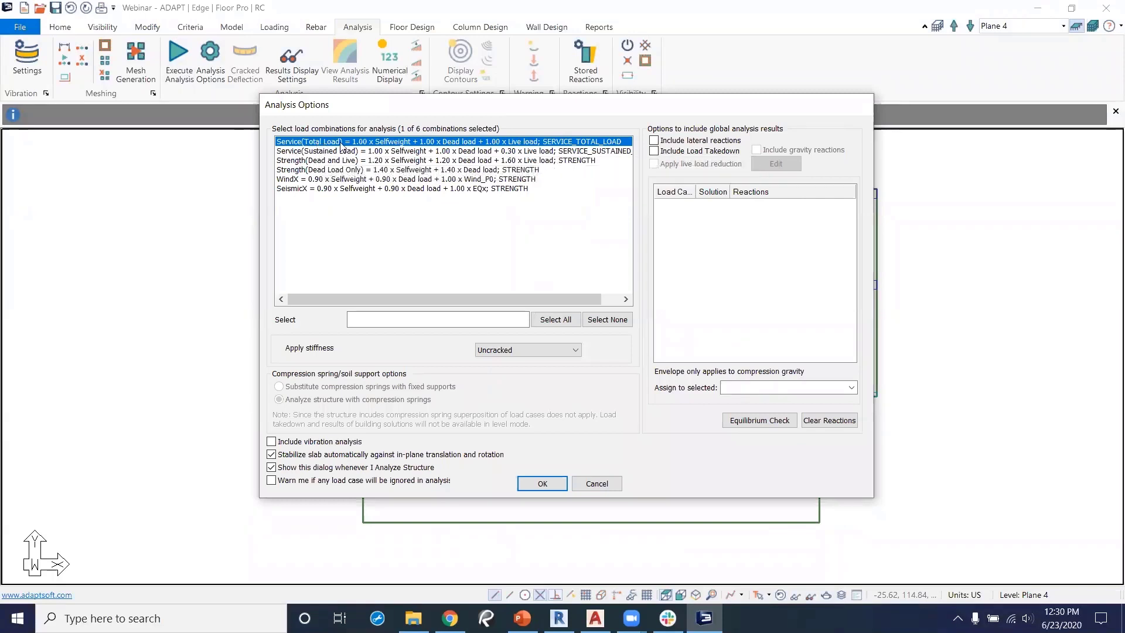
{"action": "left_click", "coordinate": [316, 163], "text": "ctrl"}
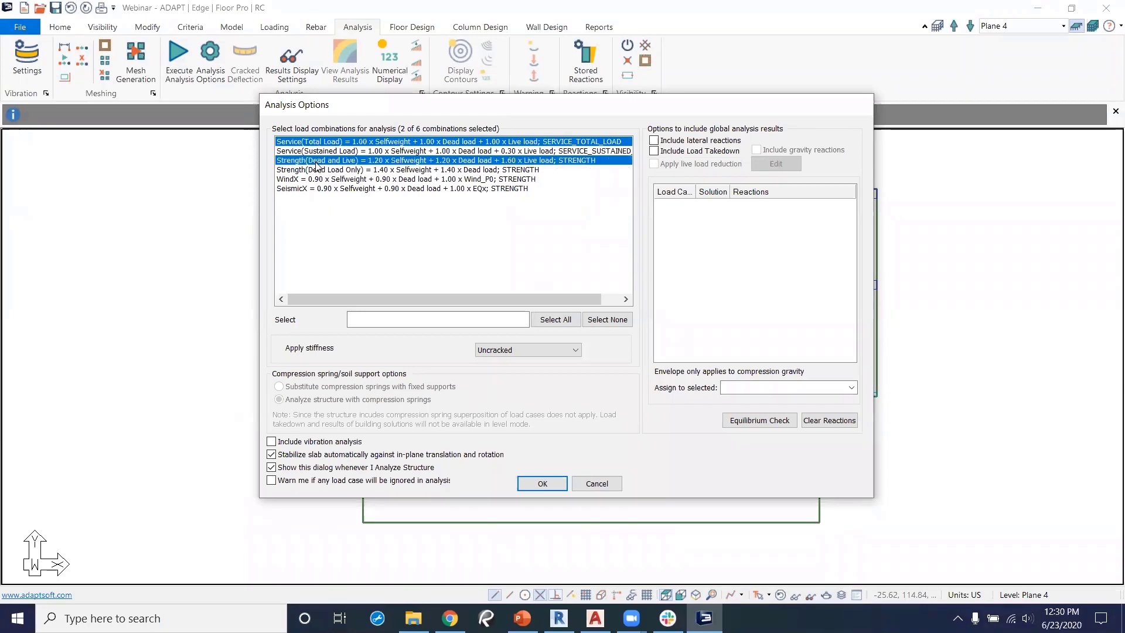
{"action": "left_click", "coordinate": [542, 483]}
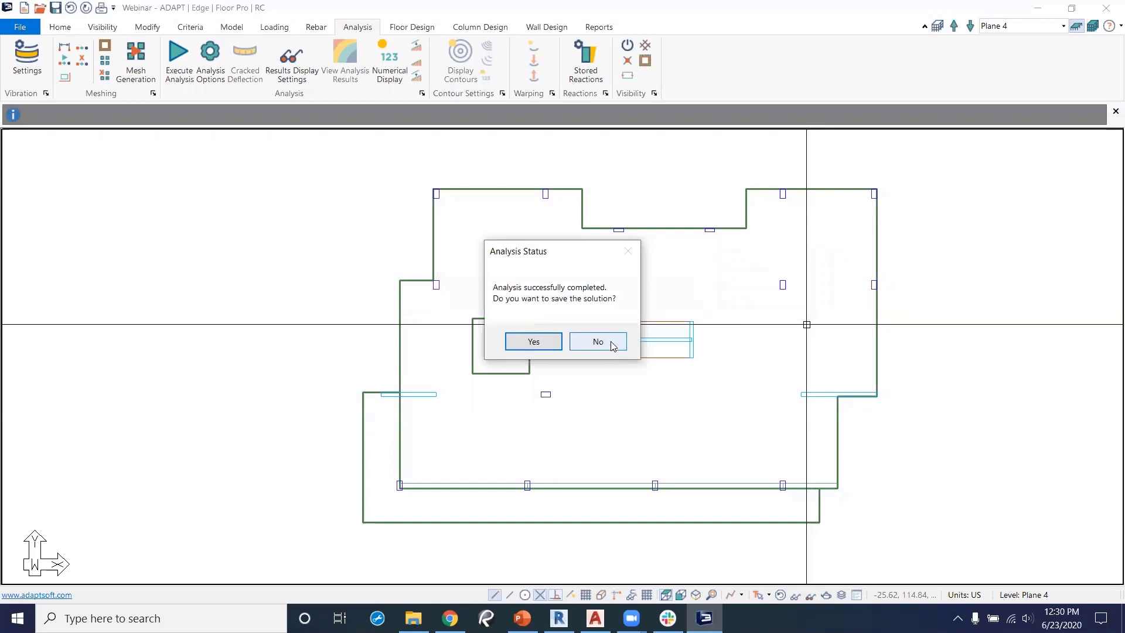
{"action": "left_click", "coordinate": [551, 346]}
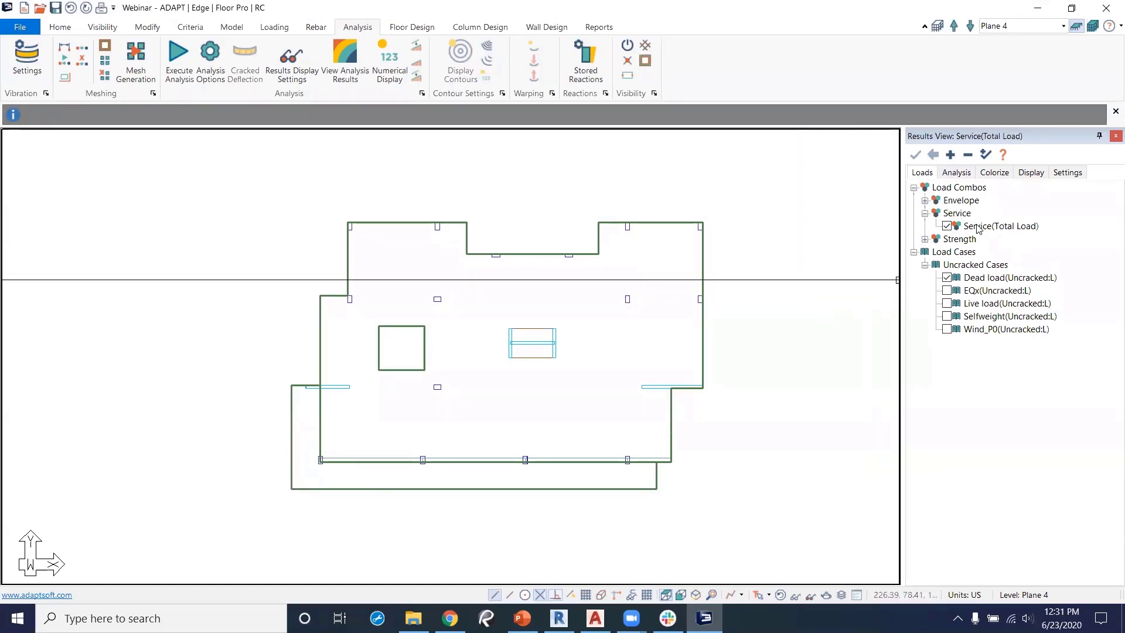
Display the slab's Z-Translation deformation contours for the Service(Total Load) combination and examine them.
{"action": "left_click", "coordinate": [925, 201]}
{"action": "left_click", "coordinate": [925, 200]}
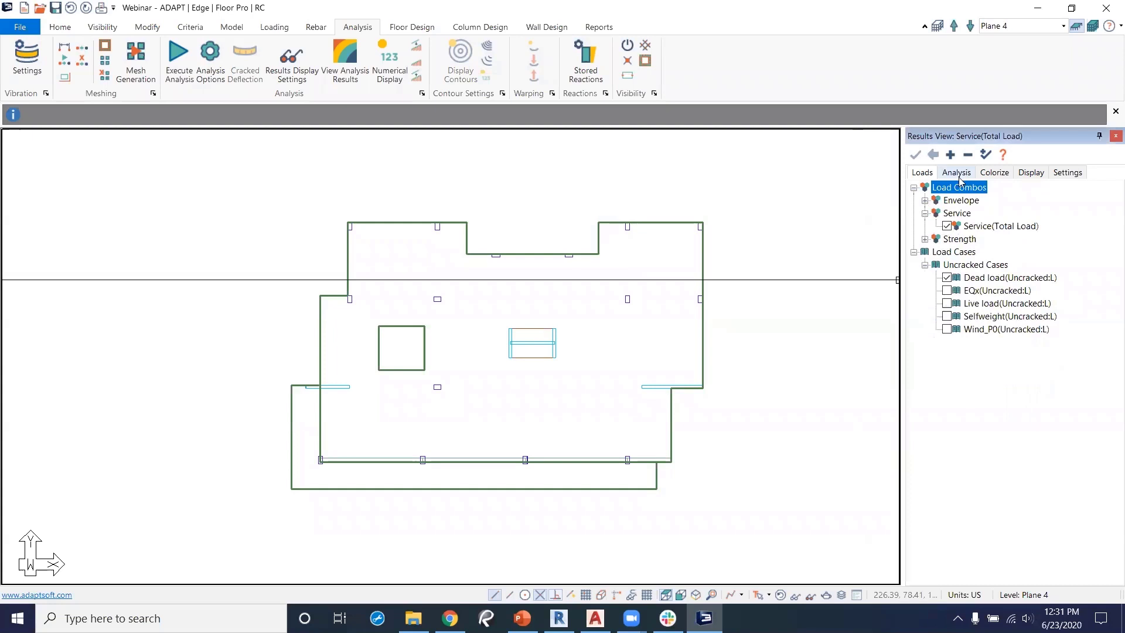
{"action": "left_click", "coordinate": [956, 173]}
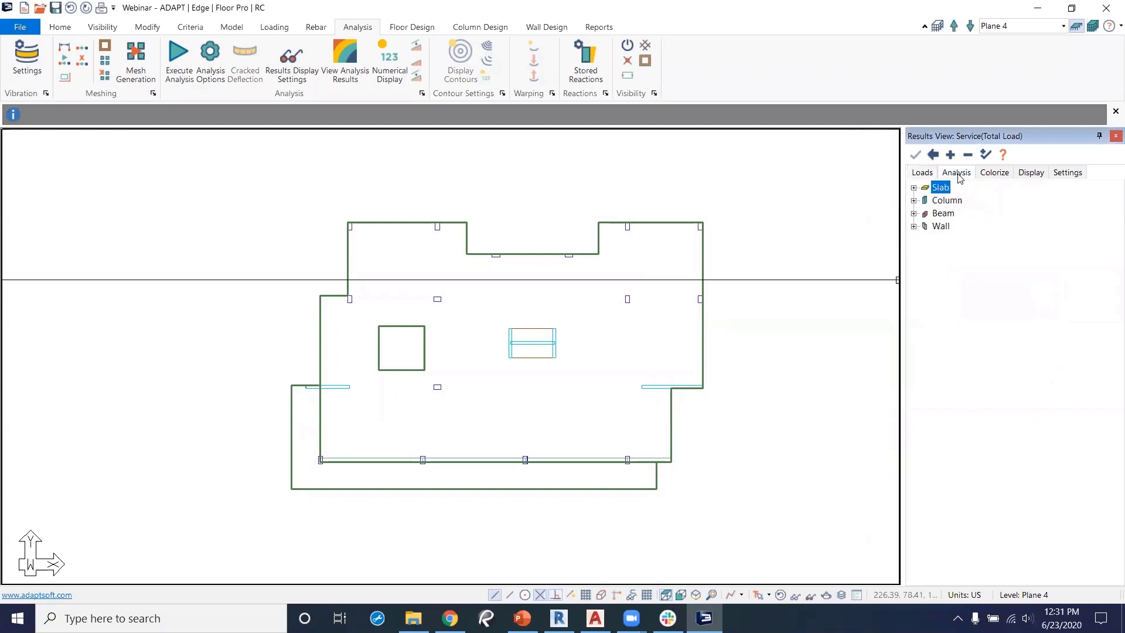
{"action": "left_click", "coordinate": [914, 188]}
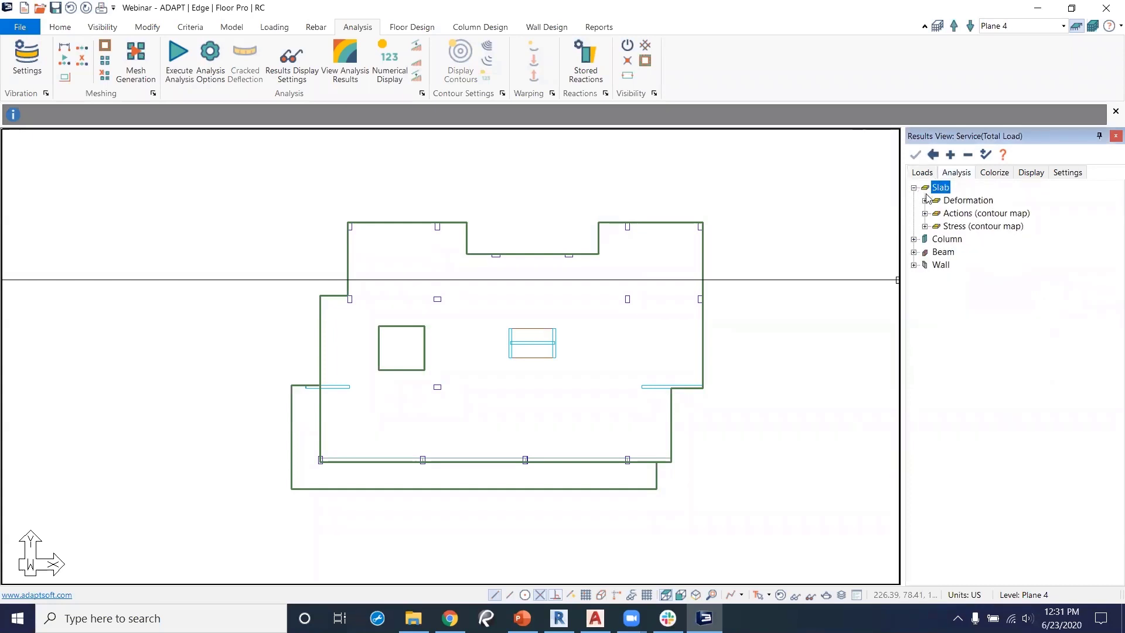
{"action": "left_click", "coordinate": [926, 201]}
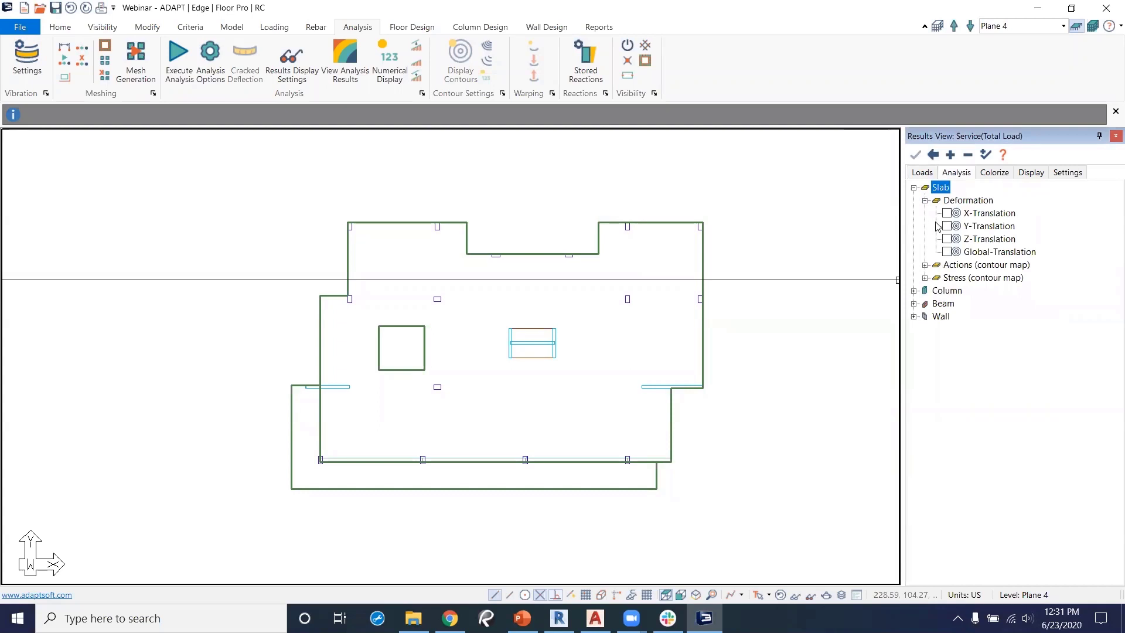
{"action": "left_click", "coordinate": [946, 239]}
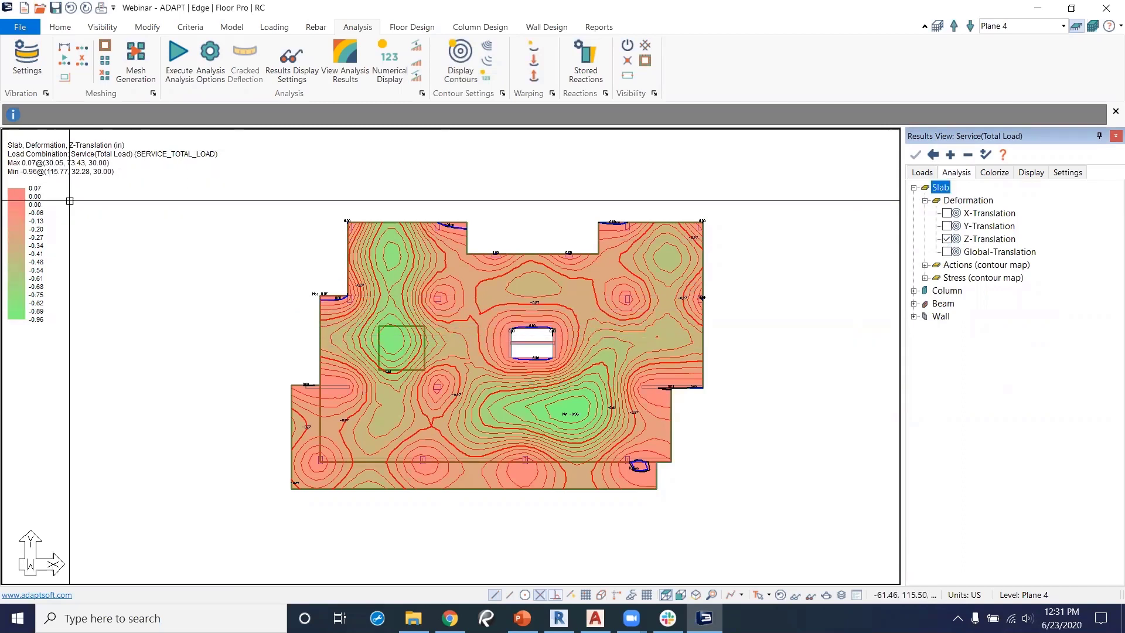
{"action": "middle_click_drag", "start_coordinate": [237, 380], "coordinate": [266, 361]}
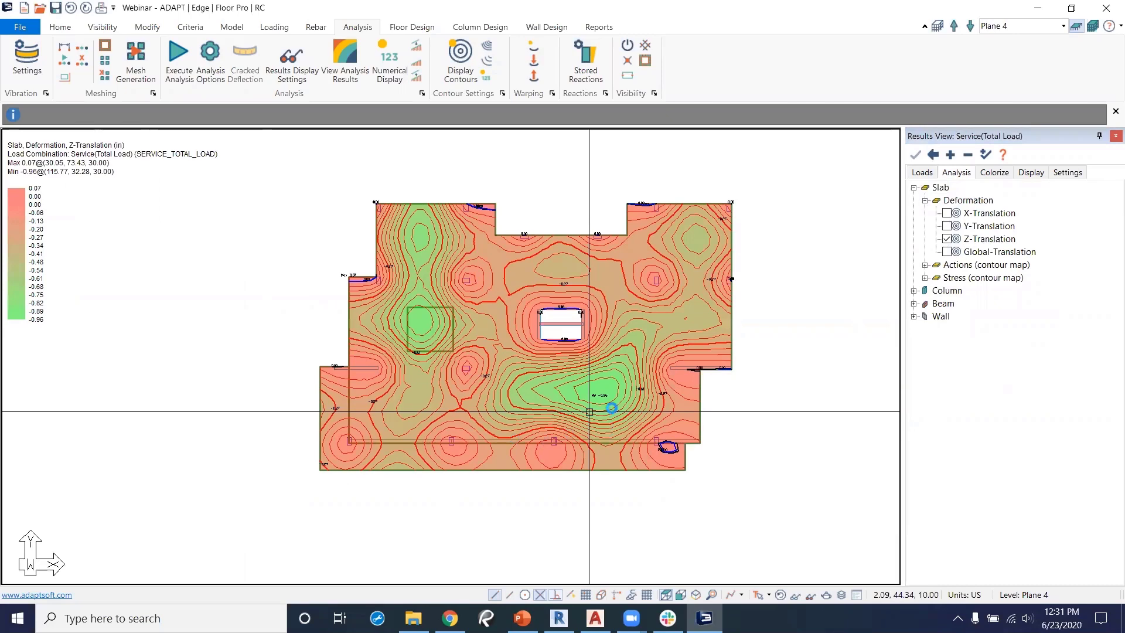
{"action": "scroll", "coordinate": [628, 415], "scroll_direction": "up", "scroll_amount": 1}
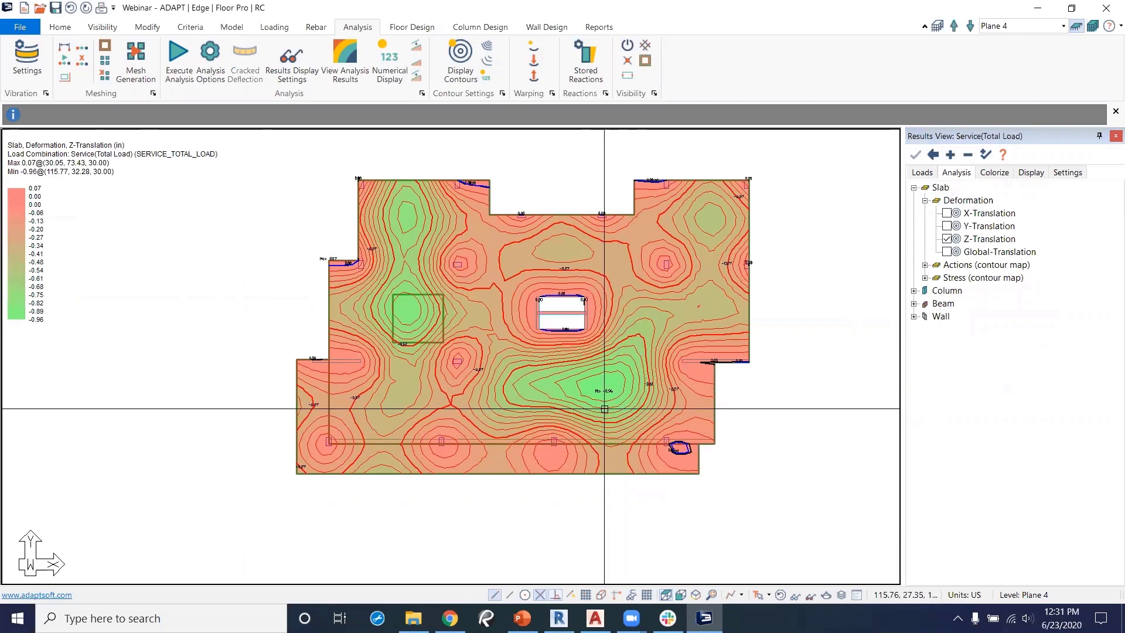
Enlarge the text of the contour labels through the text settings.
{"action": "left_click", "coordinate": [61, 29]}
{"action": "left_click", "coordinate": [20, 76]}
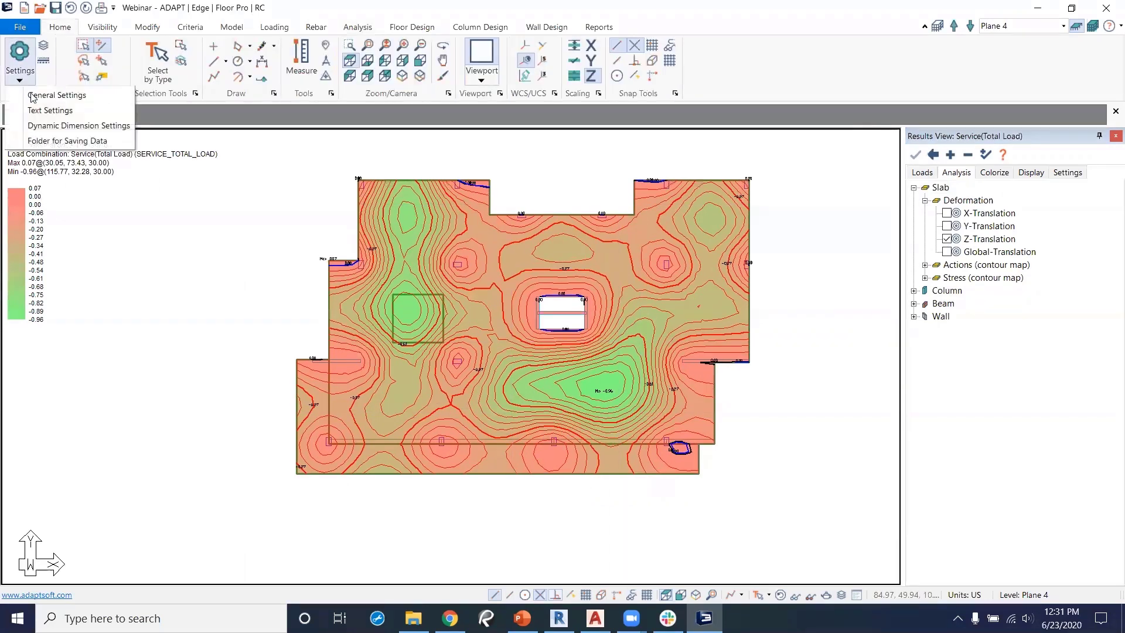
{"action": "left_click", "coordinate": [48, 109]}
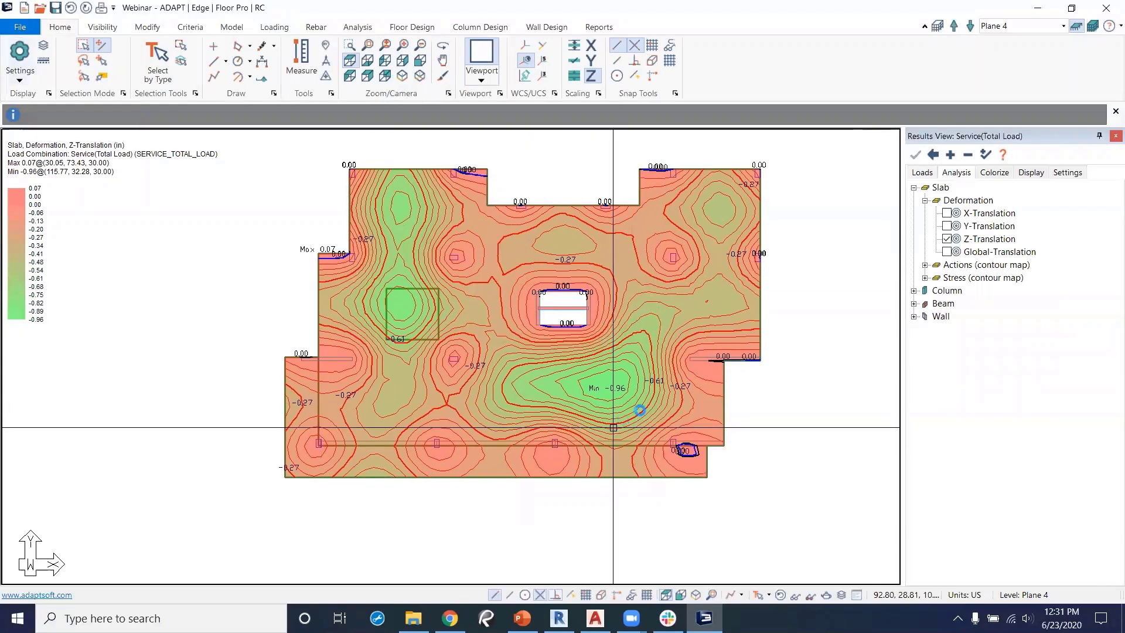
{"action": "scroll", "coordinate": [542, 403], "scroll_direction": "up", "scroll_amount": 1}
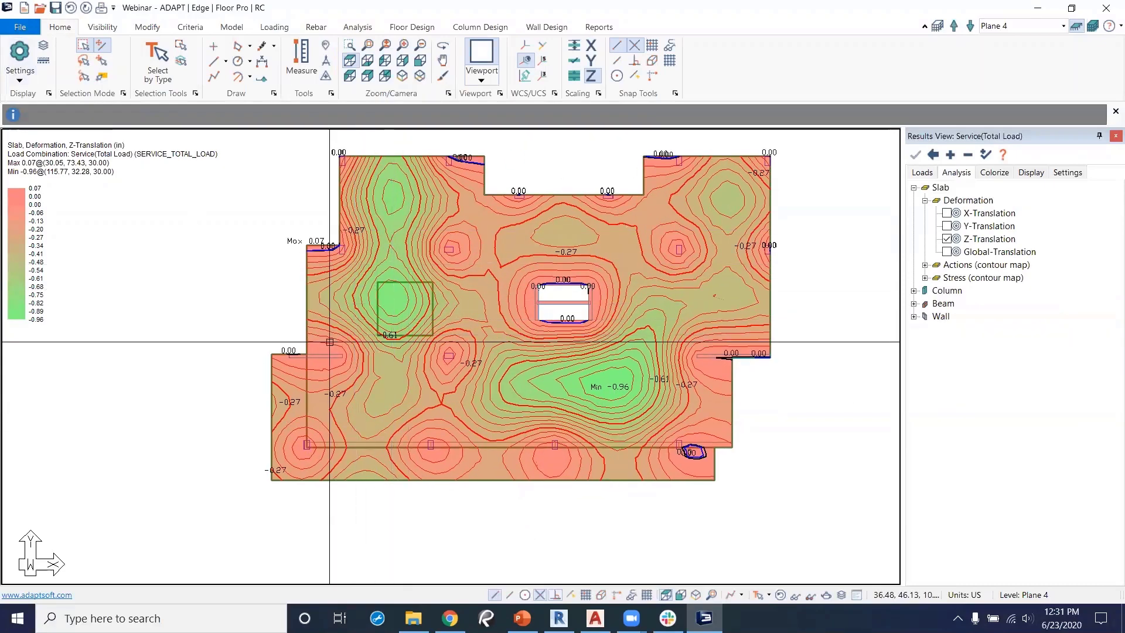
Turn off the Z-Translation contours and open the level in the solid modeling viewer, orbiting it to a side view.
{"action": "left_click", "coordinate": [947, 240]}
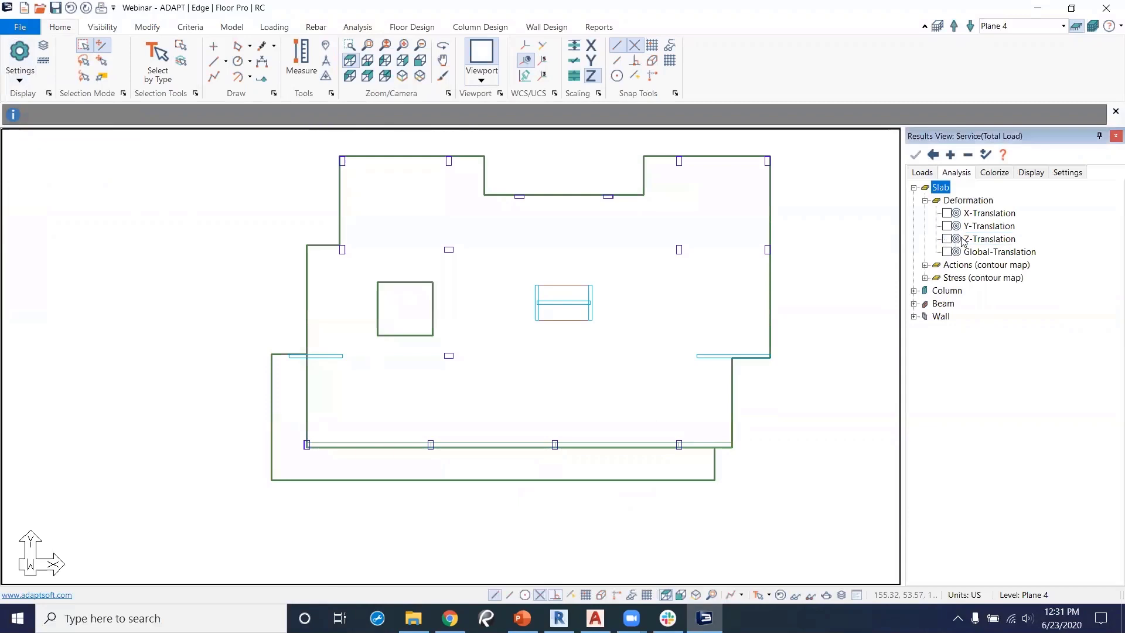
{"action": "left_click", "coordinate": [827, 594]}
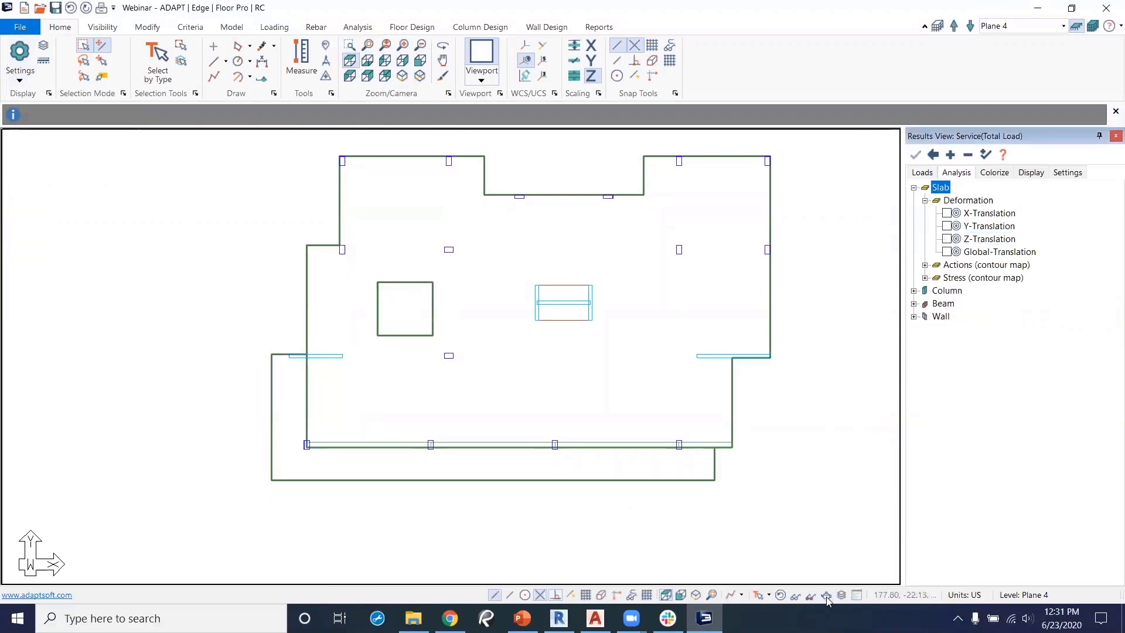
{"action": "left_click_drag", "start_coordinate": [467, 354], "coordinate": [480, 308]}
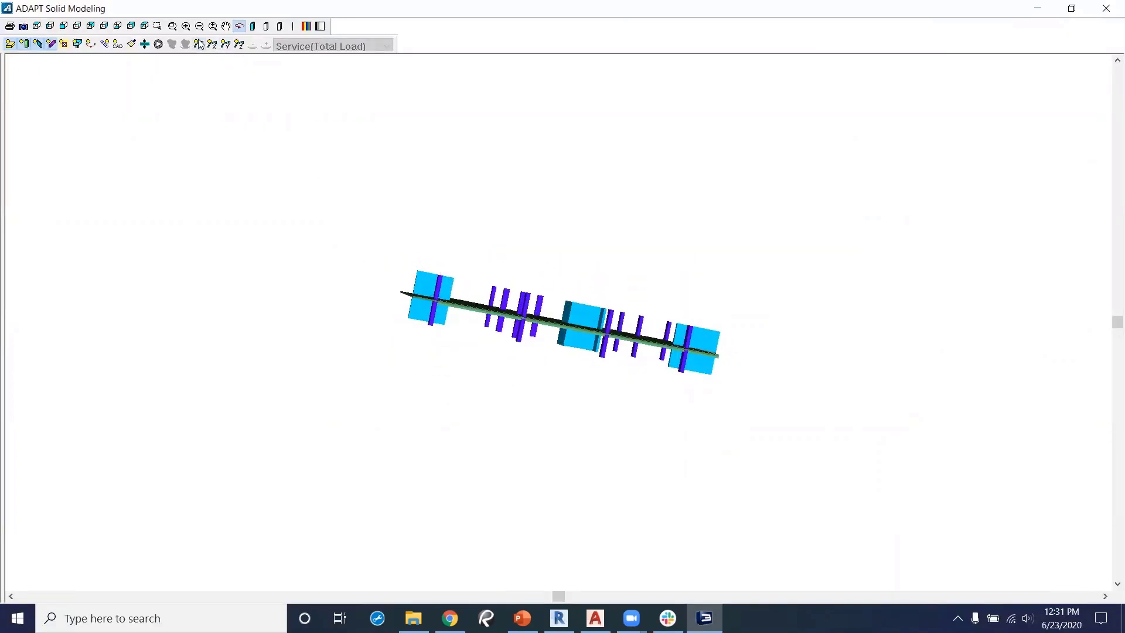
Show and animate the deflected shape for Service(Total Load), examine it from several angles, and close the solid modeling viewer.
{"action": "left_click", "coordinate": [199, 44]}
{"action": "left_click_drag", "start_coordinate": [519, 363], "coordinate": [544, 389]}
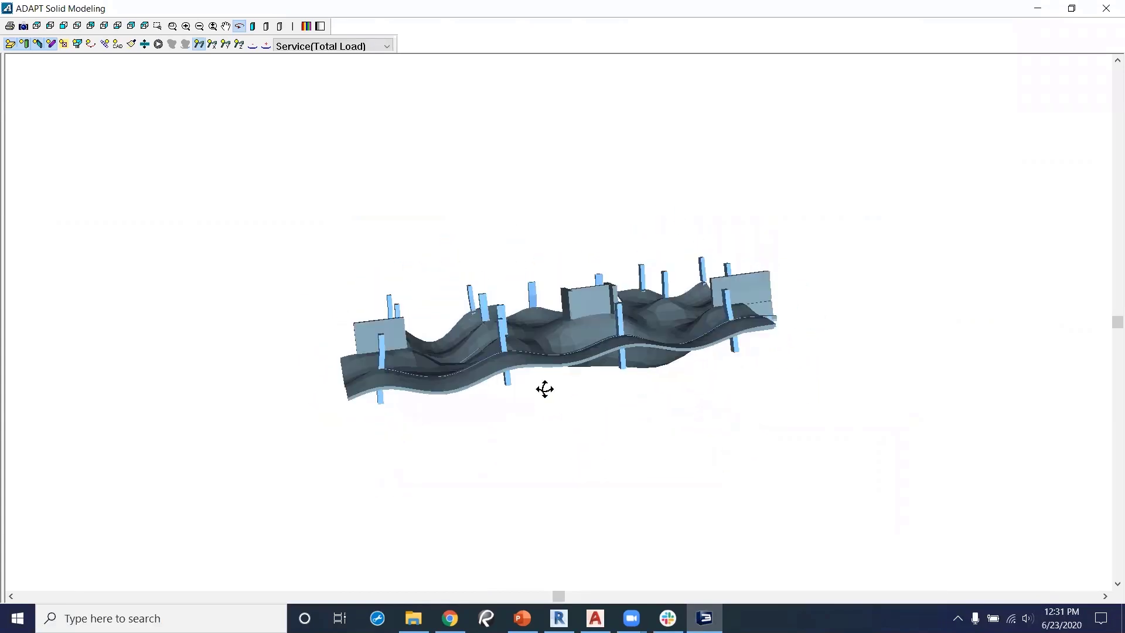
{"action": "left_click", "coordinate": [158, 46]}
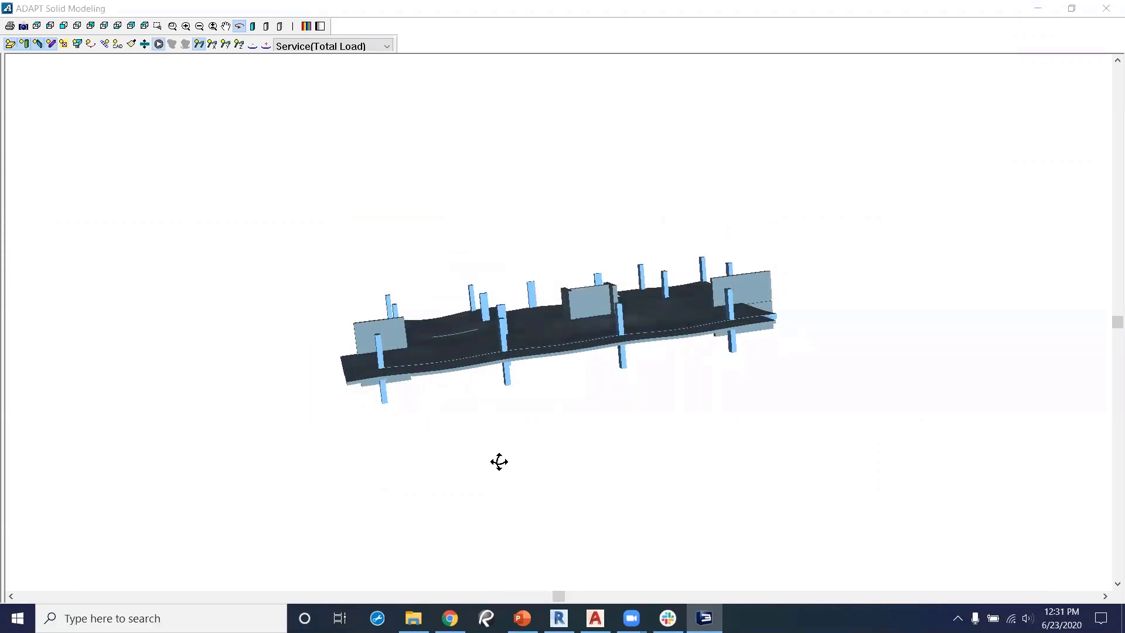
{"action": "left_click_drag", "start_coordinate": [484, 464], "coordinate": [518, 456]}
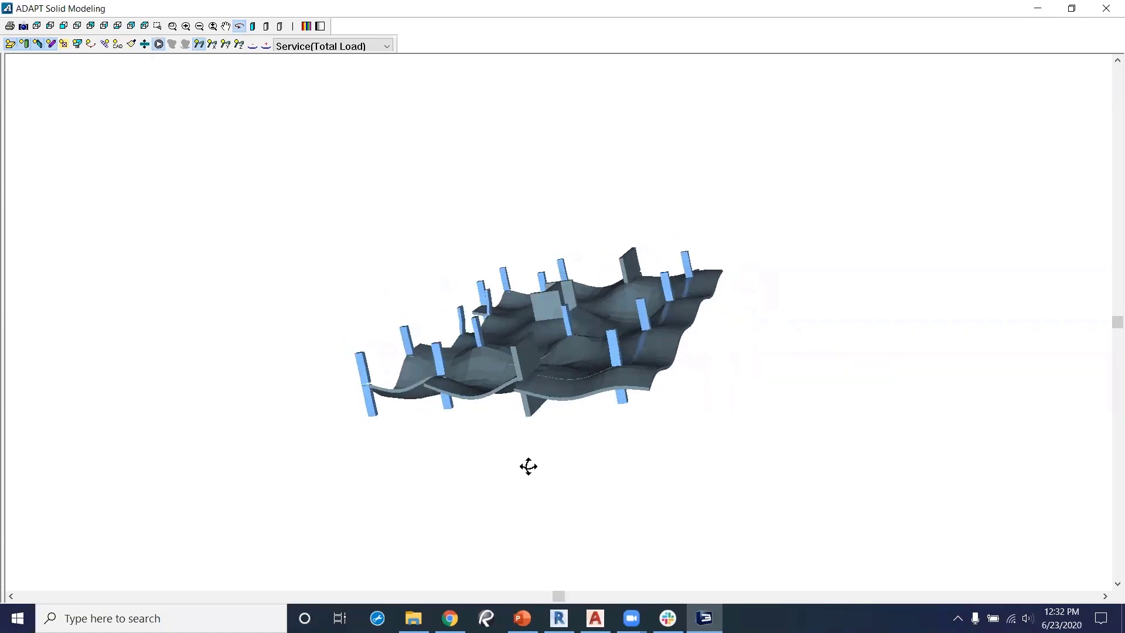
{"action": "left_click_drag", "start_coordinate": [530, 465], "coordinate": [545, 438]}
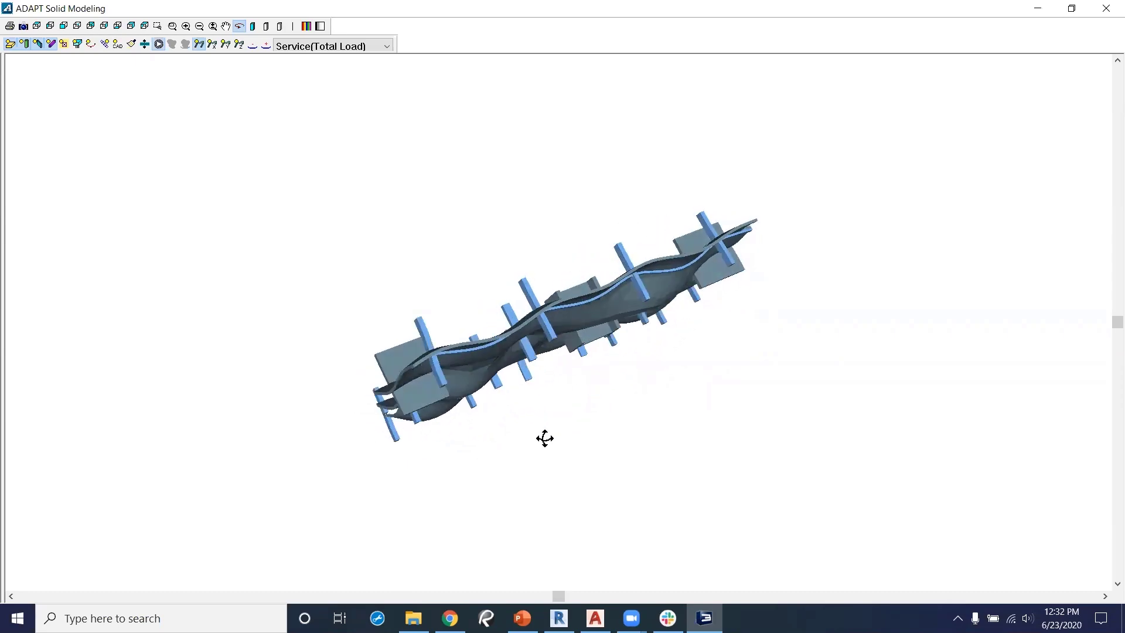
{"action": "left_click", "coordinate": [1108, 8]}
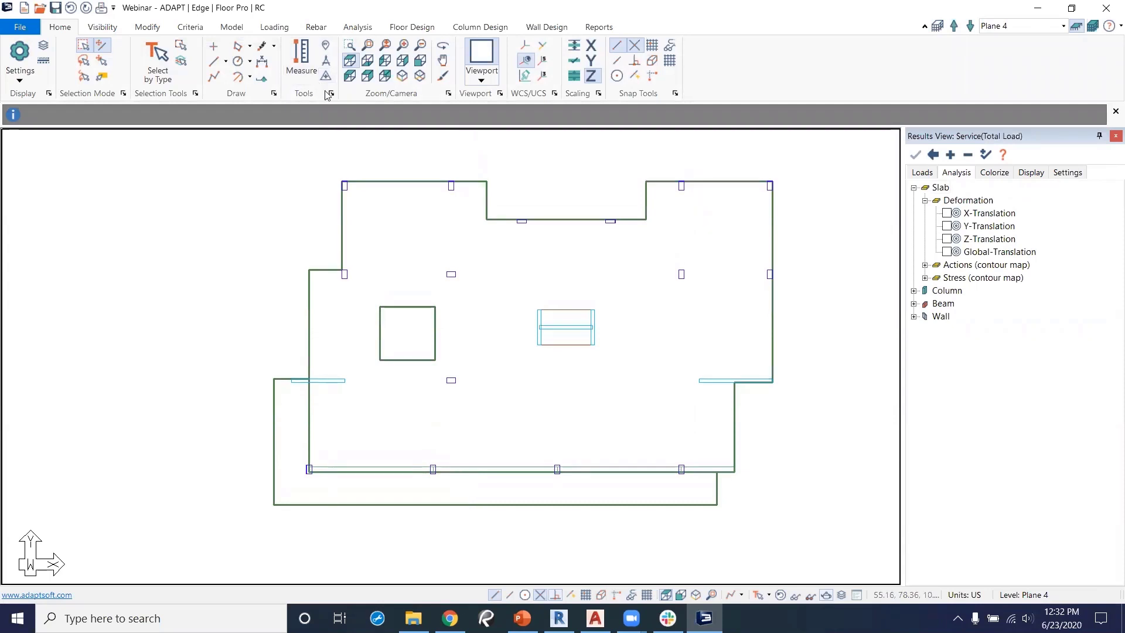
Execute the punching shear check for the slab on Plane 4.
{"action": "left_click", "coordinate": [409, 28]}
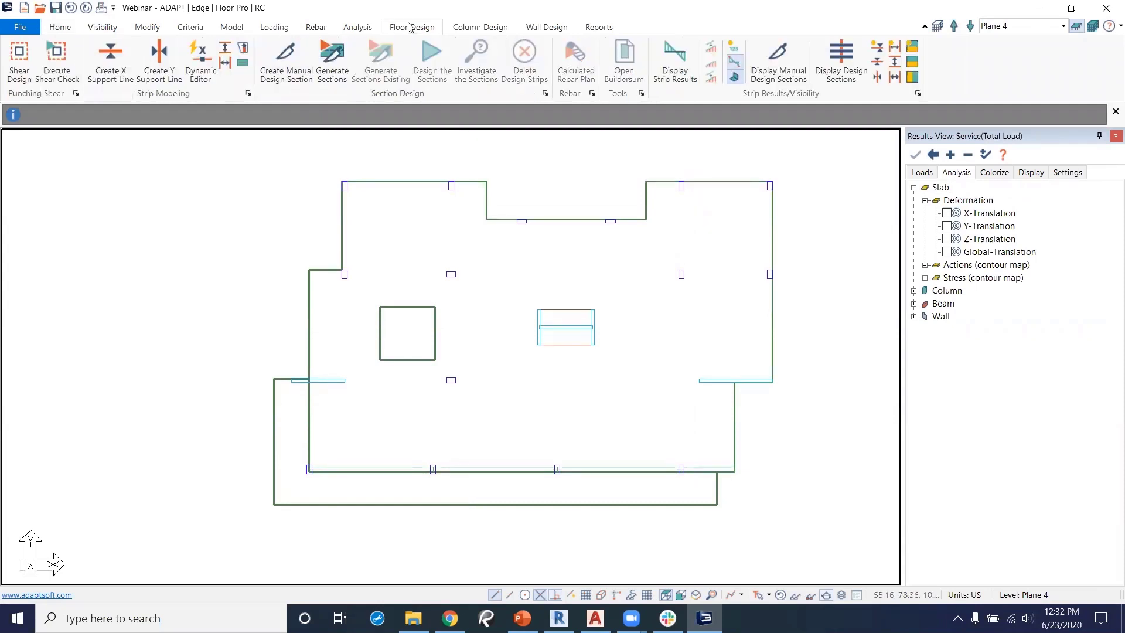
{"action": "left_click", "coordinate": [54, 59]}
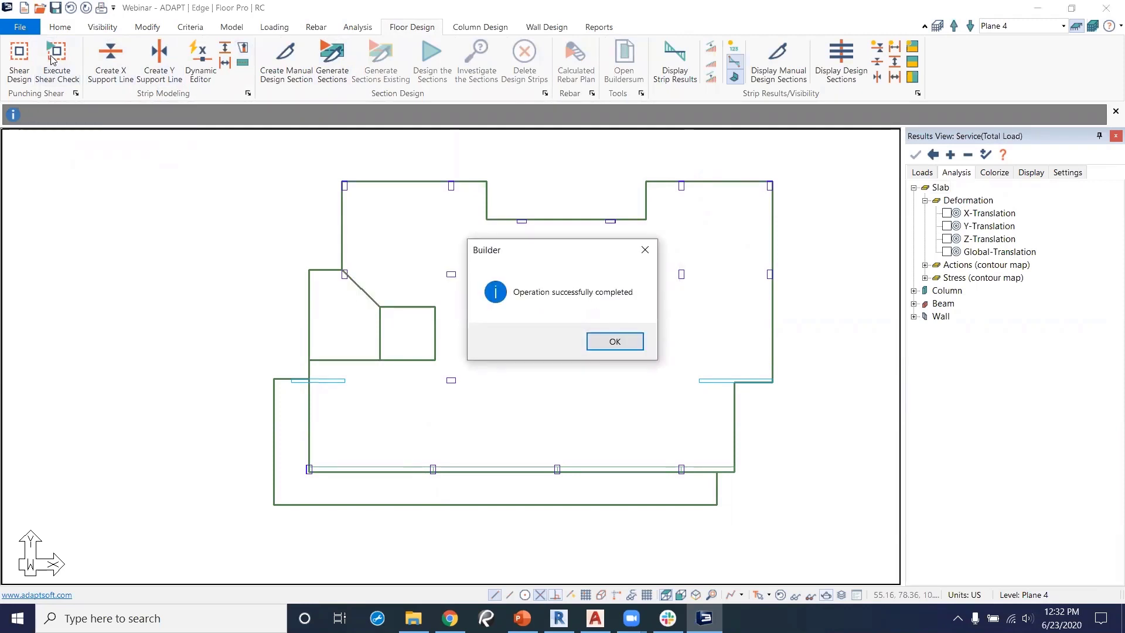
{"action": "left_click", "coordinate": [614, 343]}
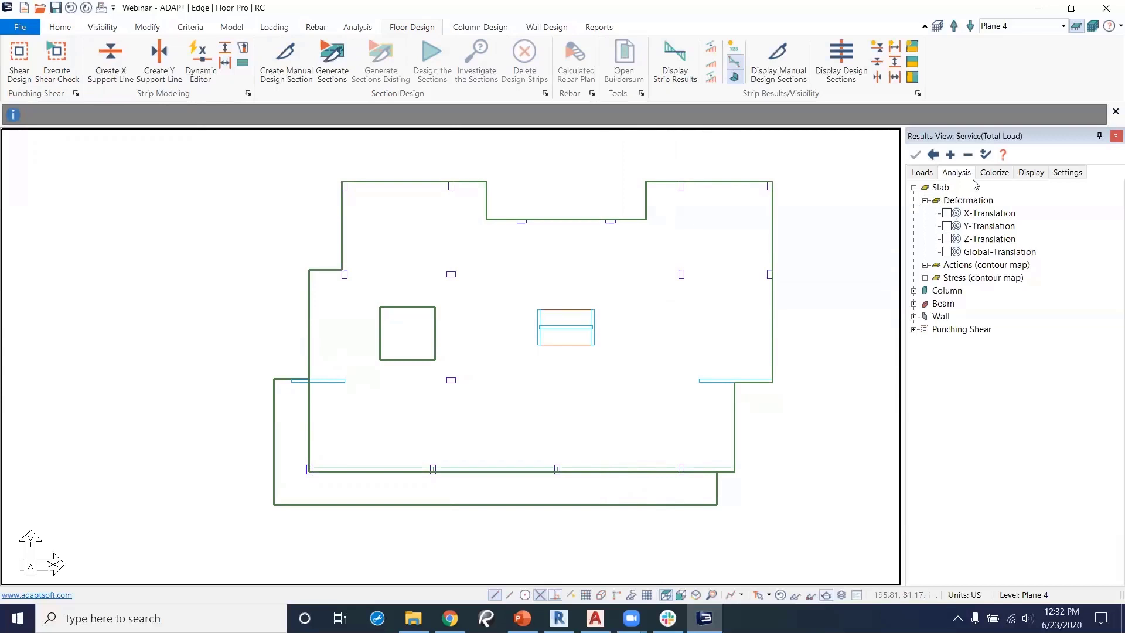
Display the punching shear Stress Check results for the Strength(Dead and Live) combination and examine the column labels up close.
{"action": "left_click", "coordinate": [932, 176]}
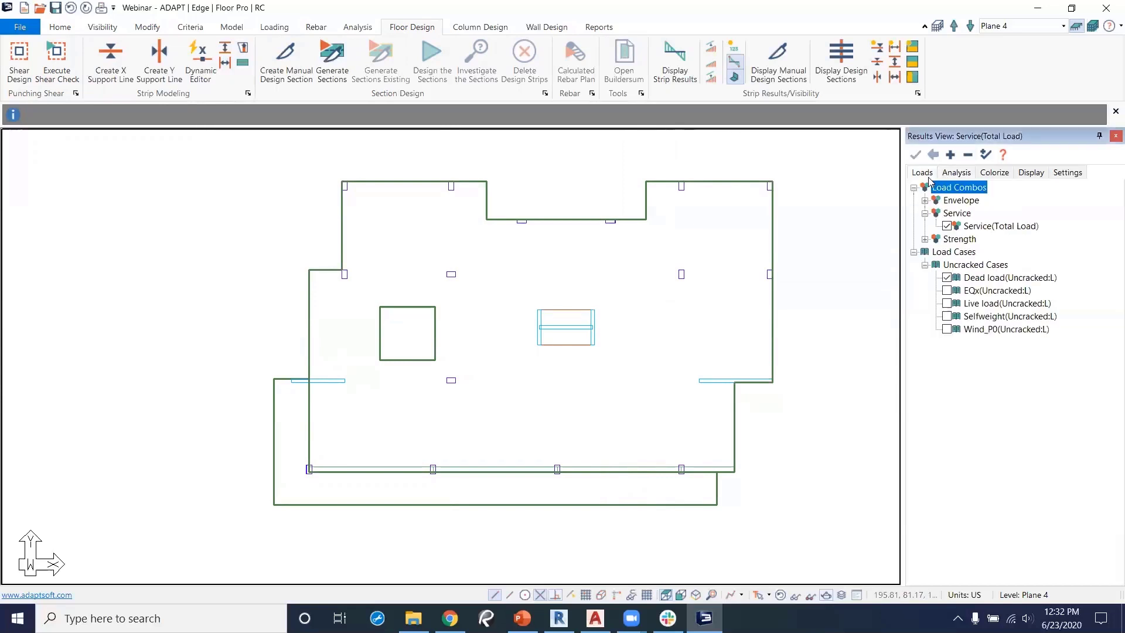
{"action": "left_click", "coordinate": [925, 240]}
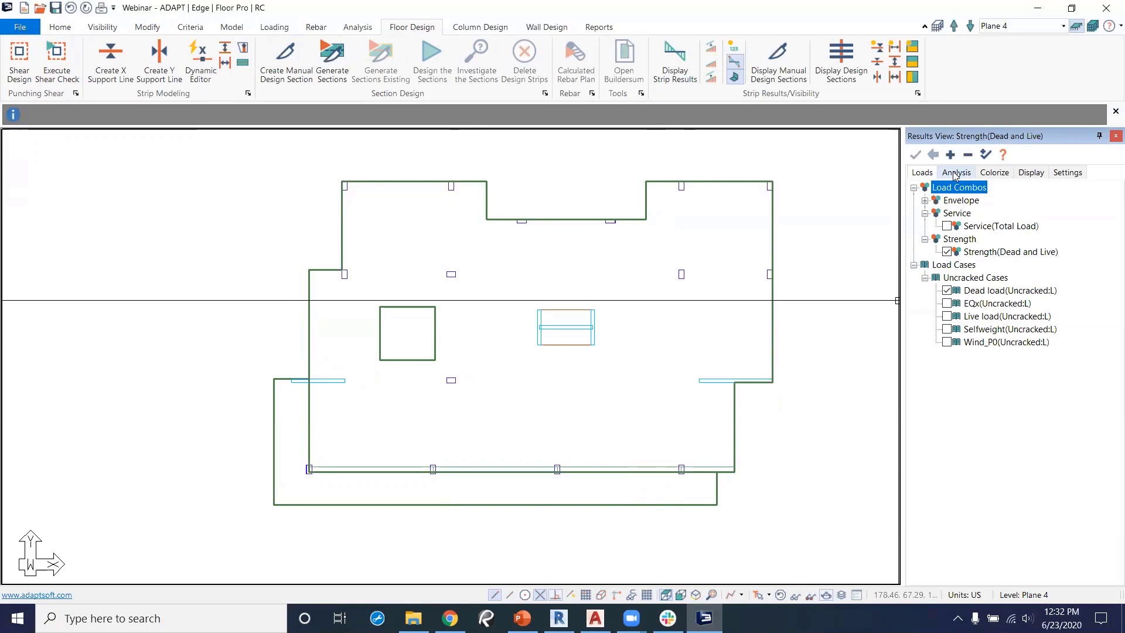
{"action": "left_click", "coordinate": [955, 177]}
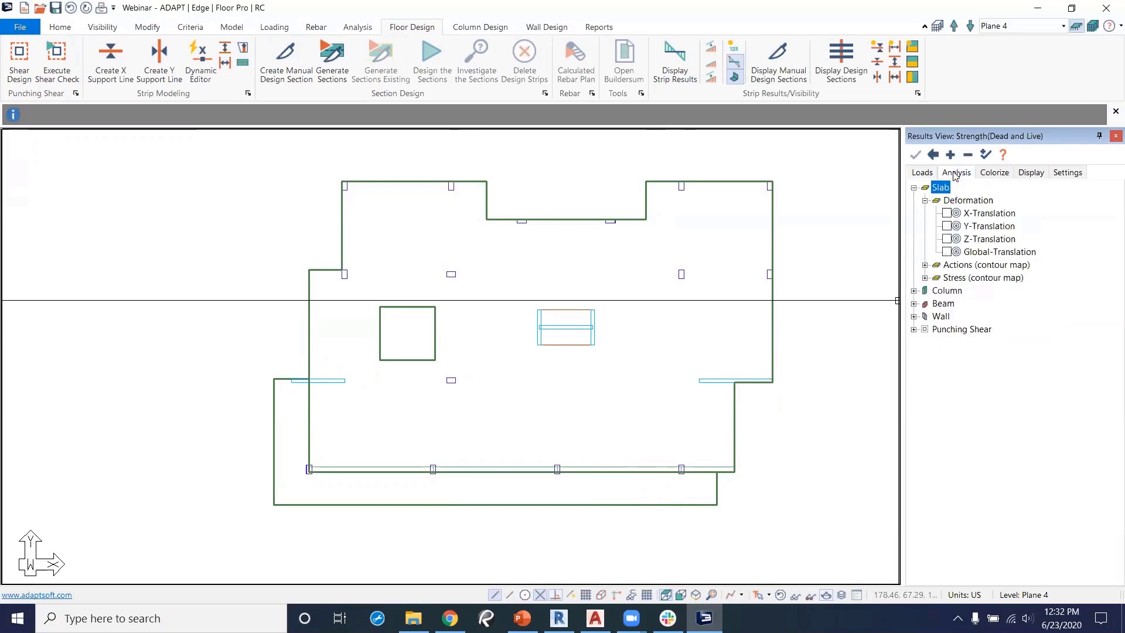
{"action": "left_click", "coordinate": [914, 330]}
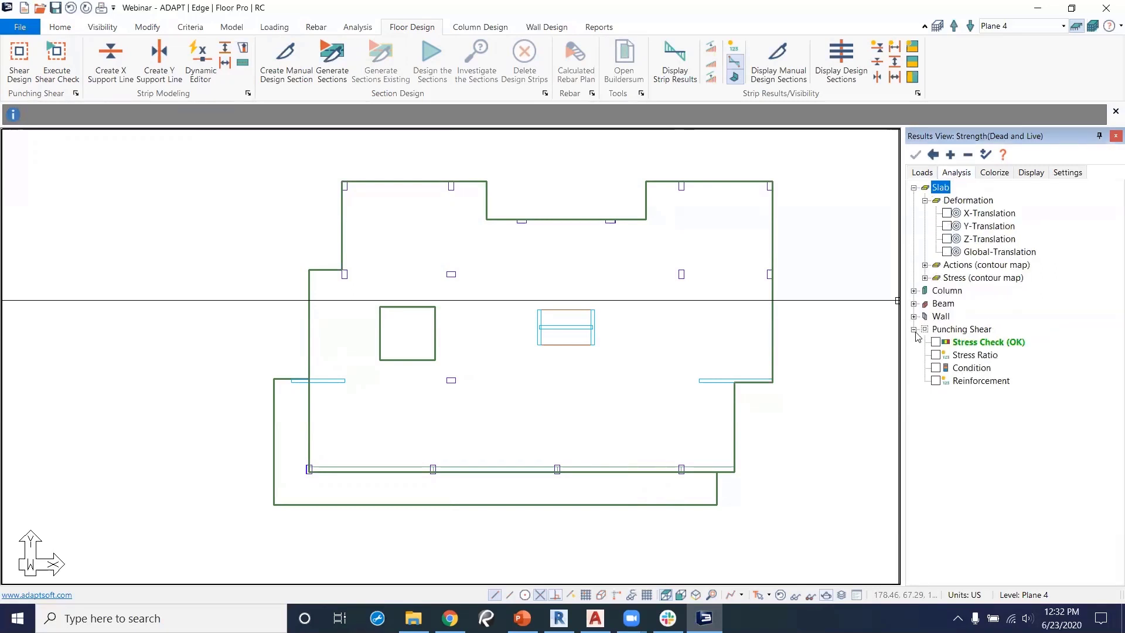
{"action": "left_click", "coordinate": [935, 342]}
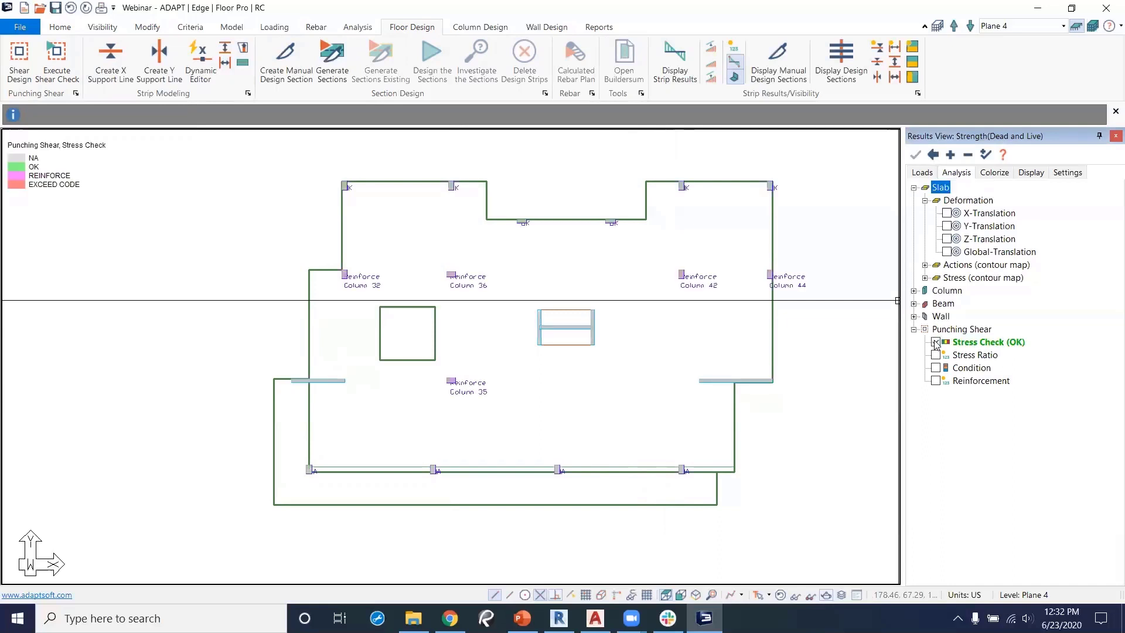
{"action": "scroll", "coordinate": [534, 338], "scroll_direction": "up", "scroll_amount": 3}
{"action": "middle_click_drag", "start_coordinate": [534, 338], "coordinate": [556, 434]}
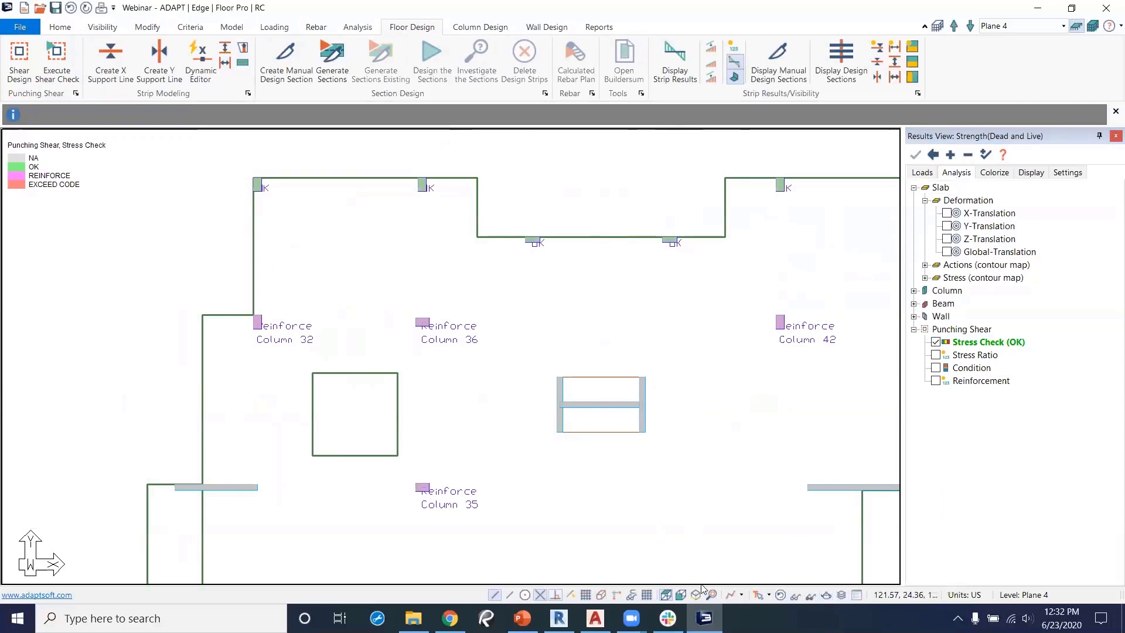
In elevation view, hide the columns and walls between Plane 4 and the roof, and return to plan view.
{"action": "left_click", "coordinate": [681, 594]}
{"action": "scroll", "coordinate": [495, 384], "scroll_direction": "down", "scroll_amount": 2}
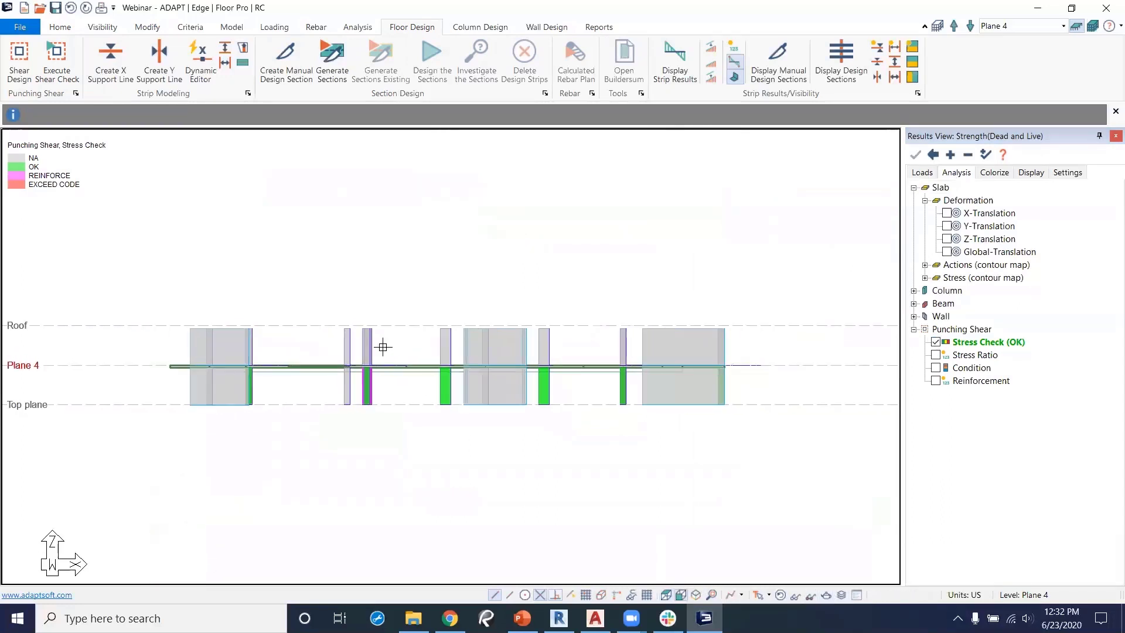
{"action": "left_click_drag", "start_coordinate": [148, 288], "coordinate": [823, 367]}
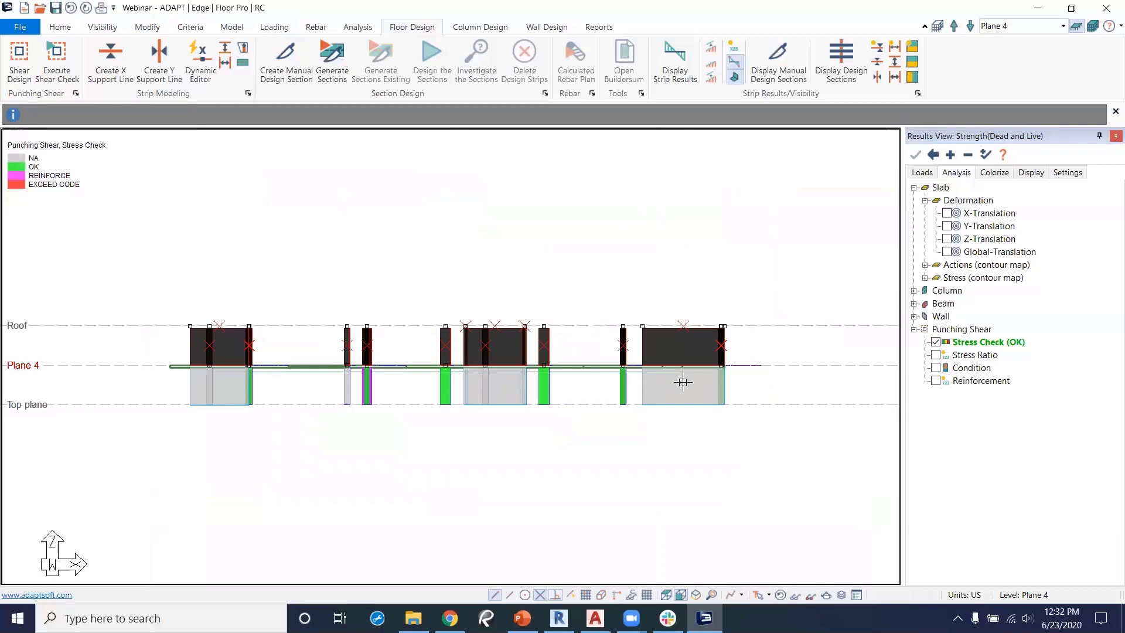
{"action": "left_click", "coordinate": [102, 27]}
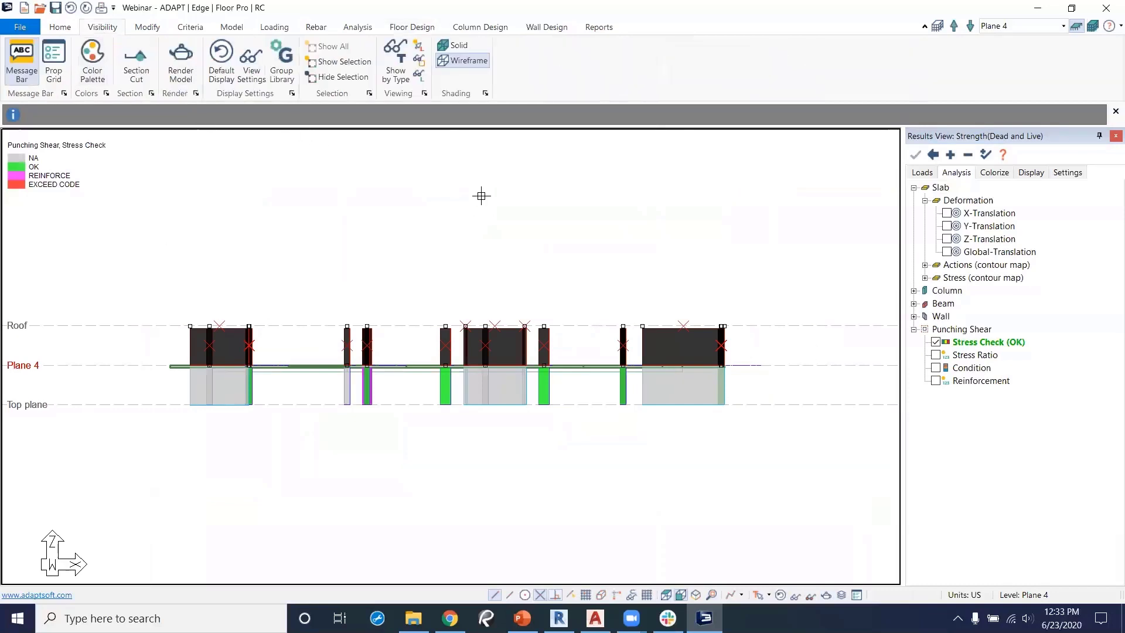
{"action": "left_click", "coordinate": [321, 81]}
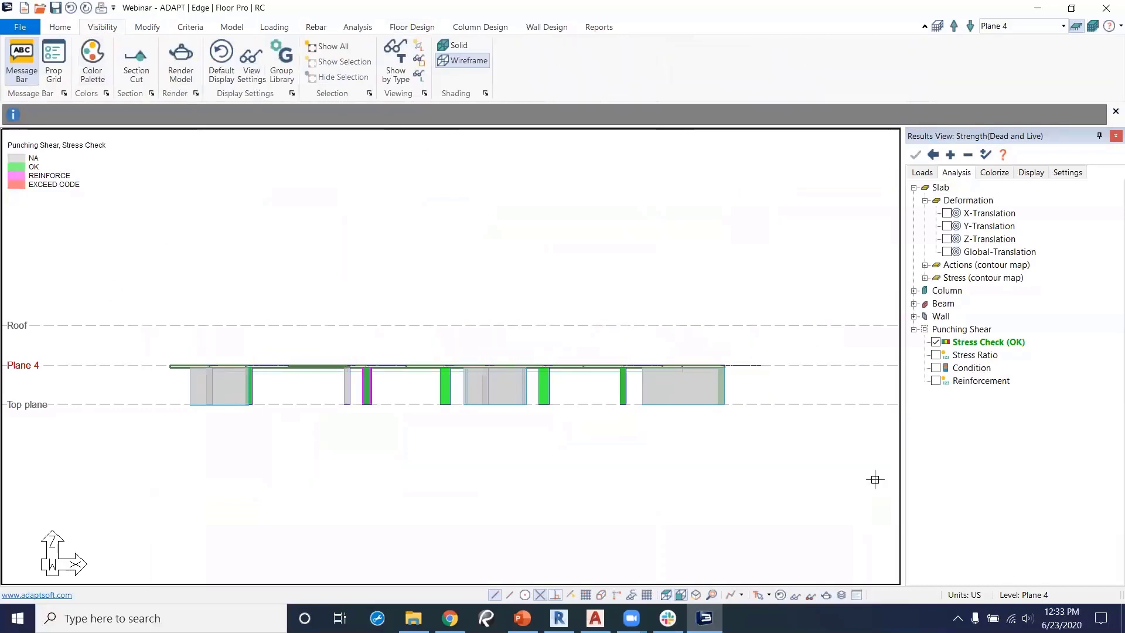
{"action": "left_click", "coordinate": [680, 594]}
Review the punching shear stress check, stress ratio and condition results for the columns on Plane 4.
{"action": "scroll", "coordinate": [480, 374], "scroll_direction": "up", "scroll_amount": 3}
{"action": "middle_click_drag", "start_coordinate": [706, 437], "coordinate": [667, 449]}
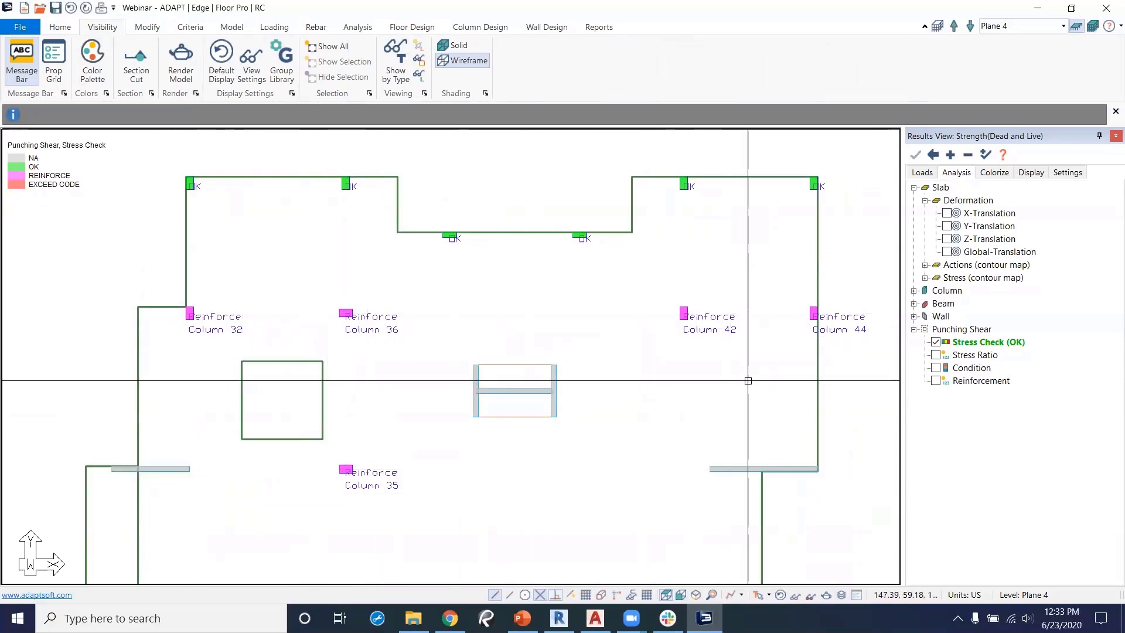
{"action": "middle_click_drag", "start_coordinate": [743, 370], "coordinate": [691, 377]}
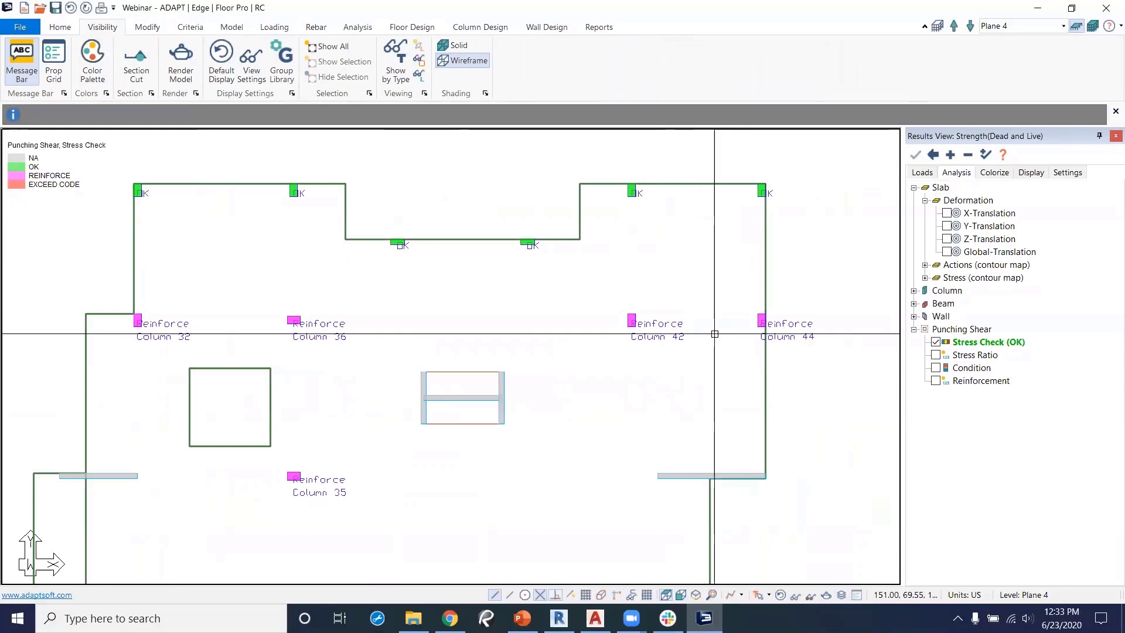
{"action": "left_click", "coordinate": [935, 355]}
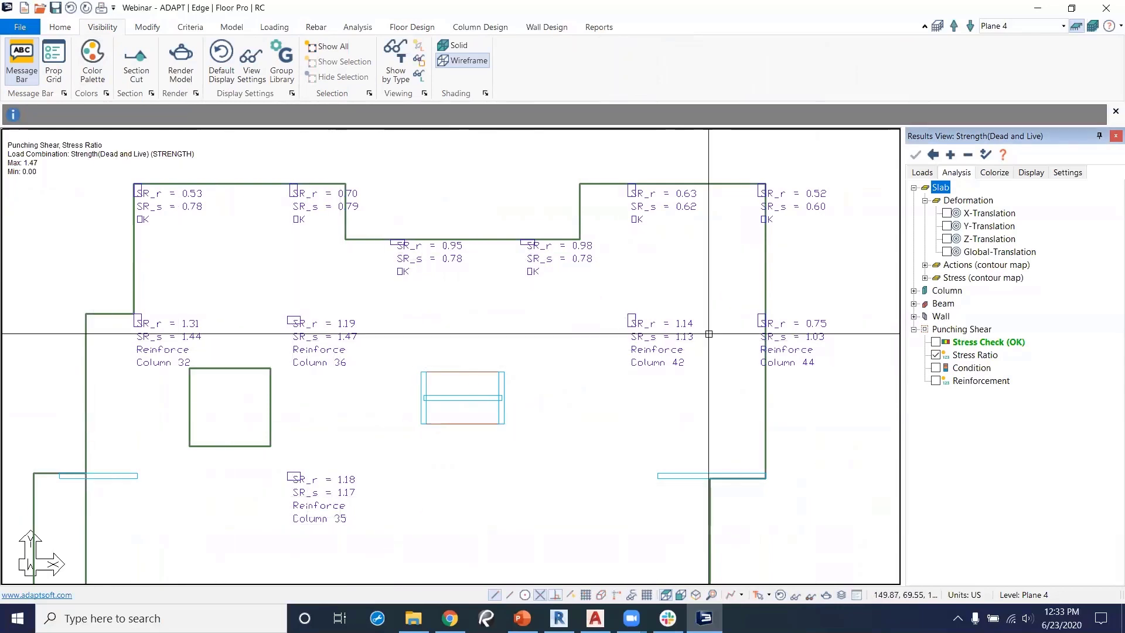
{"action": "left_click", "coordinate": [936, 367]}
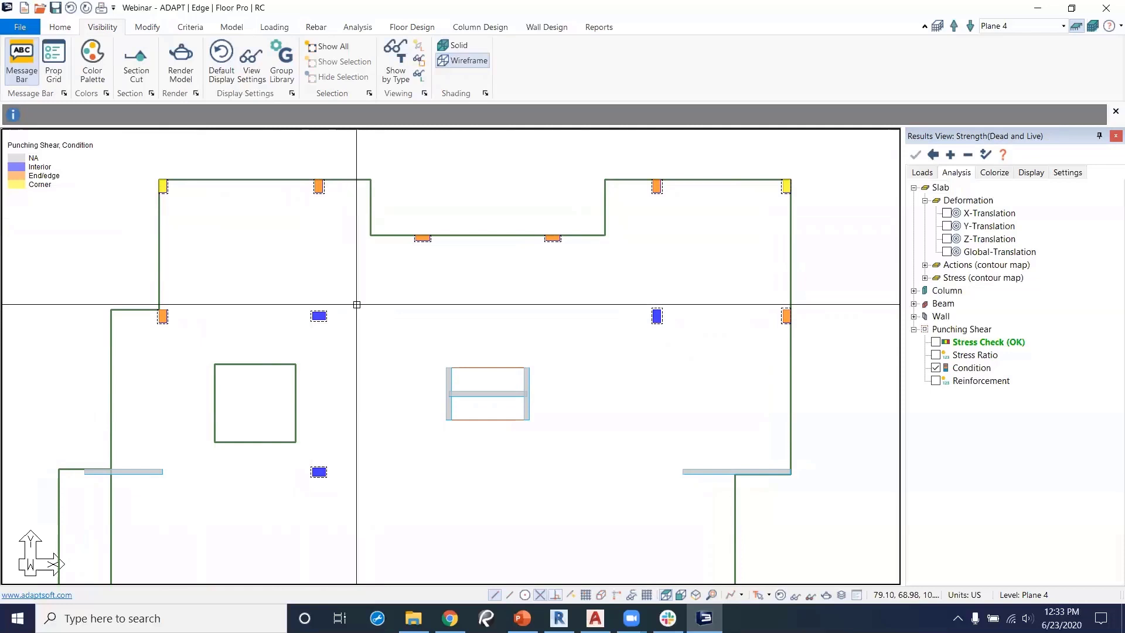
Display the punching shear reinforcement and inspect the stud rail callouts at the columns around the slab opening.
{"action": "left_click", "coordinate": [935, 380]}
{"action": "scroll", "coordinate": [363, 369], "scroll_direction": "up", "scroll_amount": 6}
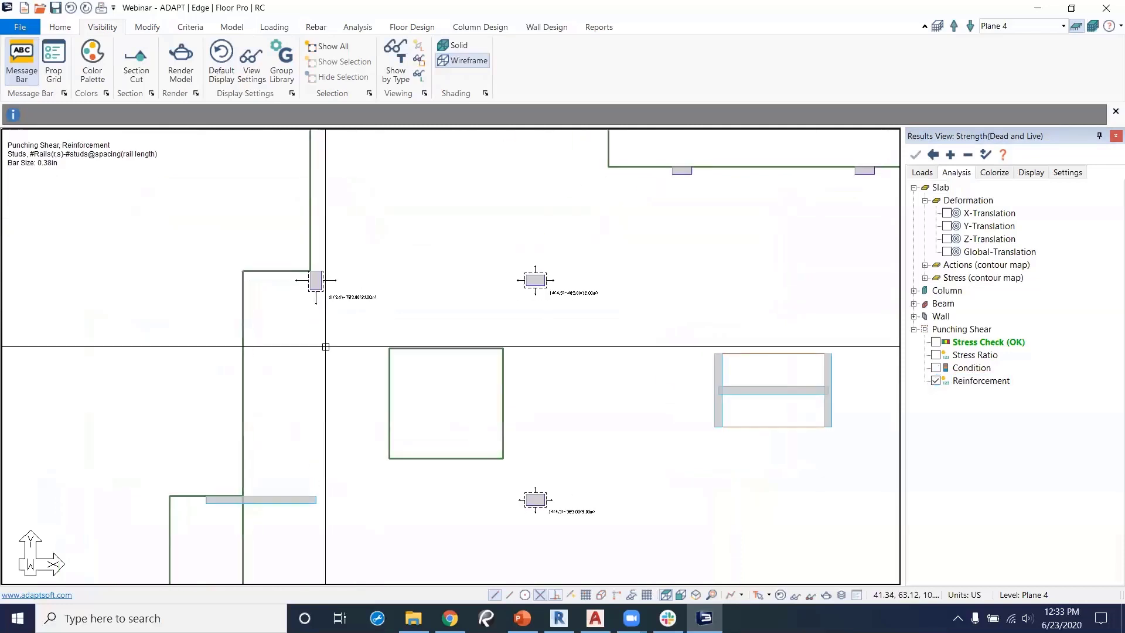
{"action": "scroll", "coordinate": [363, 369], "scroll_direction": "up", "scroll_amount": 2}
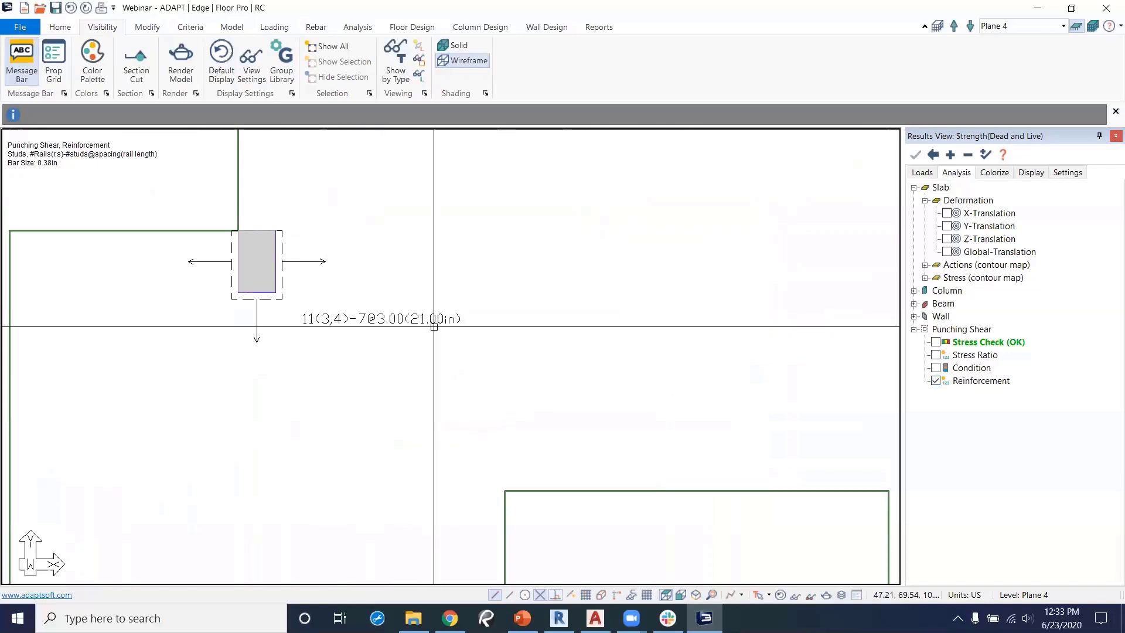
{"action": "scroll", "coordinate": [382, 337], "scroll_direction": "down", "scroll_amount": 4}
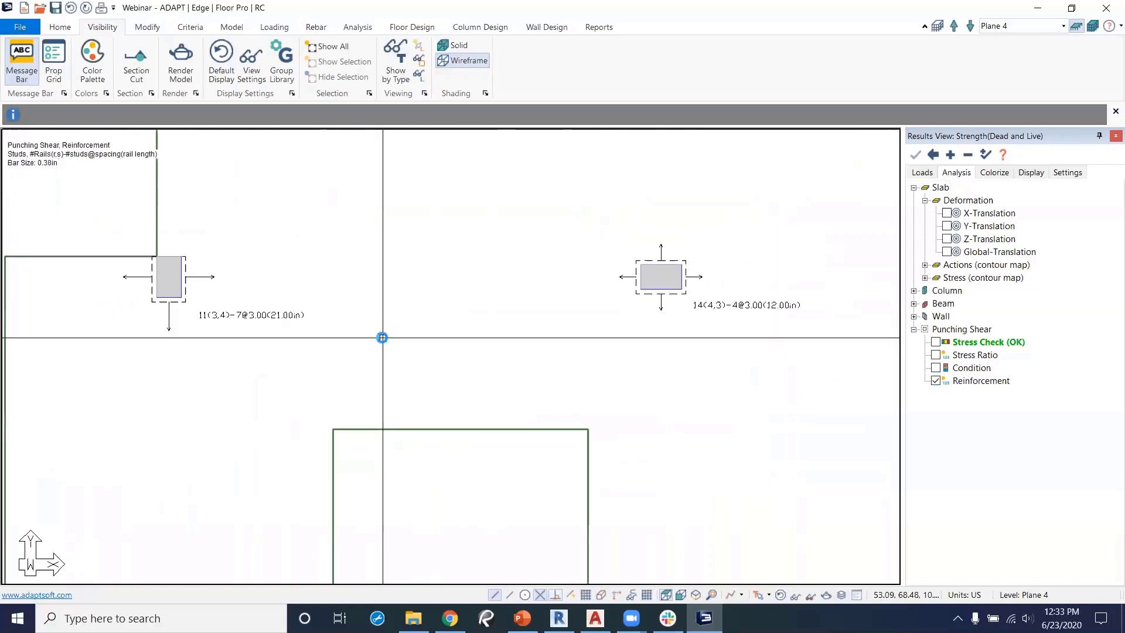
{"action": "scroll", "coordinate": [429, 329], "scroll_direction": "down", "scroll_amount": 5}
{"action": "scroll", "coordinate": [506, 320], "scroll_direction": "down", "scroll_amount": 5}
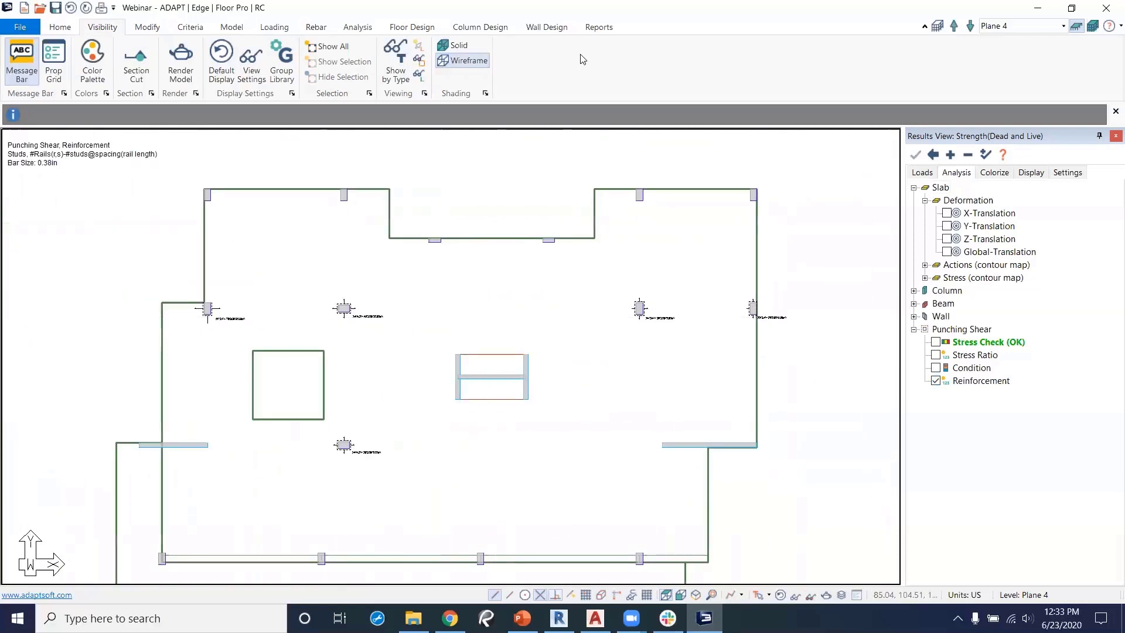
Generate the RTF punching shear Stress Check Results report.
{"action": "left_click", "coordinate": [598, 28]}
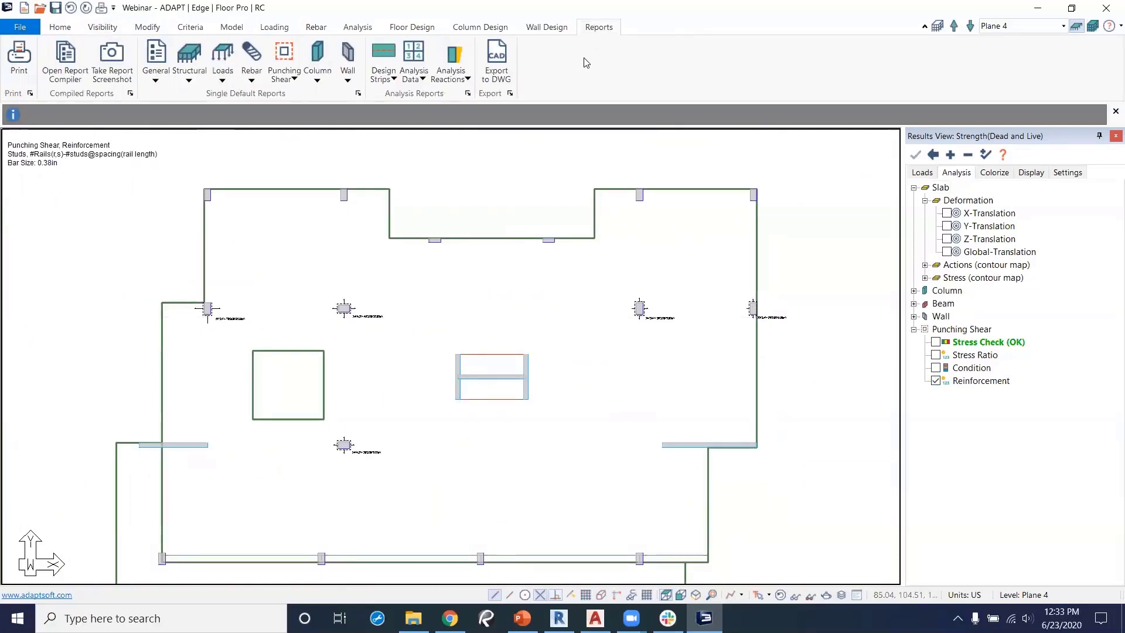
{"action": "left_click", "coordinate": [291, 78]}
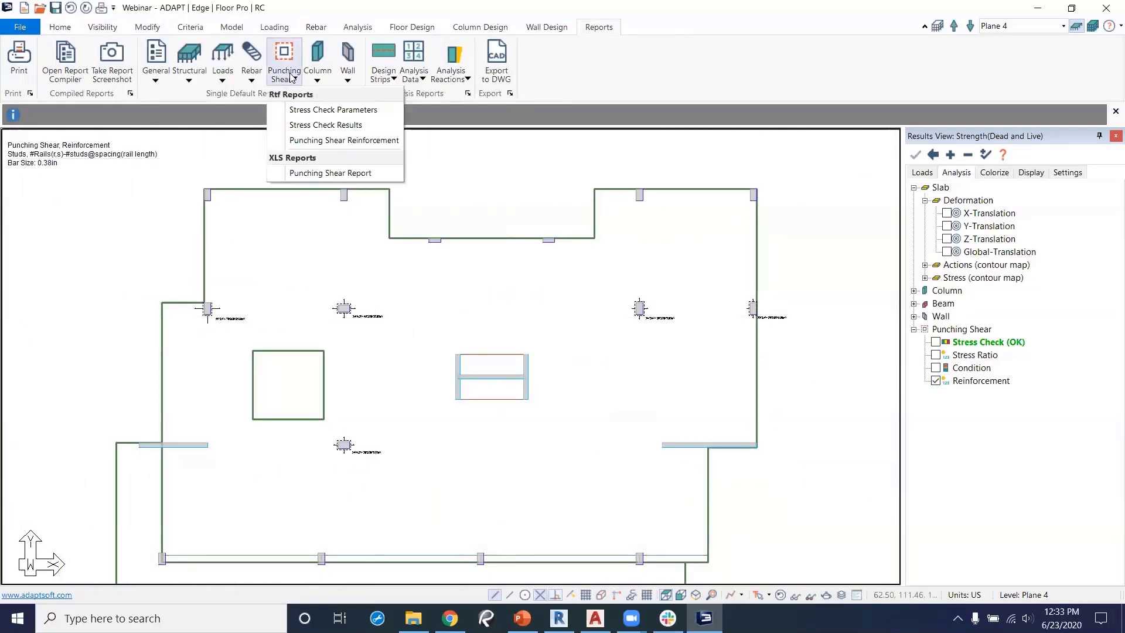
{"action": "left_click", "coordinate": [316, 126]}
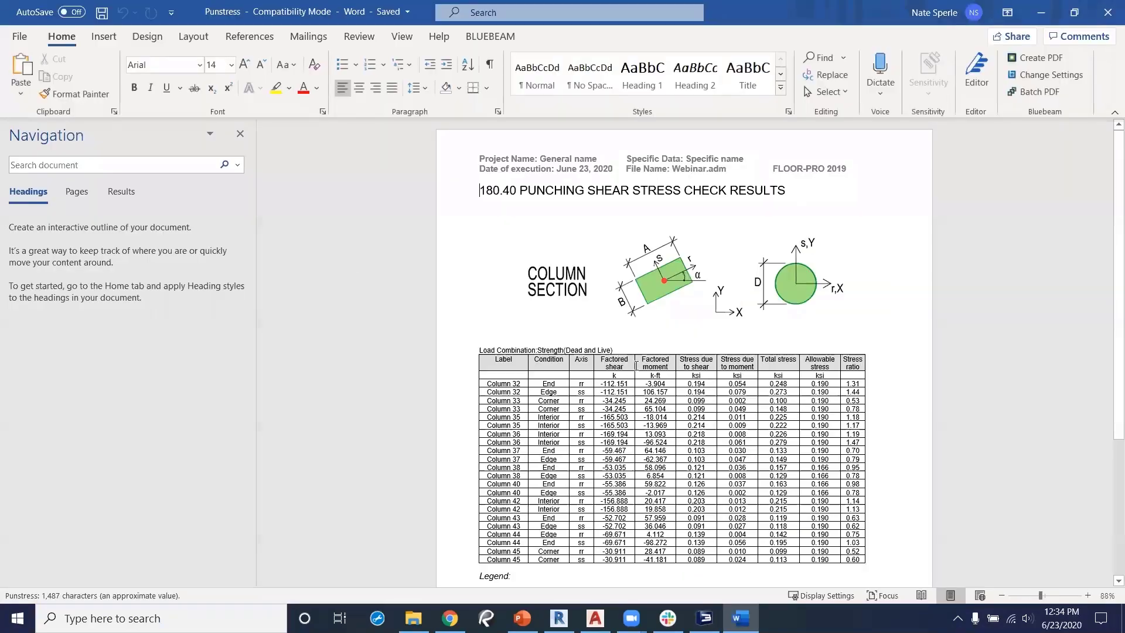
Examine each column's condition, stresses and stress ratios in the report table at an enlarged view, and close the report.
{"action": "scroll", "coordinate": [804, 384], "scroll_direction": "down", "scroll_amount": 1}
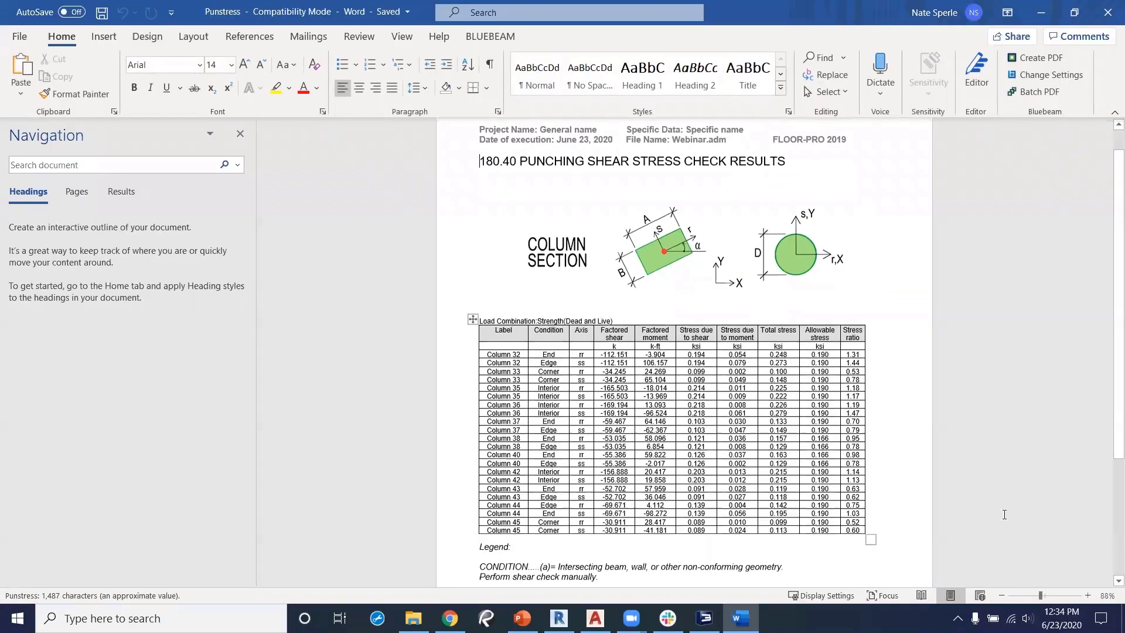
{"action": "left_click", "coordinate": [240, 134]}
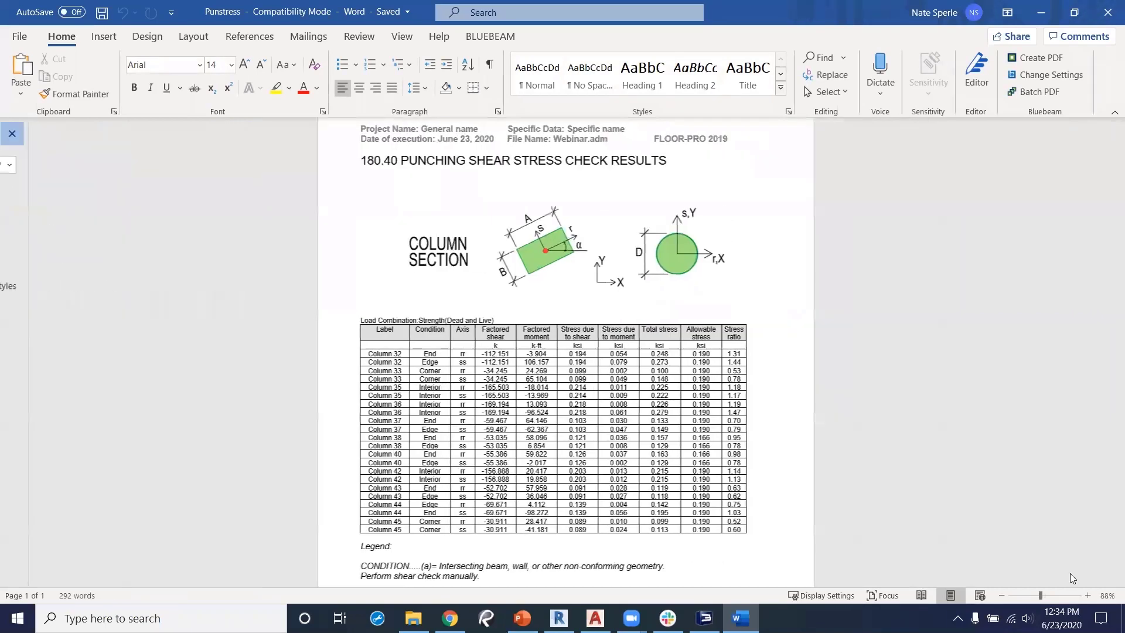
{"action": "scroll", "coordinate": [1042, 564], "scroll_direction": "up", "scroll_amount": 10, "text": "ctrl"}
{"action": "scroll", "coordinate": [1041, 564], "scroll_direction": "down", "scroll_amount": 15, "text": "ctrl"}
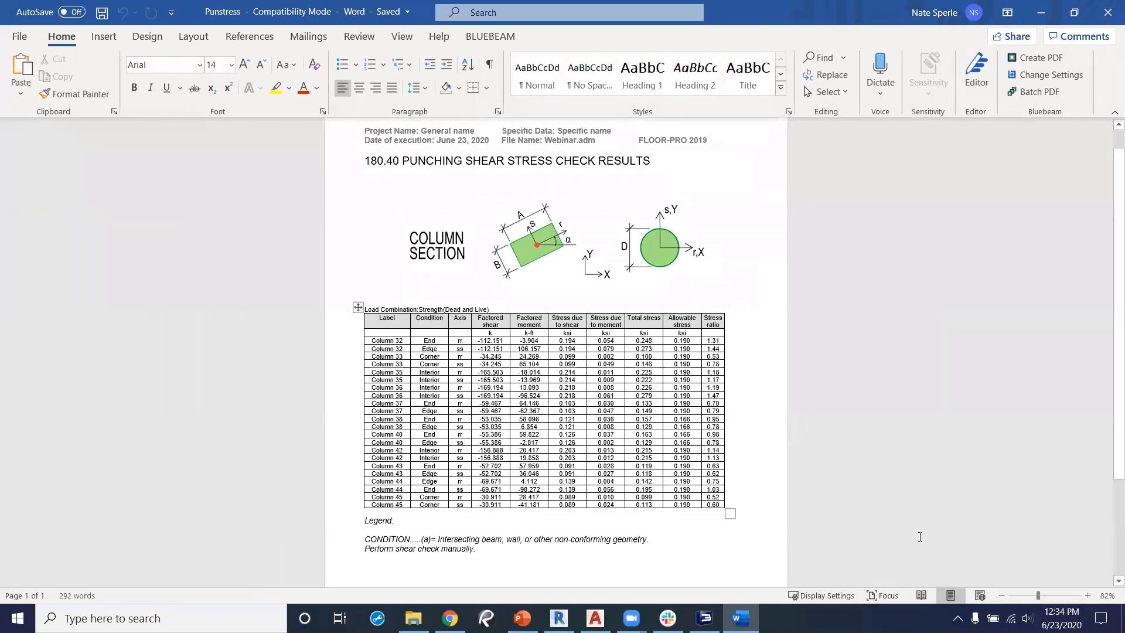
{"action": "left_click", "coordinate": [1087, 595]}
{"action": "left_click", "coordinate": [1088, 595]}
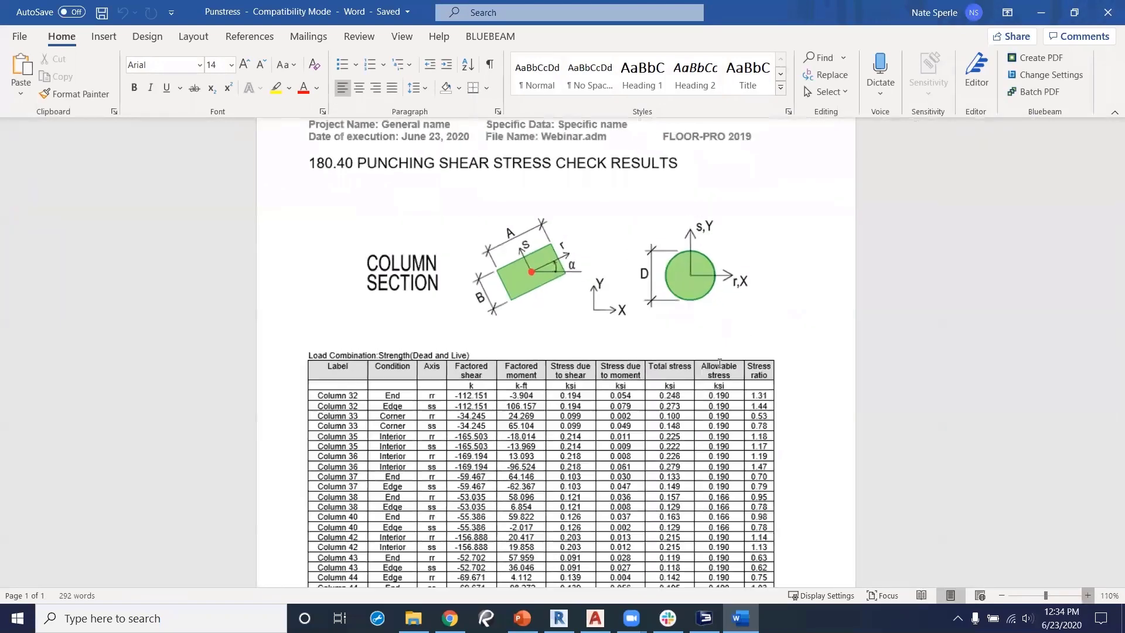
{"action": "left_click", "coordinate": [1087, 595]}
{"action": "scroll", "coordinate": [719, 292], "scroll_direction": "down", "scroll_amount": 3}
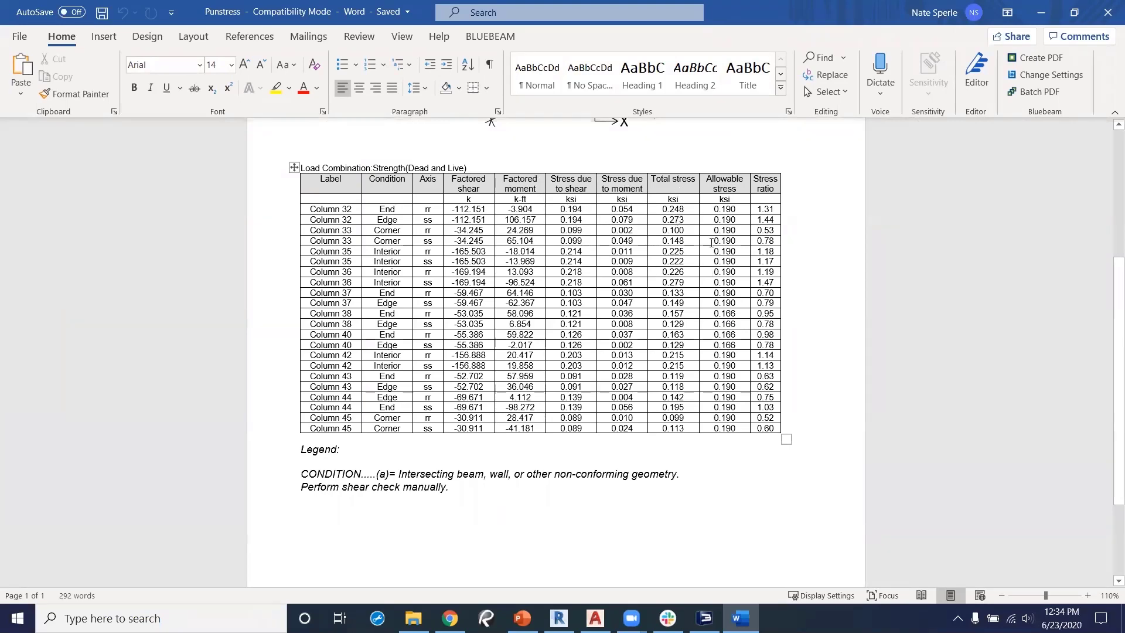
{"action": "scroll", "coordinate": [647, 315], "scroll_direction": "up", "scroll_amount": 4}
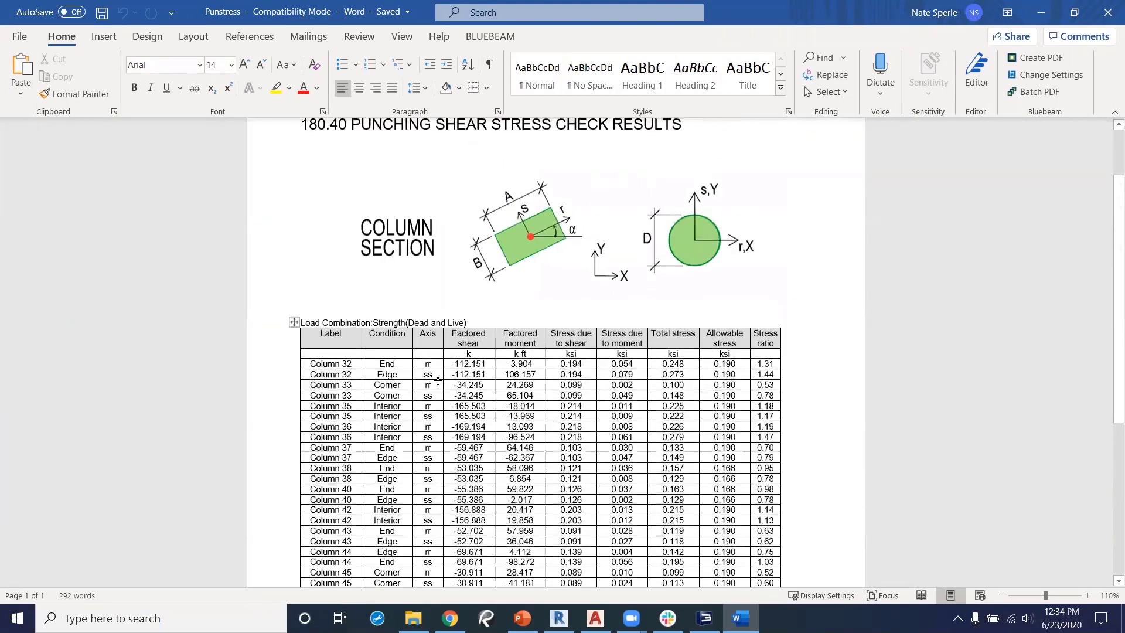
{"action": "scroll", "coordinate": [703, 288], "scroll_direction": "down", "scroll_amount": 3}
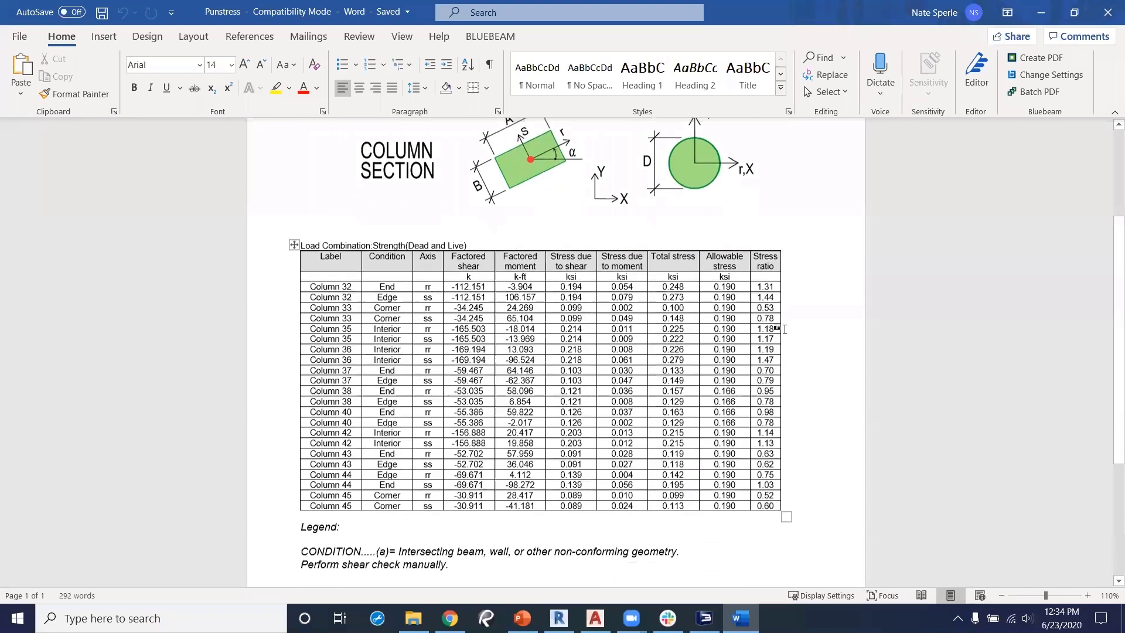
{"action": "left_click", "coordinate": [1107, 13]}
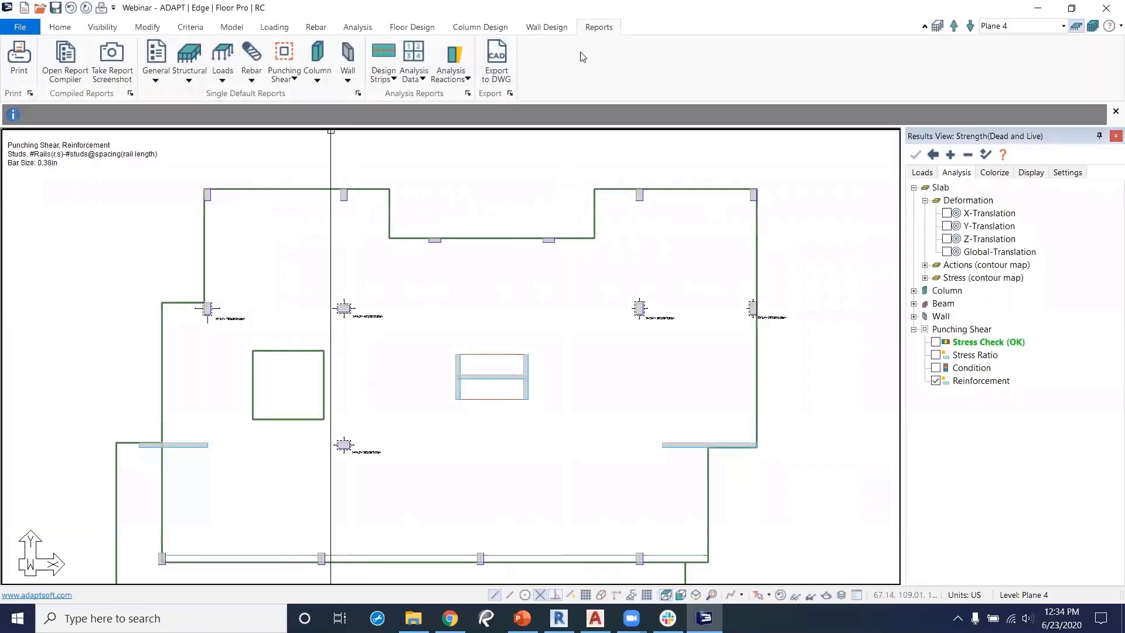
Generate the RTF Punching Shear Reinforcement report and turn off the reinforcement results on the plan.
{"action": "left_click", "coordinate": [286, 73]}
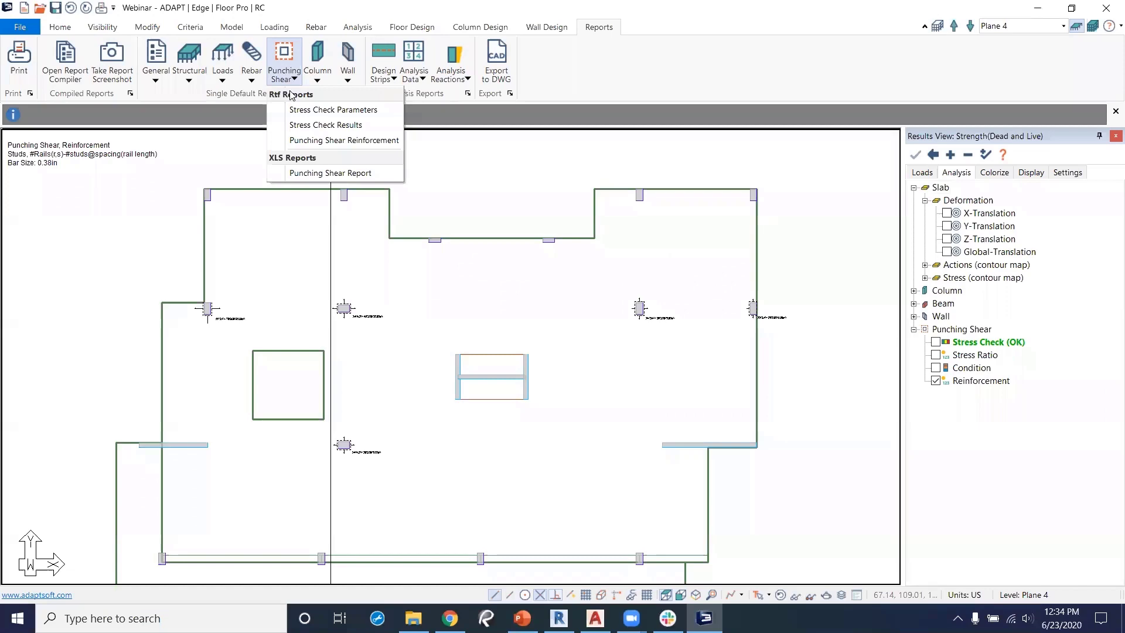
{"action": "left_click", "coordinate": [314, 140]}
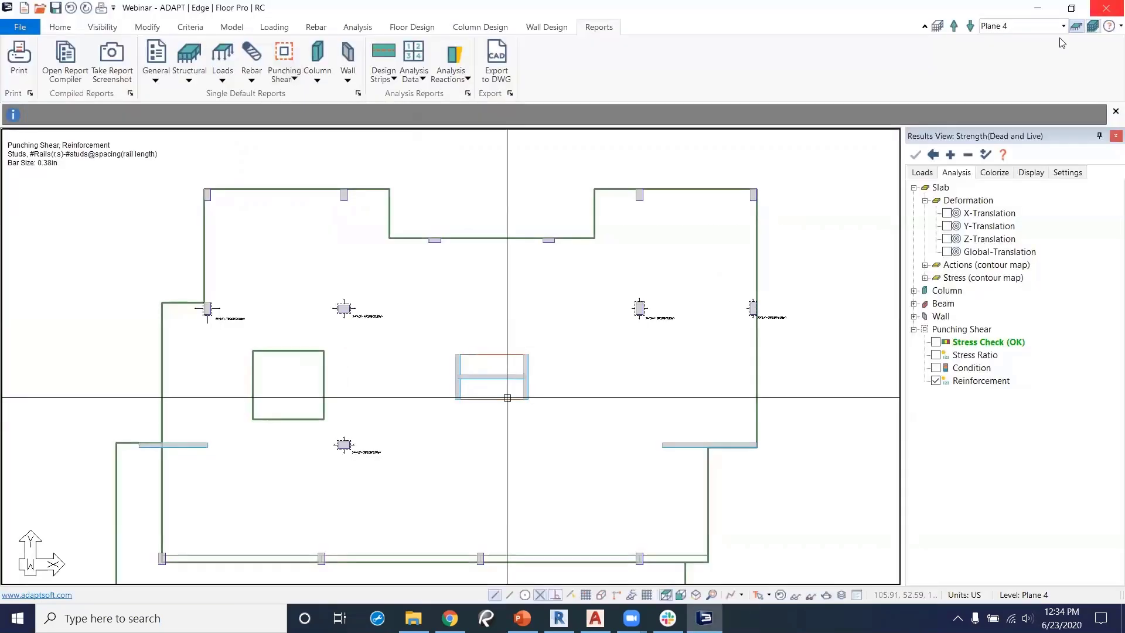
{"action": "left_click", "coordinate": [935, 381]}
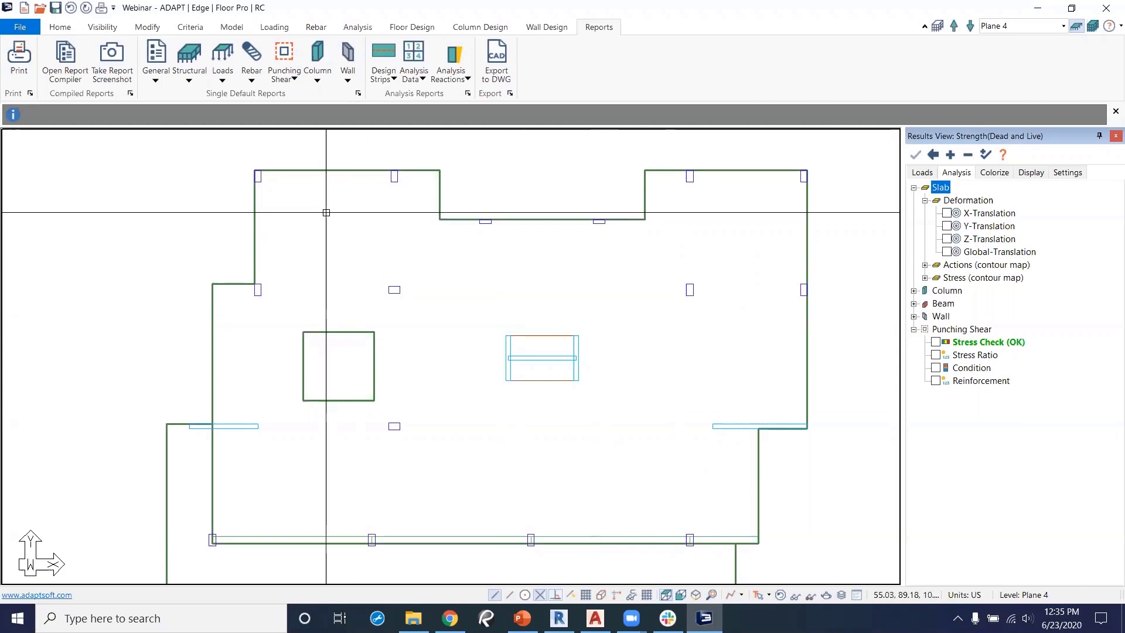
{"action": "left_click", "coordinate": [408, 28]}
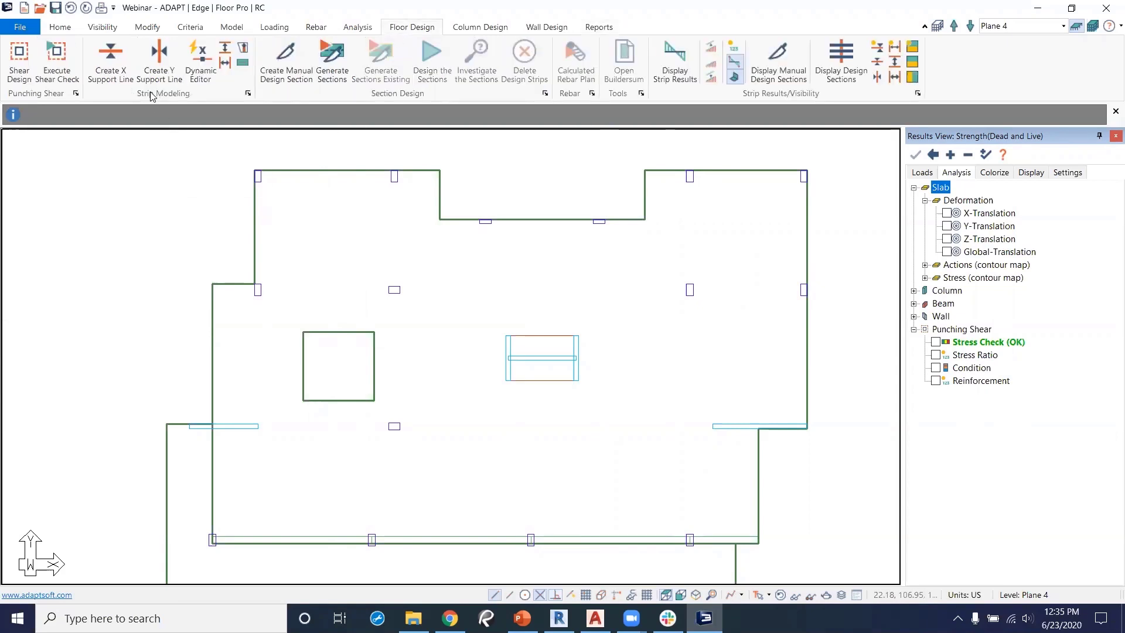
{"action": "left_click", "coordinate": [115, 69]}
{"action": "scroll", "coordinate": [255, 254], "scroll_direction": "up", "scroll_amount": 4}
{"action": "scroll", "coordinate": [255, 253], "scroll_direction": "up", "scroll_amount": 2}
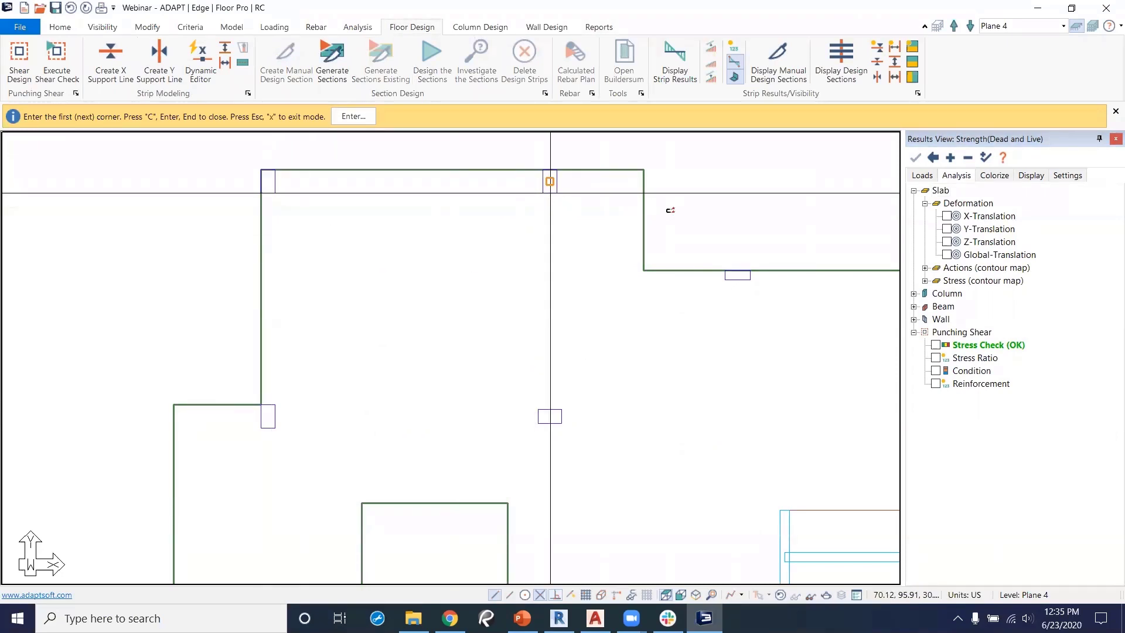
{"action": "right_click", "coordinate": [407, 313]}
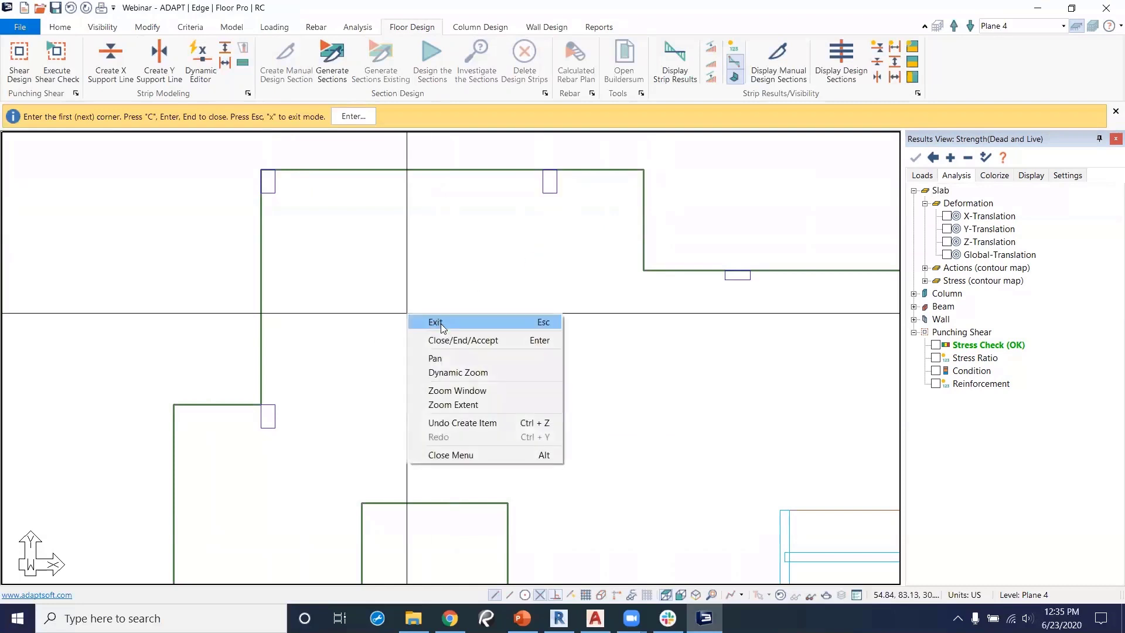
{"action": "left_click", "coordinate": [441, 327]}
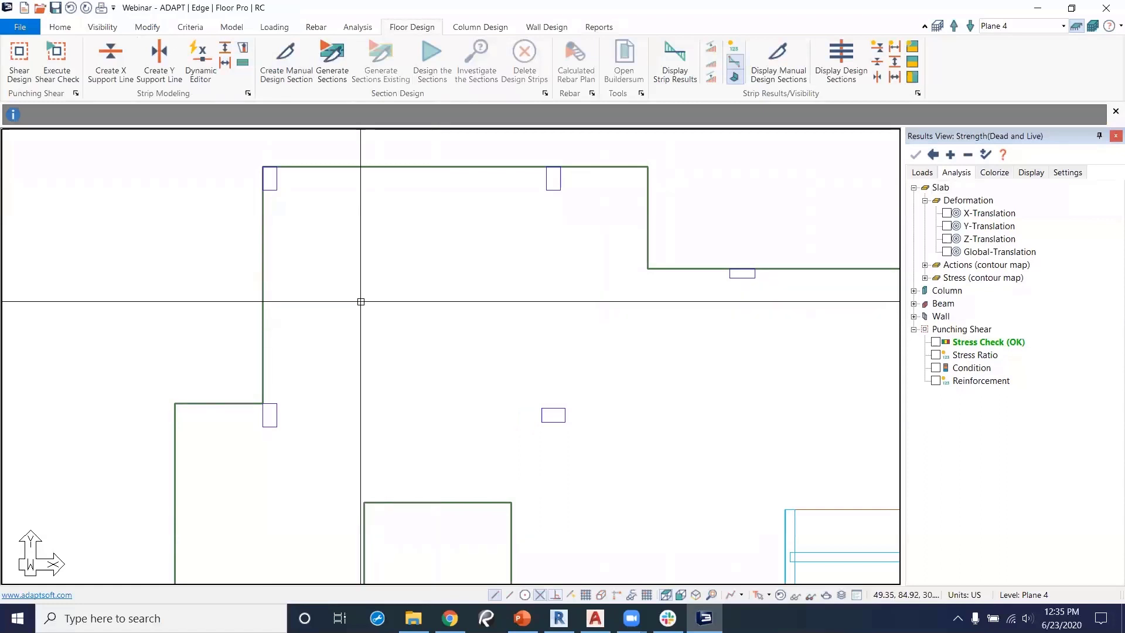
Create an X-direction support line with the Dynamic Editor through the two columns along the slab's upper-left edge.
{"action": "left_click", "coordinate": [201, 65]}
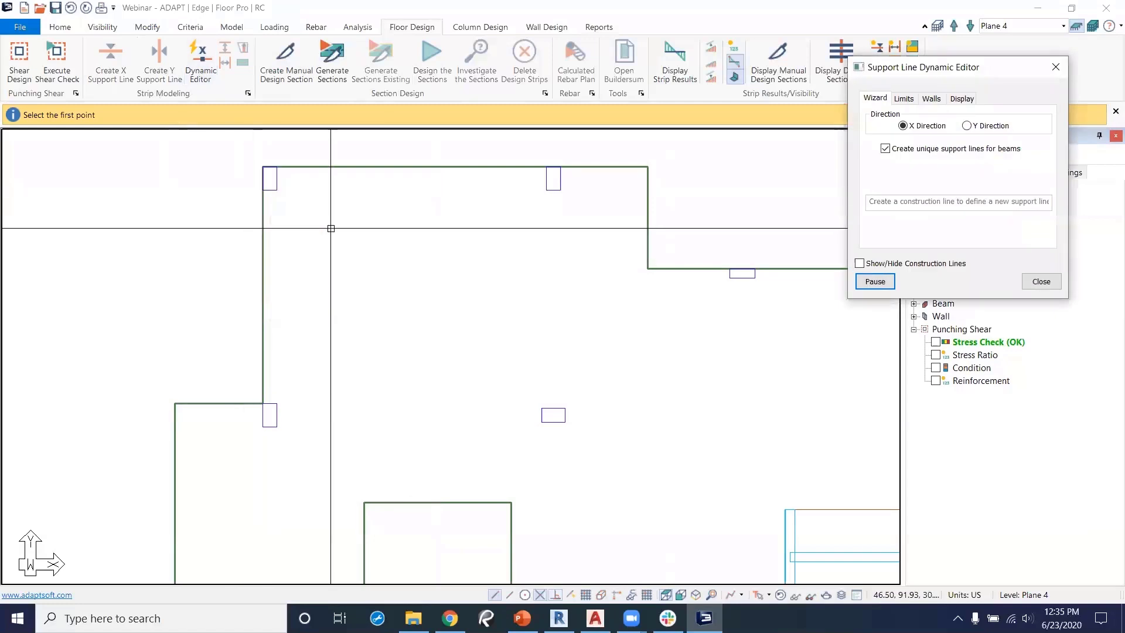
{"action": "scroll", "coordinate": [349, 277], "scroll_direction": "down", "scroll_amount": 2}
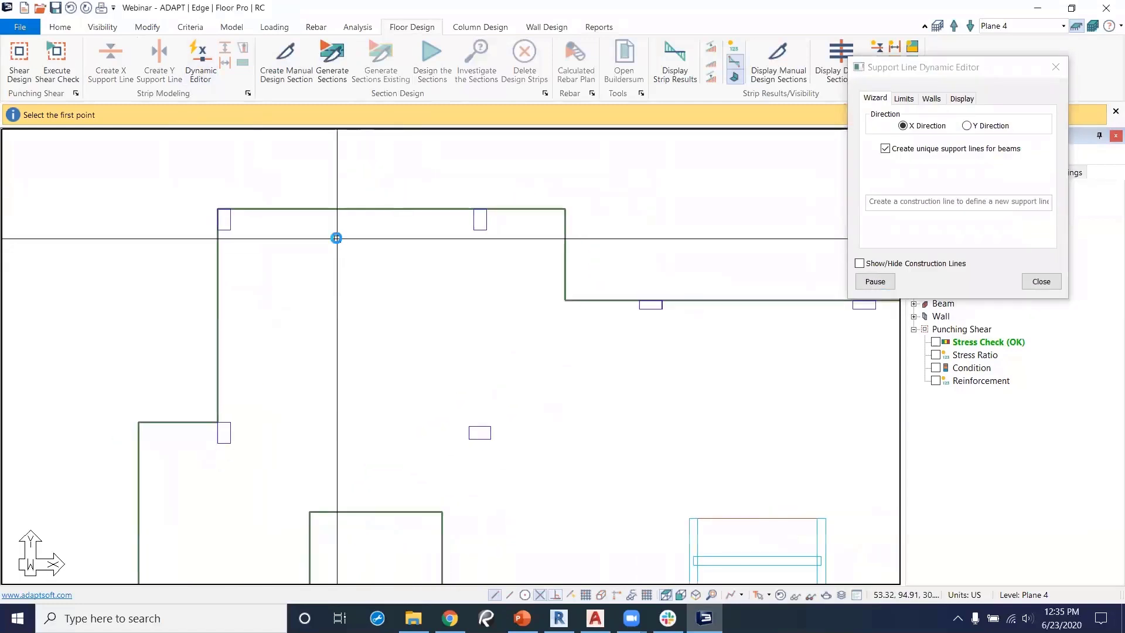
{"action": "left_click", "coordinate": [181, 220]}
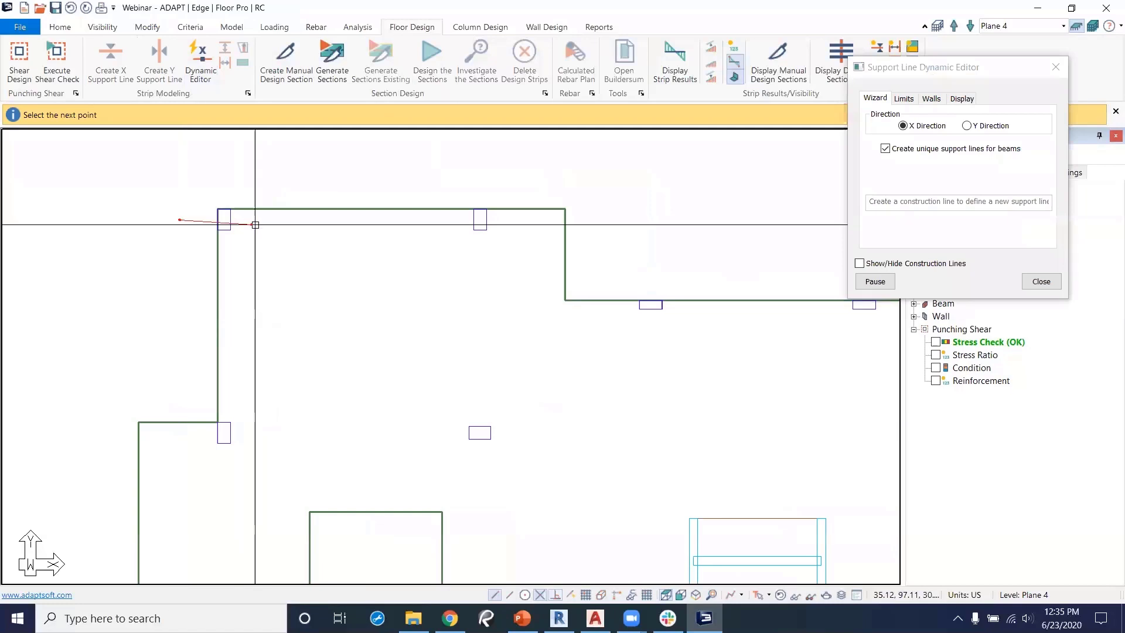
{"action": "left_click", "coordinate": [668, 220]}
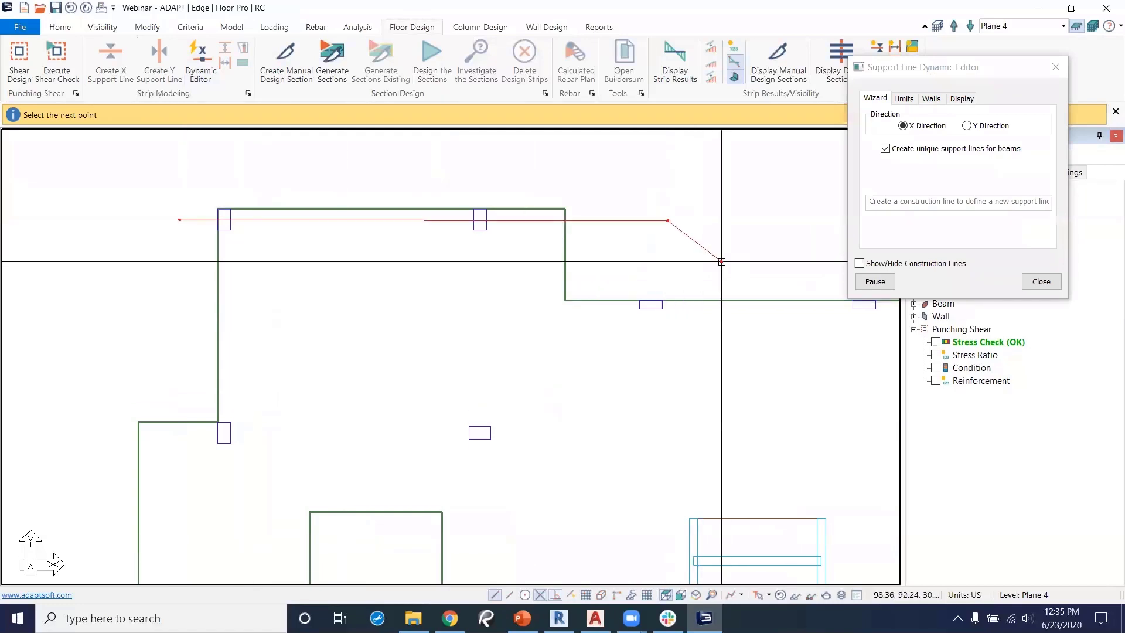
{"action": "right_click", "coordinate": [338, 281]}
{"action": "left_click", "coordinate": [363, 289]}
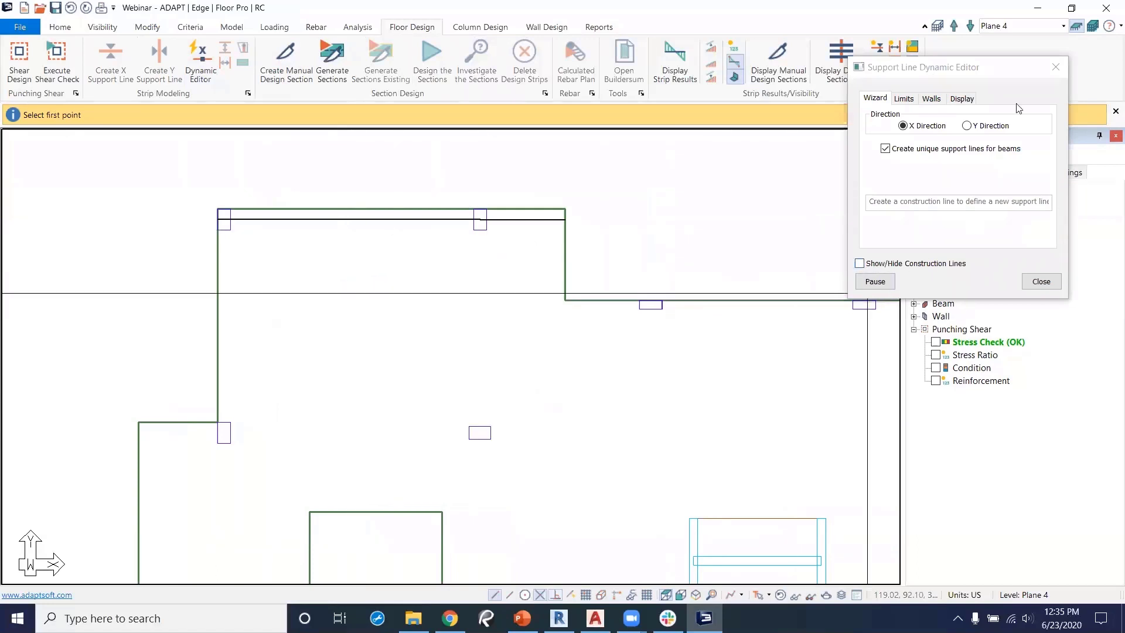
Close the Dynamic Editor and inspect the new support line along the slab's upper-left edge.
{"action": "left_click", "coordinate": [1057, 68]}
{"action": "left_click", "coordinate": [342, 220]}
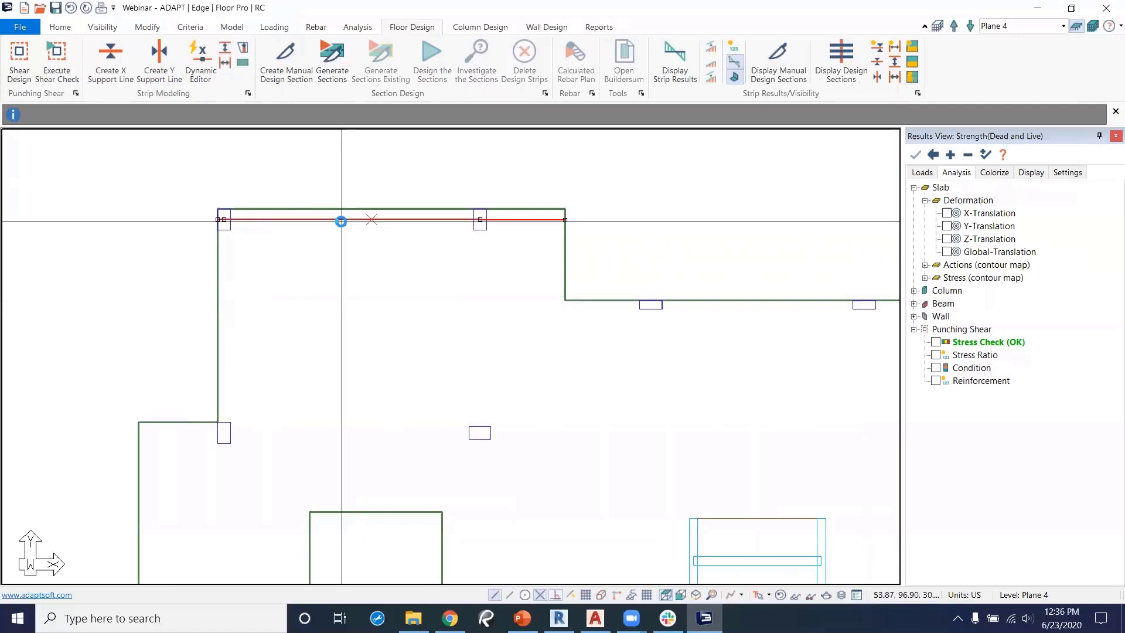
{"action": "scroll", "coordinate": [217, 223], "scroll_direction": "up", "scroll_amount": 2}
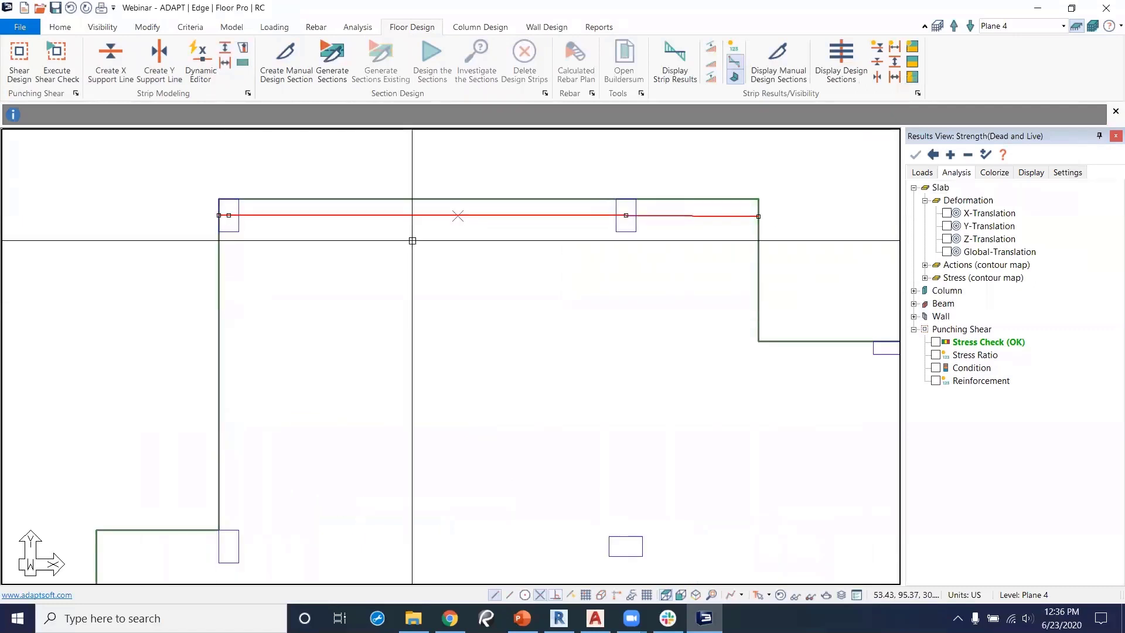
{"action": "key", "text": "Escape"}
{"action": "scroll", "coordinate": [453, 364], "scroll_direction": "down", "scroll_amount": 2}
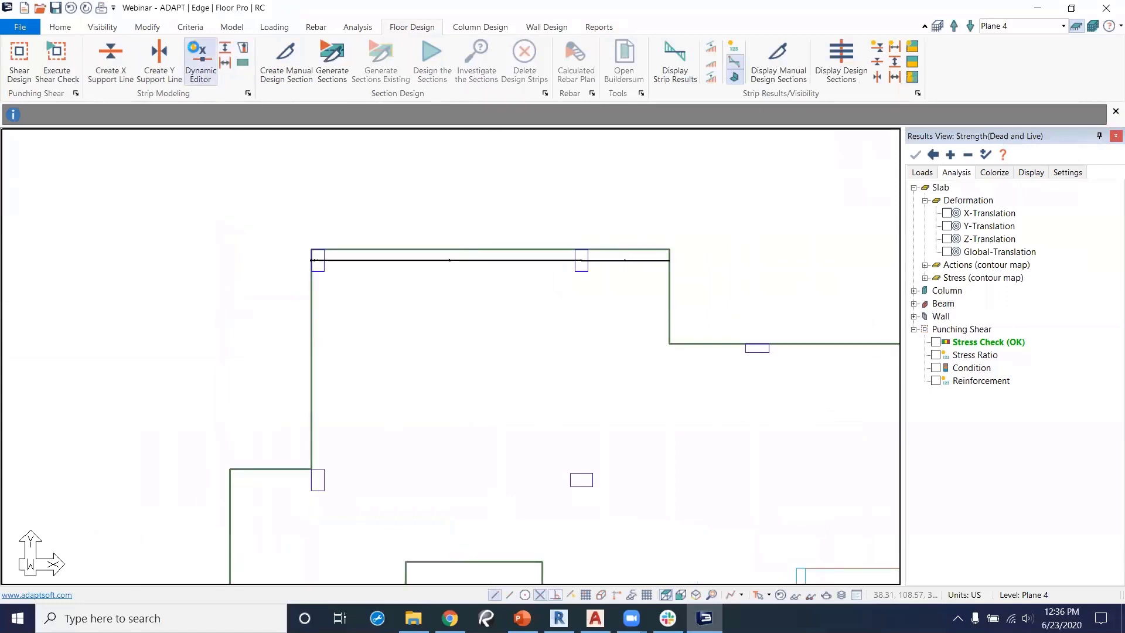
Create X-direction support lines with the Dynamic Editor through the columns along the recessed middle upper edge and the upper-right edge.
{"action": "left_click", "coordinate": [196, 54]}
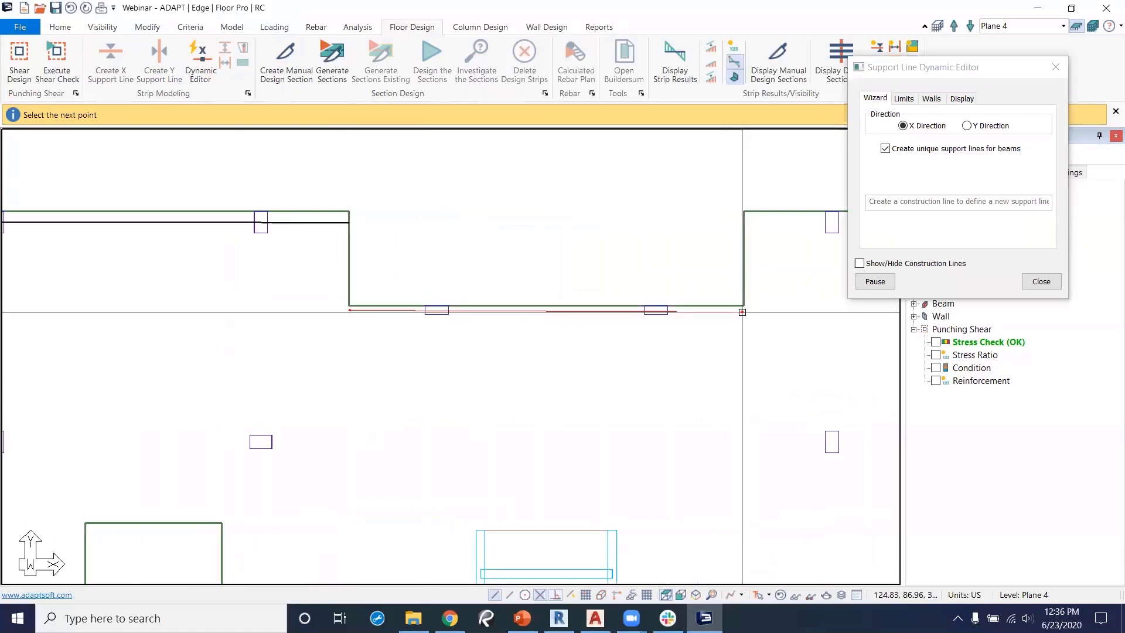
{"action": "left_click", "coordinate": [745, 311]}
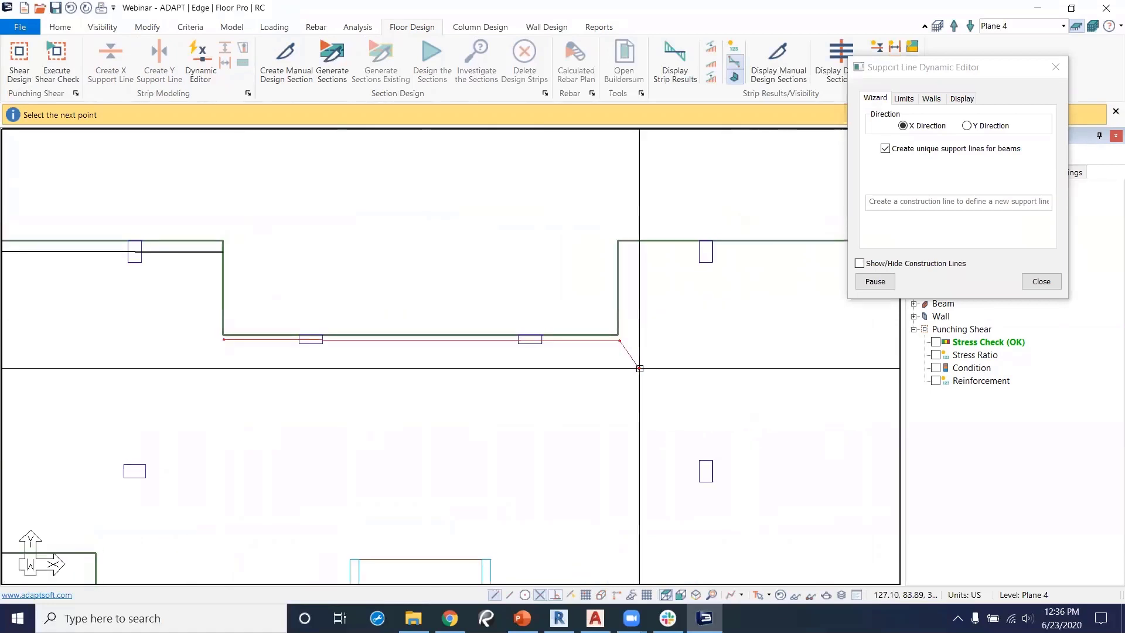
{"action": "left_click", "coordinate": [491, 262]}
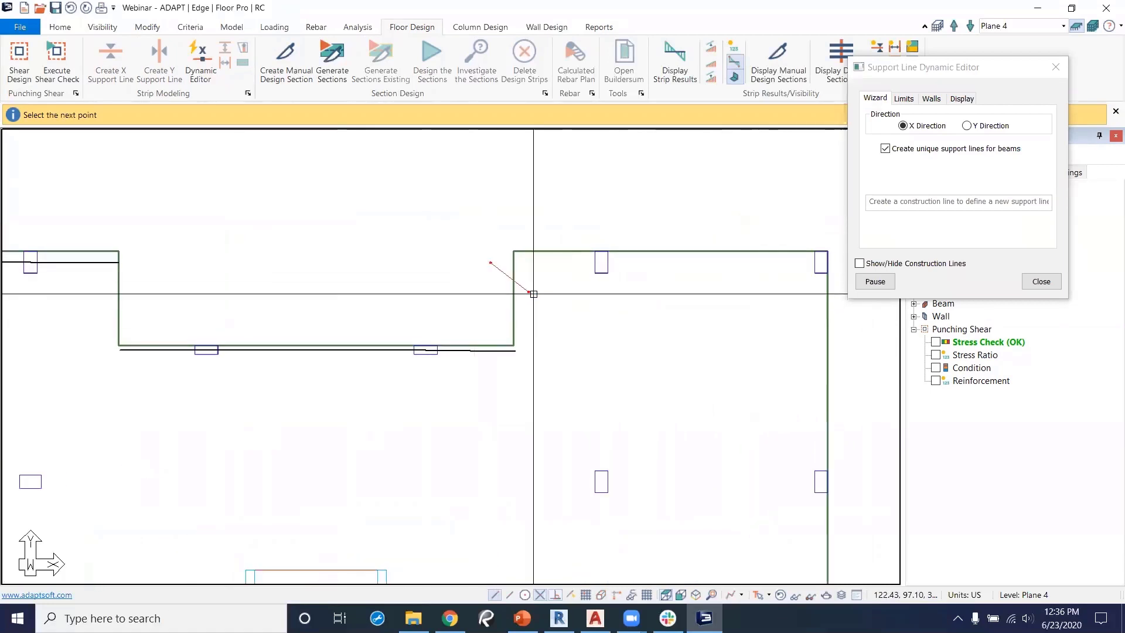
{"action": "left_click", "coordinate": [711, 243]}
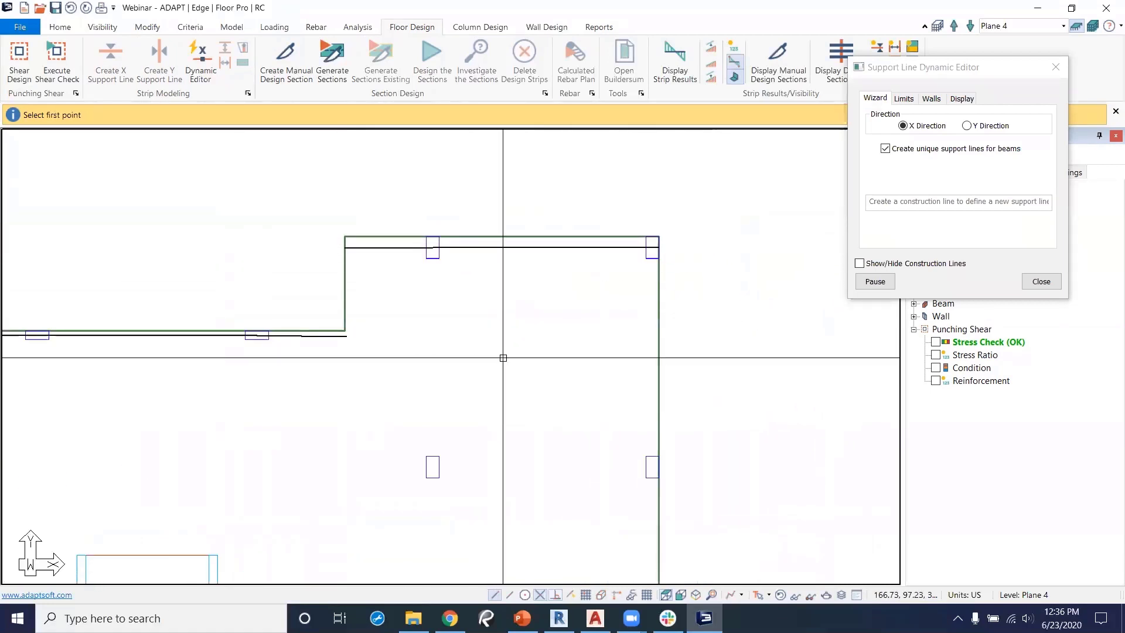
Create an X-direction support line through the second column row, spanning the slab's full width.
{"action": "left_click", "coordinate": [26, 302]}
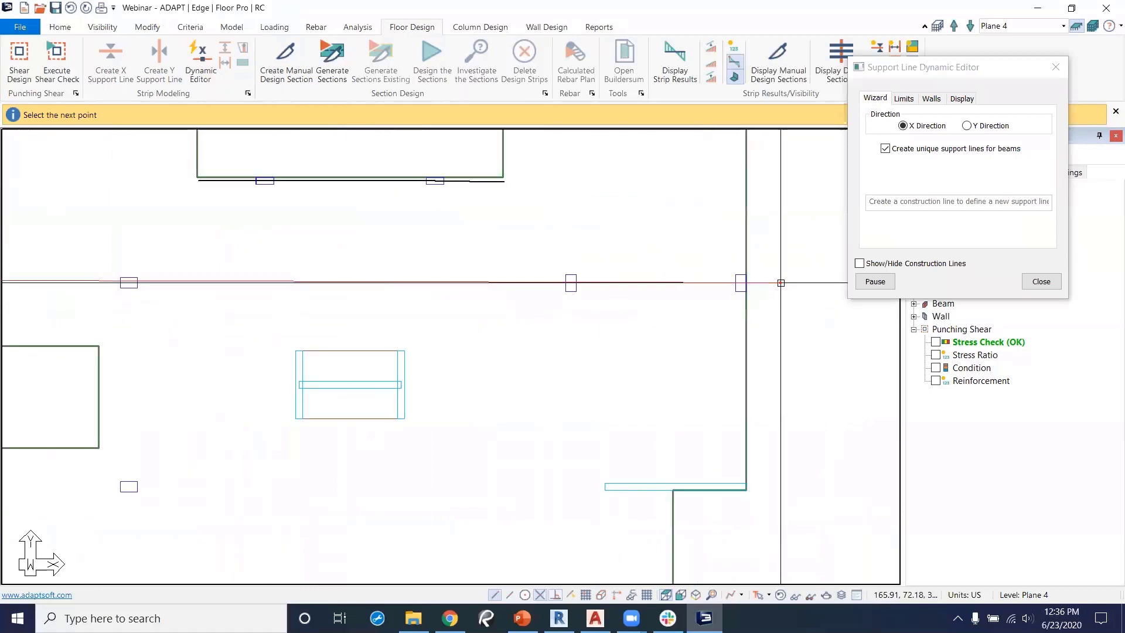
{"action": "left_click", "coordinate": [781, 282]}
{"action": "right_click", "coordinate": [535, 360]}
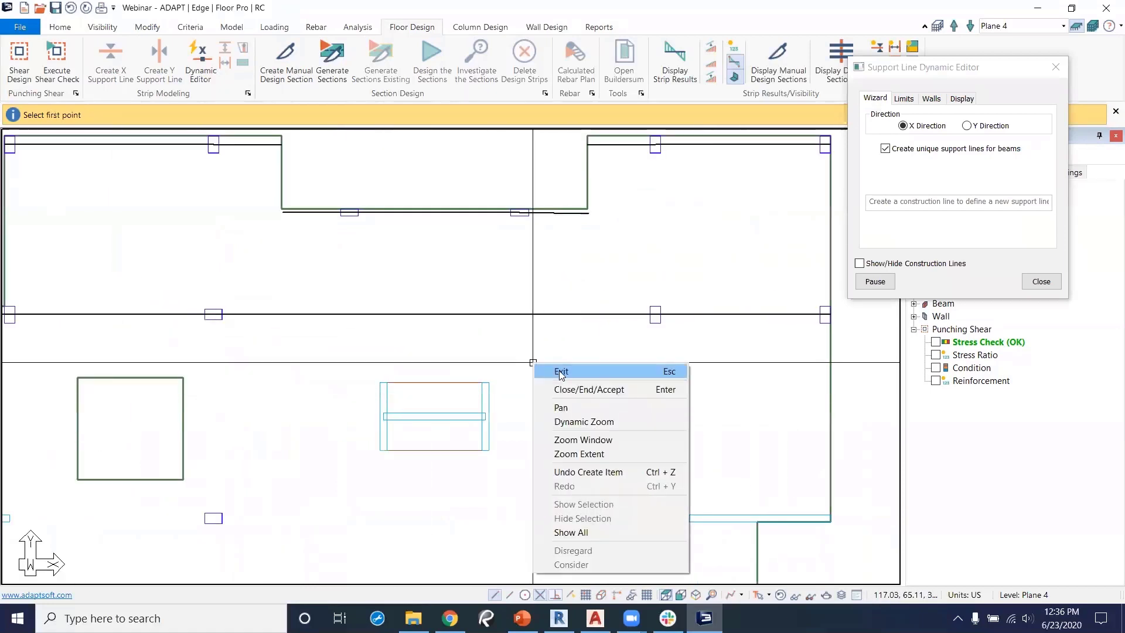
{"action": "left_click", "coordinate": [559, 369]}
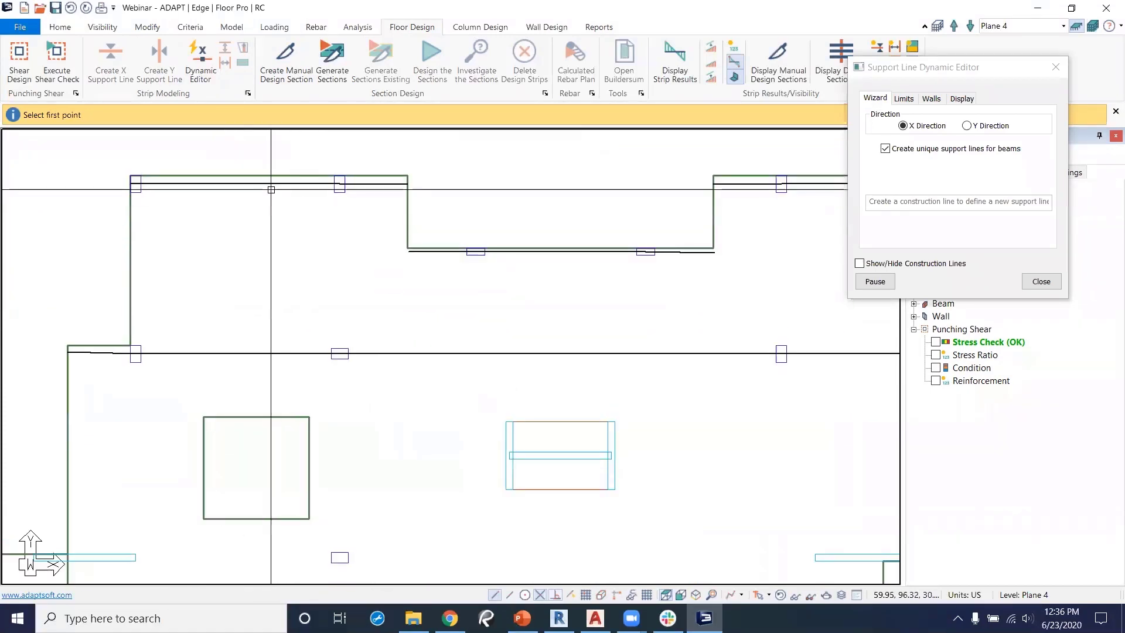
Close the Dynamic Editor and inspect the support lines along the upper-left edge and the second column row.
{"action": "left_click", "coordinate": [262, 183]}
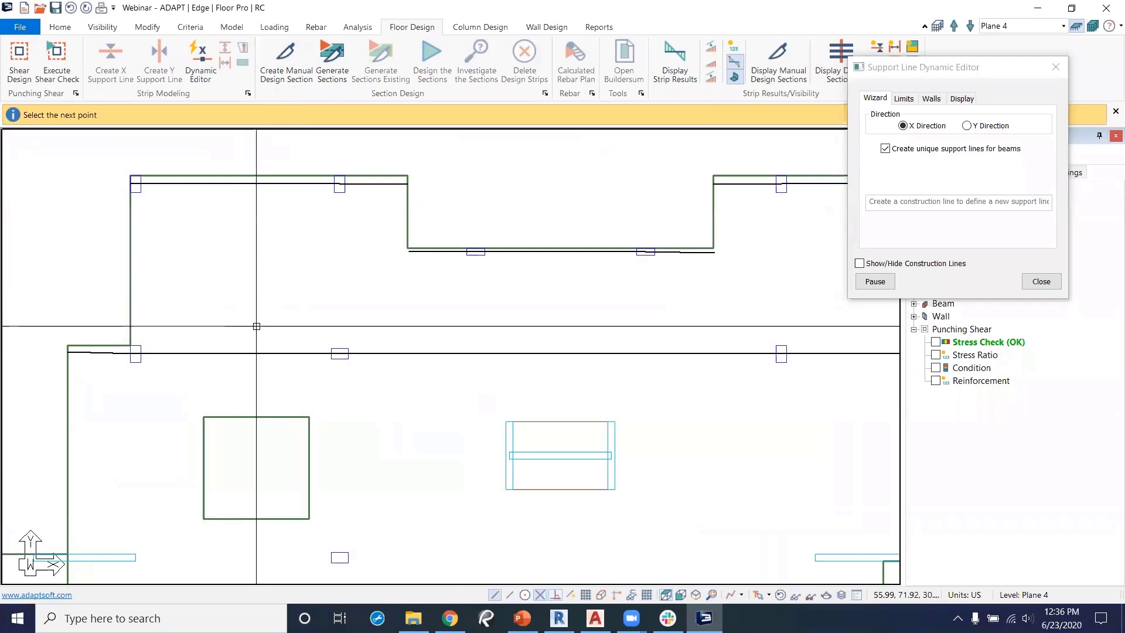
{"action": "left_click", "coordinate": [262, 281]}
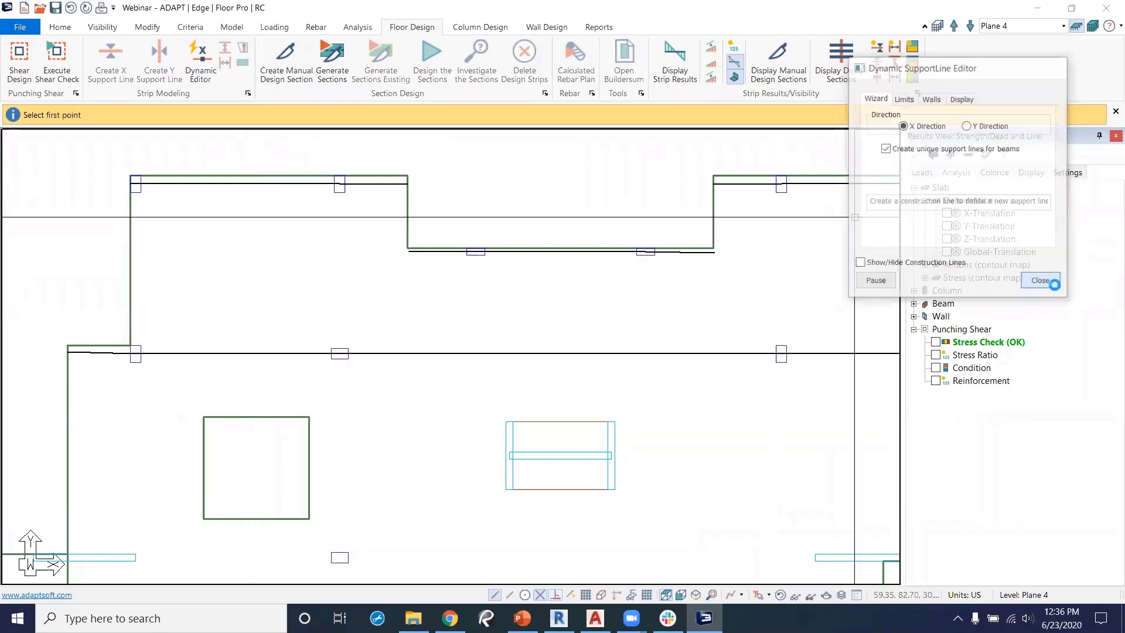
{"action": "left_click", "coordinate": [1041, 281]}
{"action": "left_click", "coordinate": [253, 184]}
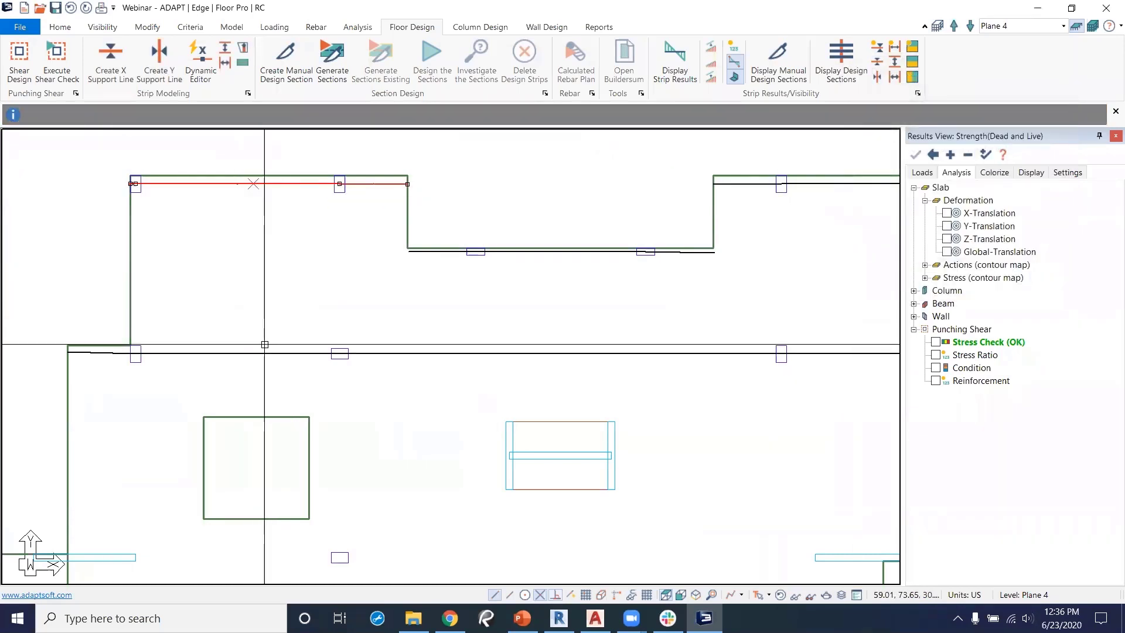
{"action": "key", "text": "Escape"}
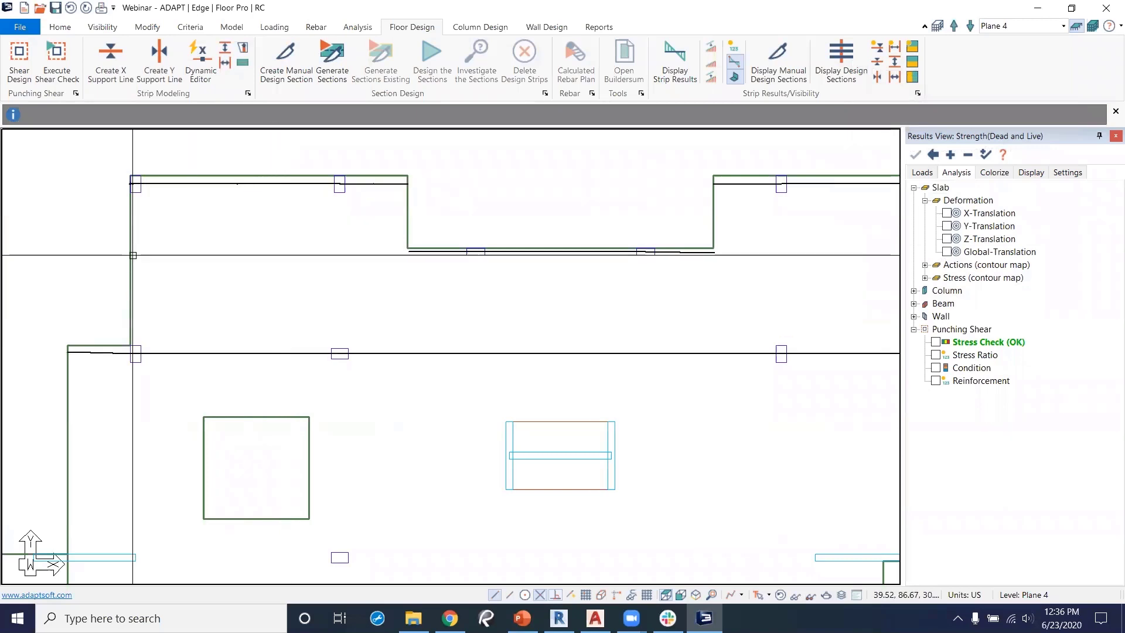
{"action": "middle_click_drag", "start_coordinate": [385, 350], "coordinate": [387, 312]}
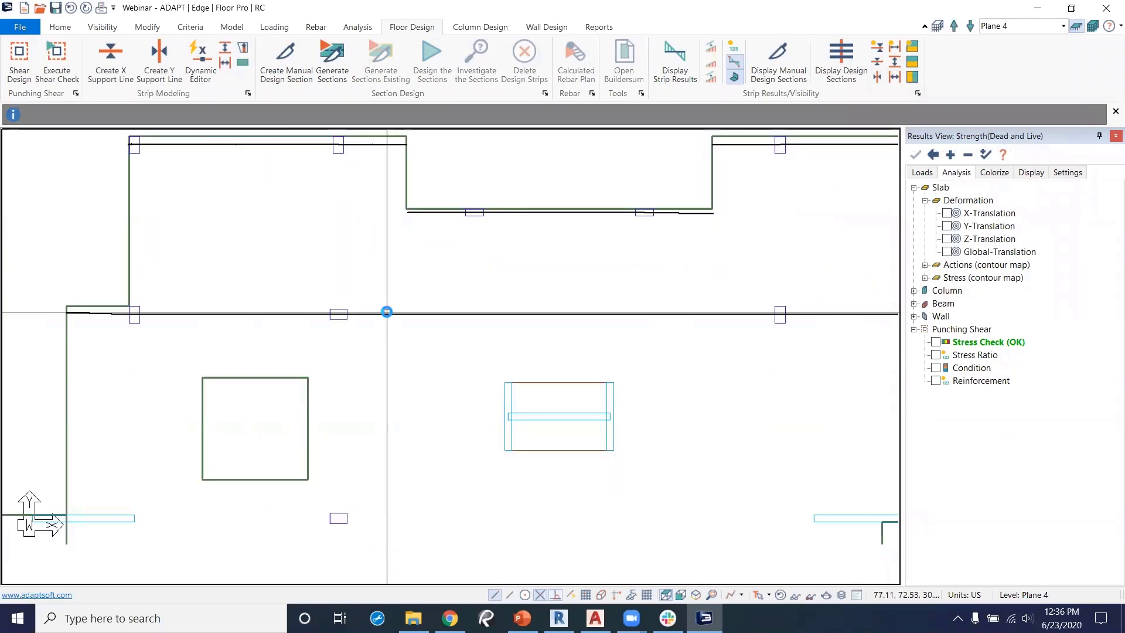
{"action": "scroll", "coordinate": [433, 322], "scroll_direction": "down", "scroll_amount": 3}
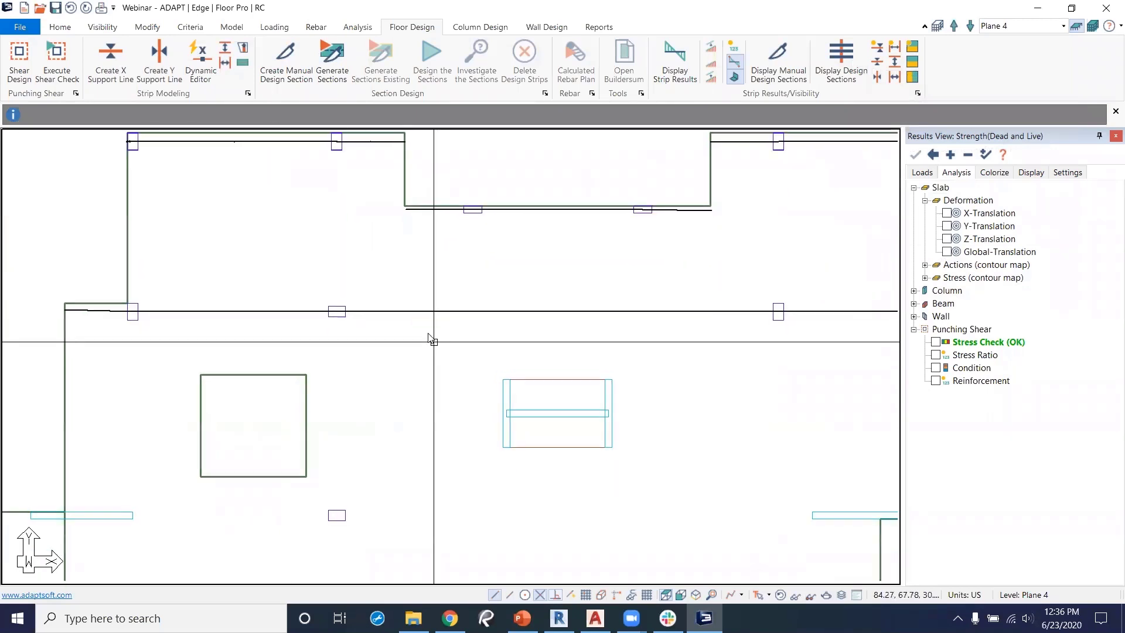
{"action": "left_click", "coordinate": [475, 263]}
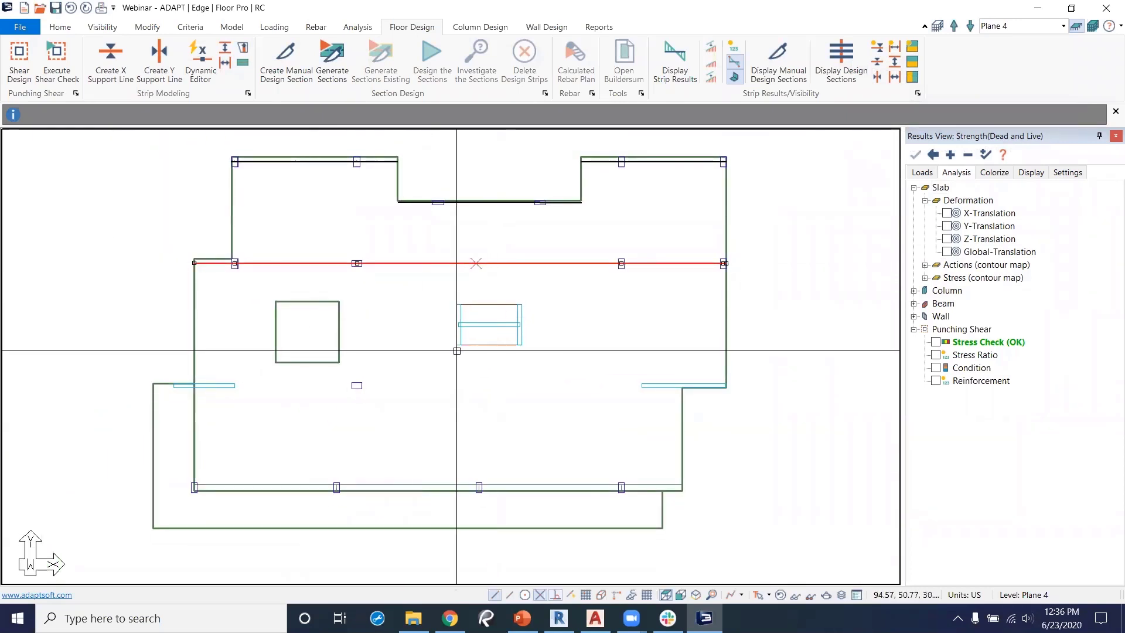
{"action": "scroll", "coordinate": [462, 363], "scroll_direction": "down", "scroll_amount": 1}
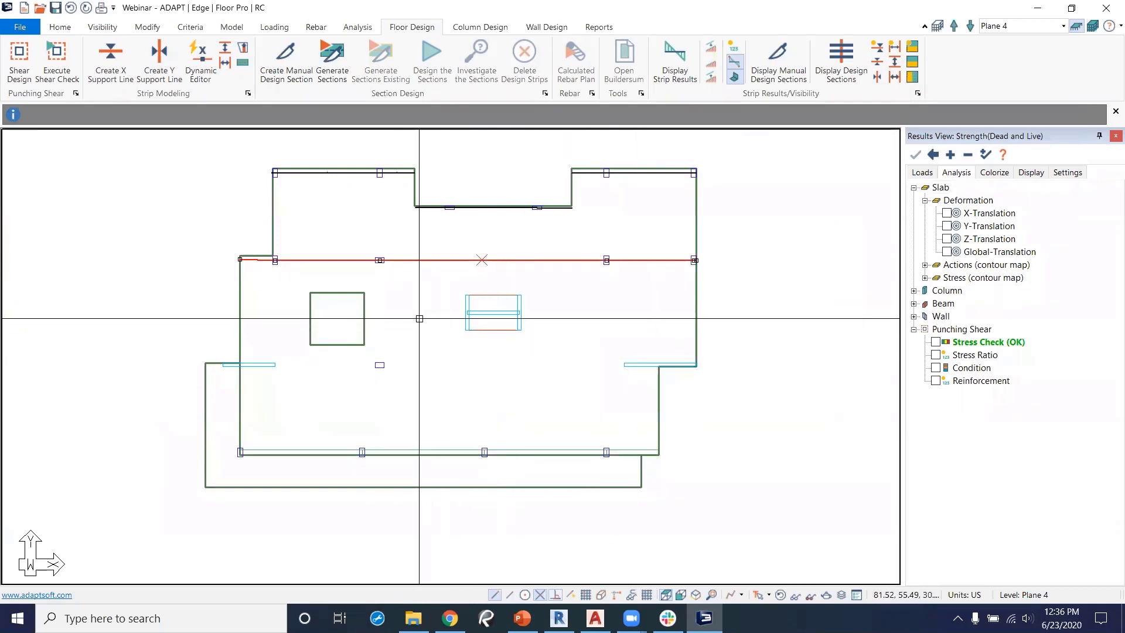
Draw an X-direction splitter just below the second column row and above the openings, extending past both slab edges.
{"action": "left_click", "coordinate": [227, 53]}
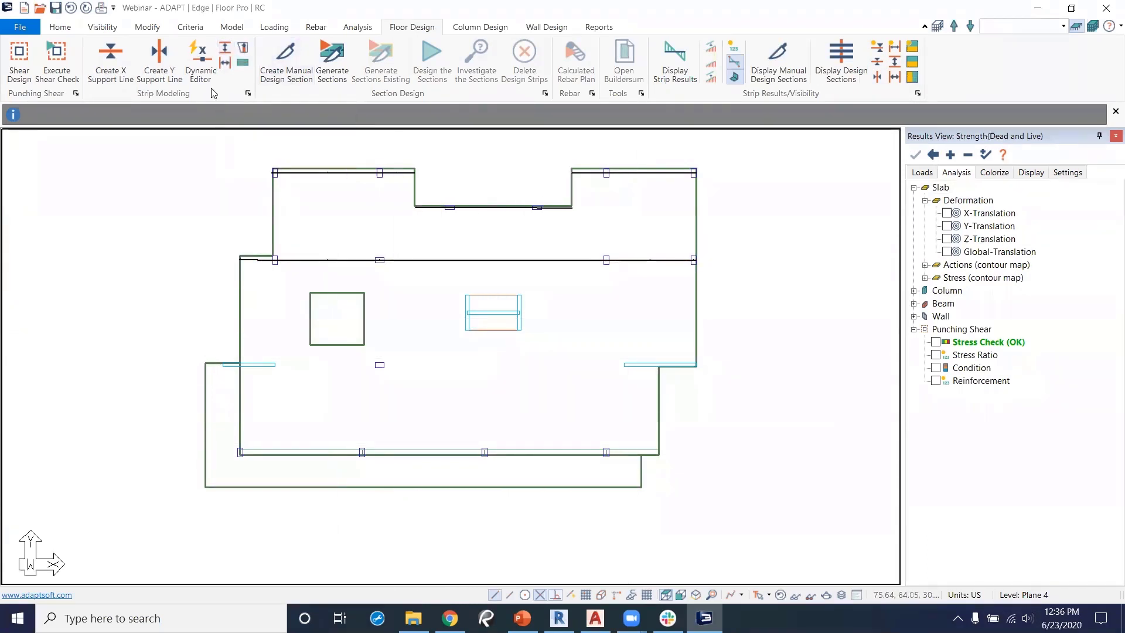
{"action": "scroll", "coordinate": [247, 311], "scroll_direction": "up", "scroll_amount": 3}
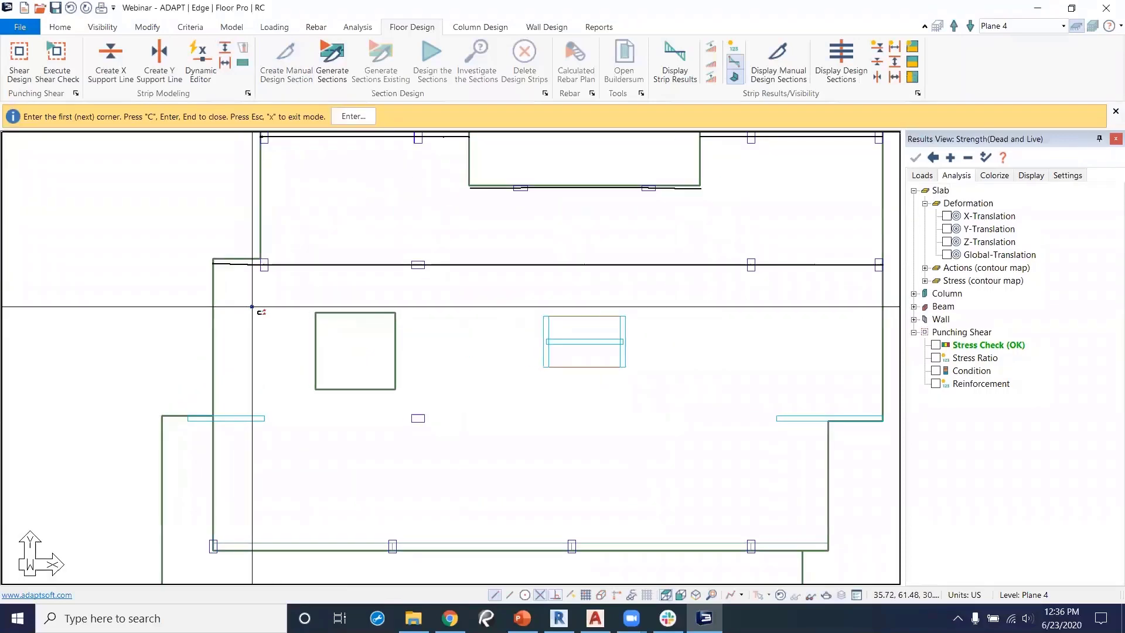
{"action": "left_click", "coordinate": [188, 311]}
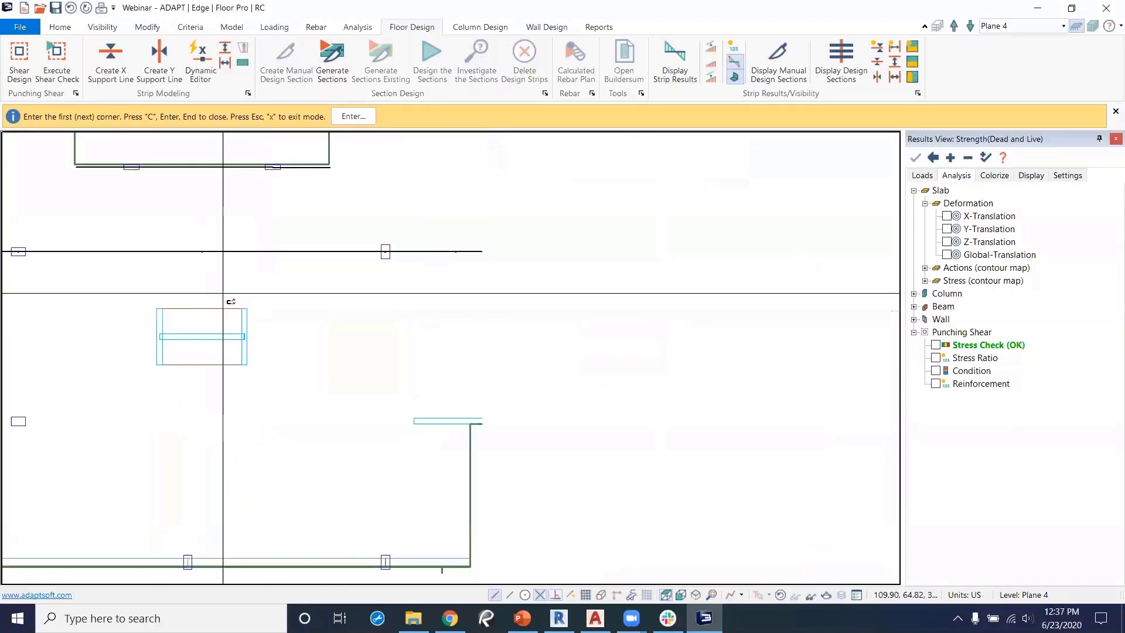
{"action": "left_click", "coordinate": [598, 300]}
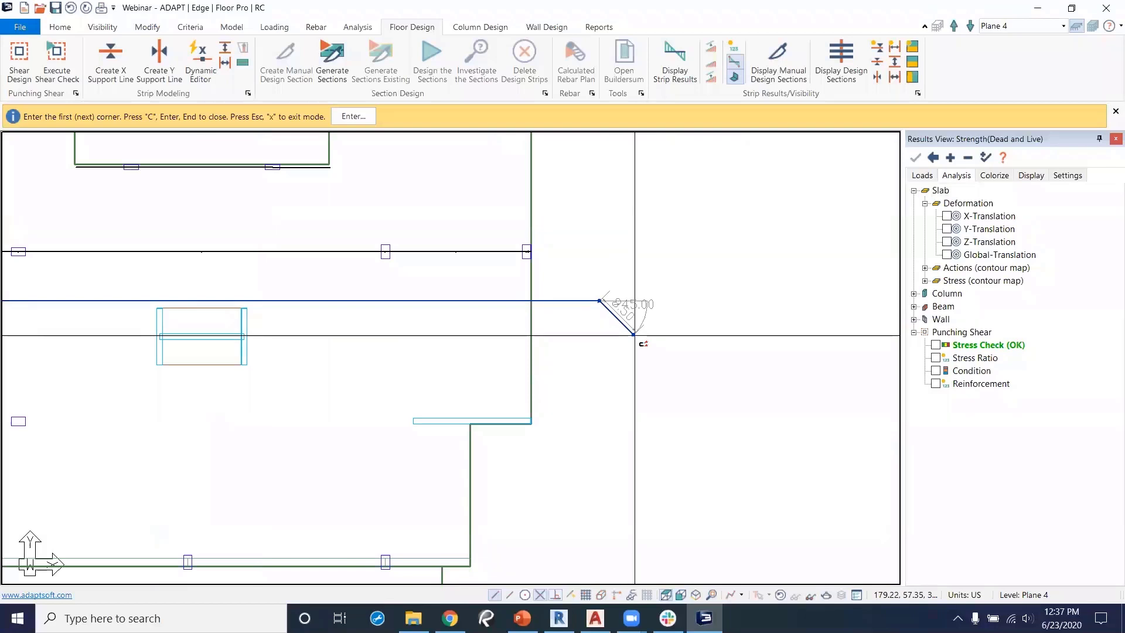
{"action": "middle_click_drag", "start_coordinate": [603, 345], "coordinate": [702, 346]}
{"action": "right_click", "coordinate": [701, 346]}
{"action": "left_click", "coordinate": [741, 355]}
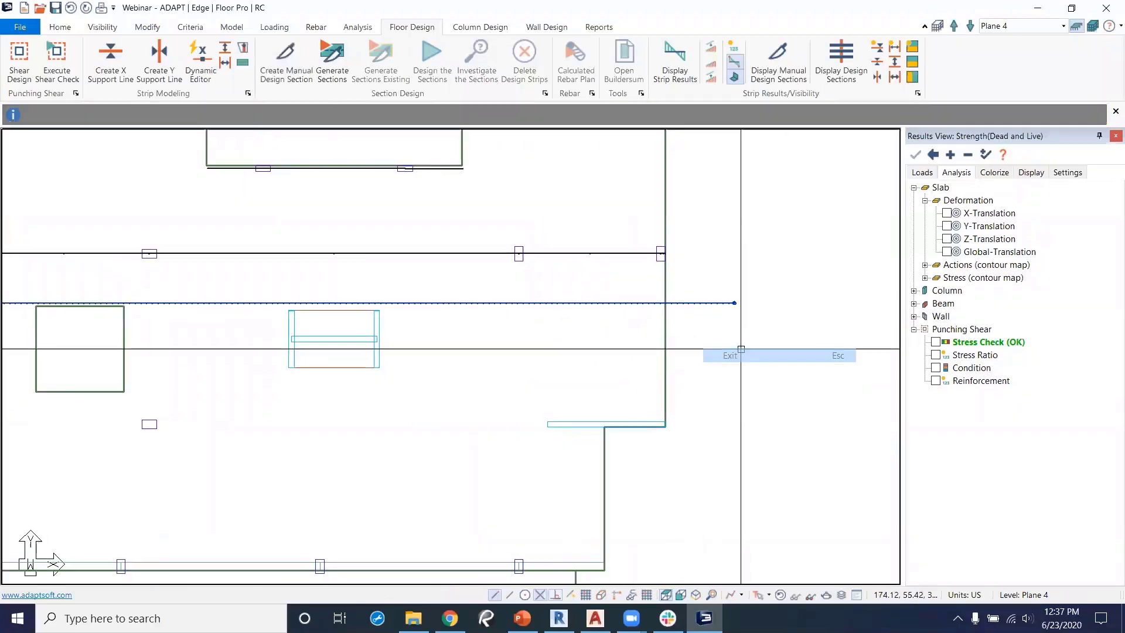
Generate the design sections and inspect those belonging to the second-row and recessed-edge support lines.
{"action": "scroll", "coordinate": [744, 364], "scroll_direction": "down", "scroll_amount": 3}
{"action": "left_click", "coordinate": [336, 77]}
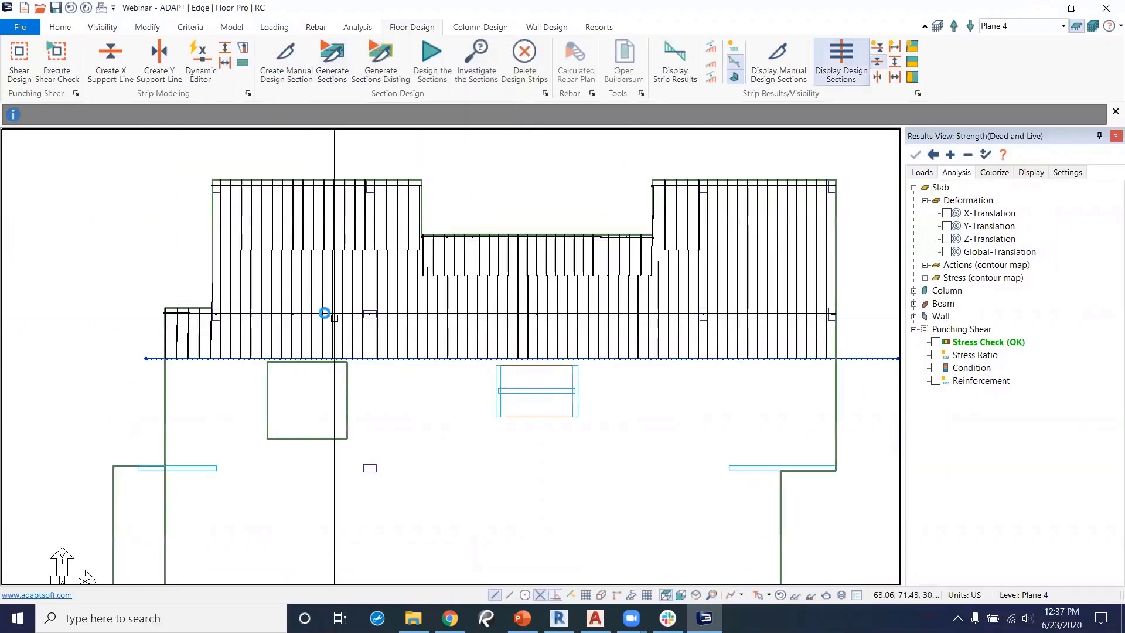
{"action": "scroll", "coordinate": [311, 326], "scroll_direction": "up", "scroll_amount": 2}
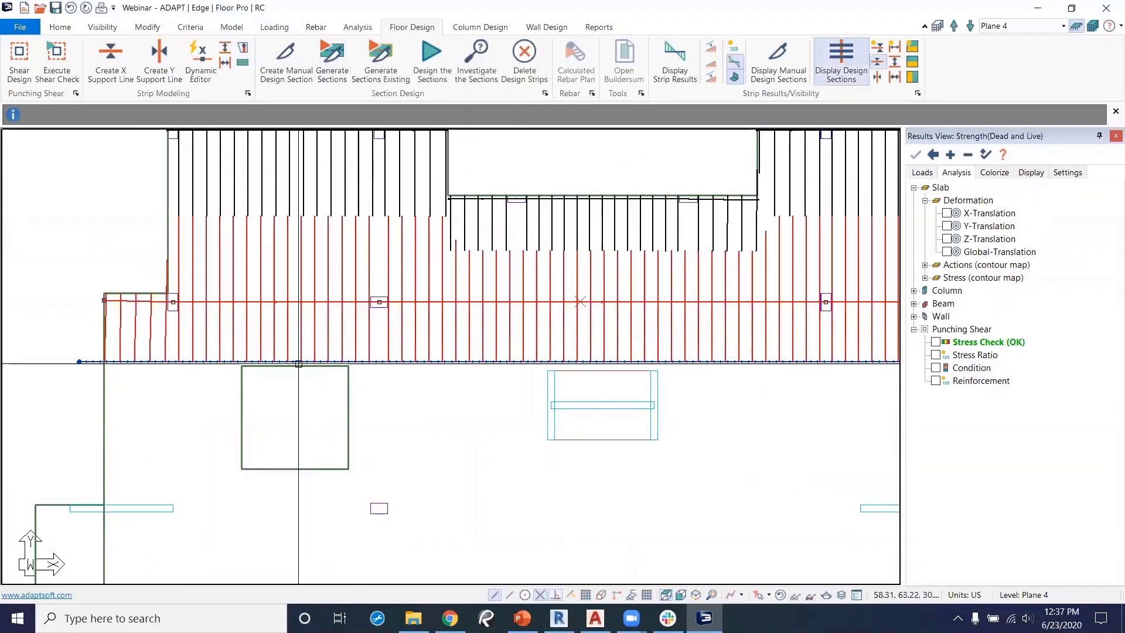
{"action": "middle_click_drag", "start_coordinate": [346, 173], "coordinate": [362, 205]}
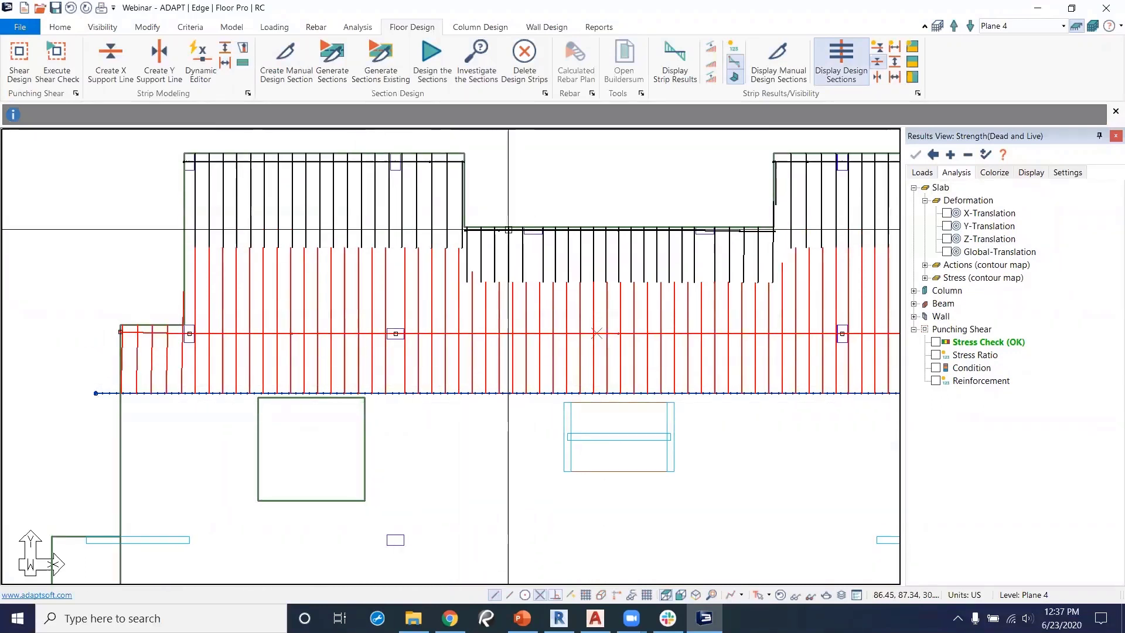
{"action": "left_click", "coordinate": [507, 253]}
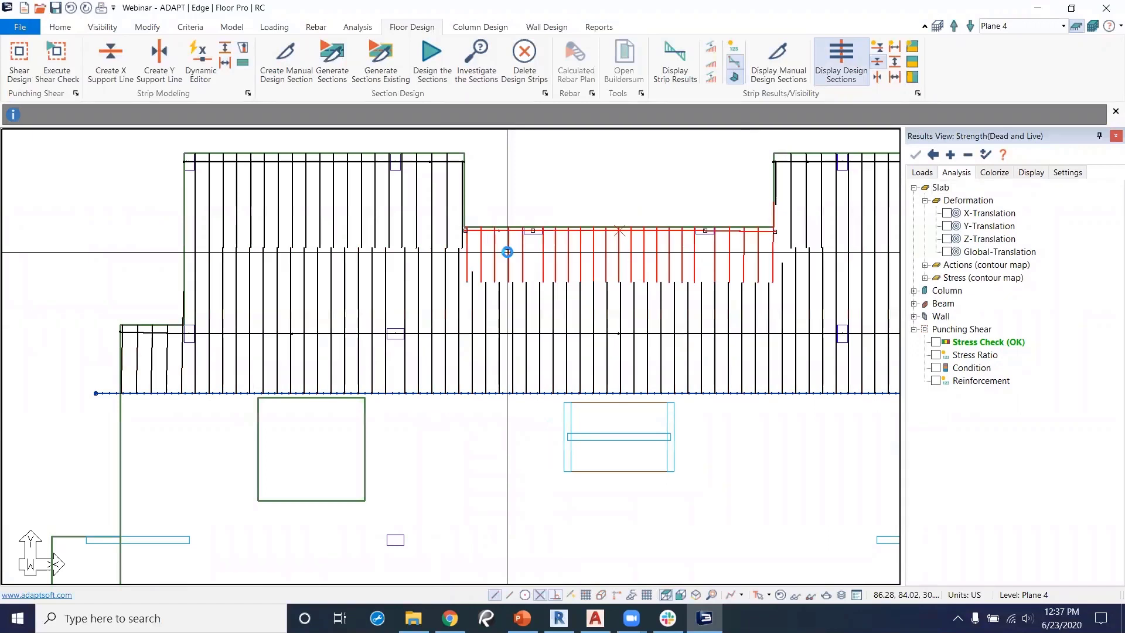
{"action": "middle_click_drag", "start_coordinate": [507, 252], "coordinate": [436, 255]}
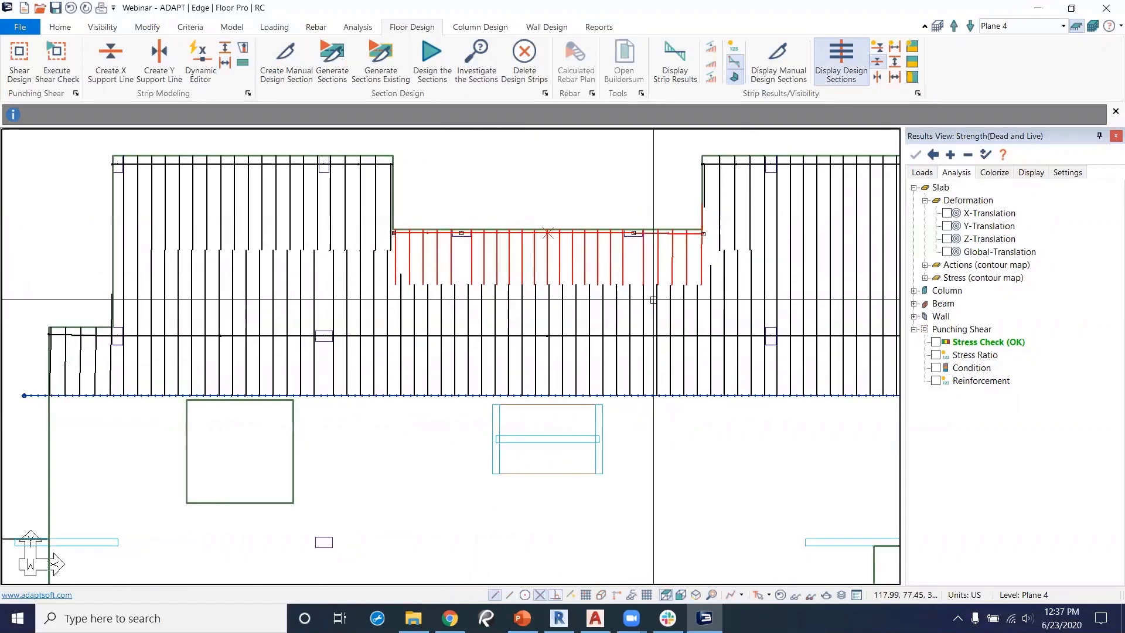
{"action": "mouse_move", "coordinate": [653, 300]}
{"action": "middle_mouse_down"}
{"action": "mouse_move", "coordinate": [665, 264]}
{"action": "mouse_move", "coordinate": [642, 282]}
{"action": "middle_mouse_up"}
Clear the support line selection, design the generated sections and save the design results.
{"action": "left_click", "coordinate": [471, 196]}
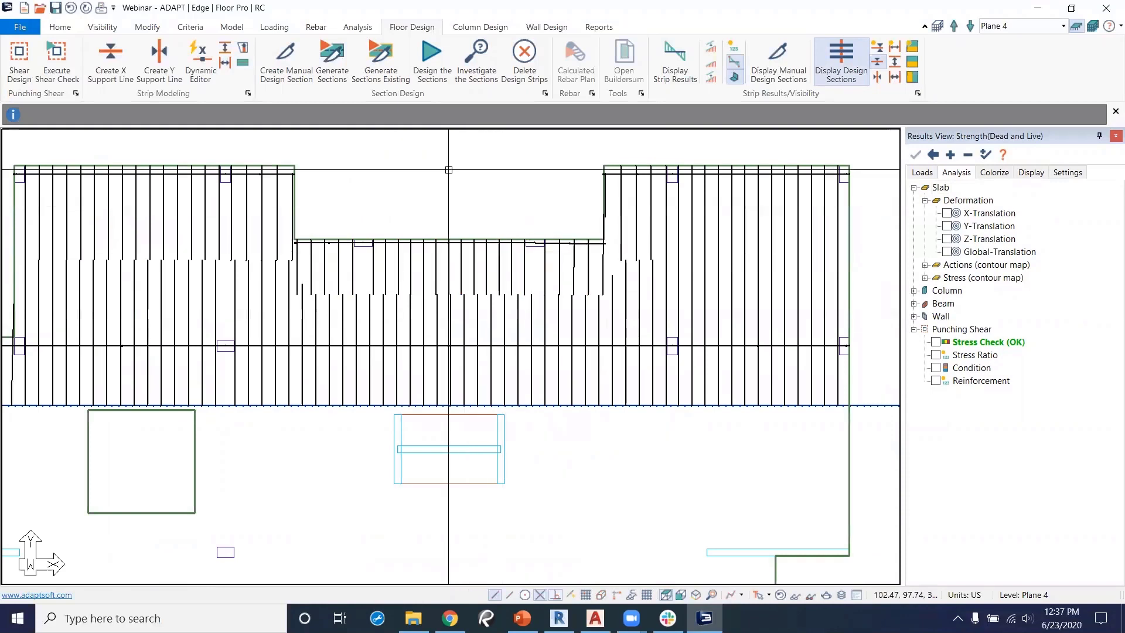
{"action": "left_click", "coordinate": [437, 58]}
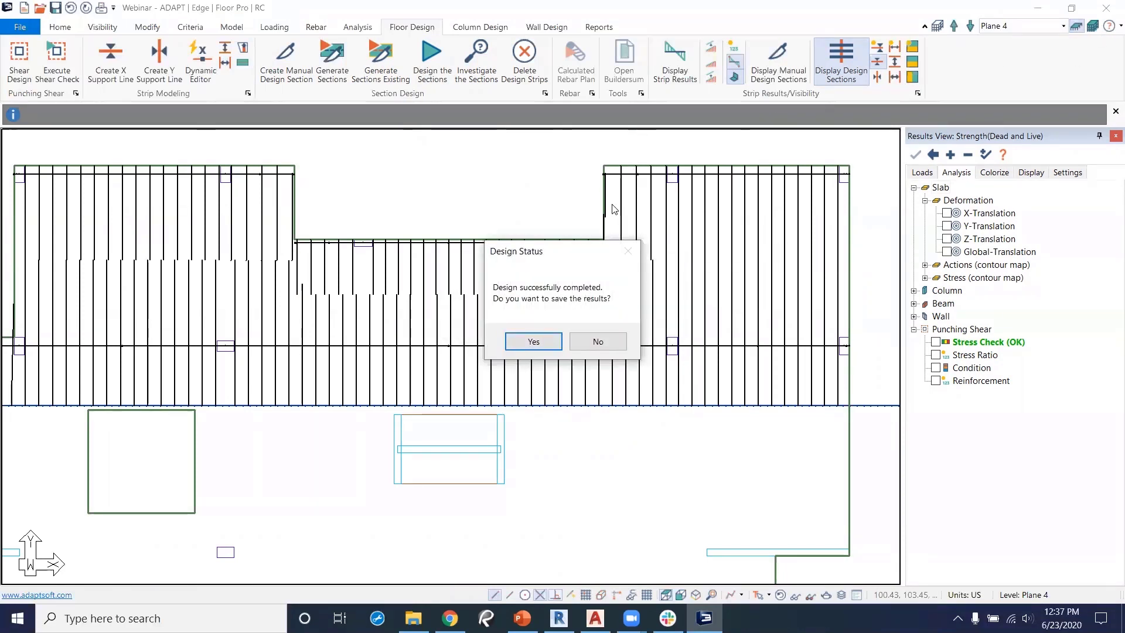
{"action": "left_click", "coordinate": [537, 341]}
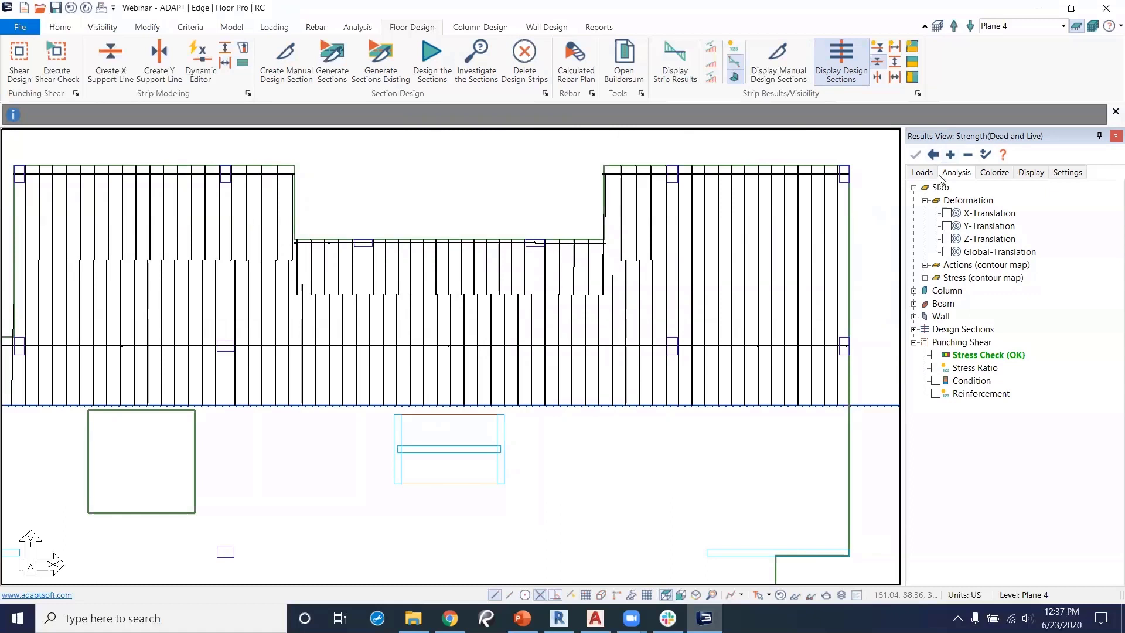
Collapse the results tree and display the Z-Translation deformation results for the design sections.
{"action": "left_click", "coordinate": [968, 156]}
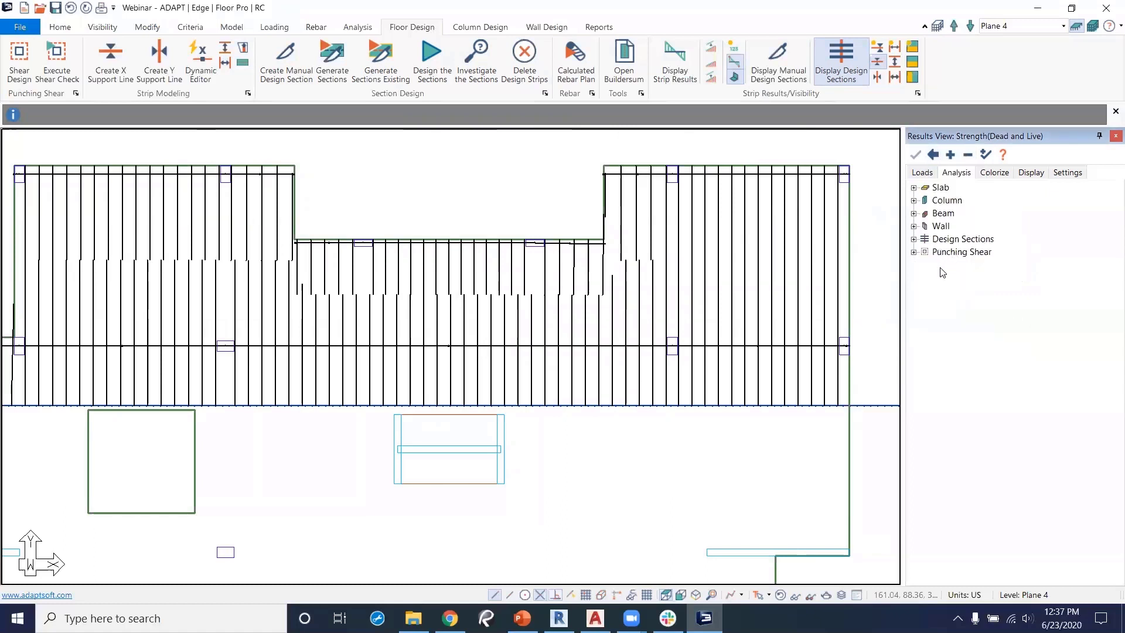
{"action": "left_click", "coordinate": [914, 239]}
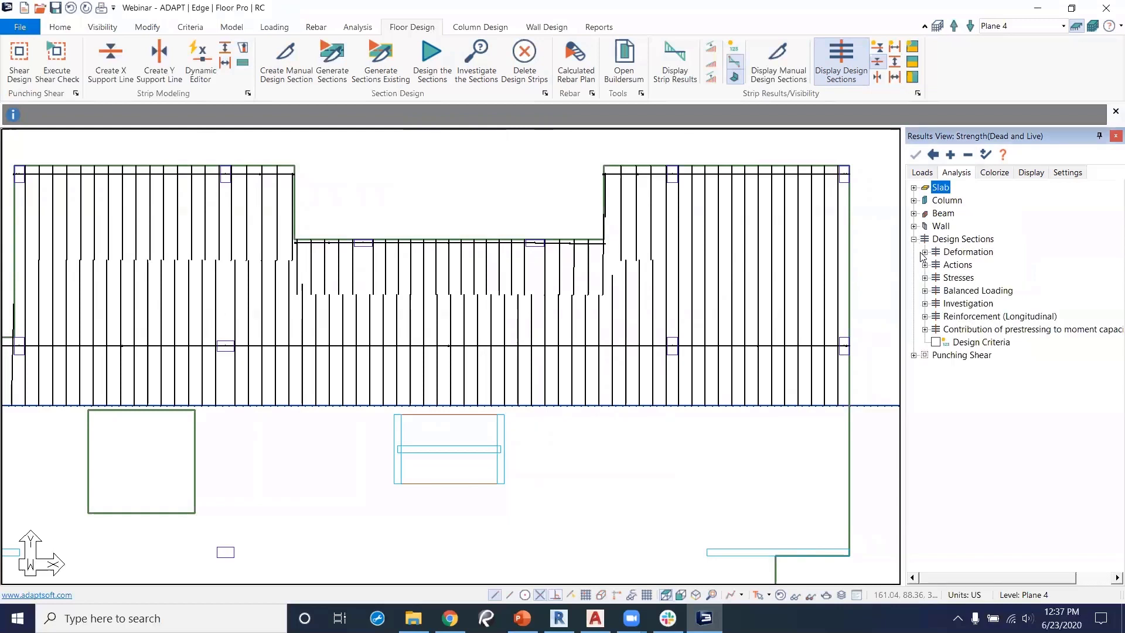
{"action": "left_click", "coordinate": [925, 253]}
{"action": "left_click", "coordinate": [947, 265]}
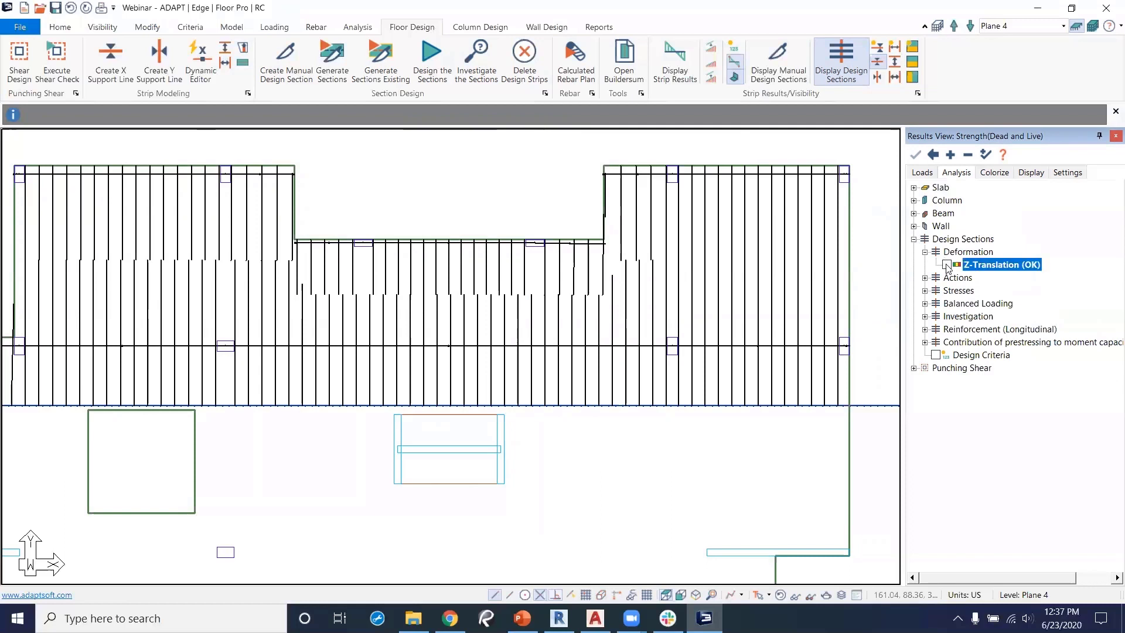
{"action": "middle_click_drag", "start_coordinate": [503, 234], "coordinate": [527, 244]}
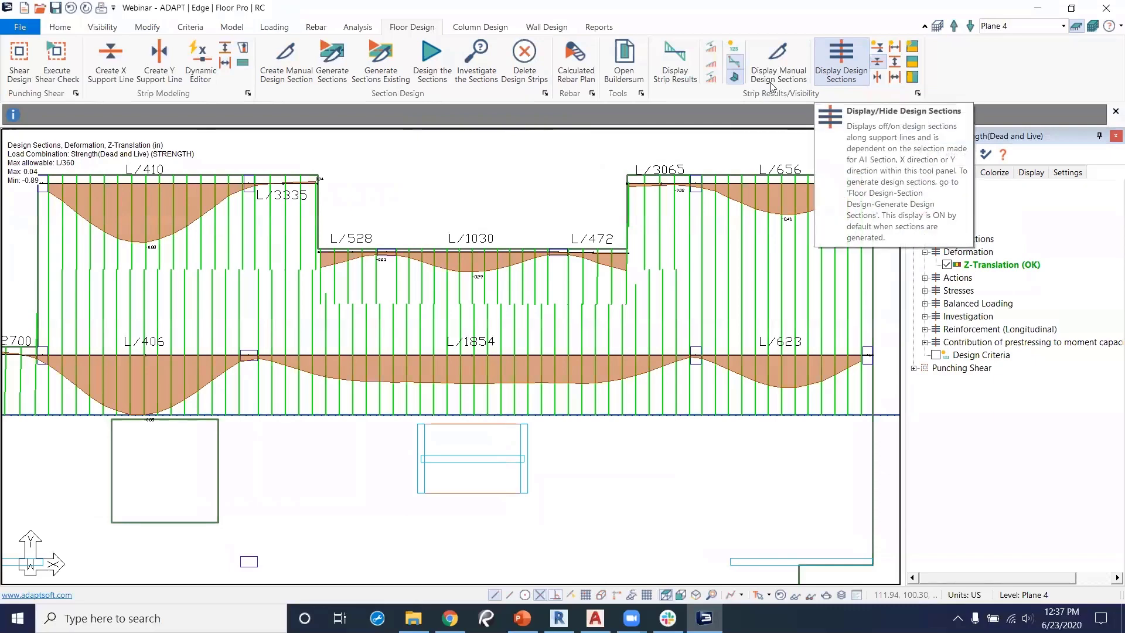
Review the result settings, the design section display limits such as maximum span/deflection, and the available load combinations.
{"action": "scroll", "coordinate": [256, 296], "scroll_direction": "down", "scroll_amount": 2}
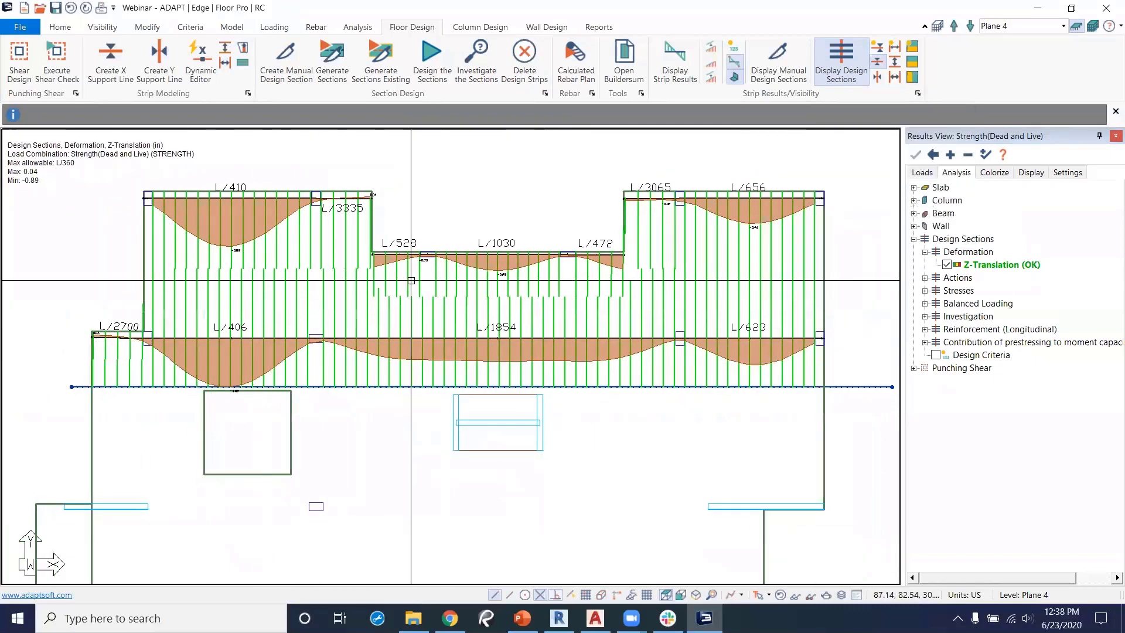
{"action": "left_click", "coordinate": [1064, 173]}
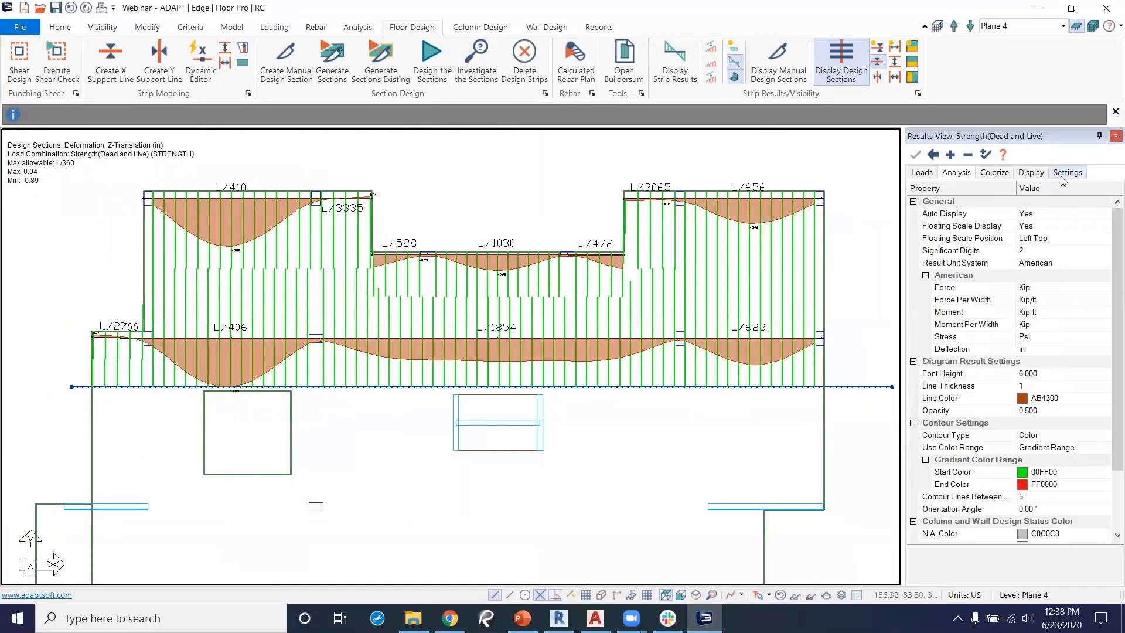
{"action": "left_click", "coordinate": [1029, 173]}
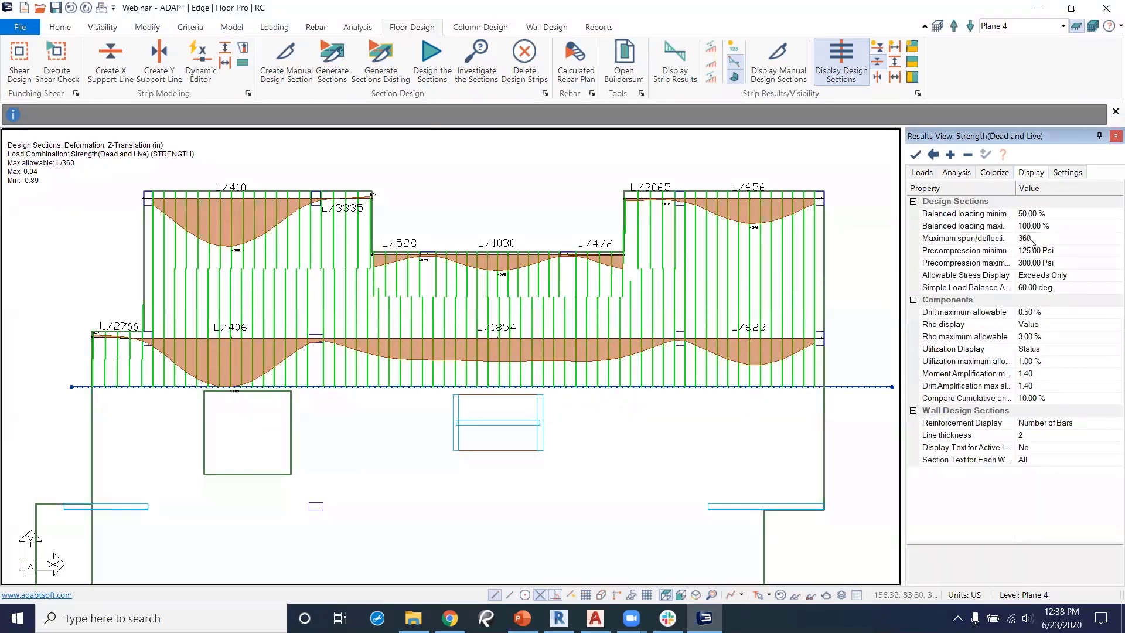
{"action": "left_click", "coordinate": [927, 175]}
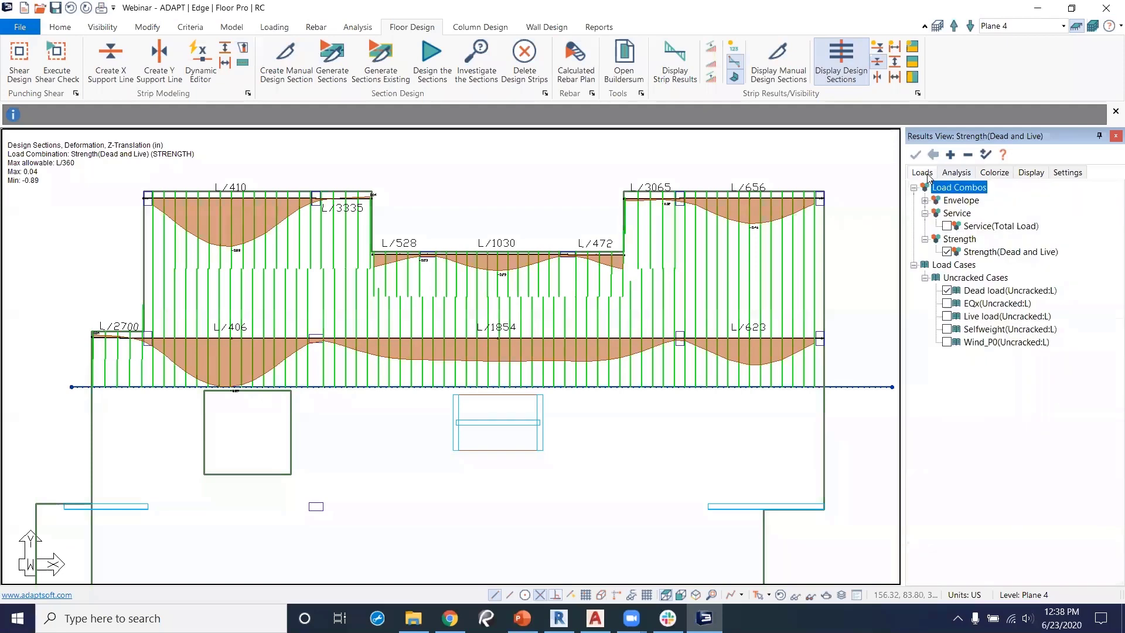
Replace the Z-Translation results with the Bending action diagrams and hide the design section lines.
{"action": "left_click", "coordinate": [955, 173]}
{"action": "left_click", "coordinate": [946, 265]}
{"action": "left_click", "coordinate": [925, 278]}
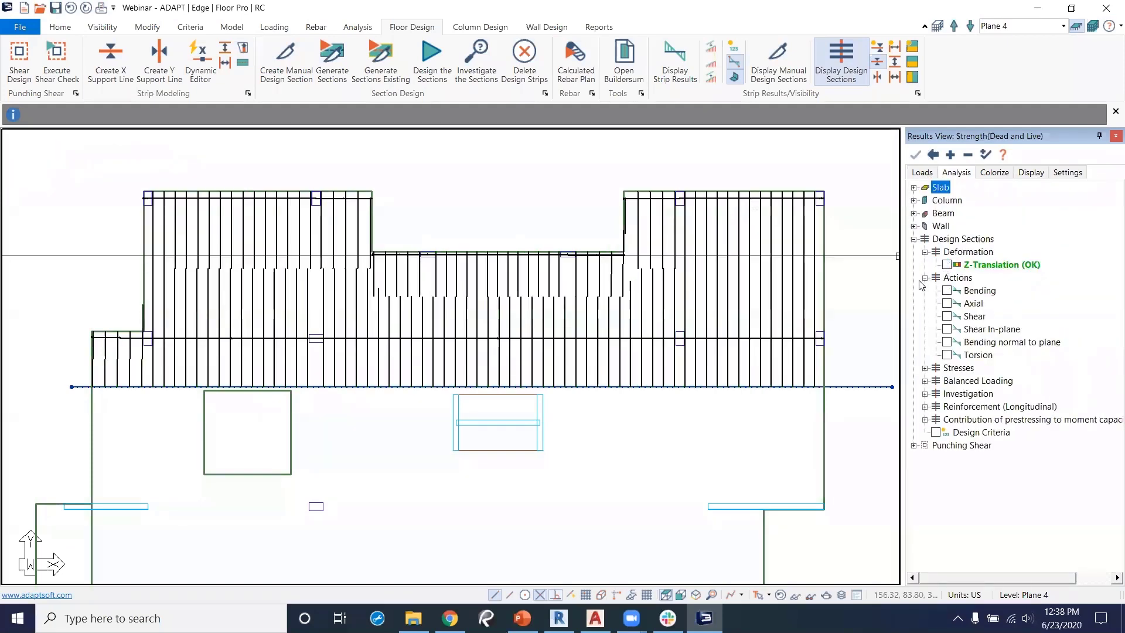
{"action": "left_click", "coordinate": [948, 291]}
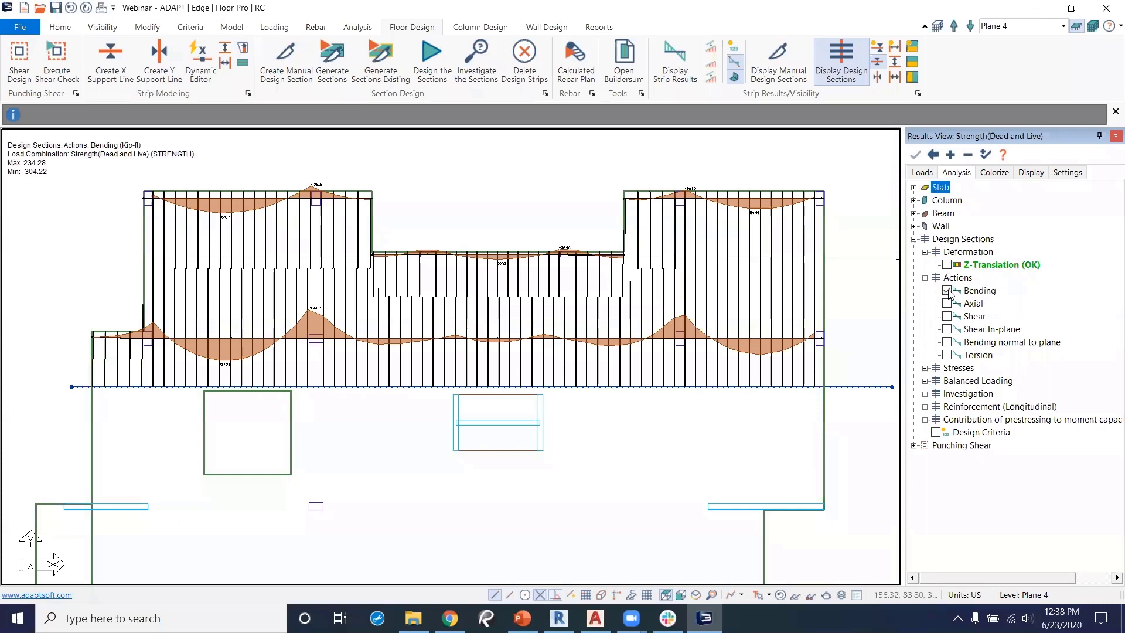
{"action": "left_click", "coordinate": [841, 62]}
{"action": "scroll", "coordinate": [655, 317], "scroll_direction": "up", "scroll_amount": 2}
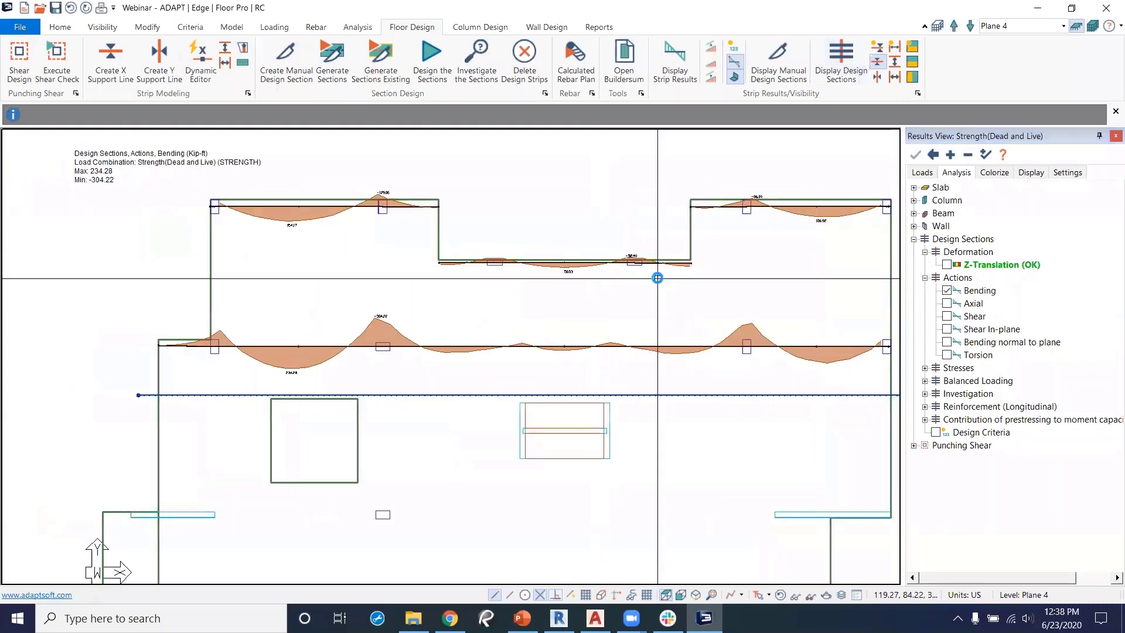
View the Shear and Torsion action diagrams along the support lines and turn the action results off.
{"action": "left_click", "coordinate": [946, 316]}
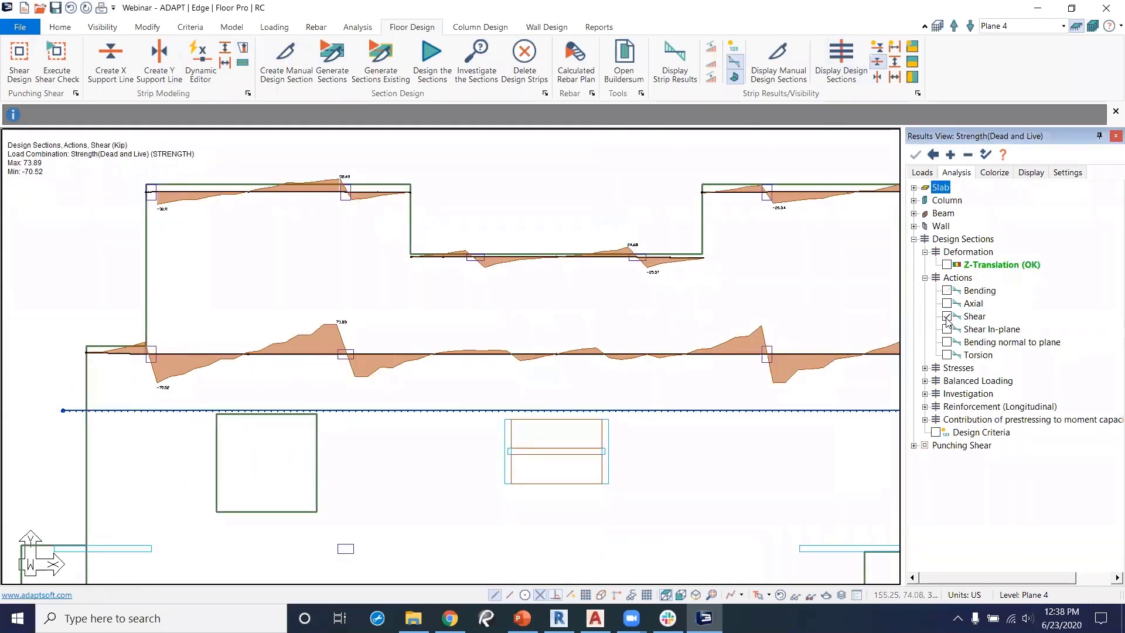
{"action": "left_click", "coordinate": [947, 355]}
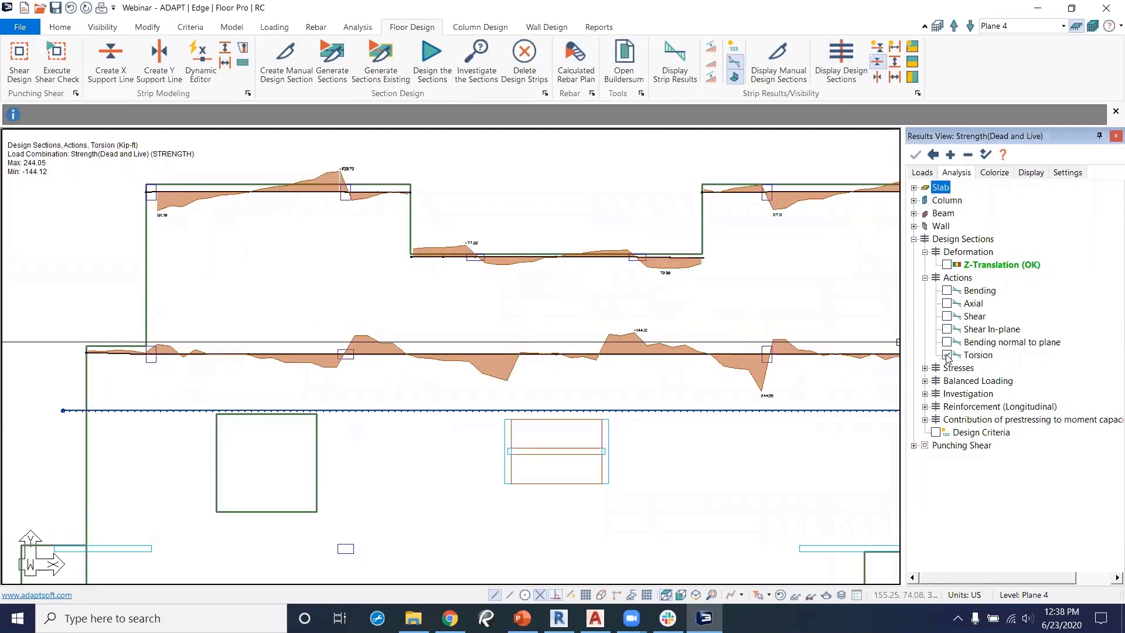
{"action": "left_click", "coordinate": [947, 355]}
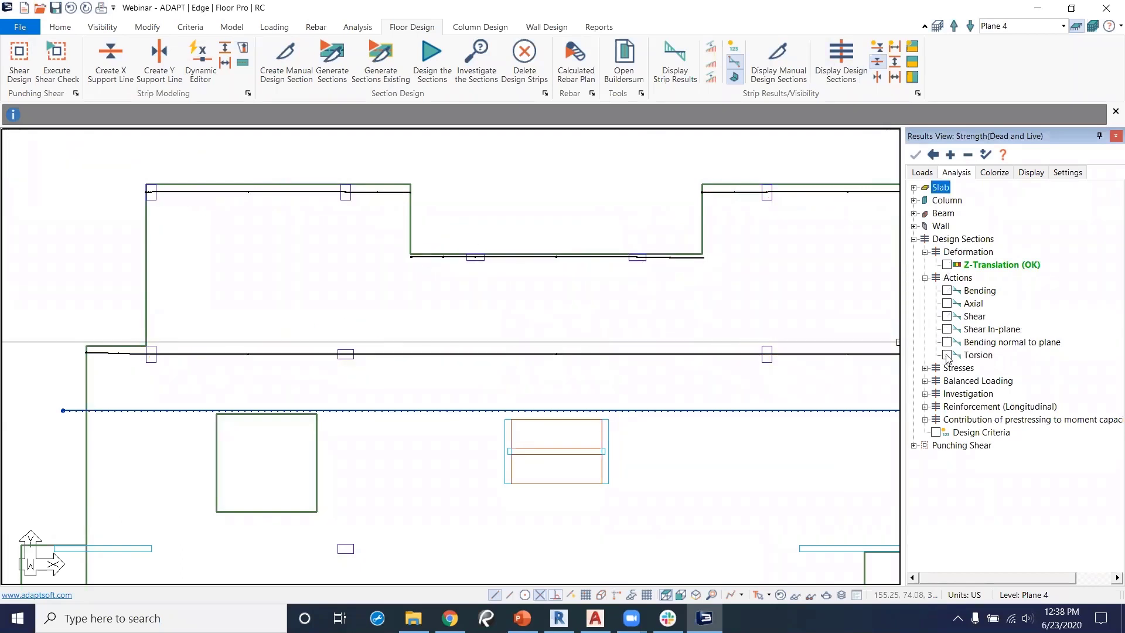
View the Moment Capacity and Moment Capacity with Demand investigation results, and clear all displayed results.
{"action": "left_click", "coordinate": [925, 394]}
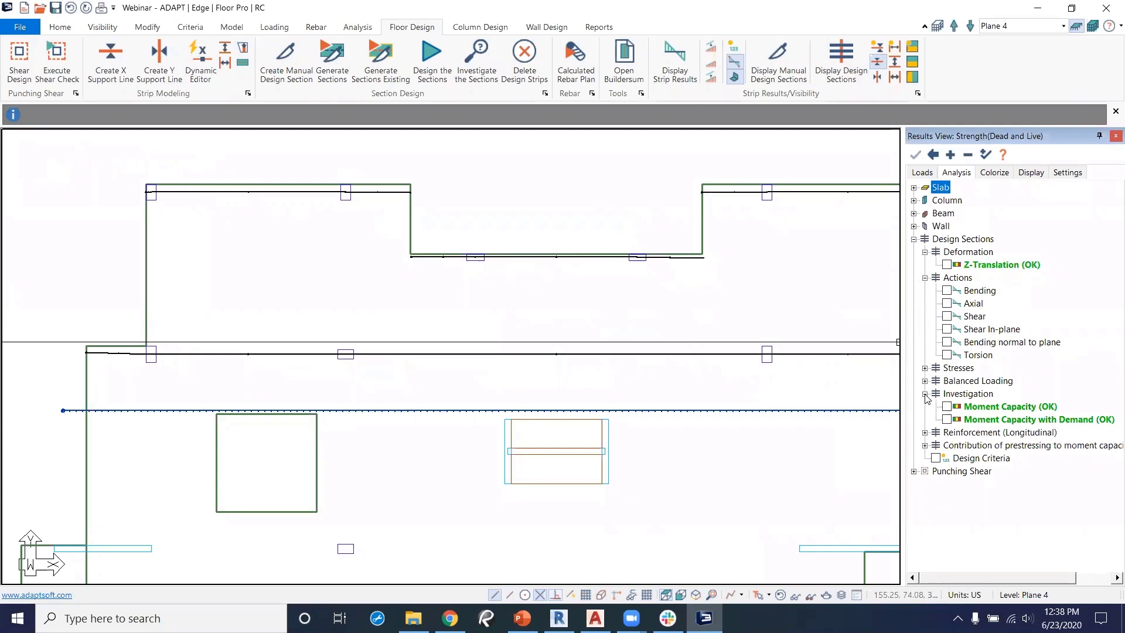
{"action": "left_click", "coordinate": [948, 406]}
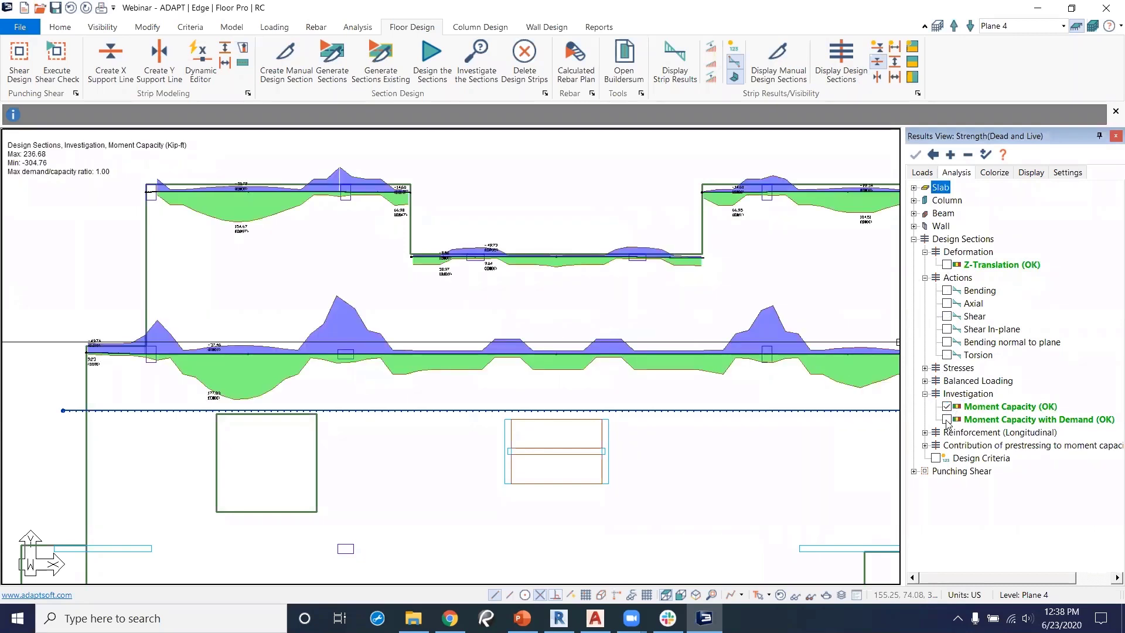
{"action": "left_click", "coordinate": [947, 419]}
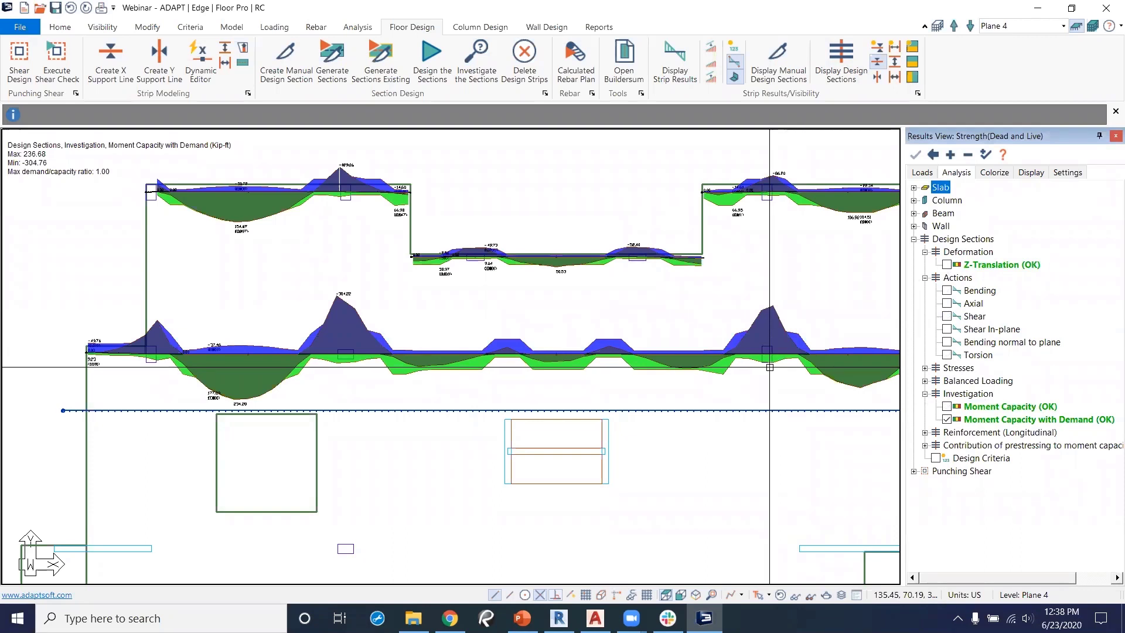
{"action": "left_click", "coordinate": [968, 155]}
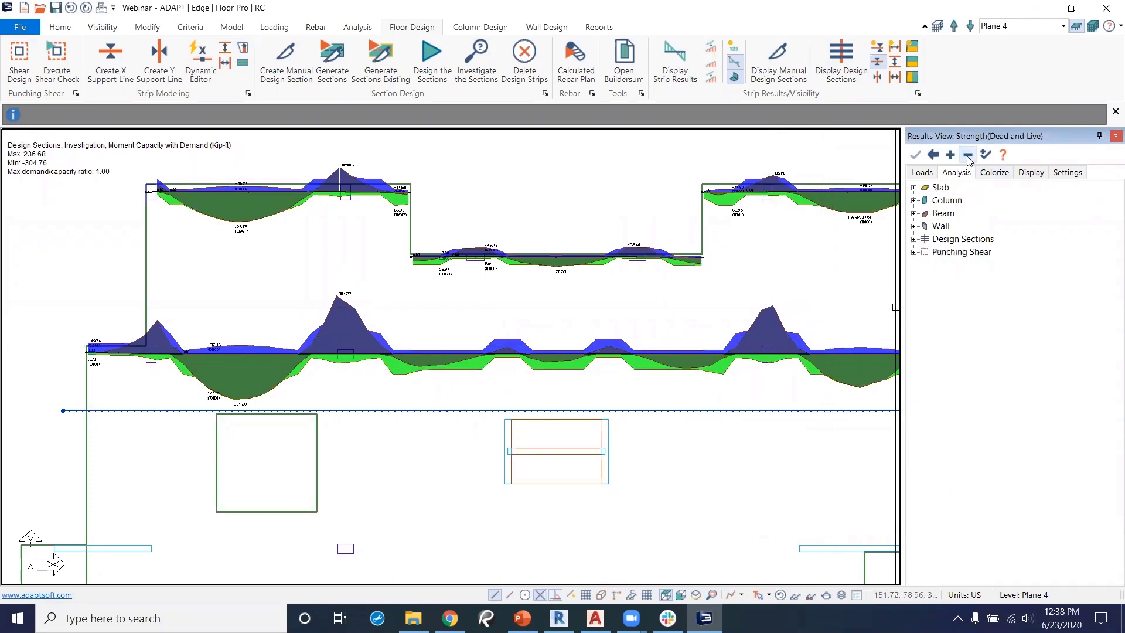
{"action": "left_click", "coordinate": [934, 155]}
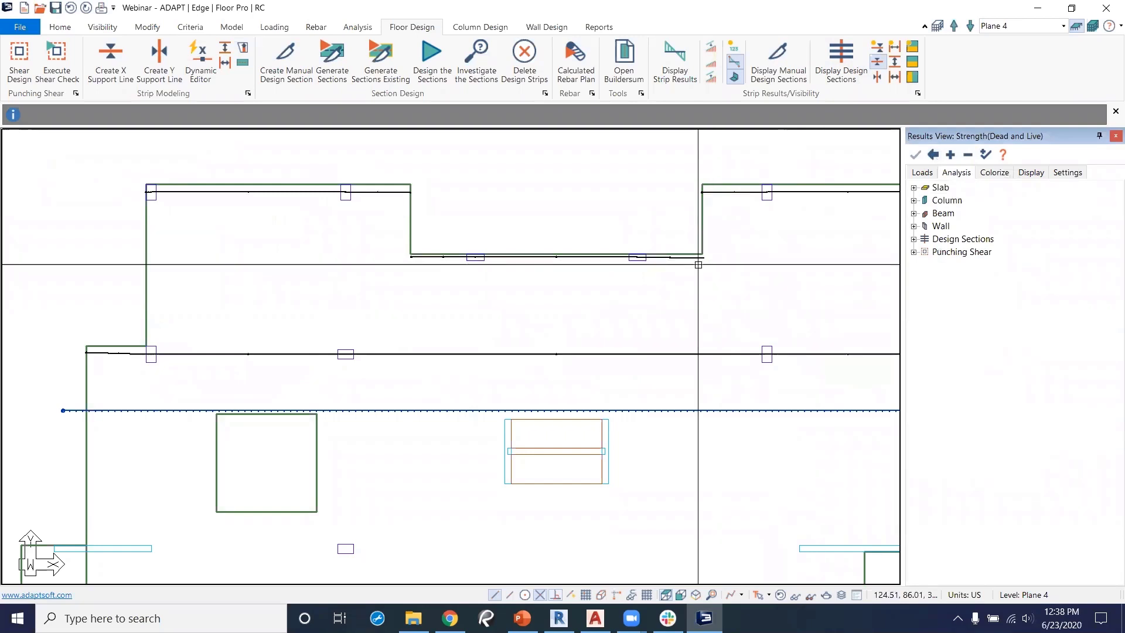
Hide the support lines and splitter and generate the calculated rebar plan for the Envelope combination, using calculated lengths along support lines.
{"action": "left_click", "coordinate": [780, 596]}
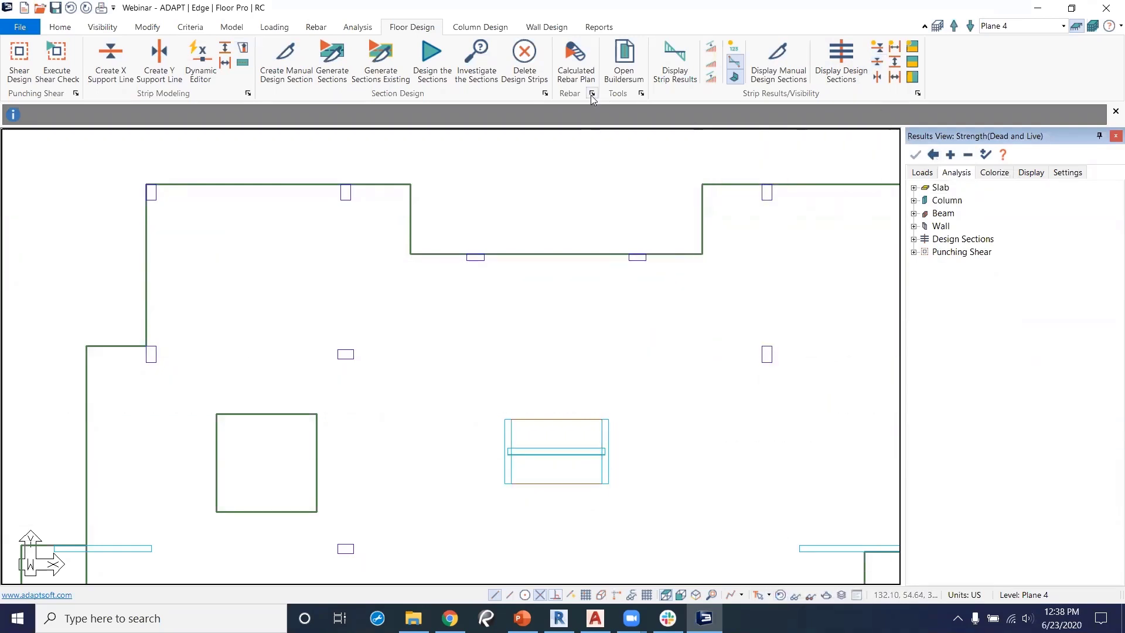
{"action": "left_click", "coordinate": [582, 63]}
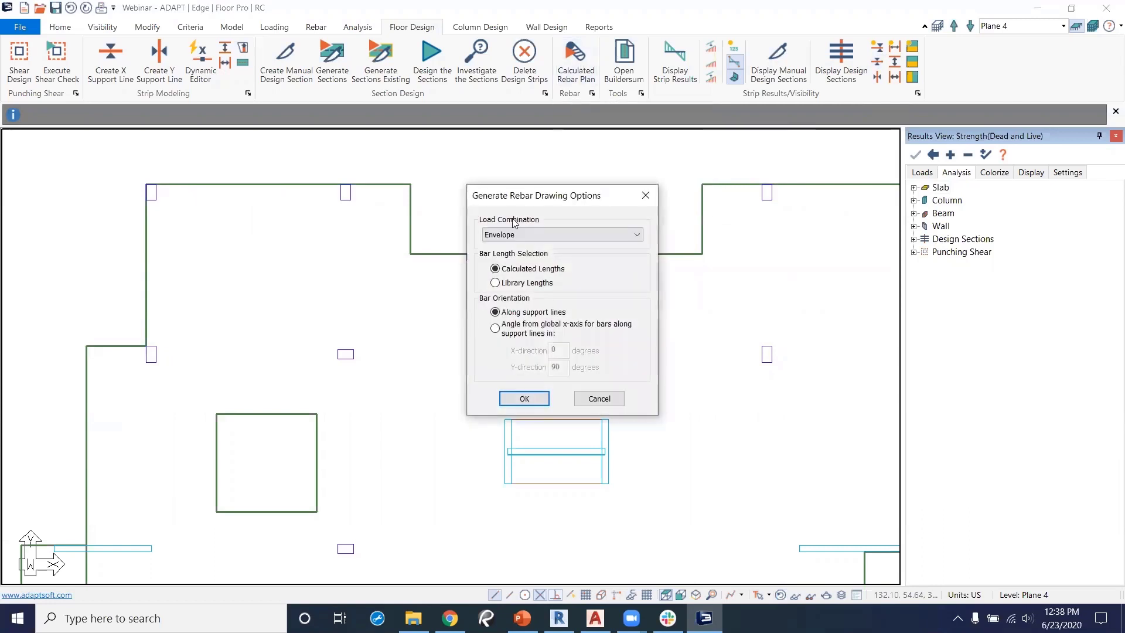
{"action": "left_click", "coordinate": [524, 399]}
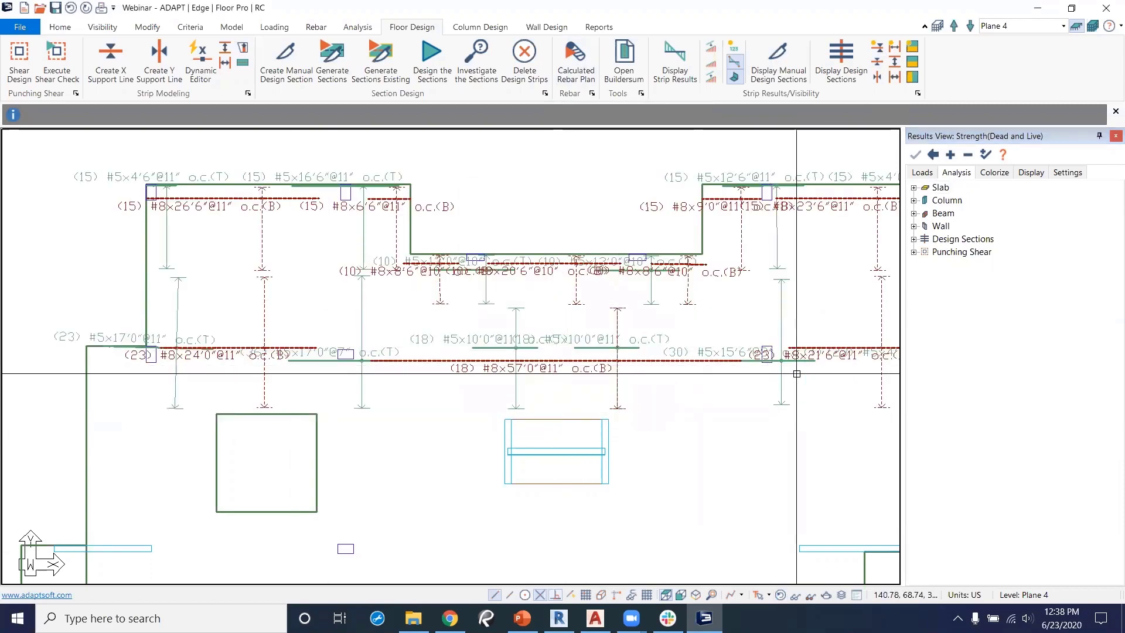
Examine the generated top and bottom rebar layout and its bar callouts across the Plane 4 slab.
{"action": "middle_click_drag", "start_coordinate": [749, 320], "coordinate": [701, 307]}
{"action": "scroll", "coordinate": [743, 369], "scroll_direction": "up", "scroll_amount": 2}
{"action": "middle_click_drag", "start_coordinate": [402, 385], "coordinate": [428, 396]}
{"action": "scroll", "coordinate": [428, 395], "scroll_direction": "down", "scroll_amount": 1}
{"action": "scroll", "coordinate": [428, 396], "scroll_direction": "down", "scroll_amount": 1}
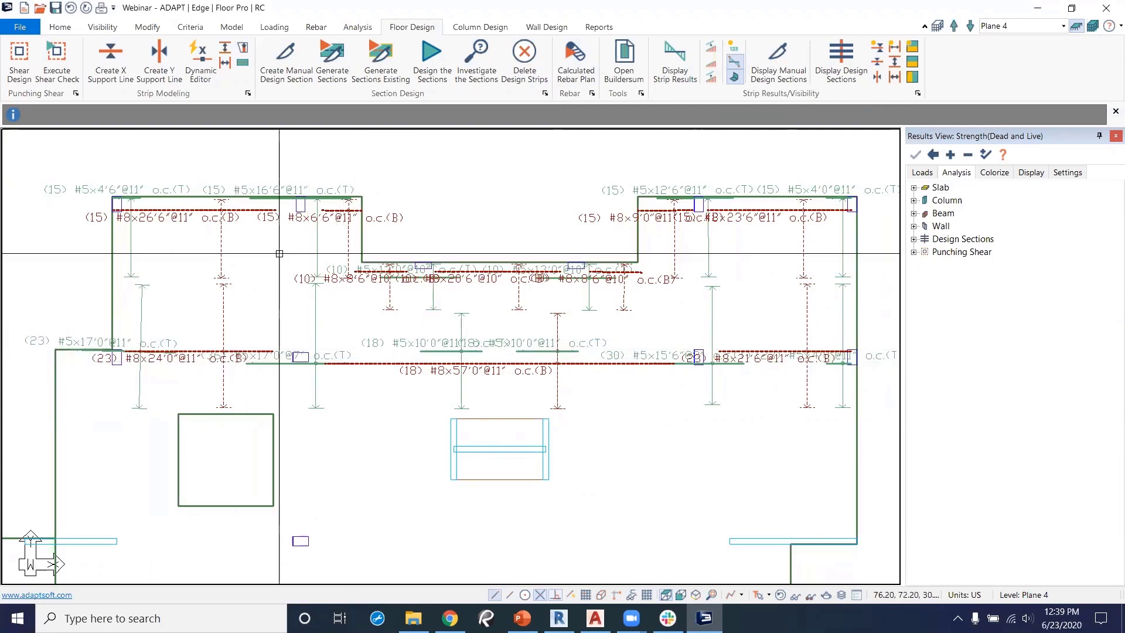
{"action": "middle_click_drag", "start_coordinate": [341, 328], "coordinate": [340, 202]}
{"action": "scroll", "coordinate": [445, 139], "scroll_direction": "down", "scroll_amount": 1}
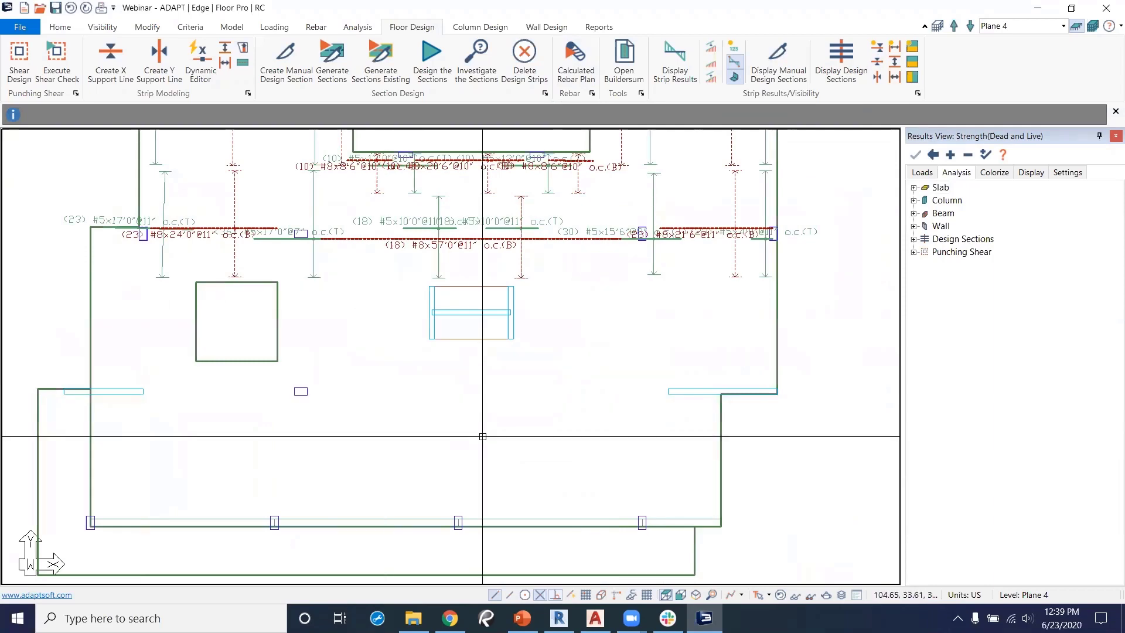
{"action": "middle_click_drag", "start_coordinate": [463, 304], "coordinate": [447, 418]}
{"action": "scroll", "coordinate": [415, 427], "scroll_direction": "up", "scroll_amount": 2}
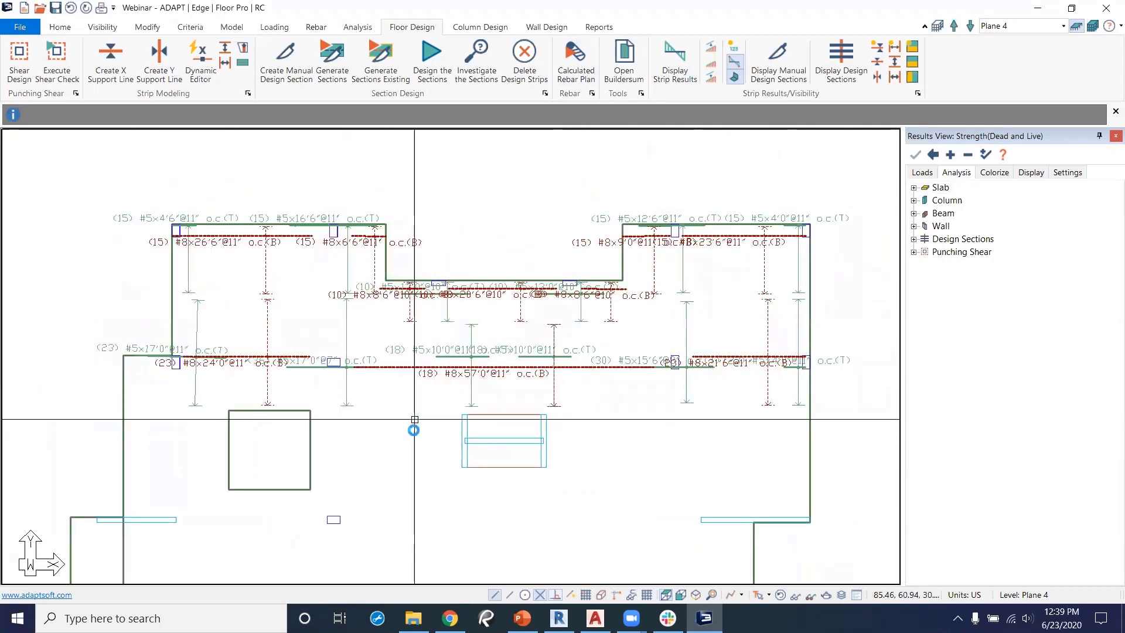
Review the DWG/DXF export settings for reinforcement, including rebar colors, font and symbol sizes.
{"action": "left_click", "coordinate": [315, 27]}
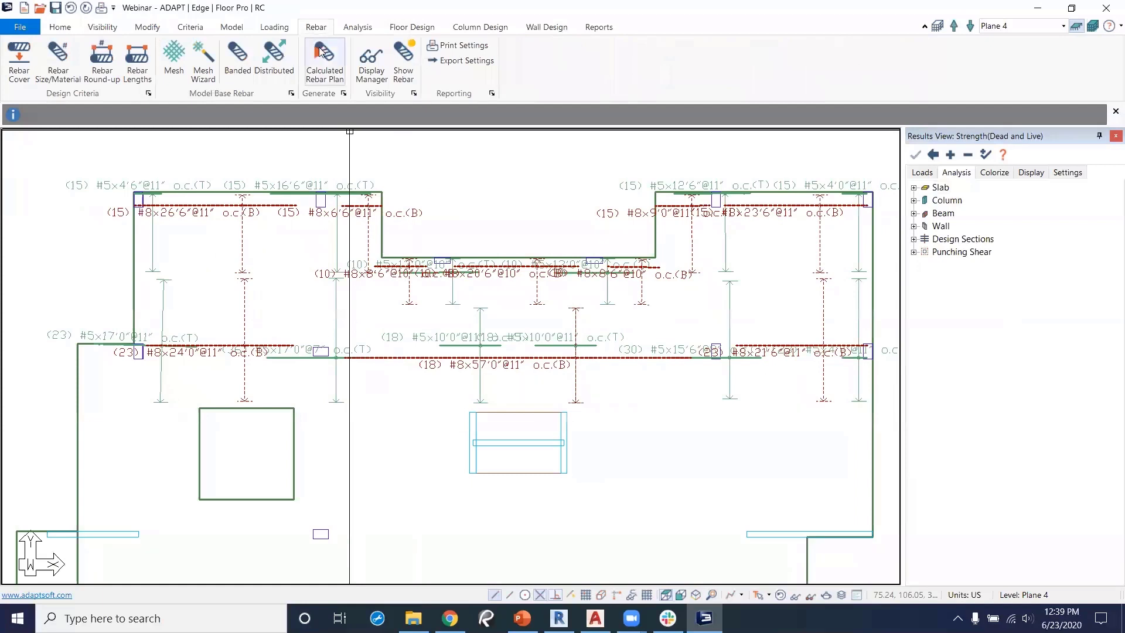
{"action": "left_click", "coordinate": [466, 61]}
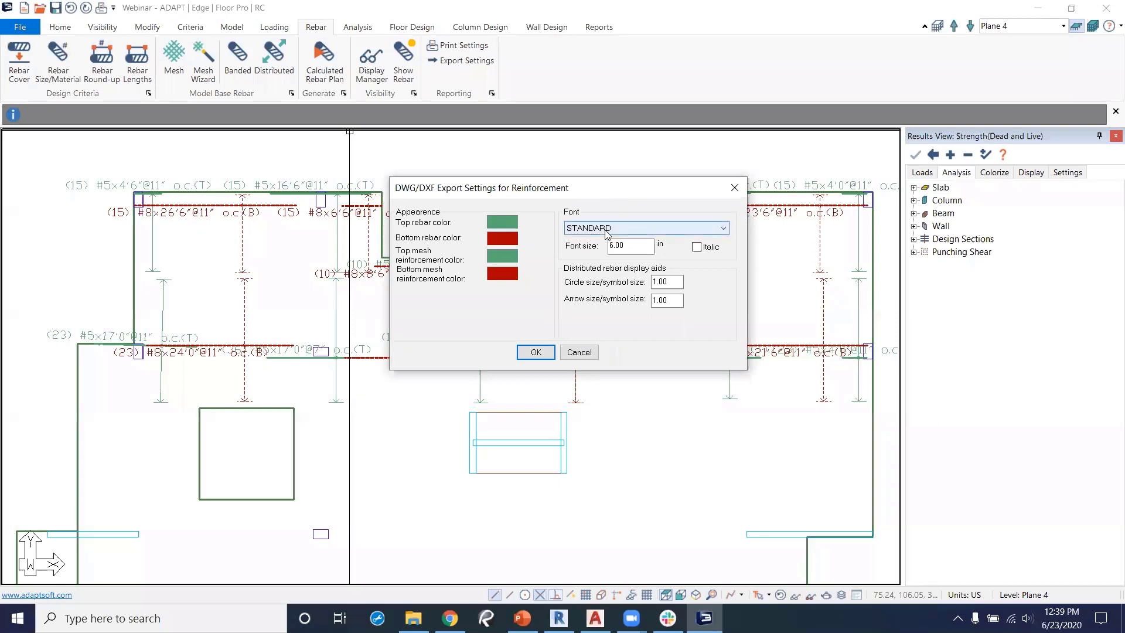
{"action": "left_click", "coordinate": [583, 355]}
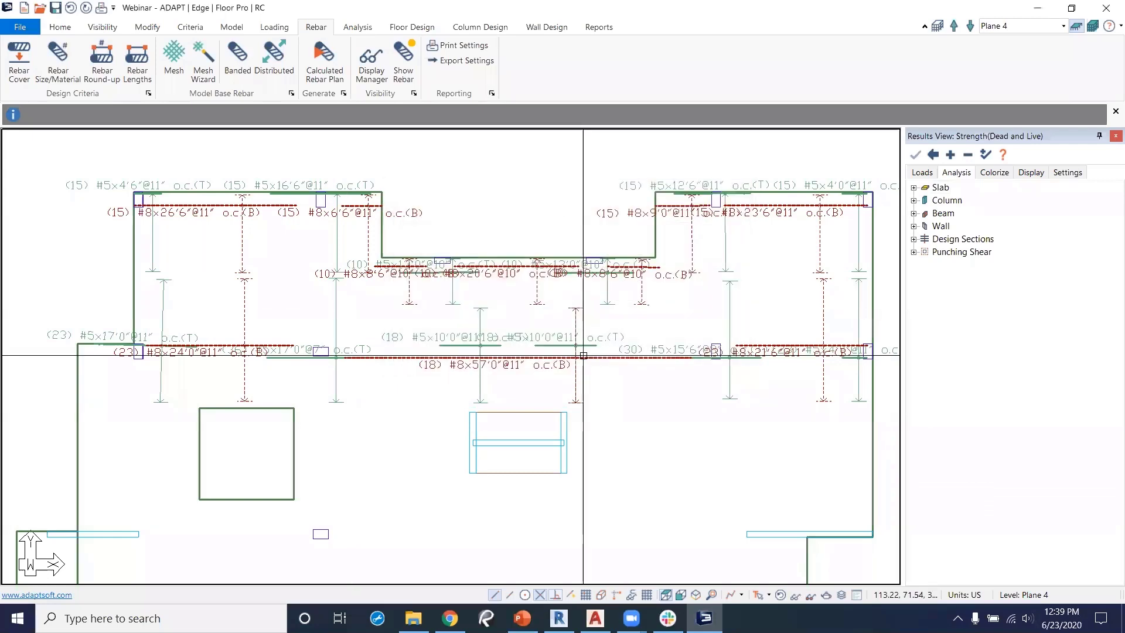
Export the rebar plan as an Autocad 14 DWG named Rebar in the Documents folder, with splines and fillets as 2D polylines.
{"action": "left_click", "coordinate": [19, 29]}
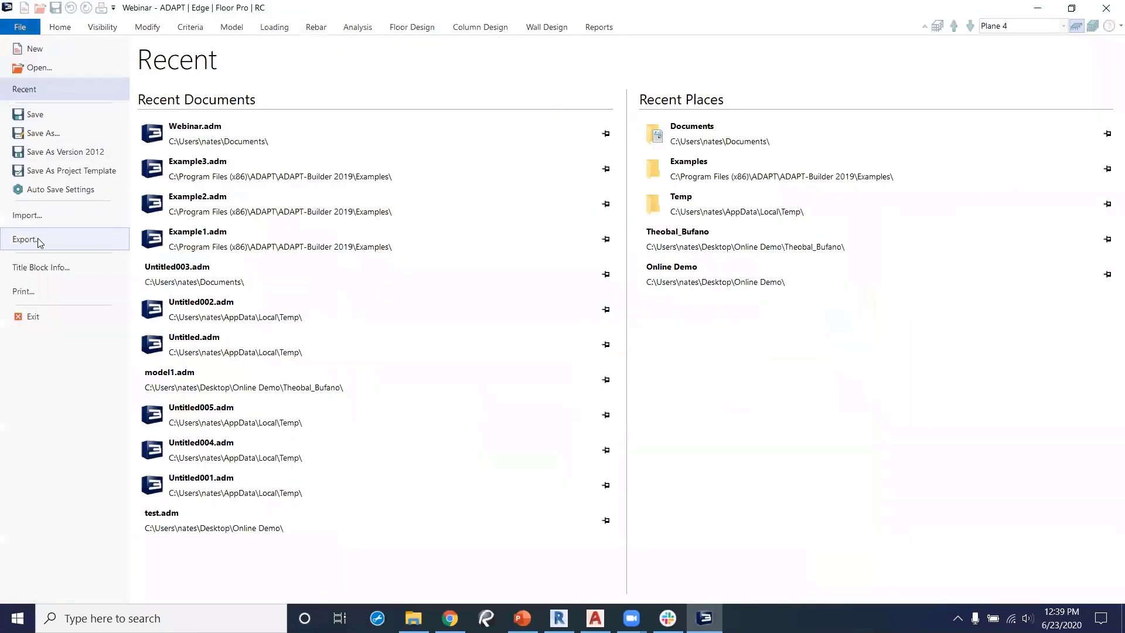
{"action": "left_click", "coordinate": [37, 238]}
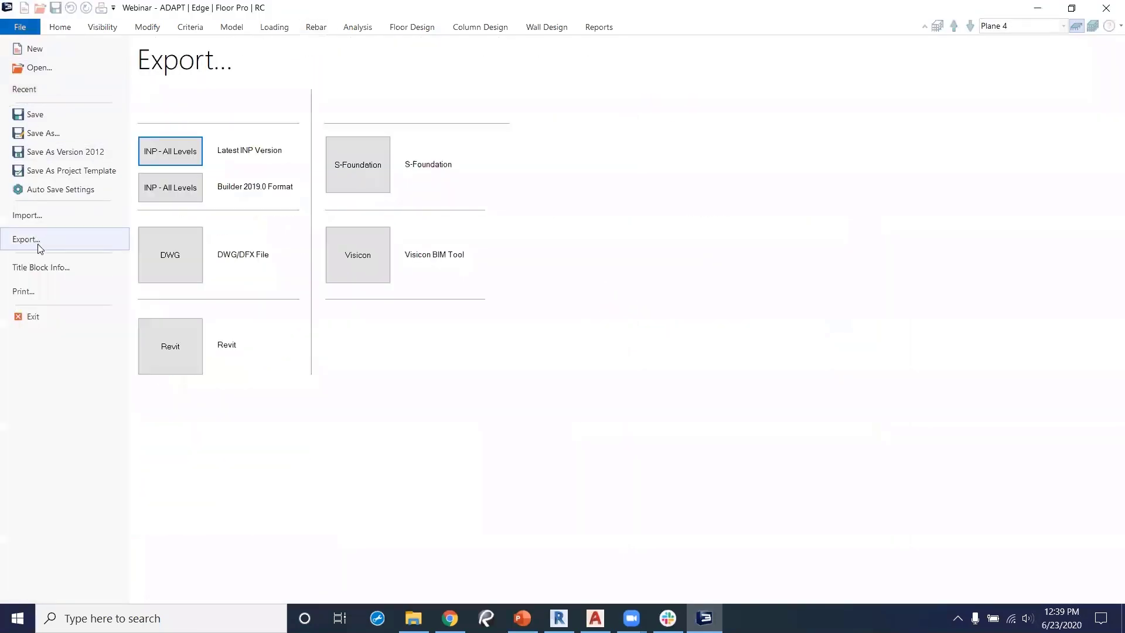
{"action": "left_click", "coordinate": [182, 259]}
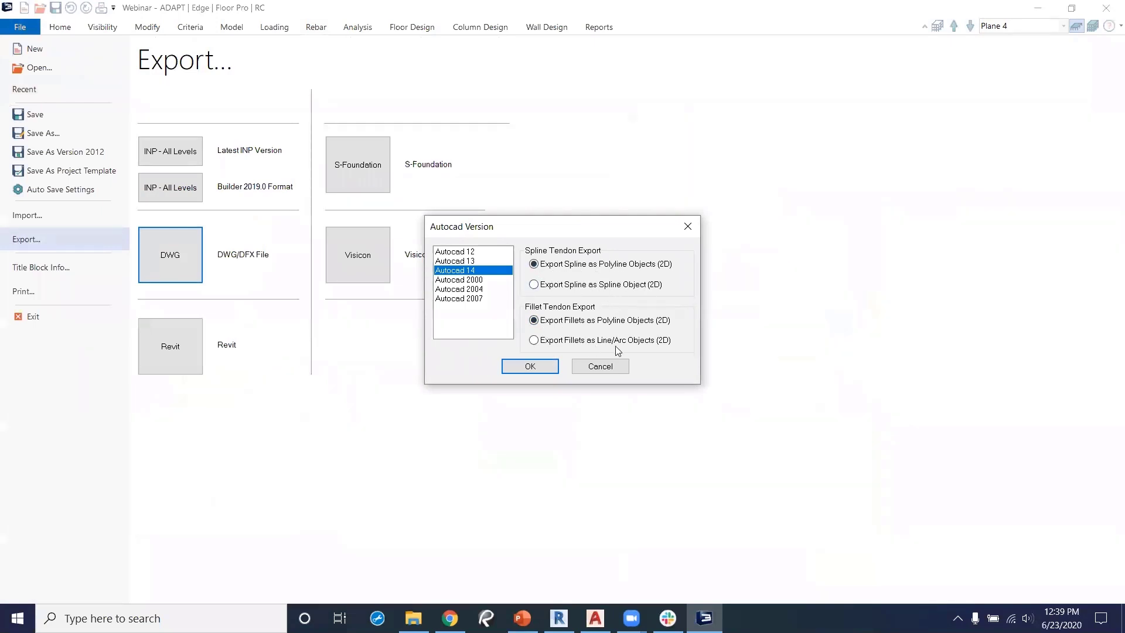
{"action": "left_click", "coordinate": [529, 367]}
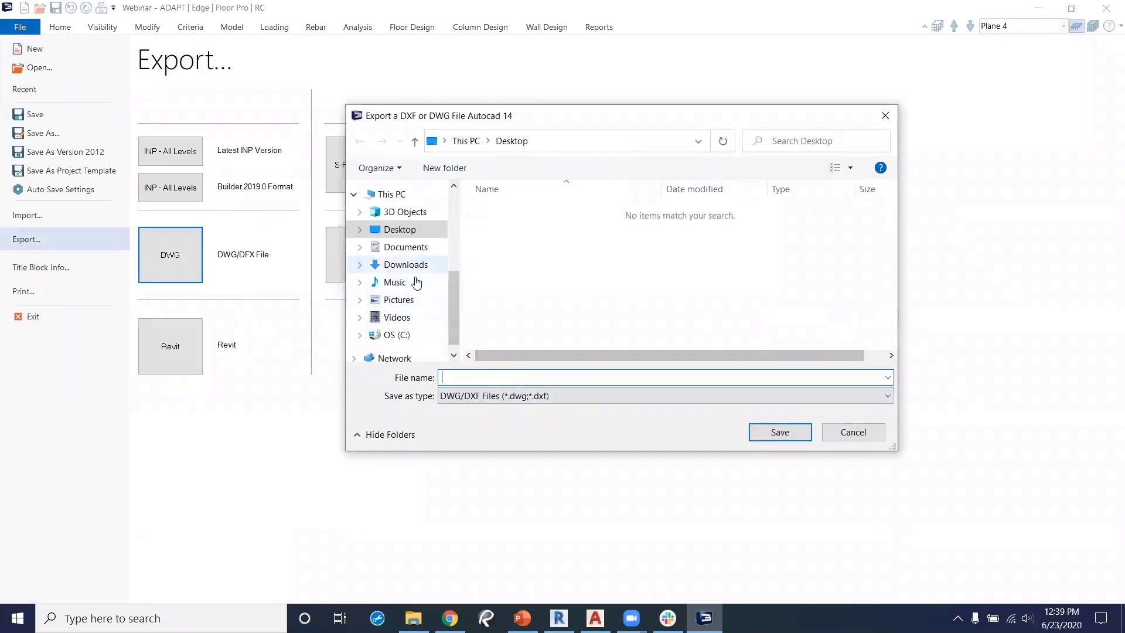
{"action": "left_click", "coordinate": [404, 247]}
{"action": "left_click", "coordinate": [499, 375]}
{"action": "type", "text": "Rebar"}
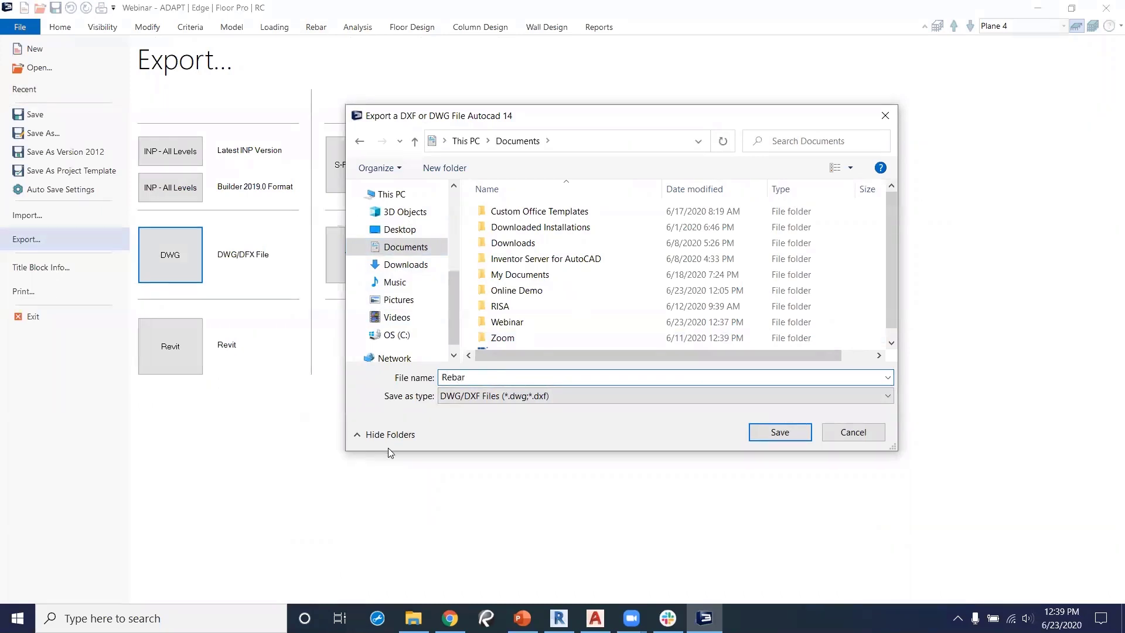
{"action": "left_click", "coordinate": [766, 433]}
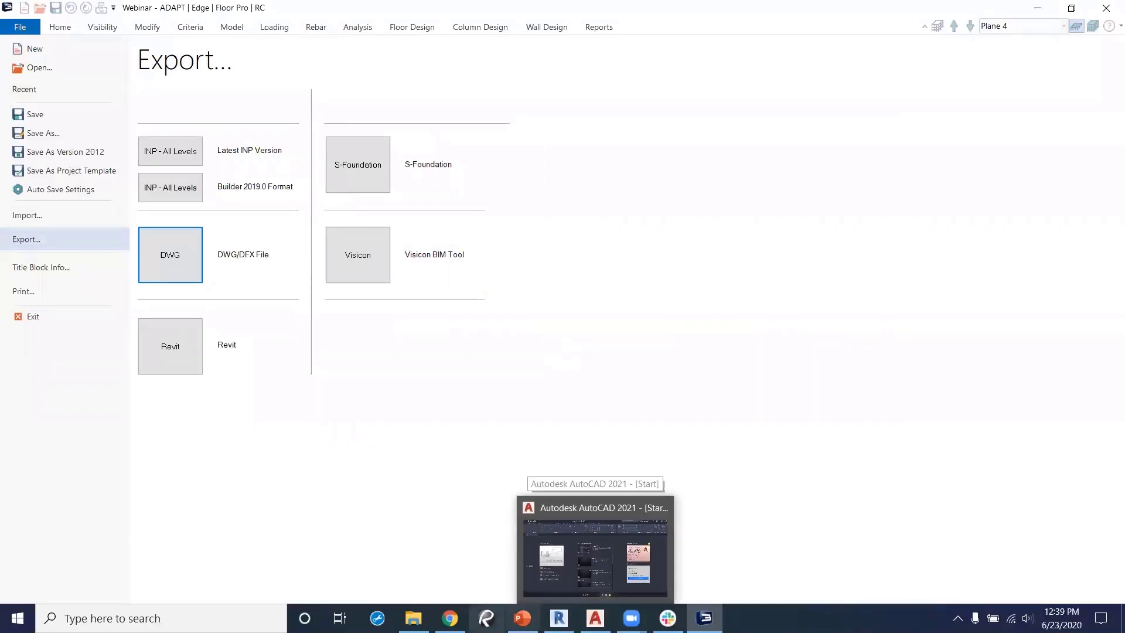
Open the exported Rebar drawing from the Documents folder in AutoCAD and fit its full extents in view.
{"action": "left_click", "coordinate": [413, 618]}
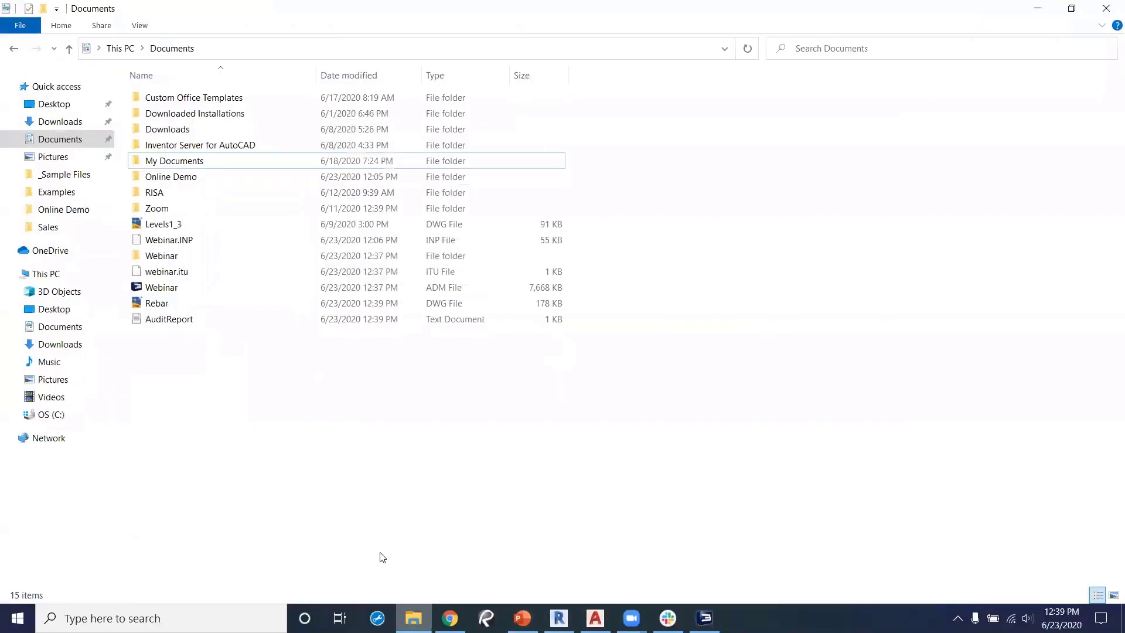
{"action": "left_click", "coordinate": [140, 305]}
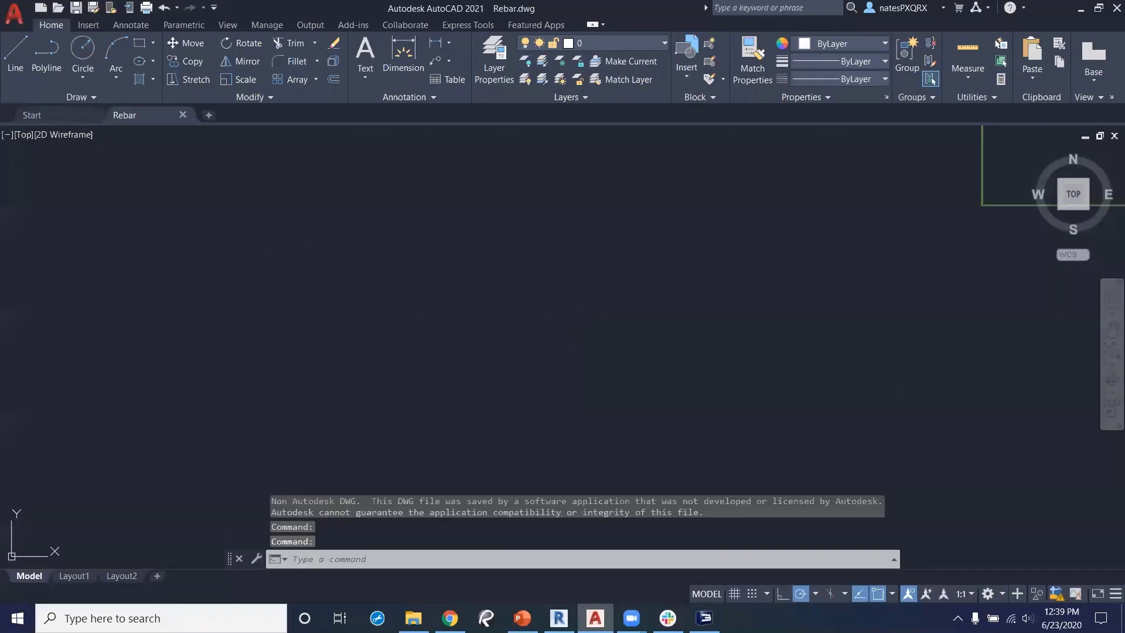
{"action": "middle_click", "coordinate": [576, 317]}
{"action": "middle_click", "coordinate": [577, 317]}
Examine the exported rebar lines and bar callouts around the slab's middle and upper-left bays.
{"action": "scroll", "coordinate": [486, 217], "scroll_direction": "up", "scroll_amount": 3}
{"action": "scroll", "coordinate": [588, 249], "scroll_direction": "up", "scroll_amount": 2}
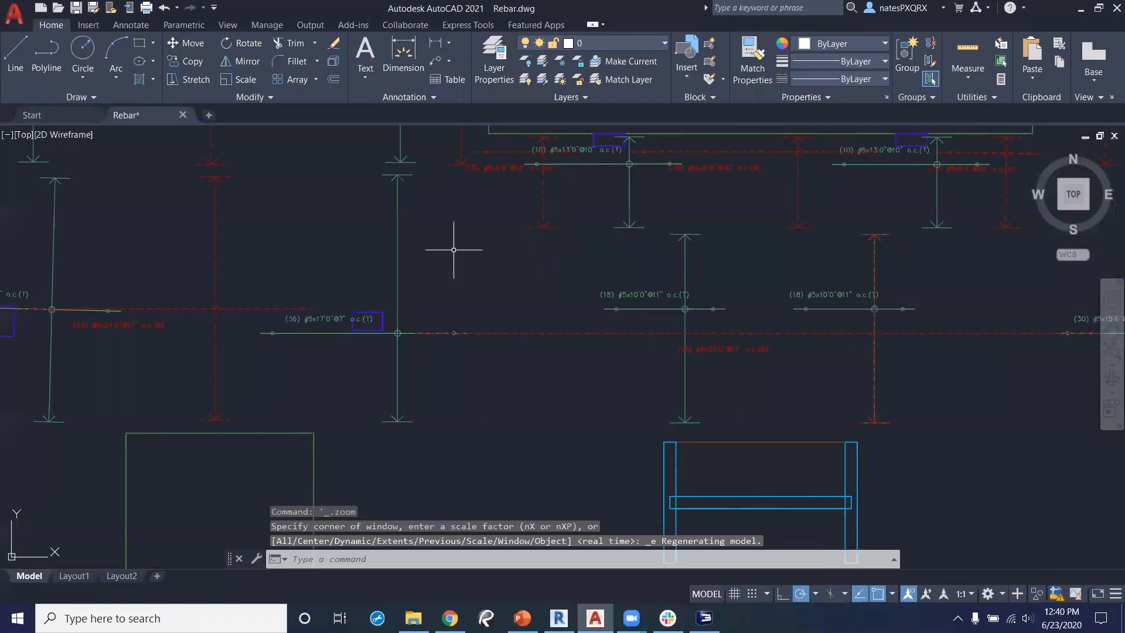
{"action": "left_click", "coordinate": [454, 246]}
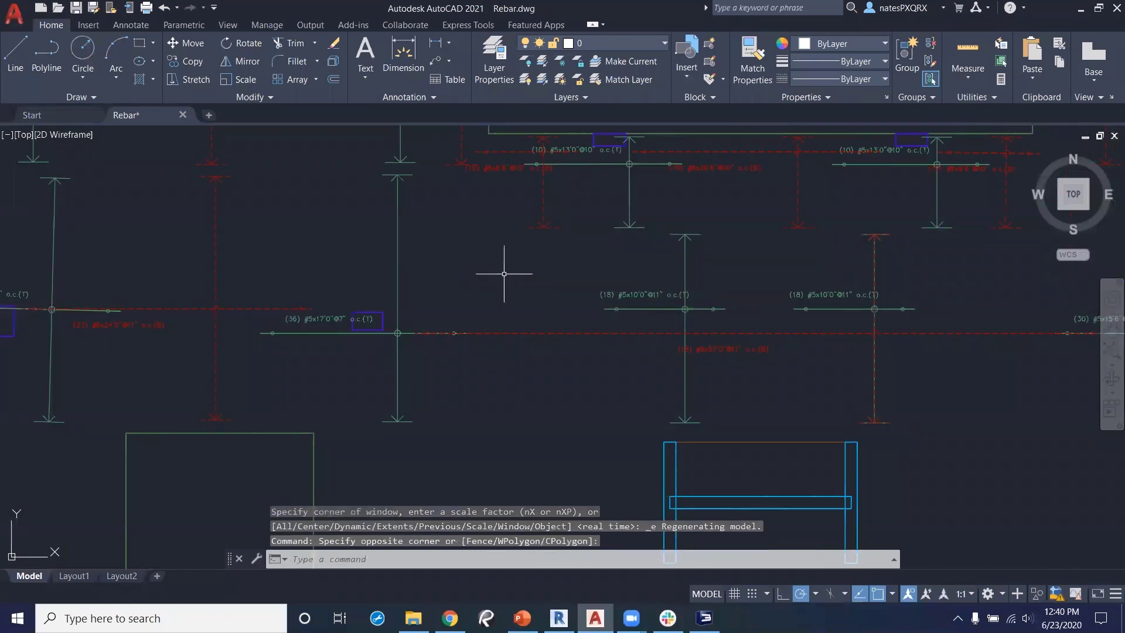
{"action": "scroll", "coordinate": [469, 278], "scroll_direction": "up", "scroll_amount": 2}
{"action": "scroll", "coordinate": [410, 293], "scroll_direction": "up", "scroll_amount": 2}
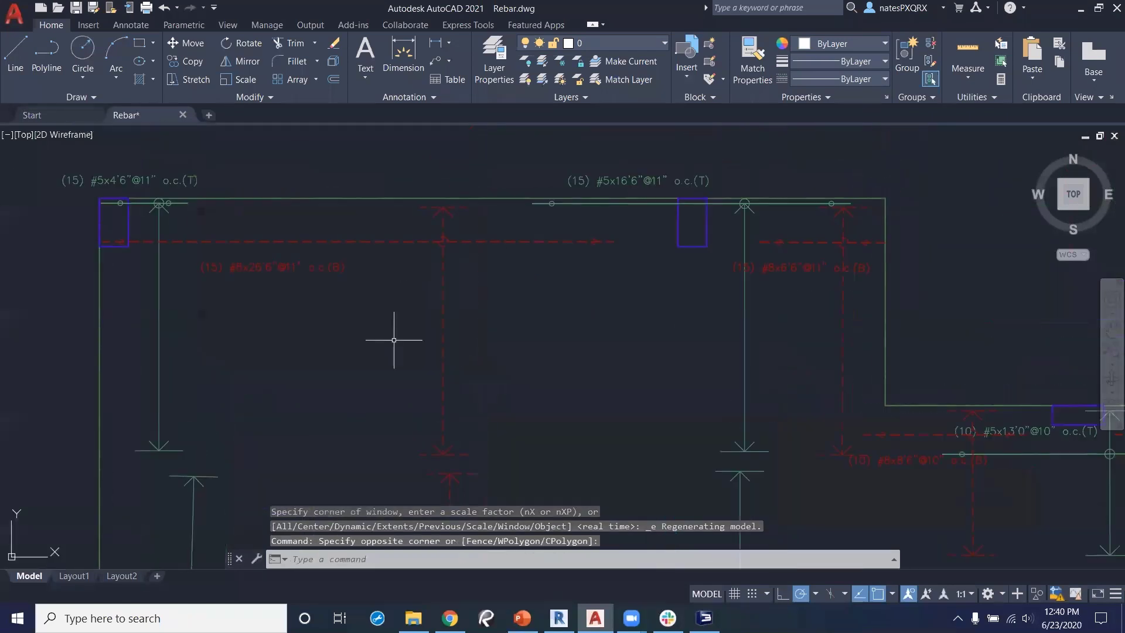
Examine the exported rebar layout across the upper-right and middle bays and the lower part of the slab.
{"action": "middle_click_drag", "start_coordinate": [575, 343], "coordinate": [567, 341]}
{"action": "scroll", "coordinate": [816, 401], "scroll_direction": "down", "scroll_amount": 2}
{"action": "scroll", "coordinate": [457, 356], "scroll_direction": "down", "scroll_amount": 3}
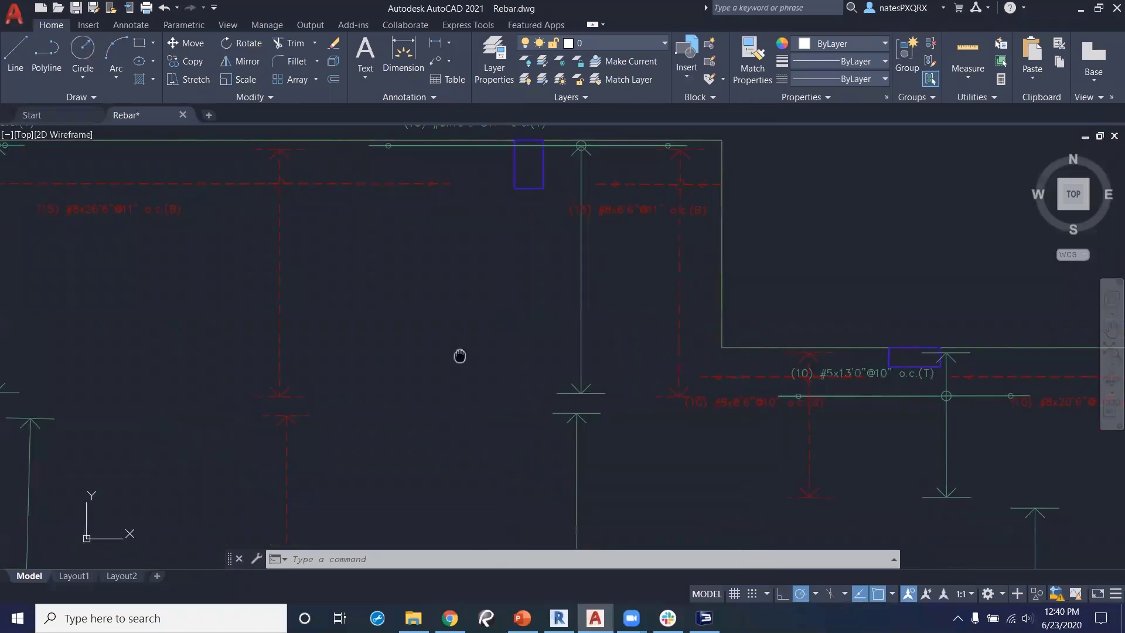
{"action": "middle_click_drag", "start_coordinate": [708, 402], "coordinate": [684, 394]}
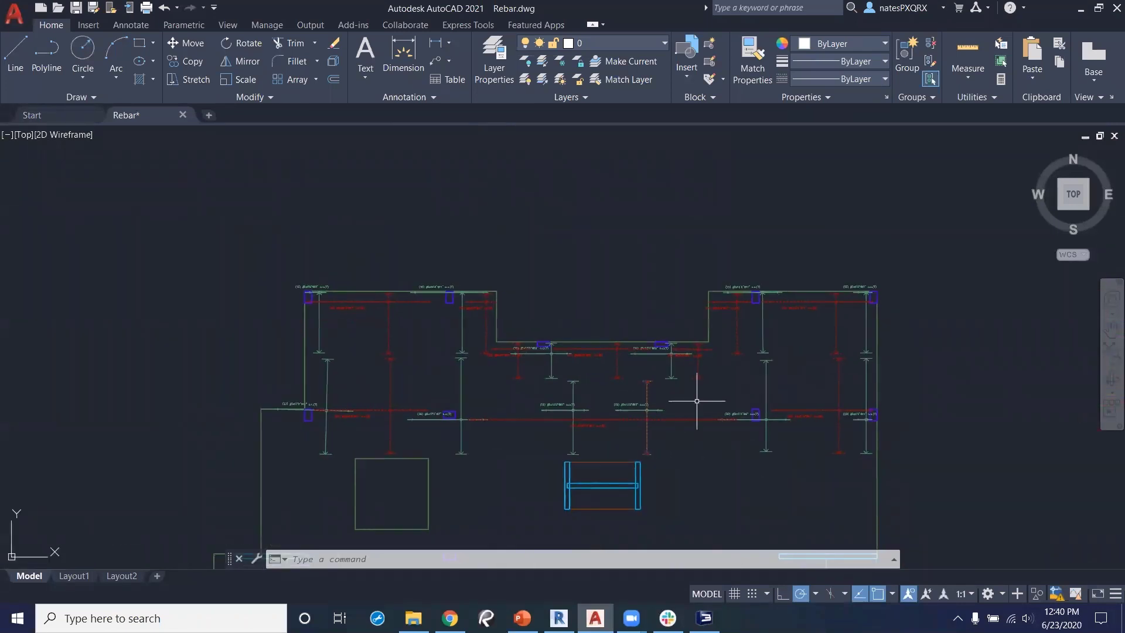
{"action": "scroll", "coordinate": [718, 401], "scroll_direction": "up", "scroll_amount": 5}
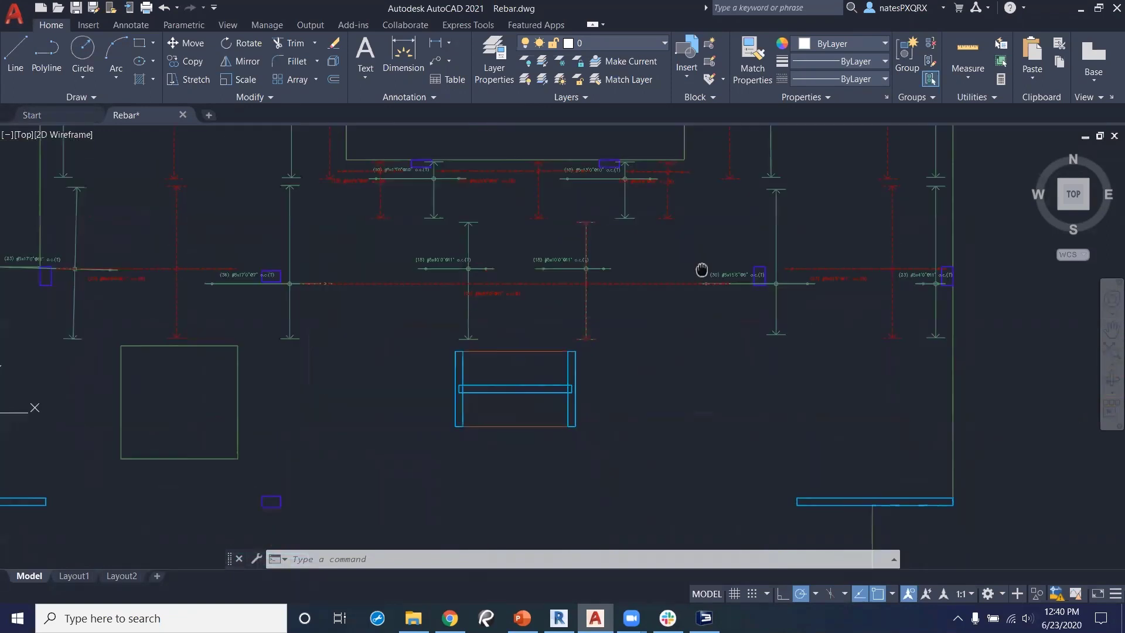
{"action": "scroll", "coordinate": [690, 270], "scroll_direction": "down", "scroll_amount": 2}
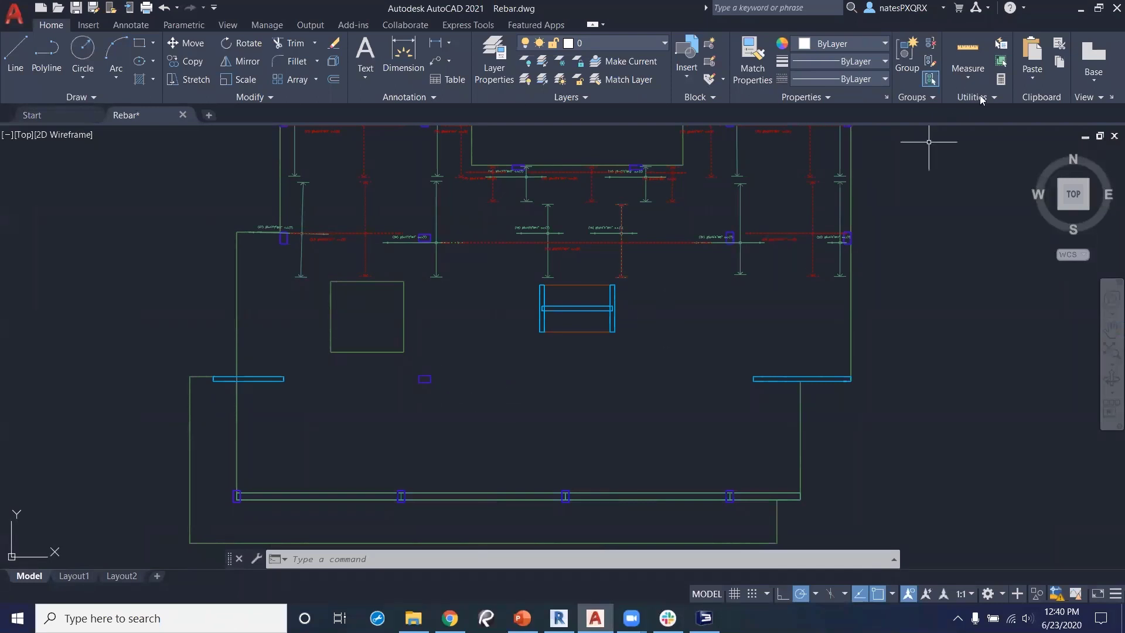
Leave AutoCAD and the Documents folder, and return to the Plane 4 model view in ADAPT without closing the project.
{"action": "left_click", "coordinate": [1080, 8]}
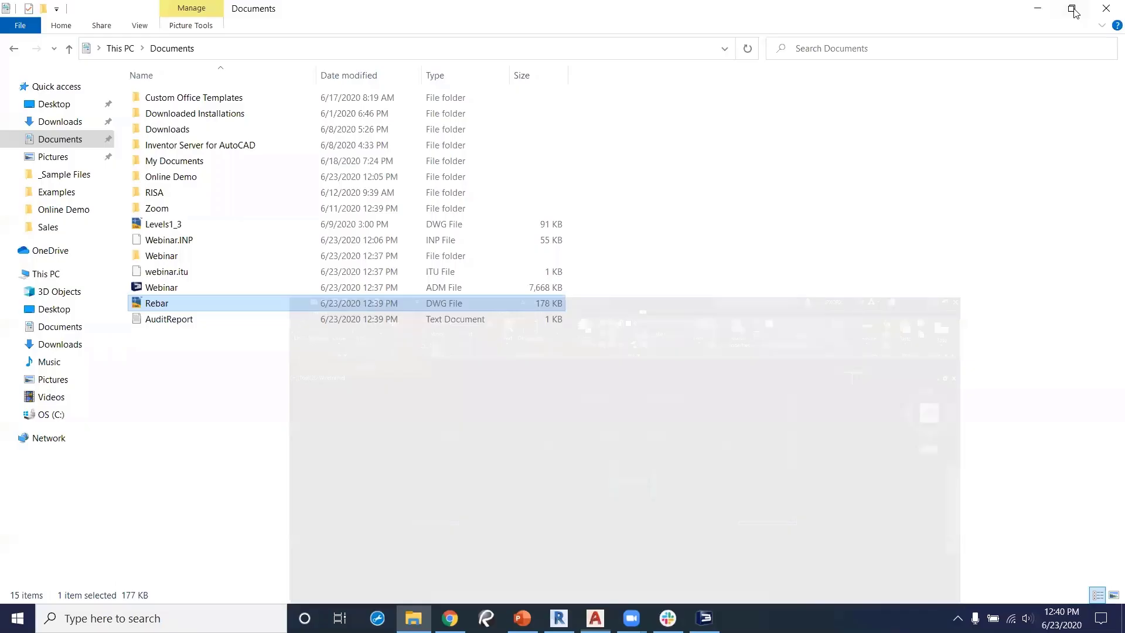
{"action": "left_click", "coordinate": [1038, 8]}
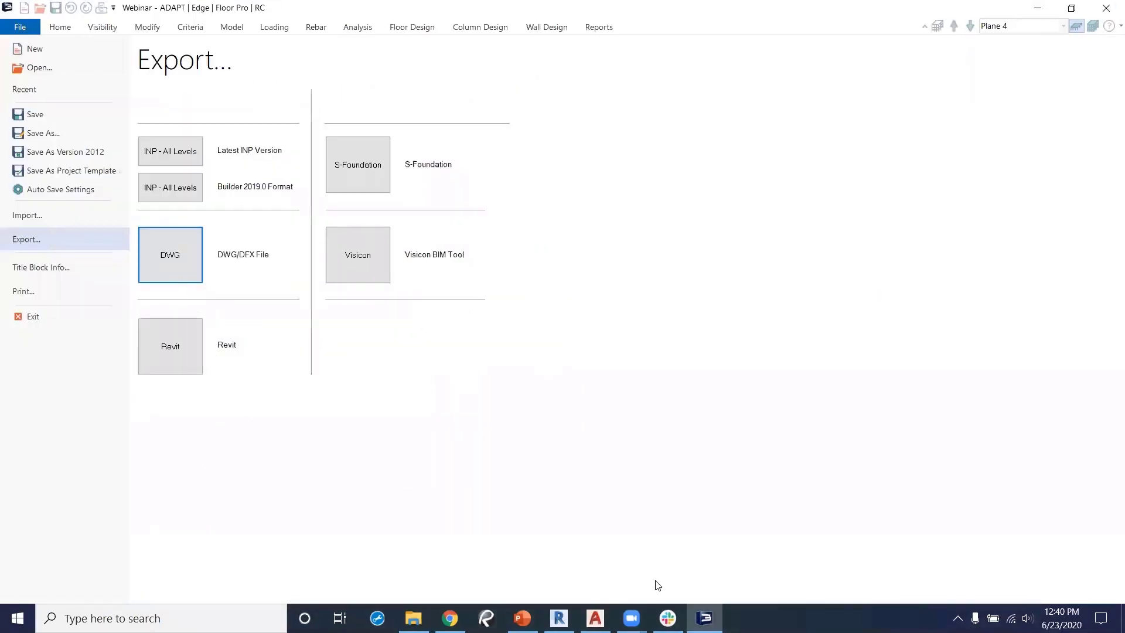
{"action": "left_click", "coordinate": [1106, 8]}
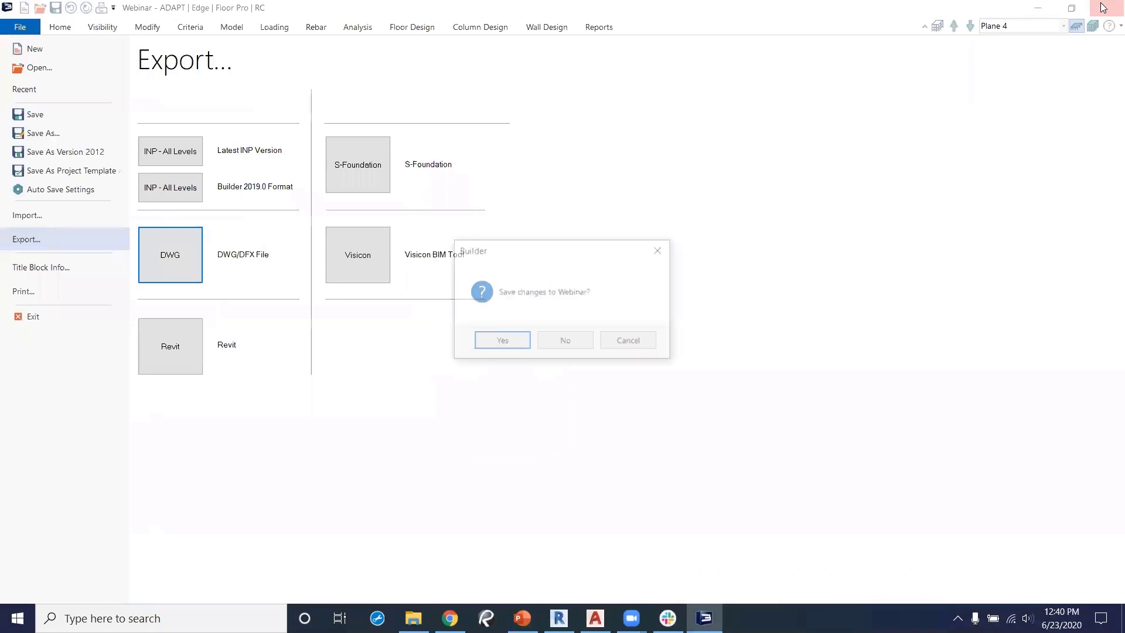
{"action": "left_click", "coordinate": [641, 346]}
{"action": "left_click", "coordinate": [60, 28]}
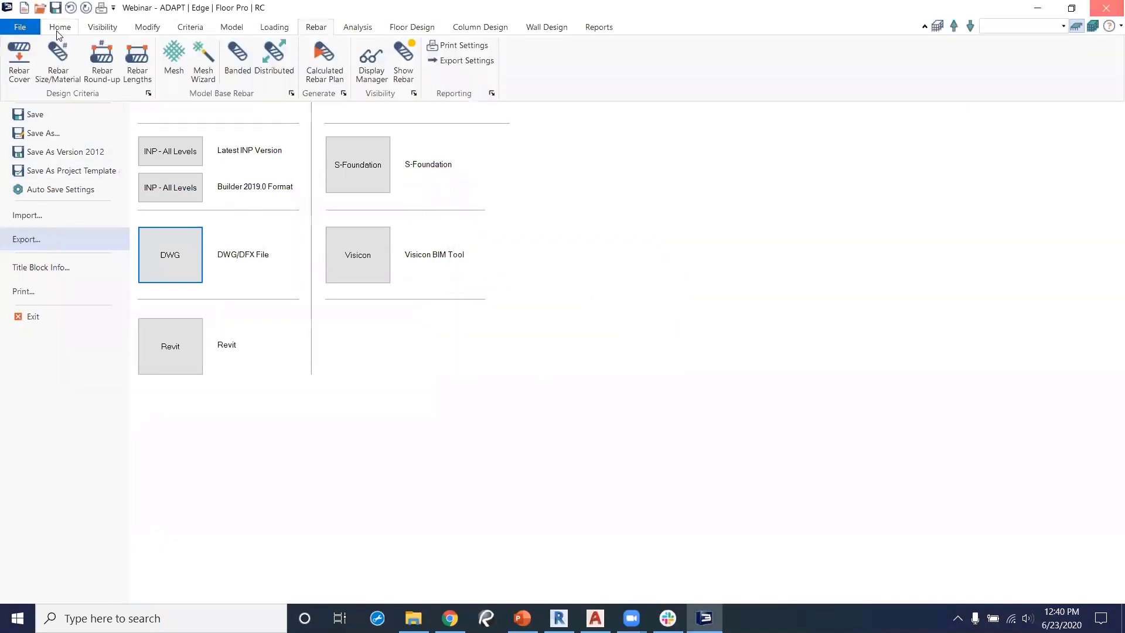
{"action": "scroll", "coordinate": [544, 445], "scroll_direction": "up", "scroll_amount": 3}
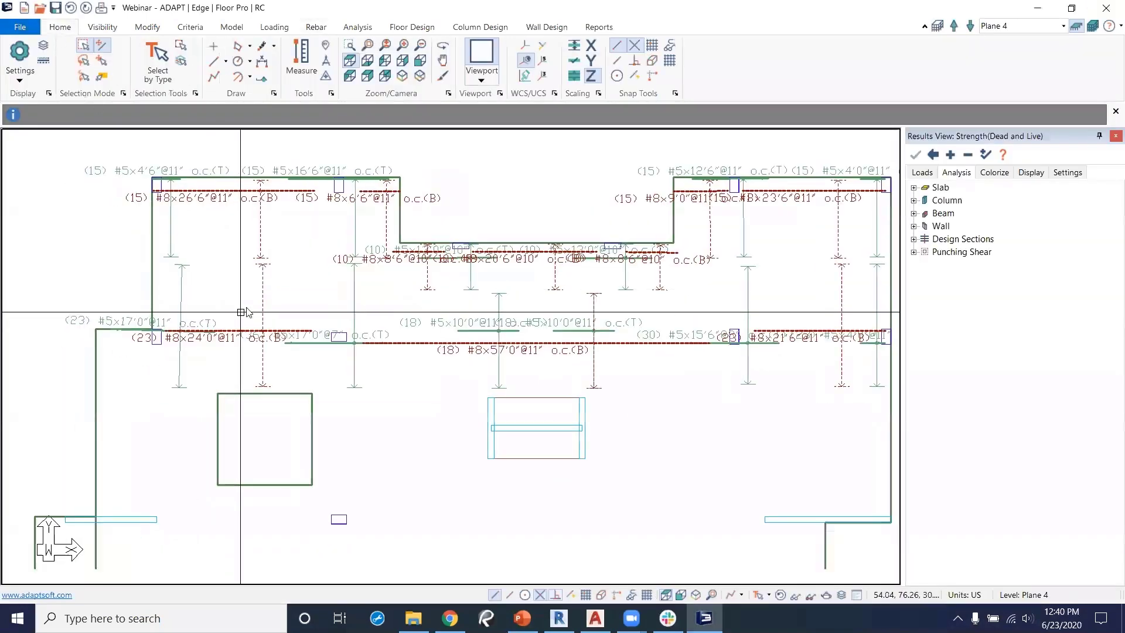
Restore the default display to hide the calculated rebar plan on Plane 4.
{"action": "left_click", "coordinate": [780, 597]}
{"action": "scroll", "coordinate": [613, 406], "scroll_direction": "down", "scroll_amount": 1}
{"action": "middle_click_drag", "start_coordinate": [612, 407], "coordinate": [615, 358]}
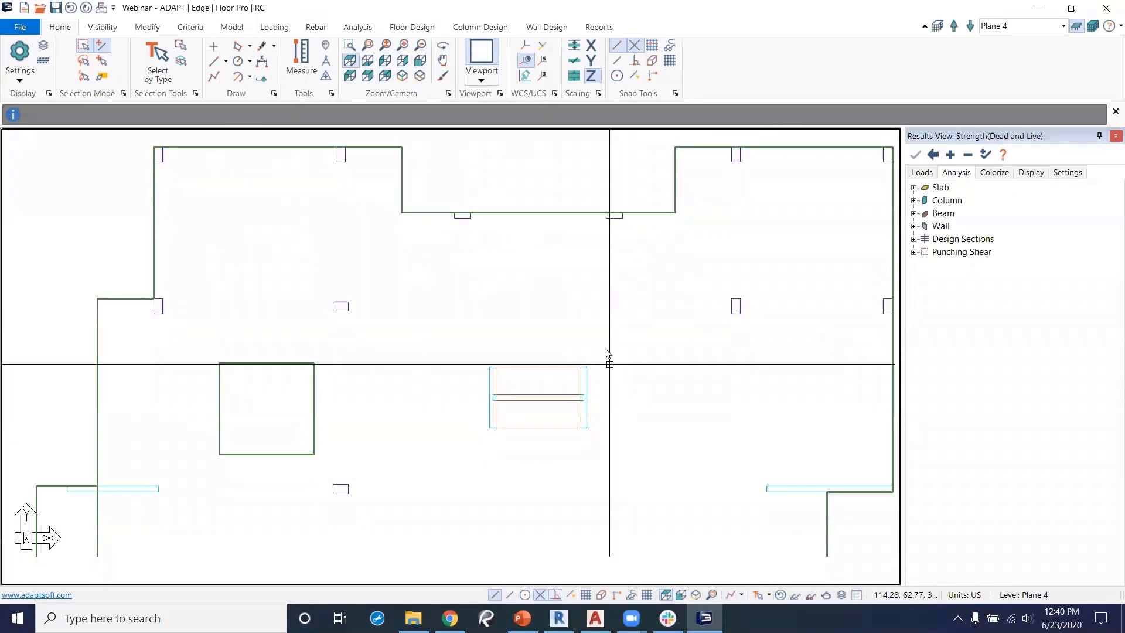
{"action": "scroll", "coordinate": [615, 358], "scroll_direction": "down", "scroll_amount": 2}
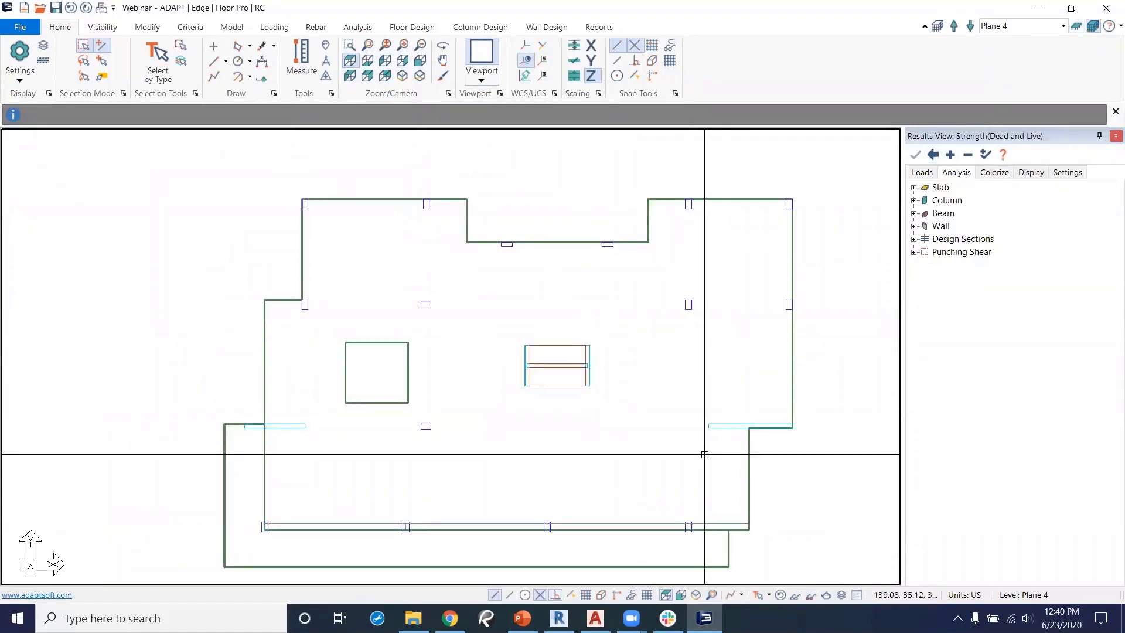
Isolate the interior column stack near the square opening's lower-right corner and show it in an isometric view.
{"action": "middle_click_drag", "start_coordinate": [685, 433], "coordinate": [707, 405]}
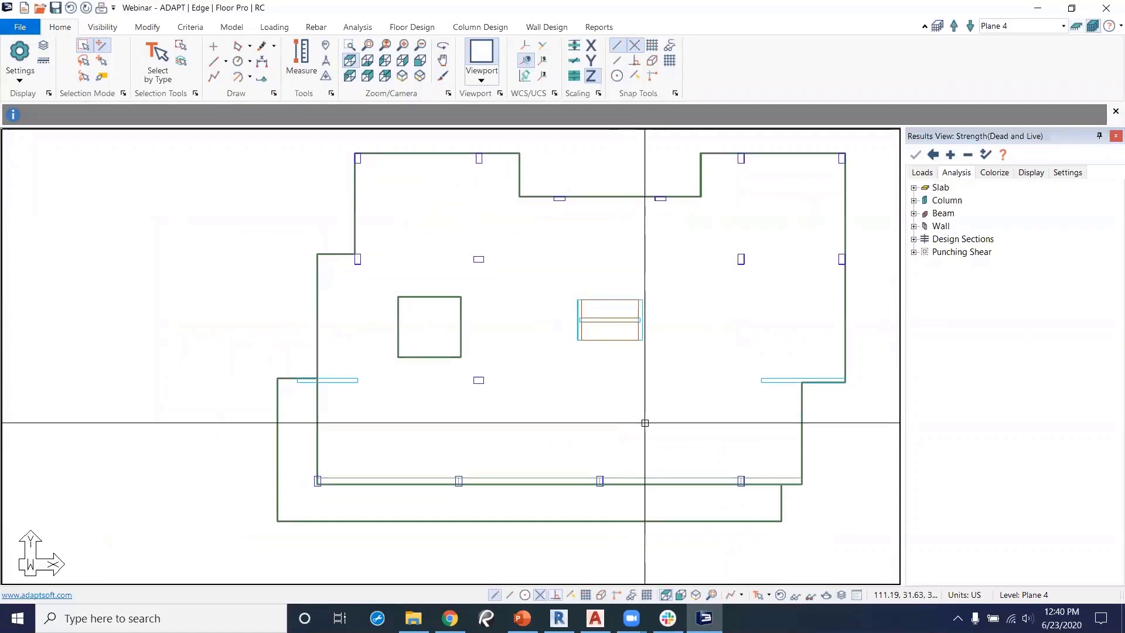
{"action": "middle_click_drag", "start_coordinate": [585, 422], "coordinate": [534, 418]}
{"action": "scroll", "coordinate": [534, 418], "scroll_direction": "up", "scroll_amount": 3}
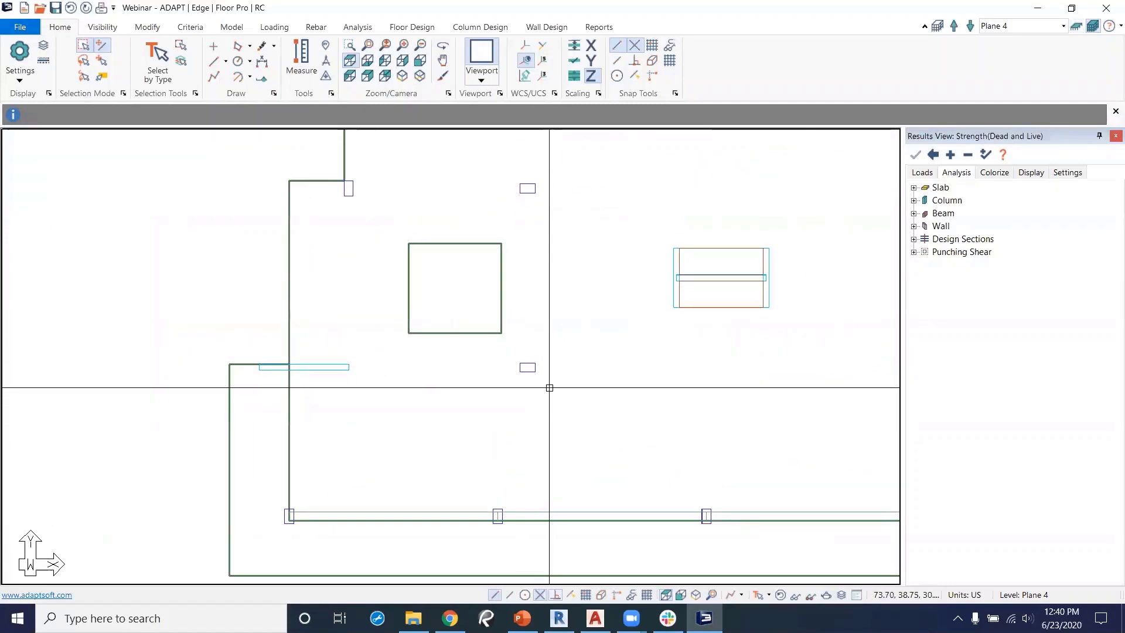
{"action": "left_click_drag", "start_coordinate": [549, 387], "coordinate": [508, 360]}
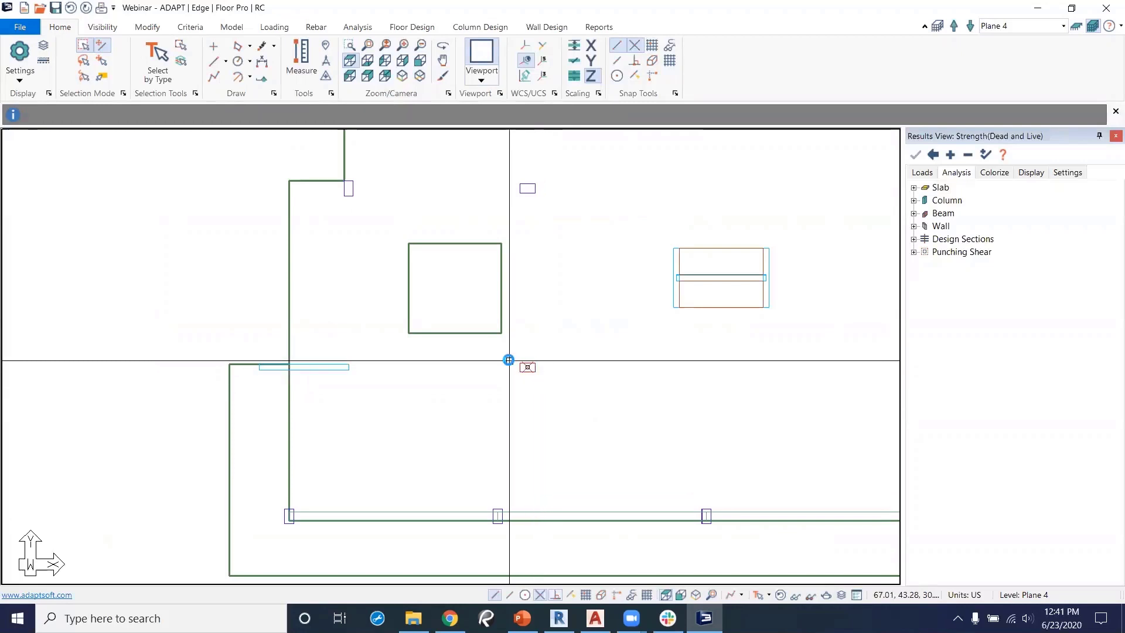
{"action": "left_click", "coordinate": [109, 29]}
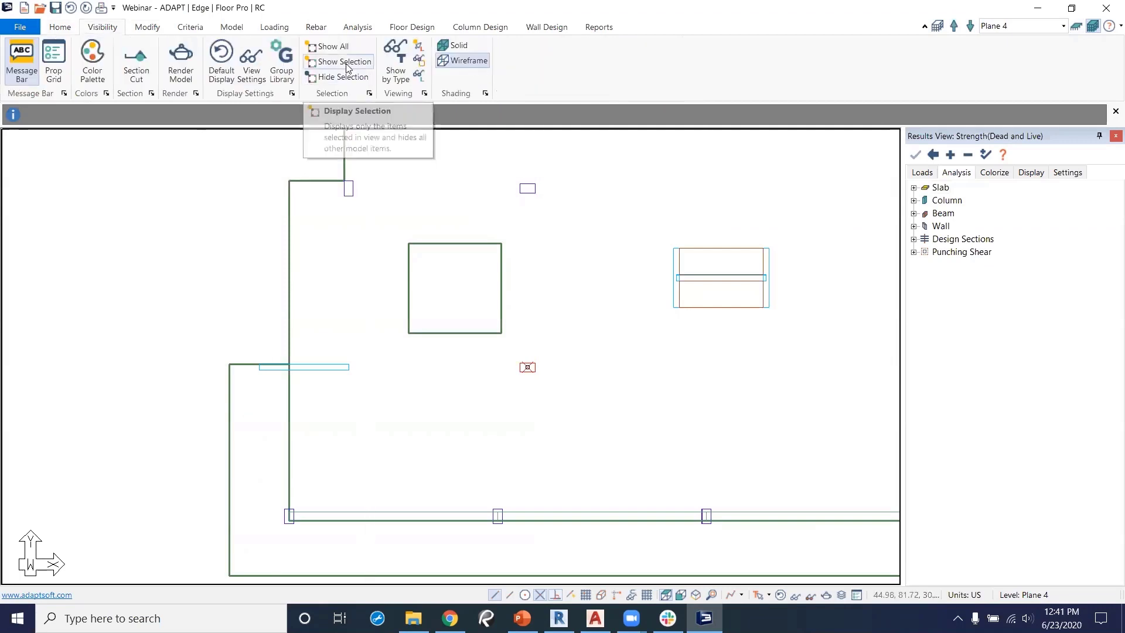
{"action": "left_click", "coordinate": [346, 63]}
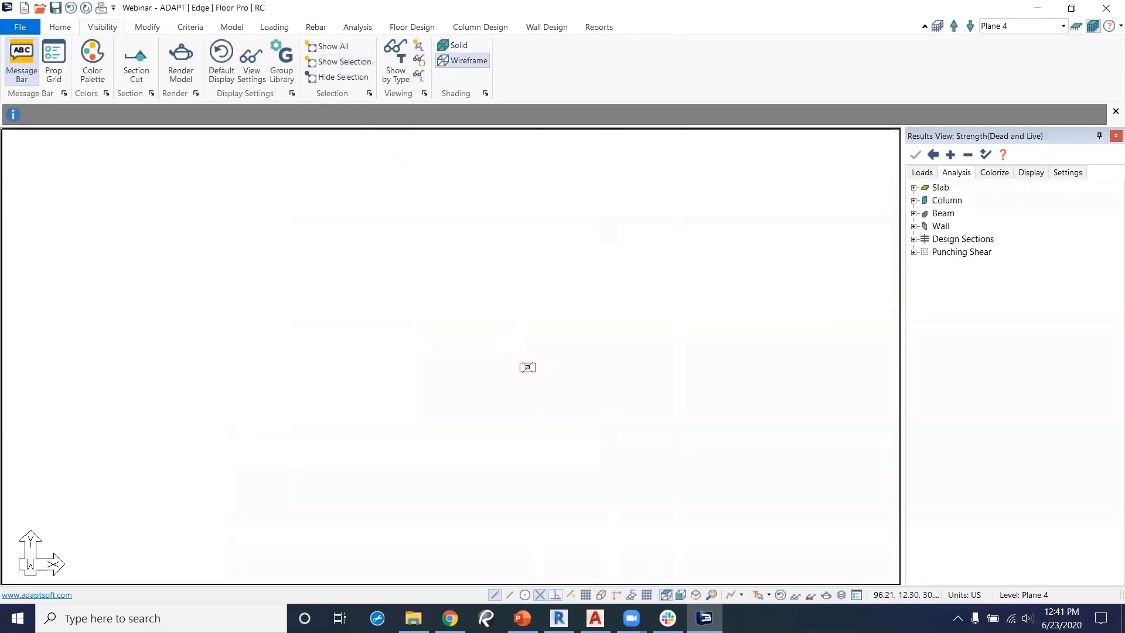
{"action": "left_click", "coordinate": [696, 594]}
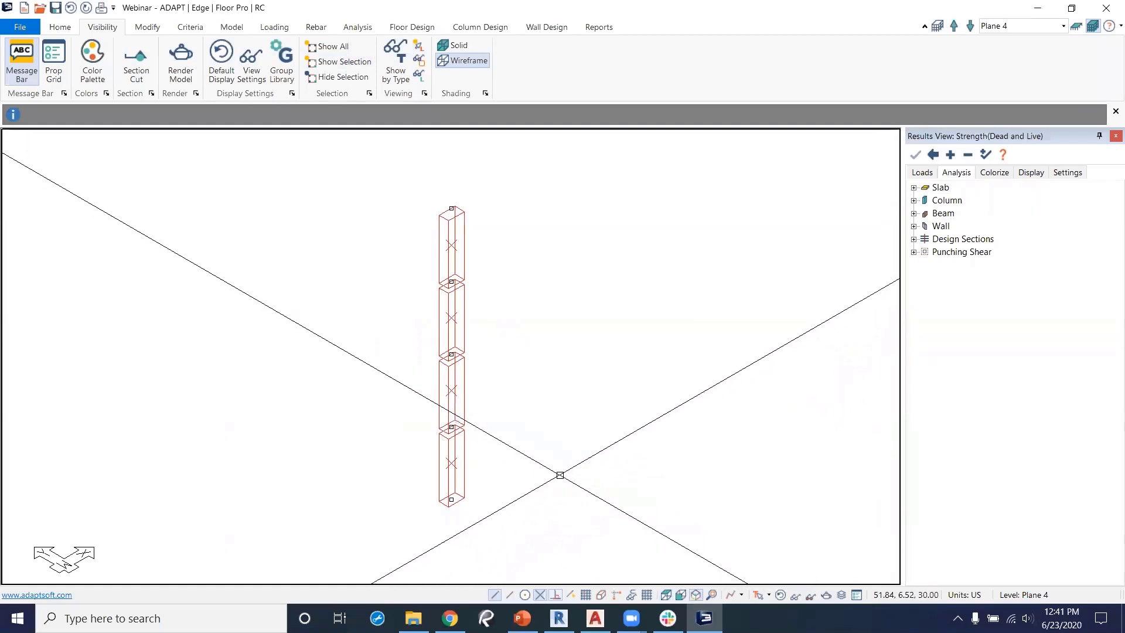
Add a column section type named 30 x 18 b to the type library, assigning it to the 4 selected components.
{"action": "left_click", "coordinate": [479, 27]}
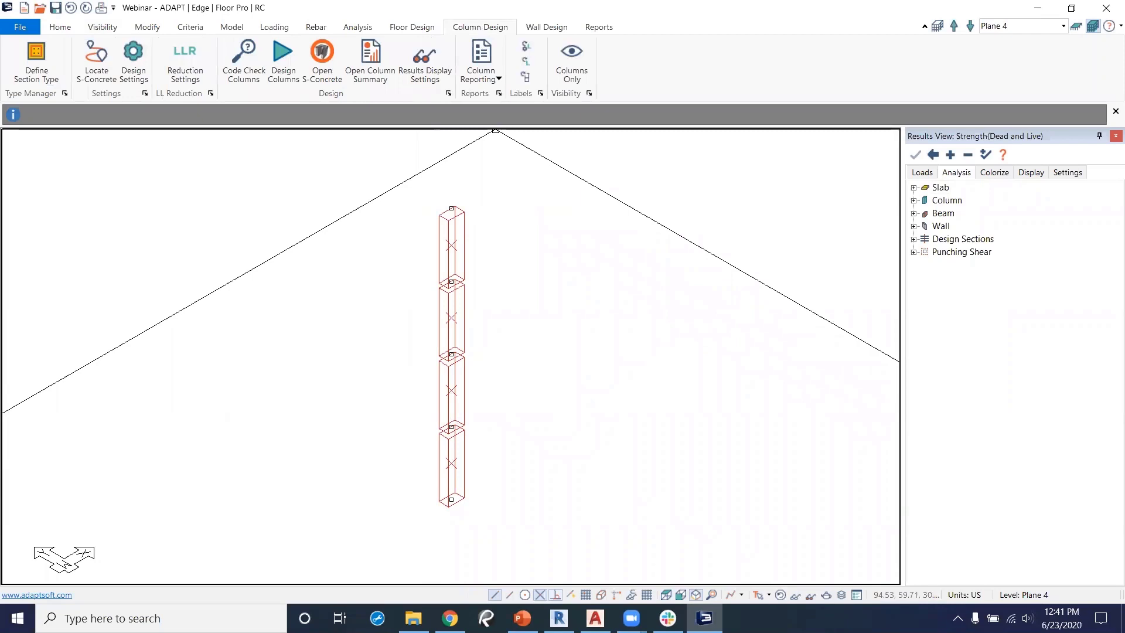
{"action": "left_click", "coordinate": [39, 60]}
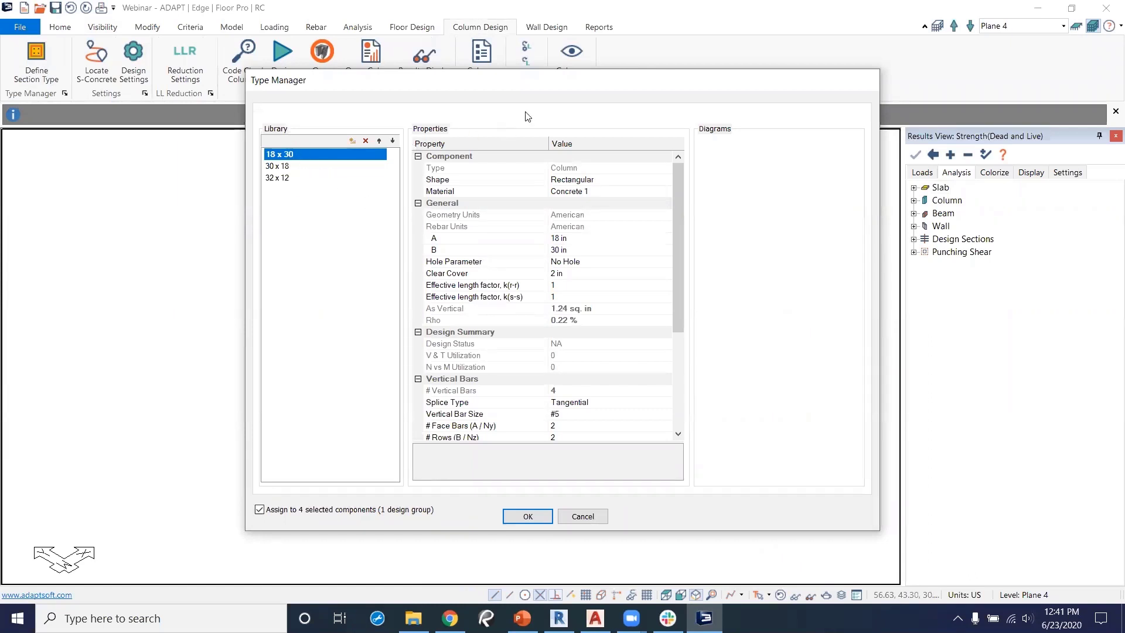
{"action": "left_click_drag", "start_coordinate": [551, 89], "coordinate": [573, 108]}
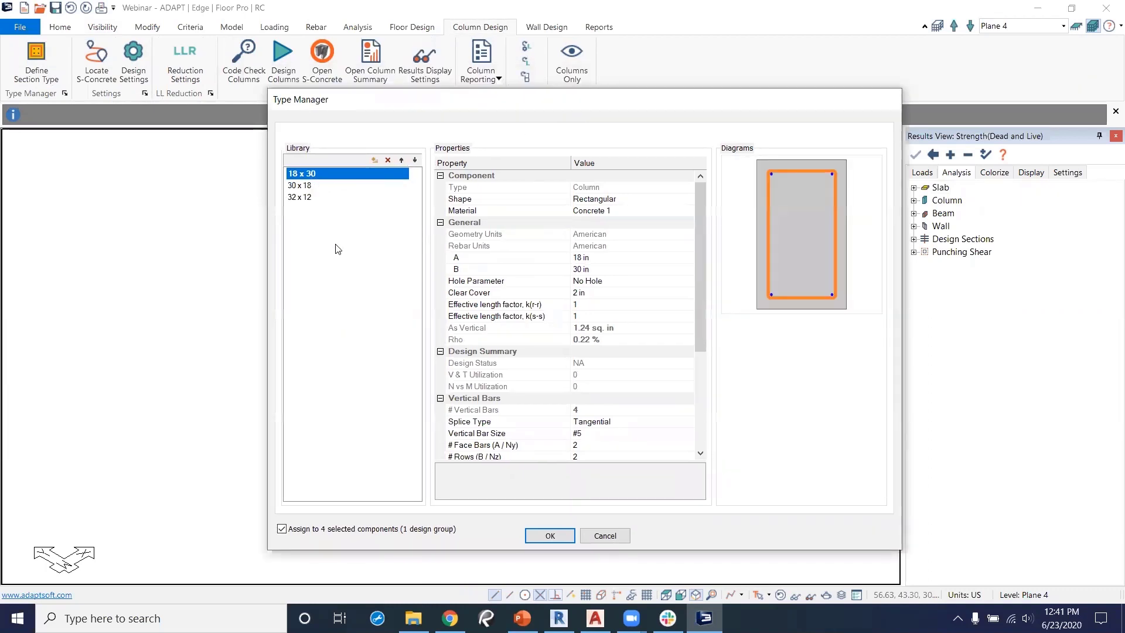
{"action": "left_click", "coordinate": [375, 161]}
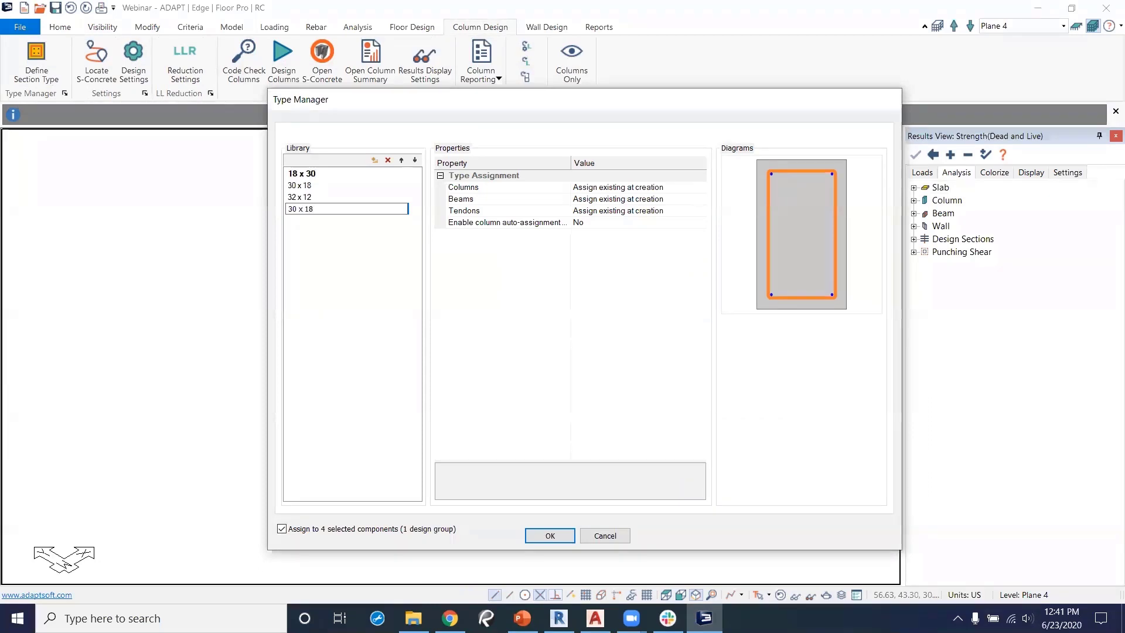
{"action": "left_click", "coordinate": [338, 355]}
{"action": "left_click", "coordinate": [324, 210]}
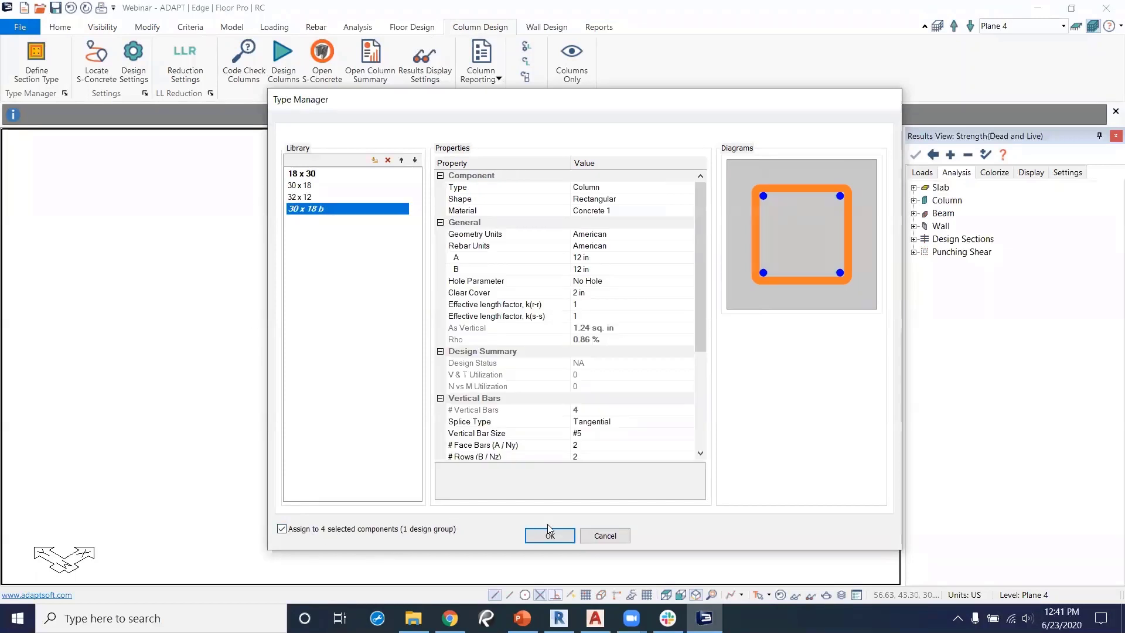
{"action": "left_click", "coordinate": [563, 537]}
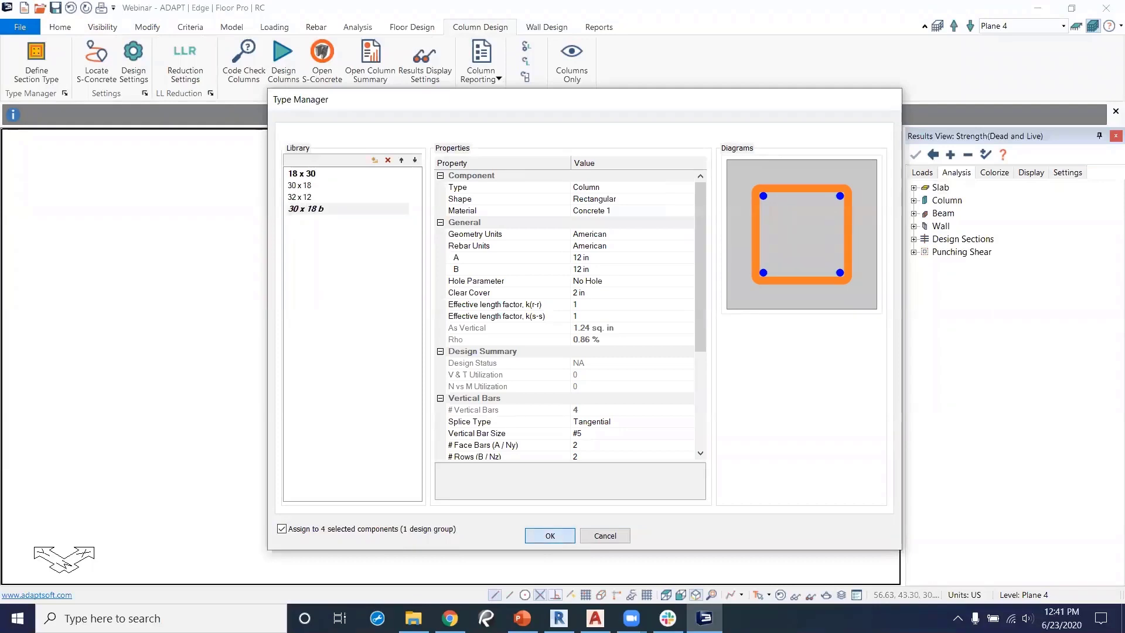
Set the 30 x 18 b column type's side dimensions to A = 30 in and B = 18 in.
{"action": "left_click", "coordinate": [41, 55]}
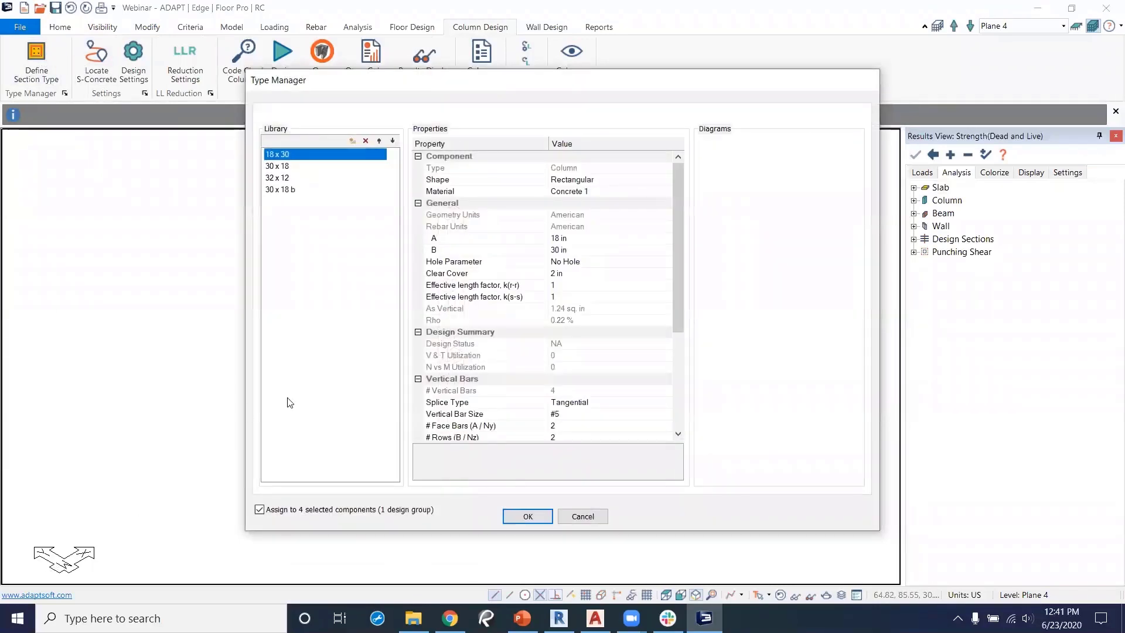
{"action": "left_click", "coordinate": [302, 189]}
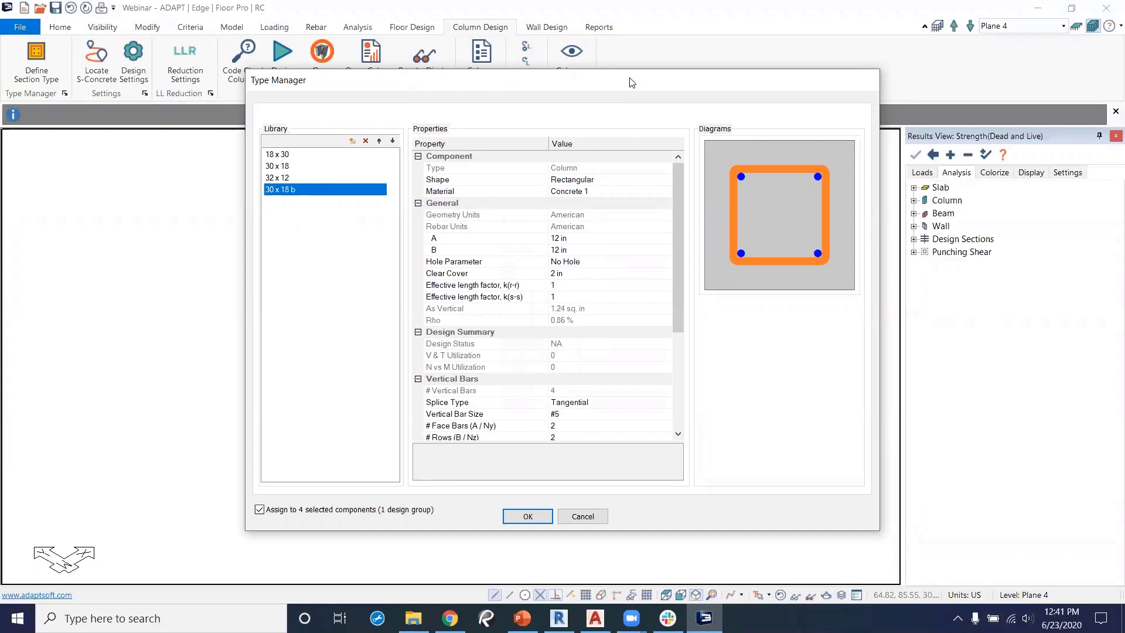
{"action": "left_click_drag", "start_coordinate": [631, 82], "coordinate": [584, 84]}
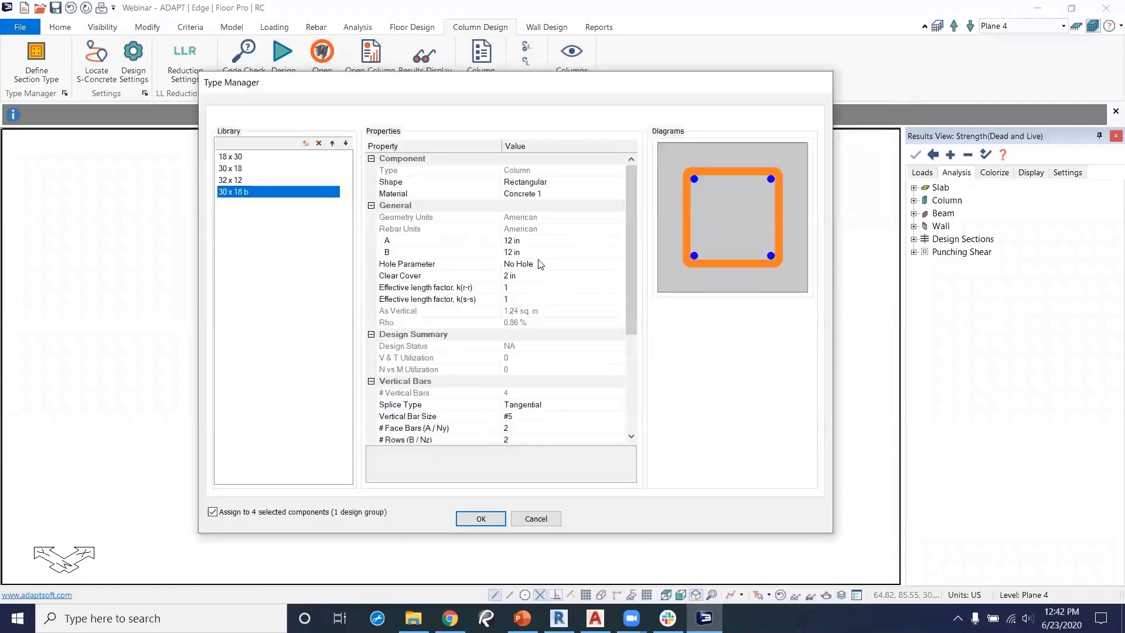
{"action": "left_click", "coordinate": [518, 241]}
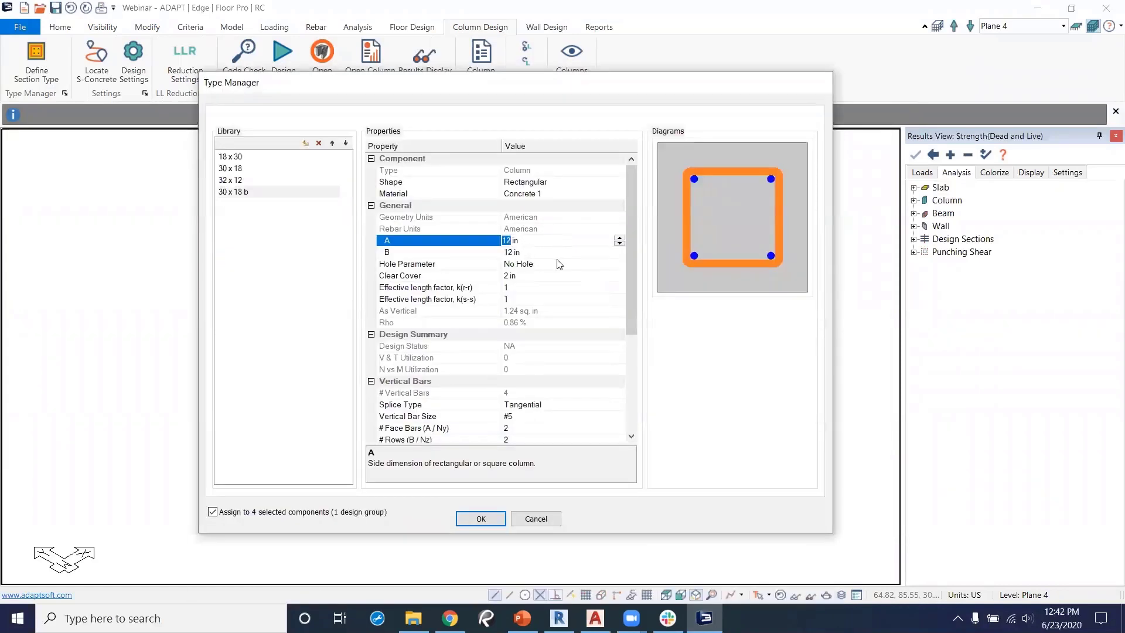
{"action": "type", "text": "30"}
{"action": "left_click", "coordinate": [515, 253]}
{"action": "type", "text": "1"}
{"action": "left_click", "coordinate": [564, 270]}
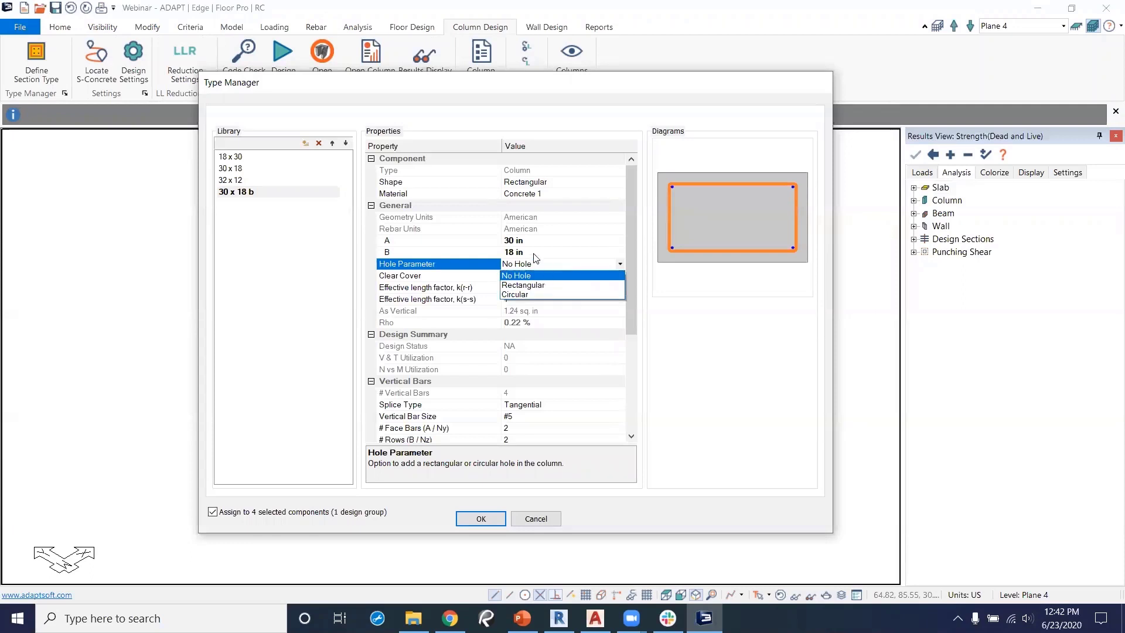
{"action": "left_click", "coordinate": [558, 261]}
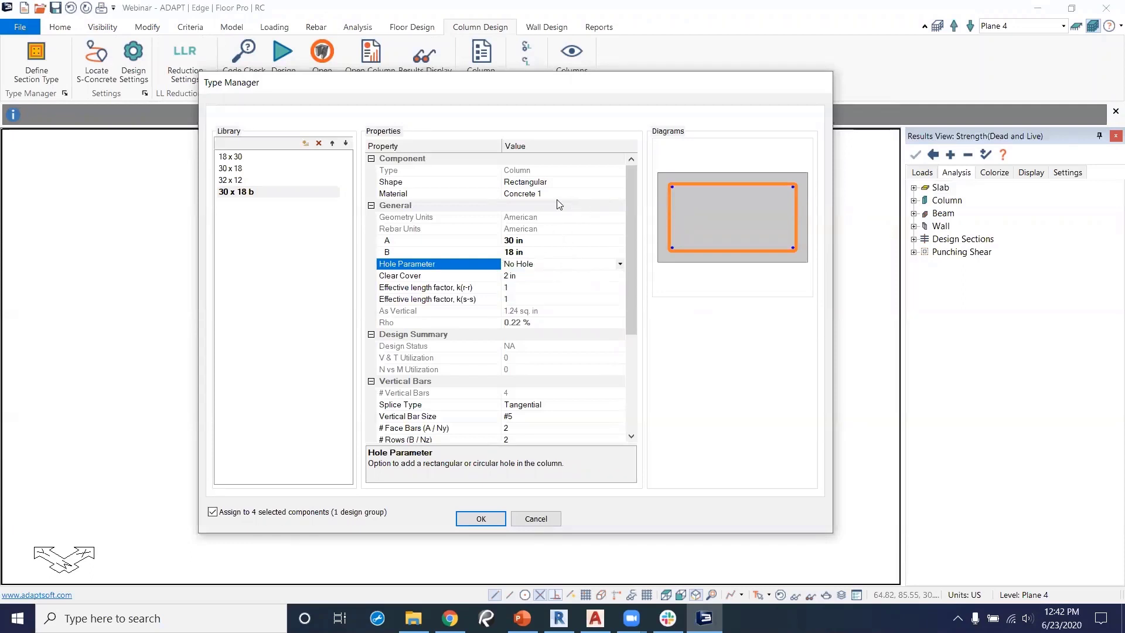
Keep Concrete 1 as the 30 x 18 b type's material and set its vertical bar size to #8.
{"action": "left_click", "coordinate": [539, 195]}
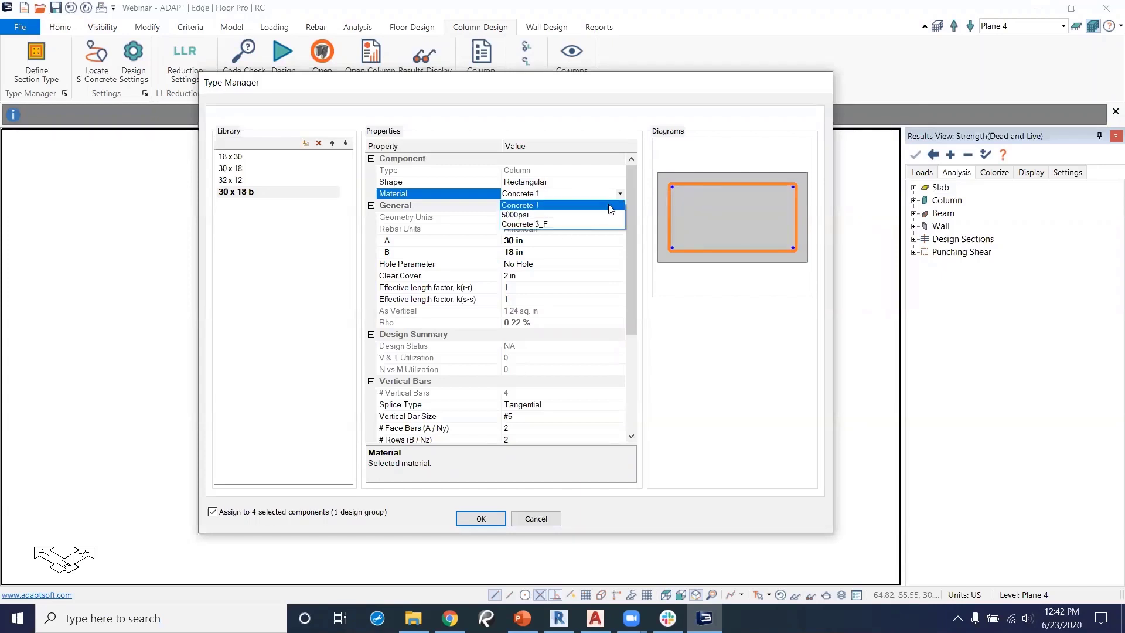
{"action": "left_click", "coordinate": [622, 194]}
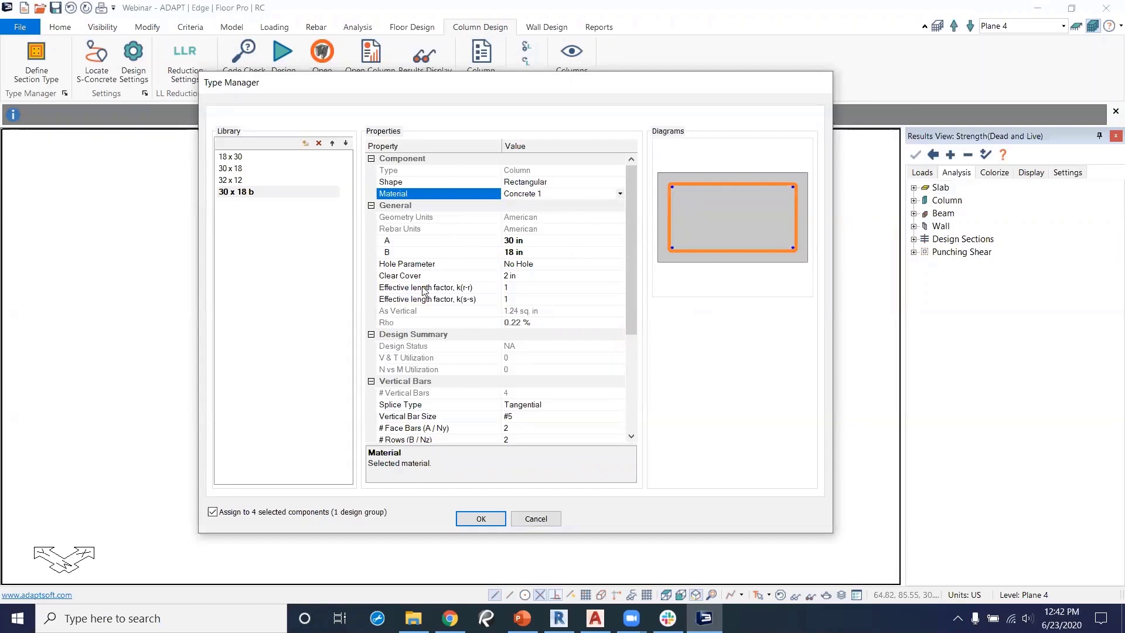
{"action": "scroll", "coordinate": [506, 316], "scroll_direction": "down", "scroll_amount": 1}
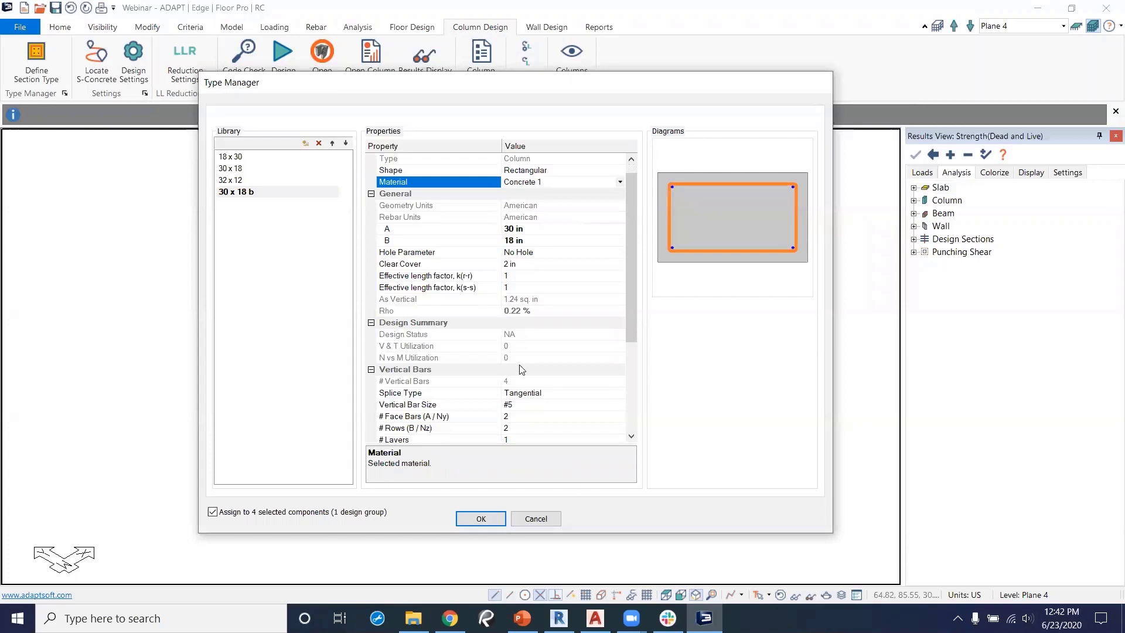
{"action": "scroll", "coordinate": [526, 395], "scroll_direction": "down", "scroll_amount": 1}
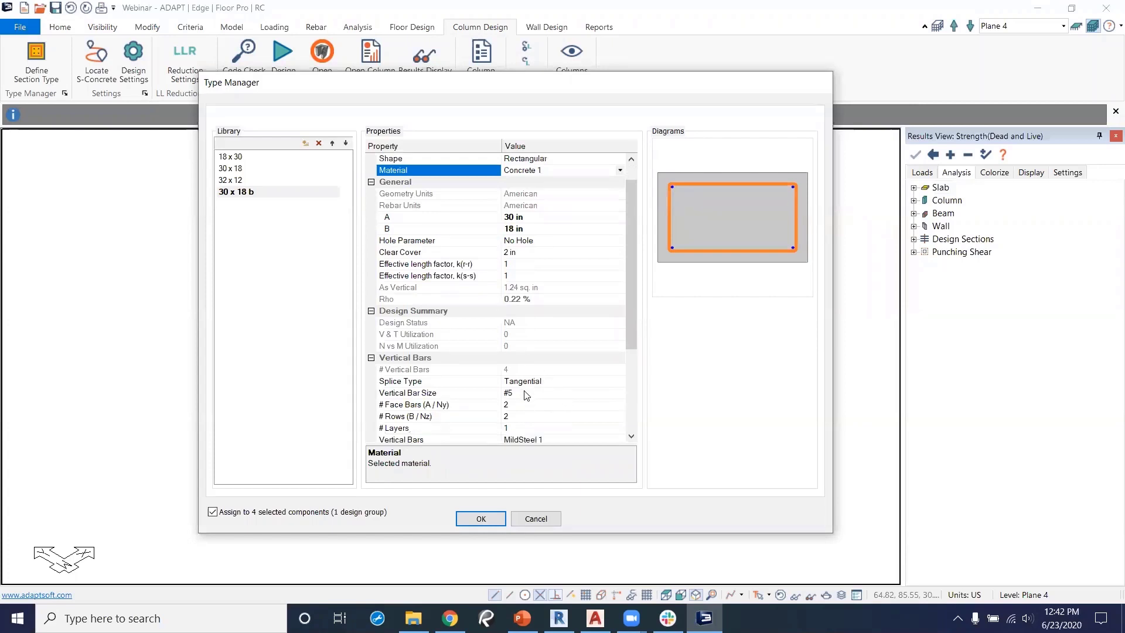
{"action": "left_click", "coordinate": [515, 397]}
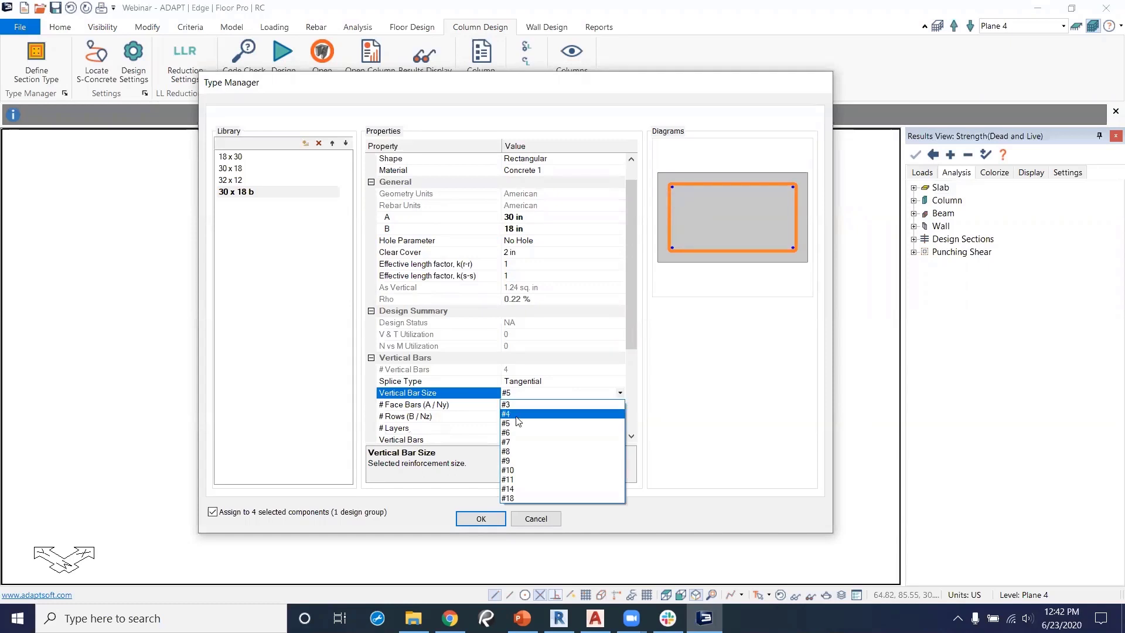
{"action": "left_click", "coordinate": [517, 448]}
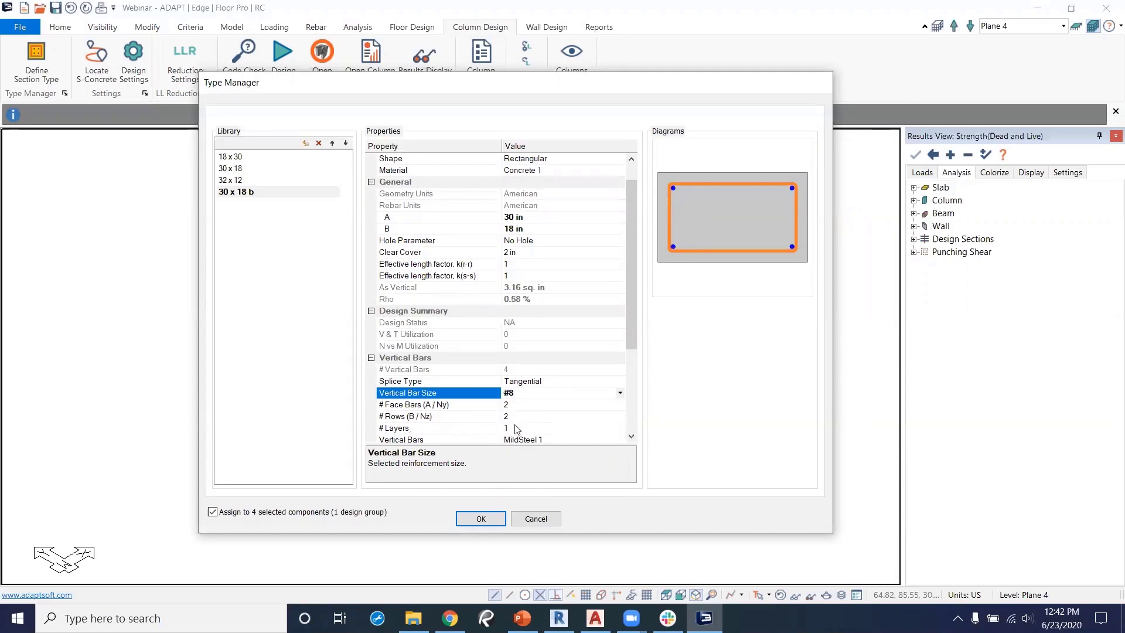
Set the 30 x 18 b type to 4 face bars along side A, keep 2 rows along side B, and accept the type.
{"action": "left_click", "coordinate": [514, 405]}
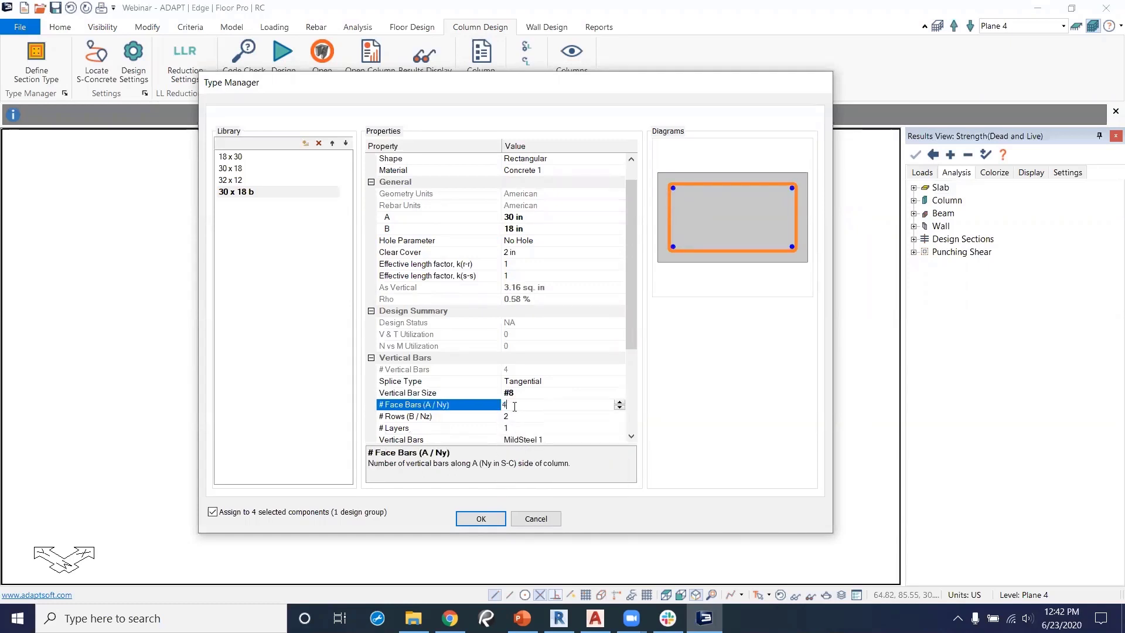
{"action": "left_click", "coordinate": [536, 416]}
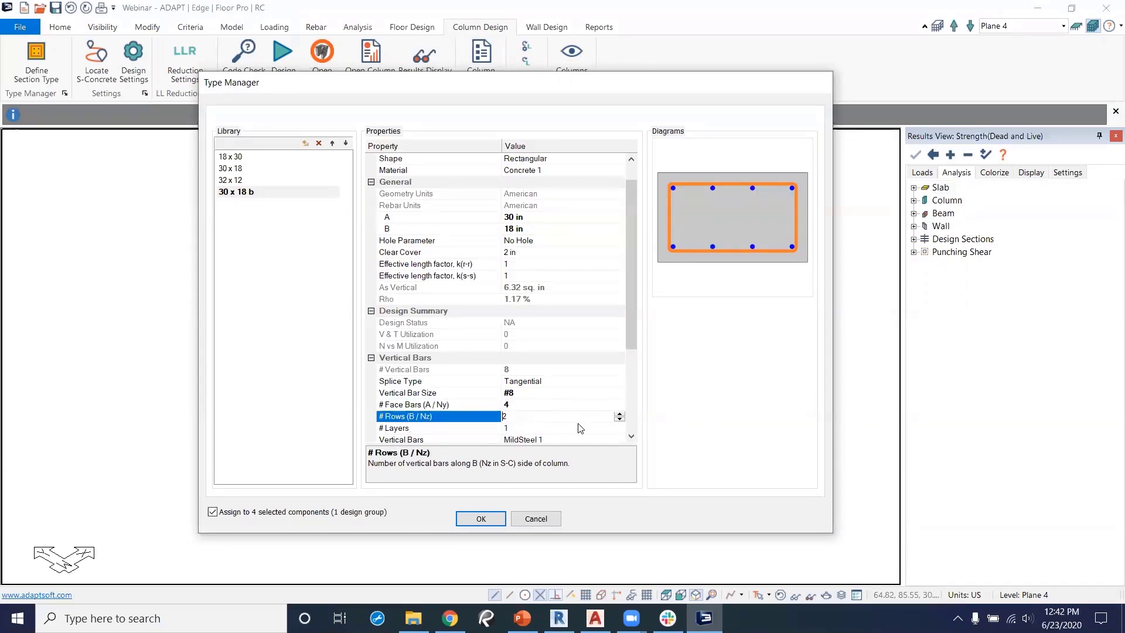
{"action": "left_click_drag", "start_coordinate": [627, 322], "coordinate": [627, 405]}
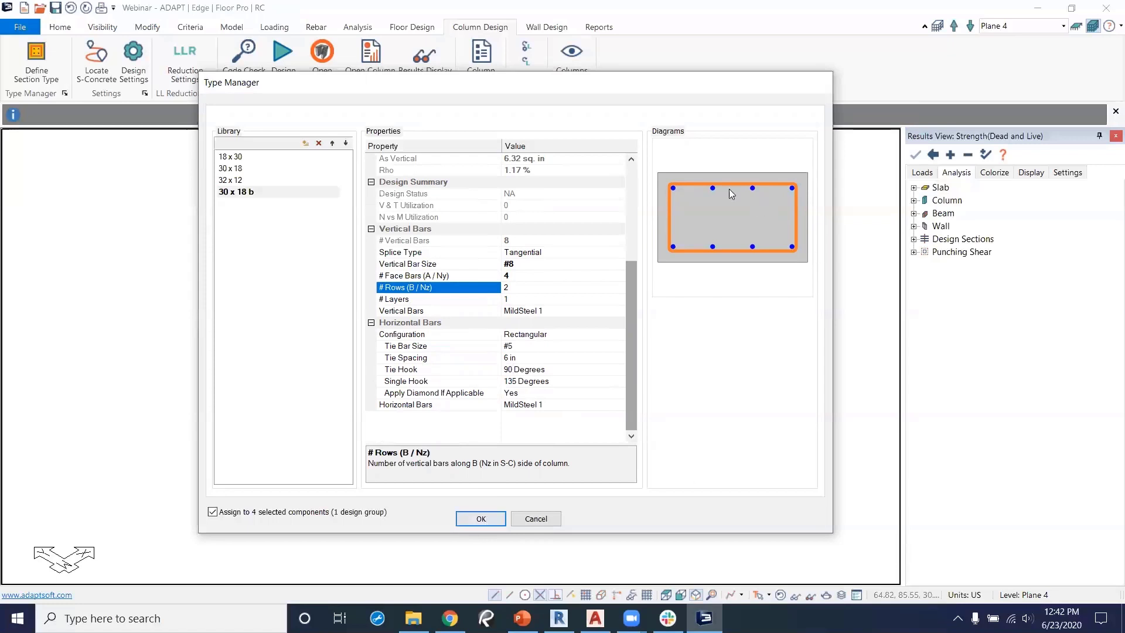
{"action": "left_click", "coordinate": [481, 518]}
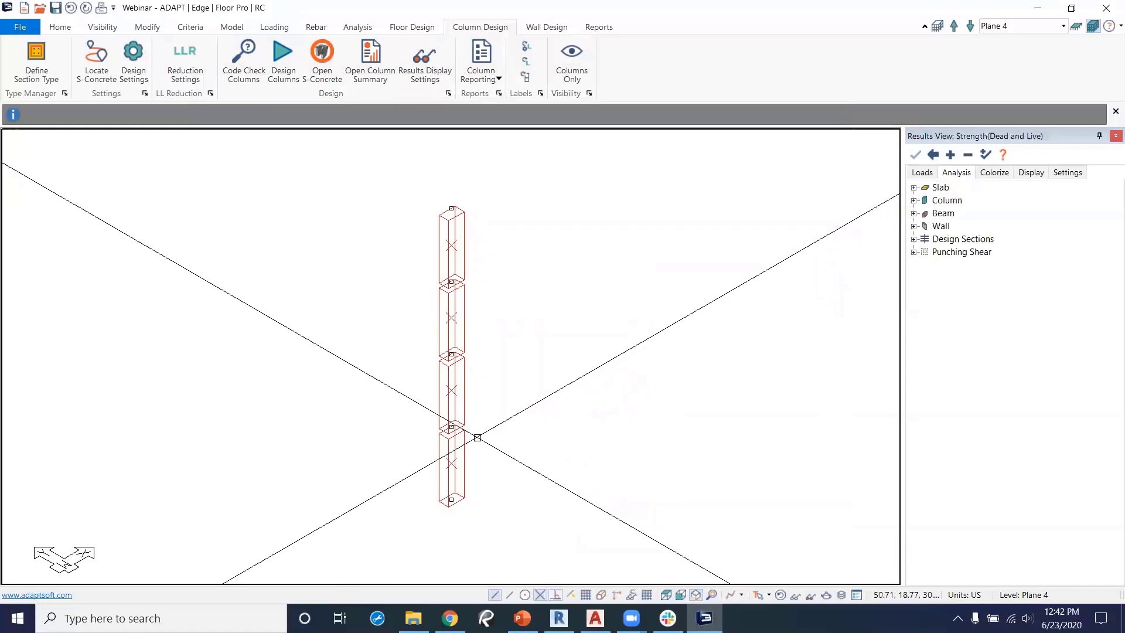
{"action": "left_click", "coordinate": [125, 82]}
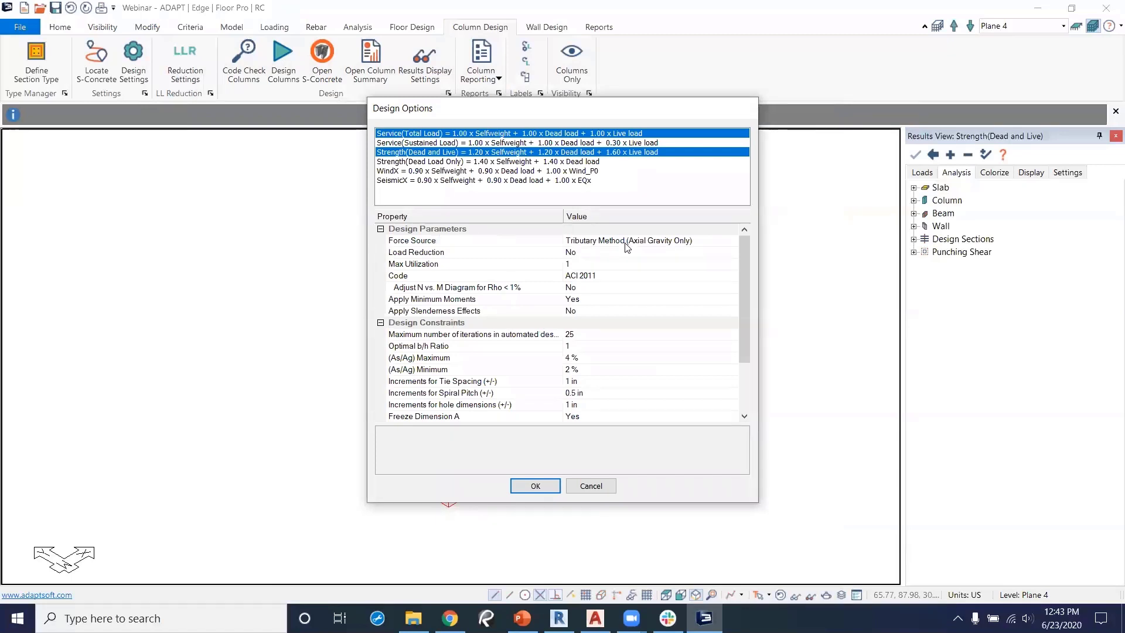
{"action": "left_click", "coordinate": [711, 246]}
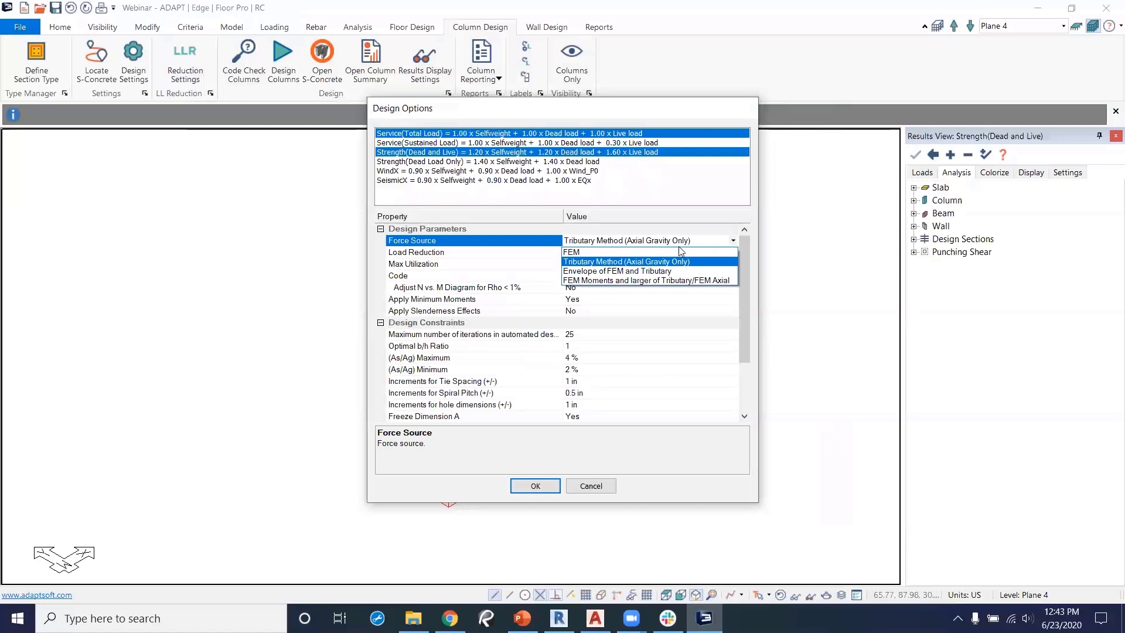
{"action": "left_click", "coordinate": [608, 253]}
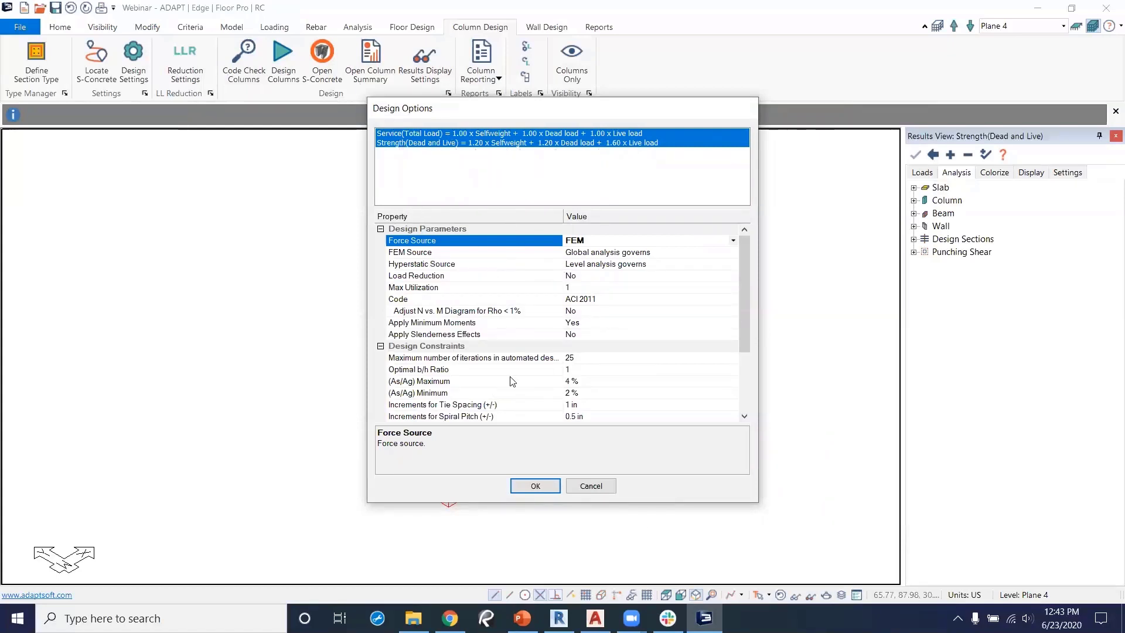
{"action": "left_click", "coordinate": [592, 486]}
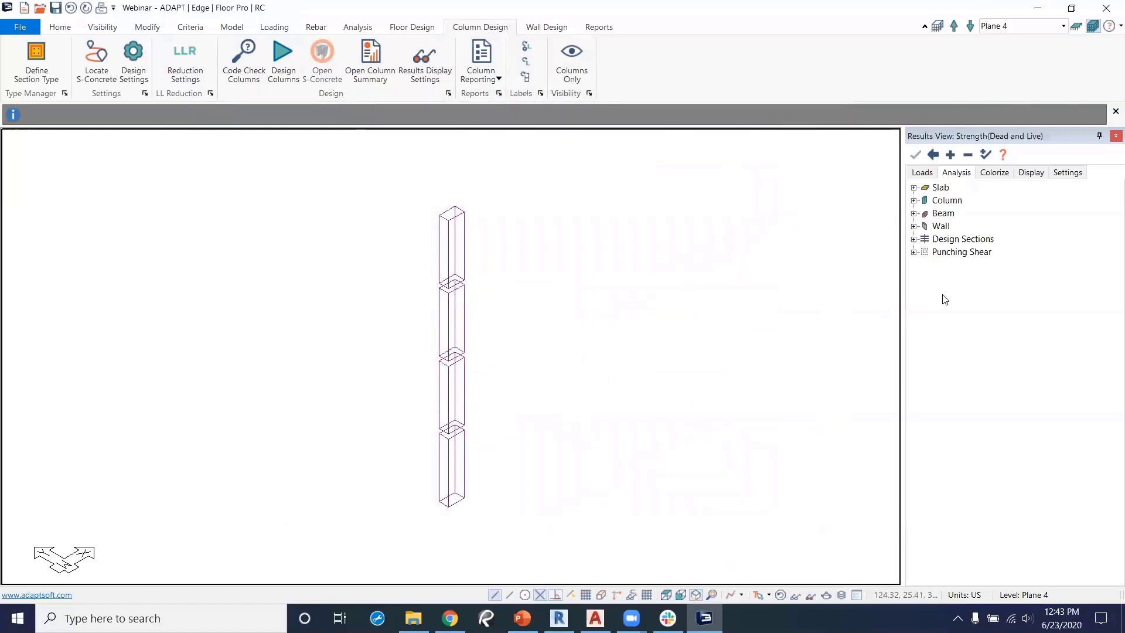
Redisplay the whole multi-level structure in the isometric view.
{"action": "left_click", "coordinate": [780, 595]}
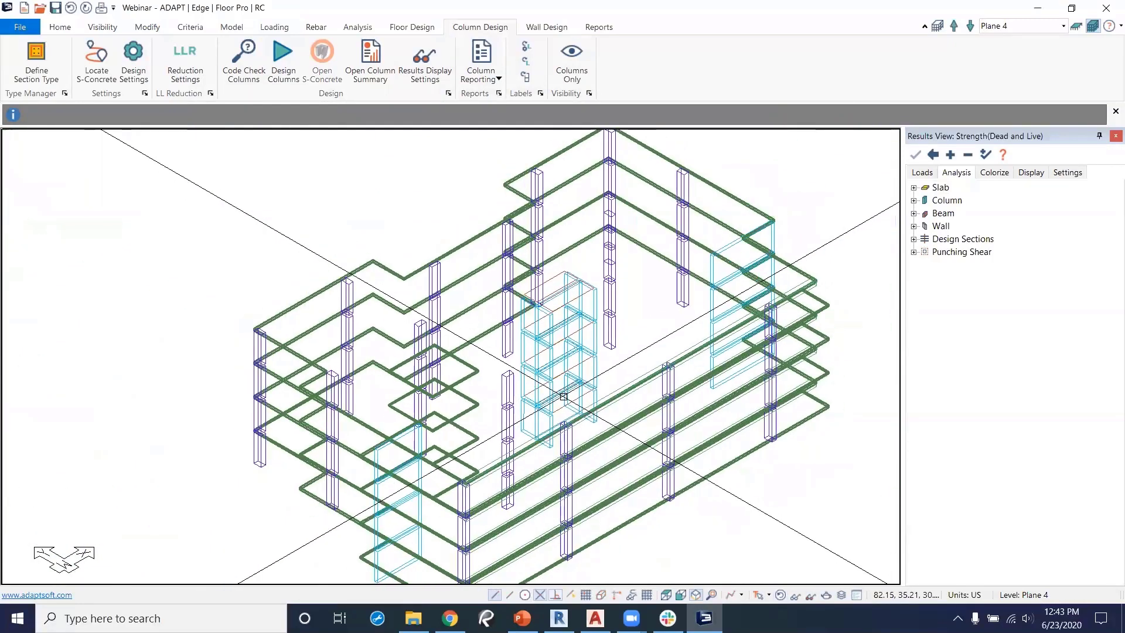
{"action": "middle_click_drag", "start_coordinate": [567, 410], "coordinate": [534, 343]}
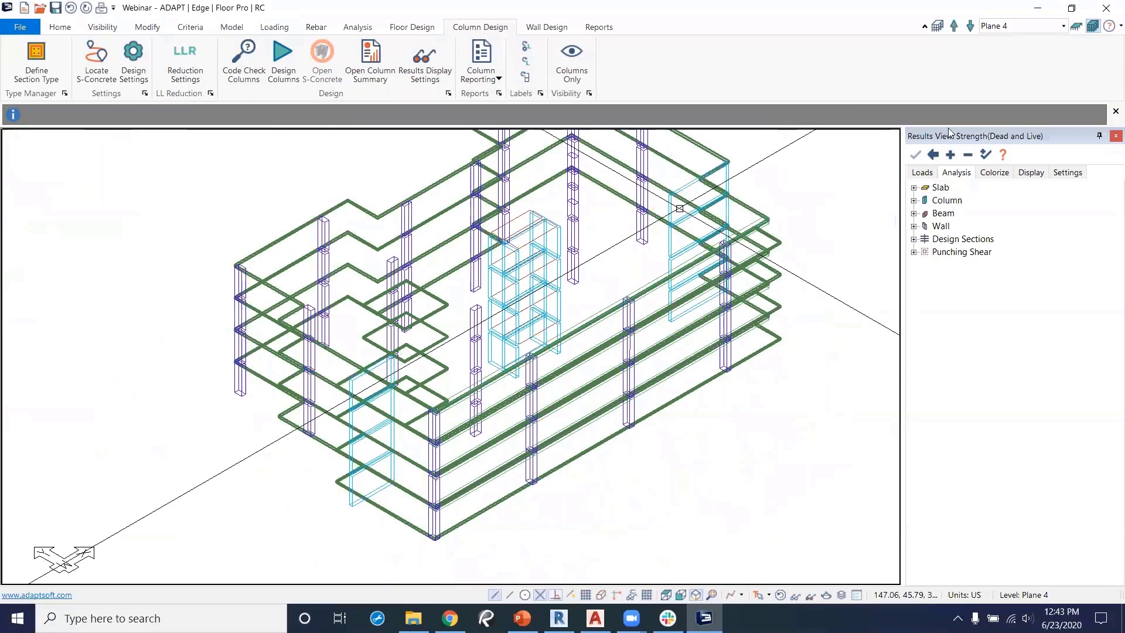
{"action": "middle_click_drag", "start_coordinate": [829, 239], "coordinate": [826, 285]}
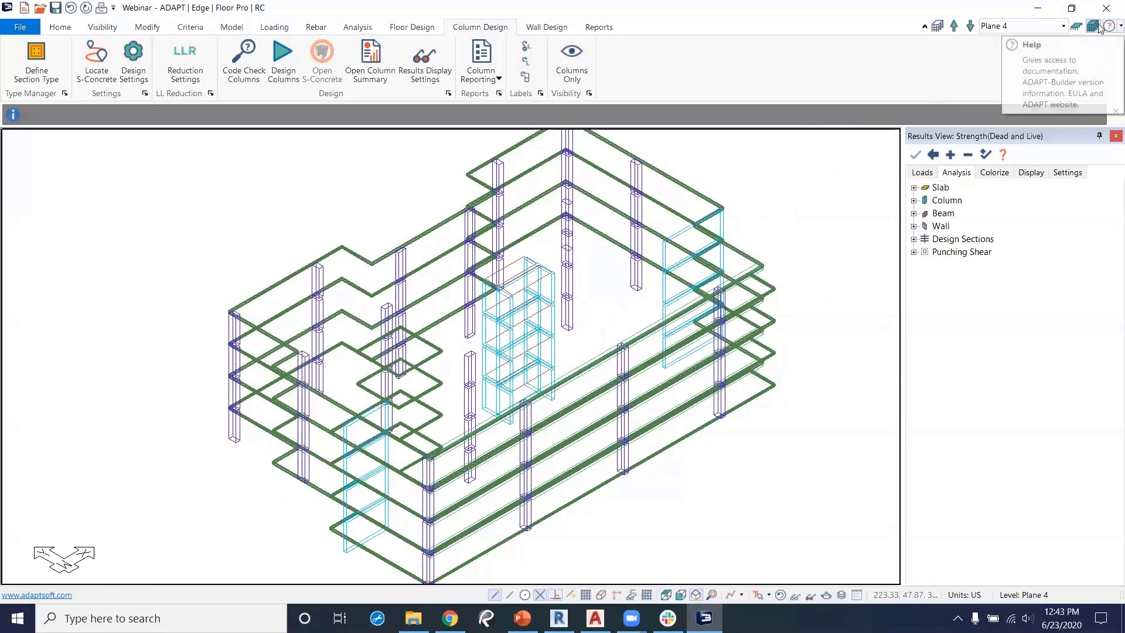
Run the structural analysis with the WindX and SeismicX combinations added to Service(Total Load) and Strength(Dead and Live), and save the solution.
{"action": "left_click", "coordinate": [356, 29]}
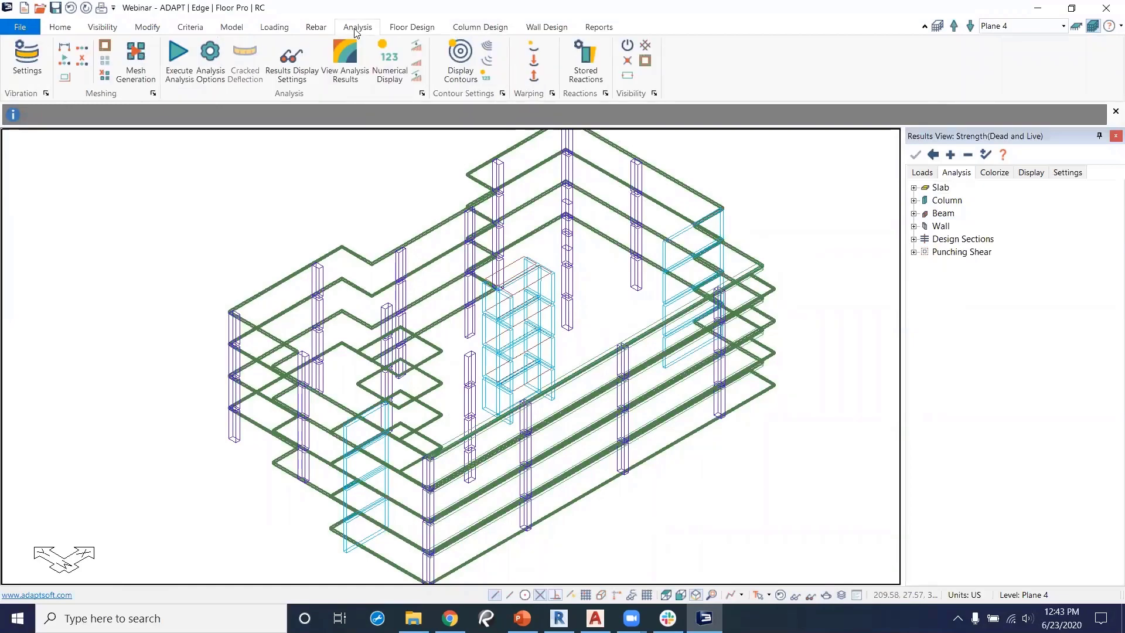
{"action": "left_click", "coordinate": [178, 58]}
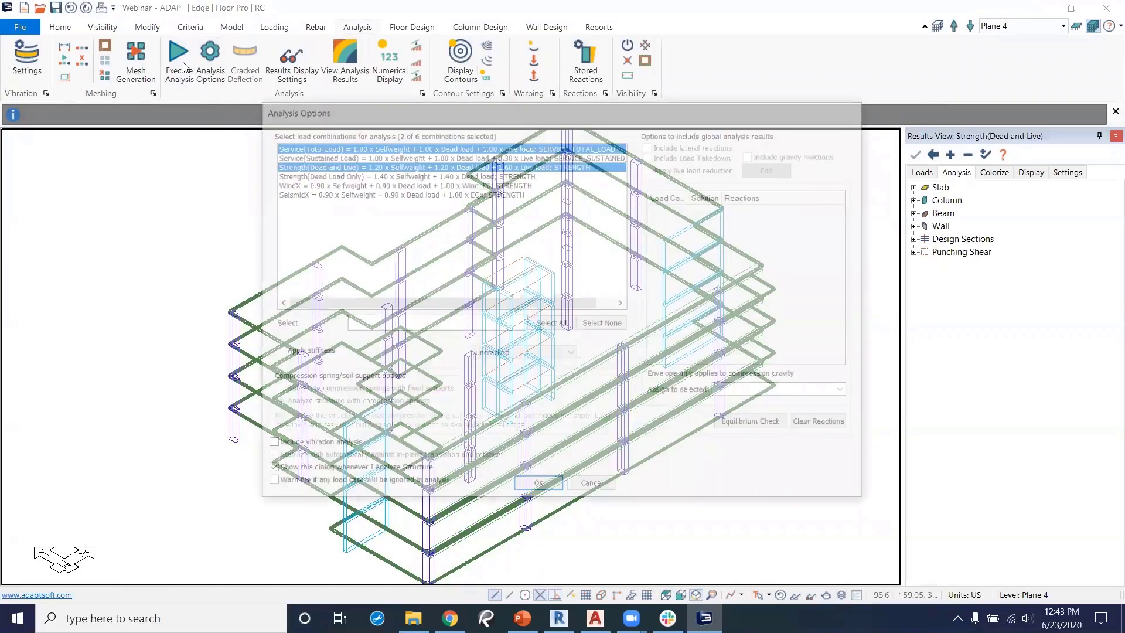
{"action": "left_click", "coordinate": [321, 195], "text": "ctrl"}
{"action": "left_click", "coordinate": [296, 184], "text": "ctrl"}
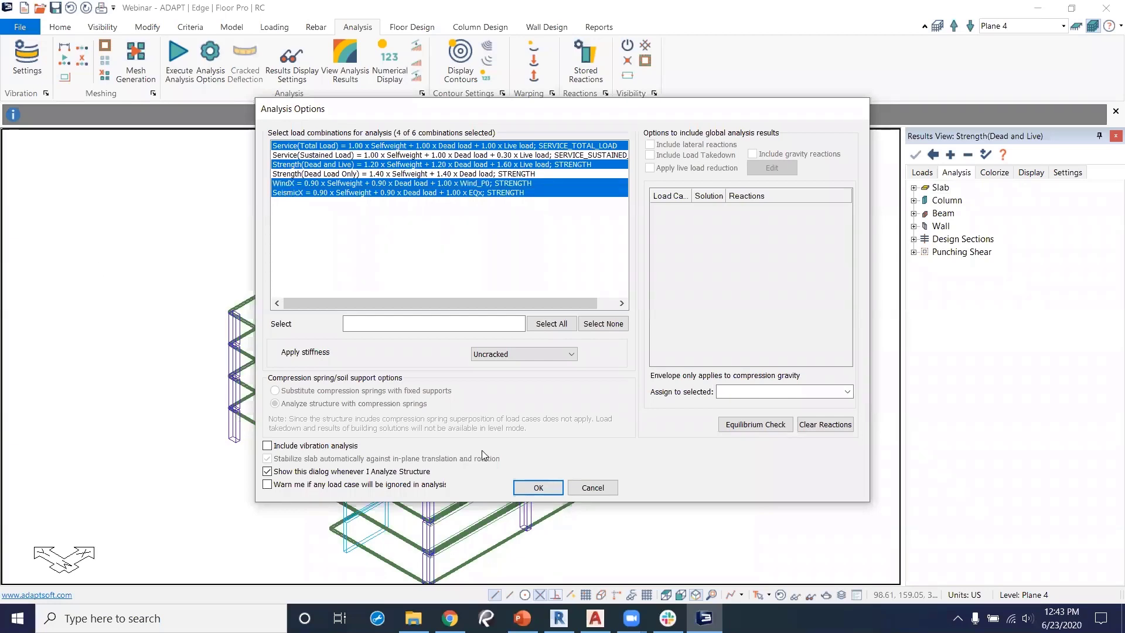
{"action": "left_click", "coordinate": [539, 488]}
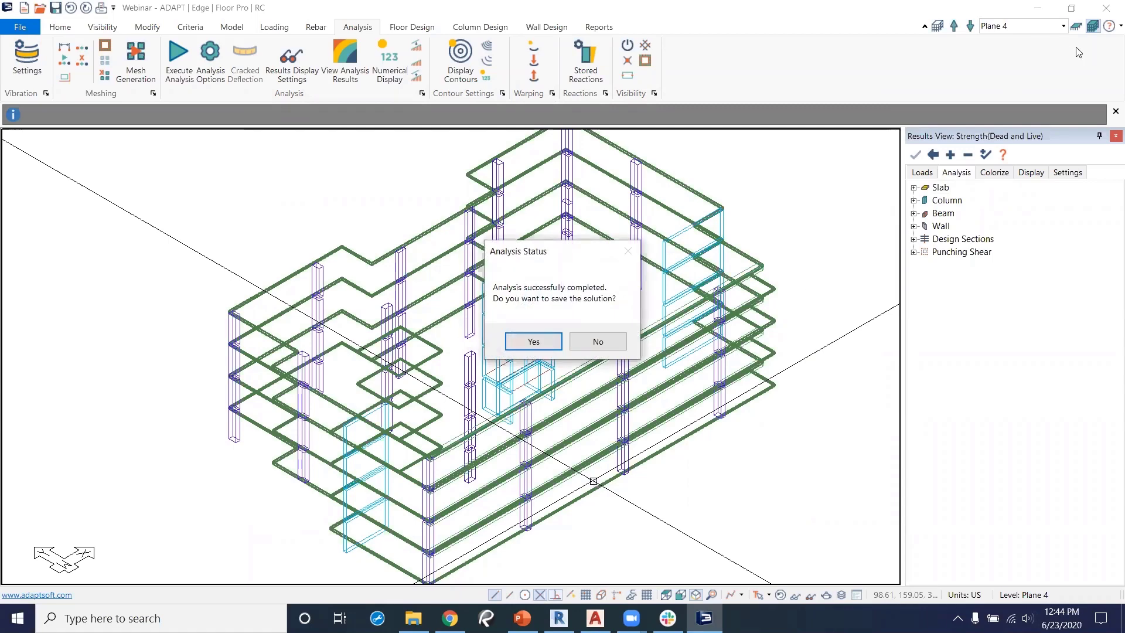
{"action": "left_click", "coordinate": [523, 342]}
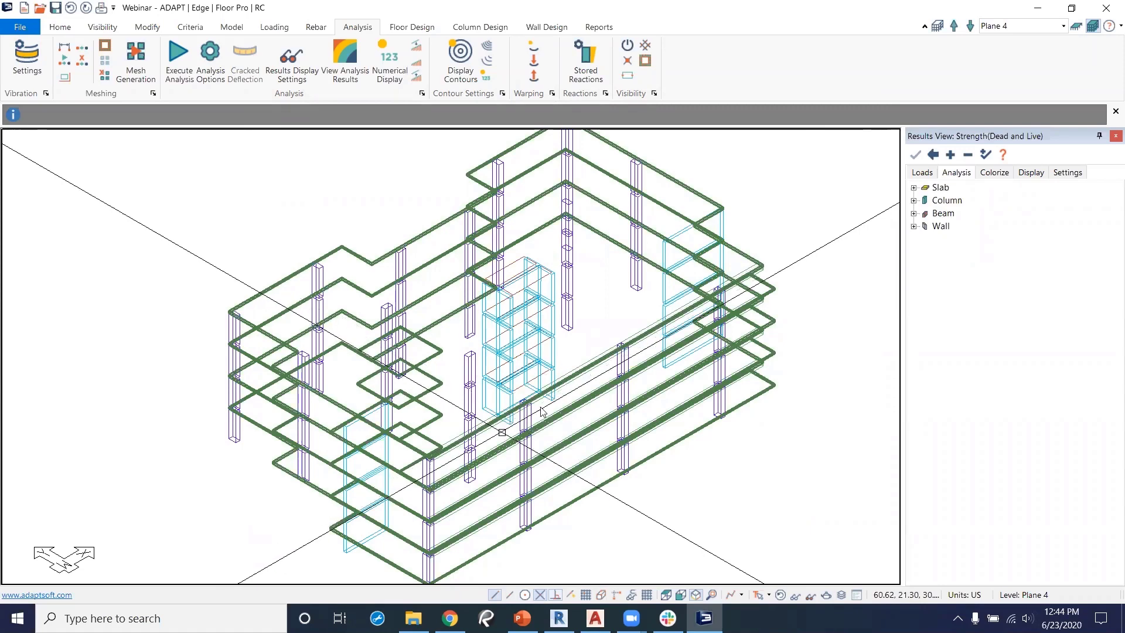
Isolate the four-level interior column stack beside the core walls, and clear the selection.
{"action": "scroll", "coordinate": [503, 428], "scroll_direction": "up", "scroll_amount": 3}
{"action": "scroll", "coordinate": [522, 445], "scroll_direction": "up", "scroll_amount": 3}
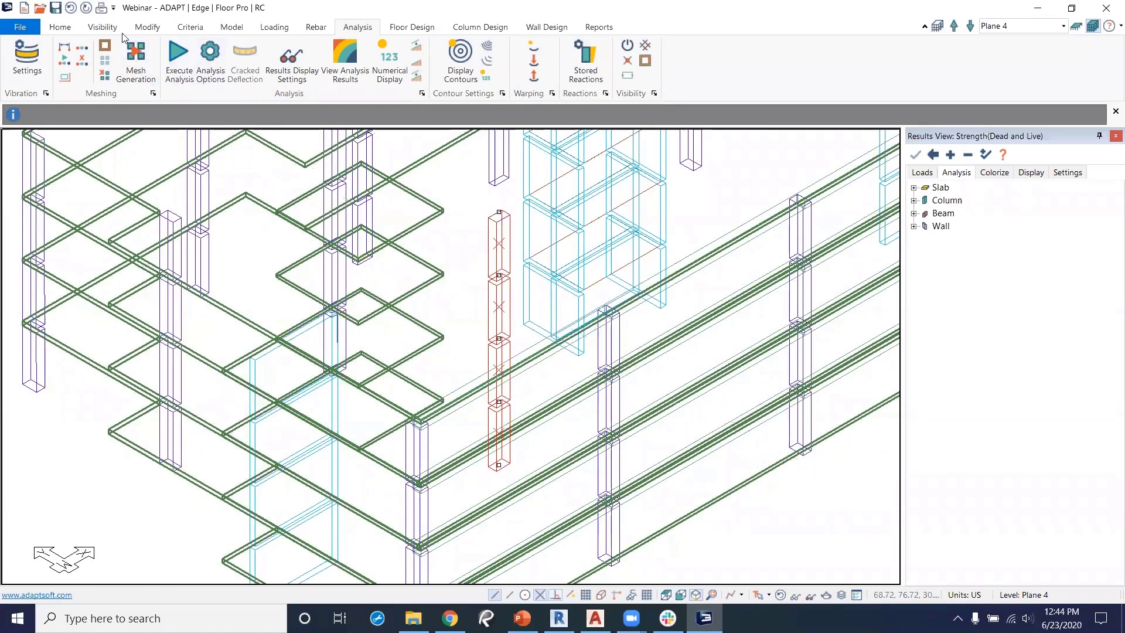
{"action": "left_click", "coordinate": [102, 27]}
{"action": "left_click", "coordinate": [345, 61]}
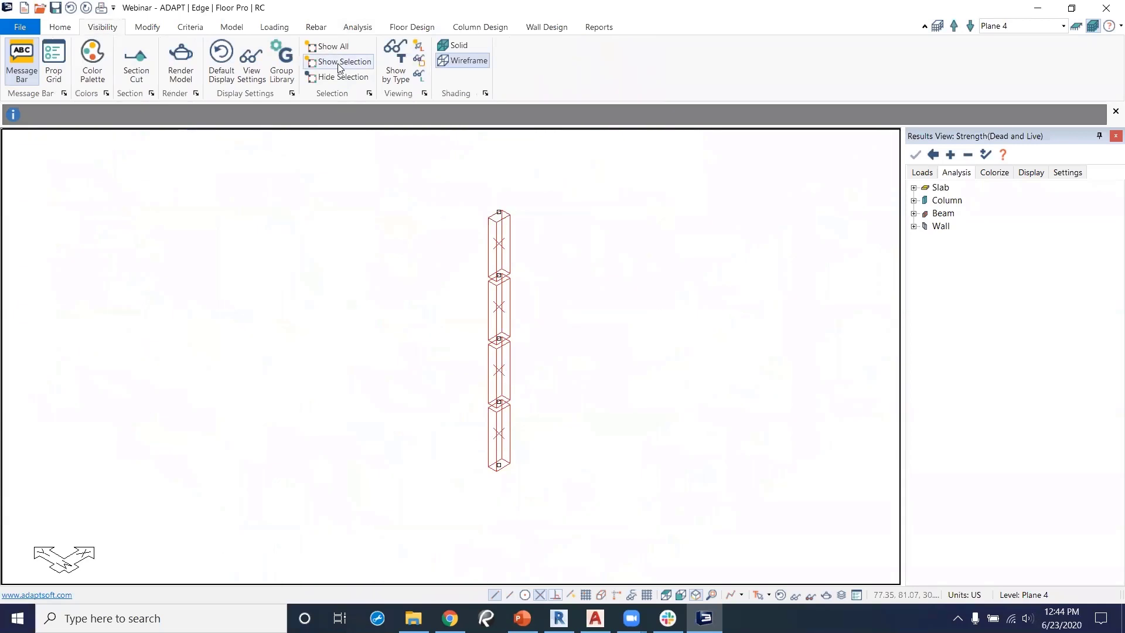
{"action": "key", "text": "Escape"}
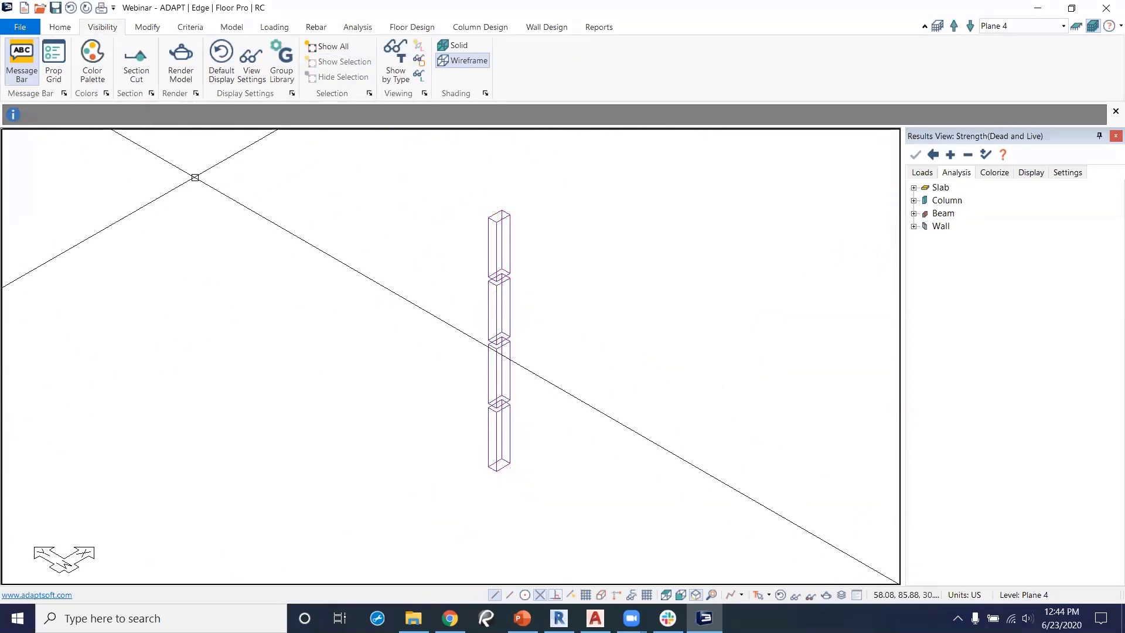
Set the column design force source to FEM and include all four analyzed load combinations in the design options.
{"action": "left_click", "coordinate": [477, 29]}
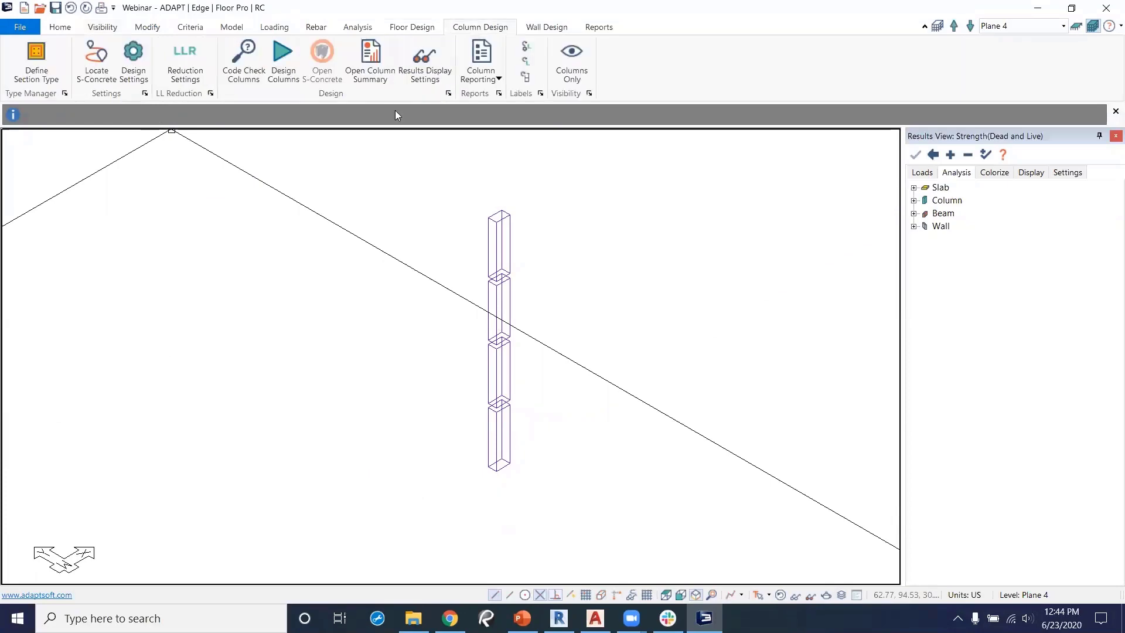
{"action": "left_click", "coordinate": [135, 69]}
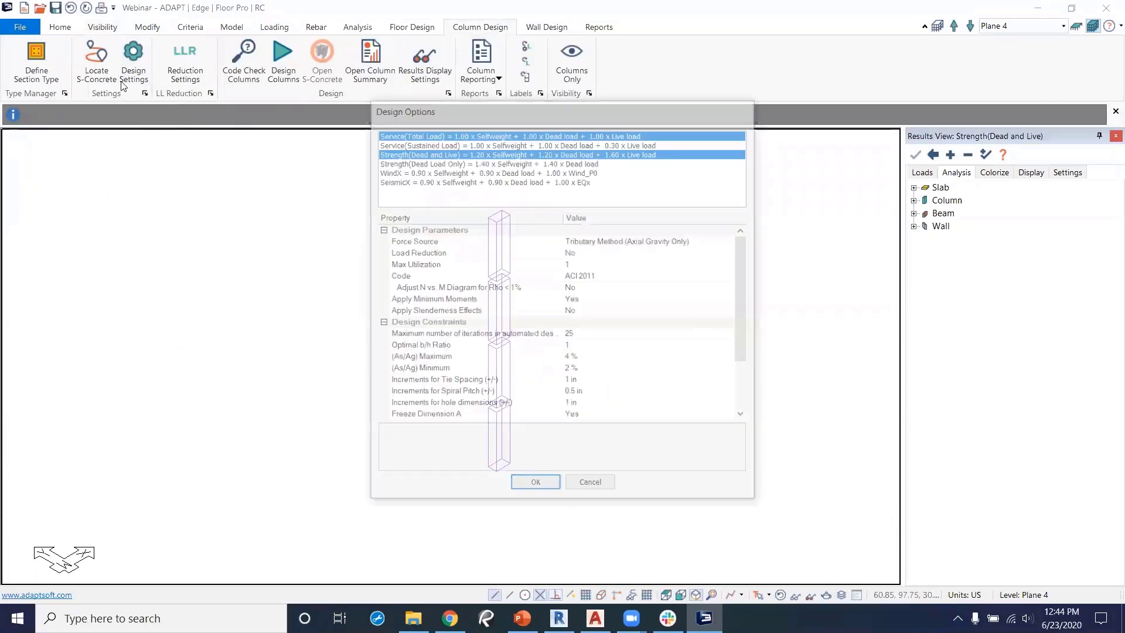
{"action": "left_click", "coordinate": [698, 242]}
{"action": "left_click", "coordinate": [640, 258]}
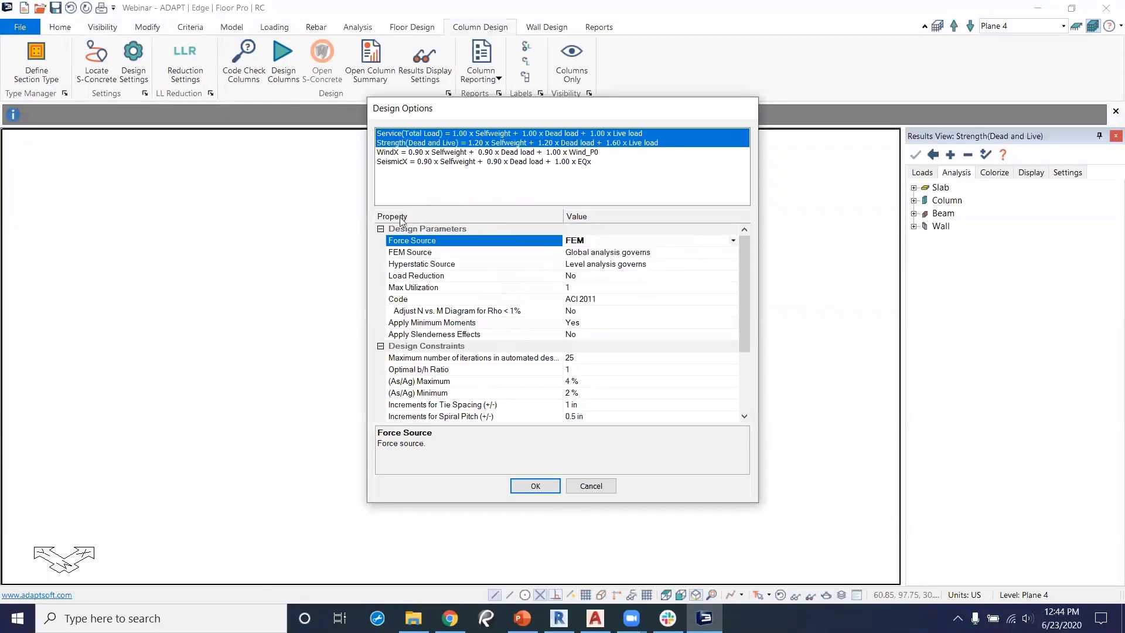
{"action": "left_click", "coordinate": [400, 163]}
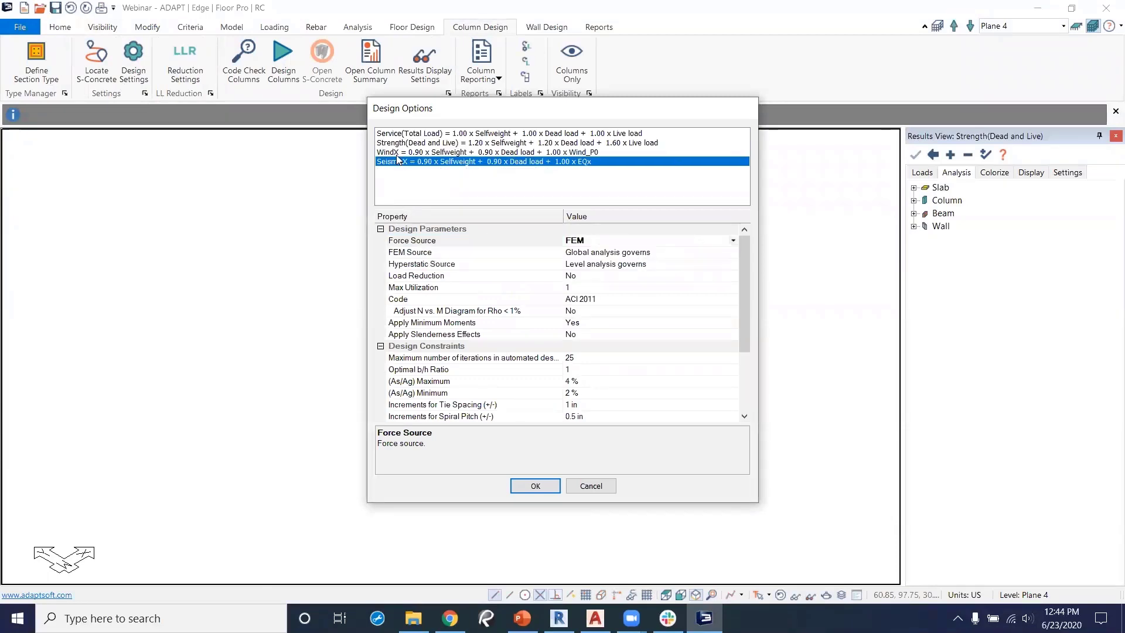
{"action": "left_click", "coordinate": [395, 152], "text": "shift"}
{"action": "left_click", "coordinate": [393, 135], "text": "shift"}
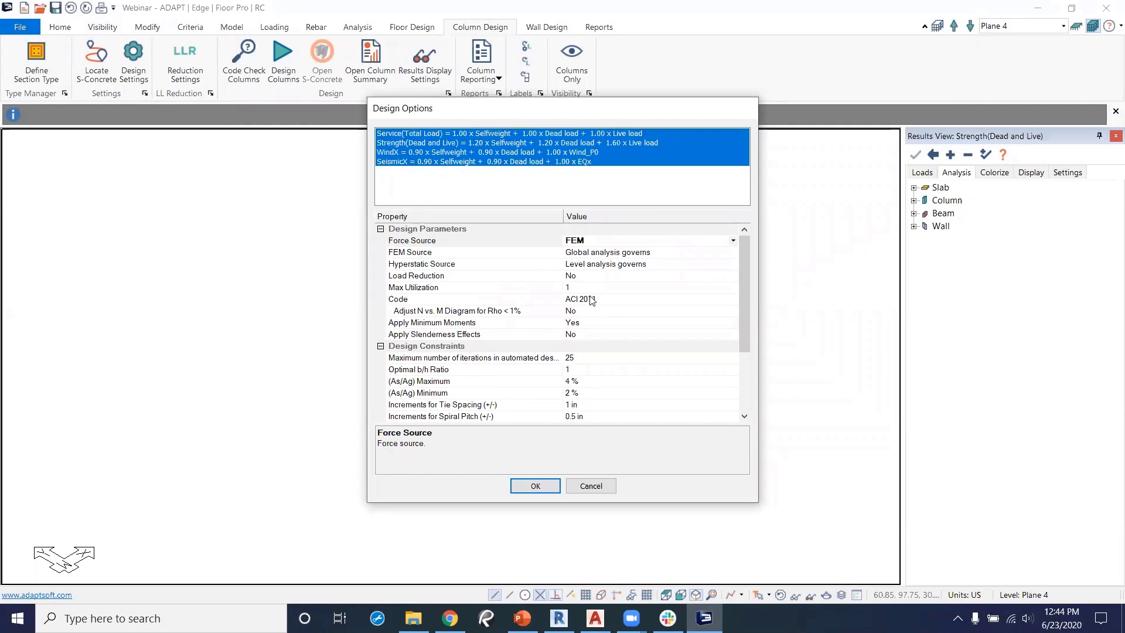
{"action": "scroll", "coordinate": [589, 305], "scroll_direction": "down", "scroll_amount": 4}
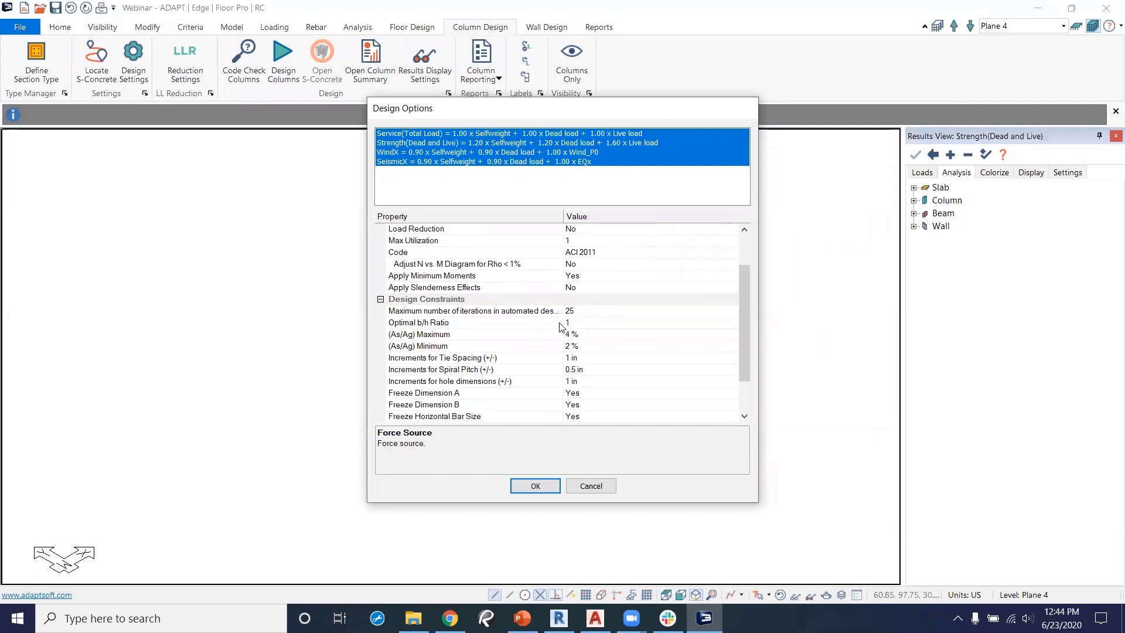
{"action": "scroll", "coordinate": [560, 326], "scroll_direction": "down", "scroll_amount": 4}
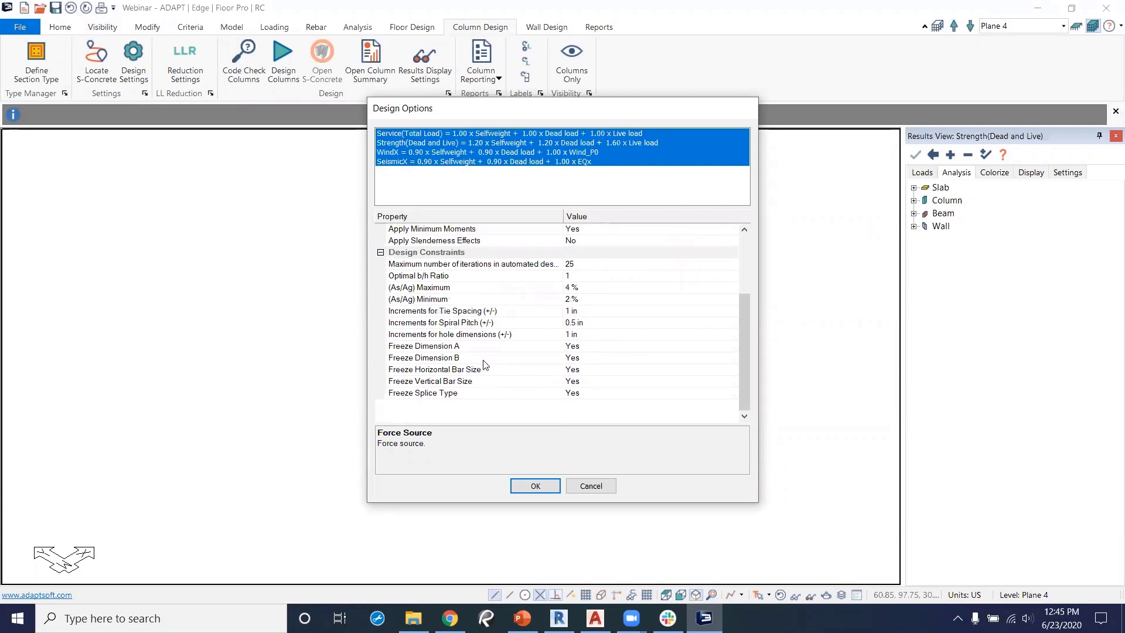
{"action": "left_click", "coordinate": [535, 486]}
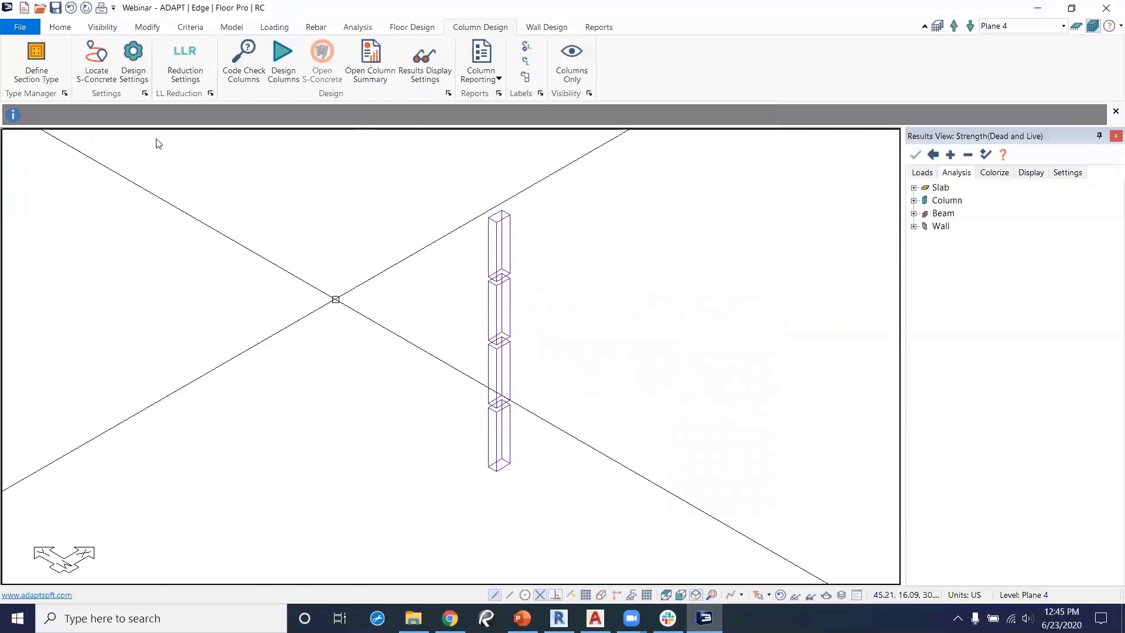
Limit the column design load combinations to Strength(Dead and Live), WindX and SeismicX.
{"action": "left_click", "coordinate": [134, 56]}
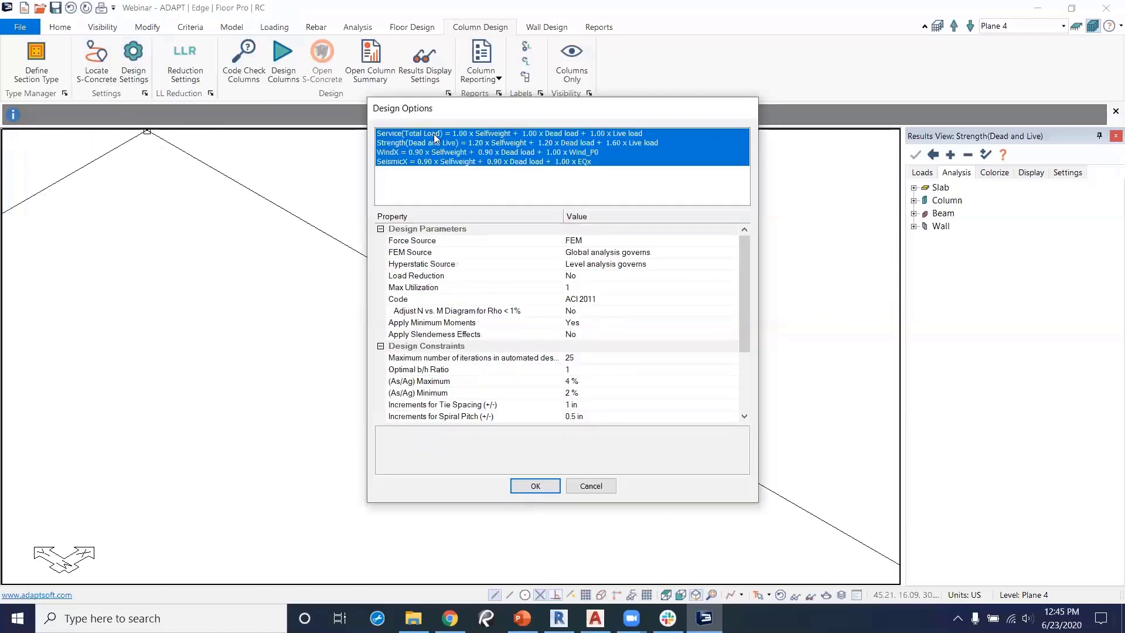
{"action": "left_click", "coordinate": [418, 143]}
{"action": "left_click", "coordinate": [423, 153], "text": "ctrl"}
{"action": "left_click", "coordinate": [423, 162], "text": "ctrl"}
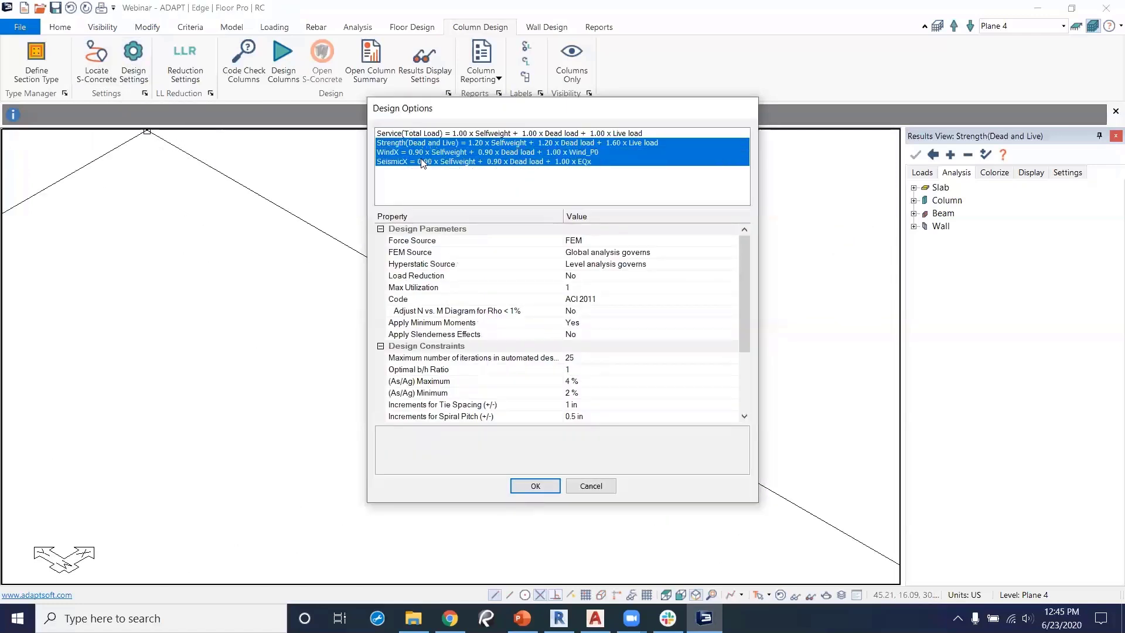
{"action": "left_click", "coordinate": [534, 486]}
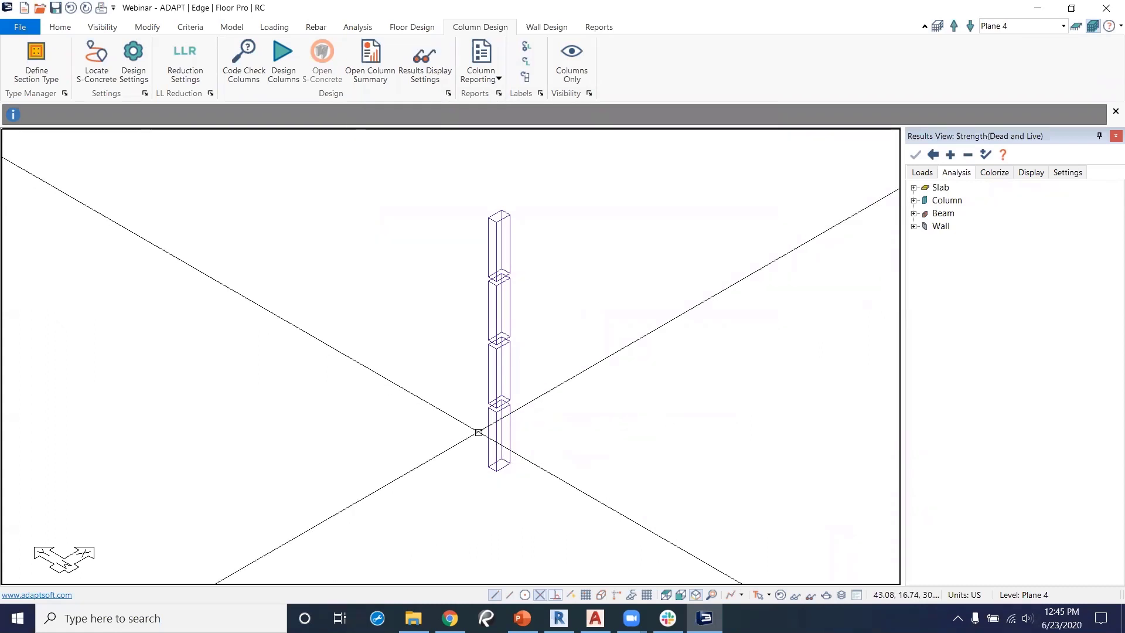
Run a column code check on the 30 x 18 b design group only.
{"action": "left_click", "coordinate": [244, 58]}
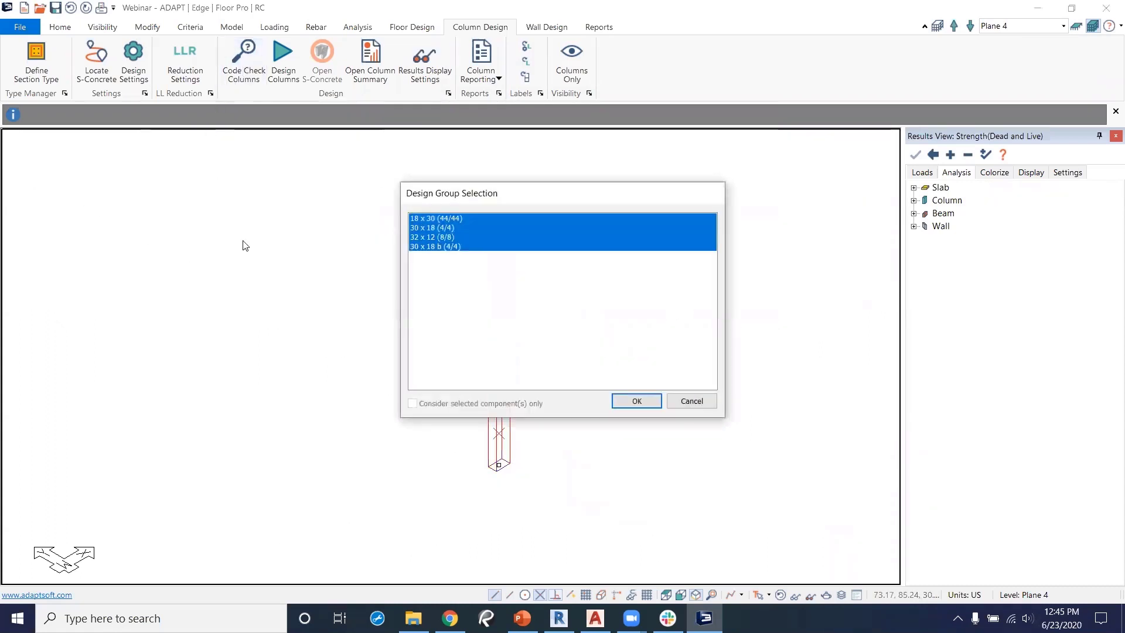
{"action": "left_click_drag", "start_coordinate": [567, 193], "coordinate": [949, 212]}
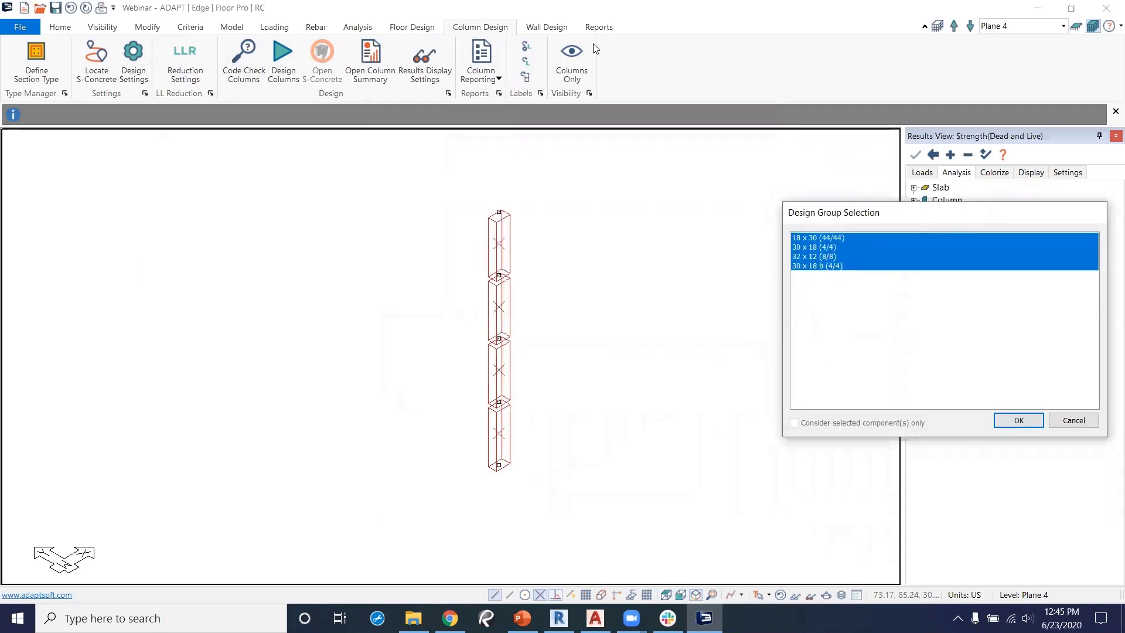
{"action": "left_click", "coordinate": [815, 256]}
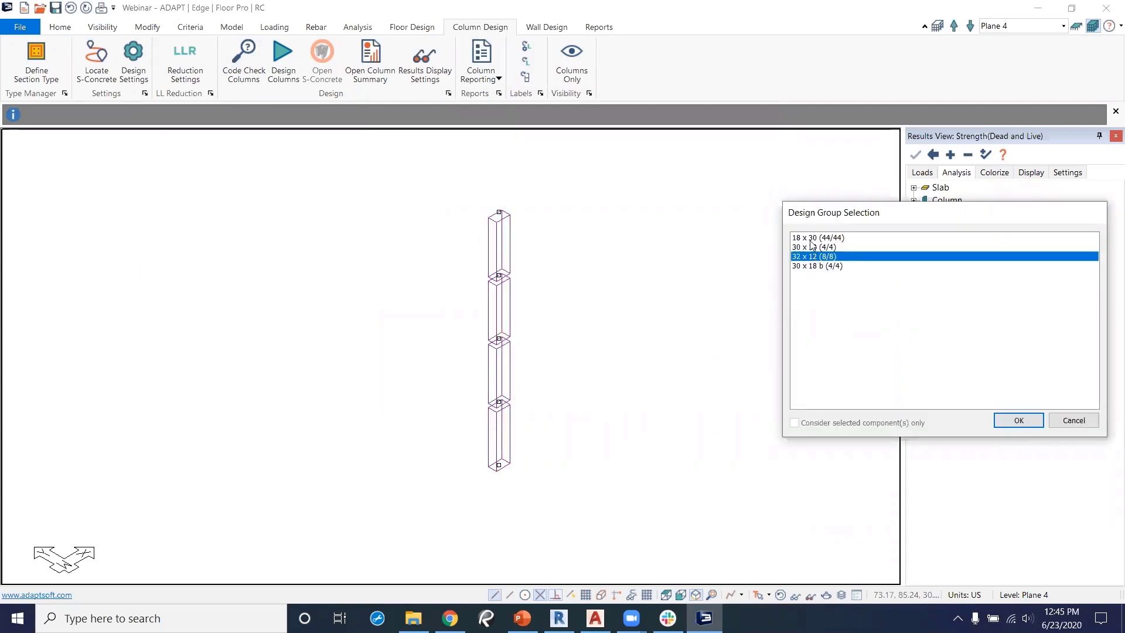
{"action": "left_click", "coordinate": [813, 248]}
{"action": "left_click", "coordinate": [815, 256]}
{"action": "left_click", "coordinate": [819, 266]}
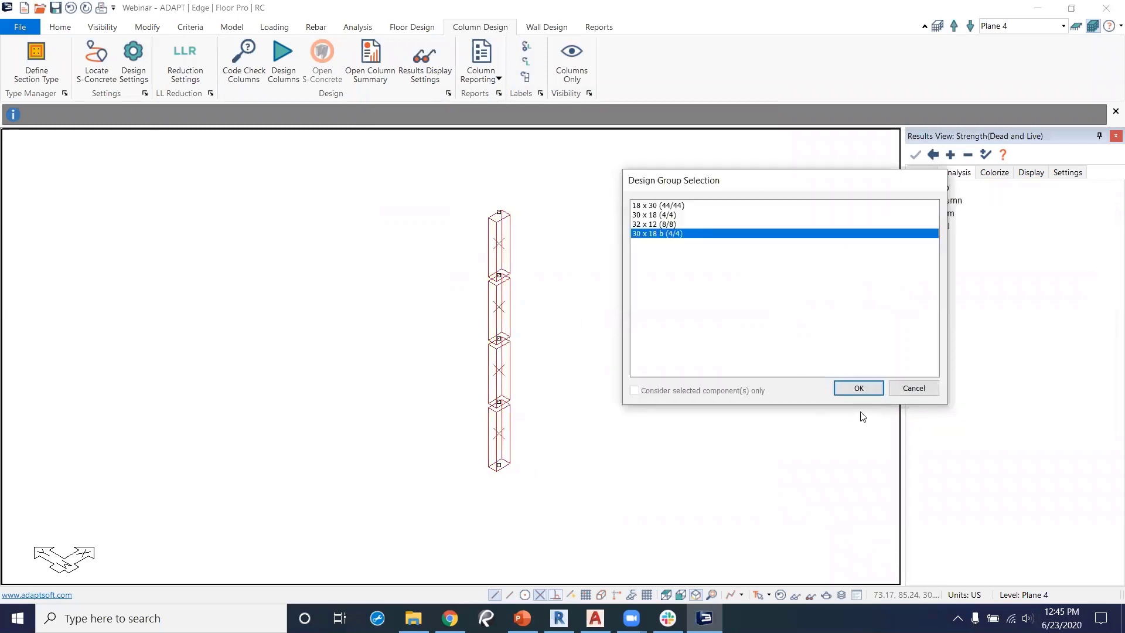
{"action": "left_click", "coordinate": [856, 390]}
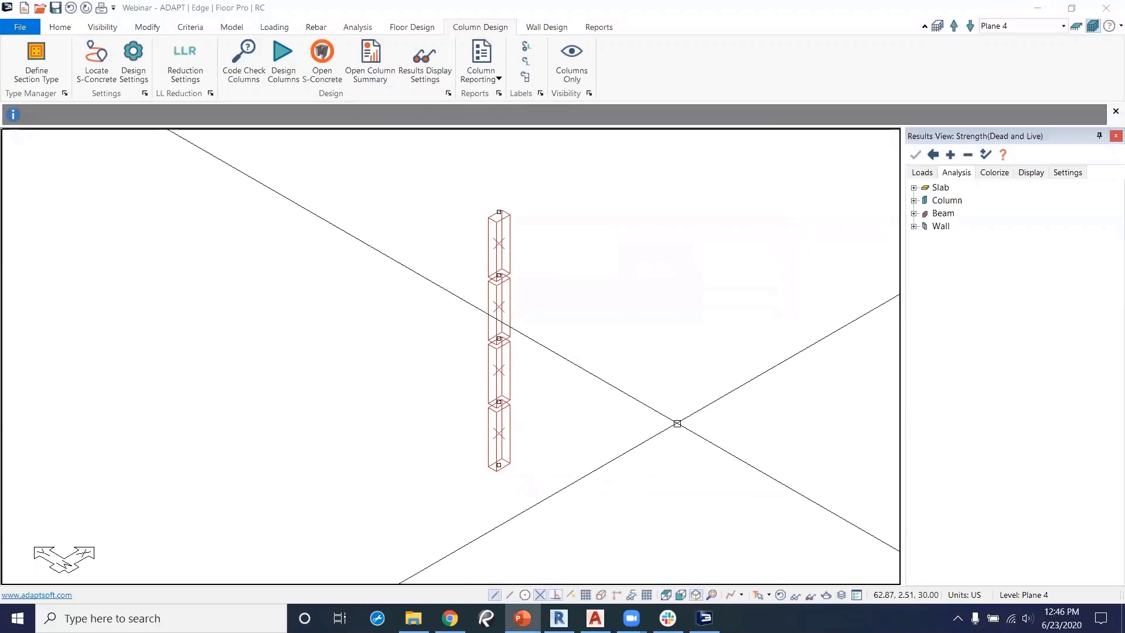
Display the Drift Combined result for the isolated column stack.
{"action": "left_click", "coordinate": [913, 201]}
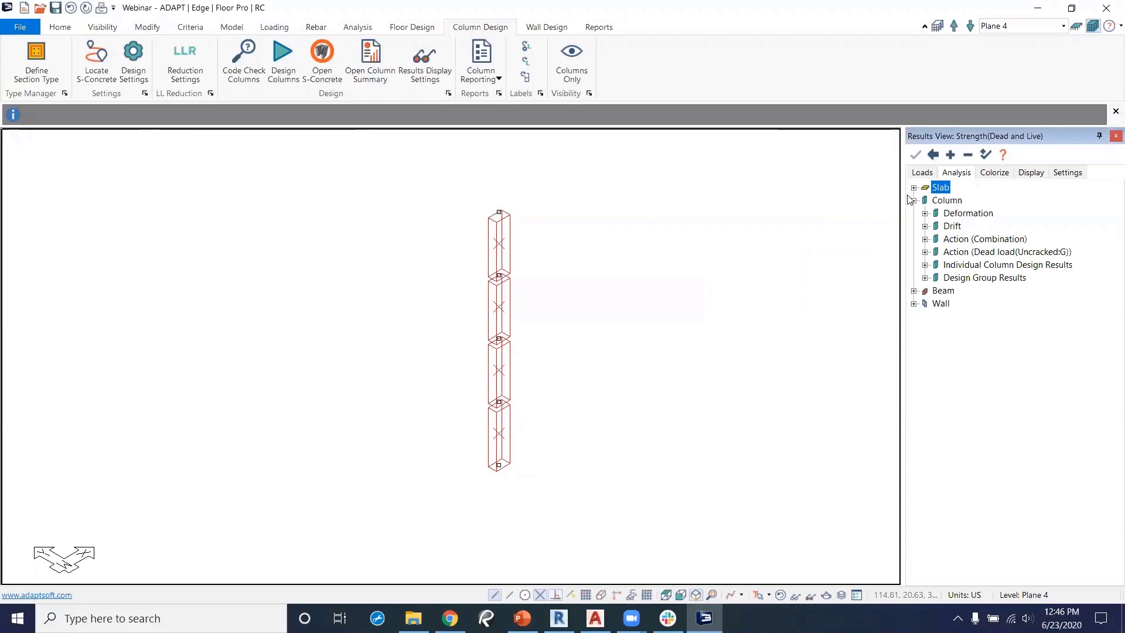
{"action": "left_click", "coordinate": [925, 226]}
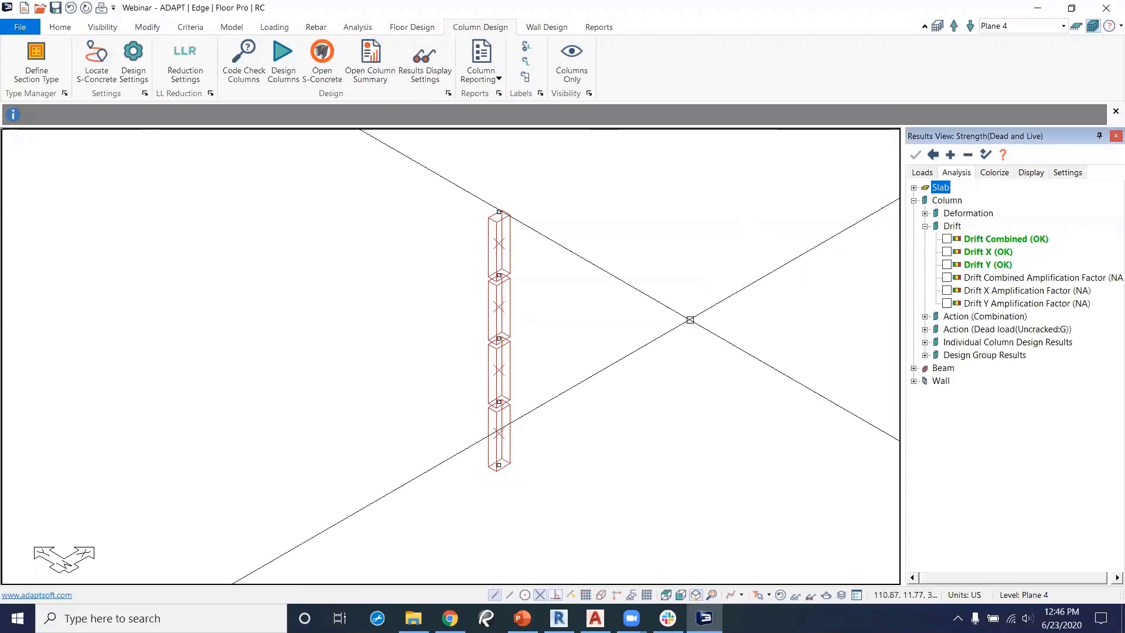
{"action": "left_click", "coordinate": [947, 239]}
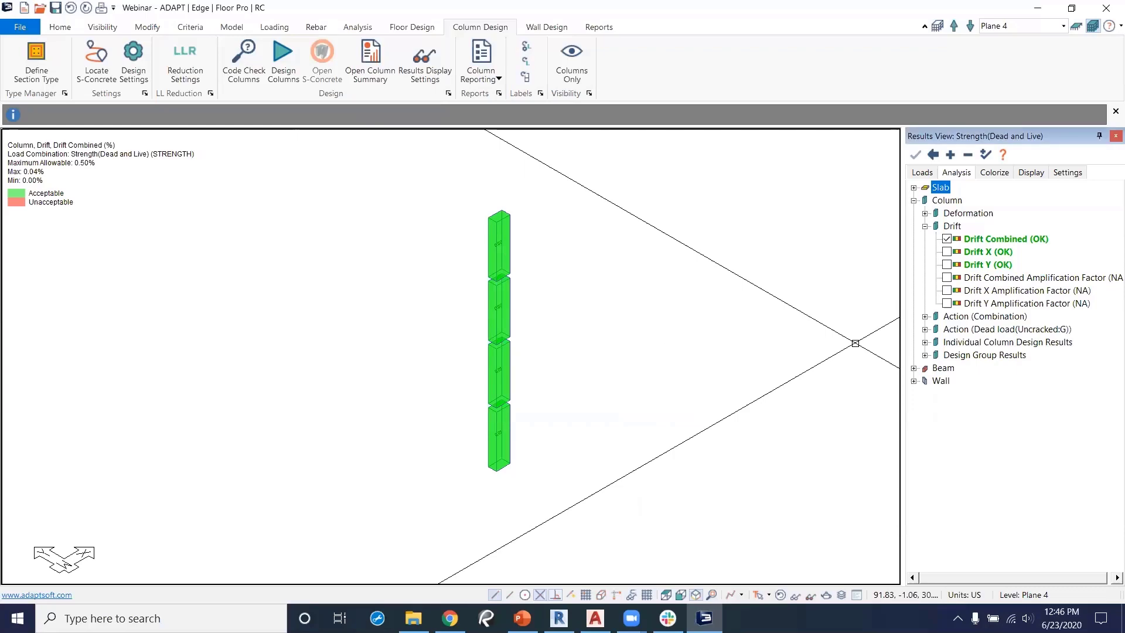
Set the font height of the diagram results to 12 and apply it to the column result labels.
{"action": "left_click", "coordinate": [792, 596]}
{"action": "left_click", "coordinate": [796, 92]}
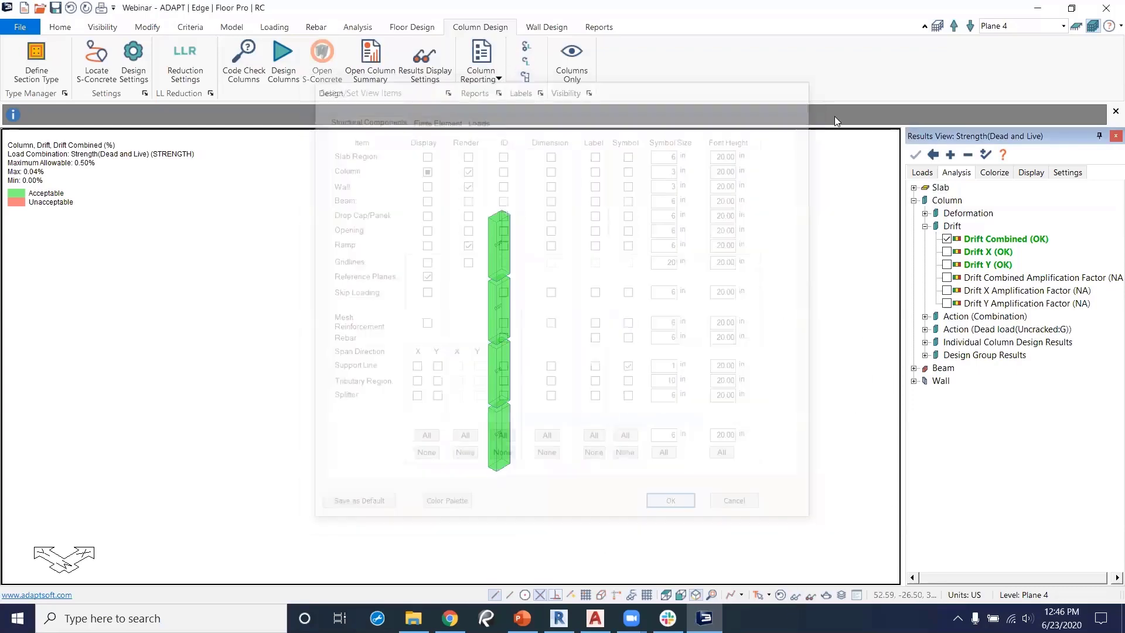
{"action": "left_click", "coordinate": [1067, 173]}
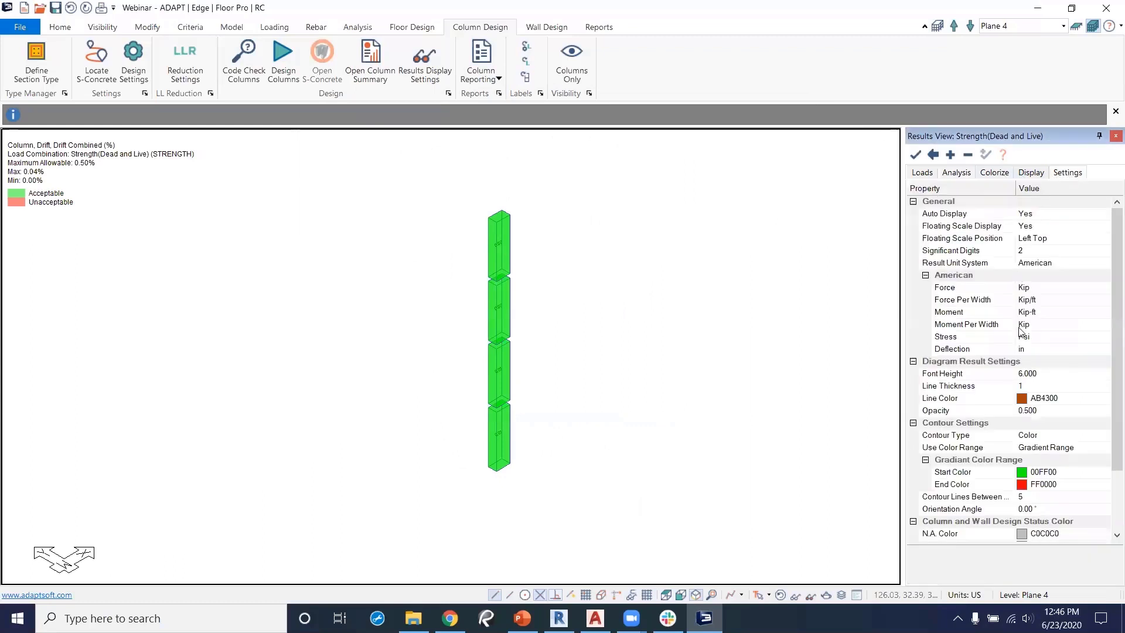
{"action": "left_click", "coordinate": [1006, 374]}
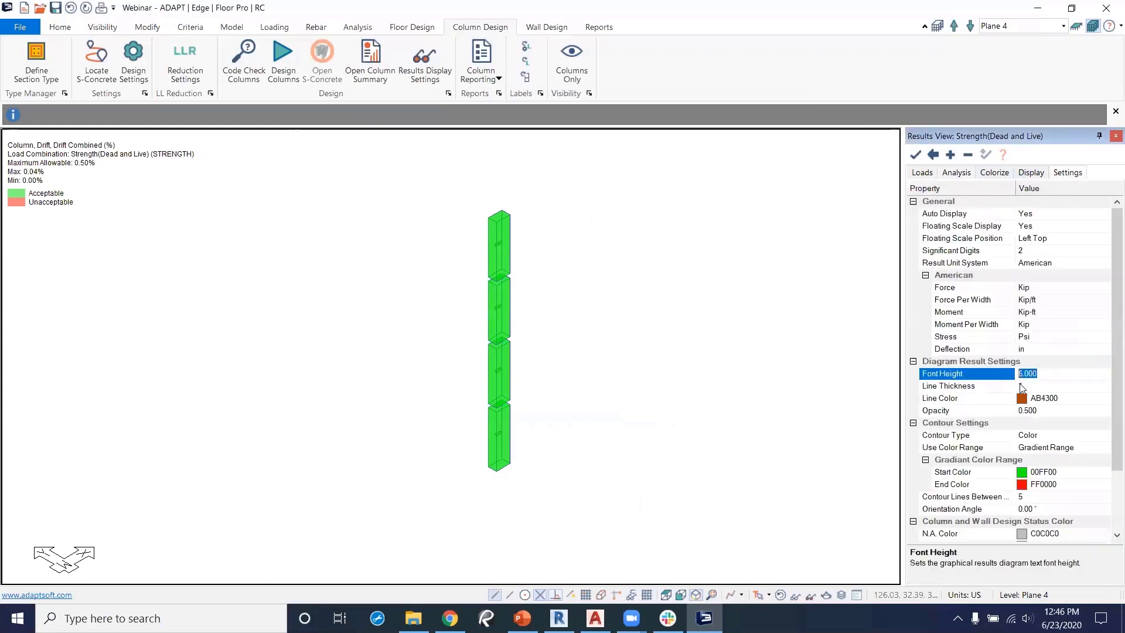
{"action": "type", "text": "12"}
{"action": "left_click", "coordinate": [915, 155]}
{"action": "scroll", "coordinate": [504, 275], "scroll_direction": "up", "scroll_amount": 3}
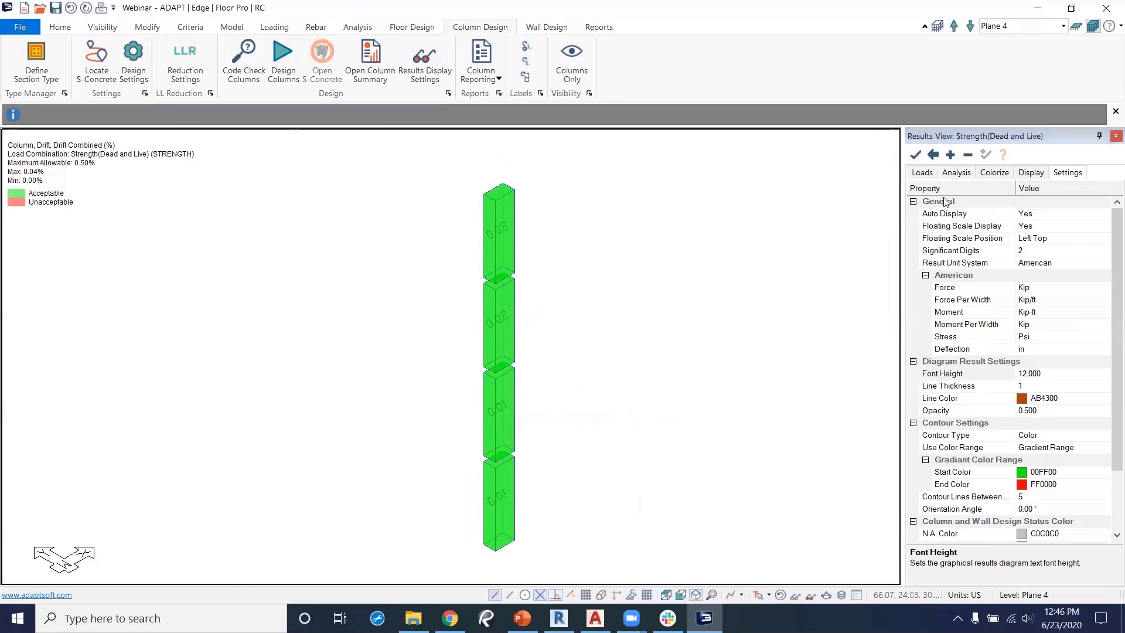
Display the column stack's Drift X result, followed by its Drift Y result.
{"action": "left_click", "coordinate": [923, 173]}
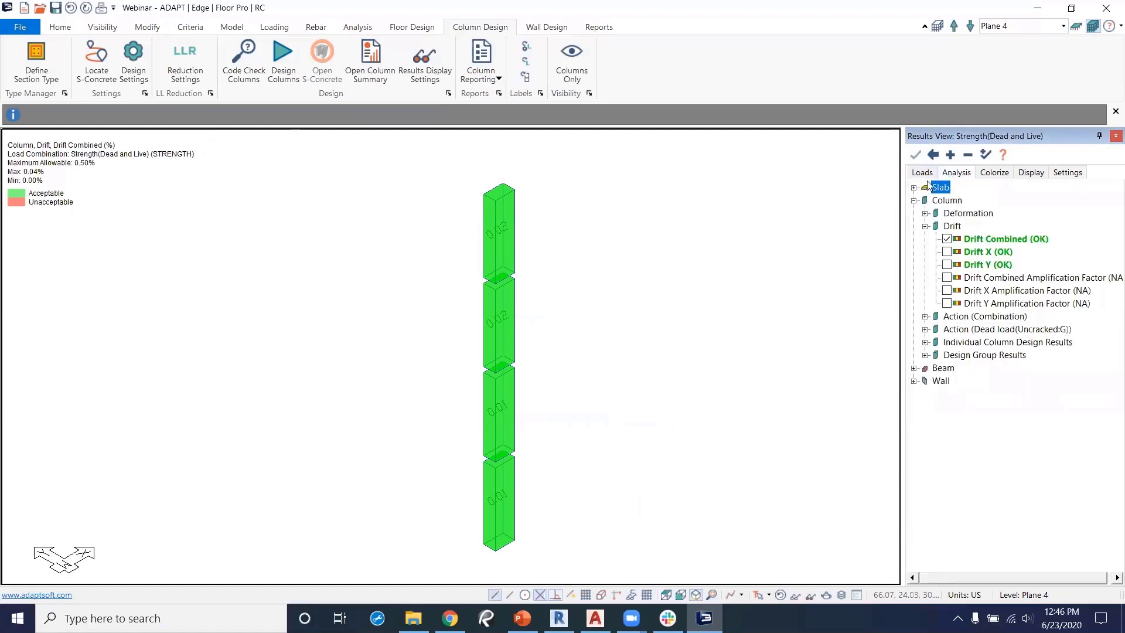
{"action": "left_click", "coordinate": [947, 252]}
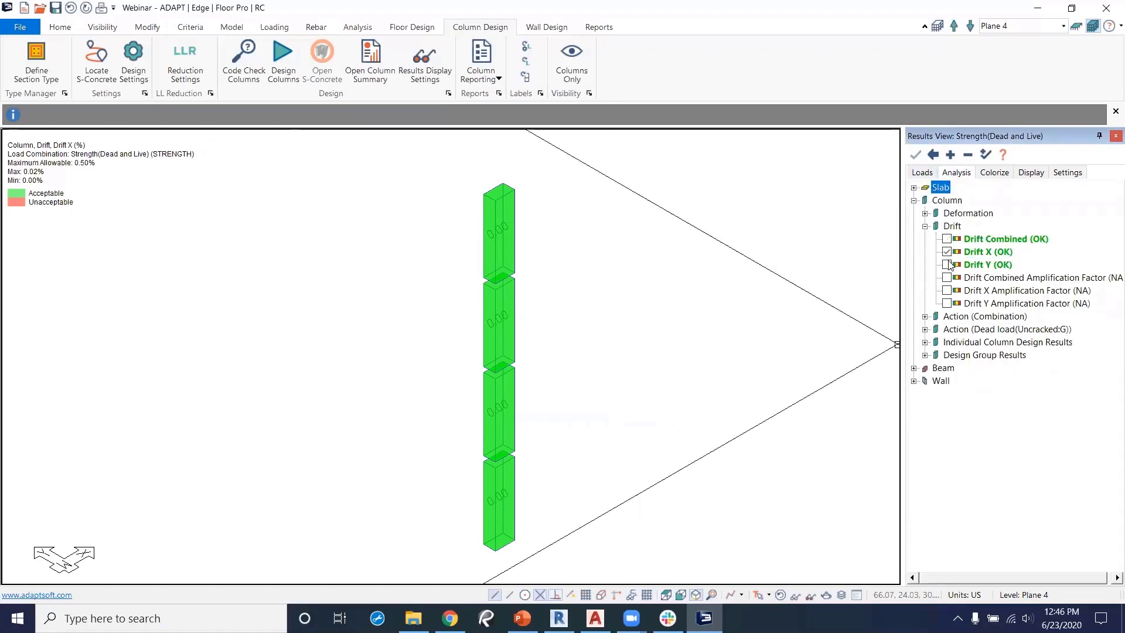
{"action": "left_click", "coordinate": [947, 265]}
{"action": "left_click", "coordinate": [947, 253]}
{"action": "left_click", "coordinate": [947, 264]}
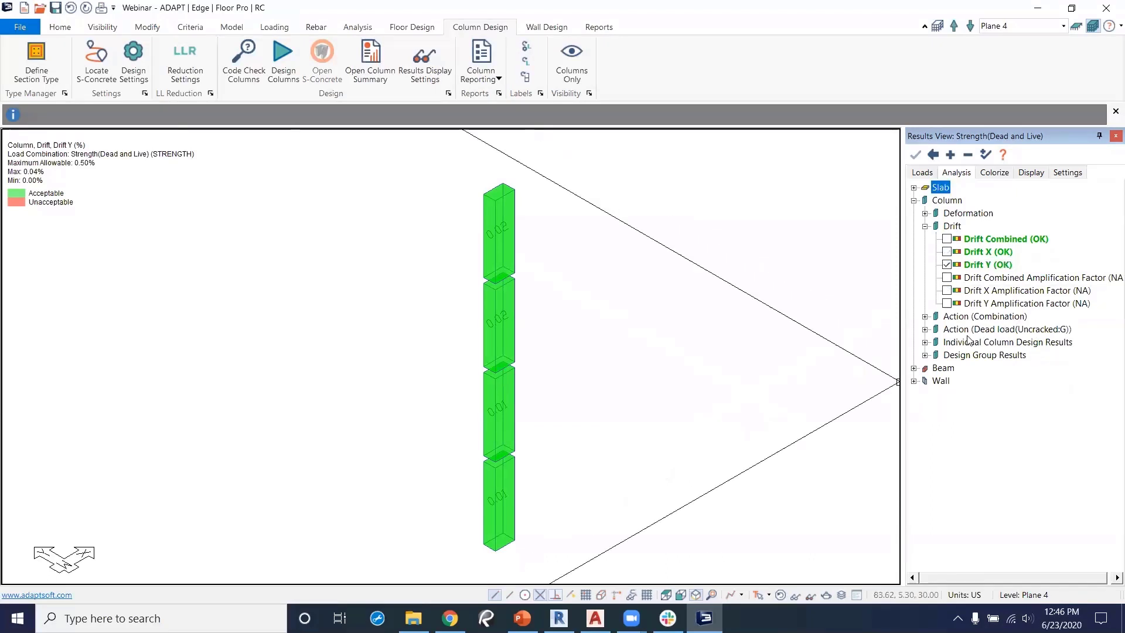
Replace the drift display with the individual column design Status, V&T Utilization and NvsM Utilization in turn, and clear the result display.
{"action": "left_click", "coordinate": [925, 342]}
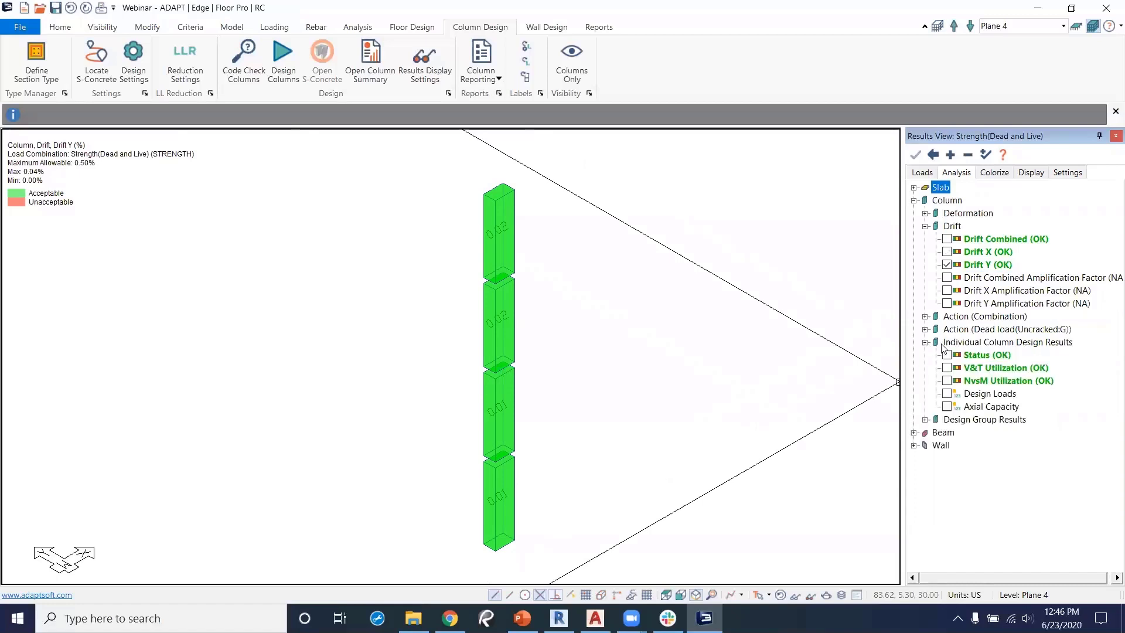
{"action": "left_click", "coordinate": [947, 264]}
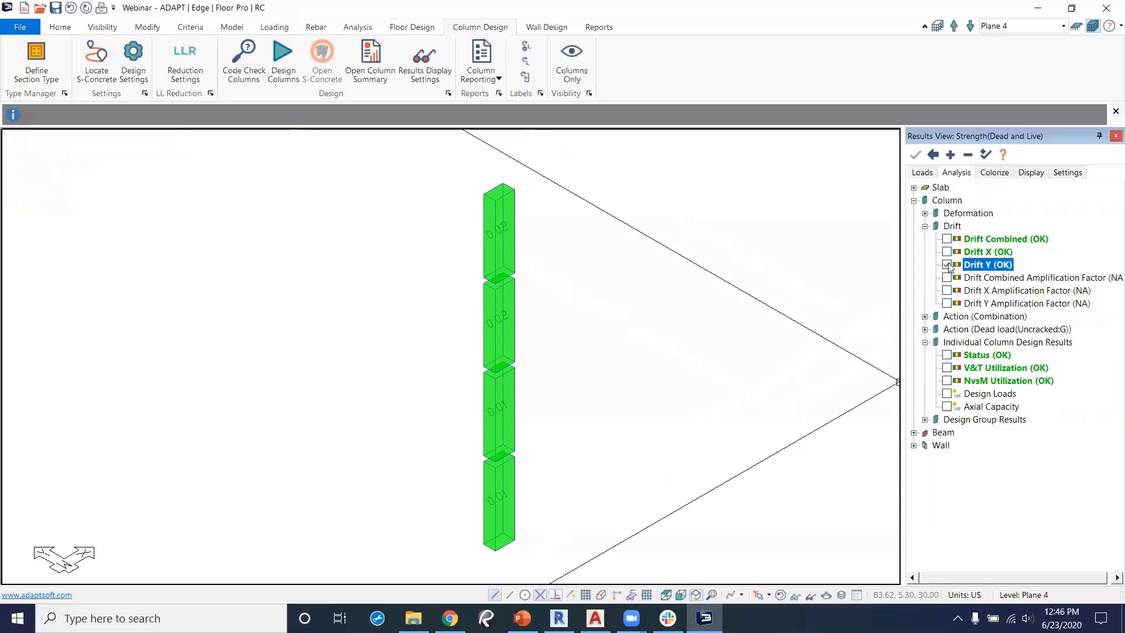
{"action": "left_click", "coordinate": [947, 355]}
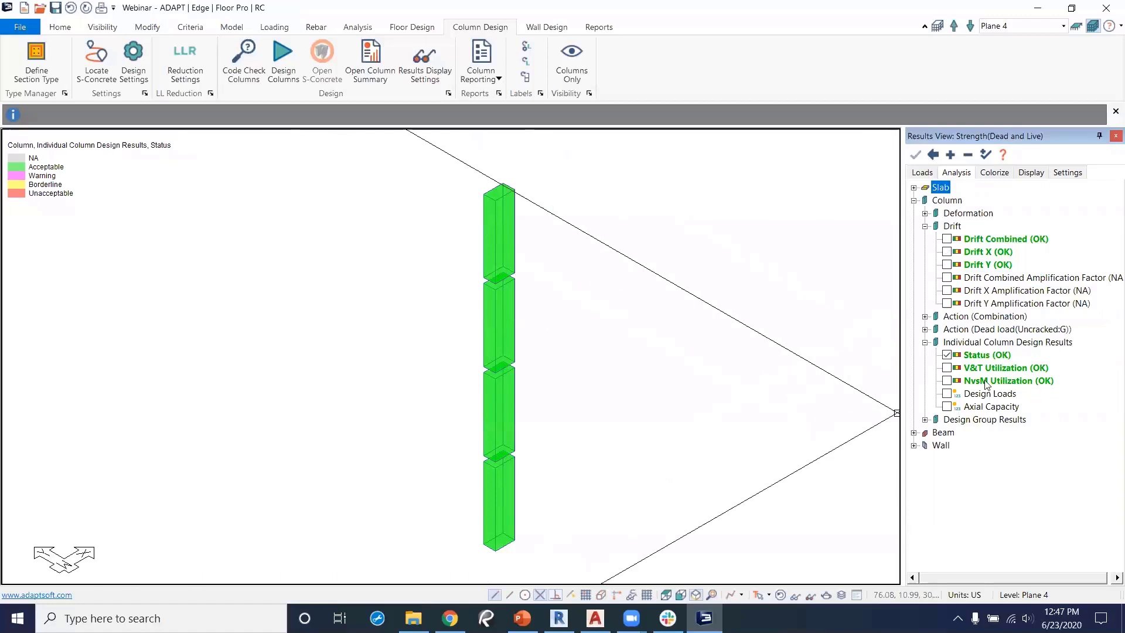
{"action": "left_click", "coordinate": [947, 370]}
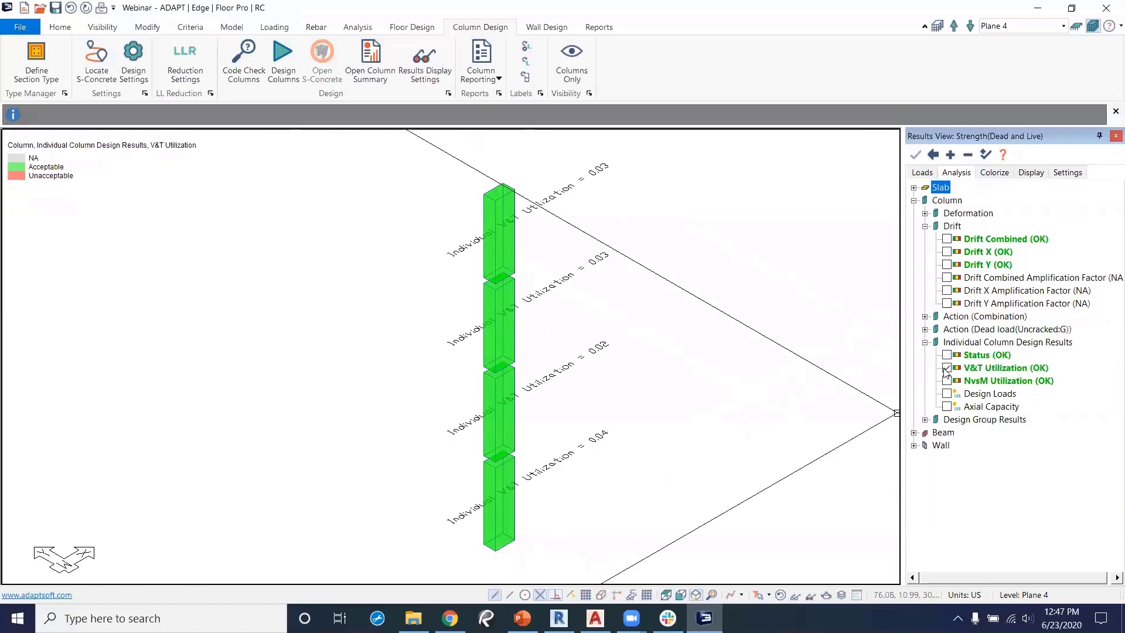
{"action": "left_click", "coordinate": [946, 380]}
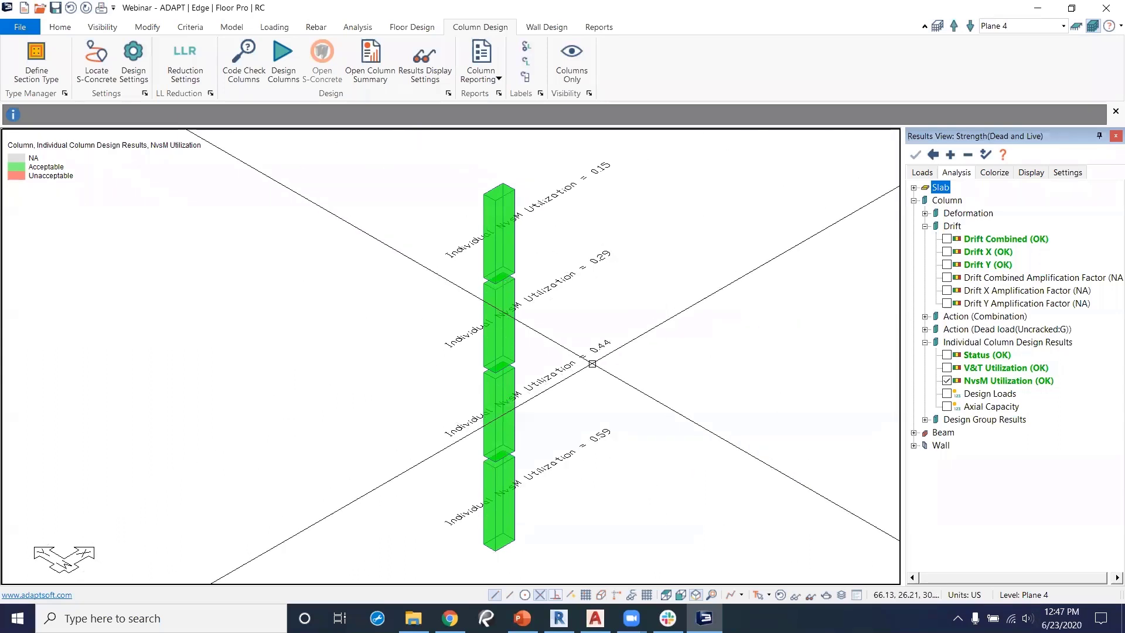
{"action": "scroll", "coordinate": [593, 364], "scroll_direction": "down", "scroll_amount": 2}
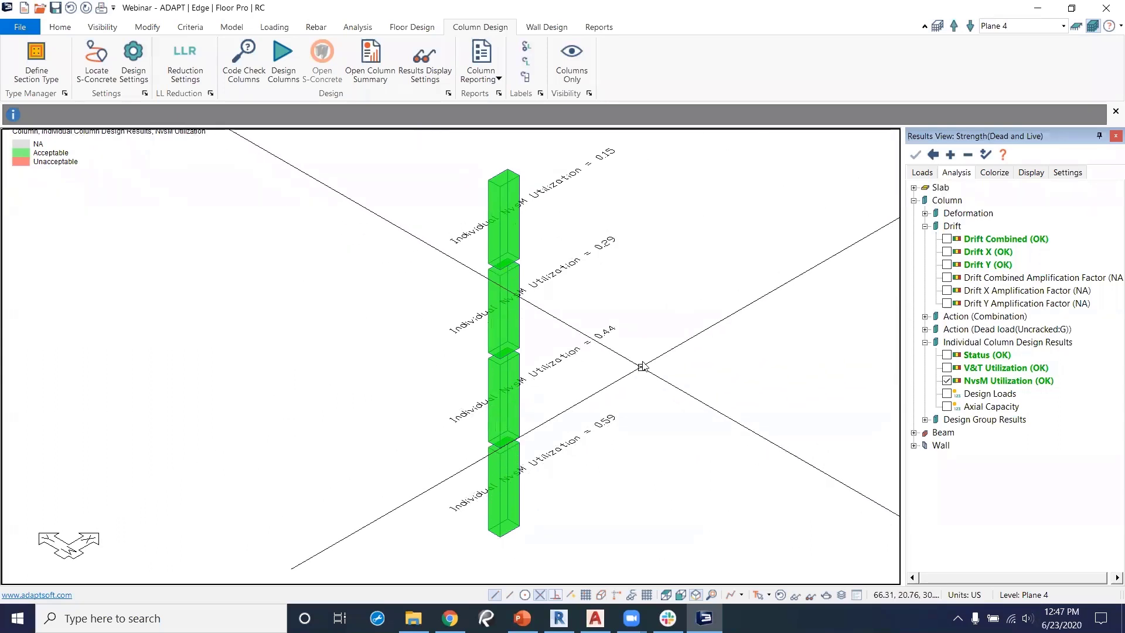
{"action": "scroll", "coordinate": [646, 366], "scroll_direction": "down", "scroll_amount": 1}
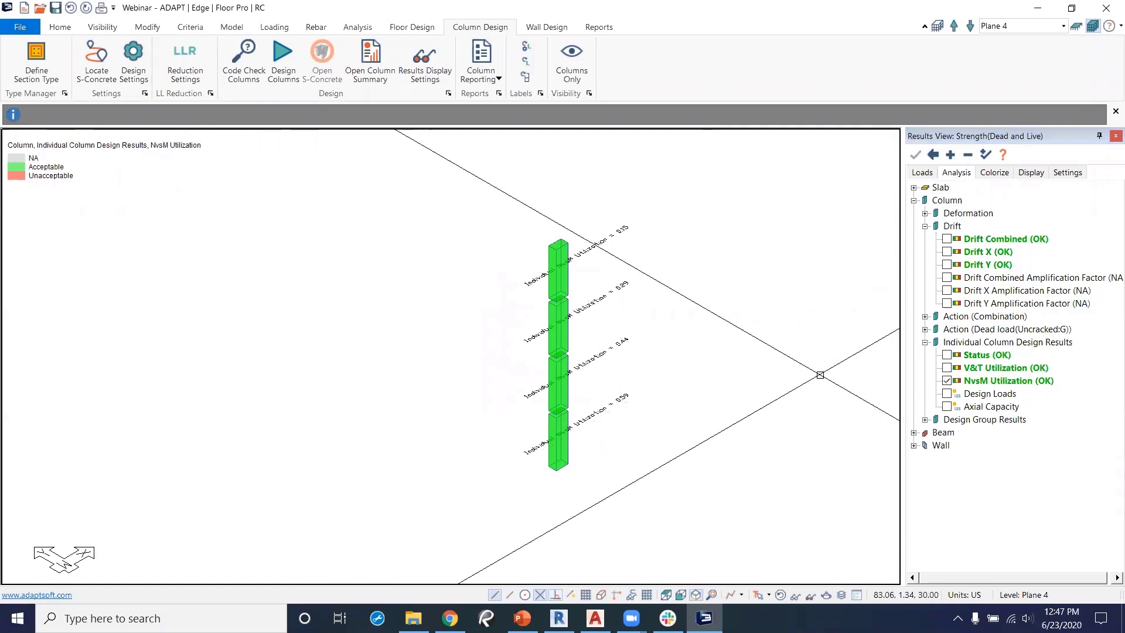
{"action": "left_click", "coordinate": [947, 380]}
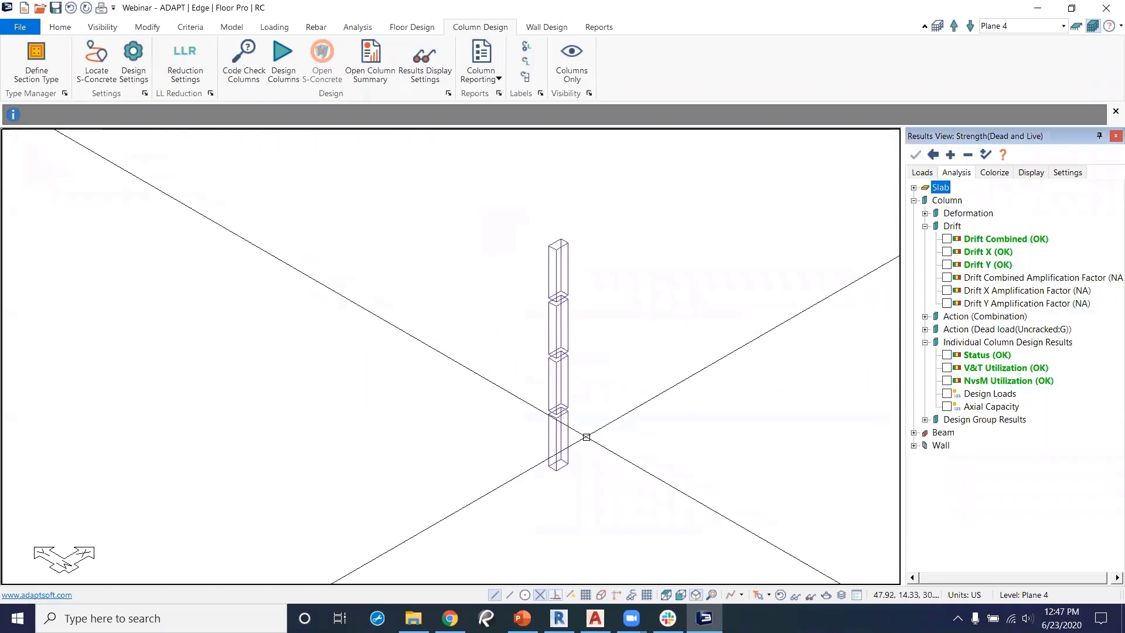
Open the column design summary for the lowest column in the stack.
{"action": "right_click", "coordinate": [568, 439]}
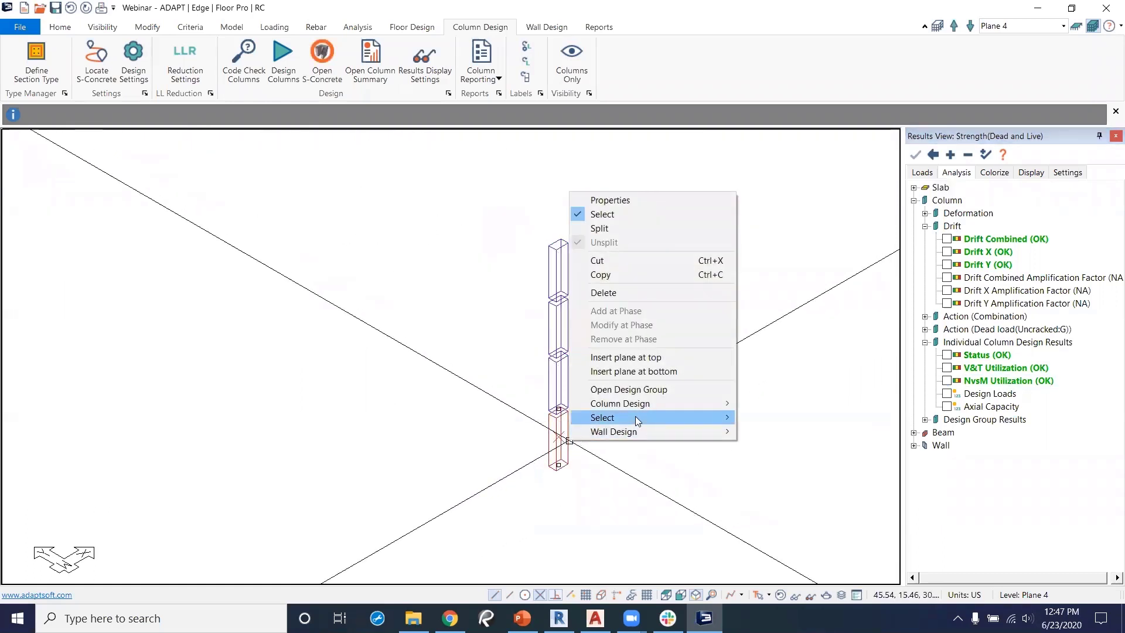
{"action": "mouse_move", "coordinate": [640, 403]}
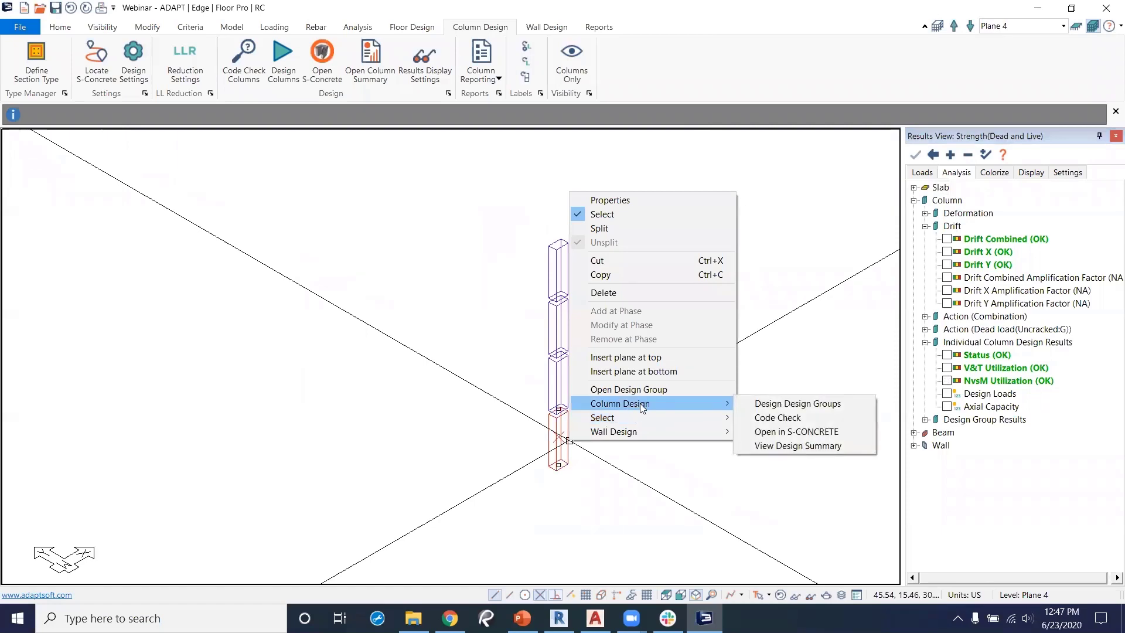
{"action": "left_click", "coordinate": [807, 446]}
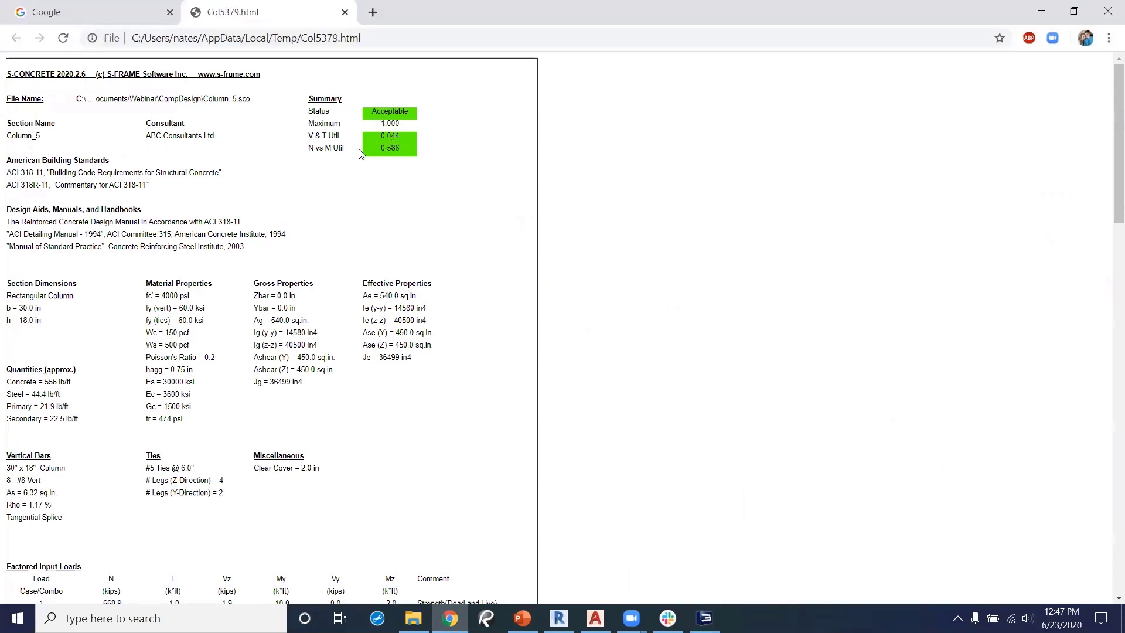
Examine the column report's section properties, factored loads, utilizations, reinforcement checks and message list, and close the report.
{"action": "scroll", "coordinate": [303, 240], "scroll_direction": "down", "scroll_amount": 2}
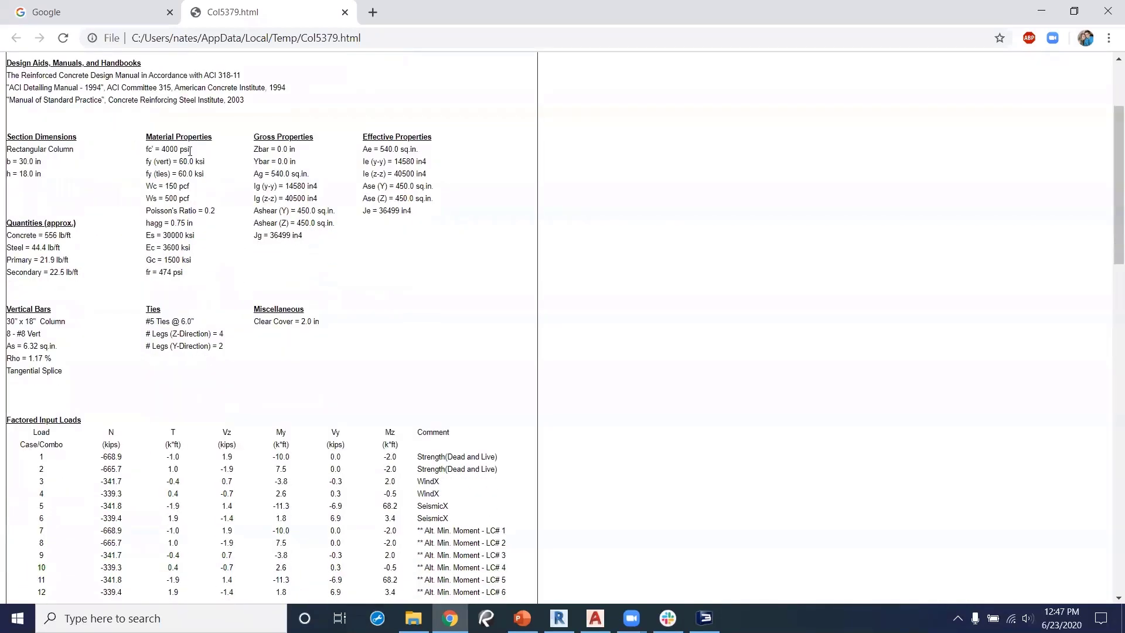
{"action": "scroll", "coordinate": [360, 317], "scroll_direction": "down", "scroll_amount": 2}
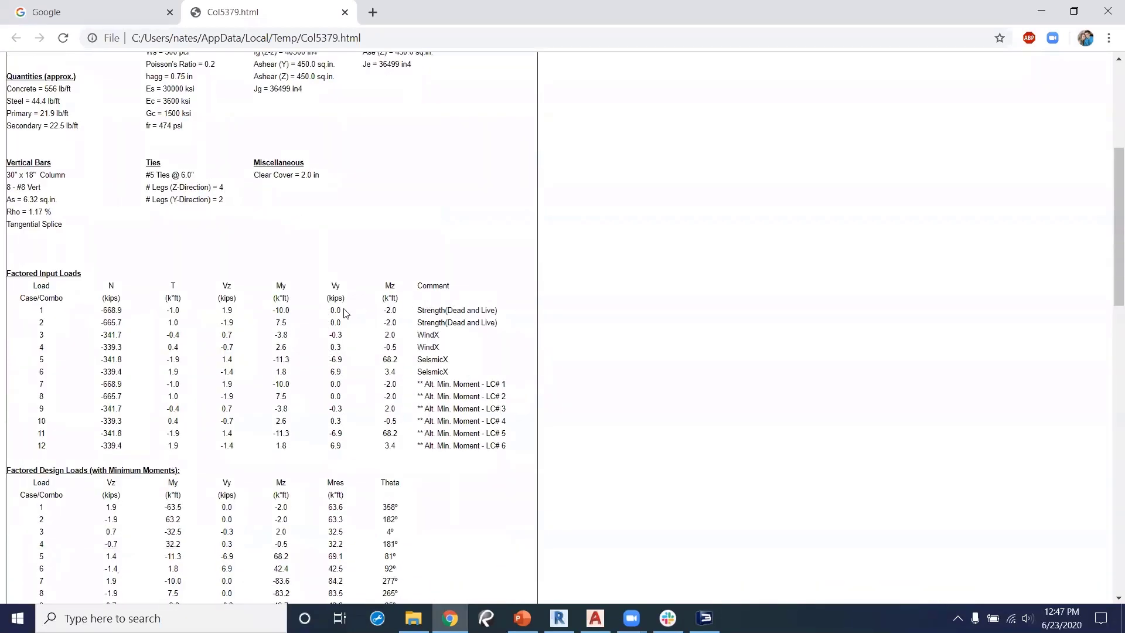
{"action": "scroll", "coordinate": [310, 353], "scroll_direction": "down", "scroll_amount": 2}
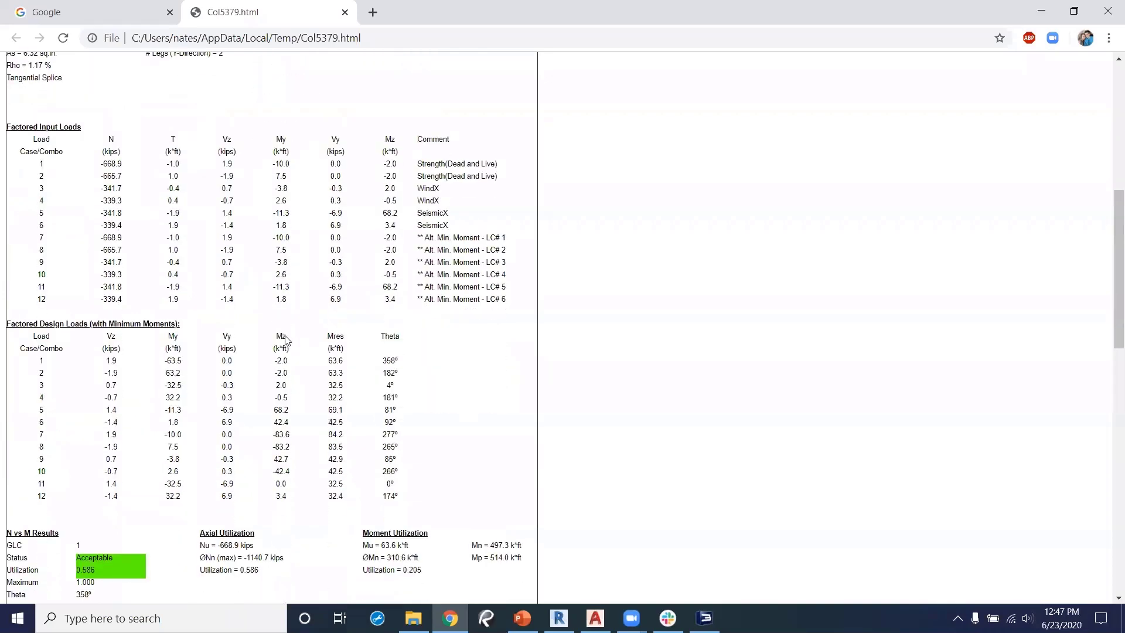
{"action": "scroll", "coordinate": [334, 287], "scroll_direction": "down", "scroll_amount": 3}
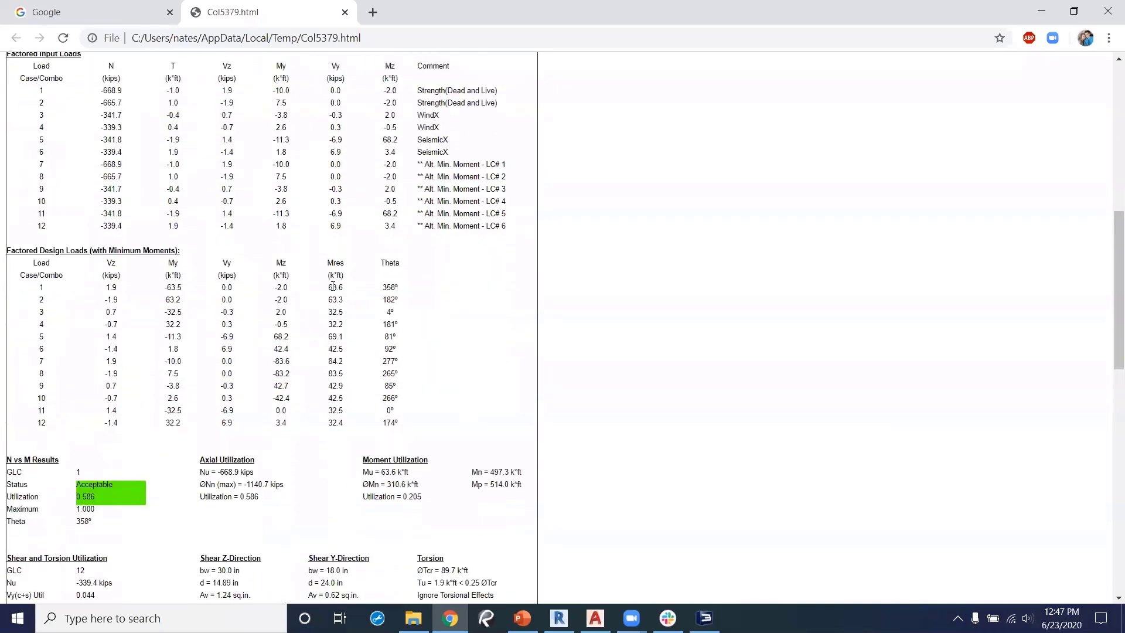
{"action": "scroll", "coordinate": [209, 312], "scroll_direction": "down", "scroll_amount": 2}
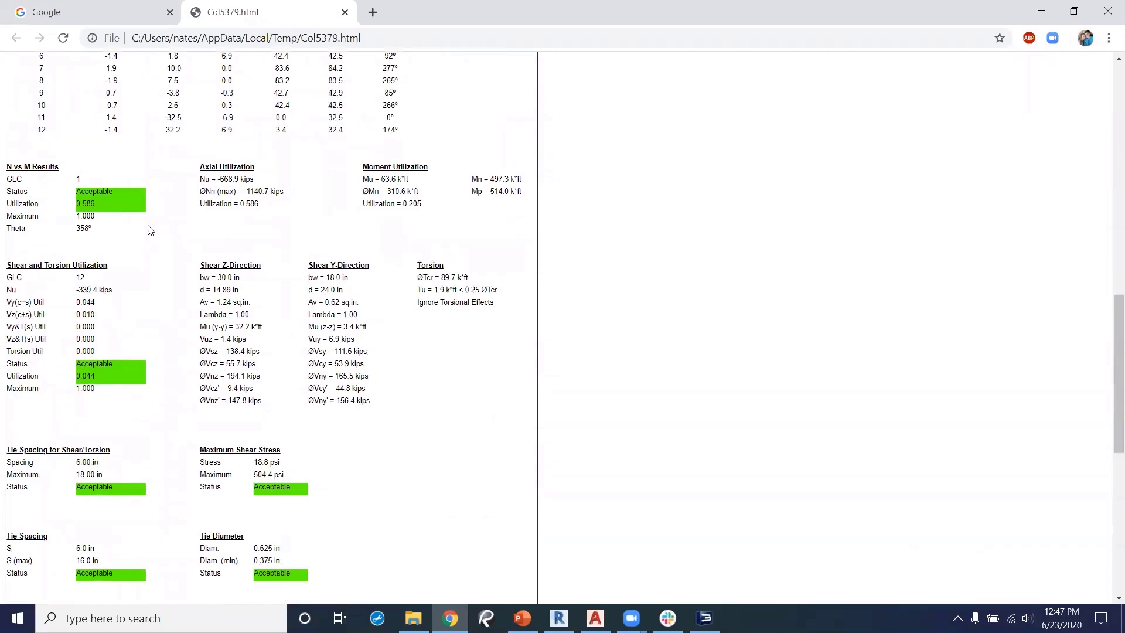
{"action": "scroll", "coordinate": [218, 191], "scroll_direction": "down", "scroll_amount": 1}
{"action": "scroll", "coordinate": [182, 191], "scroll_direction": "down", "scroll_amount": 2}
{"action": "scroll", "coordinate": [140, 229], "scroll_direction": "down", "scroll_amount": 1}
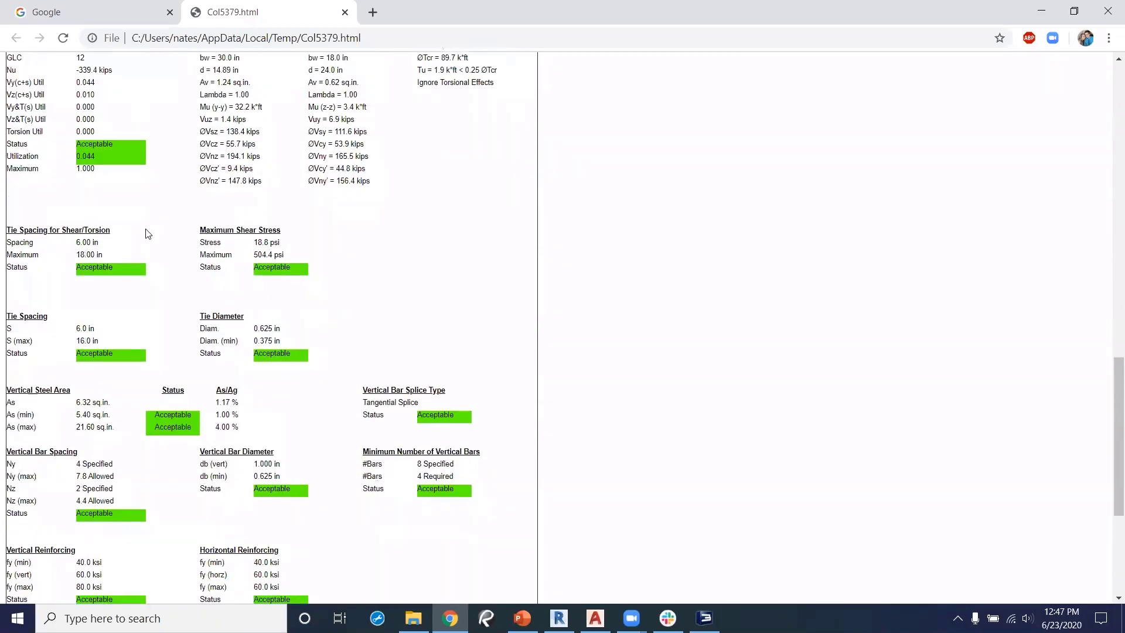
{"action": "scroll", "coordinate": [293, 264], "scroll_direction": "down", "scroll_amount": 2}
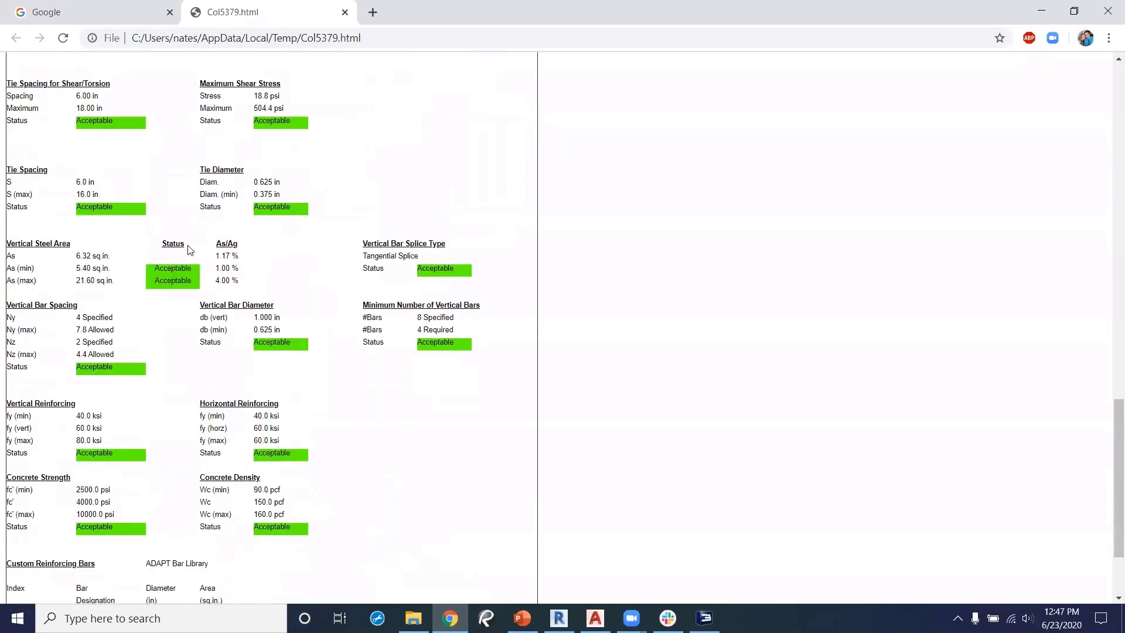
{"action": "scroll", "coordinate": [189, 251], "scroll_direction": "down", "scroll_amount": 1}
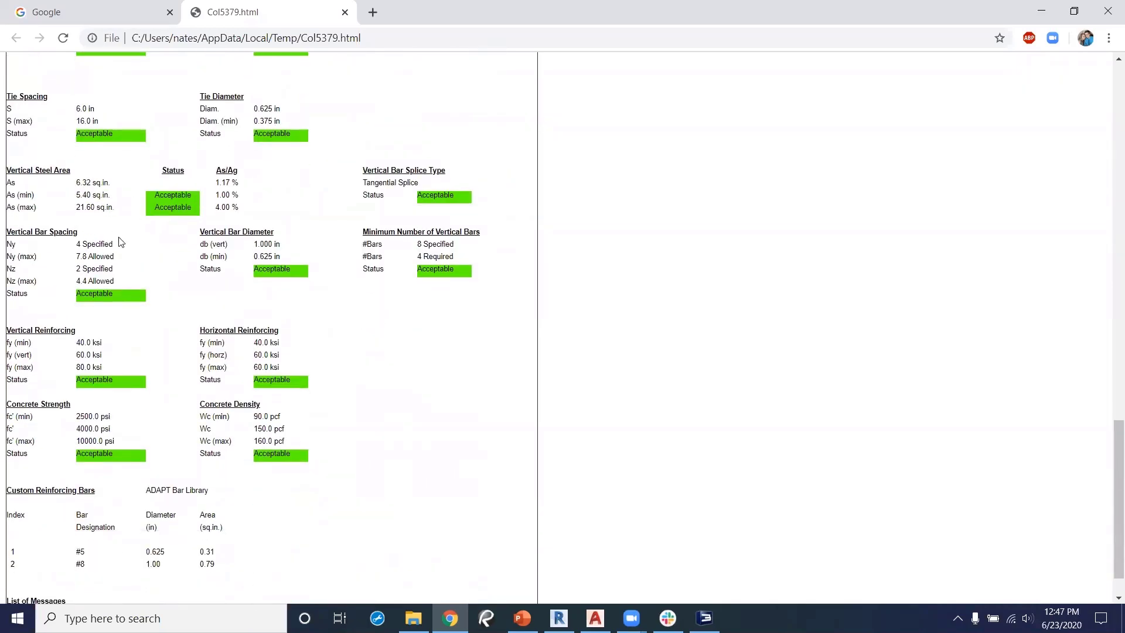
{"action": "scroll", "coordinate": [125, 245], "scroll_direction": "down", "scroll_amount": 1}
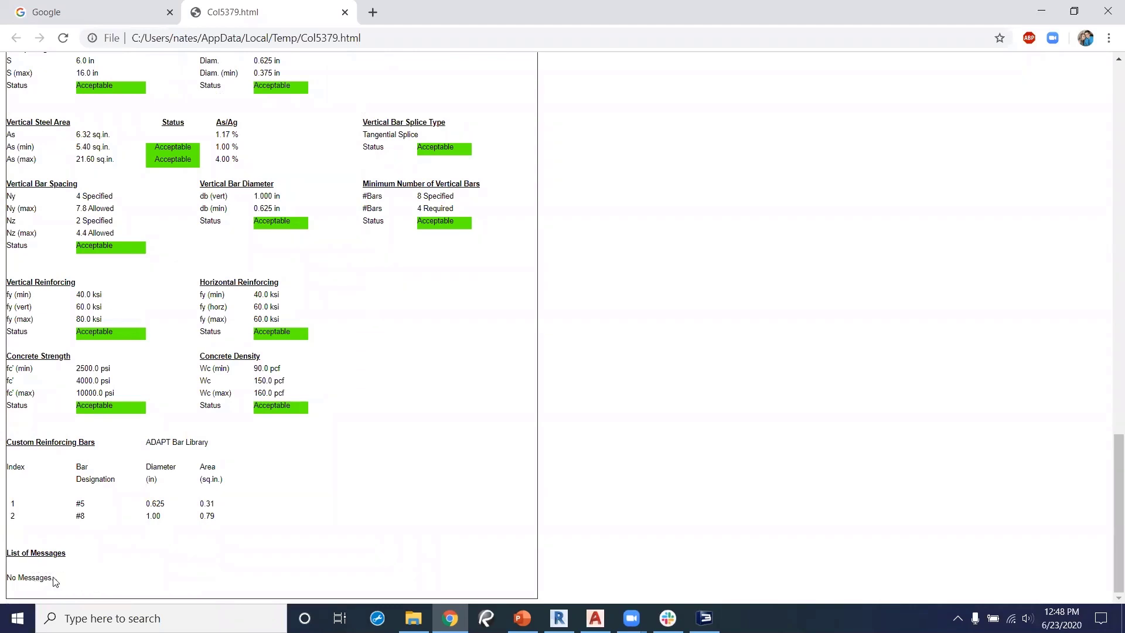
{"action": "left_click", "coordinate": [1104, 13]}
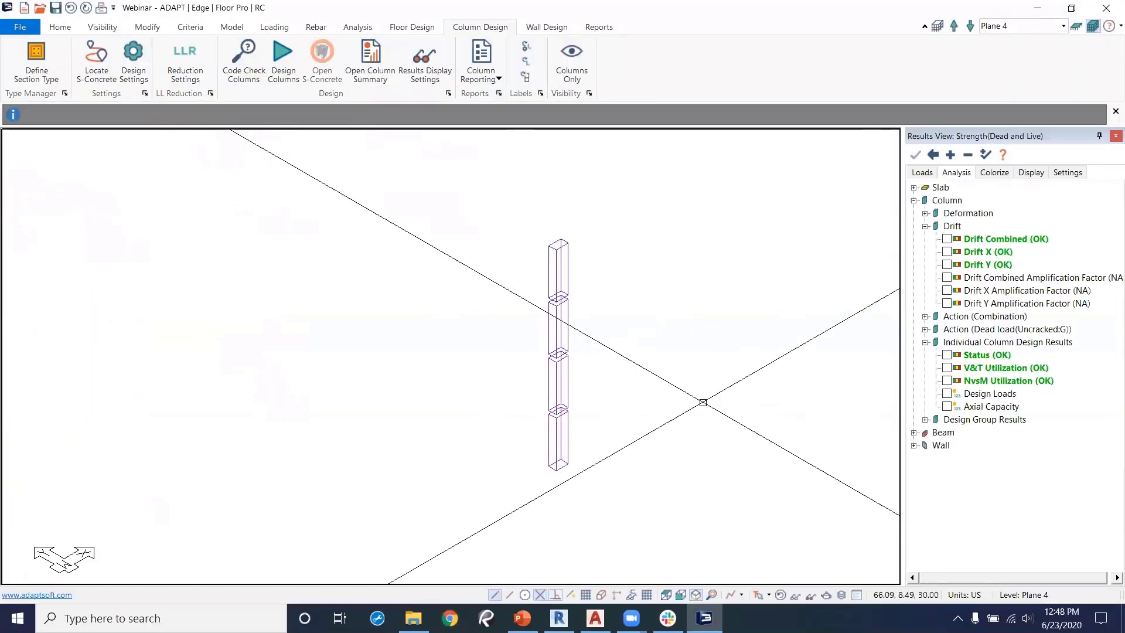
Restore the default display of the whole building and isolate the walls on all levels.
{"action": "left_click", "coordinate": [780, 595]}
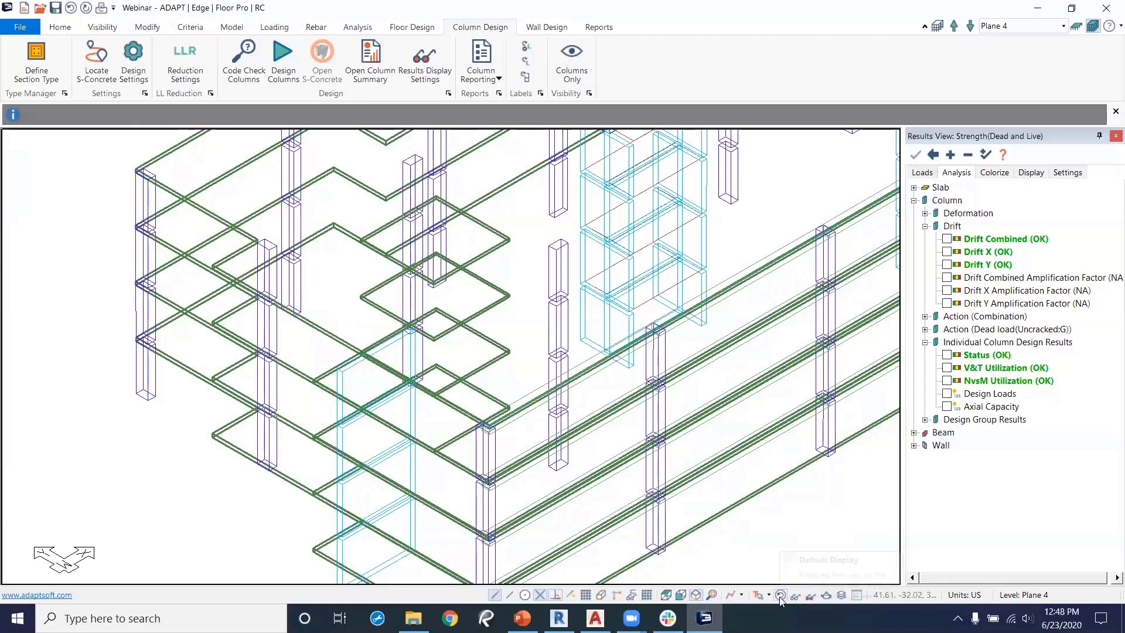
{"action": "left_click", "coordinate": [544, 30]}
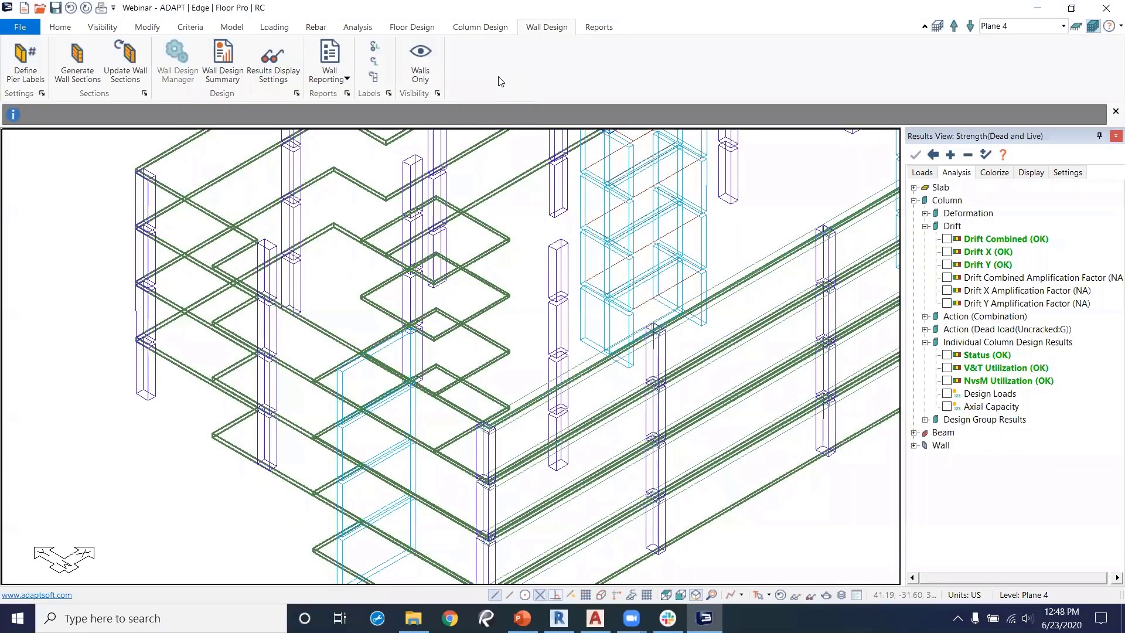
{"action": "left_click", "coordinate": [420, 62]}
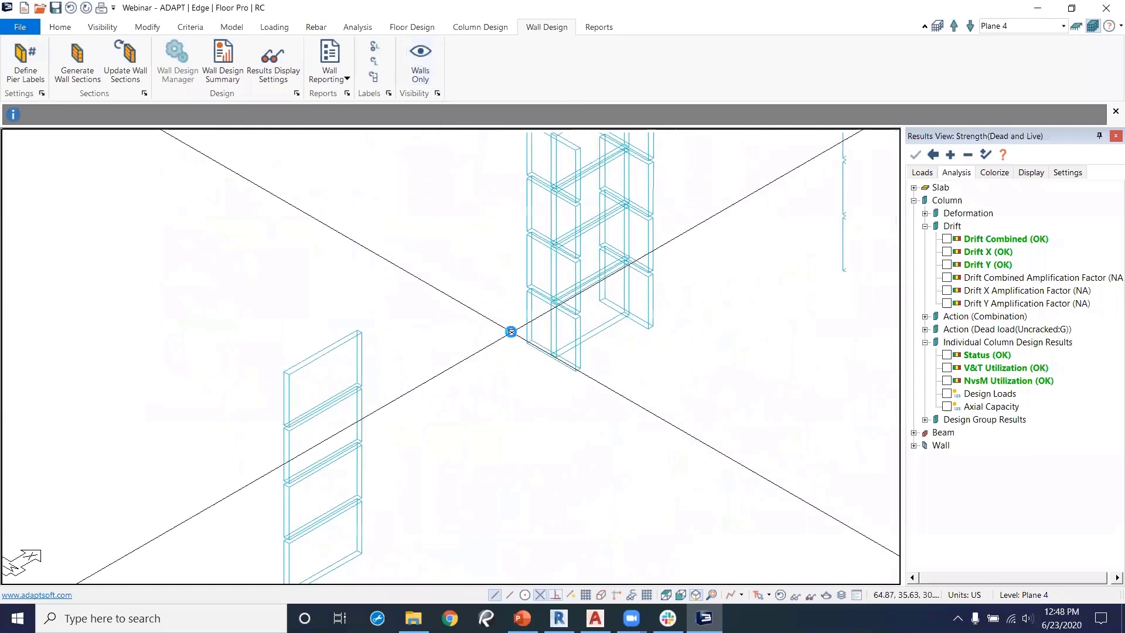
{"action": "scroll", "coordinate": [445, 393], "scroll_direction": "down", "scroll_amount": 1}
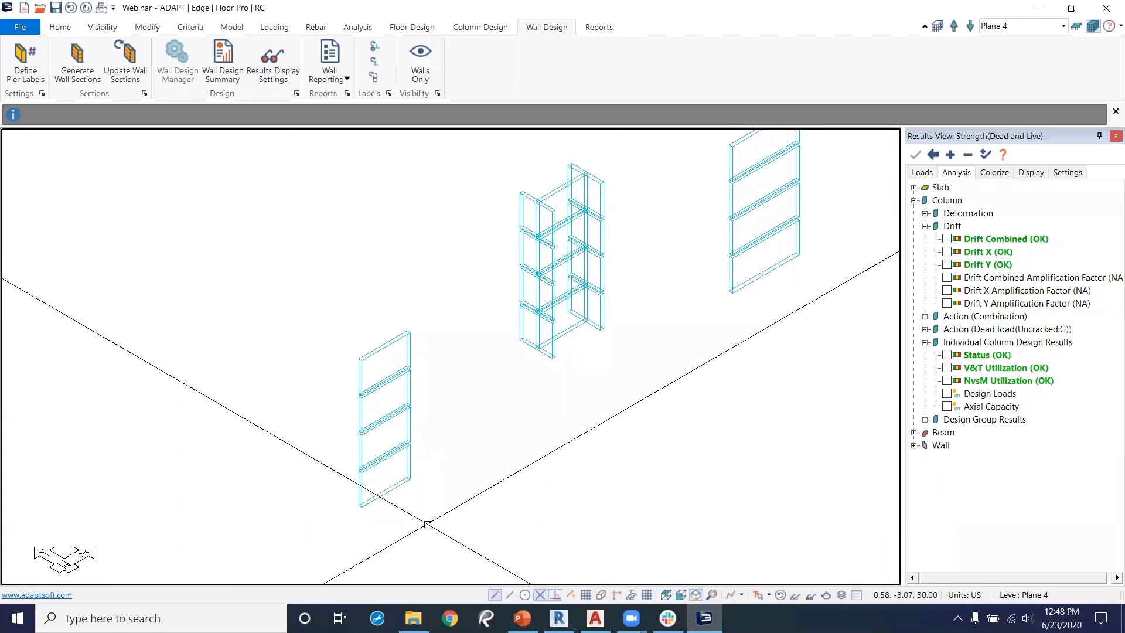
Assign pier label P1 to the front four-storey stack of single walls and verify the label in the top wall's properties.
{"action": "left_click_drag", "start_coordinate": [427, 526], "coordinate": [327, 311]}
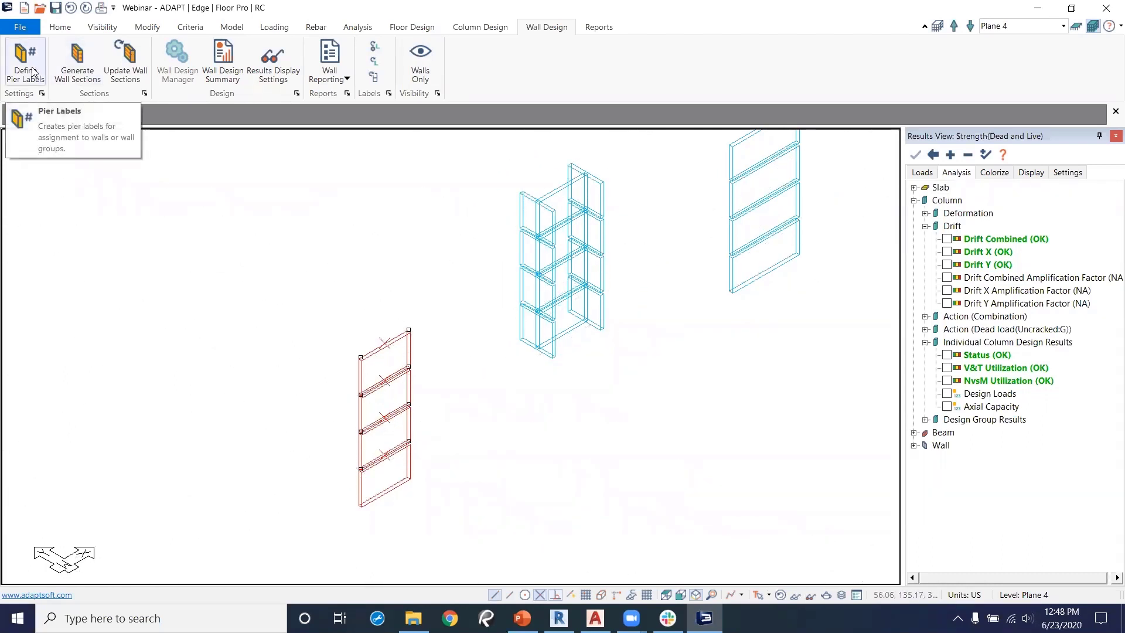
{"action": "left_click", "coordinate": [32, 71]}
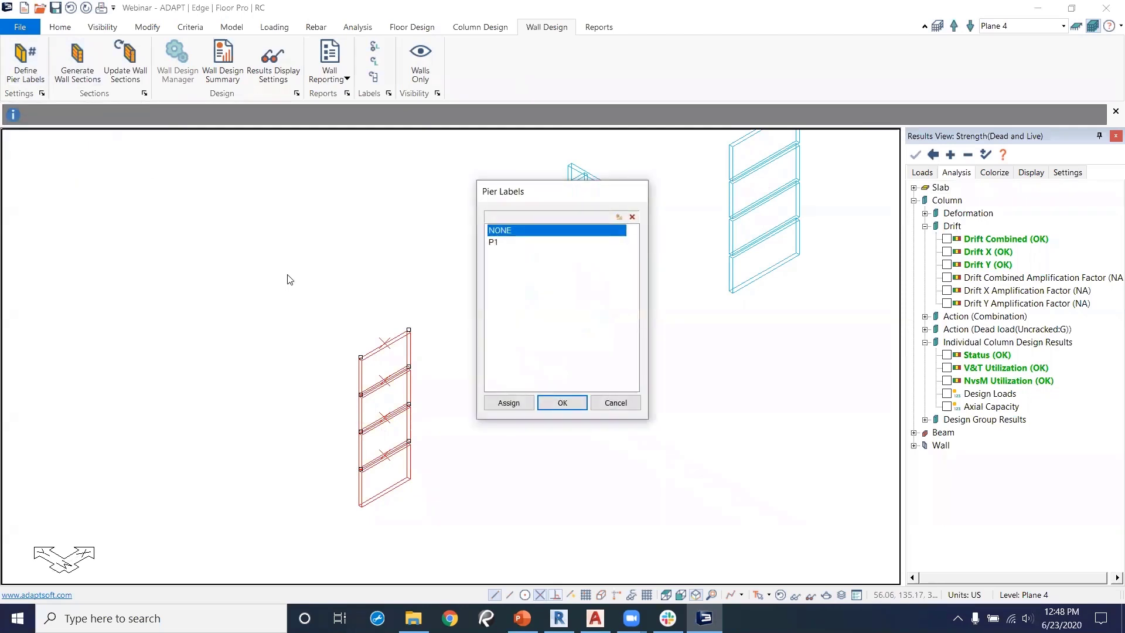
{"action": "left_click", "coordinate": [498, 244]}
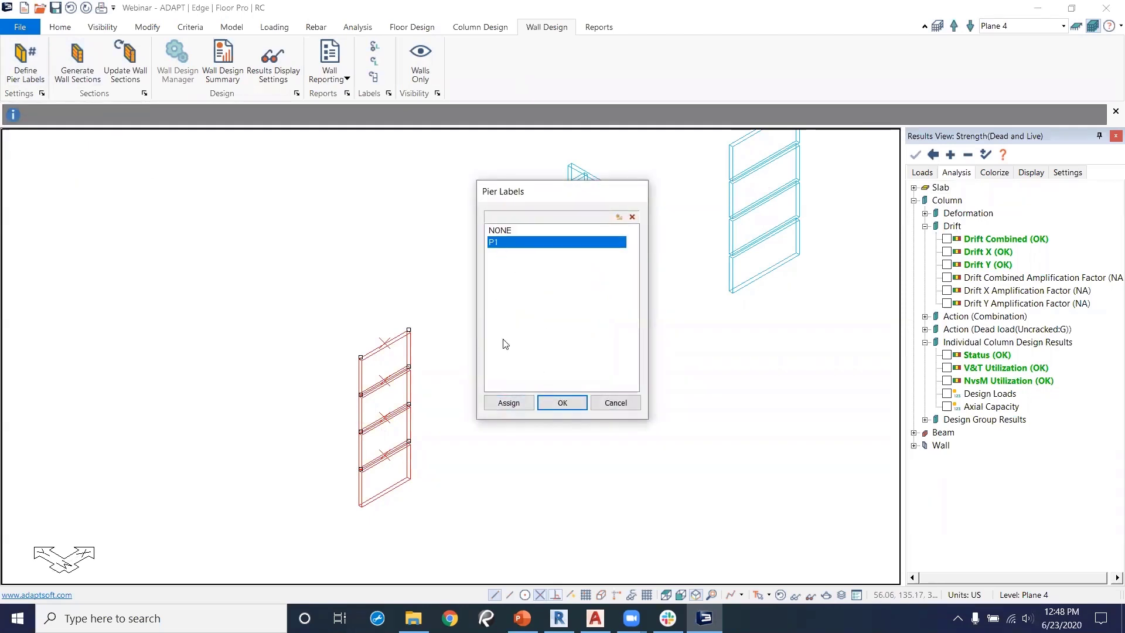
{"action": "left_click", "coordinate": [507, 405]}
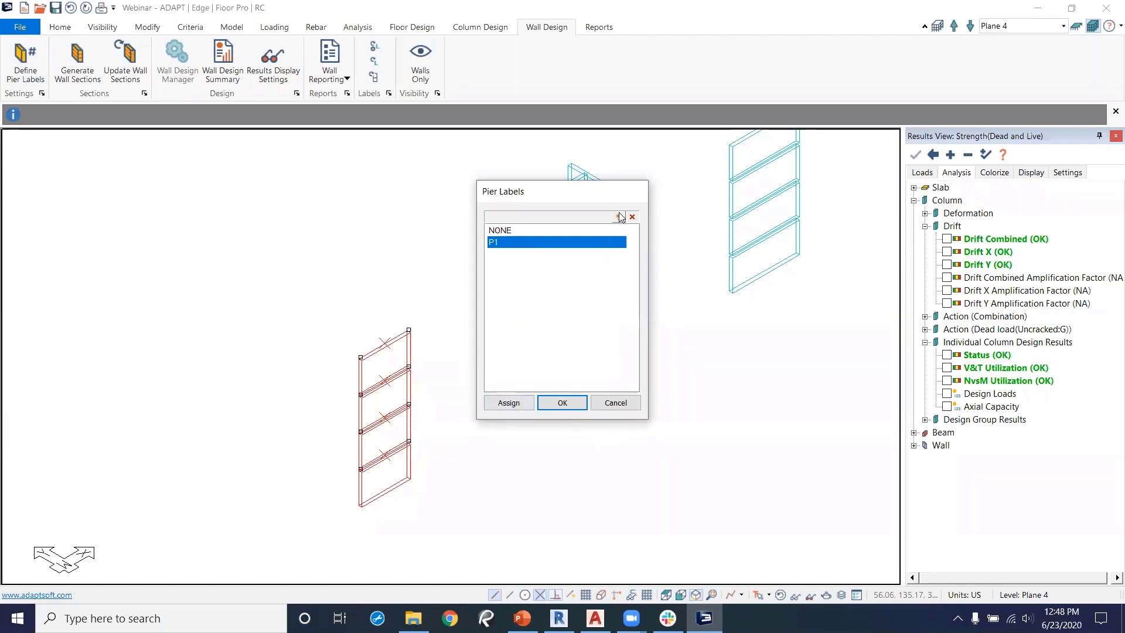
{"action": "left_click", "coordinate": [509, 403]}
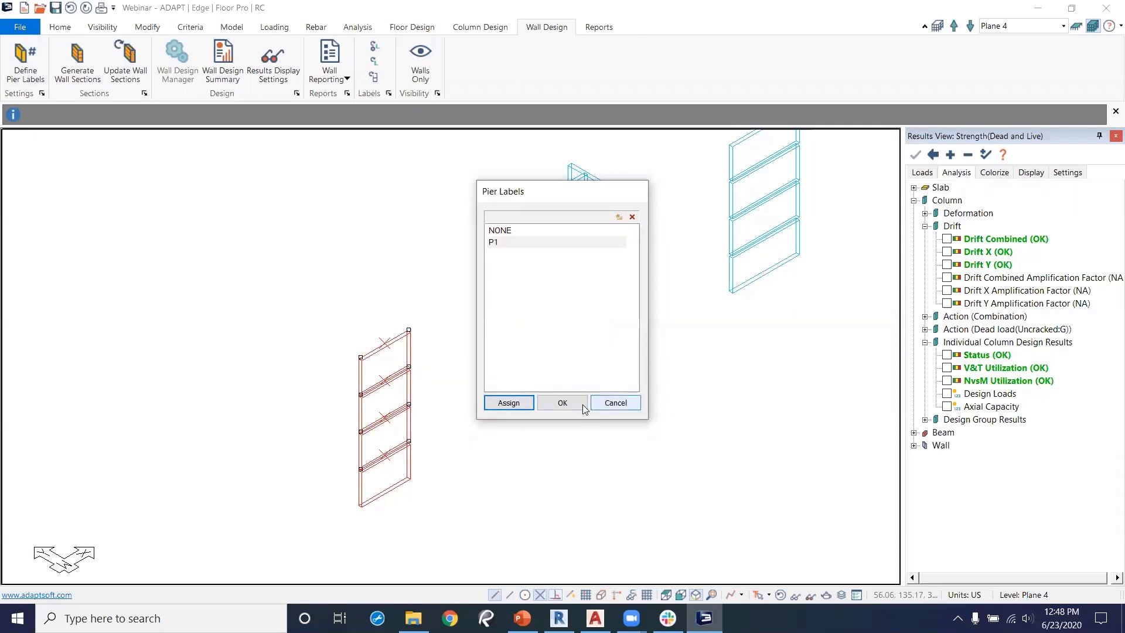
{"action": "left_click", "coordinate": [564, 404]}
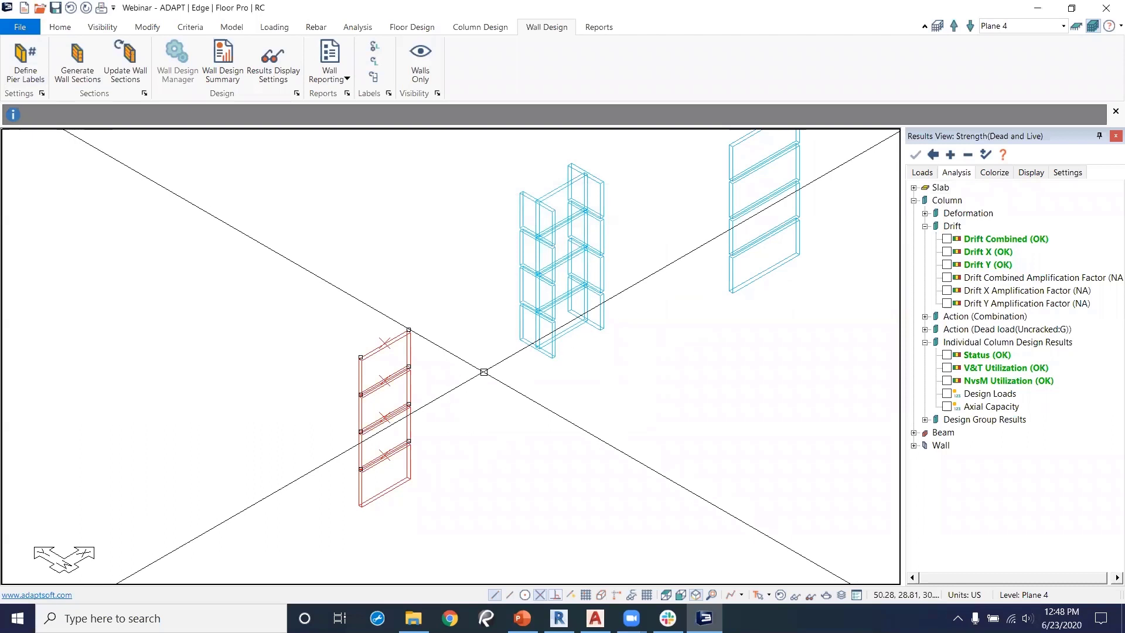
{"action": "double_click", "coordinate": [405, 346]}
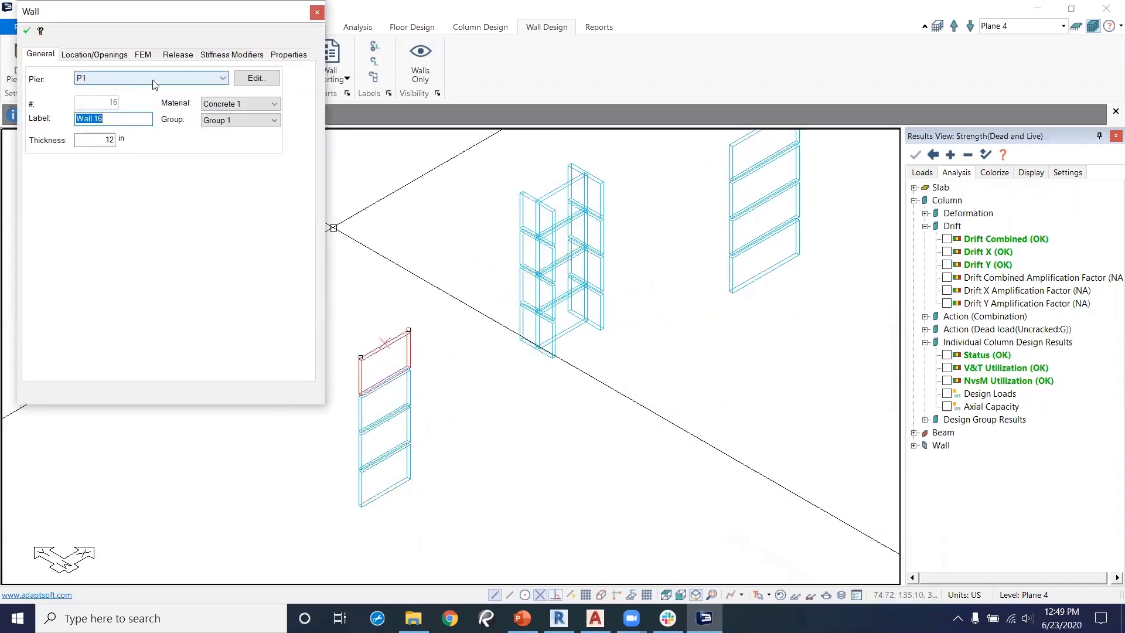
{"action": "left_click", "coordinate": [318, 13]}
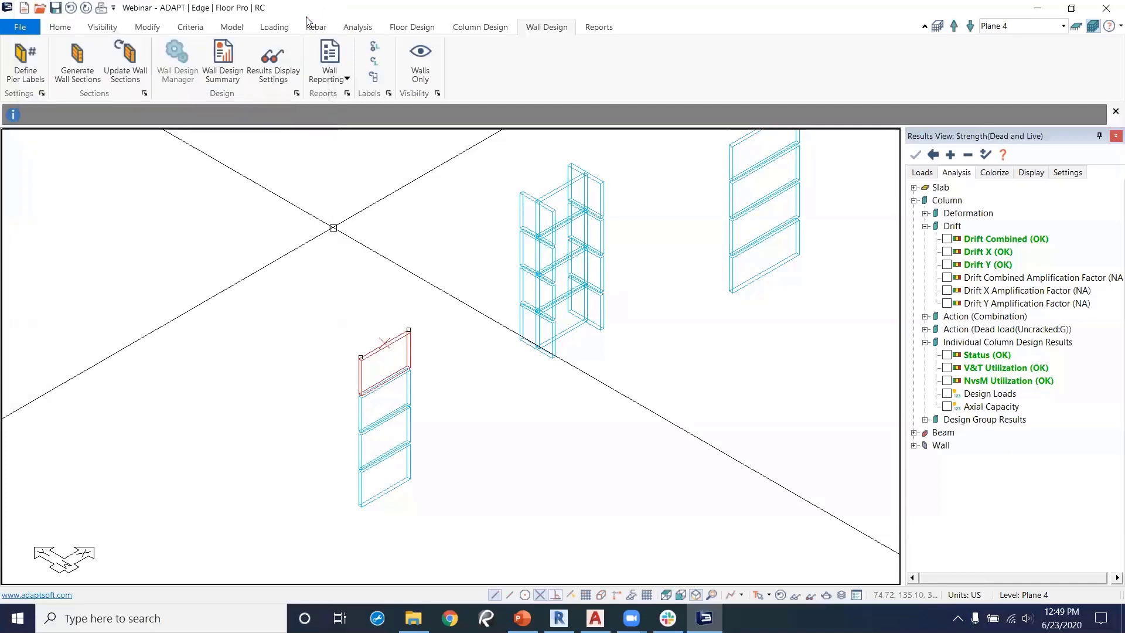
Generate wall design sections for every wall in the P1 stack and clear the selection.
{"action": "left_click", "coordinate": [78, 59]}
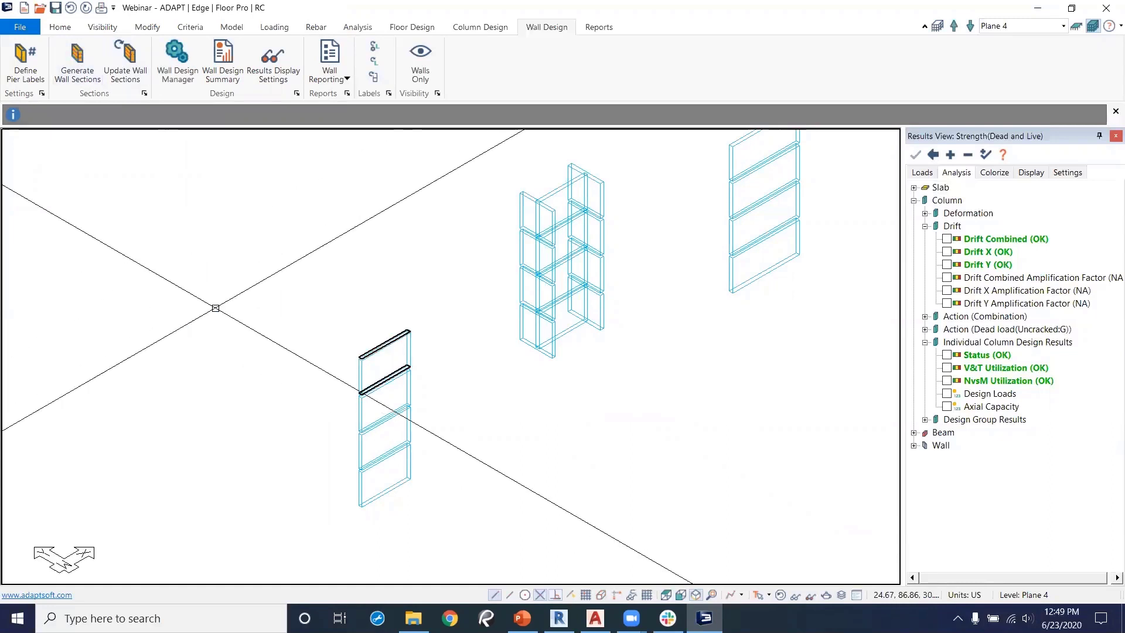
{"action": "left_click", "coordinate": [78, 58]}
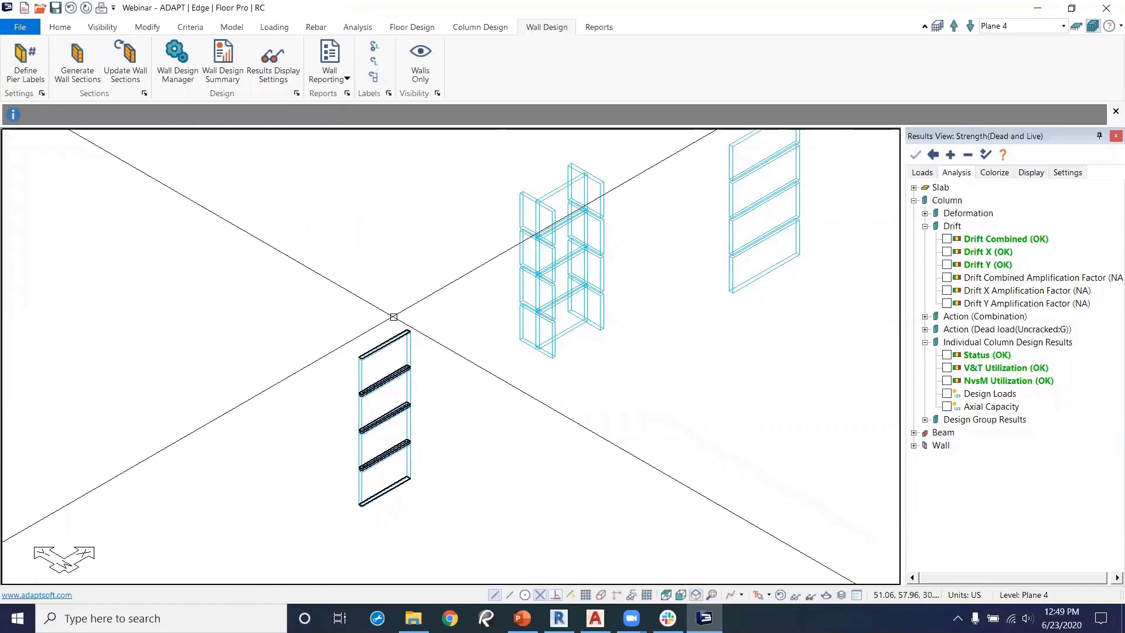
{"action": "left_click", "coordinate": [412, 345]}
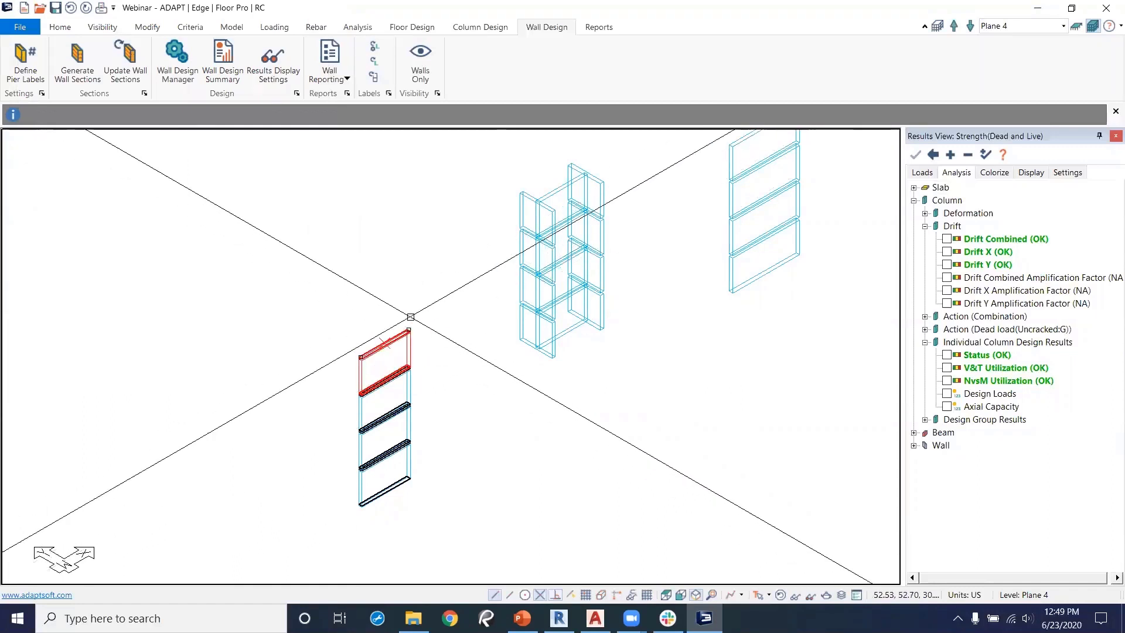
{"action": "key", "text": "Escape"}
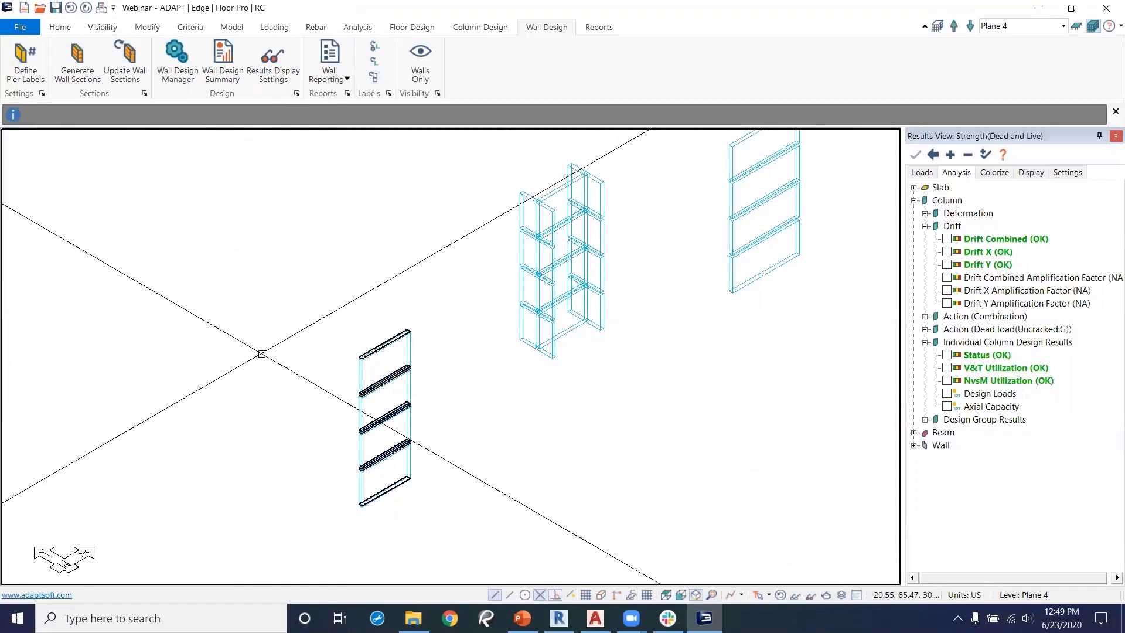
In the wall design manager, review section L4_Top_16's boundary method and set its unsupported wall height to 10 ft.
{"action": "left_click", "coordinate": [175, 67]}
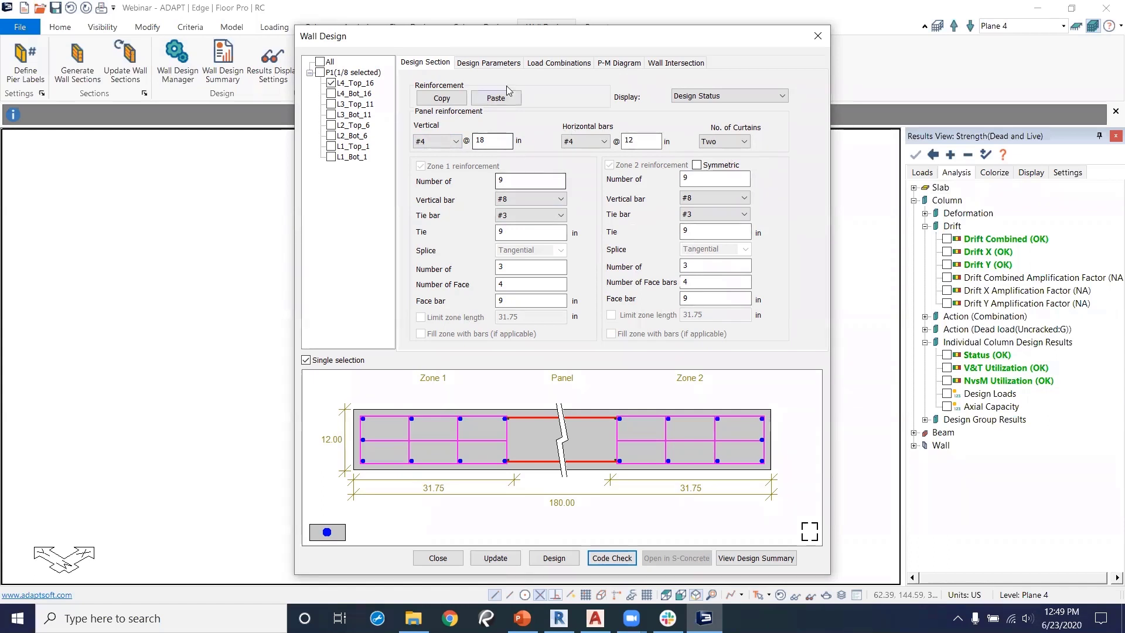
{"action": "left_click", "coordinate": [504, 63]}
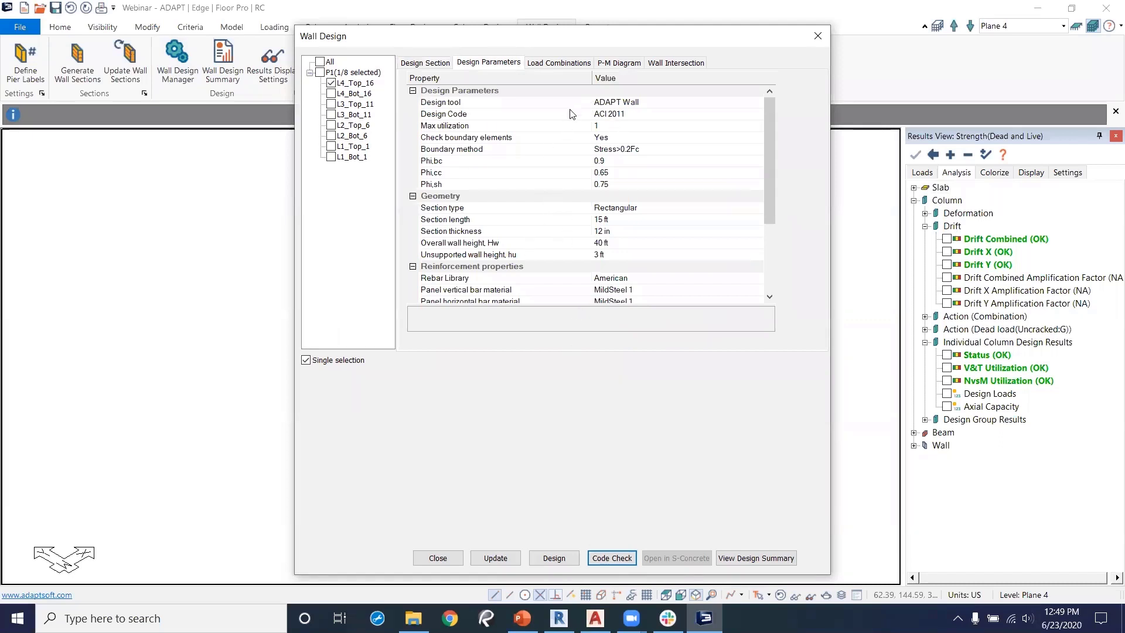
{"action": "left_click", "coordinate": [640, 150]}
{"action": "left_click", "coordinate": [640, 150]}
{"action": "left_click", "coordinate": [651, 150]}
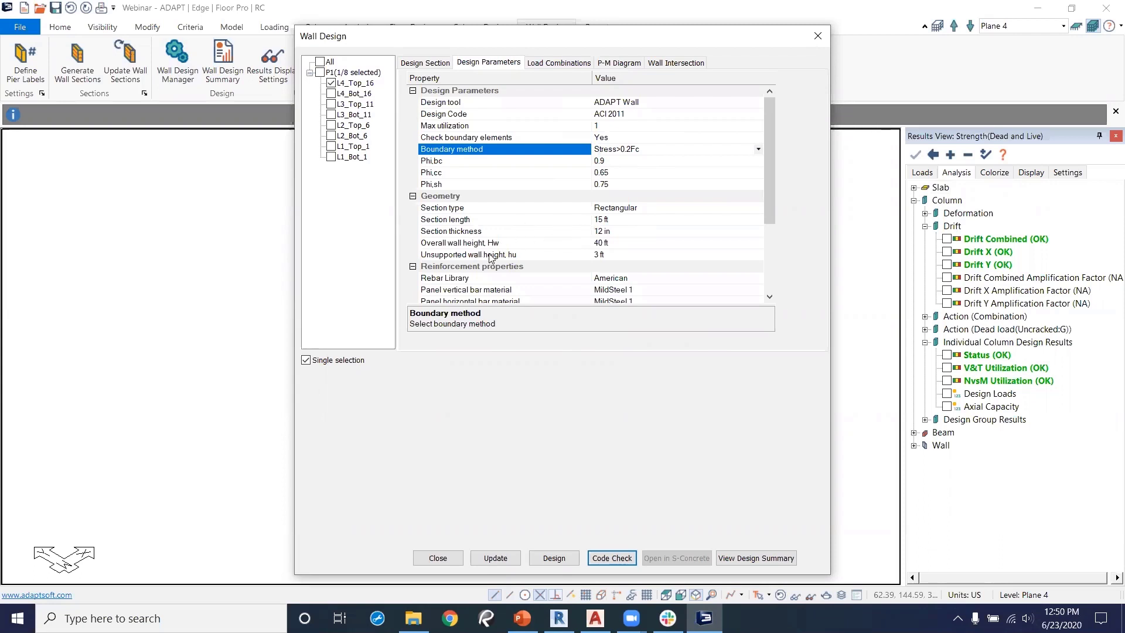
{"action": "left_click", "coordinate": [598, 254]}
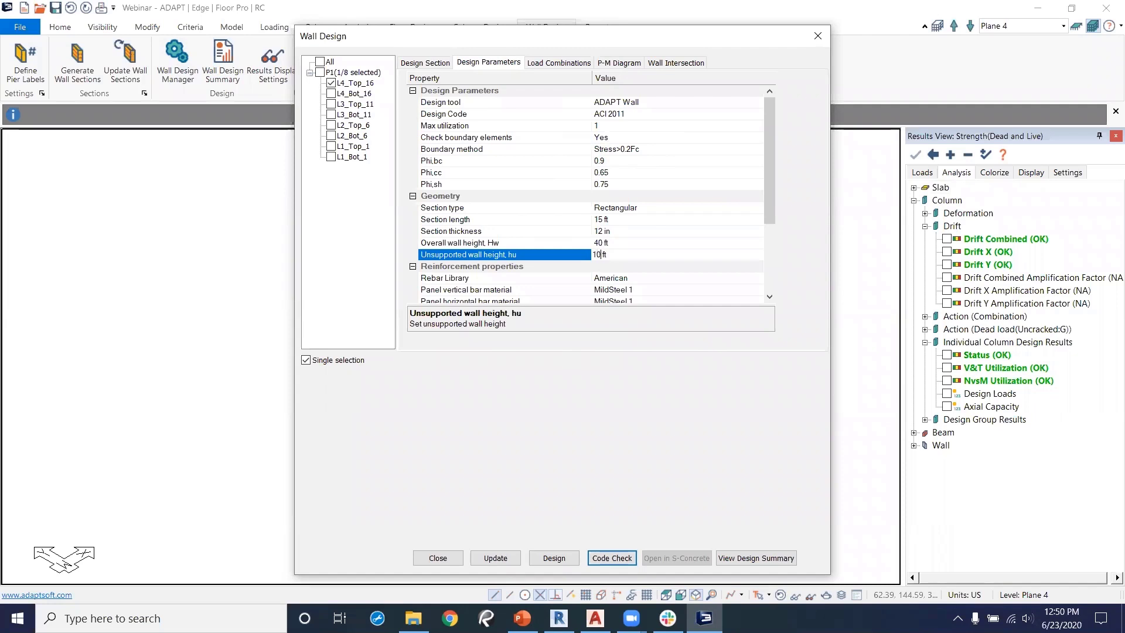
{"action": "left_click", "coordinate": [697, 243]}
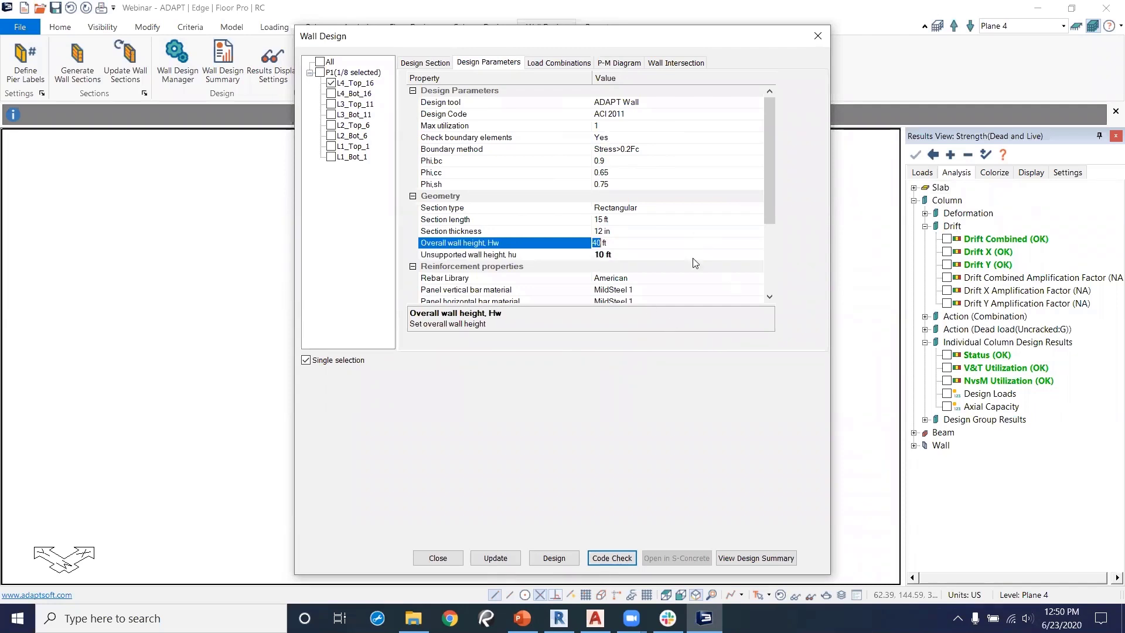
Review the load combinations and P-M diagram of section L4_Top_16, and return to its section reinforcement.
{"action": "left_click", "coordinate": [570, 65]}
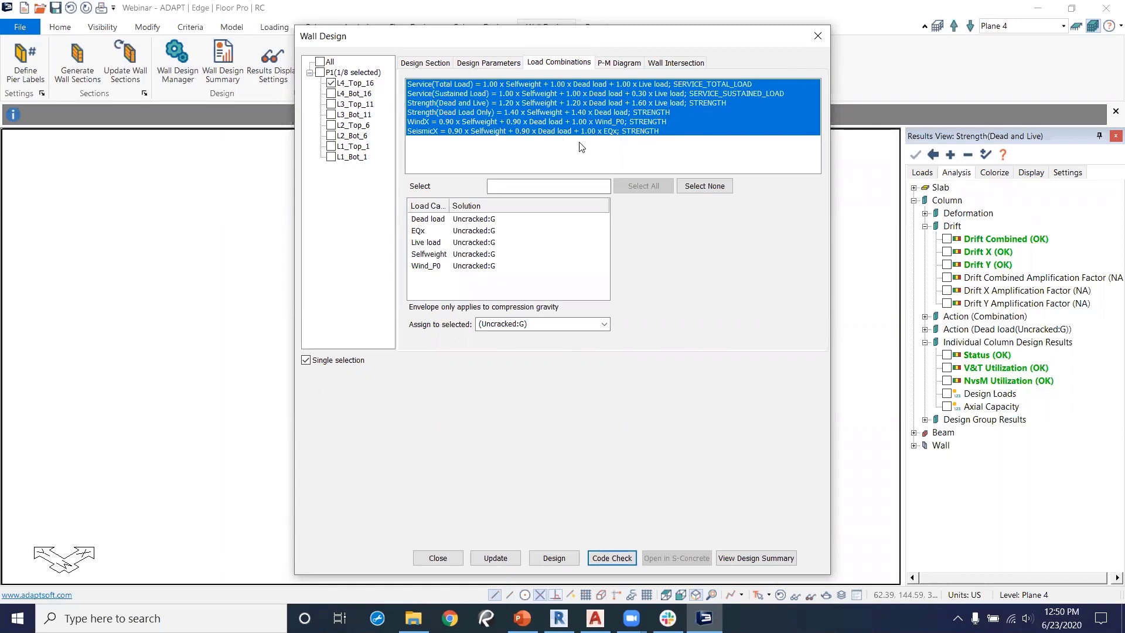
{"action": "left_click", "coordinate": [617, 63]}
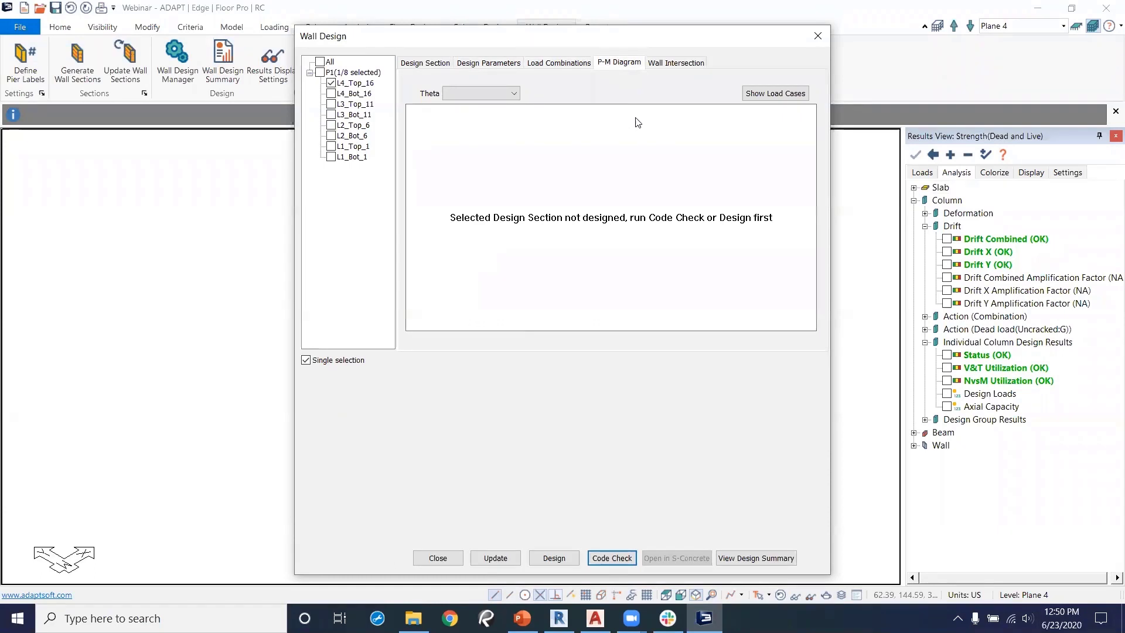
{"action": "left_click", "coordinate": [554, 65]}
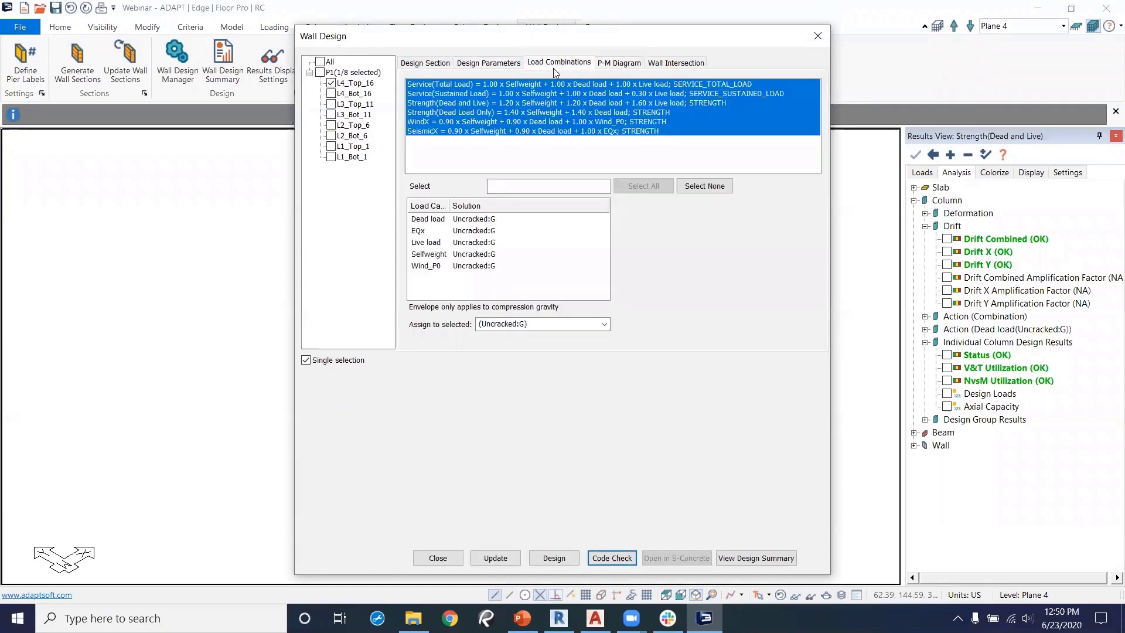
{"action": "left_click", "coordinate": [431, 63]}
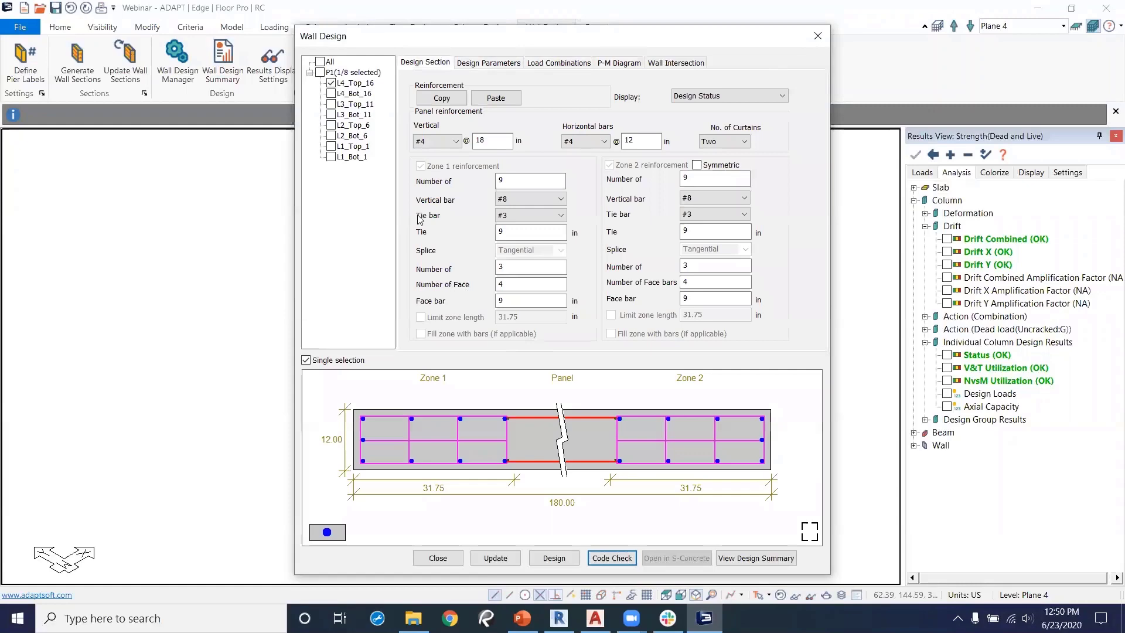
Choose section L1_Bot_1 and compare its simplified and to-scale previews, ending on the detailed bar layout.
{"action": "left_click", "coordinate": [331, 157]}
{"action": "left_click_drag", "start_coordinate": [530, 44], "coordinate": [639, 46]}
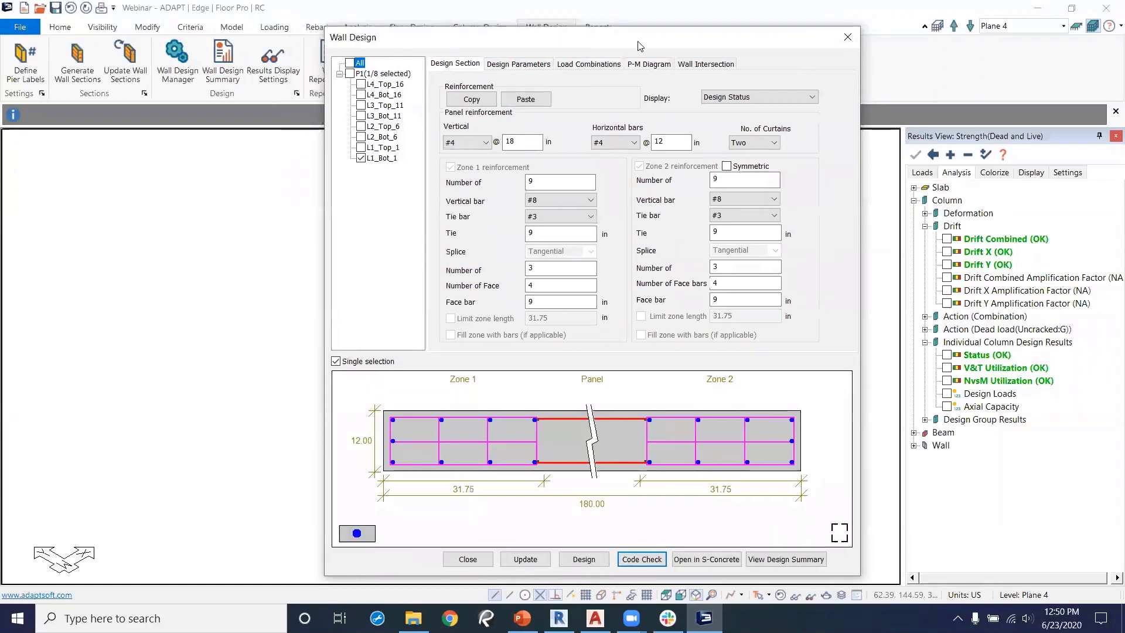
{"action": "left_click", "coordinate": [443, 540]}
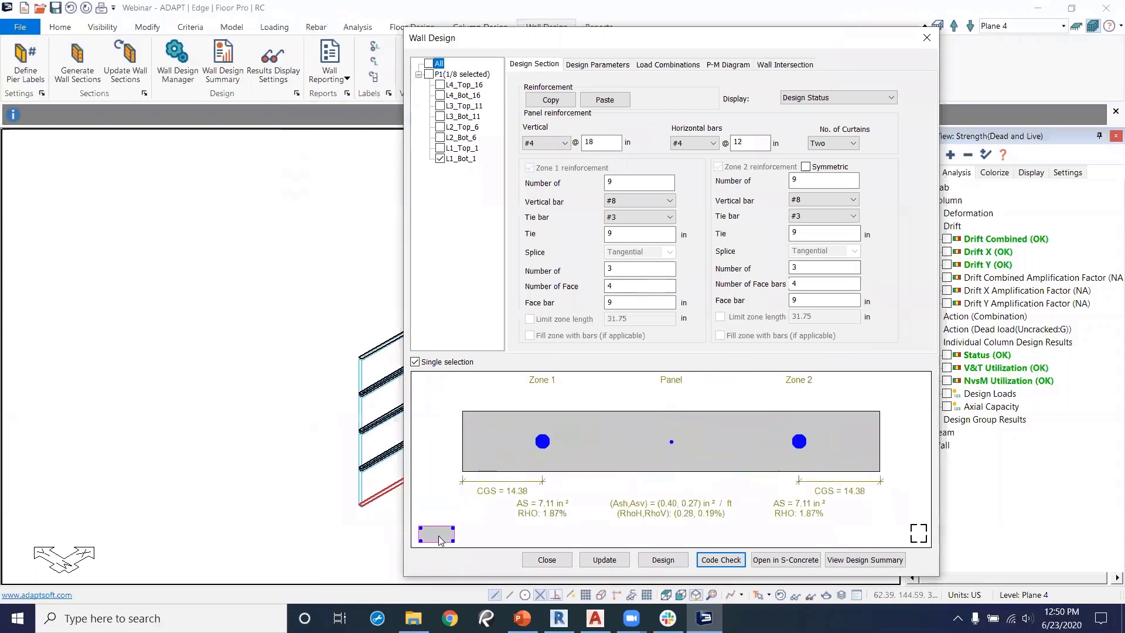
{"action": "left_click", "coordinate": [920, 533]}
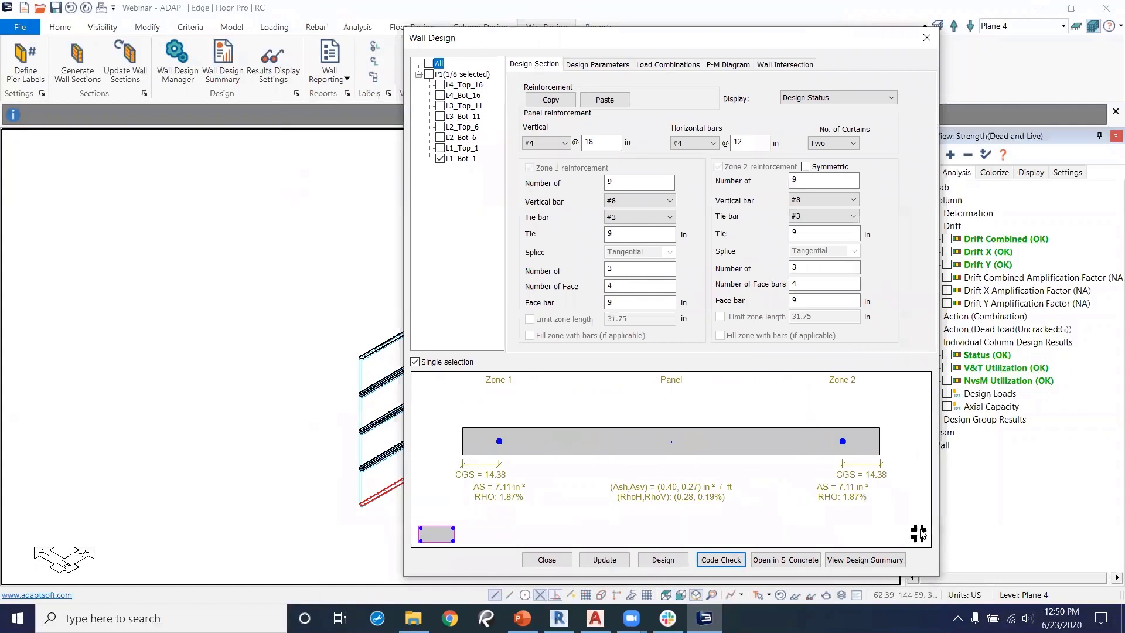
{"action": "left_click", "coordinate": [919, 533]}
{"action": "left_click", "coordinate": [447, 533]}
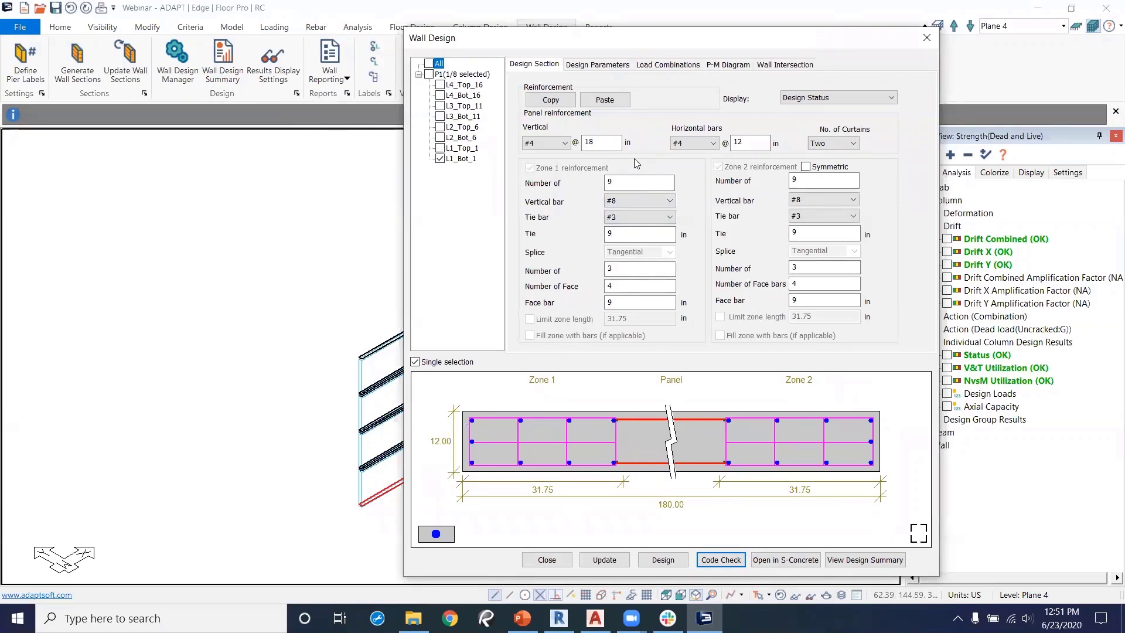
Set L1_Bot_1's zone 1 reinforcement to 8 vertical bars in 2 curtains and the panel reinforcement to one curtain.
{"action": "double_click", "coordinate": [621, 182]}
{"action": "type", "text": "8"}
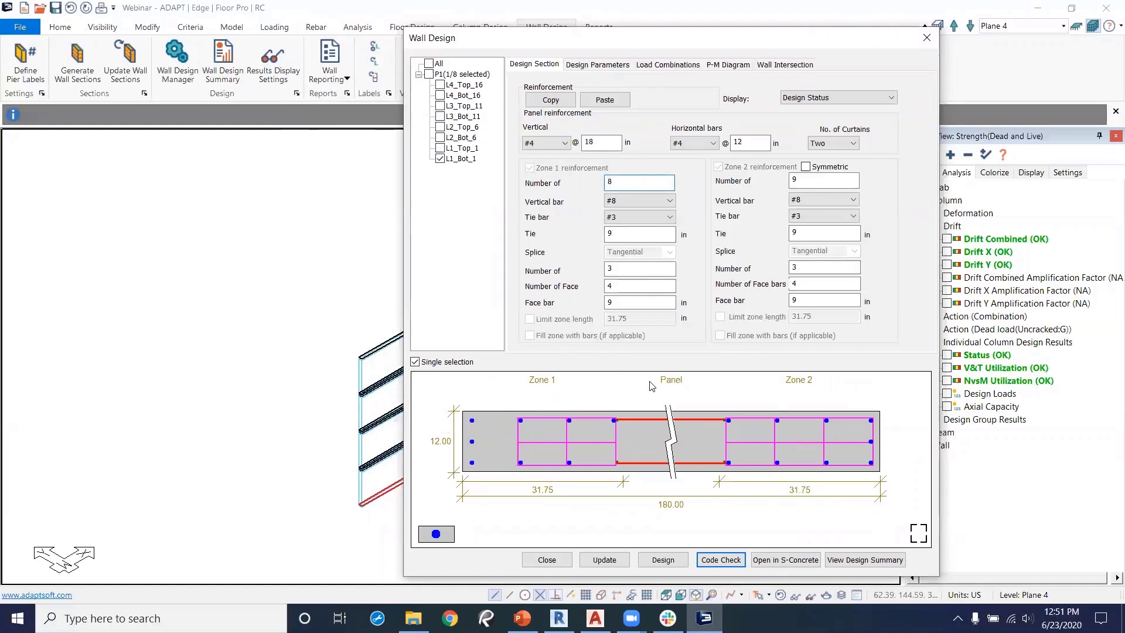
{"action": "left_click", "coordinate": [629, 271]}
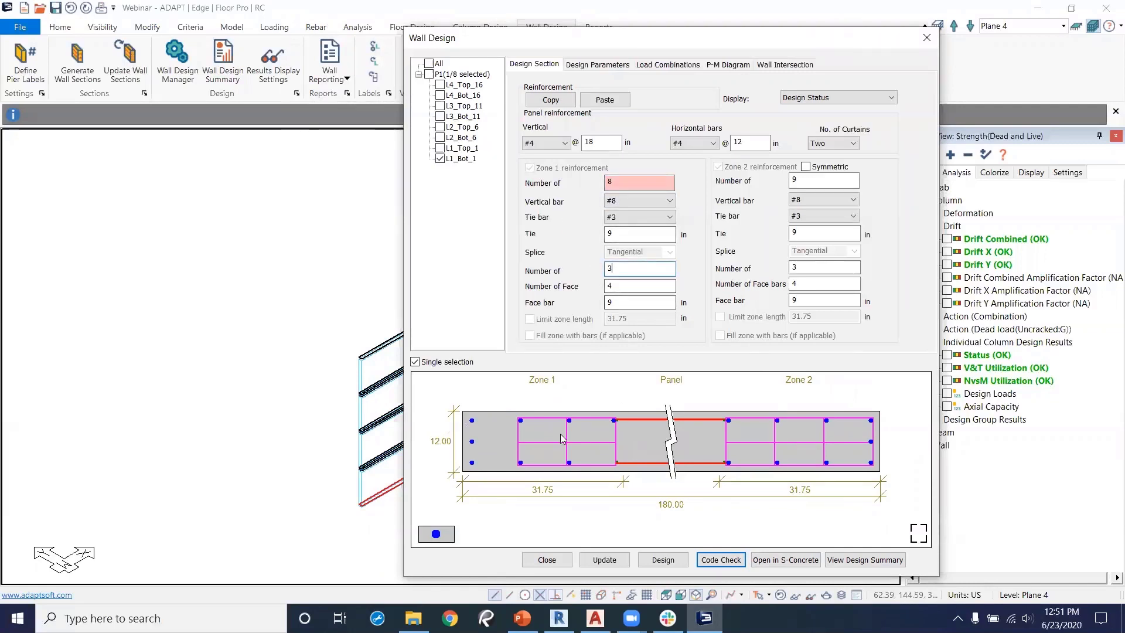
{"action": "left_click", "coordinate": [560, 472]}
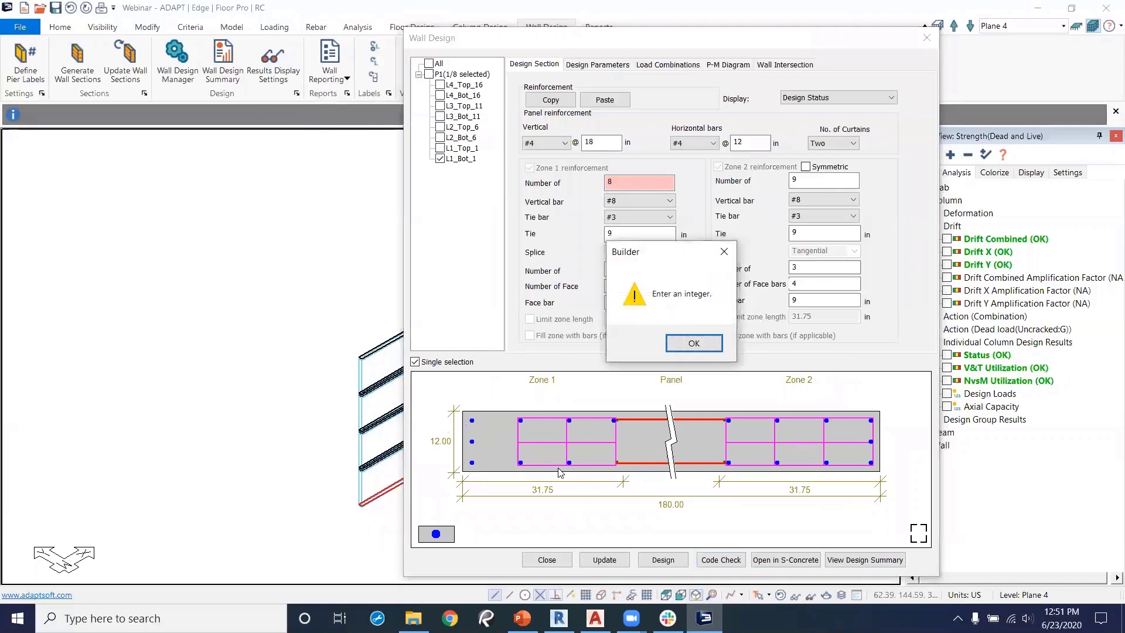
{"action": "left_click", "coordinate": [694, 342]}
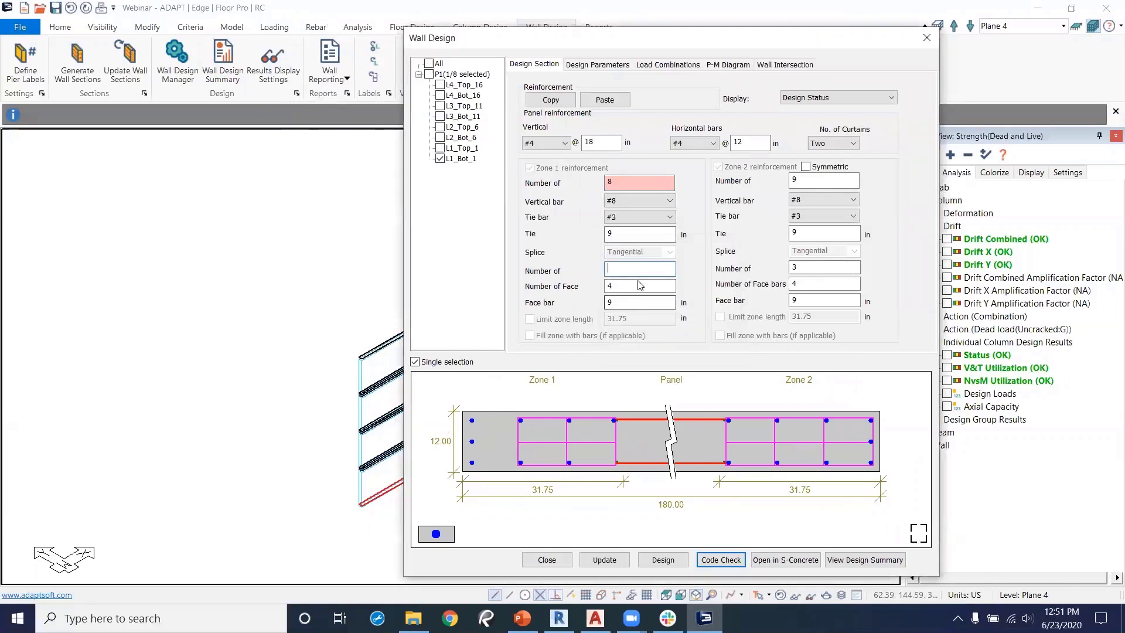
{"action": "type", "text": "2"}
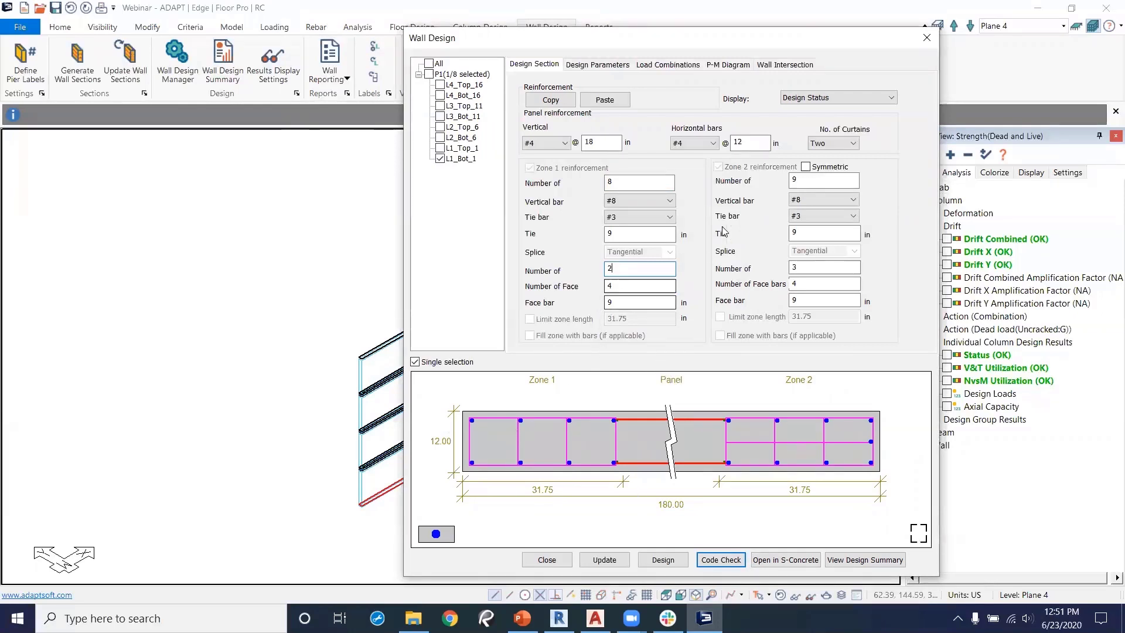
{"action": "left_click", "coordinate": [845, 145]}
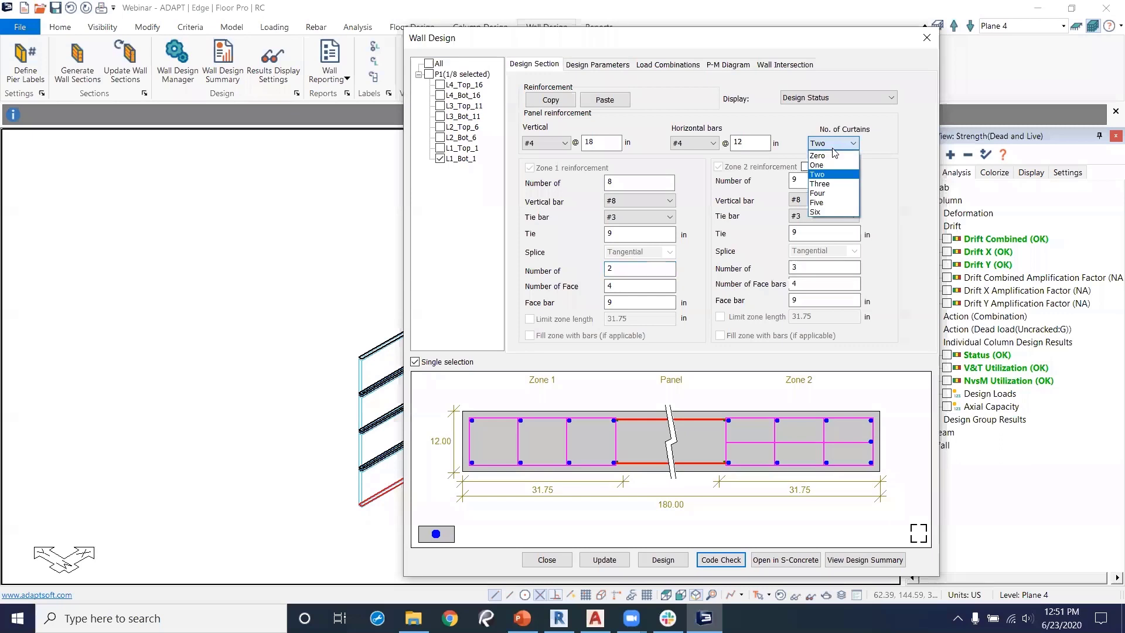
{"action": "left_click", "coordinate": [836, 165]}
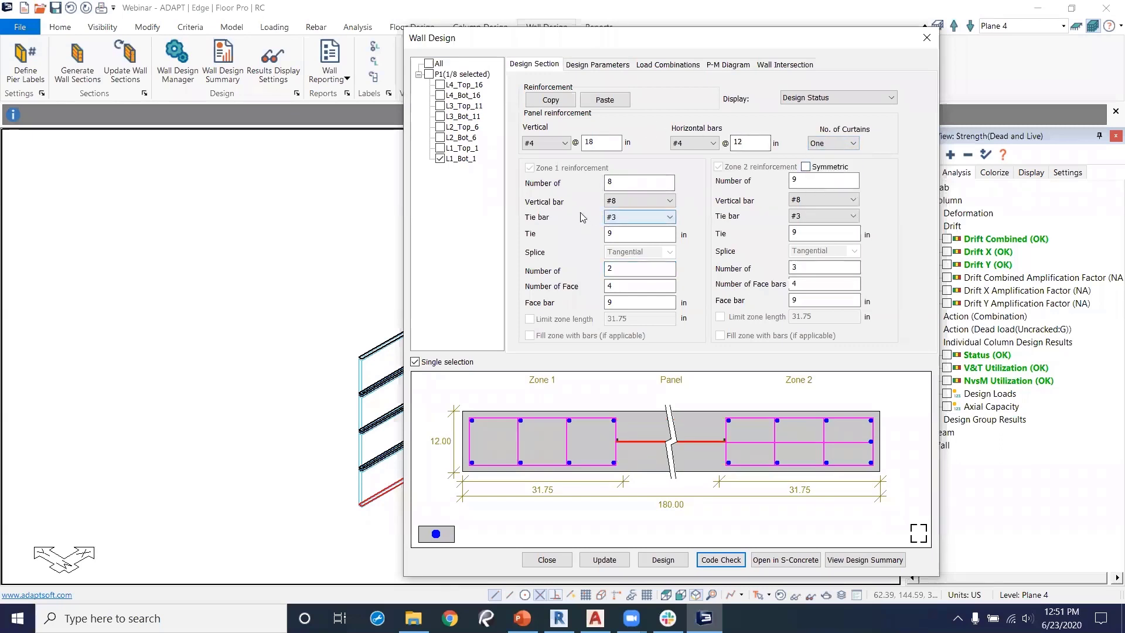
Code-check section L1_Bot_1 and open its design summary report.
{"action": "left_click", "coordinate": [721, 560]}
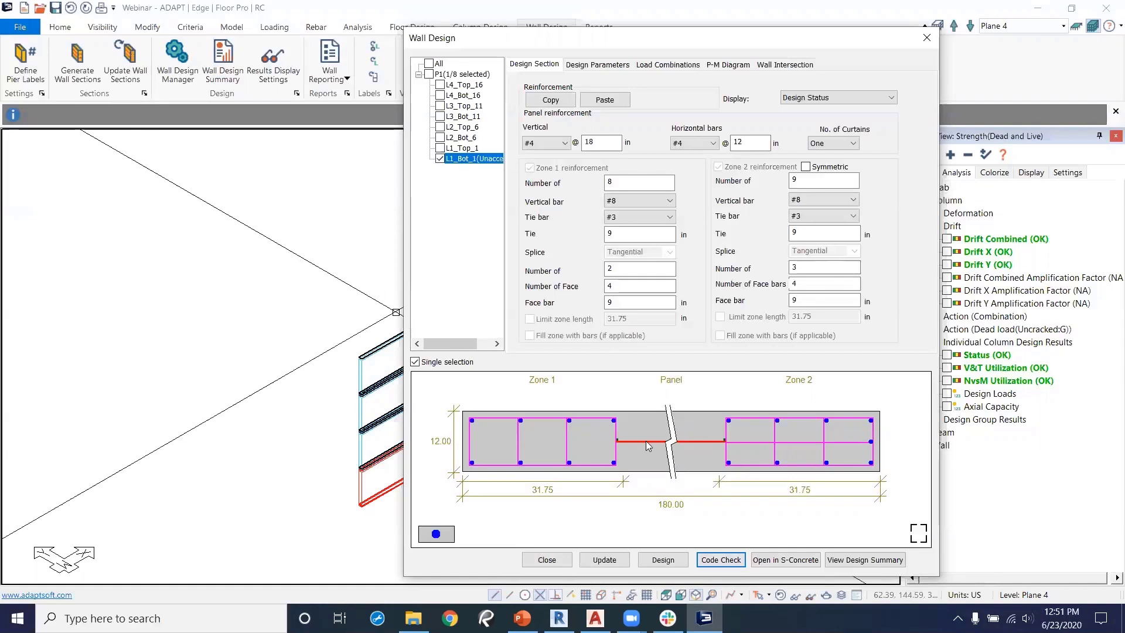
{"action": "left_click", "coordinate": [873, 561]}
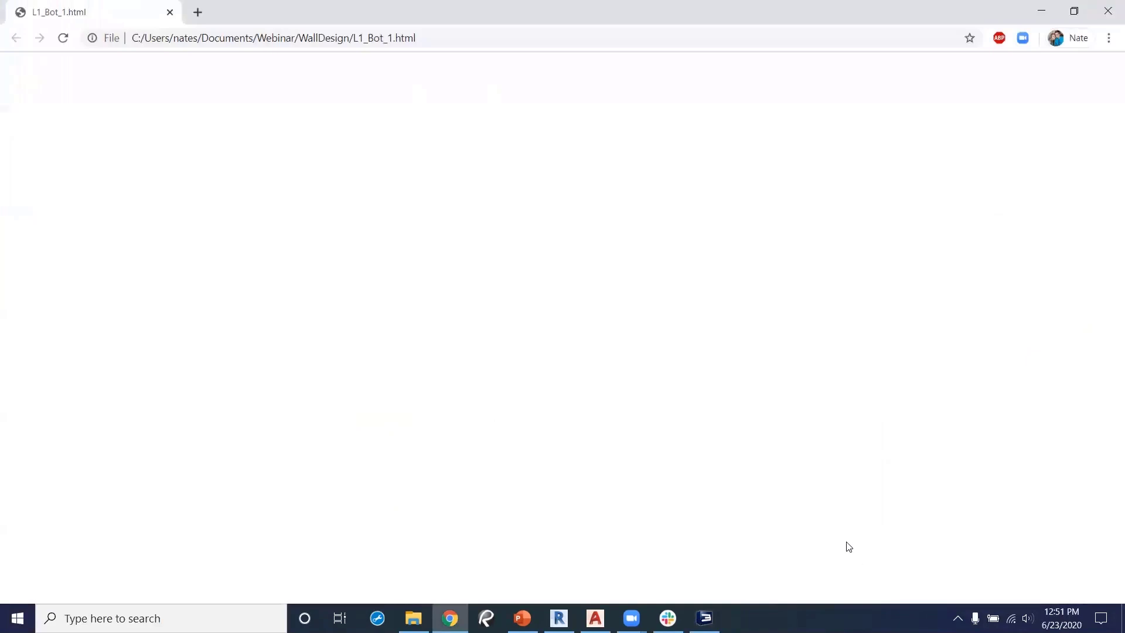
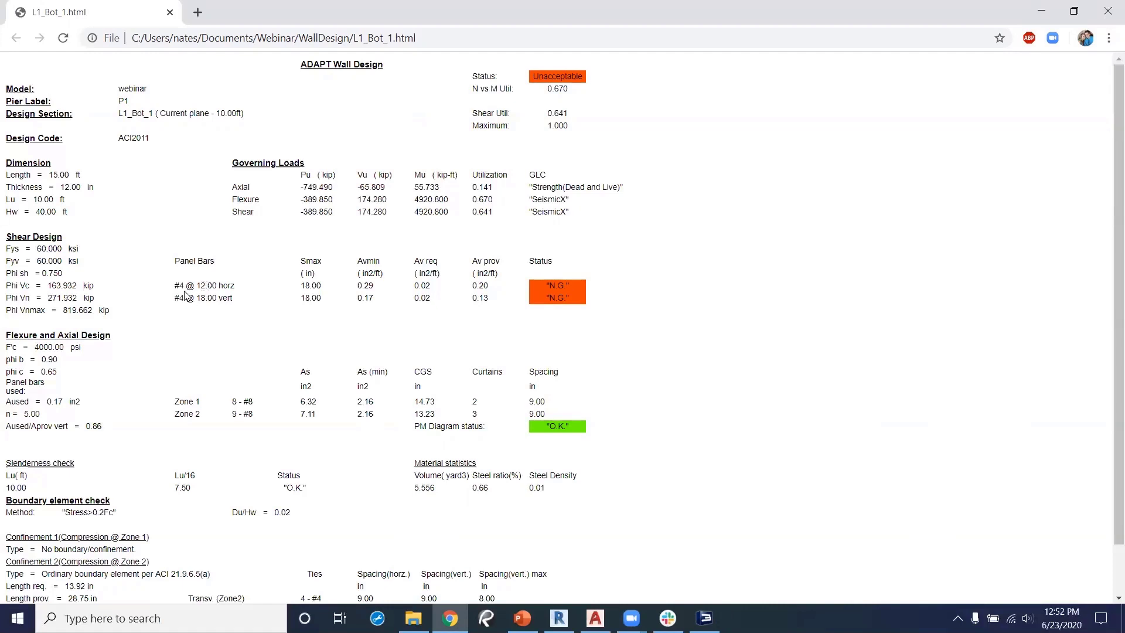
Read through section L1_Bot_1's design summary report down to the boundary element check, and return to the wall design settings.
{"action": "scroll", "coordinate": [320, 303], "scroll_direction": "down", "scroll_amount": 2}
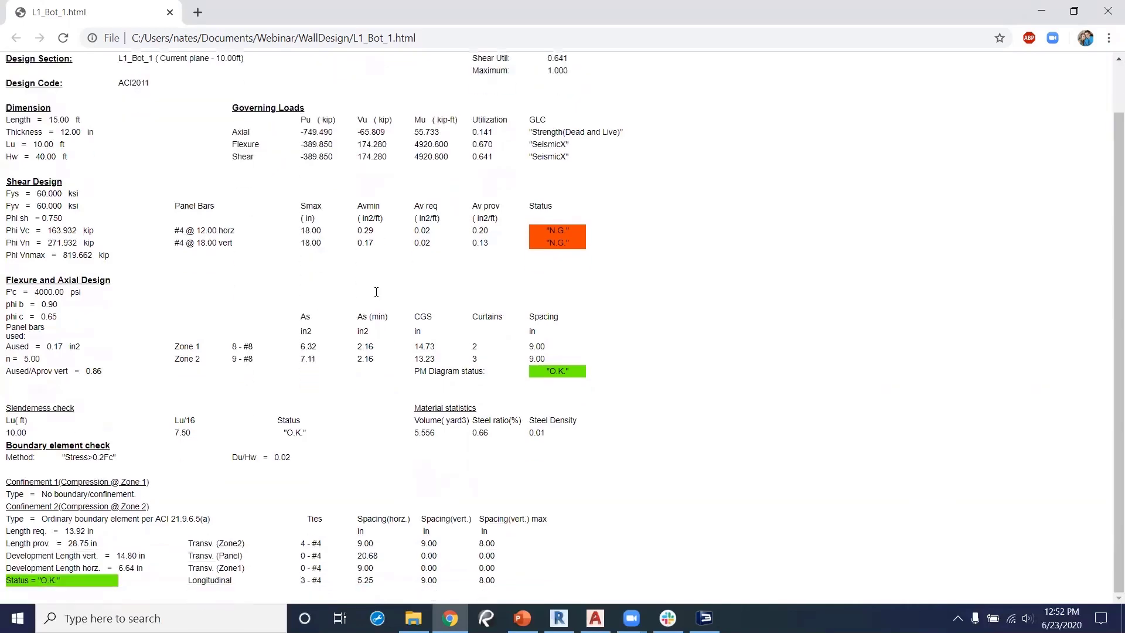
{"action": "scroll", "coordinate": [334, 348], "scroll_direction": "up", "scroll_amount": 2}
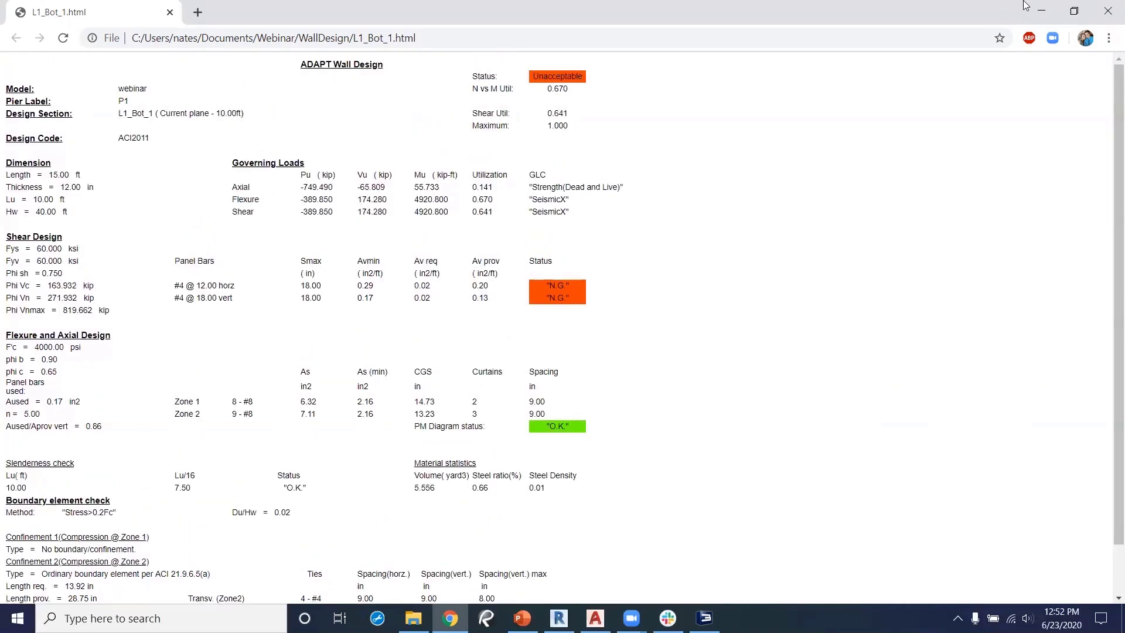
{"action": "key", "text": "alt+Tab"}
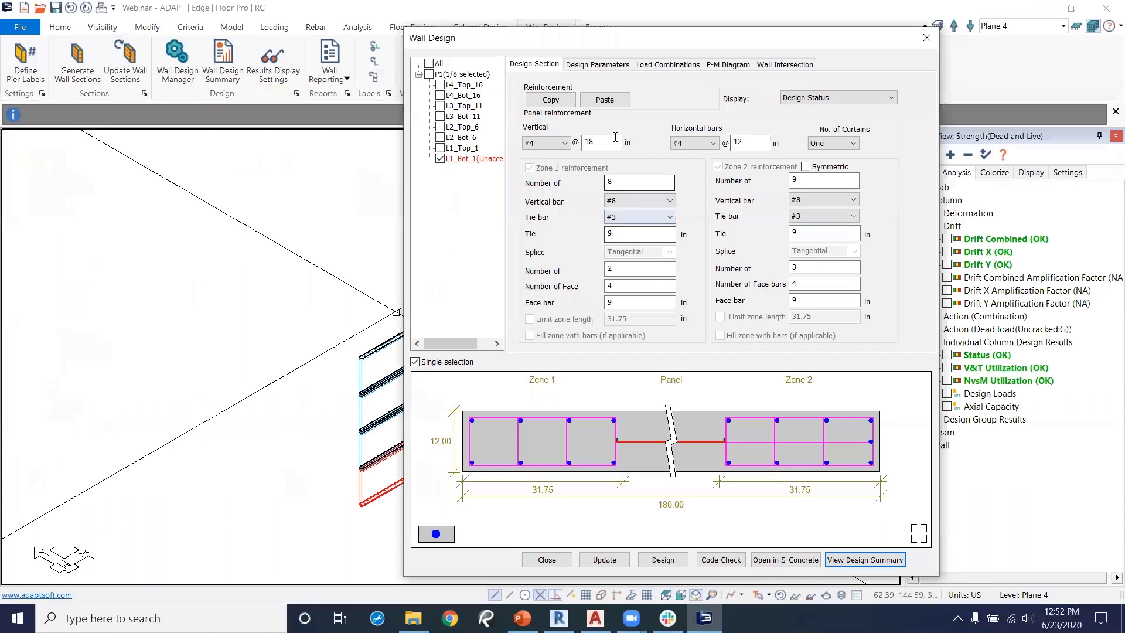
Set L1_Bot_1's panel bar spacing to 10 in horizontal and 12 in vertical, code-check it and review its design summary.
{"action": "type", "text": "0"}
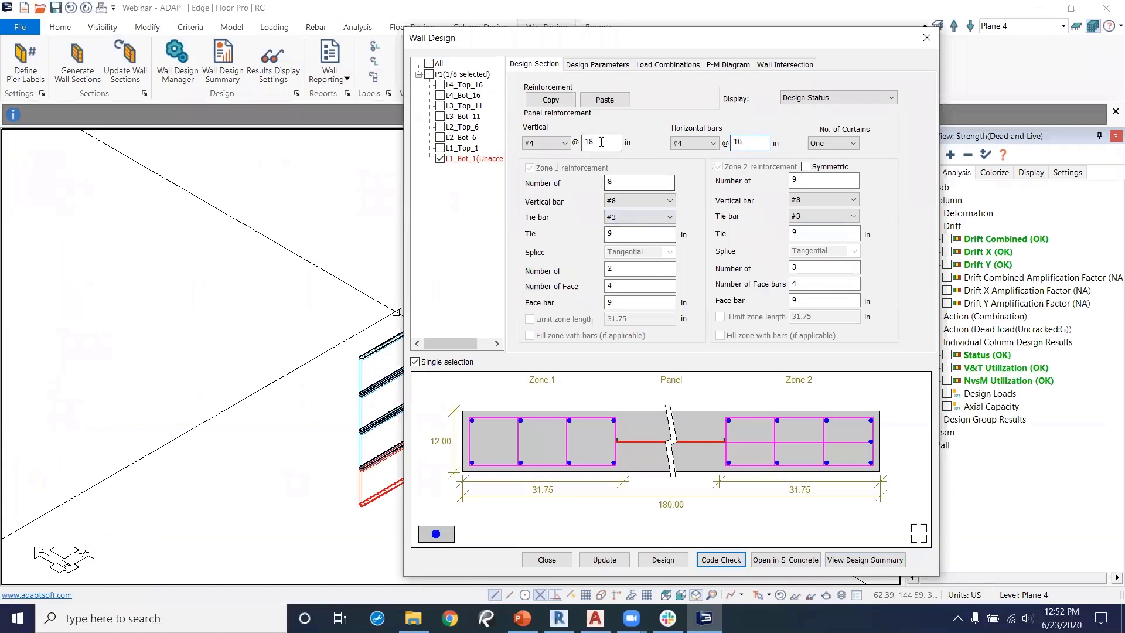
{"action": "left_click_drag", "start_coordinate": [599, 142], "coordinate": [592, 138]}
{"action": "left_click", "coordinate": [722, 559]}
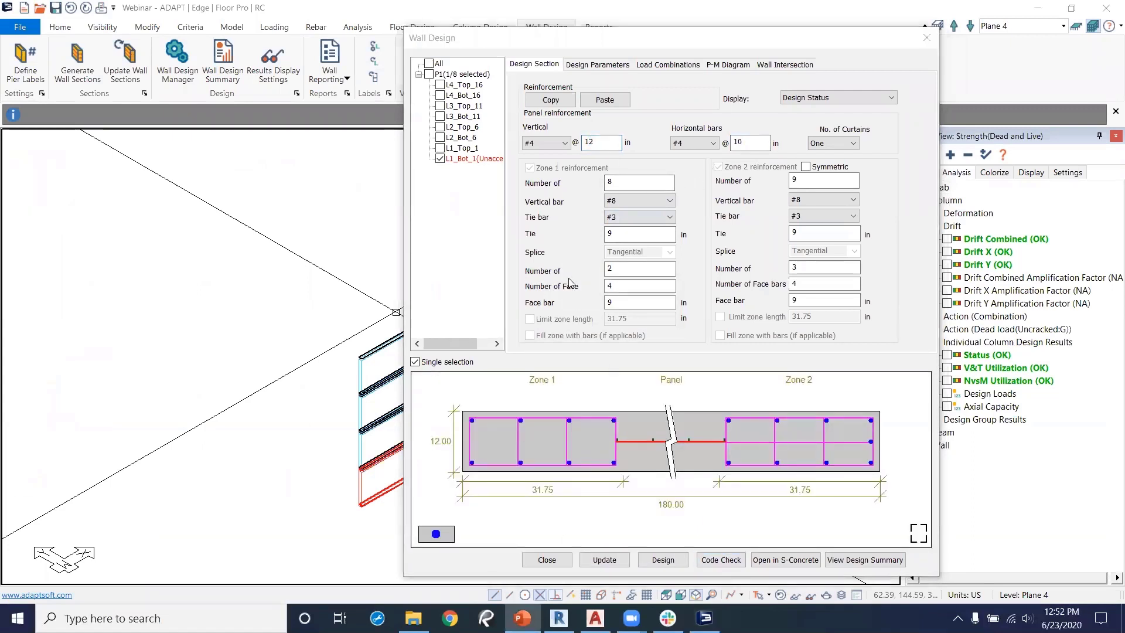
{"action": "left_click", "coordinate": [857, 561]}
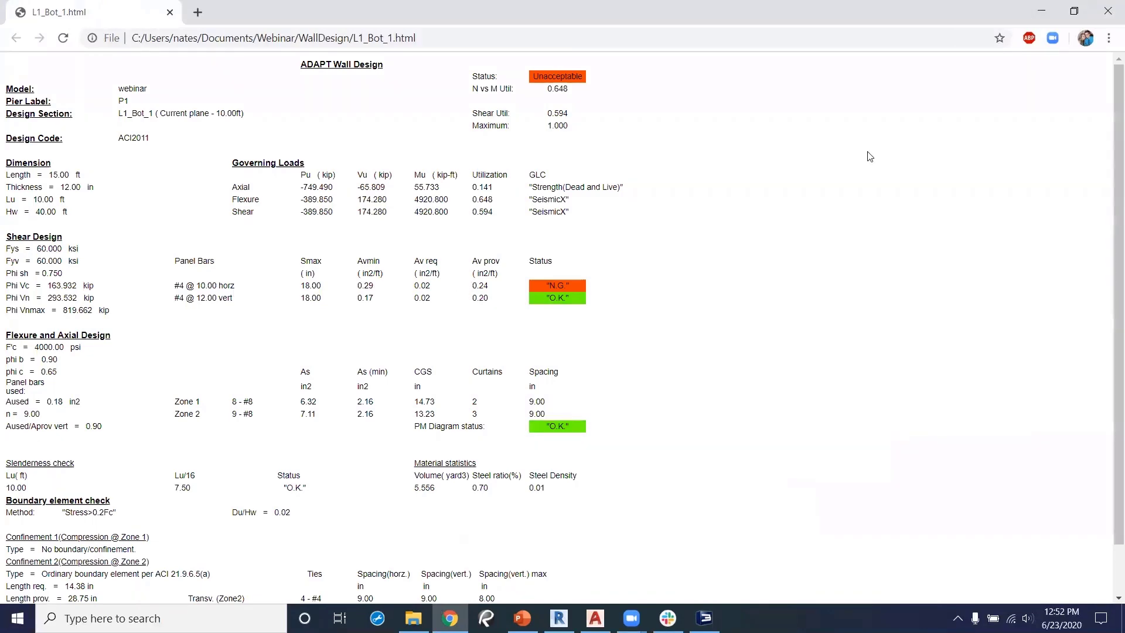
{"action": "left_click", "coordinate": [1107, 11]}
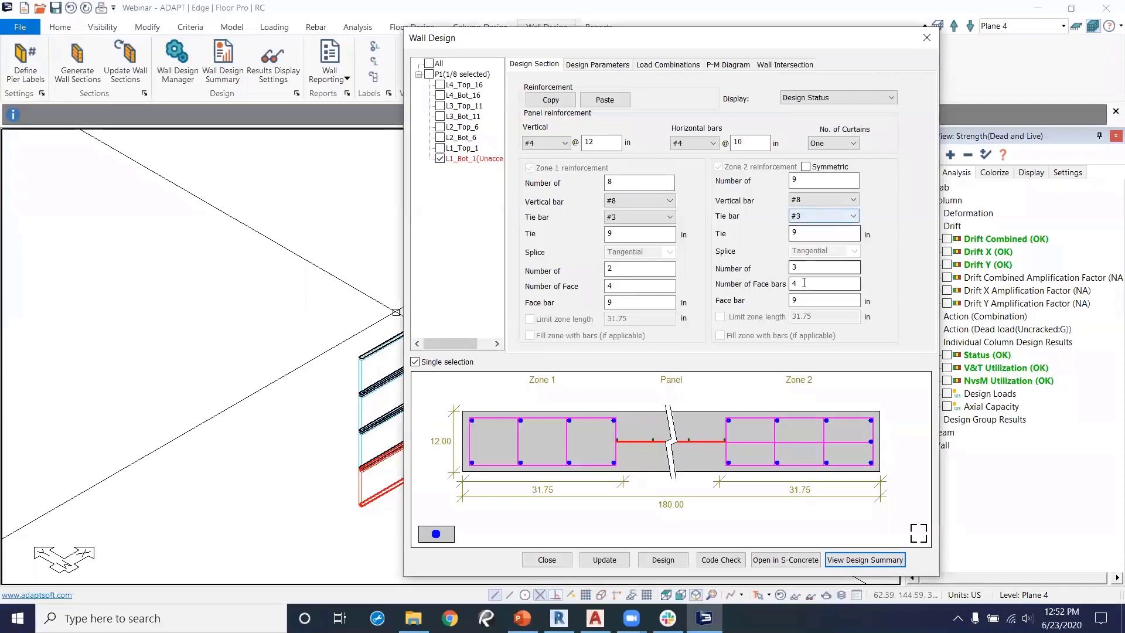
Set L1_Bot_1's horizontal panel bar spacing to 8 in and code-check the section again.
{"action": "left_click", "coordinate": [728, 142]}
{"action": "key", "text": "BackSpace"}
{"action": "key", "text": "BackSpace"}
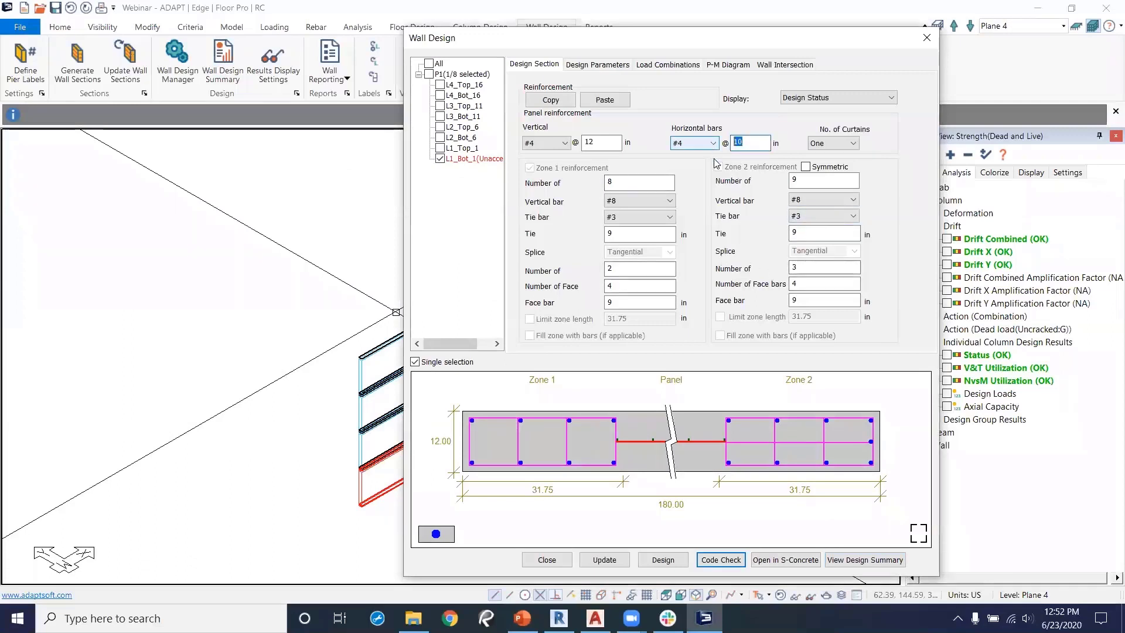
{"action": "left_click", "coordinate": [678, 340]}
{"action": "type", "text": "8"}
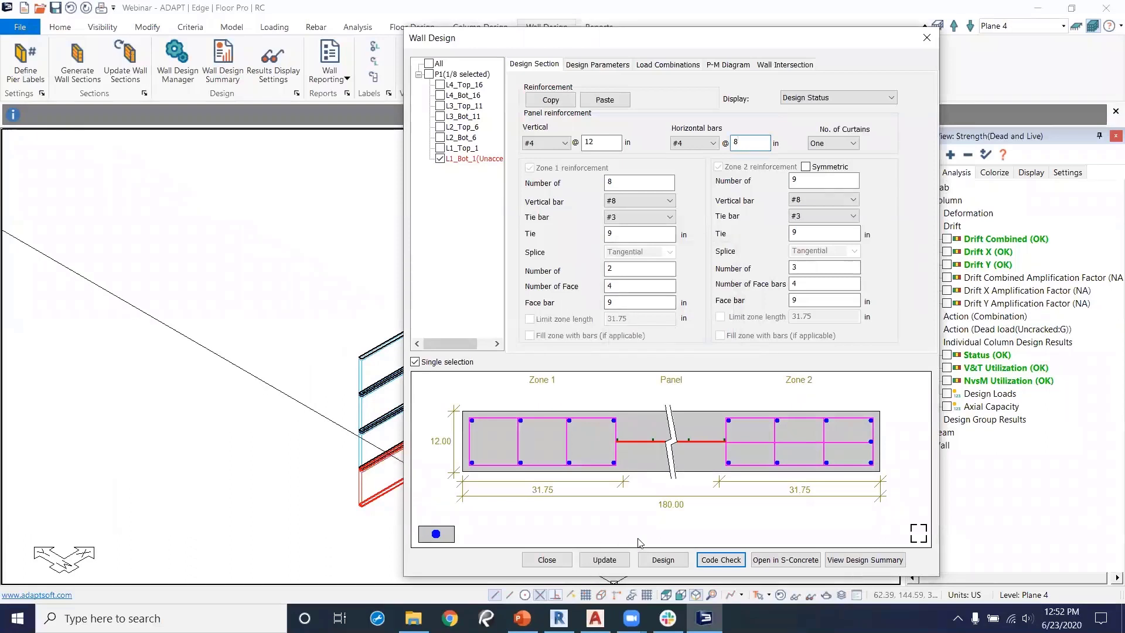
{"action": "left_click", "coordinate": [720, 559]}
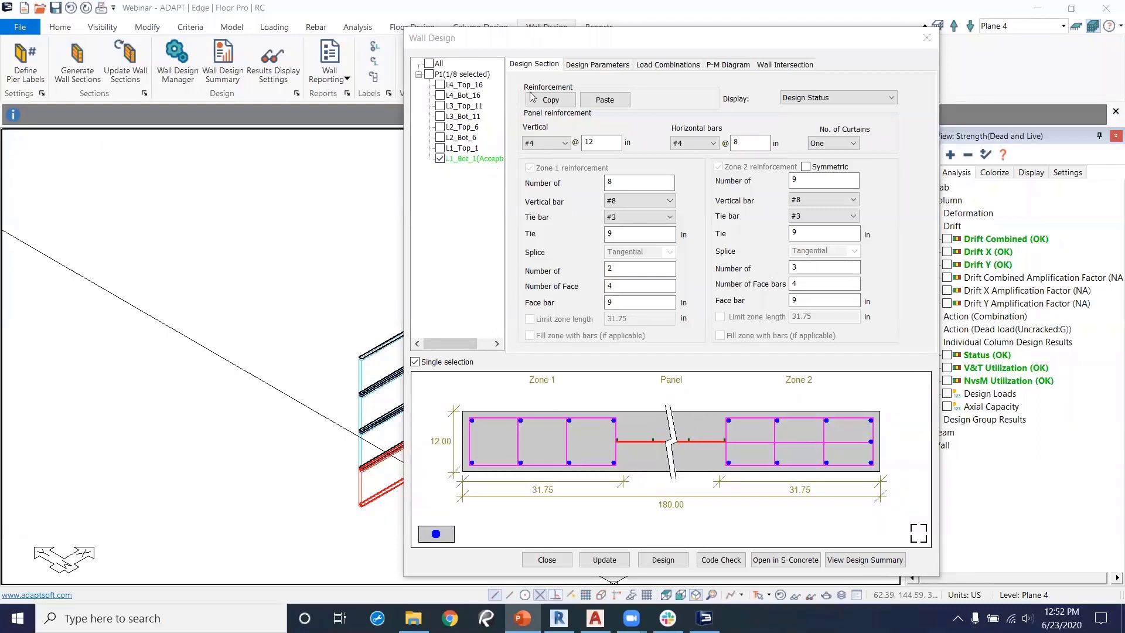
Copy L1_Bot_1's reinforcement and paste it to all eight design sections of pier P1, with single selection off.
{"action": "left_click", "coordinate": [415, 362]}
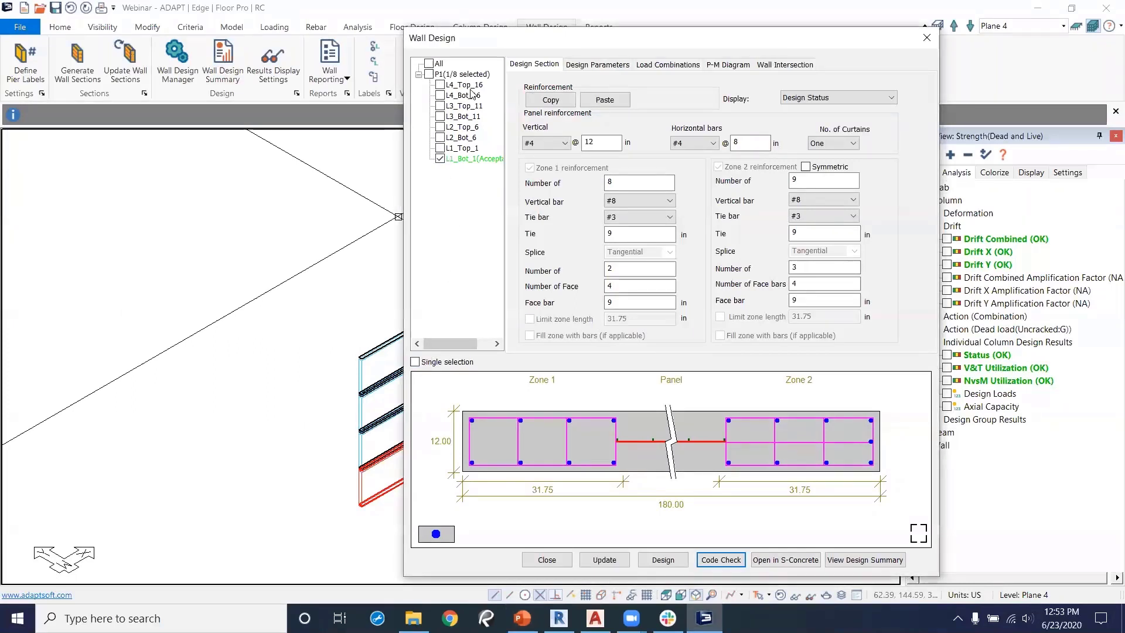
{"action": "left_click", "coordinate": [555, 100]}
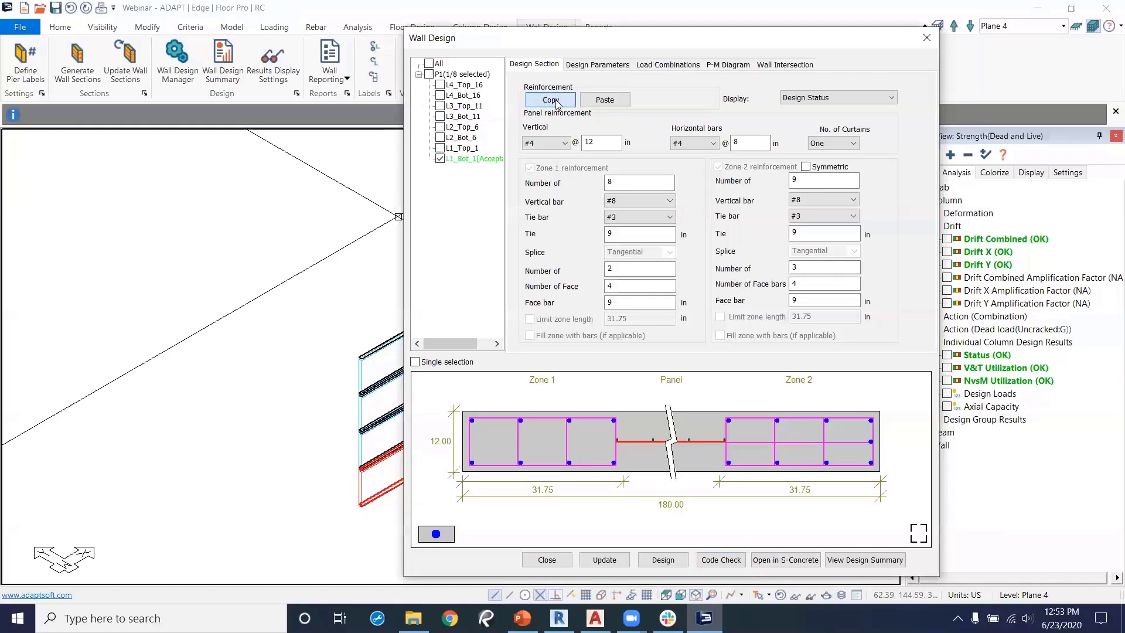
{"action": "left_click", "coordinate": [441, 86]}
{"action": "left_click", "coordinate": [440, 95]}
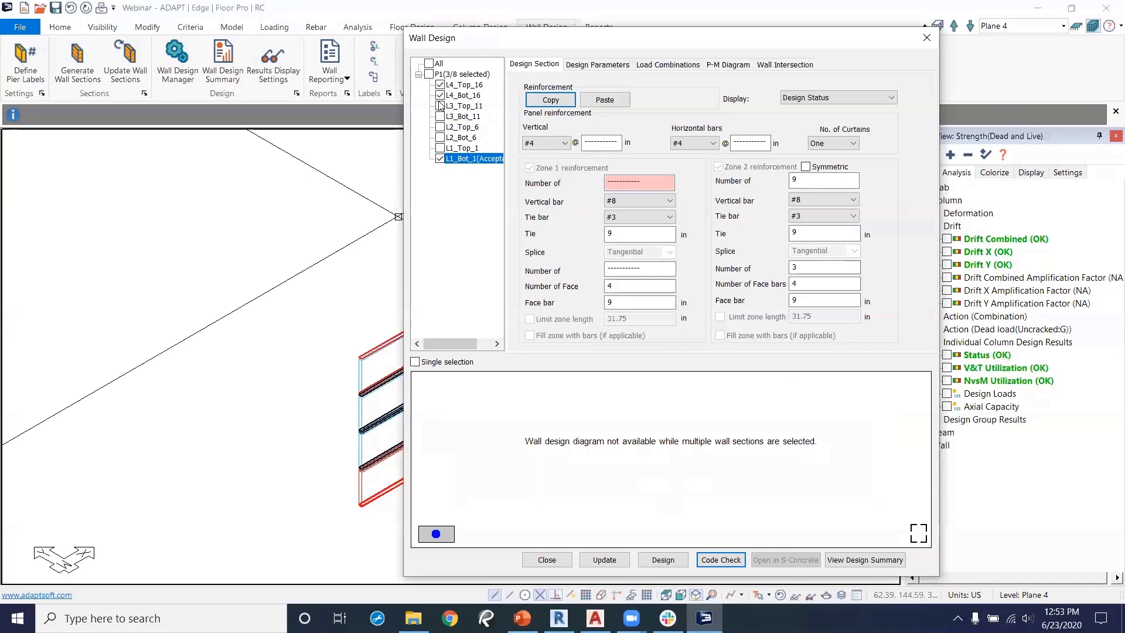
{"action": "left_click", "coordinate": [441, 106]}
{"action": "left_click", "coordinate": [441, 116]}
{"action": "left_click", "coordinate": [441, 127]}
{"action": "left_click", "coordinate": [440, 138]}
{"action": "left_click", "coordinate": [440, 148]}
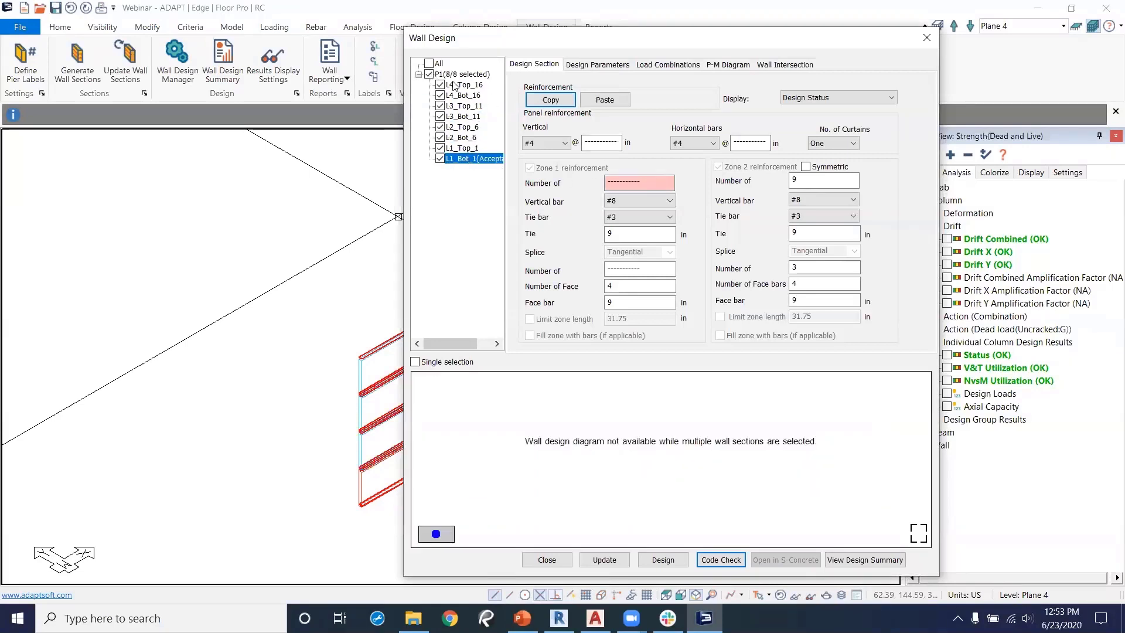
{"action": "left_click", "coordinate": [610, 102]}
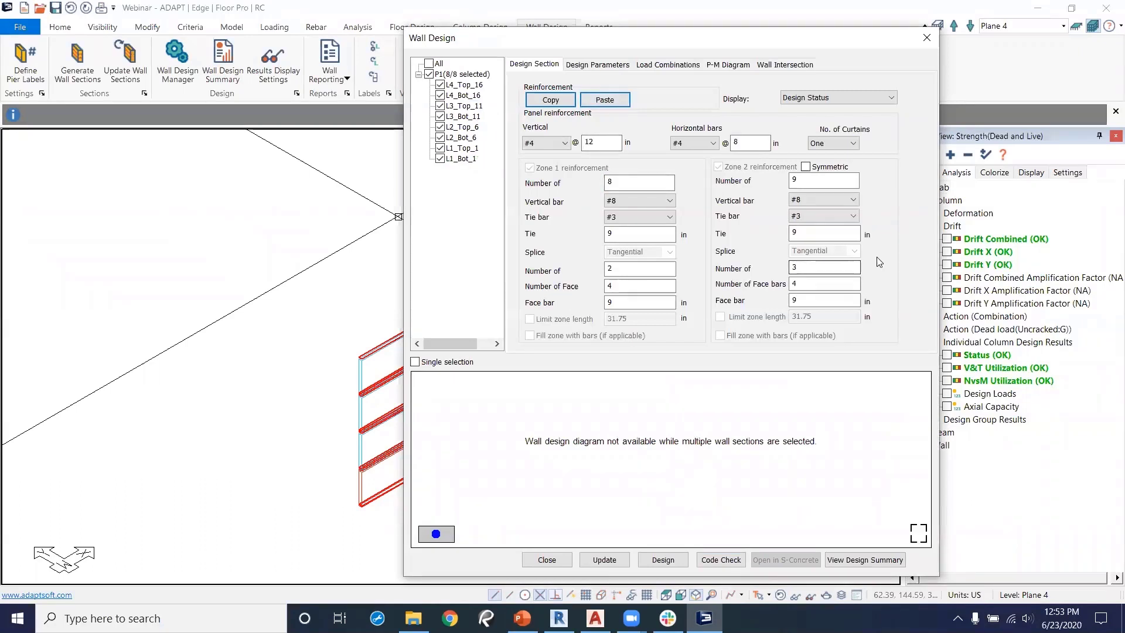
Turn on single selection and inspect the pasted reinforcement in P1's individual design sections, from L4_Top_16 down to L2_Bot_6.
{"action": "left_click", "coordinate": [465, 86]}
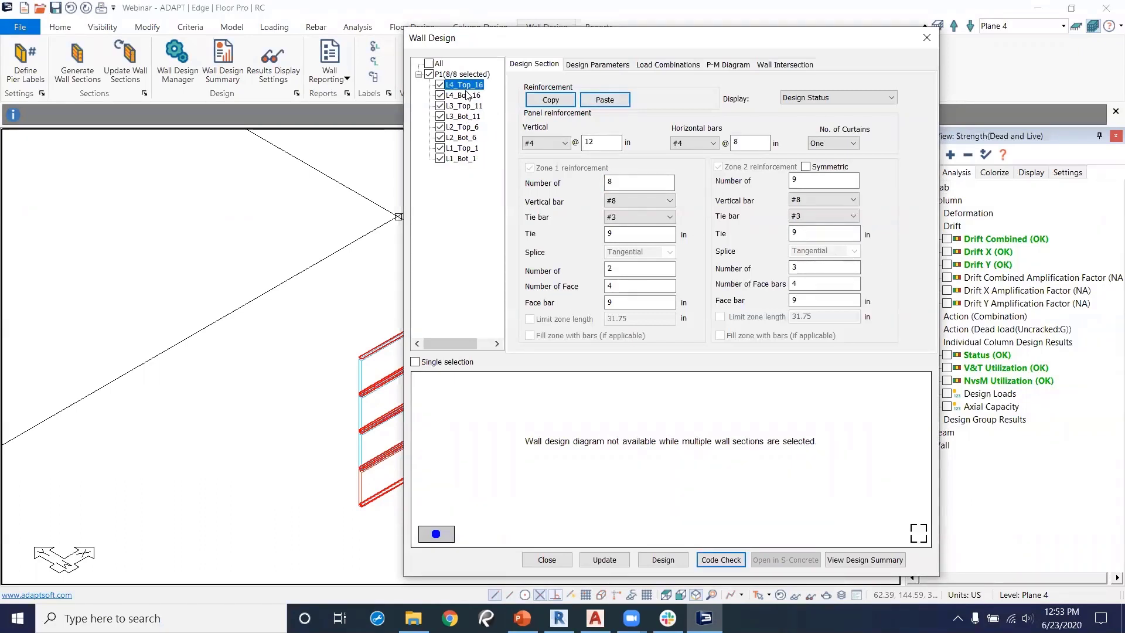
{"action": "left_click", "coordinate": [440, 95]}
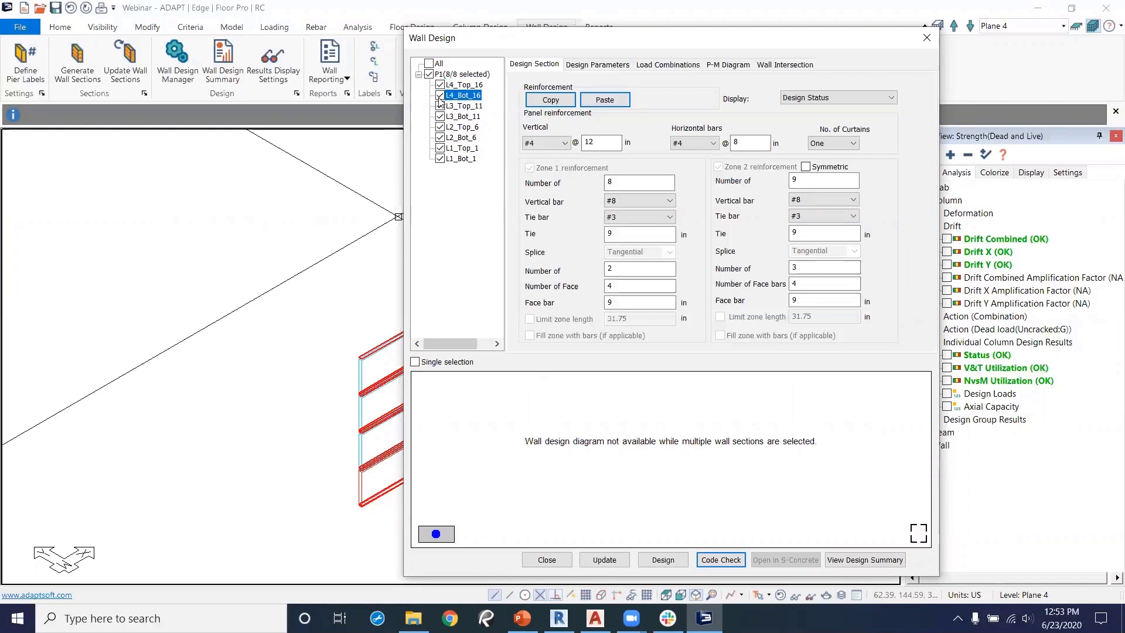
{"action": "left_click", "coordinate": [416, 362]}
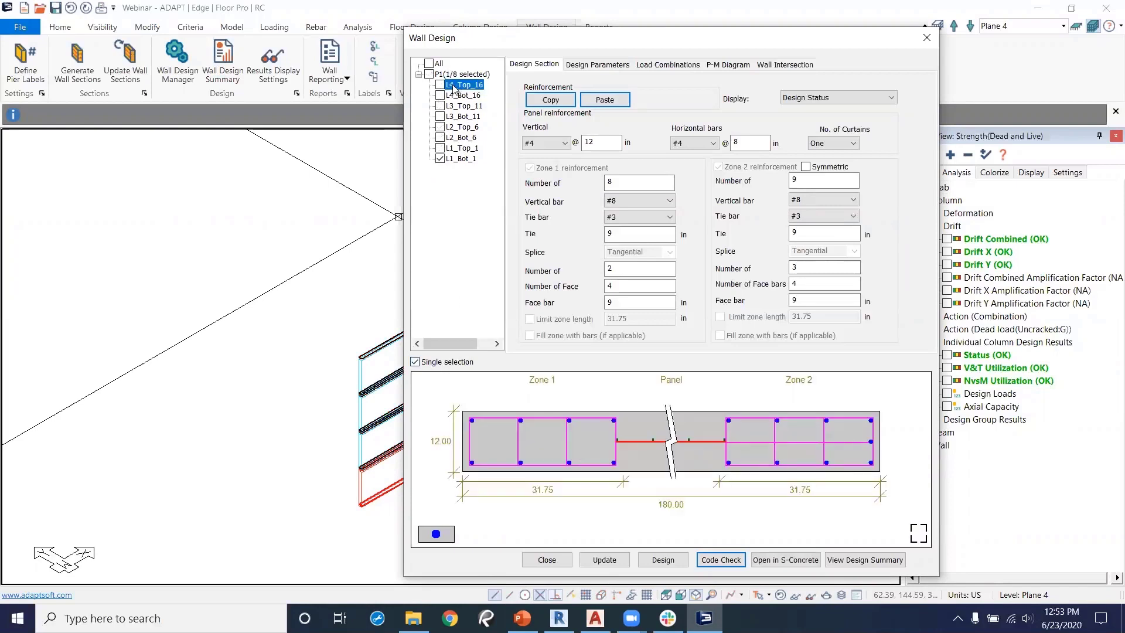
{"action": "left_click", "coordinate": [456, 95]}
{"action": "left_click", "coordinate": [460, 106]}
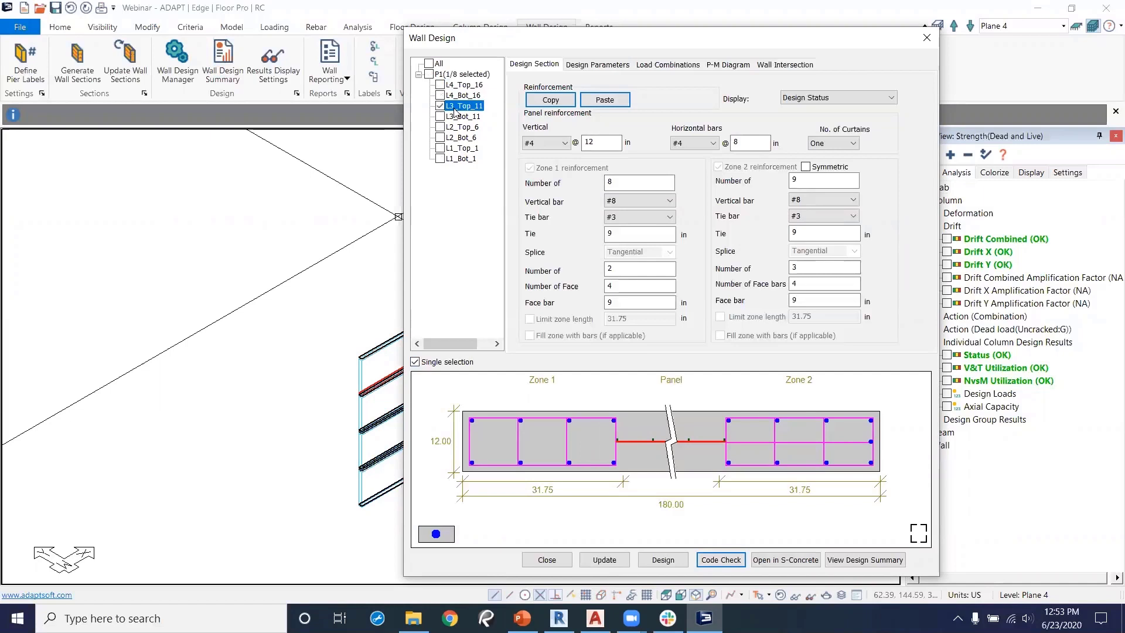
{"action": "left_click", "coordinate": [462, 127]}
{"action": "left_click", "coordinate": [461, 138]}
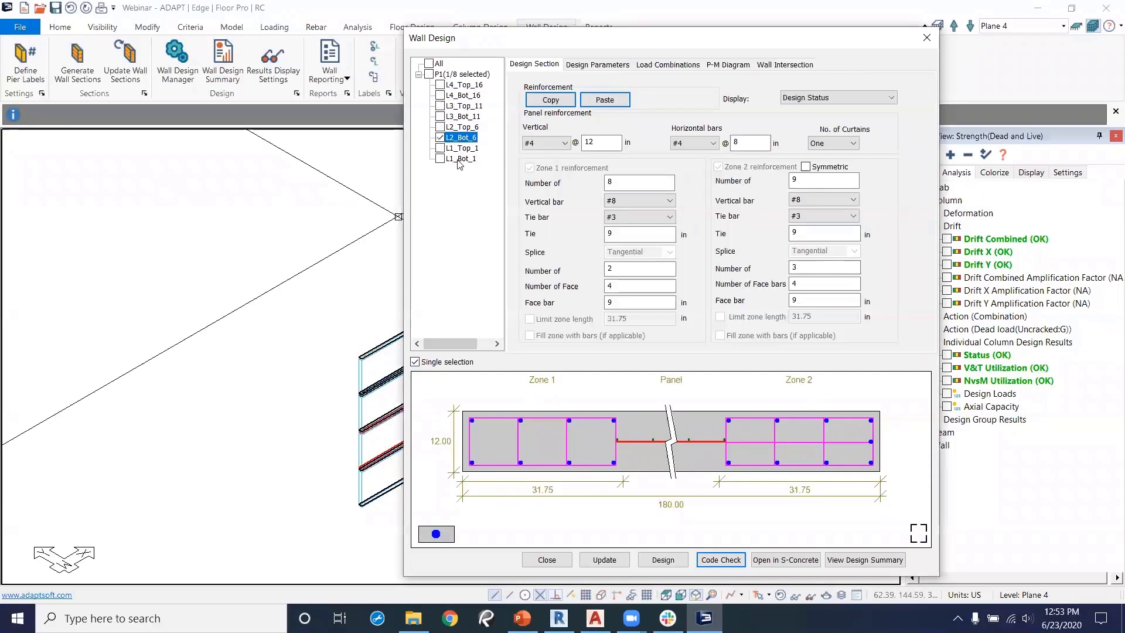
Select all eight design sections of pier P1 and code-check them together.
{"action": "left_click", "coordinate": [428, 74]}
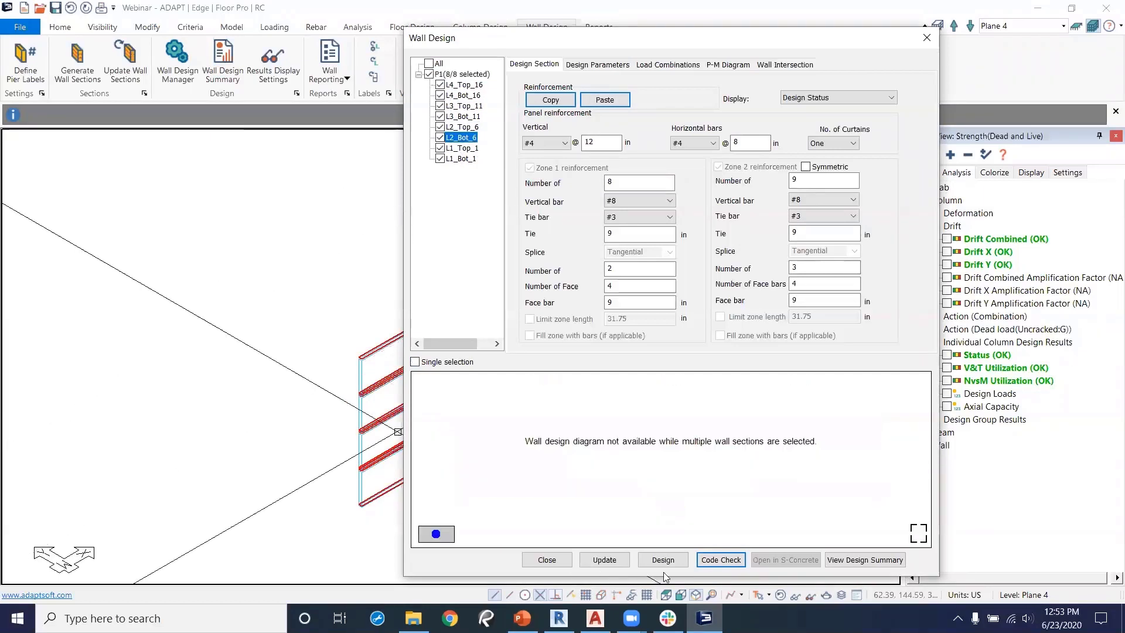
{"action": "left_click", "coordinate": [723, 560]}
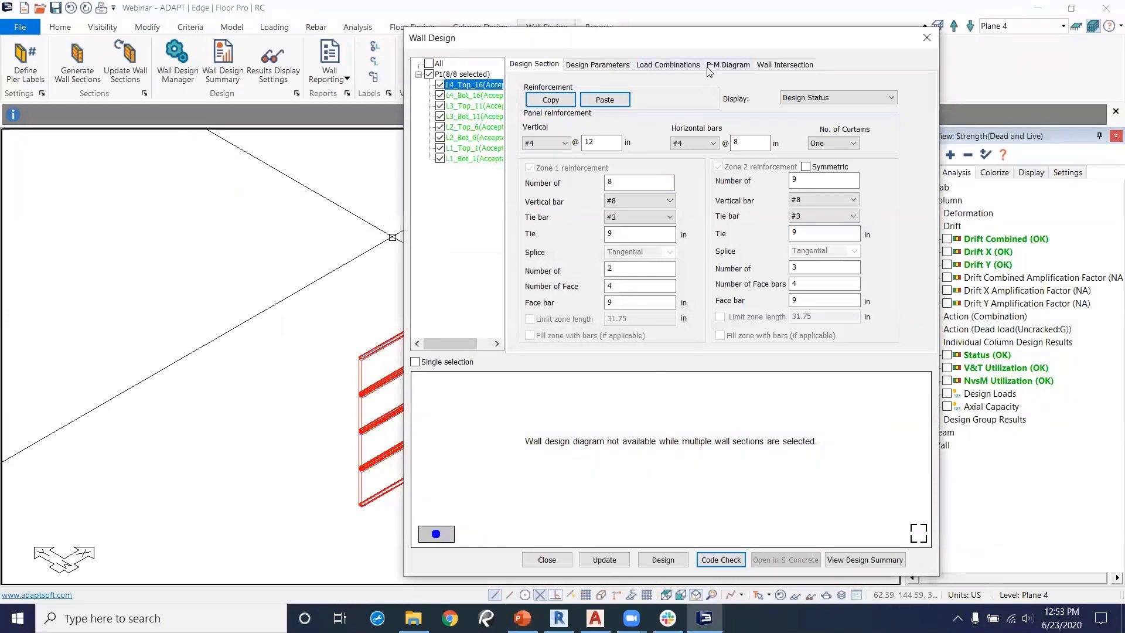
Examine the P-M diagram of section L4_Top_16 alone with its load cases shown, and close the wall design settings.
{"action": "left_click", "coordinate": [725, 65]}
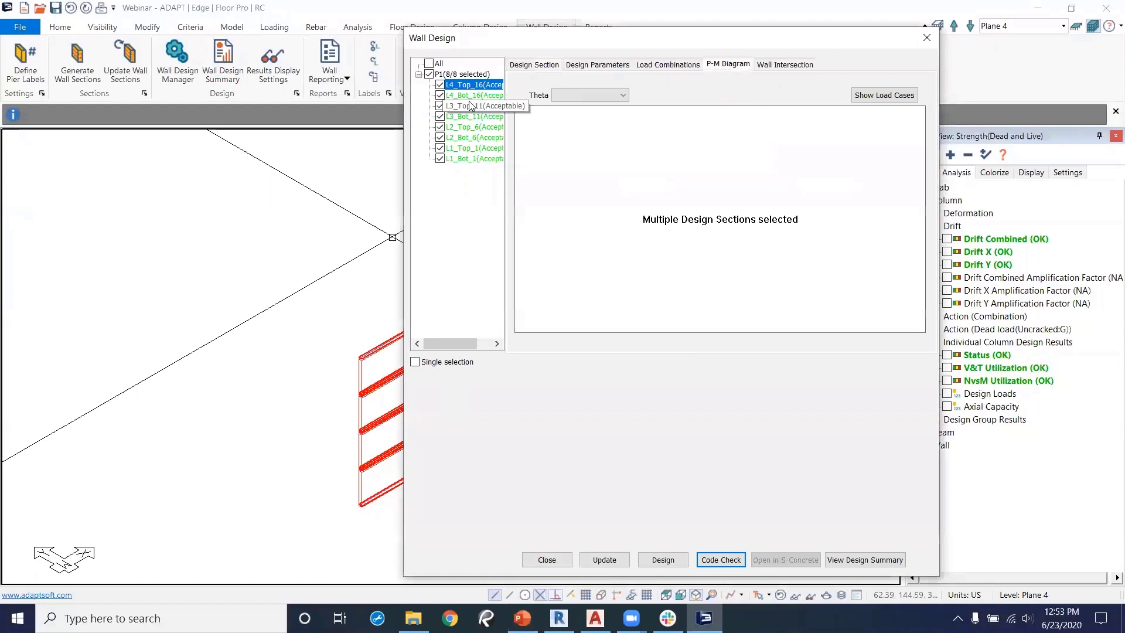
{"action": "left_click", "coordinate": [429, 75]}
{"action": "left_click", "coordinate": [440, 85]}
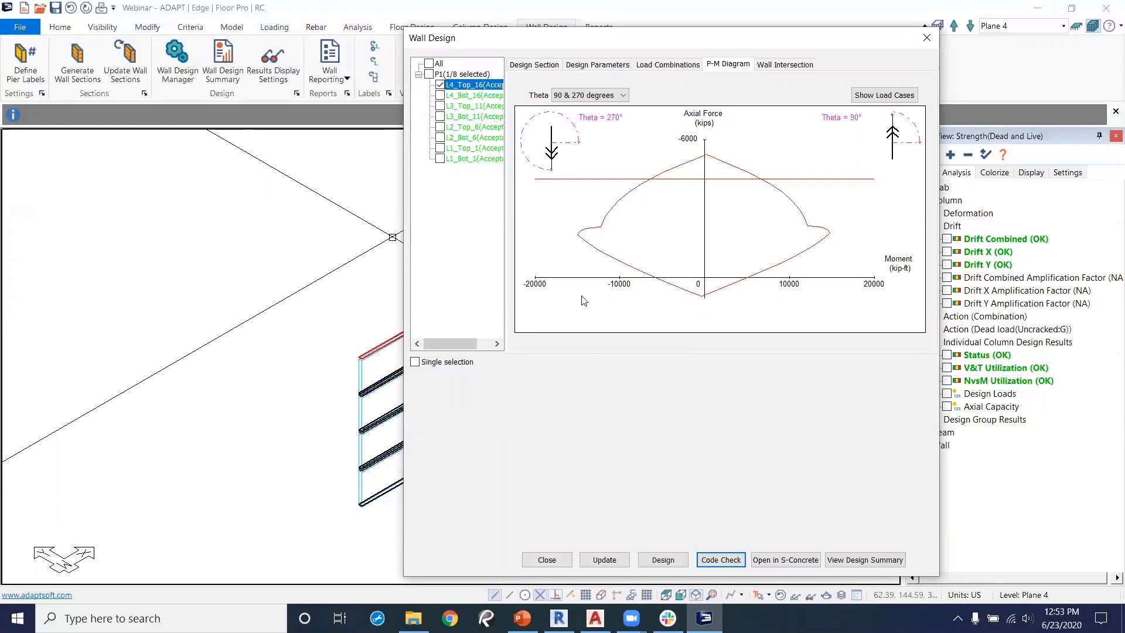
{"action": "left_click", "coordinate": [885, 96]}
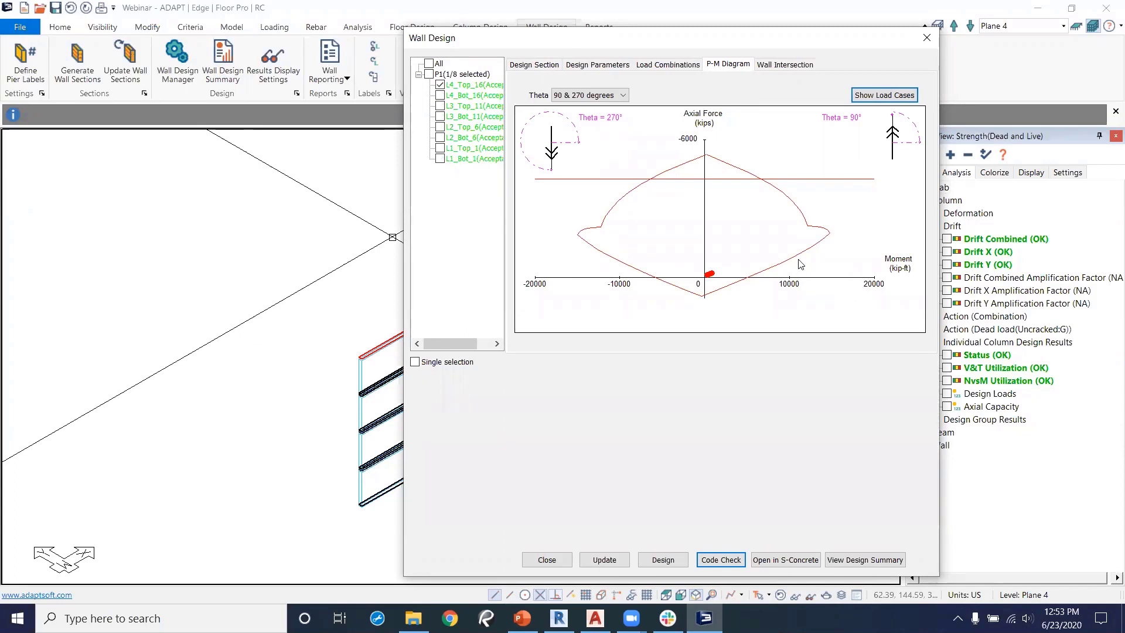
{"action": "left_click", "coordinate": [927, 38]}
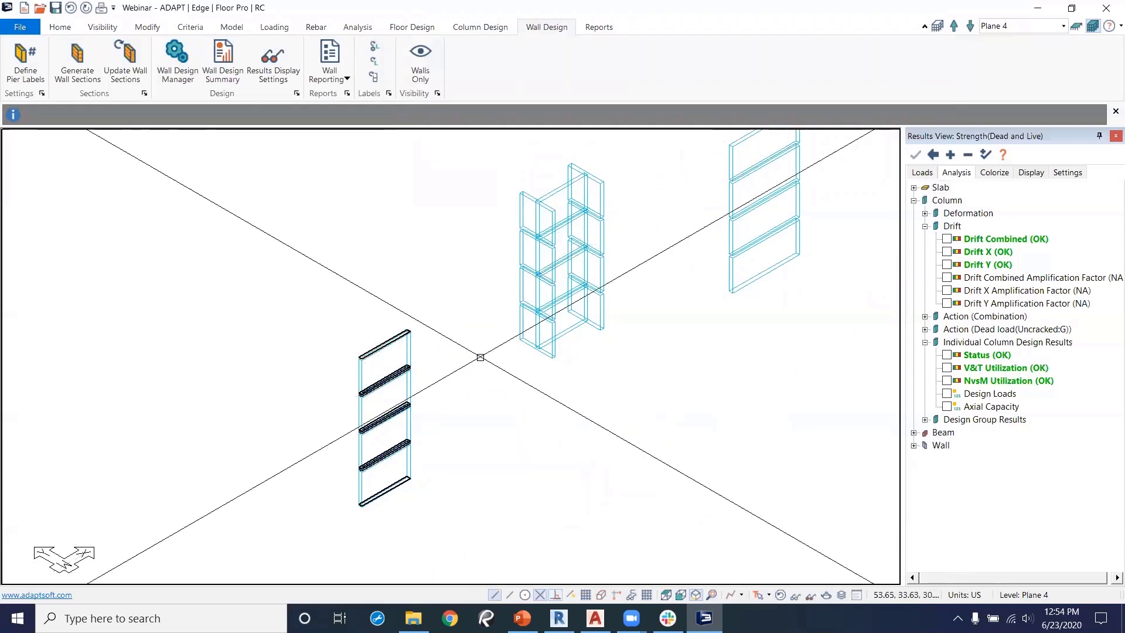
Browse the default single reports available for loads, rebar and structural data.
{"action": "left_click", "coordinate": [598, 28]}
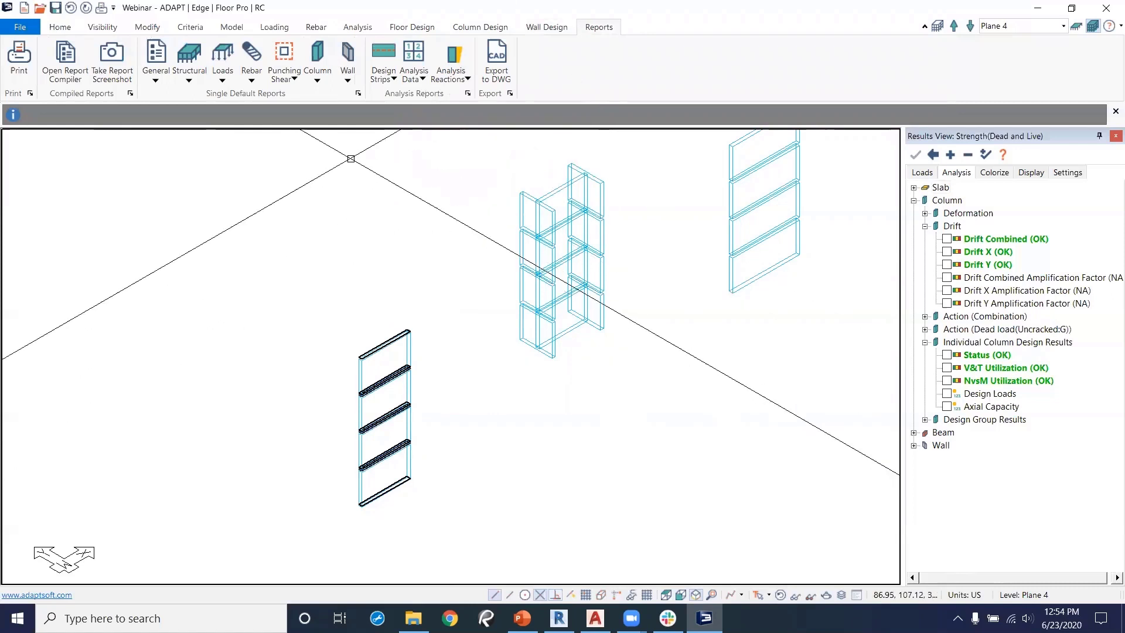
{"action": "left_click", "coordinate": [224, 81]}
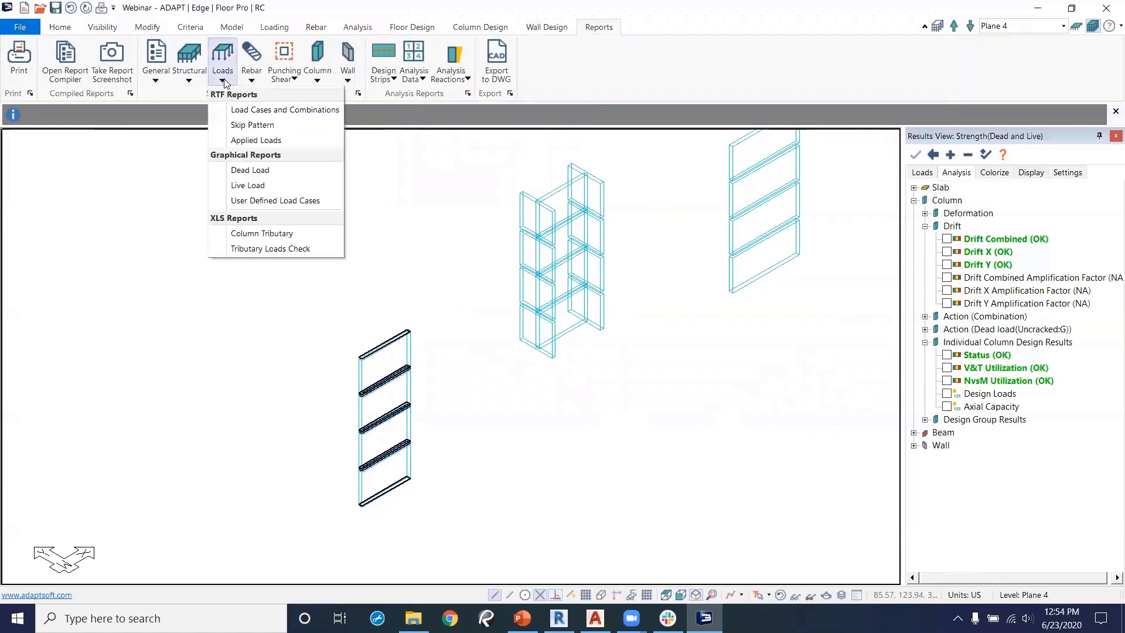
{"action": "left_click", "coordinate": [225, 82]}
{"action": "left_click", "coordinate": [250, 81]}
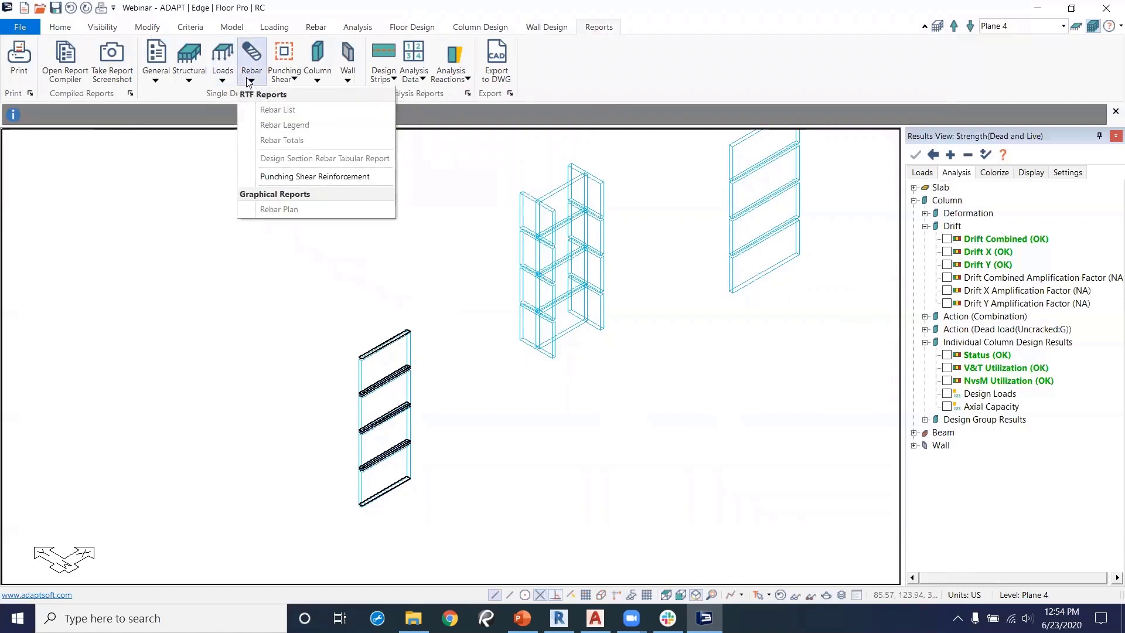
{"action": "left_click", "coordinate": [190, 82]}
{"action": "left_click", "coordinate": [190, 82]}
{"action": "left_click", "coordinate": [191, 82]}
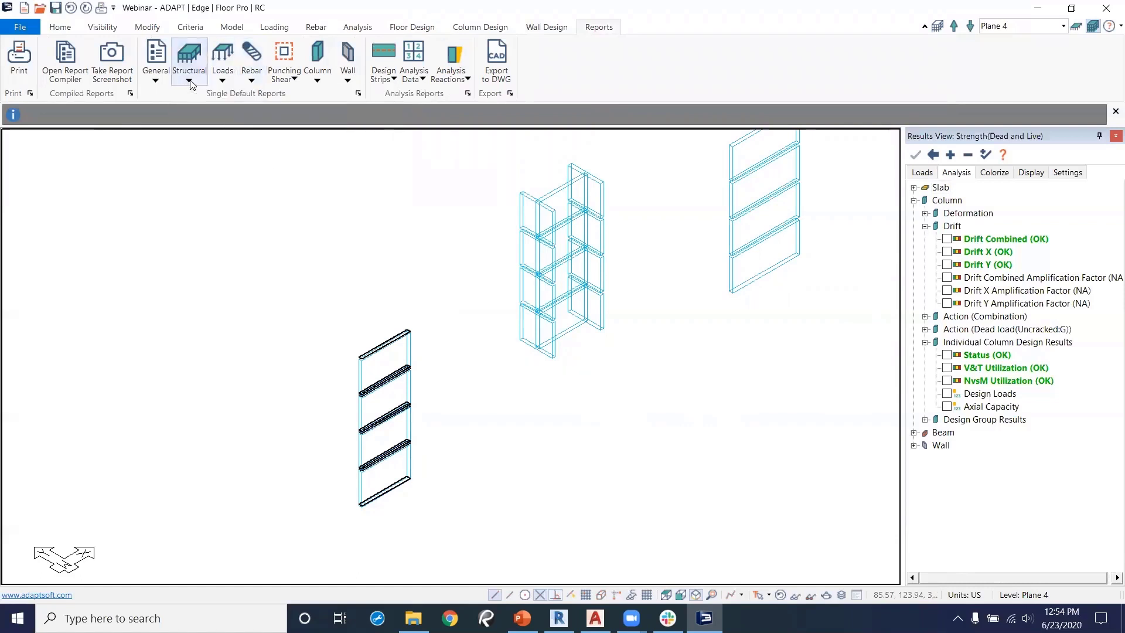
Open the report compiler, include the cover and the graphical structural plan's Plan Geometry, and list the available tabular reports.
{"action": "left_click", "coordinate": [86, 71]}
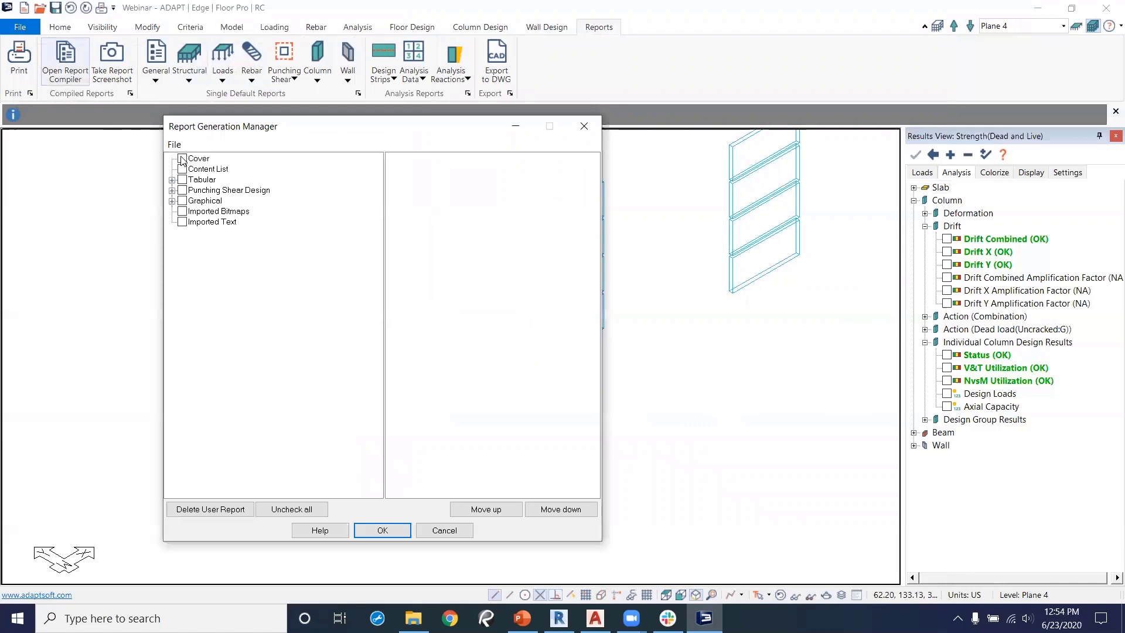
{"action": "left_click", "coordinate": [183, 159]}
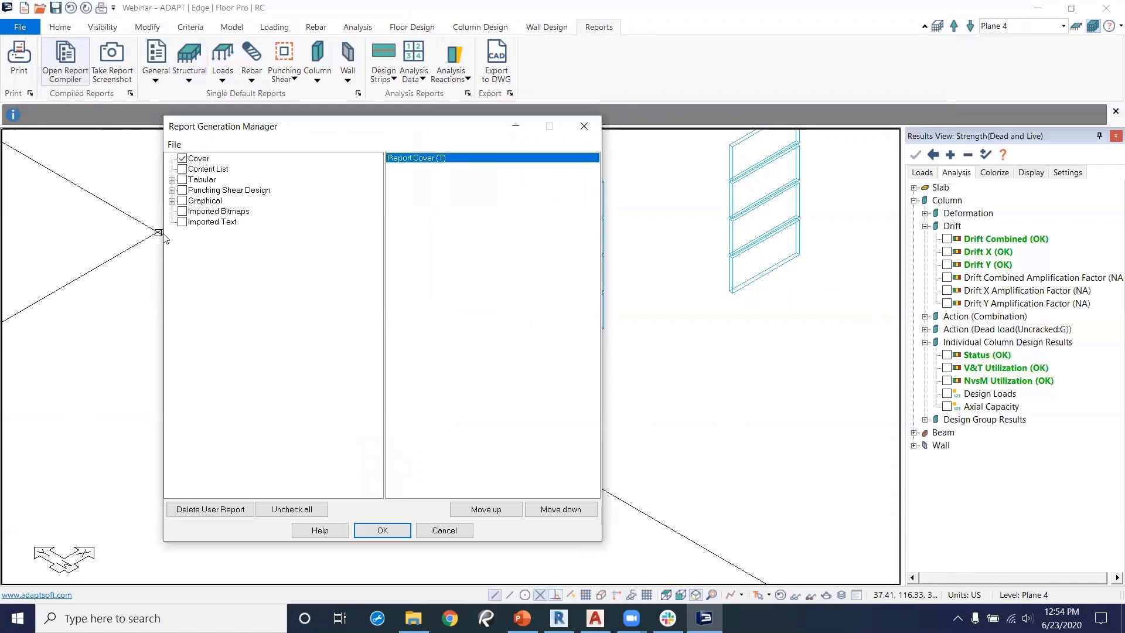
{"action": "left_click", "coordinate": [172, 190]}
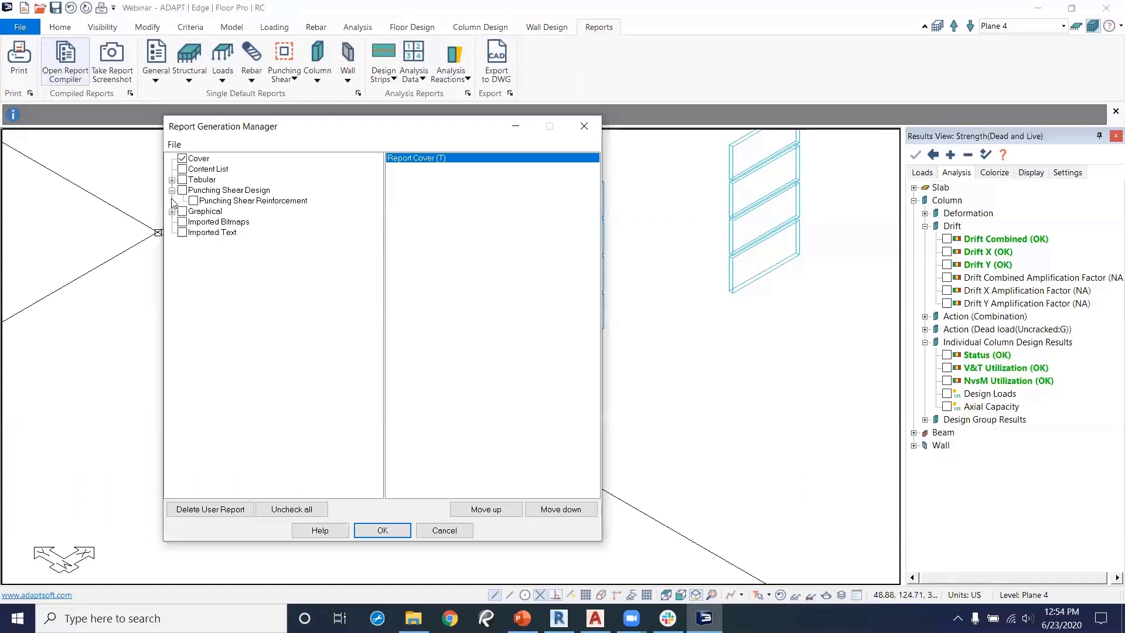
{"action": "left_click", "coordinate": [172, 211]}
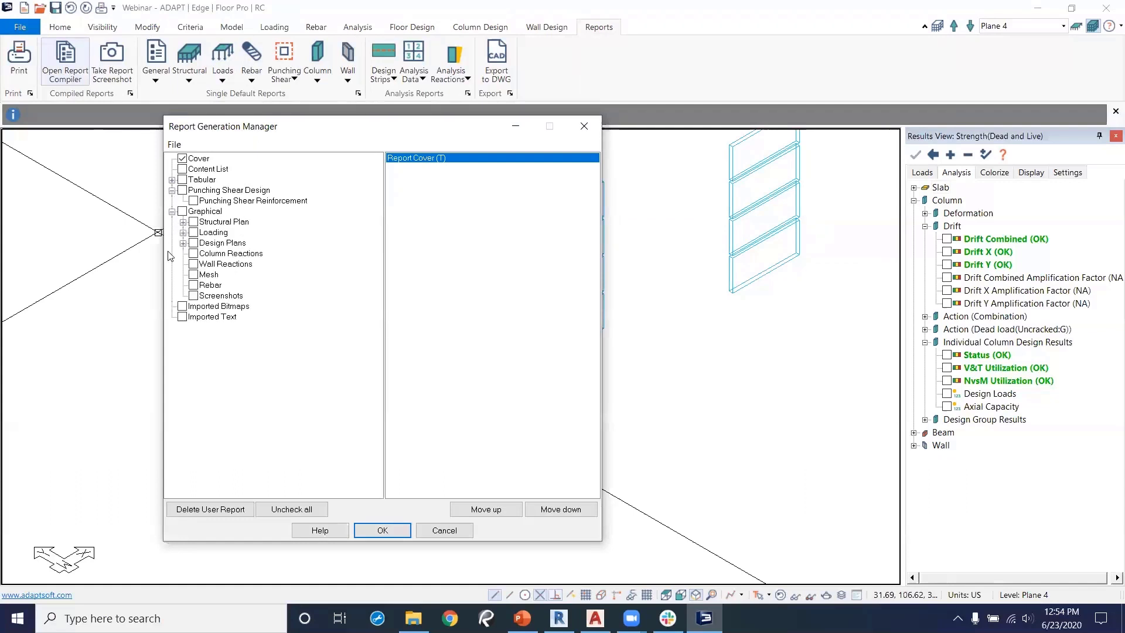
{"action": "left_click", "coordinate": [182, 223]}
{"action": "left_click", "coordinate": [205, 233]}
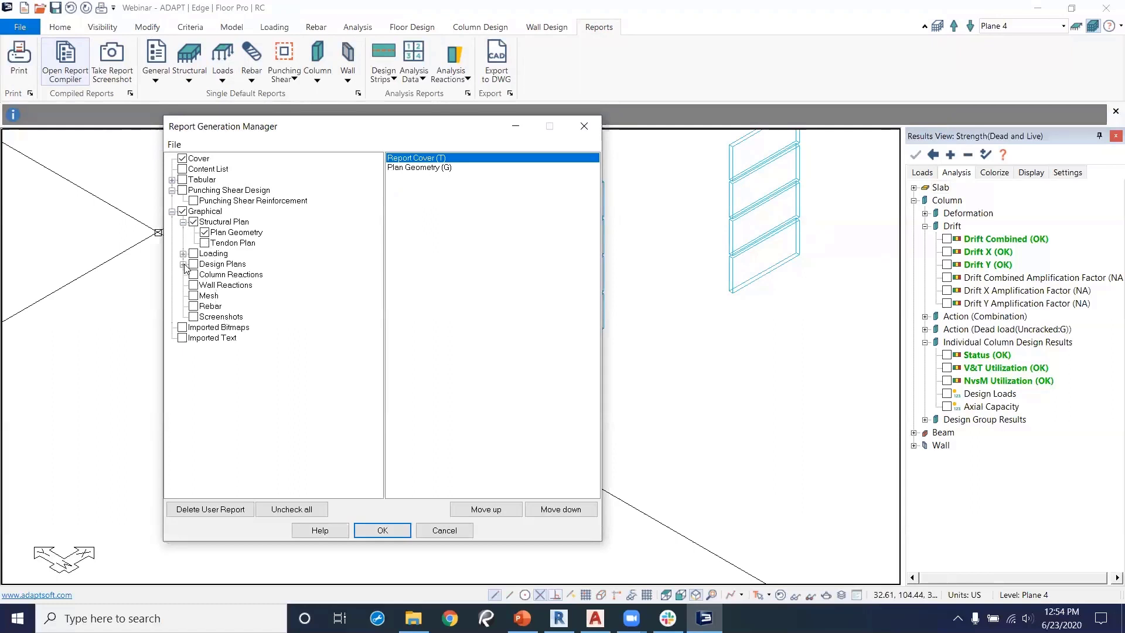
{"action": "left_click", "coordinate": [172, 180]}
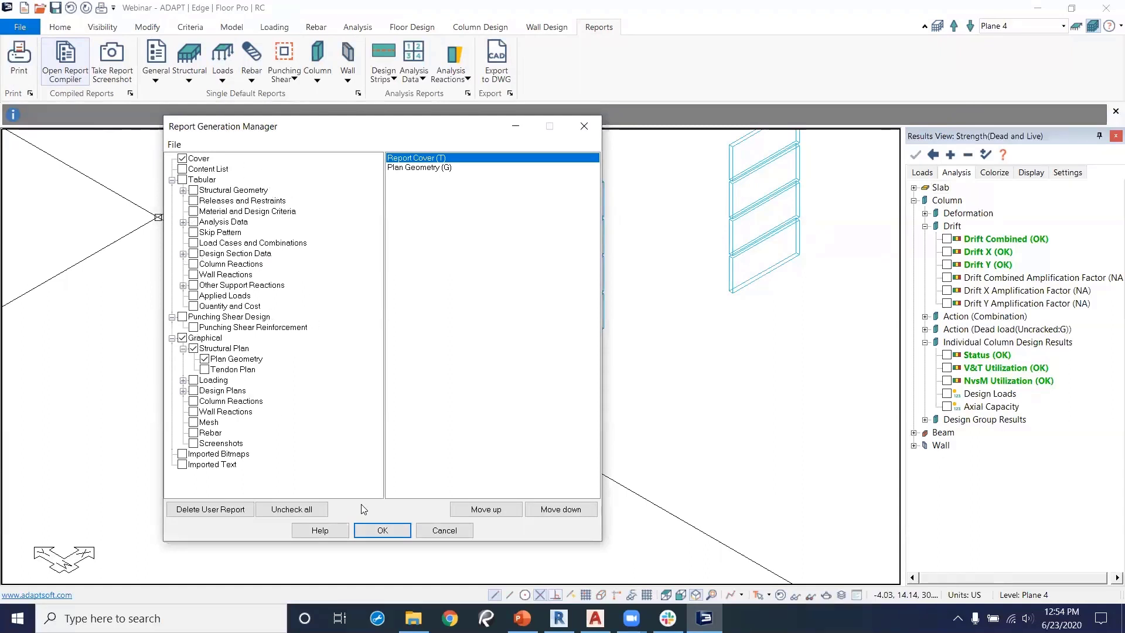
Generate the compiled report as a PDF graphical report in portrait orientation.
{"action": "left_click", "coordinate": [174, 145]}
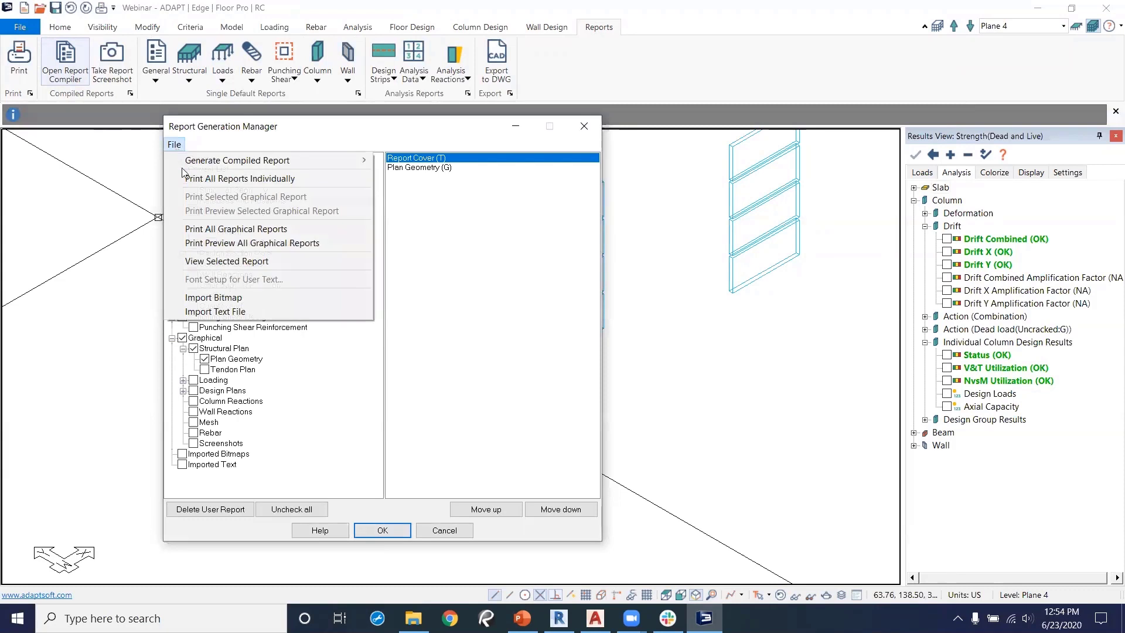
{"action": "mouse_move", "coordinate": [193, 160]}
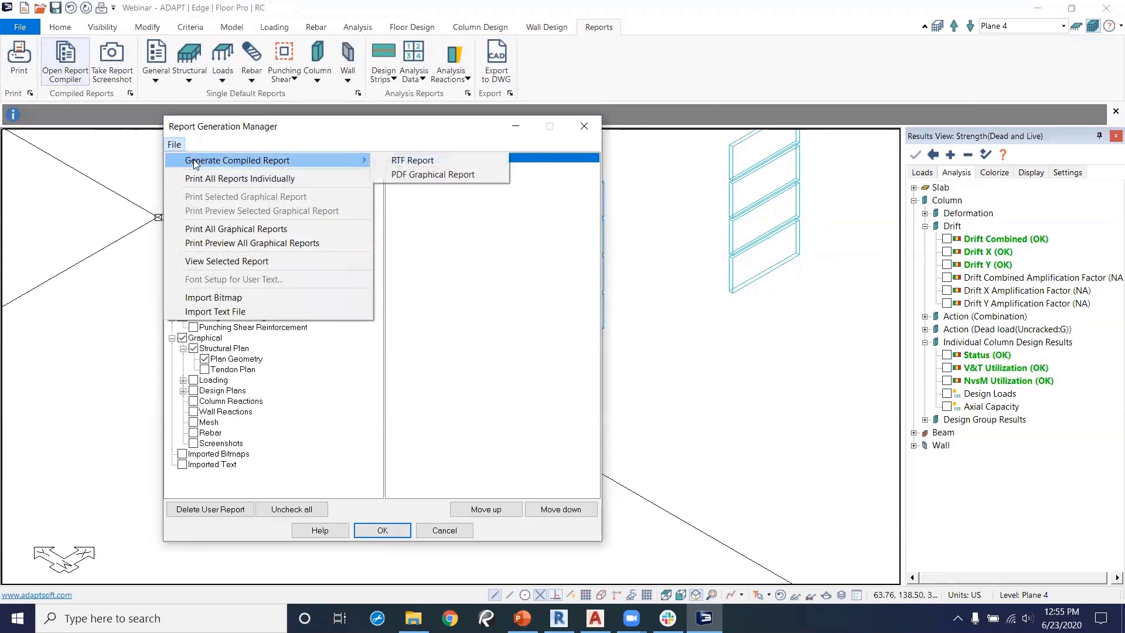
{"action": "left_click", "coordinate": [429, 174]}
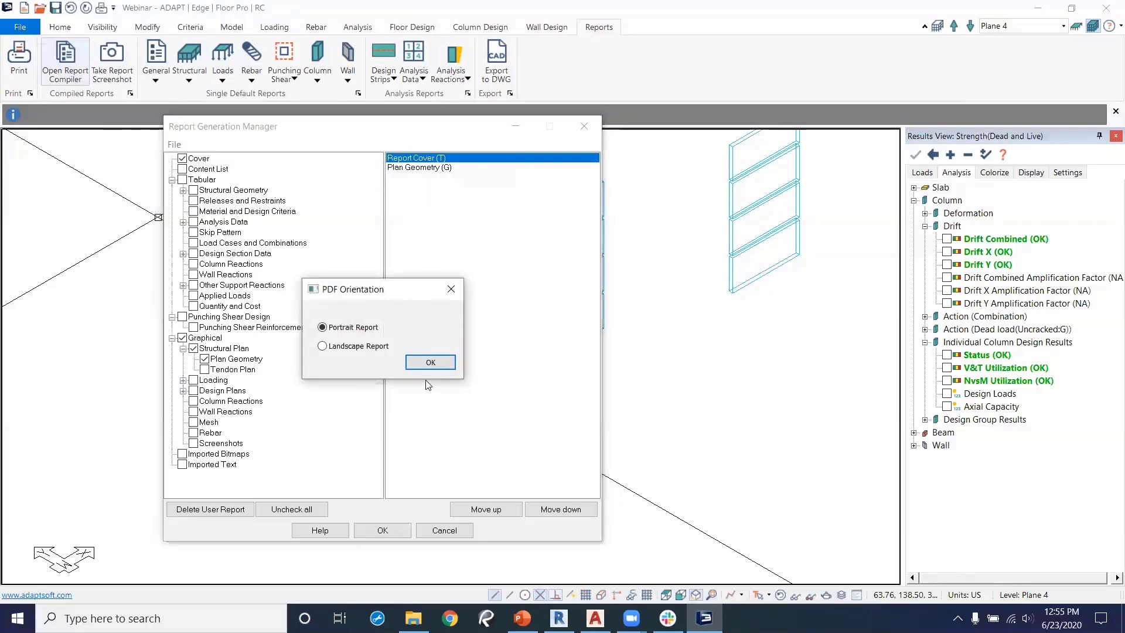
{"action": "left_click", "coordinate": [431, 360]}
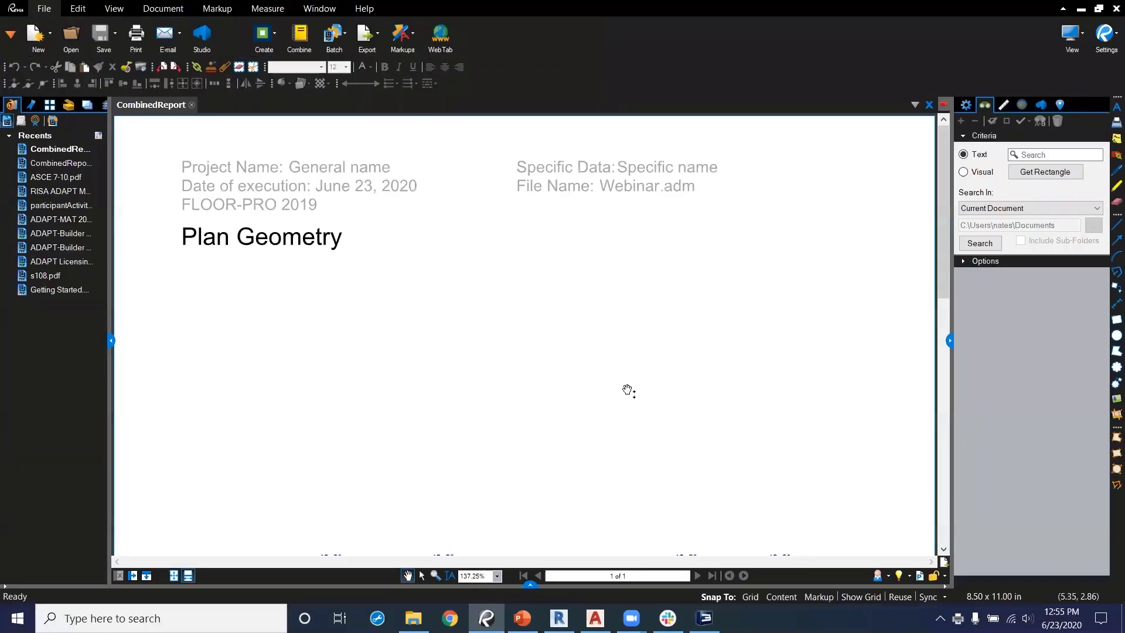
Examine the Plan Geometry page of the generated PDF from header to footer, and close the PDF and the report compiler.
{"action": "scroll", "coordinate": [604, 369], "scroll_direction": "down", "scroll_amount": 3}
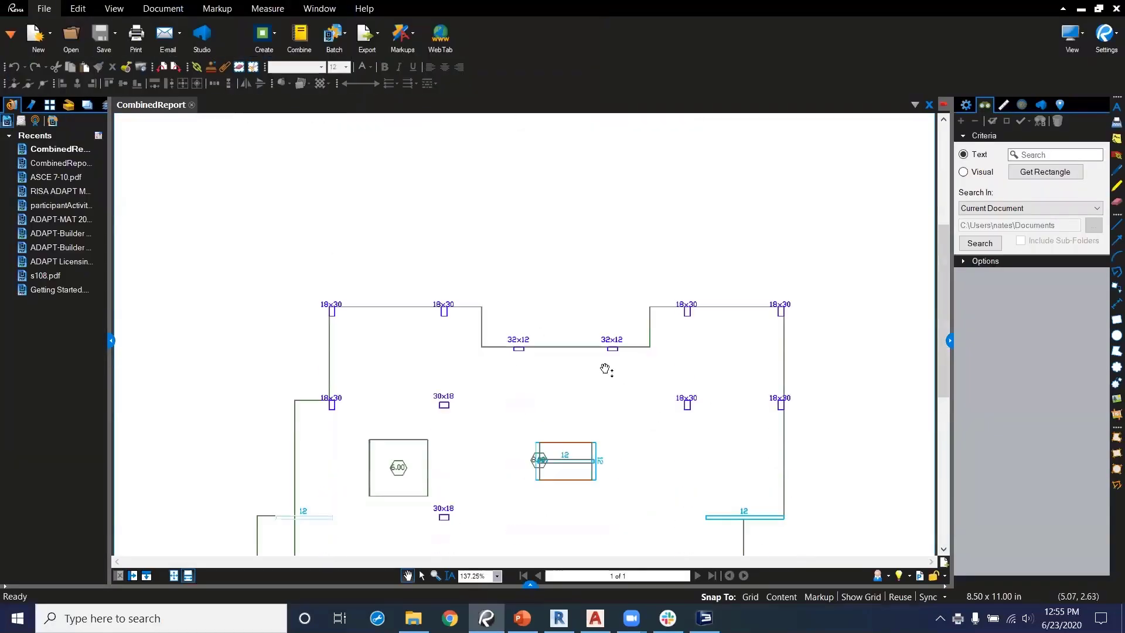
{"action": "scroll", "coordinate": [605, 370], "scroll_direction": "down", "scroll_amount": 5}
{"action": "scroll", "coordinate": [655, 359], "scroll_direction": "up", "scroll_amount": 2}
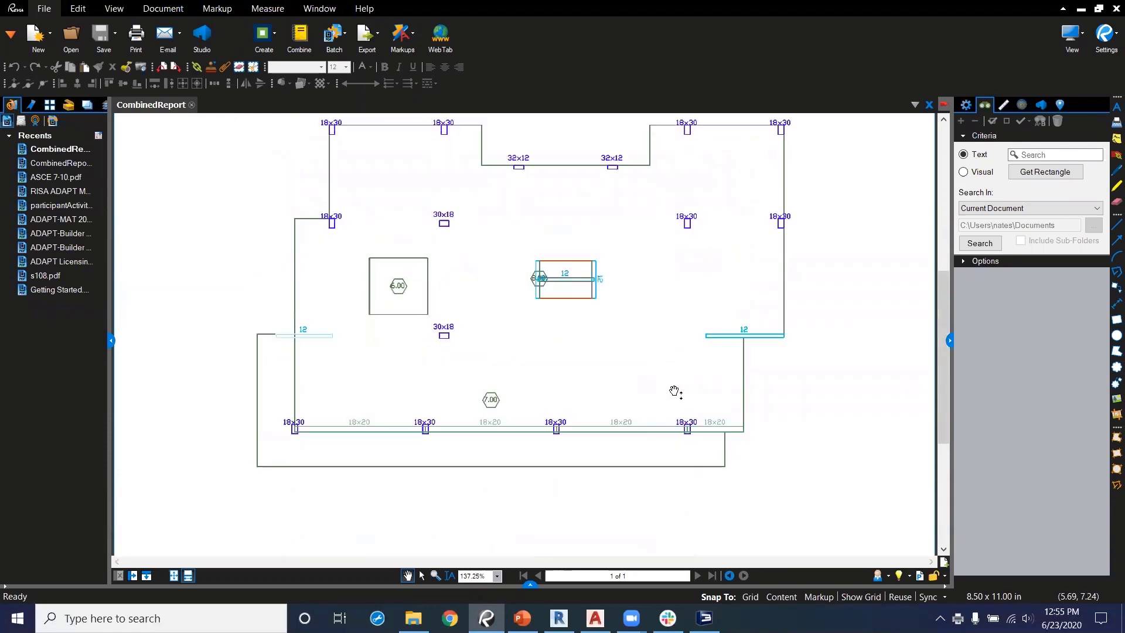
{"action": "scroll", "coordinate": [671, 386], "scroll_direction": "up", "scroll_amount": 1}
{"action": "scroll", "coordinate": [685, 400], "scroll_direction": "up", "scroll_amount": 5}
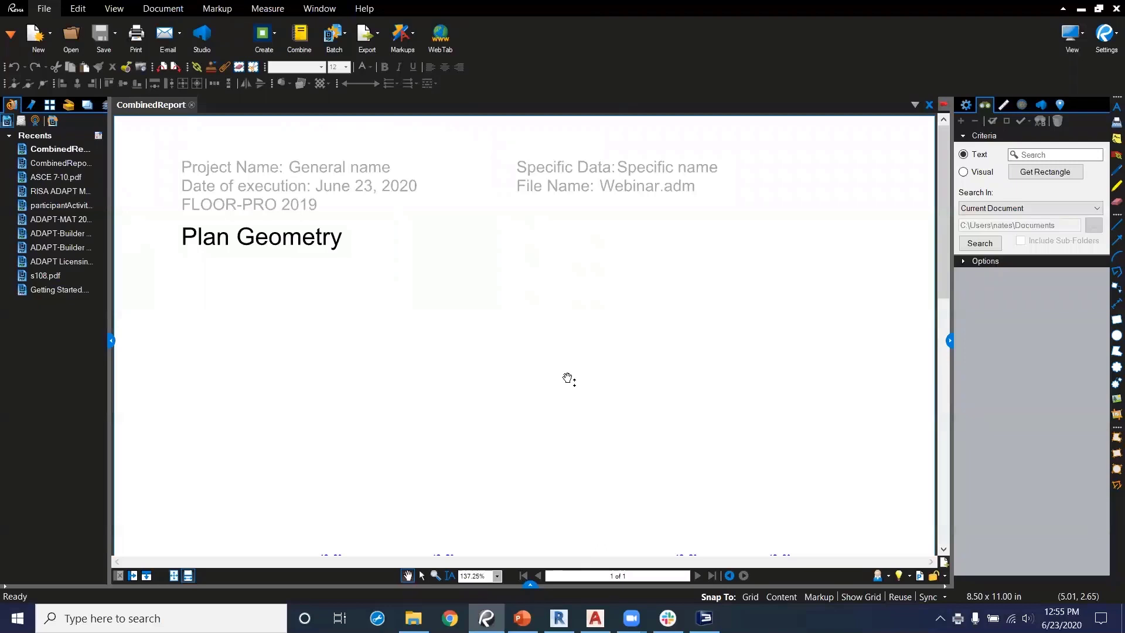
{"action": "scroll", "coordinate": [586, 287], "scroll_direction": "down", "scroll_amount": 3}
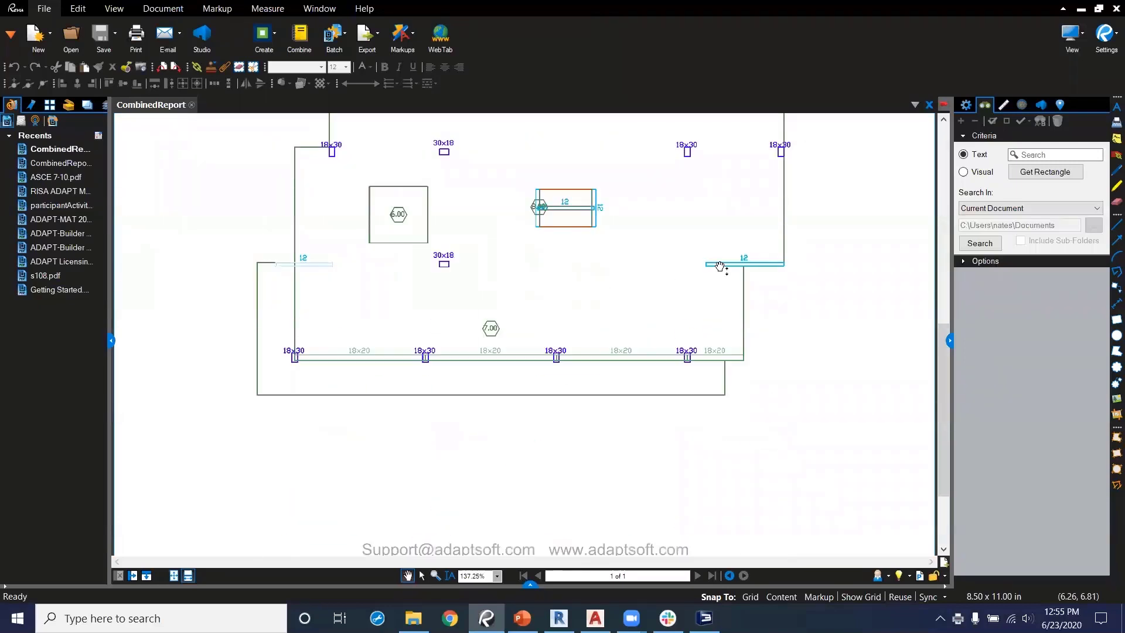
{"action": "scroll", "coordinate": [721, 267], "scroll_direction": "down", "scroll_amount": 1}
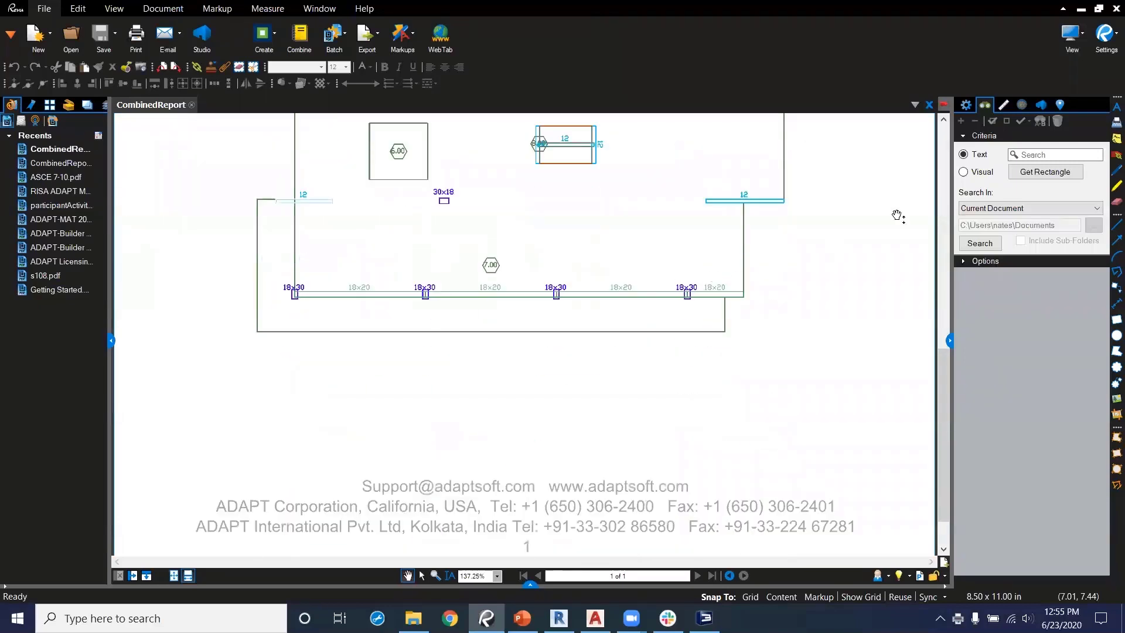
{"action": "left_click", "coordinate": [1109, 10]}
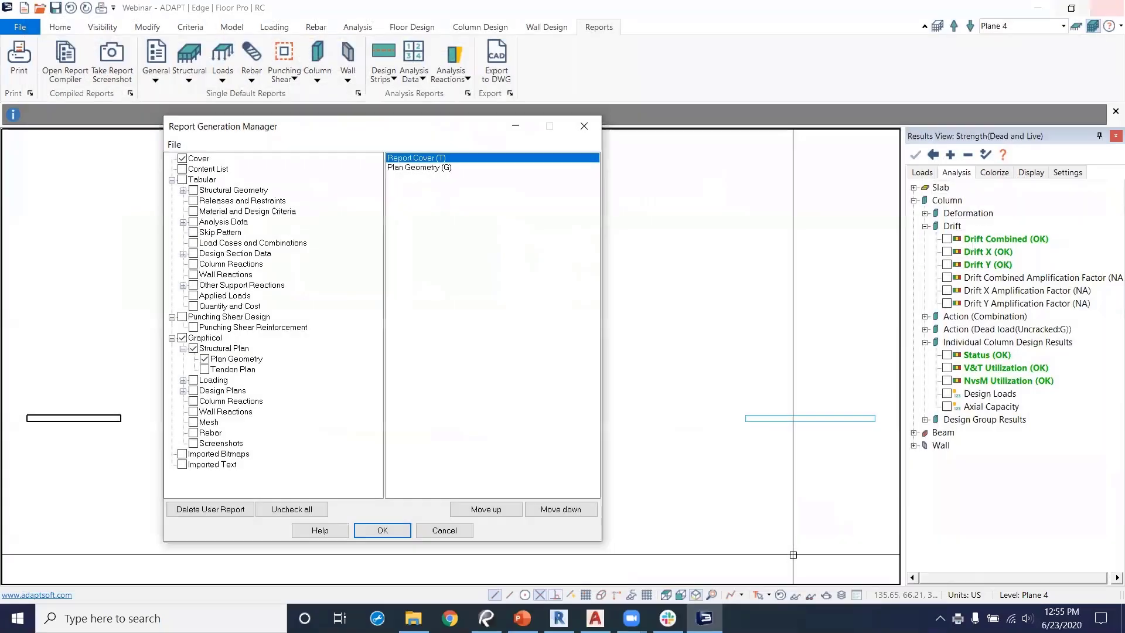
{"action": "left_click", "coordinate": [588, 128]}
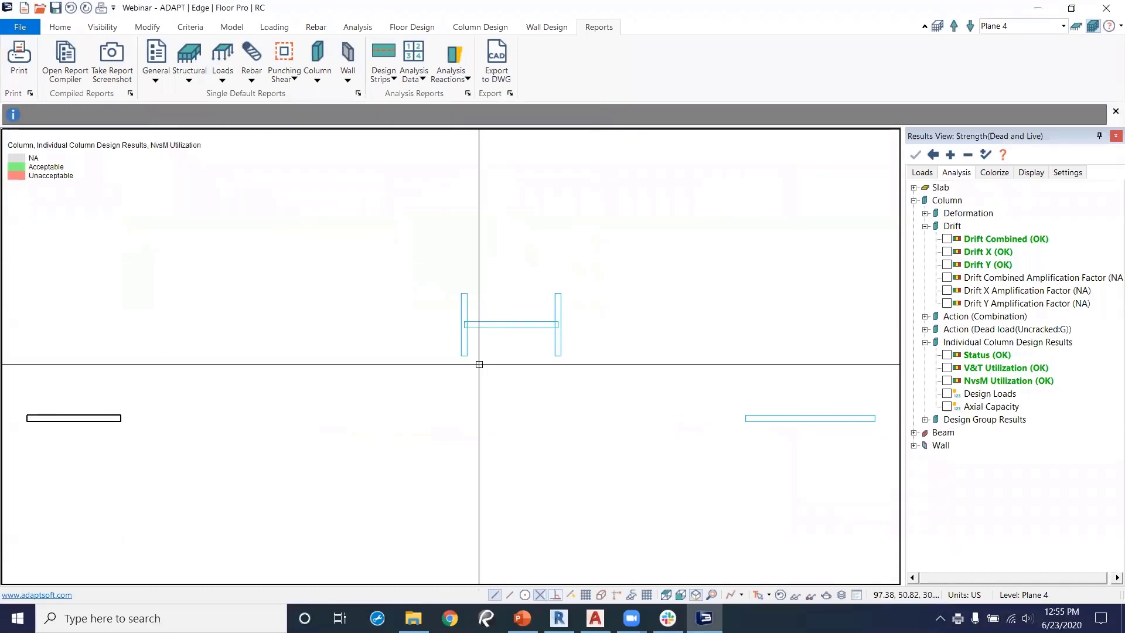
{"action": "middle_click_drag", "start_coordinate": [510, 408], "coordinate": [534, 389]}
{"action": "scroll", "coordinate": [540, 400], "scroll_direction": "down", "scroll_amount": 2}
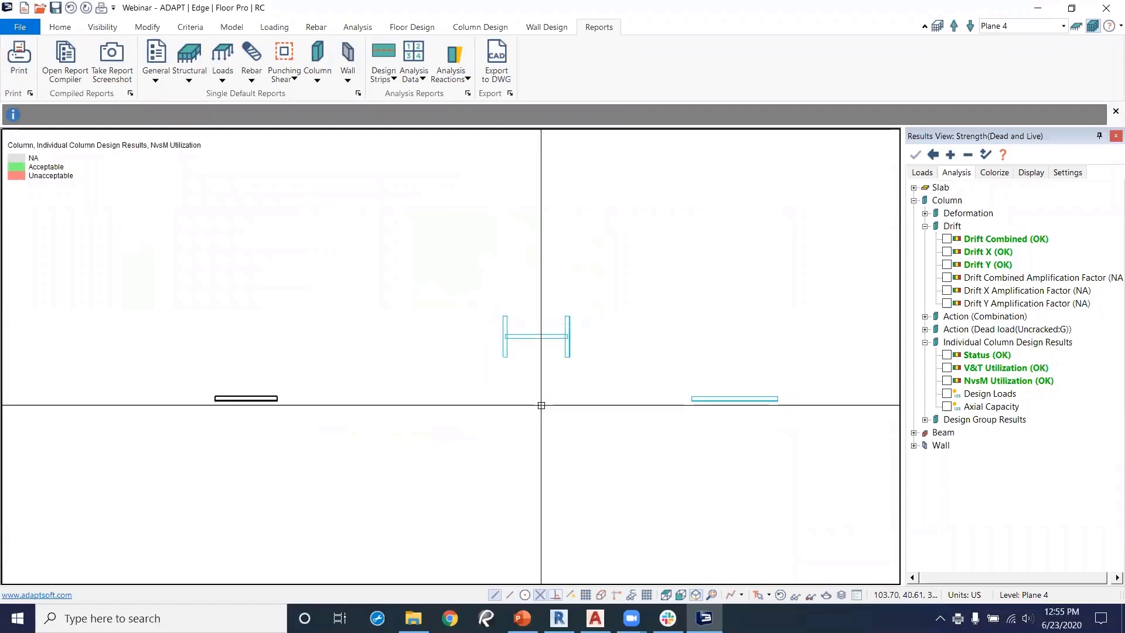